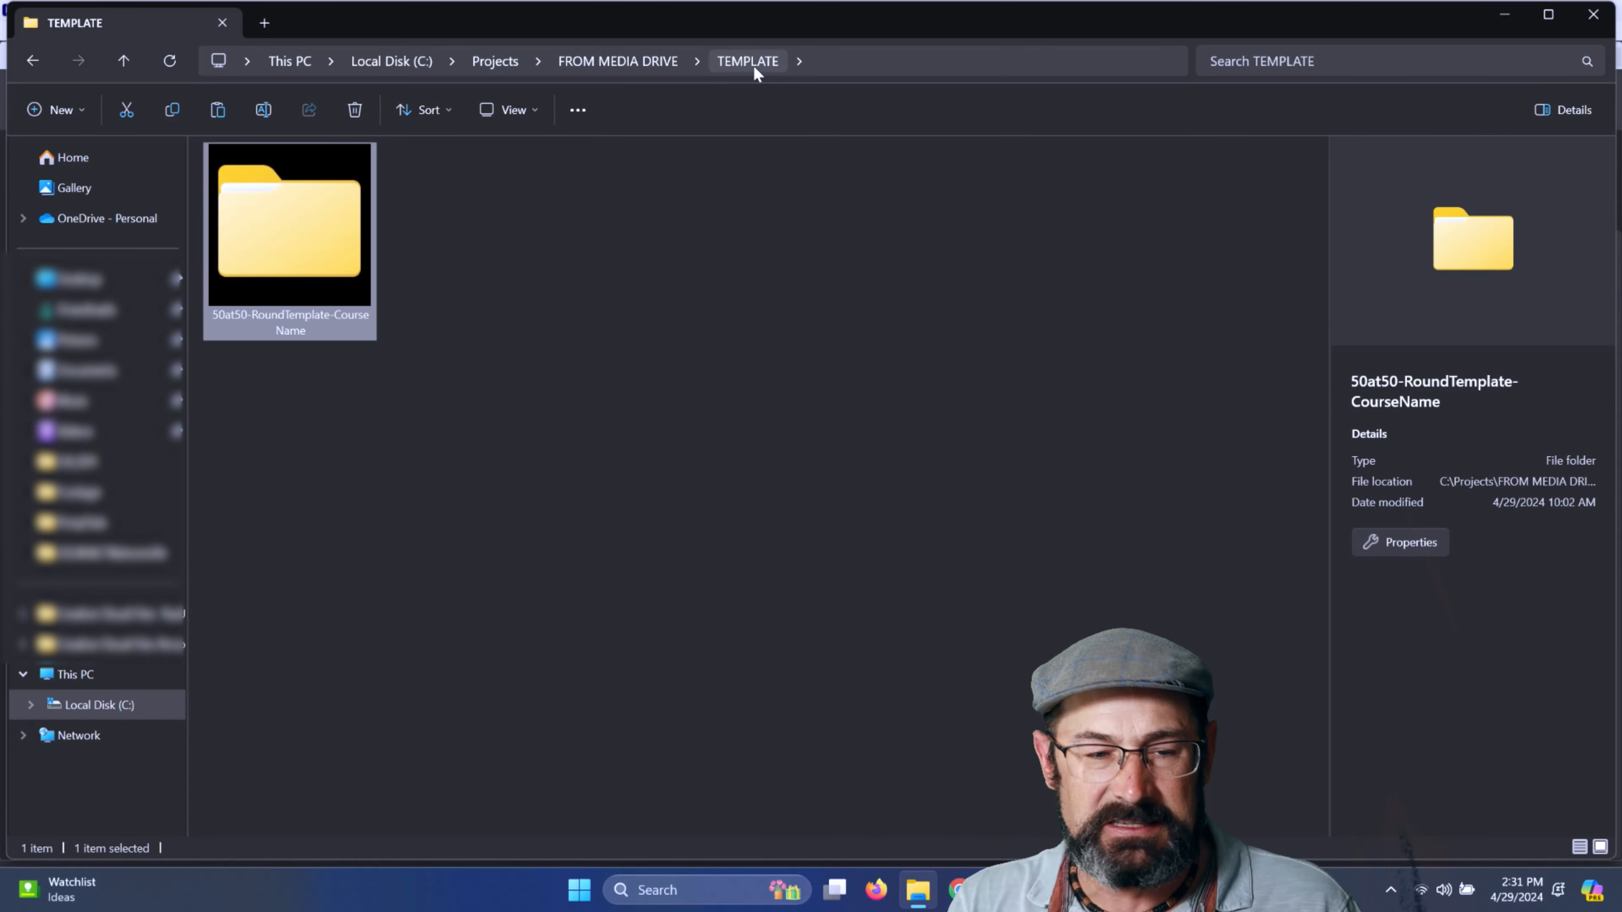
# - Copy the 50at50-RoundTemplate-CourseName folder from TEMPLATE into the Project_2 folder
pyautogui.doubleClick(302, 222)
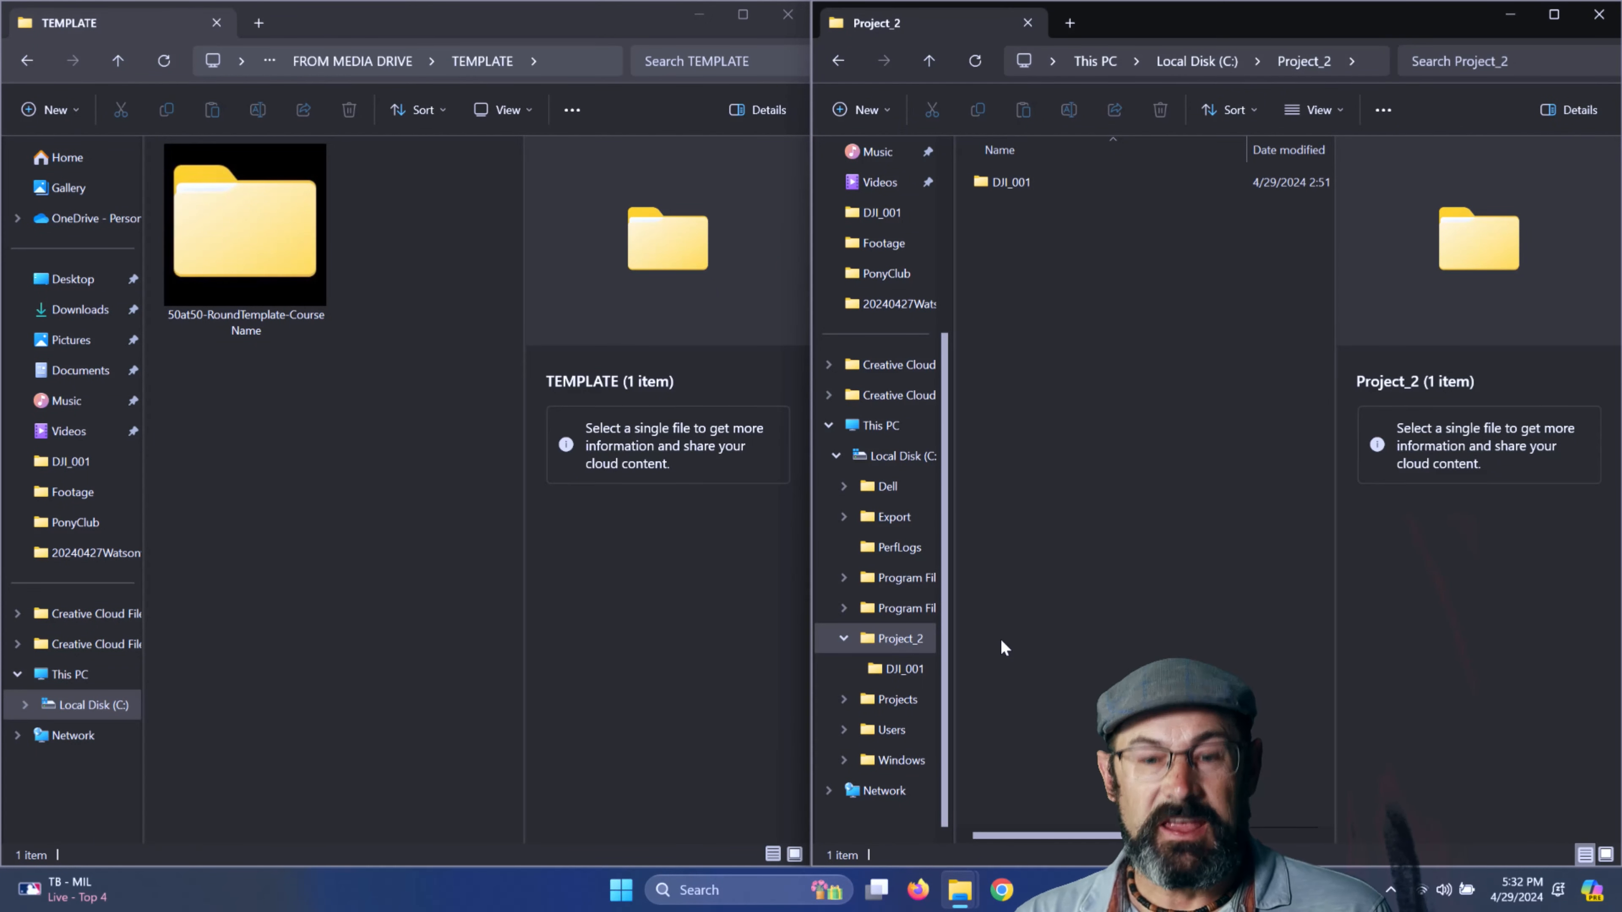
pyautogui.rightClick(267, 272)
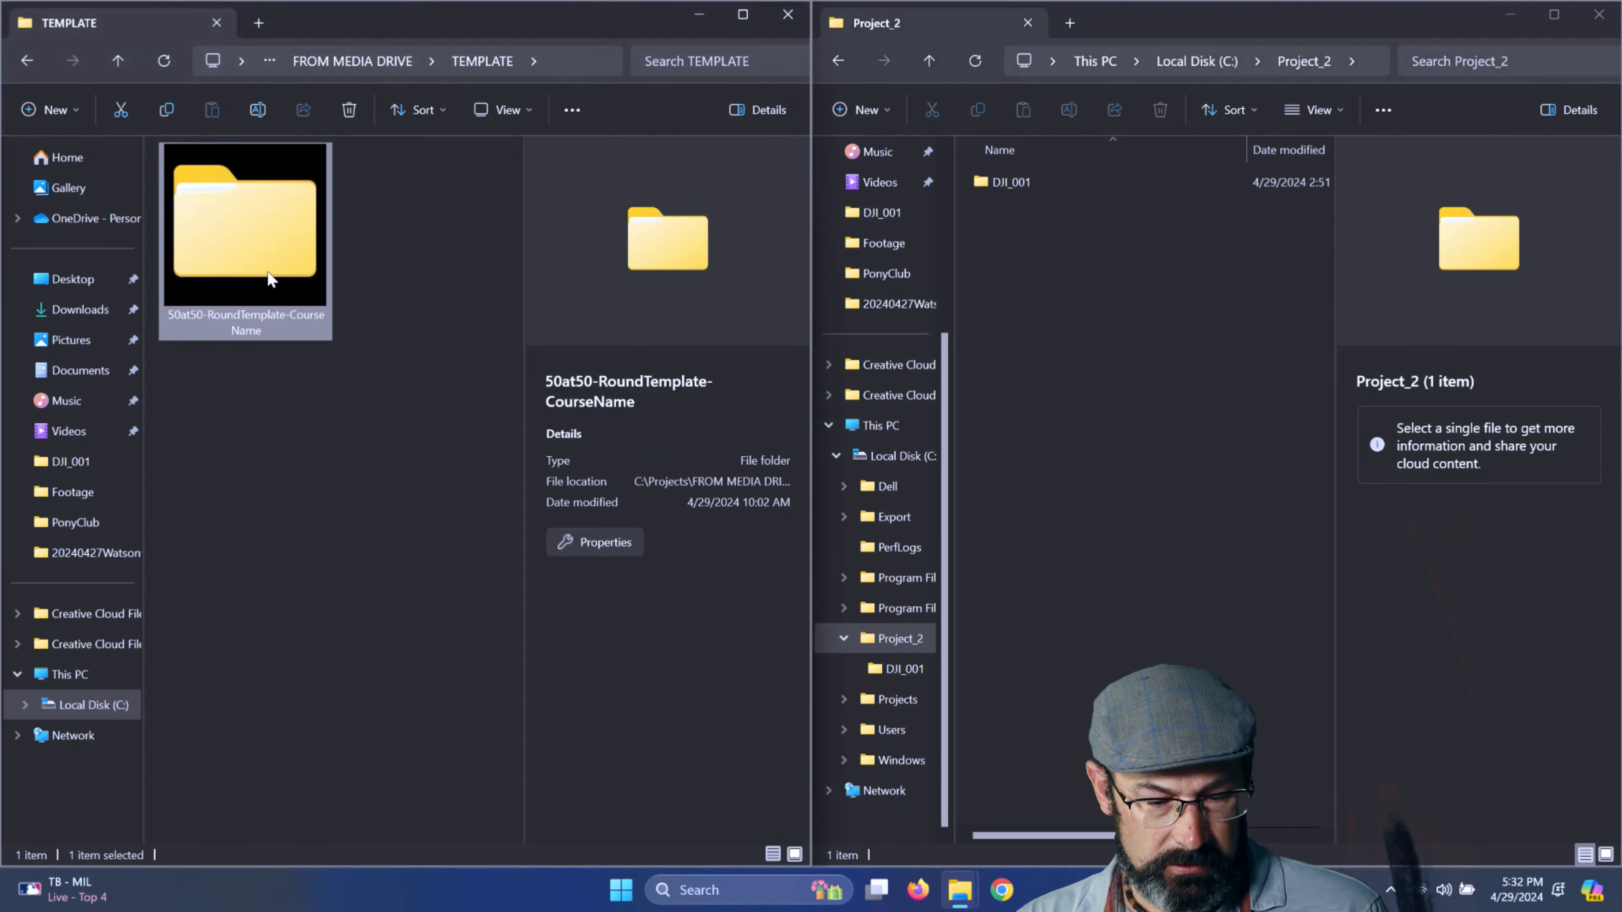
pyautogui.click(329, 294)
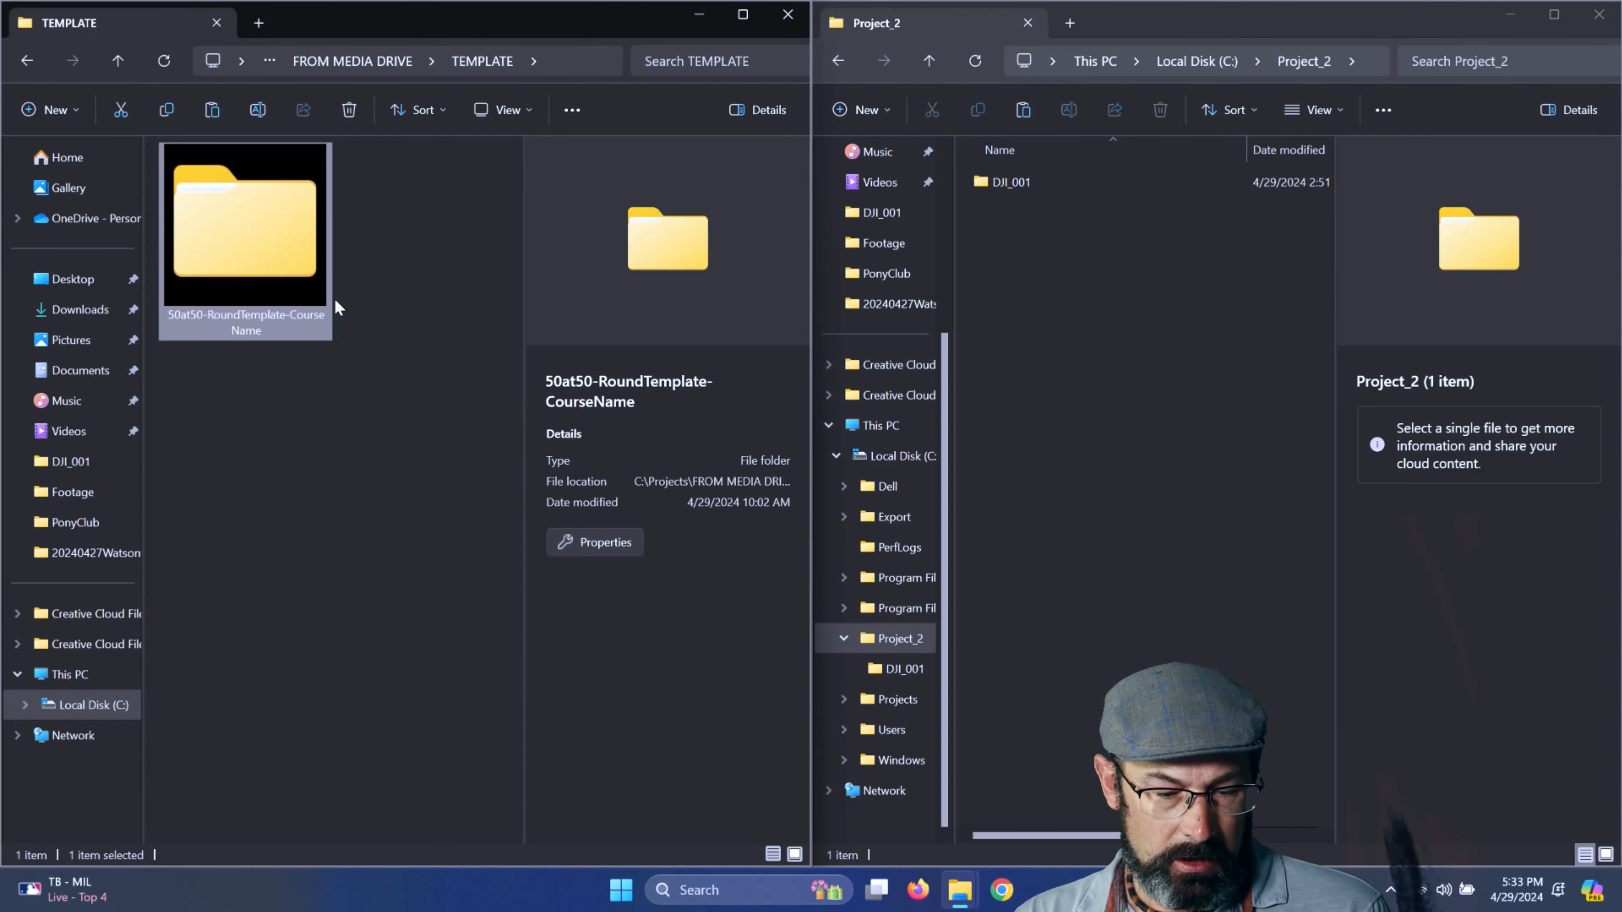
pyautogui.rightClick(1095, 287)
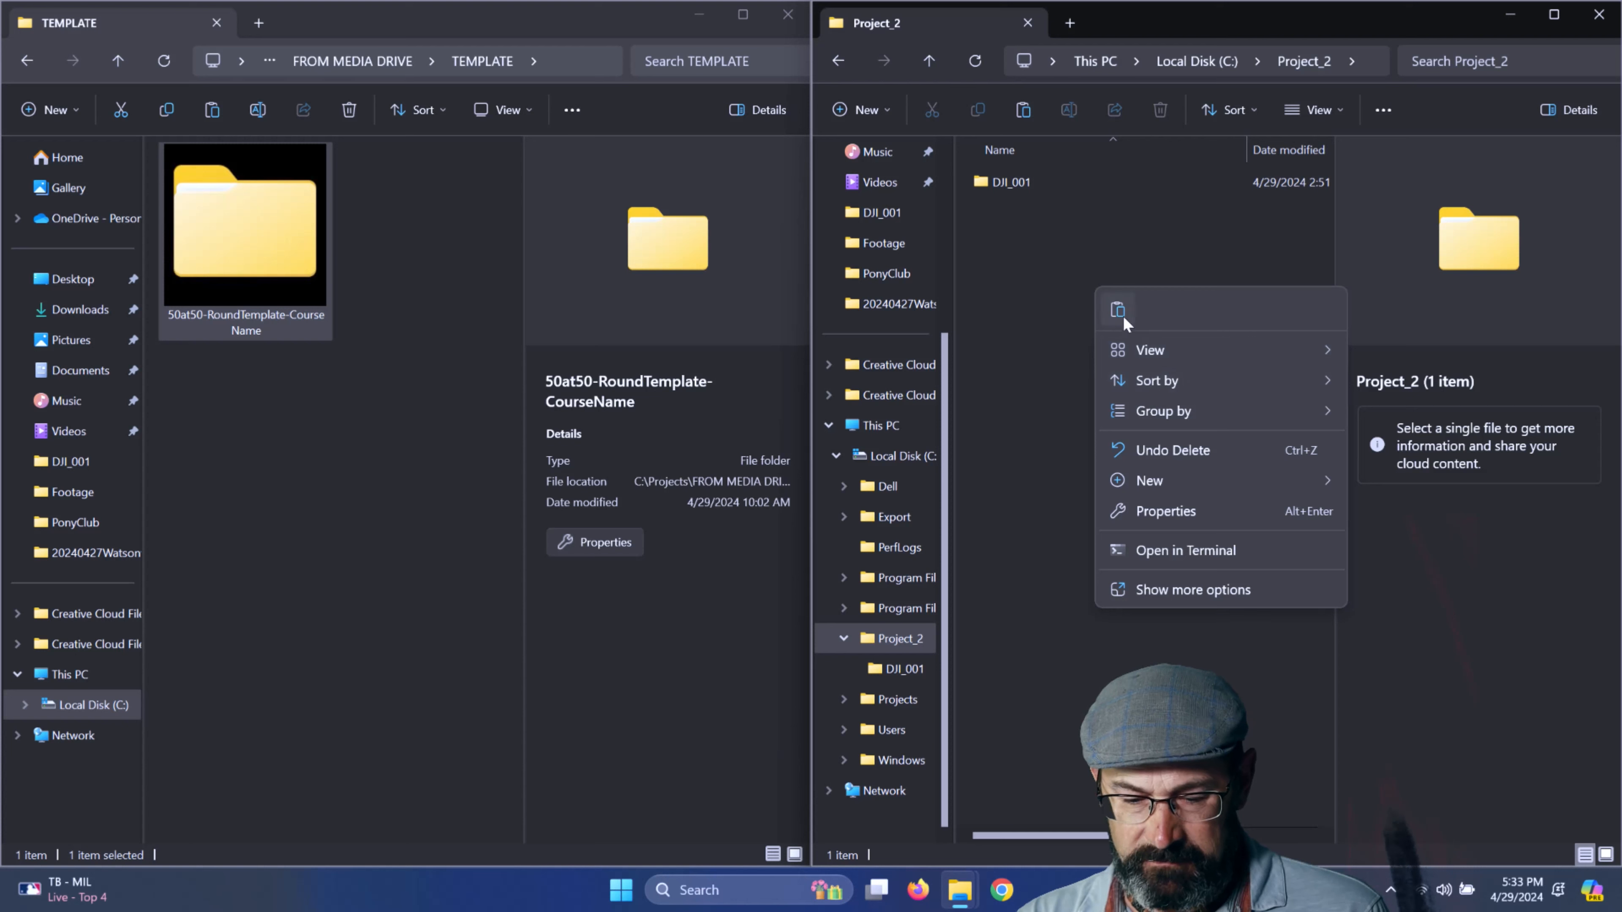
pyautogui.click(1118, 311)
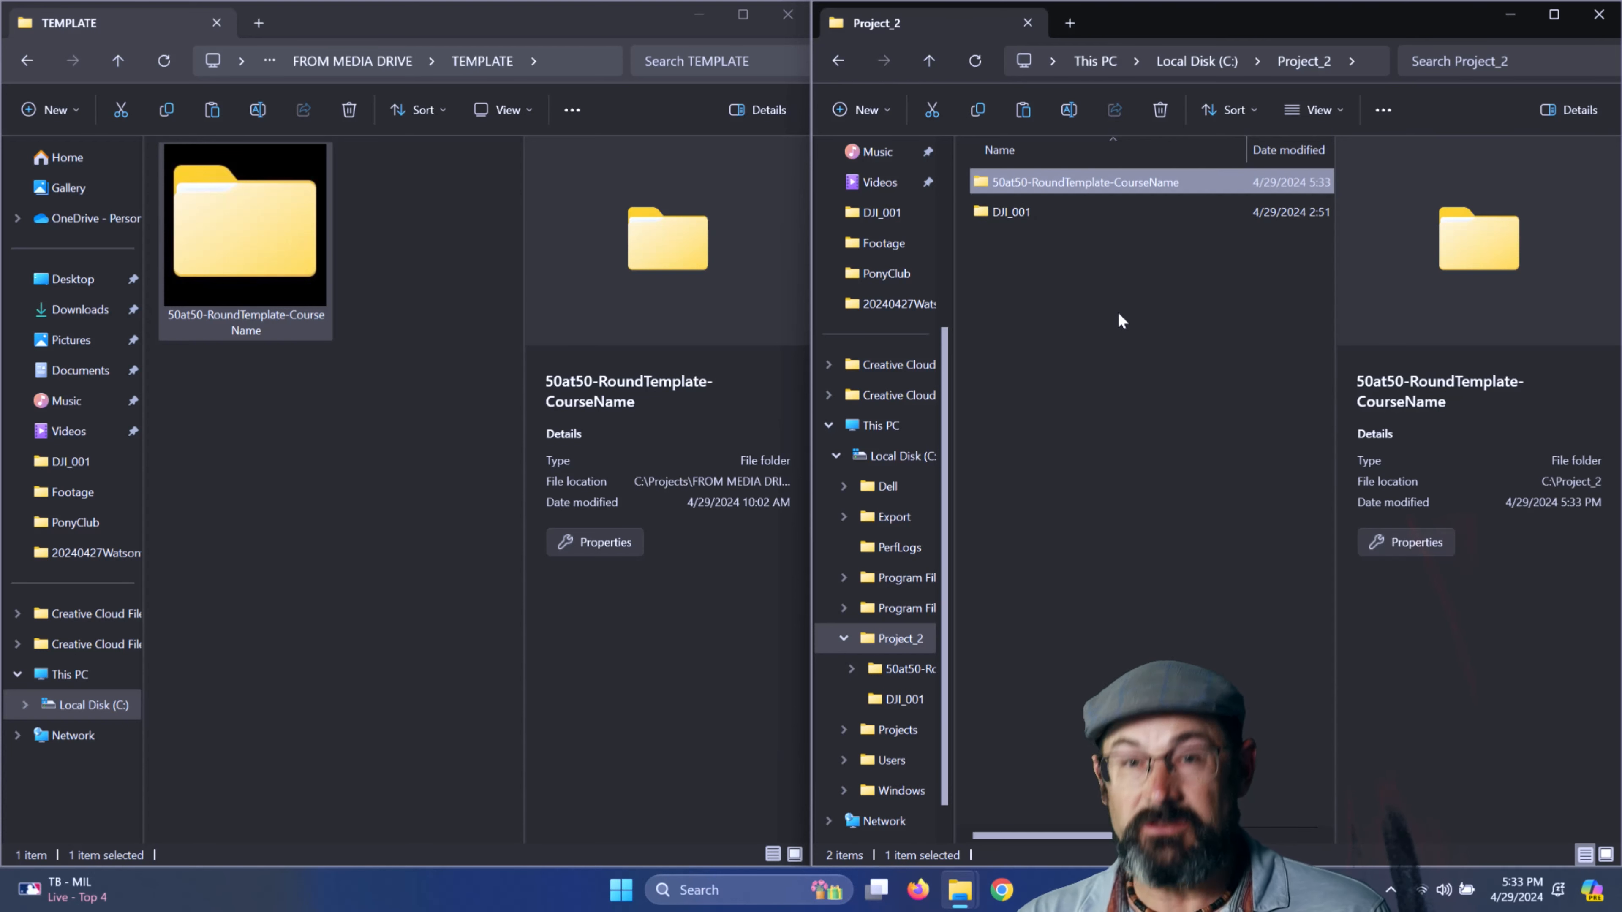
# - Copy all files from the DJI_001 folder into the Footage folder of the copied template in Project_2
pyautogui.doubleClick(1004, 219)
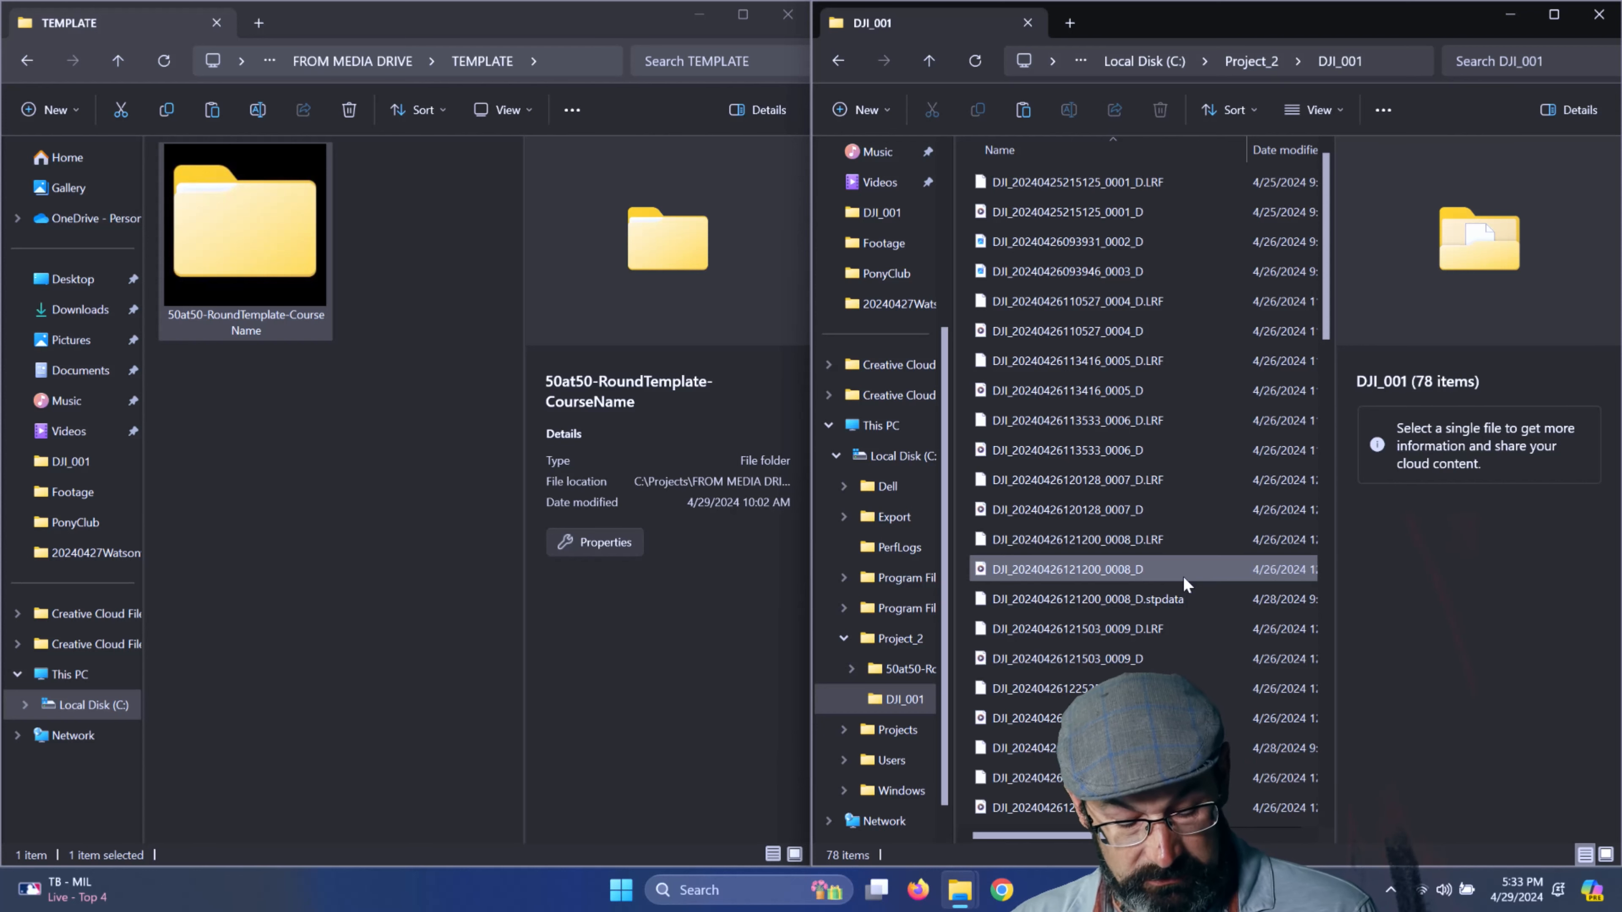
pyautogui.hotkey('ctrl', 'a')
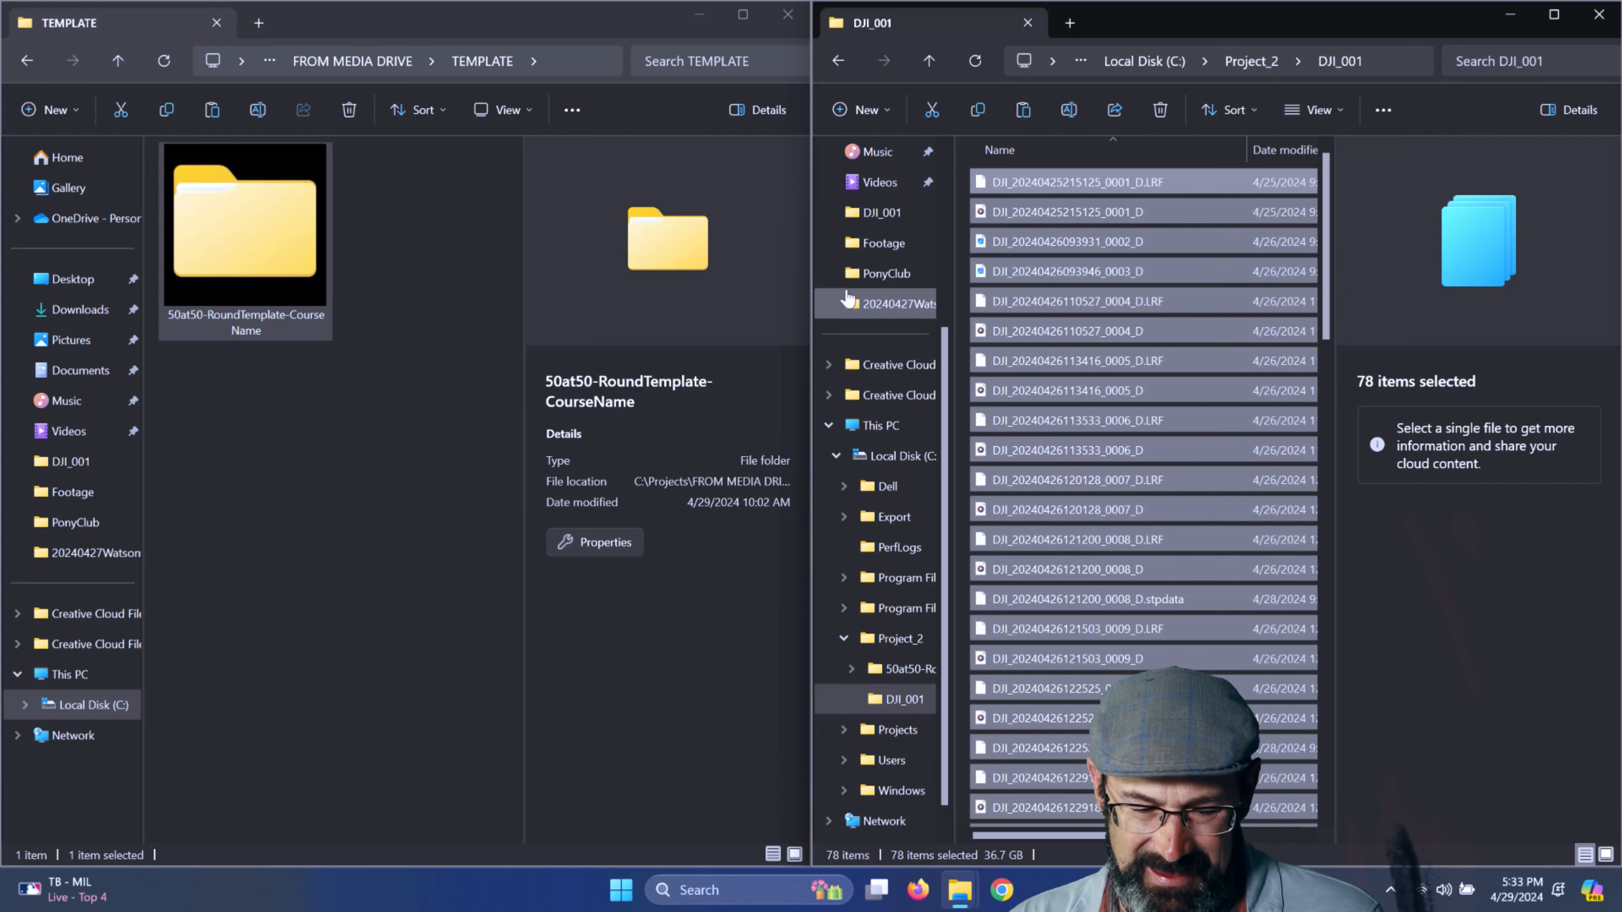
pyautogui.click(907, 668)
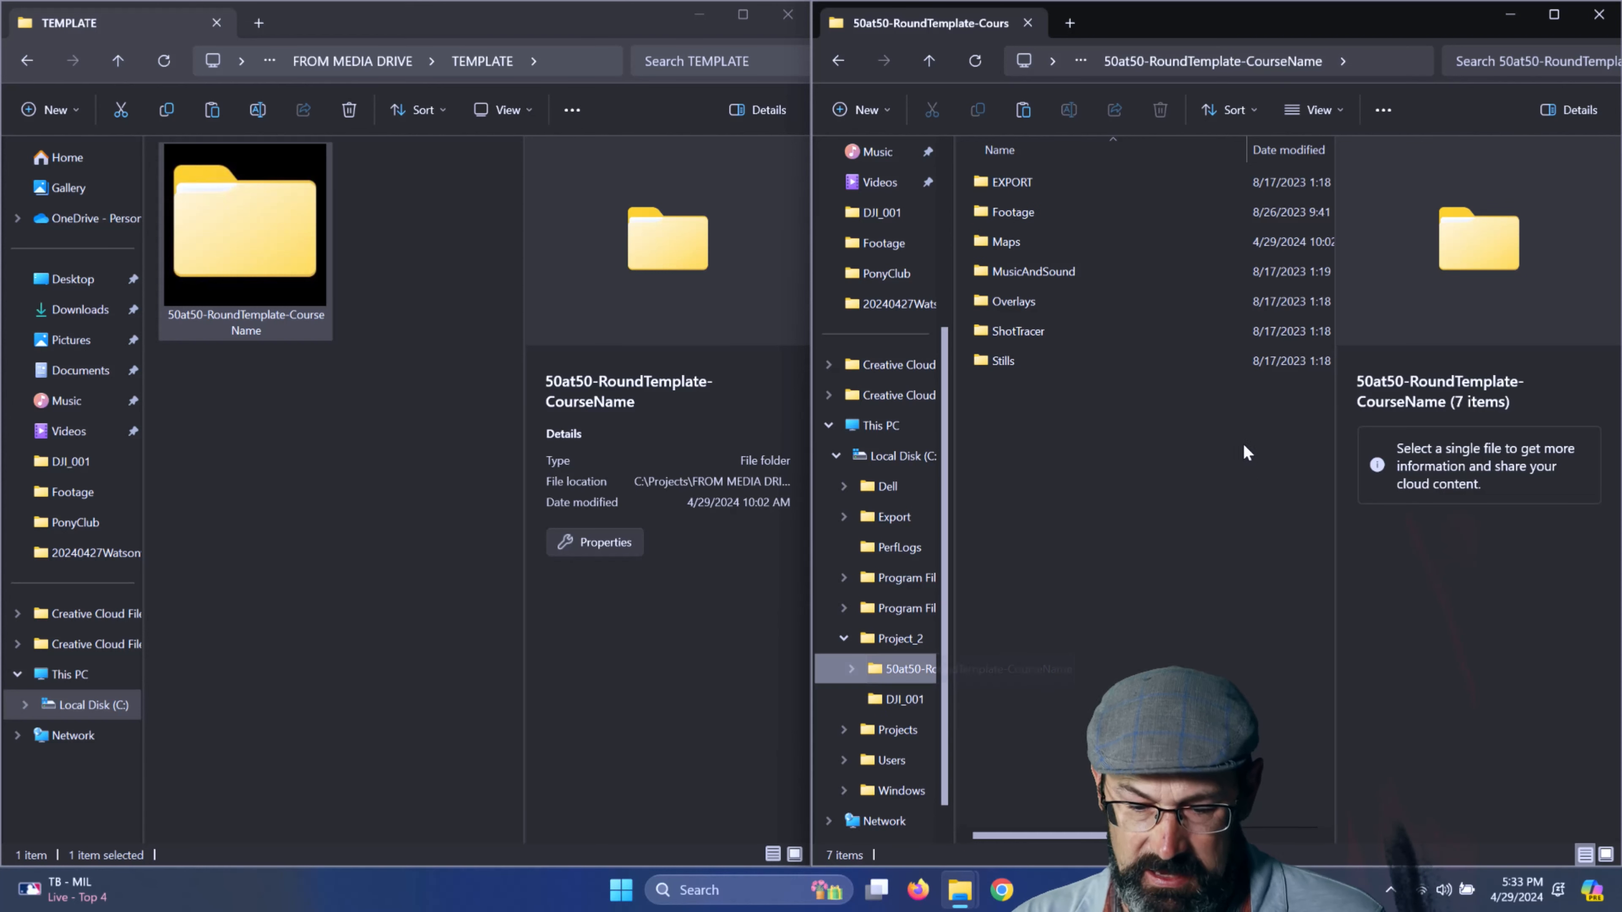
pyautogui.doubleClick(1019, 214)
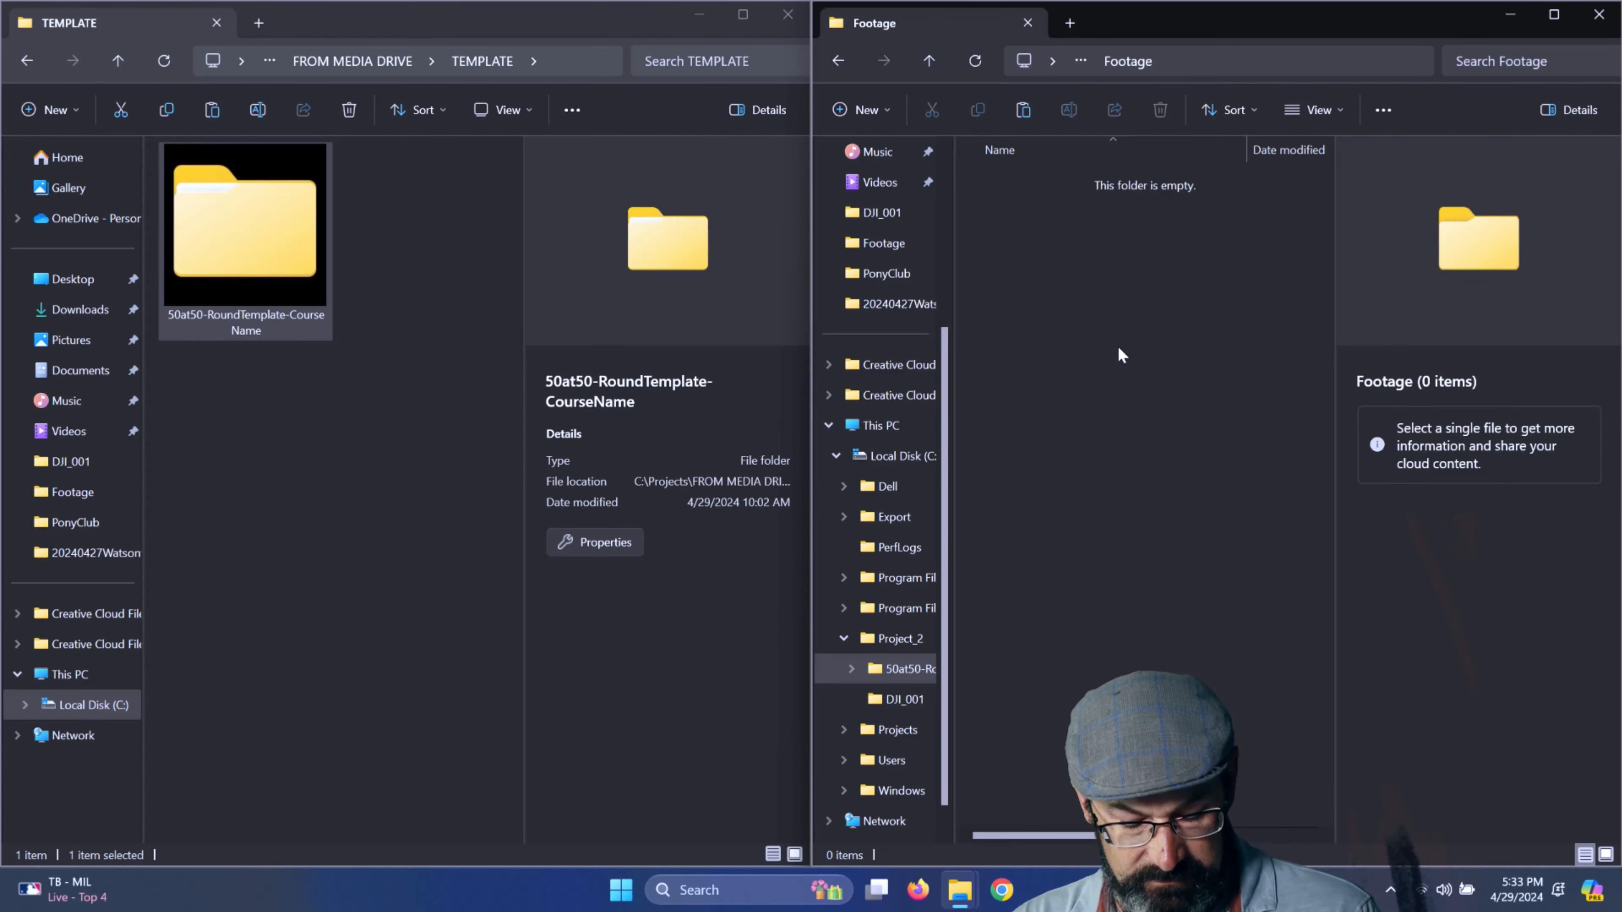
pyautogui.hotkey('ctrl', 'v')
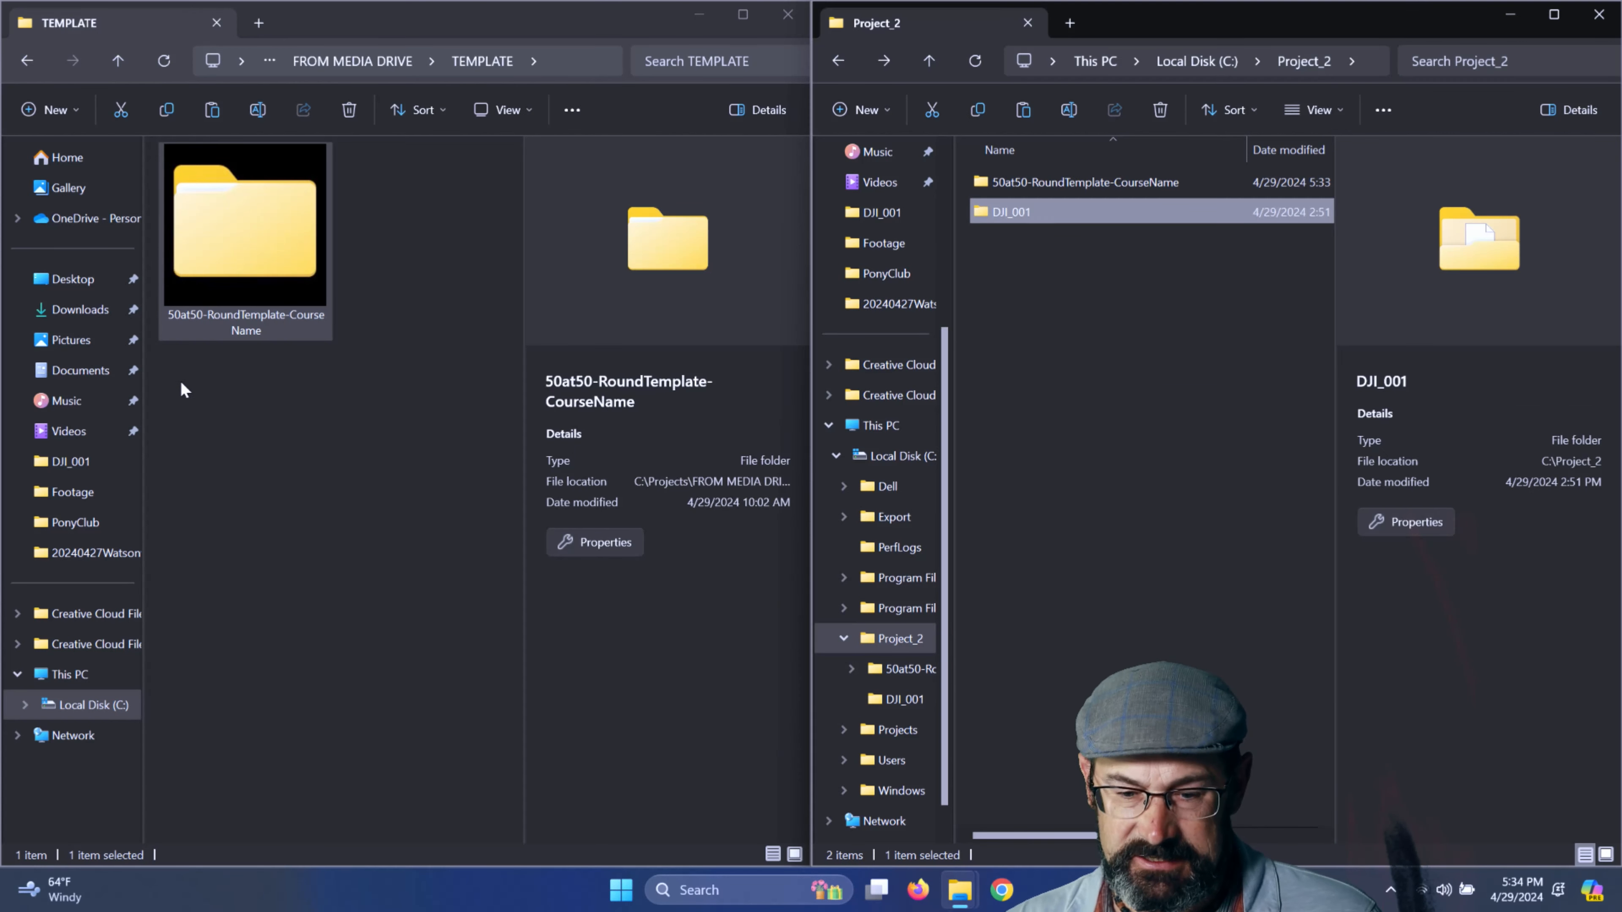
# - Rename the copied template folder in Project_2 as 50at50-Marina-PocketTest
pyautogui.click(1118, 184)
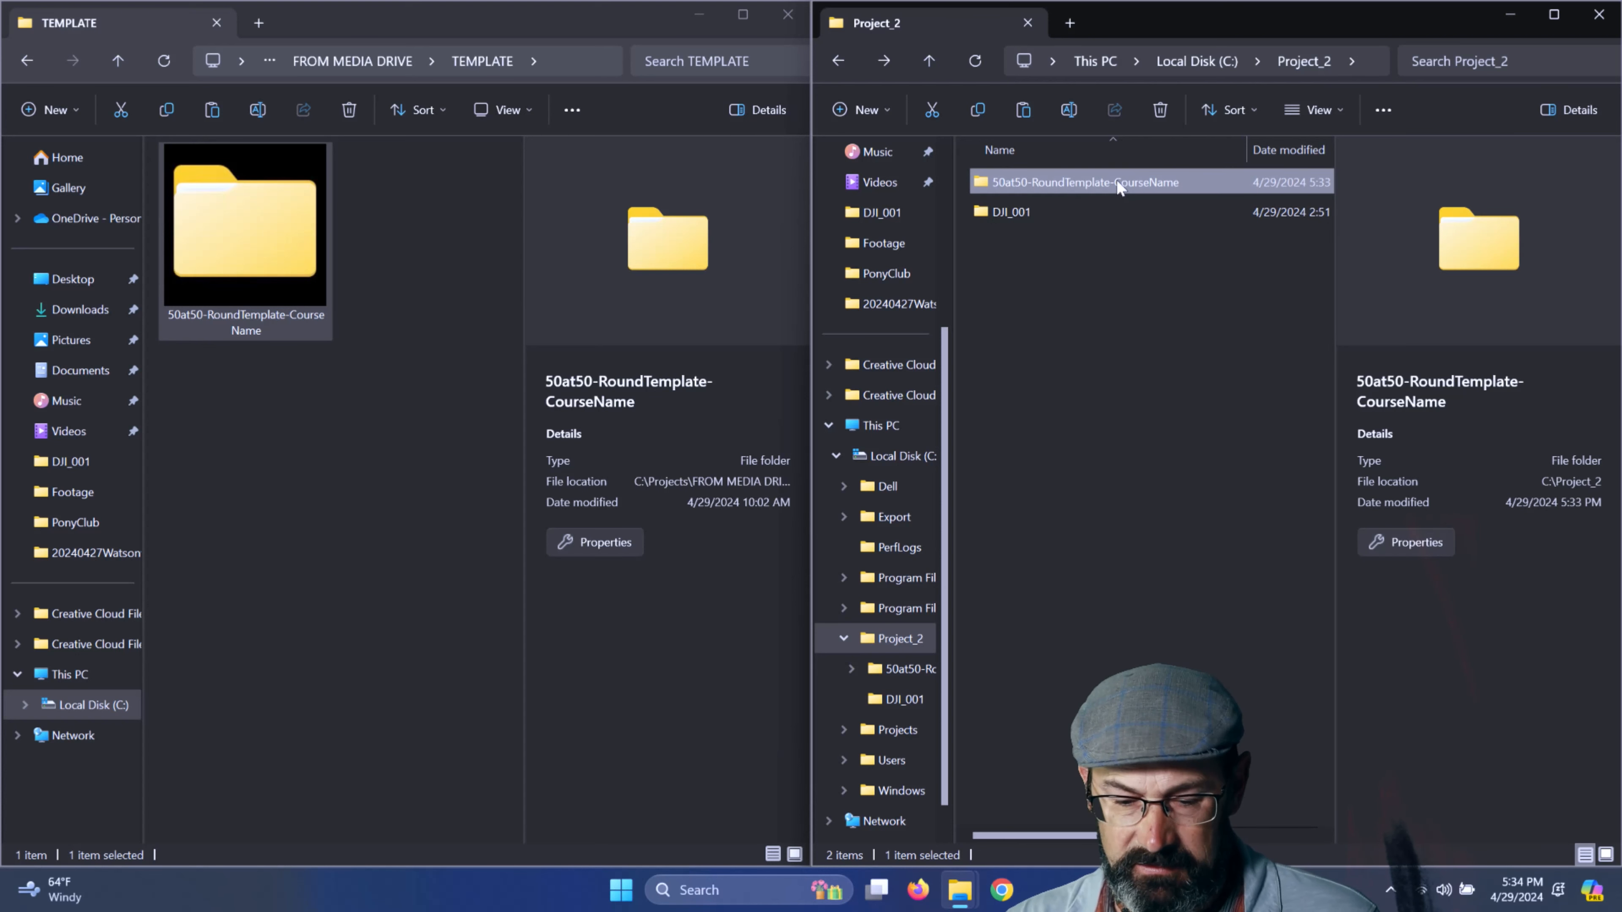
pyautogui.click(1117, 184)
pyautogui.moveTo(1033, 183); pyautogui.dragTo(1093, 181)
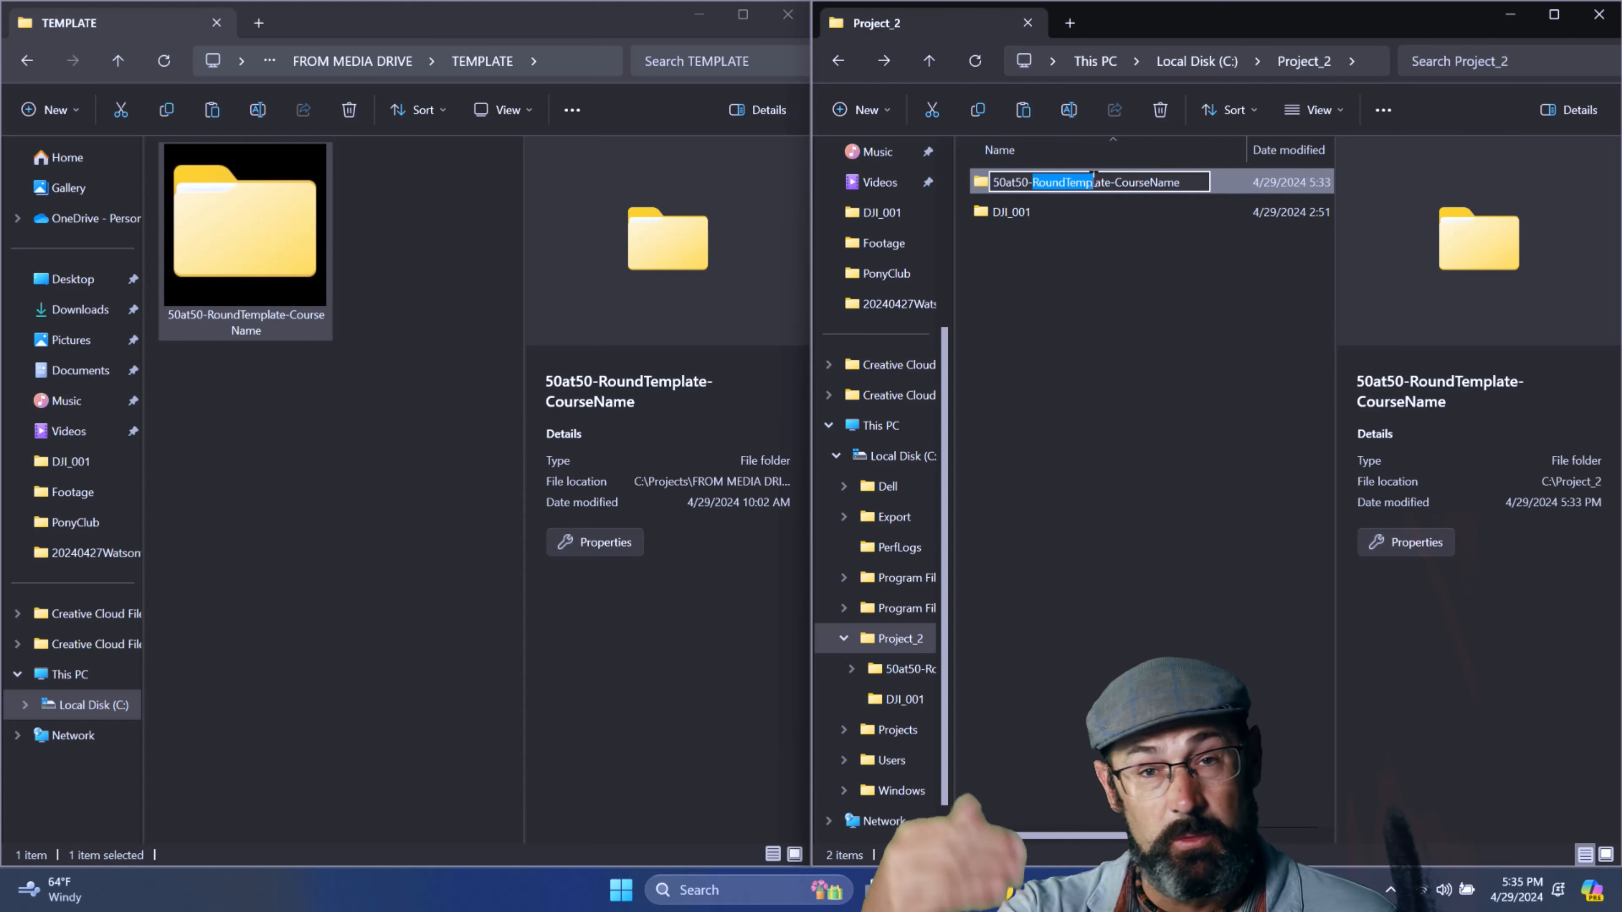
pyautogui.moveTo(1093, 181); pyautogui.dragTo(1111, 185)
pyautogui.write('Marina')
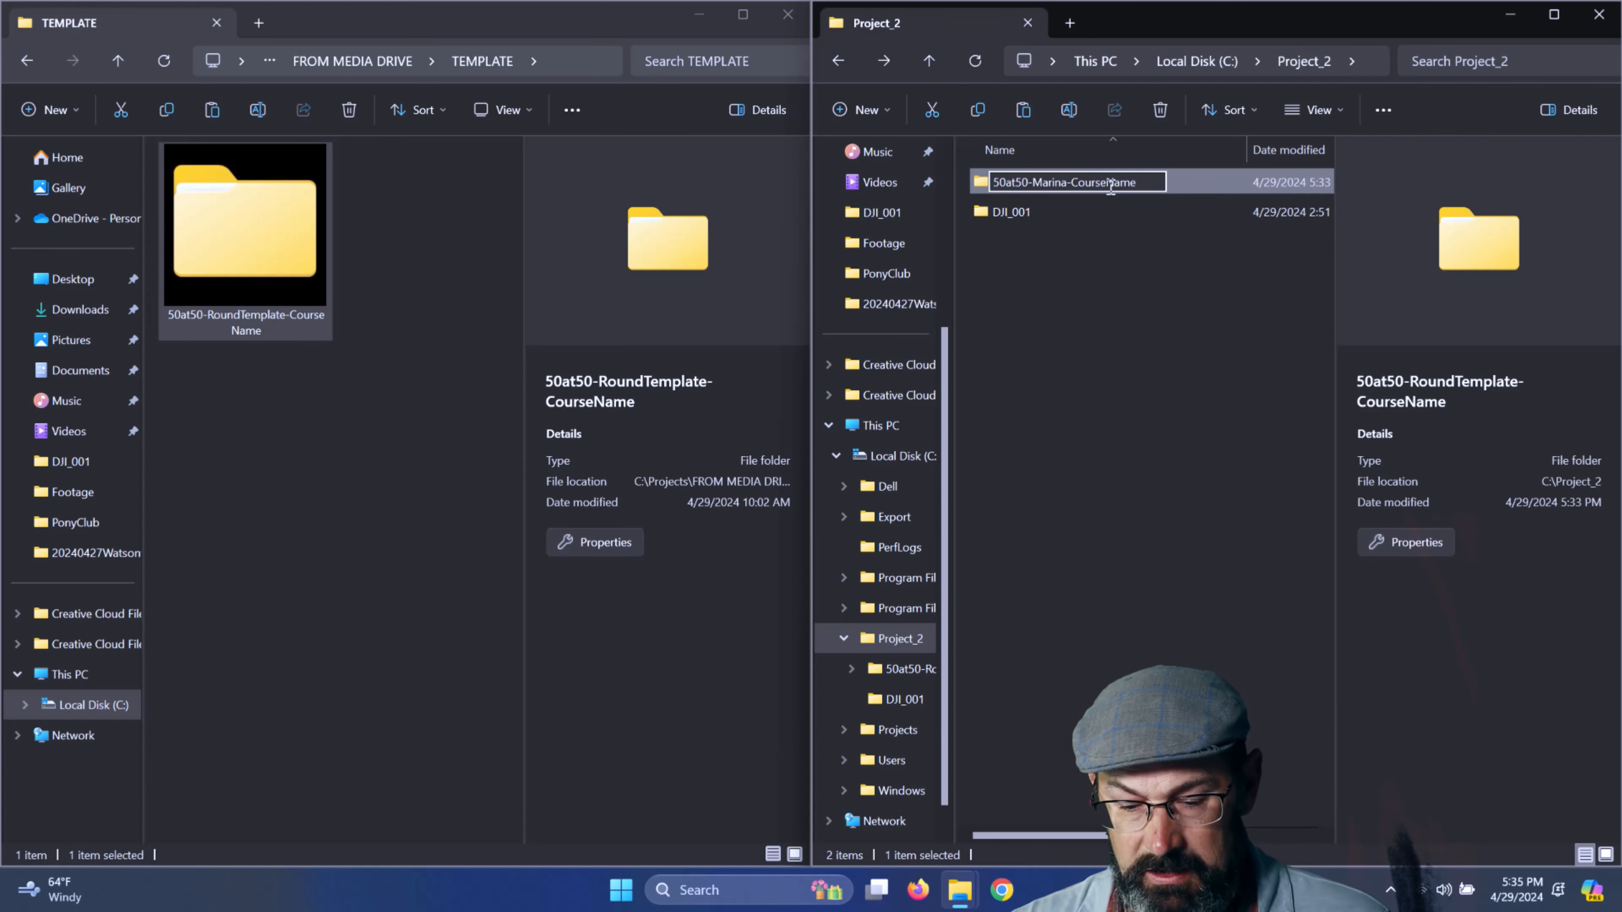
pyautogui.doubleClick(1110, 184)
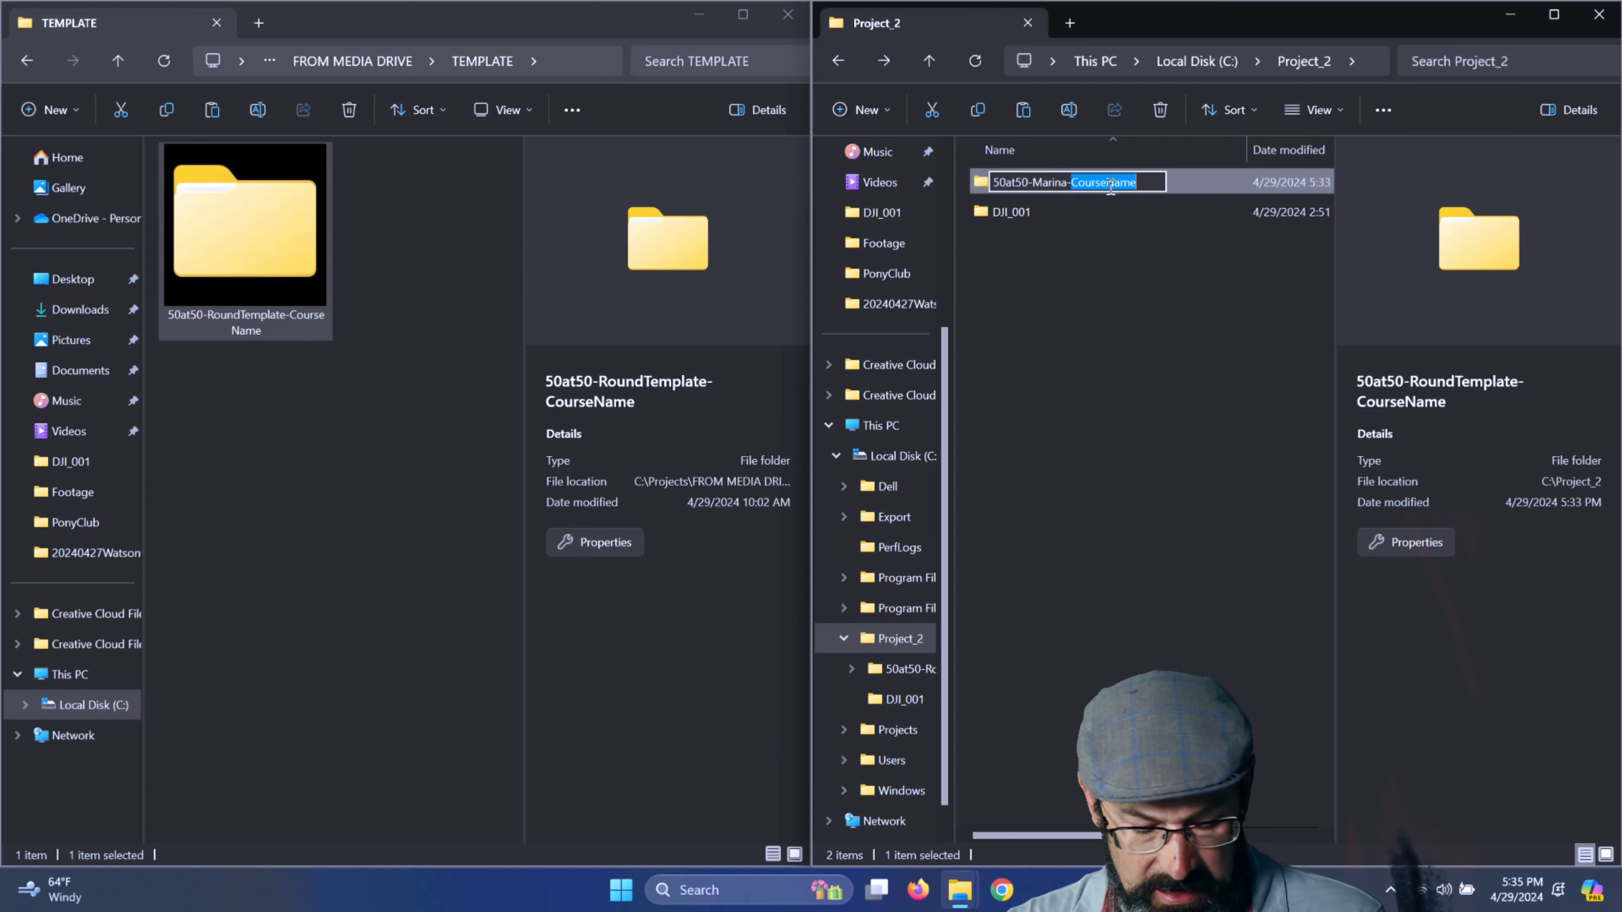
pyautogui.write('Pock')
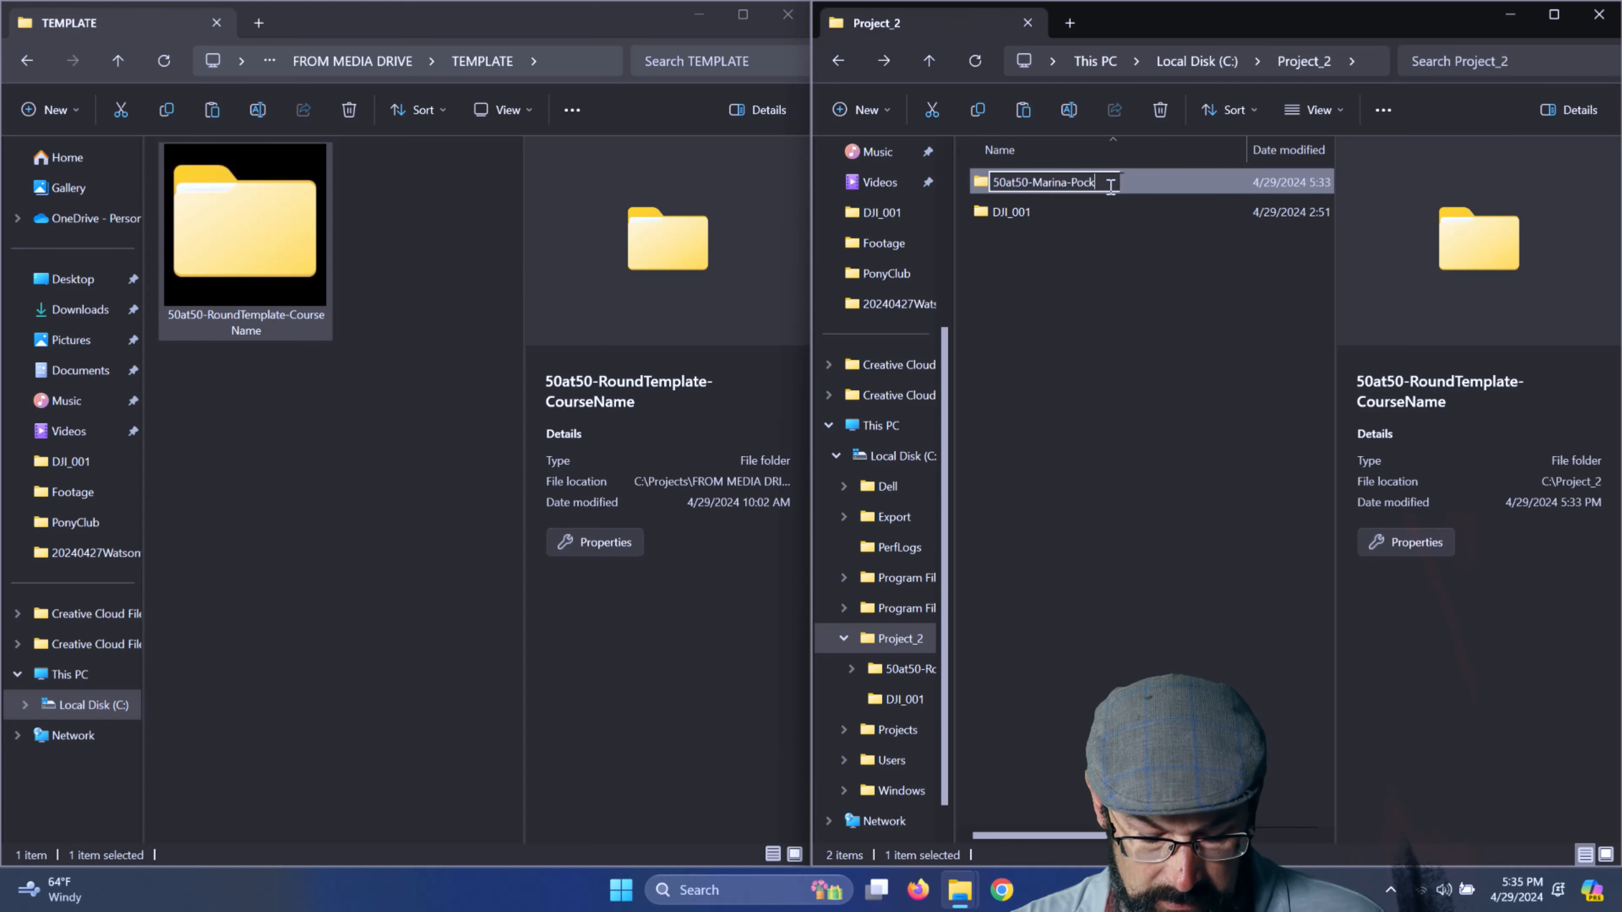
pyautogui.write('etTest')
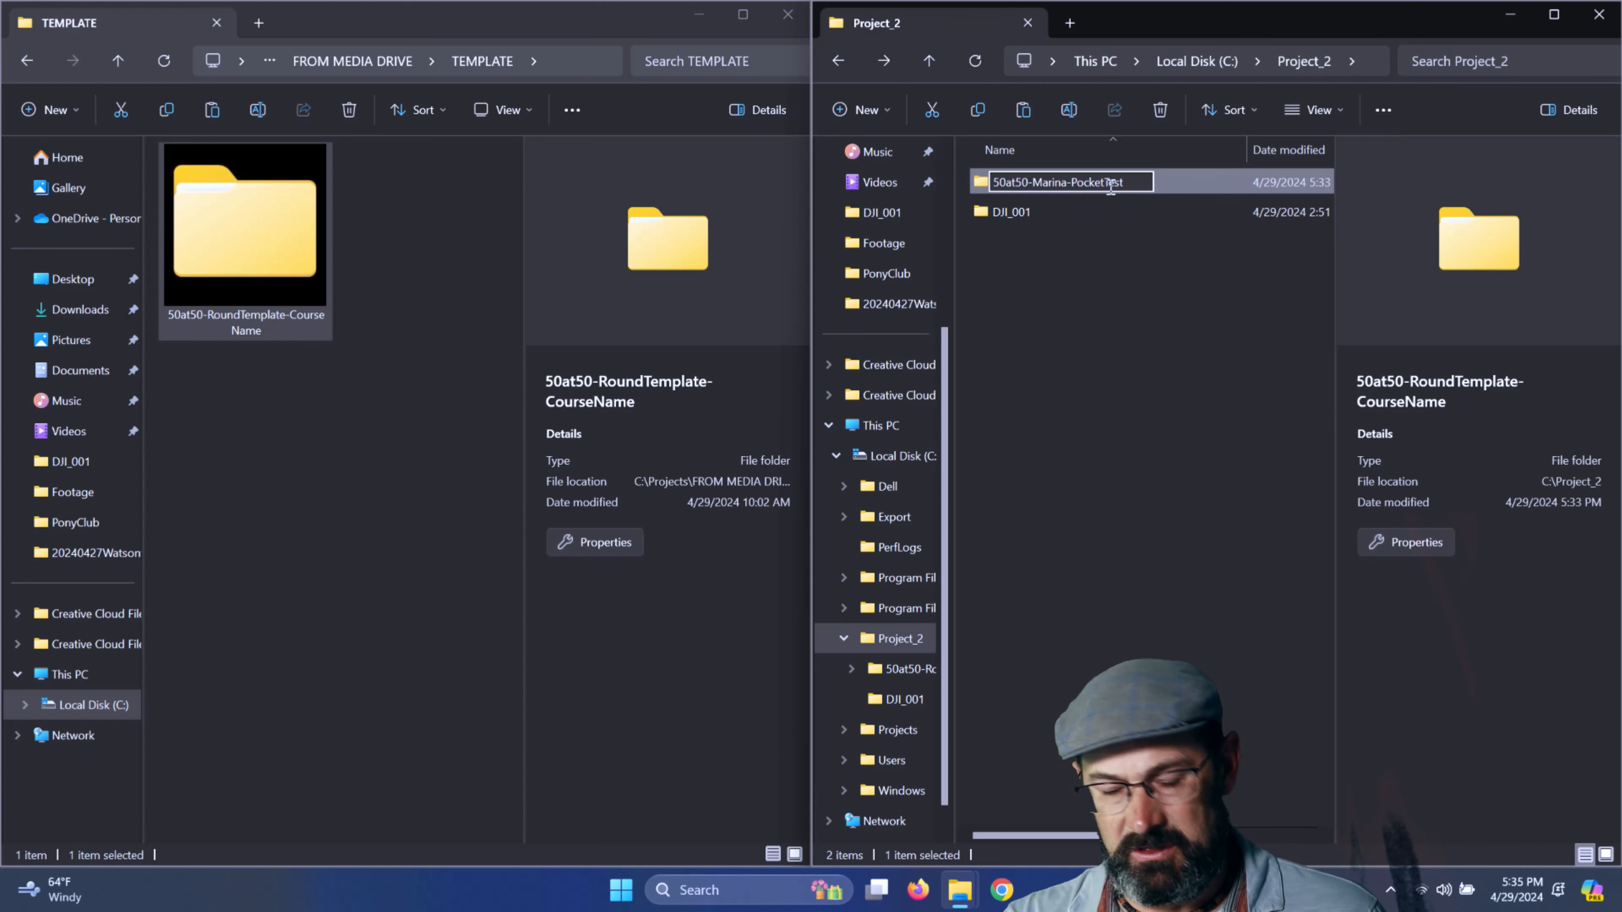
pyautogui.click(1157, 305)
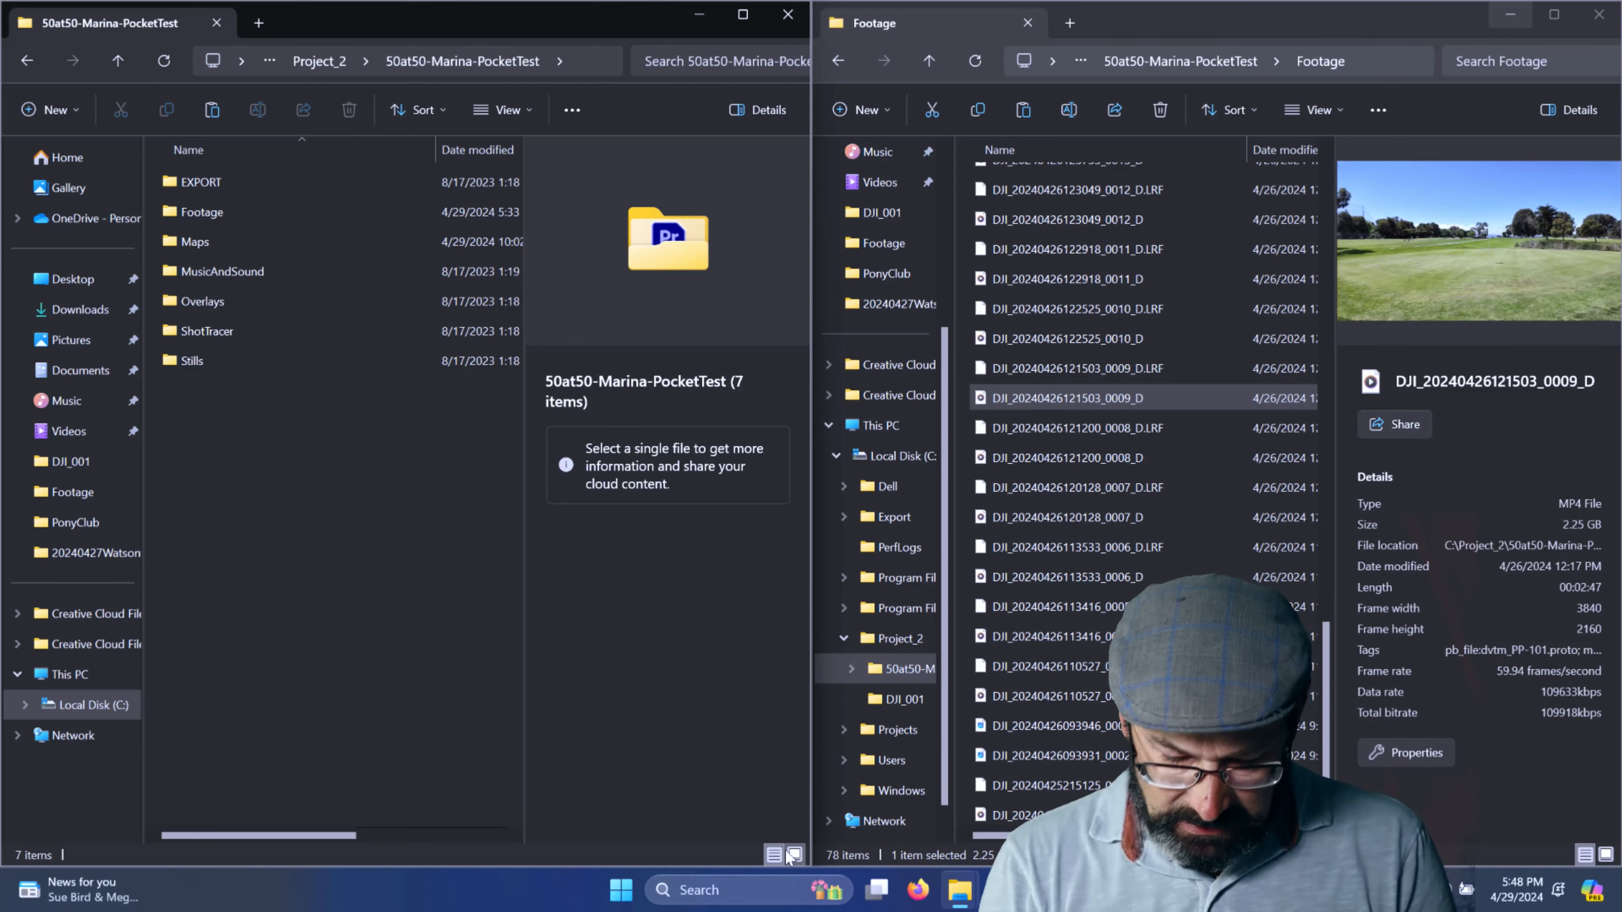
# - Launch Adobe Premiere Pro 2024 and start a new project
pyautogui.click(766, 891)
pyautogui.write('pre')
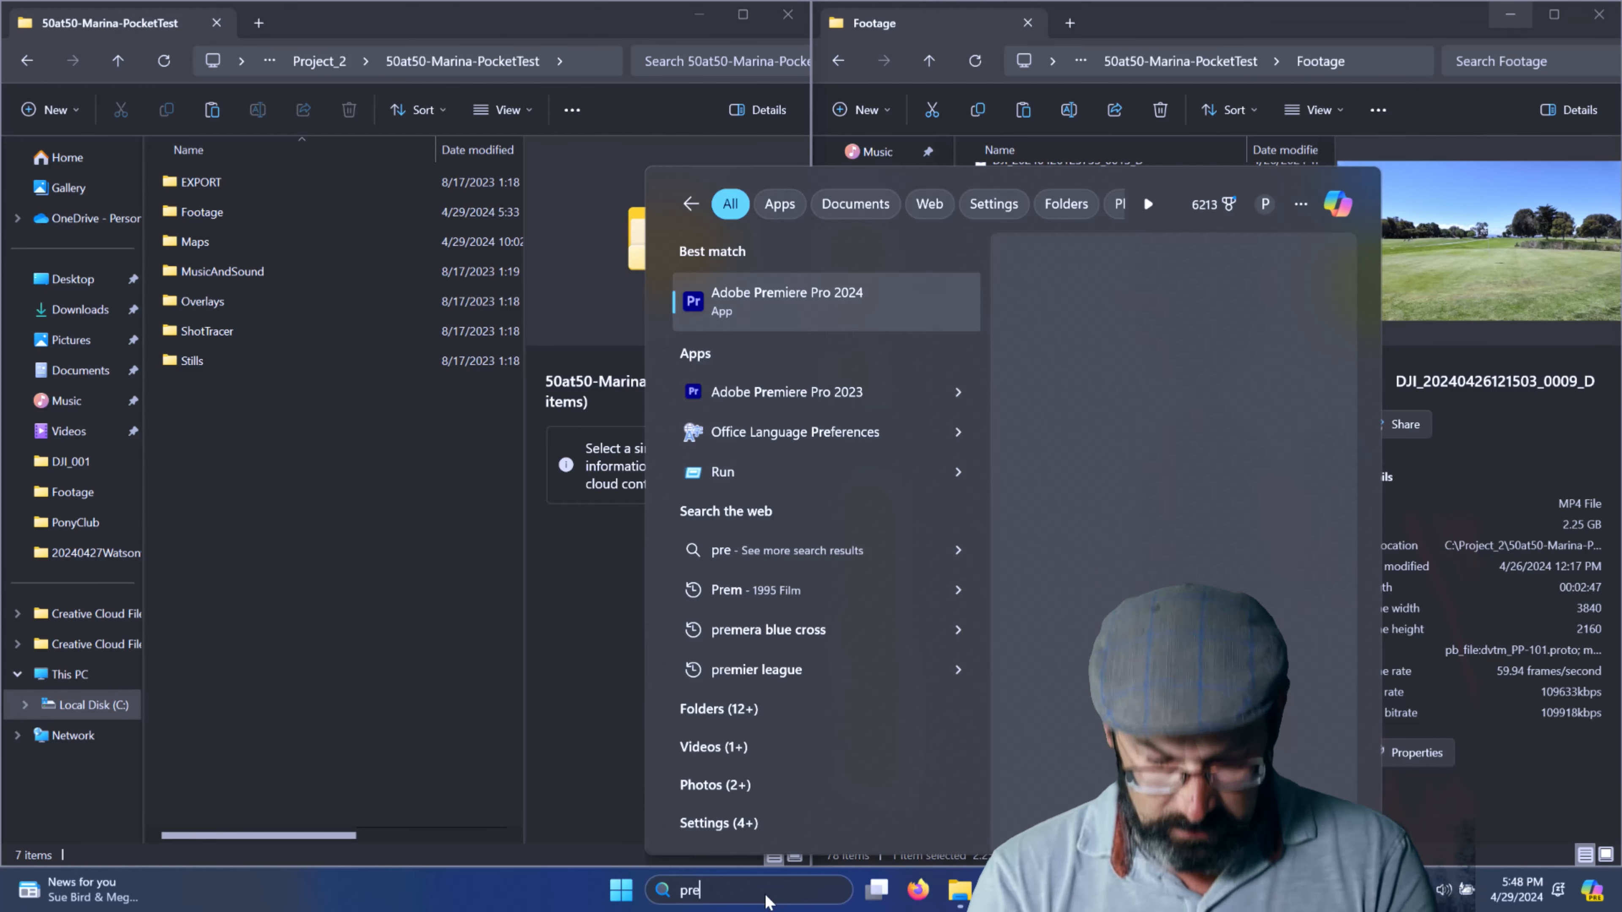
pyautogui.press('Return')
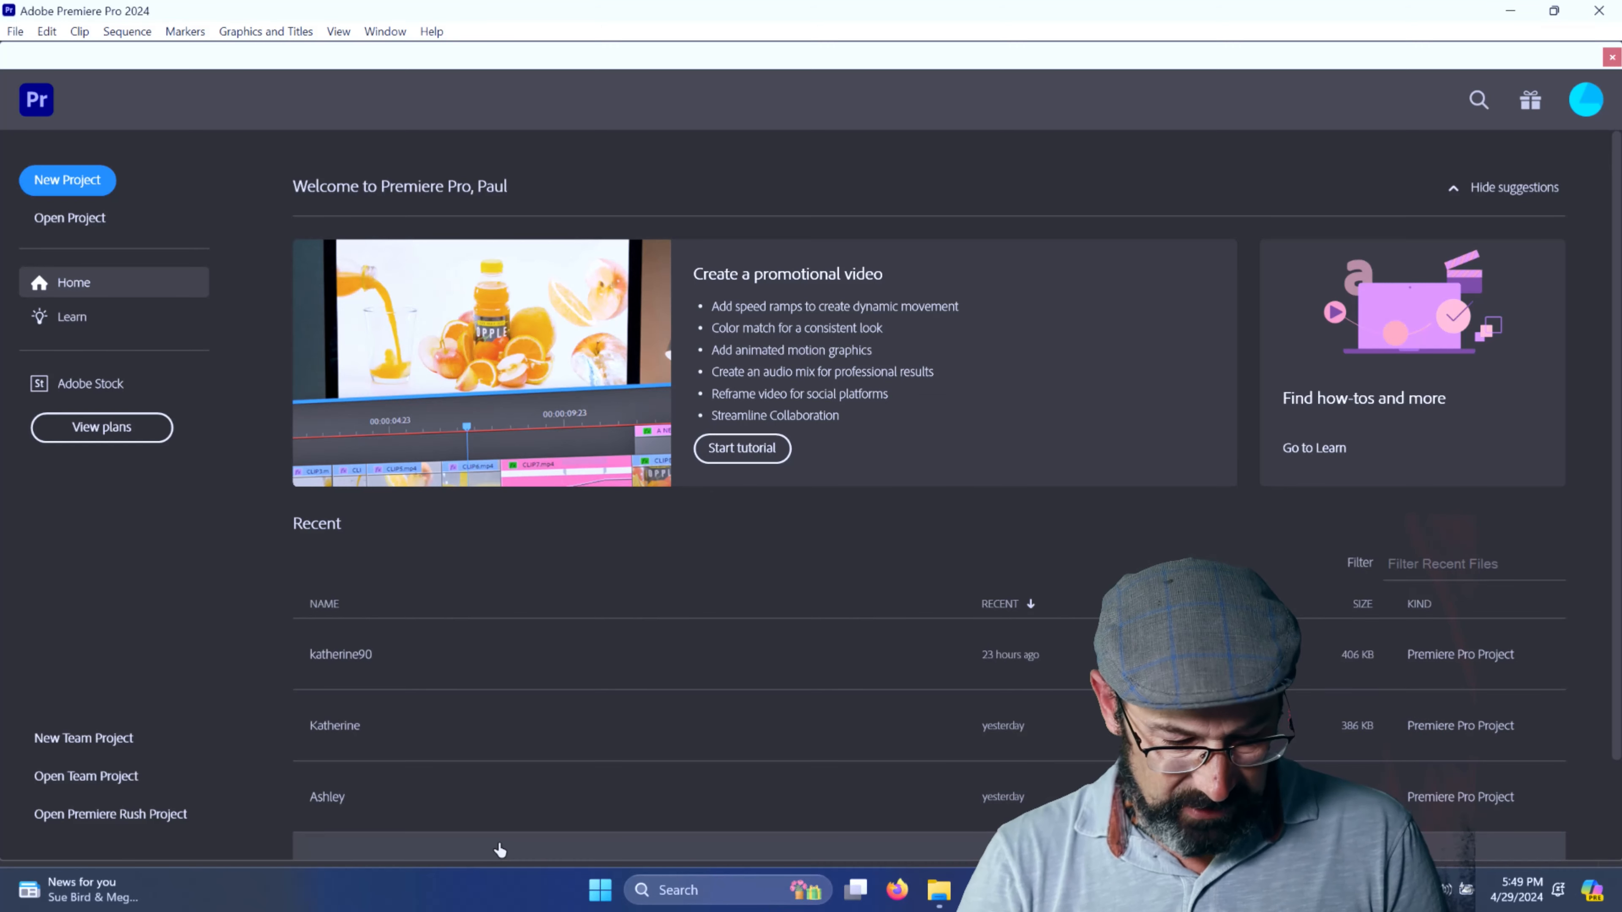
pyautogui.click(81, 185)
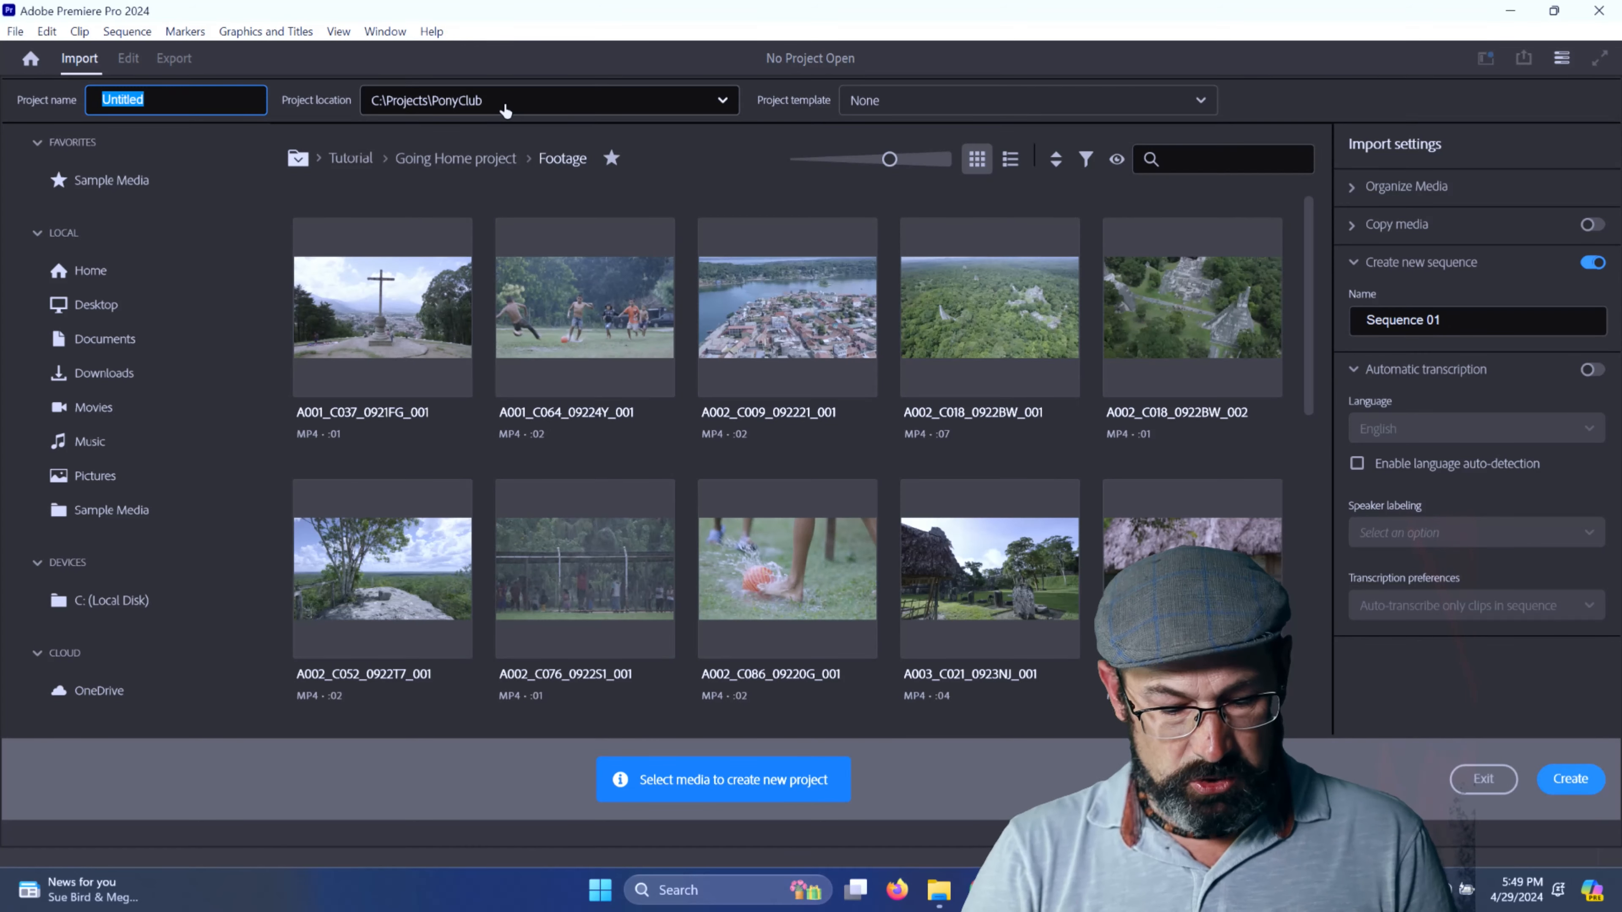
# - Set the project location to the folder C:\Project_2\50at50-Marina-PocketTest
pyautogui.click(505, 112)
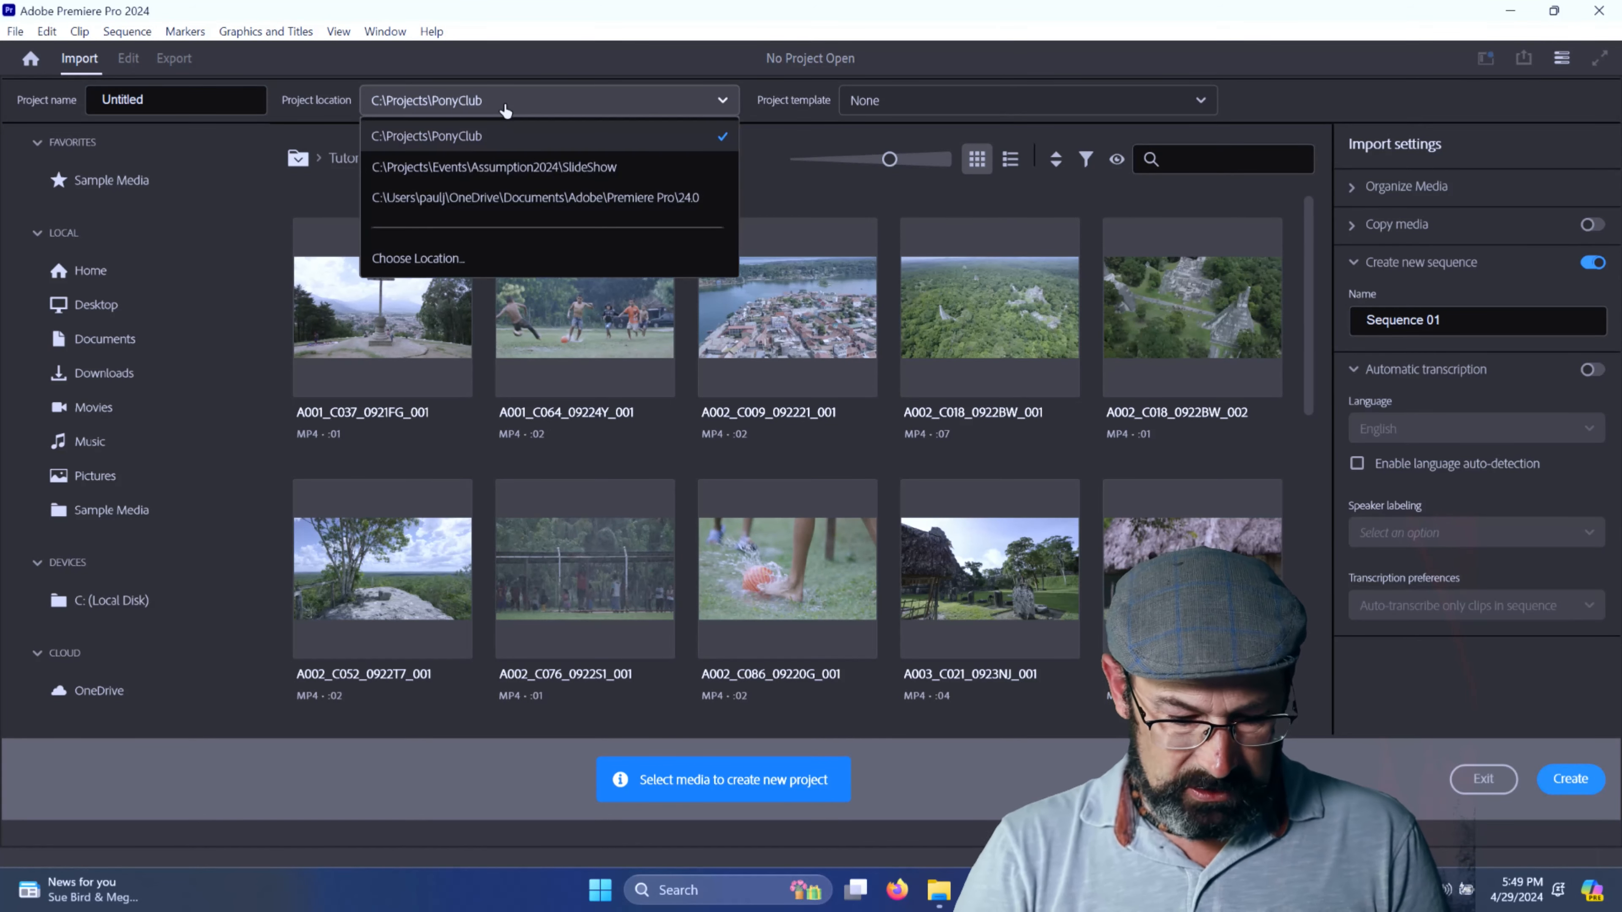
pyautogui.click(441, 268)
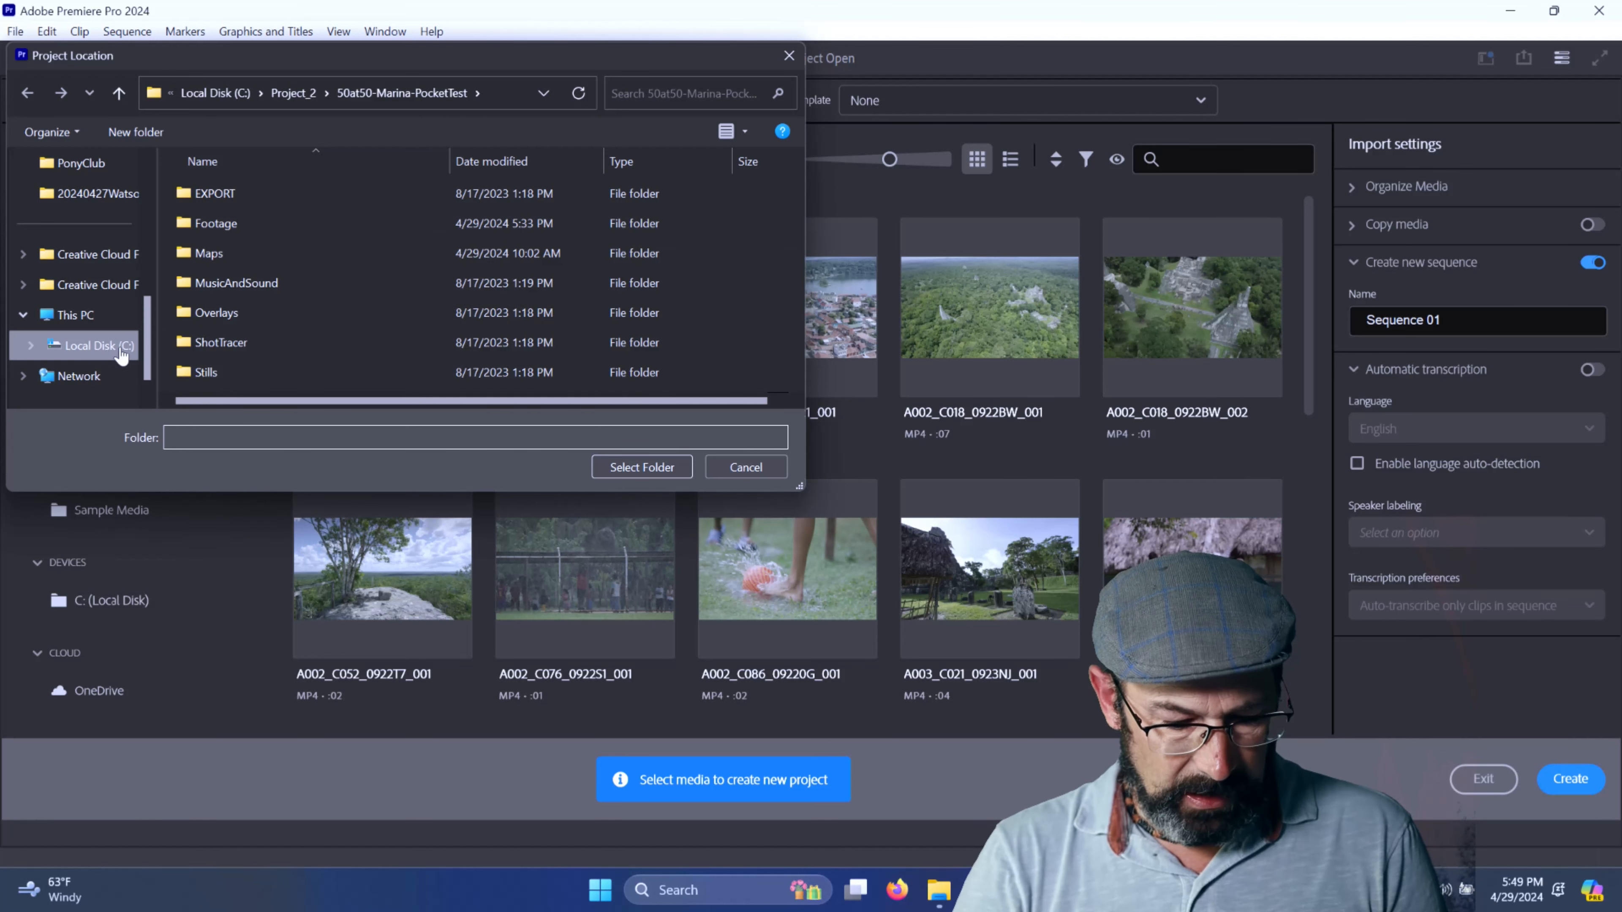
pyautogui.click(431, 91)
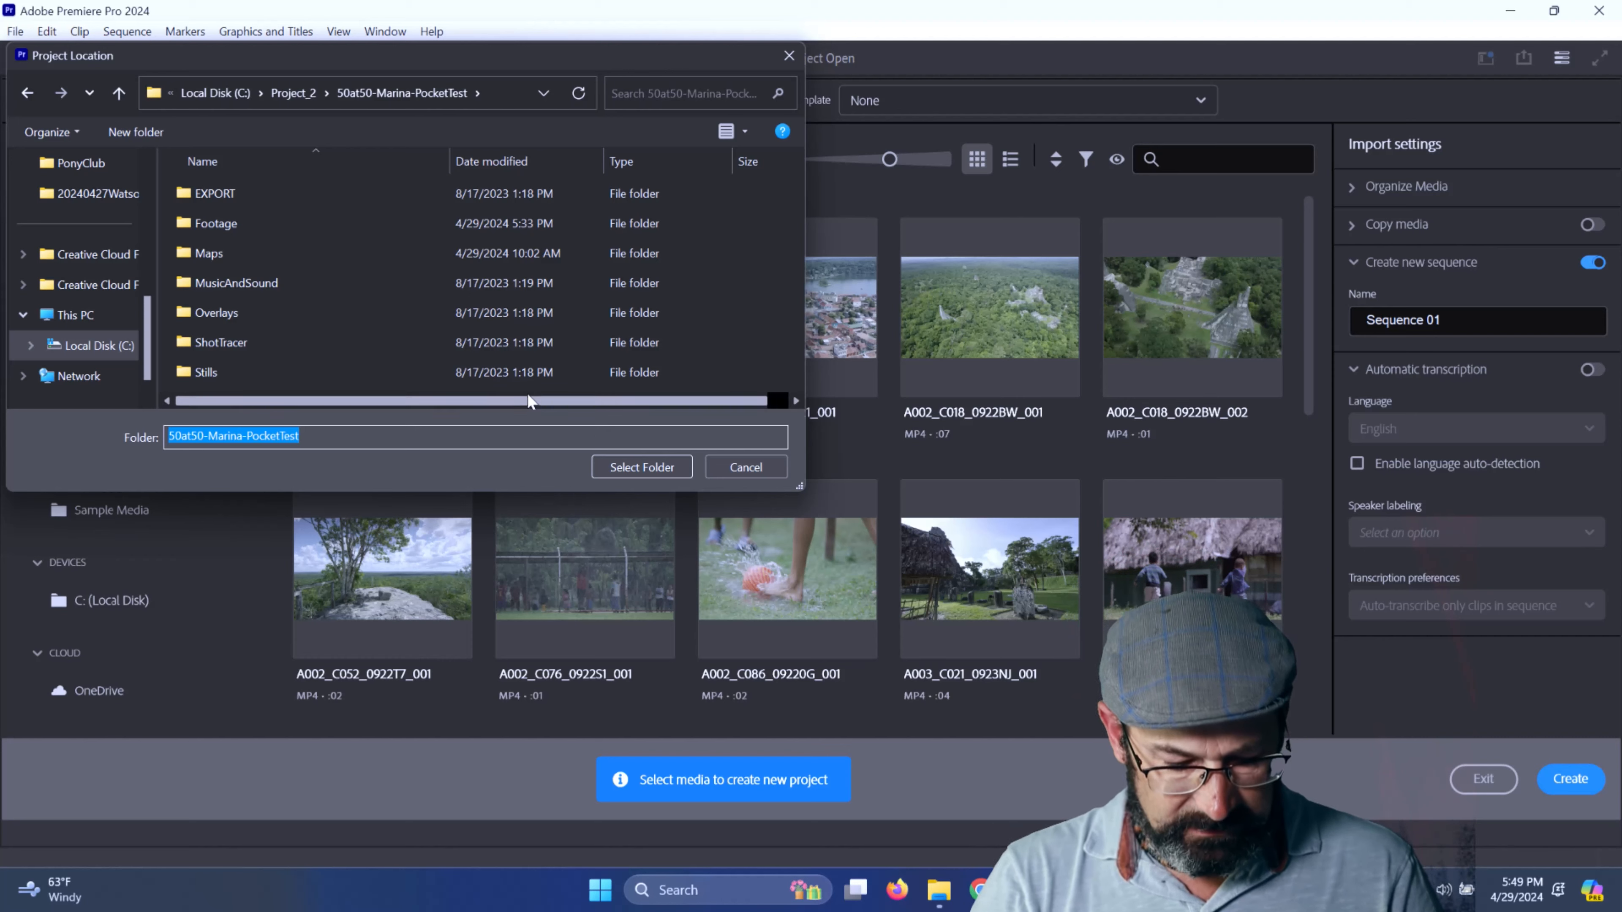
pyautogui.click(622, 469)
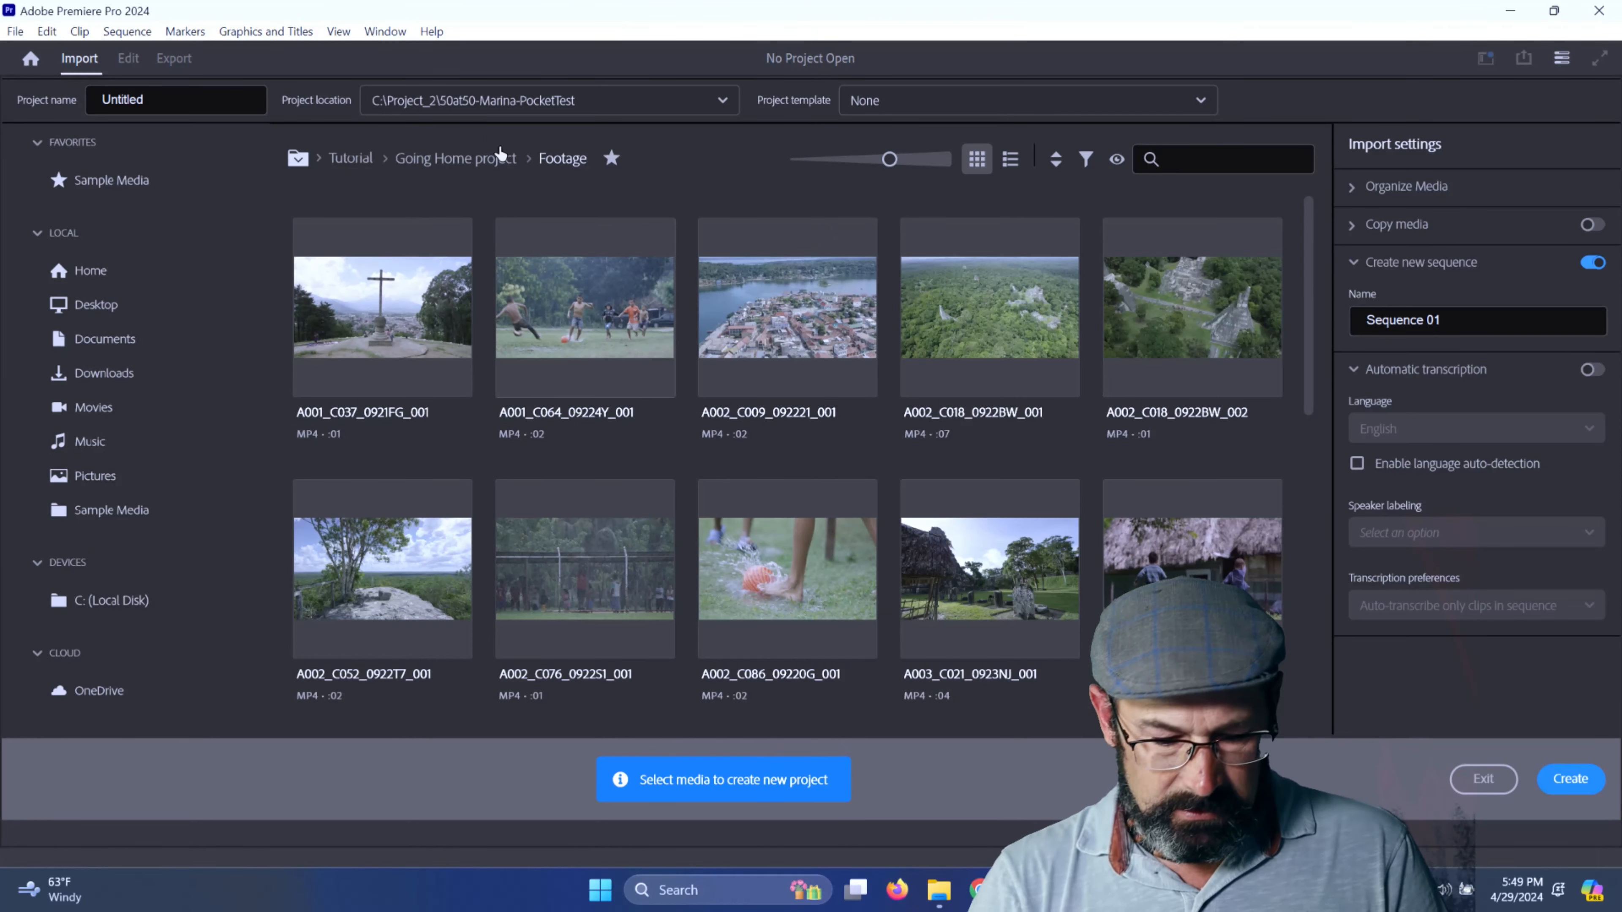
# - Name the project MarinaPocket3Test and create it
pyautogui.click(227, 99)
pyautogui.doubleClick(228, 99)
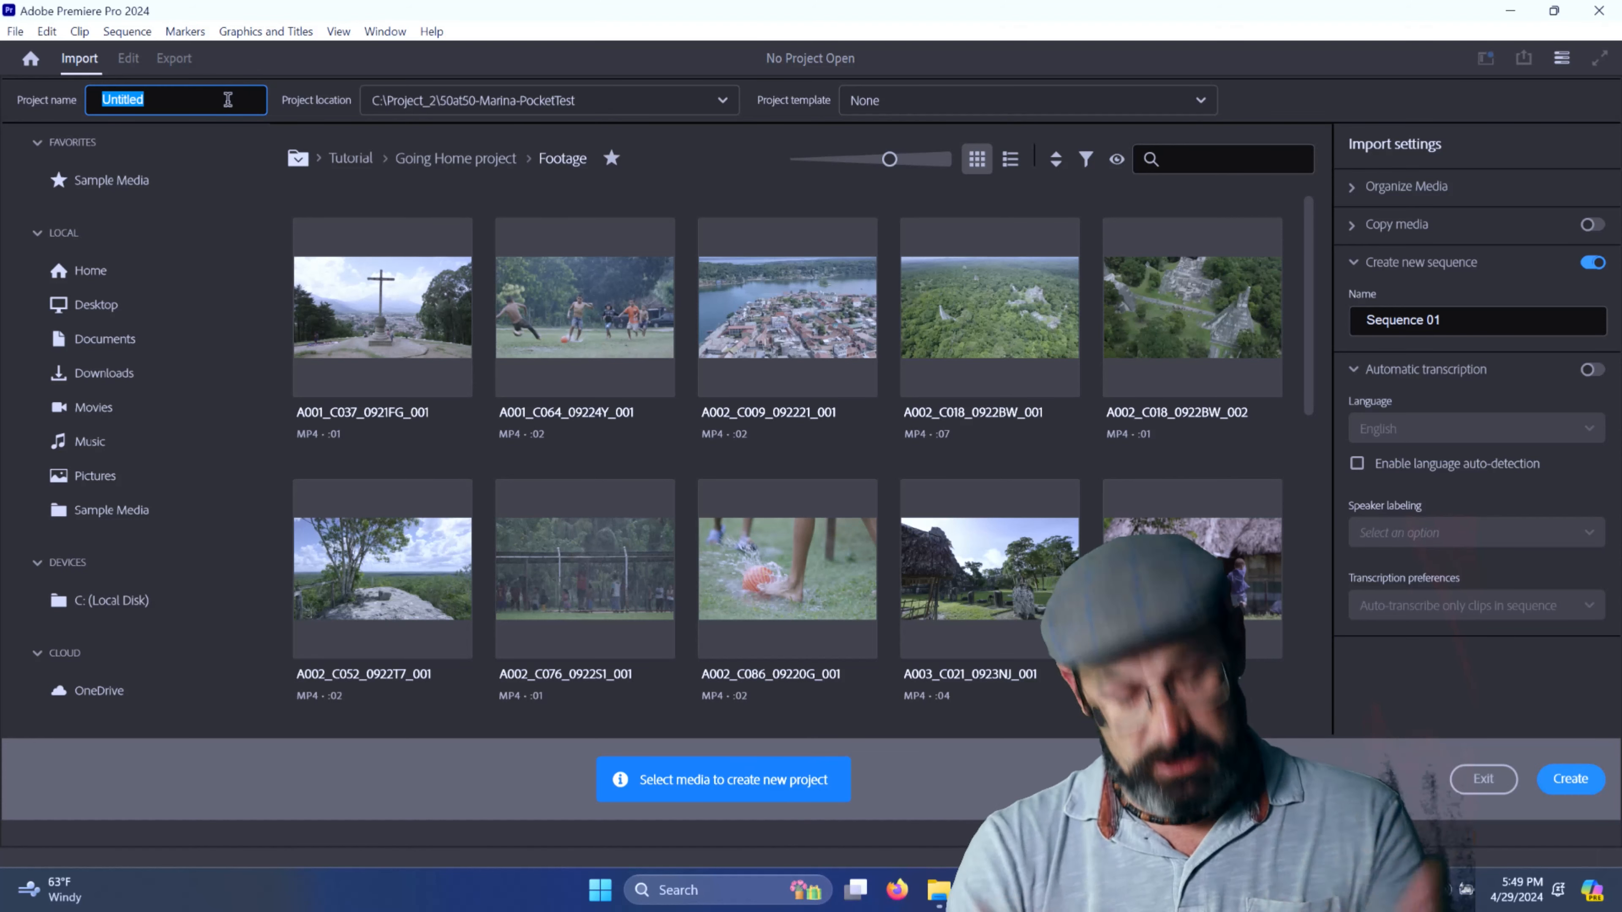
pyautogui.write('Mar')
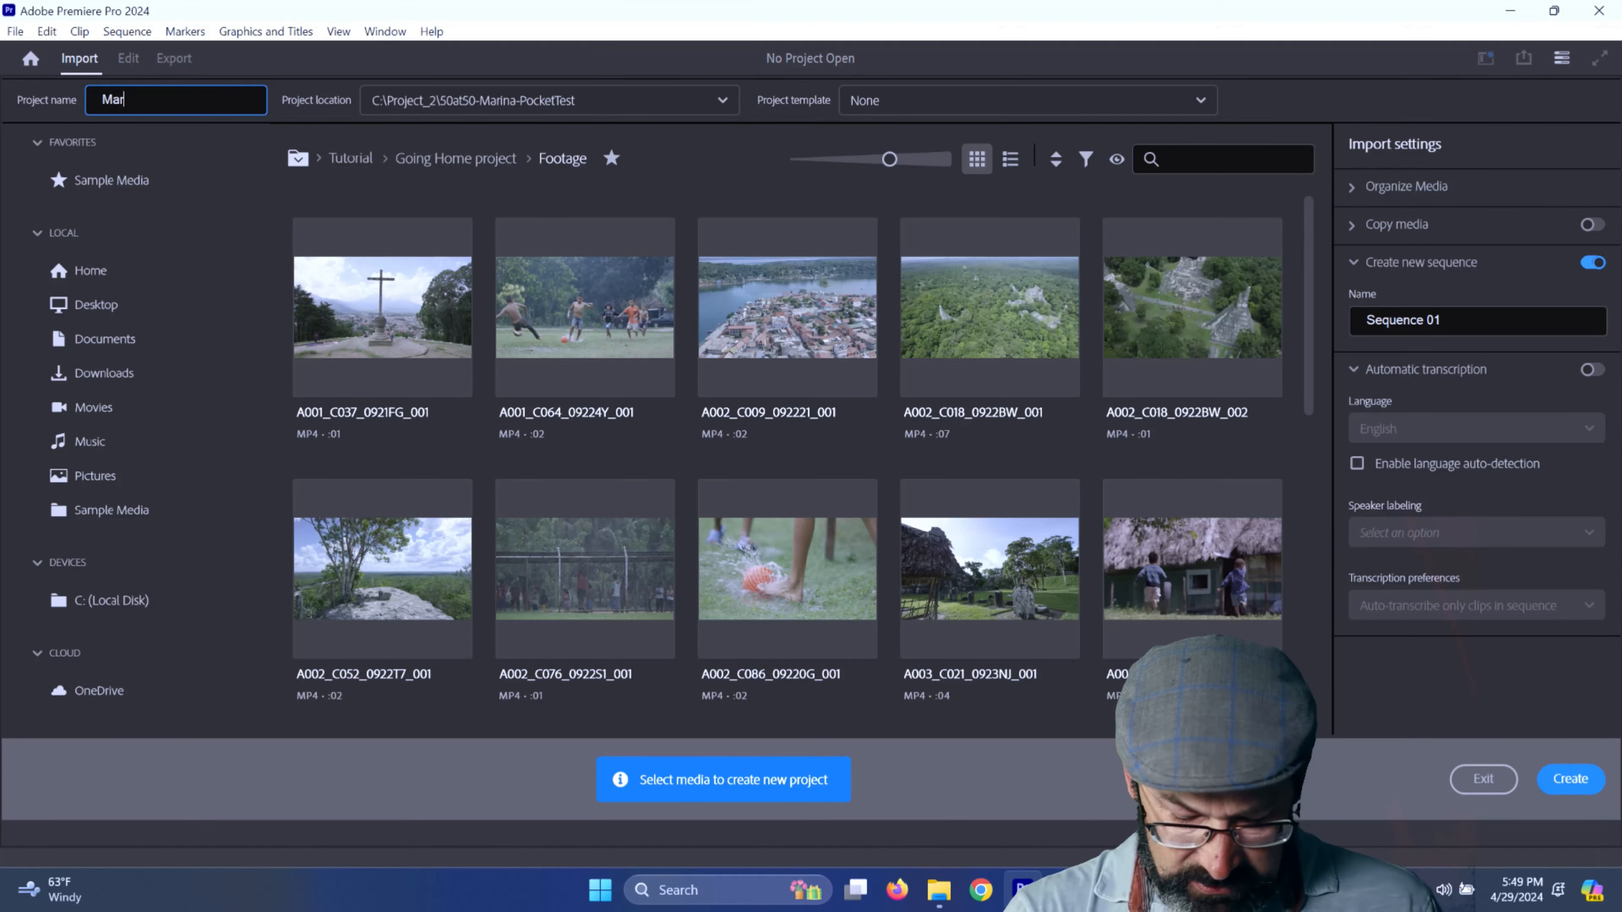
pyautogui.write('ina')
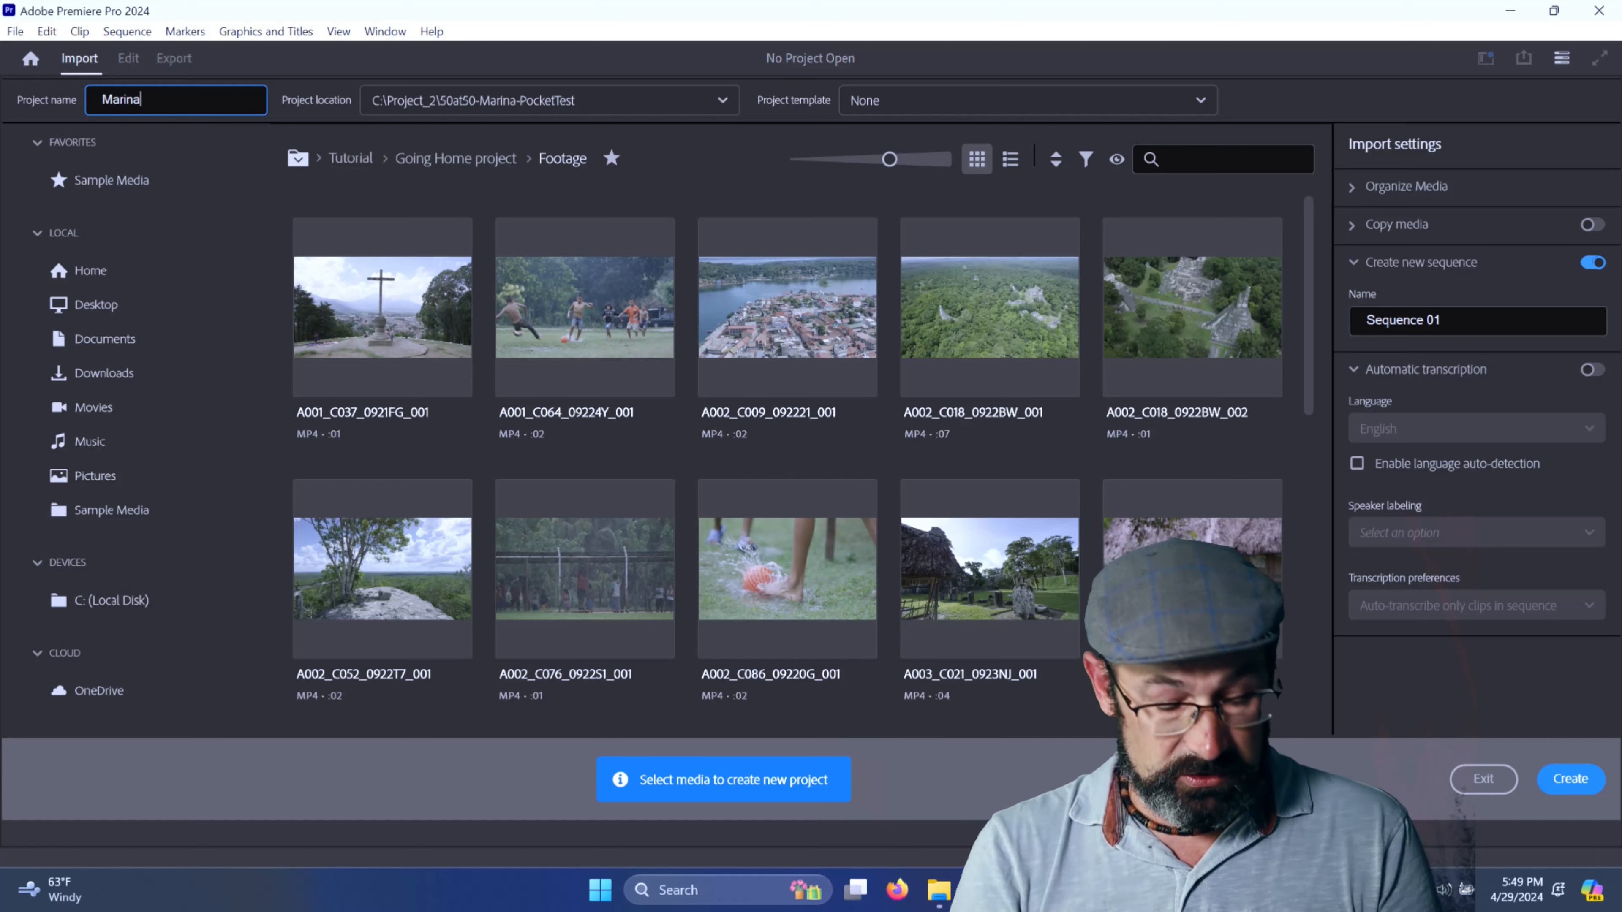
pyautogui.write('P')
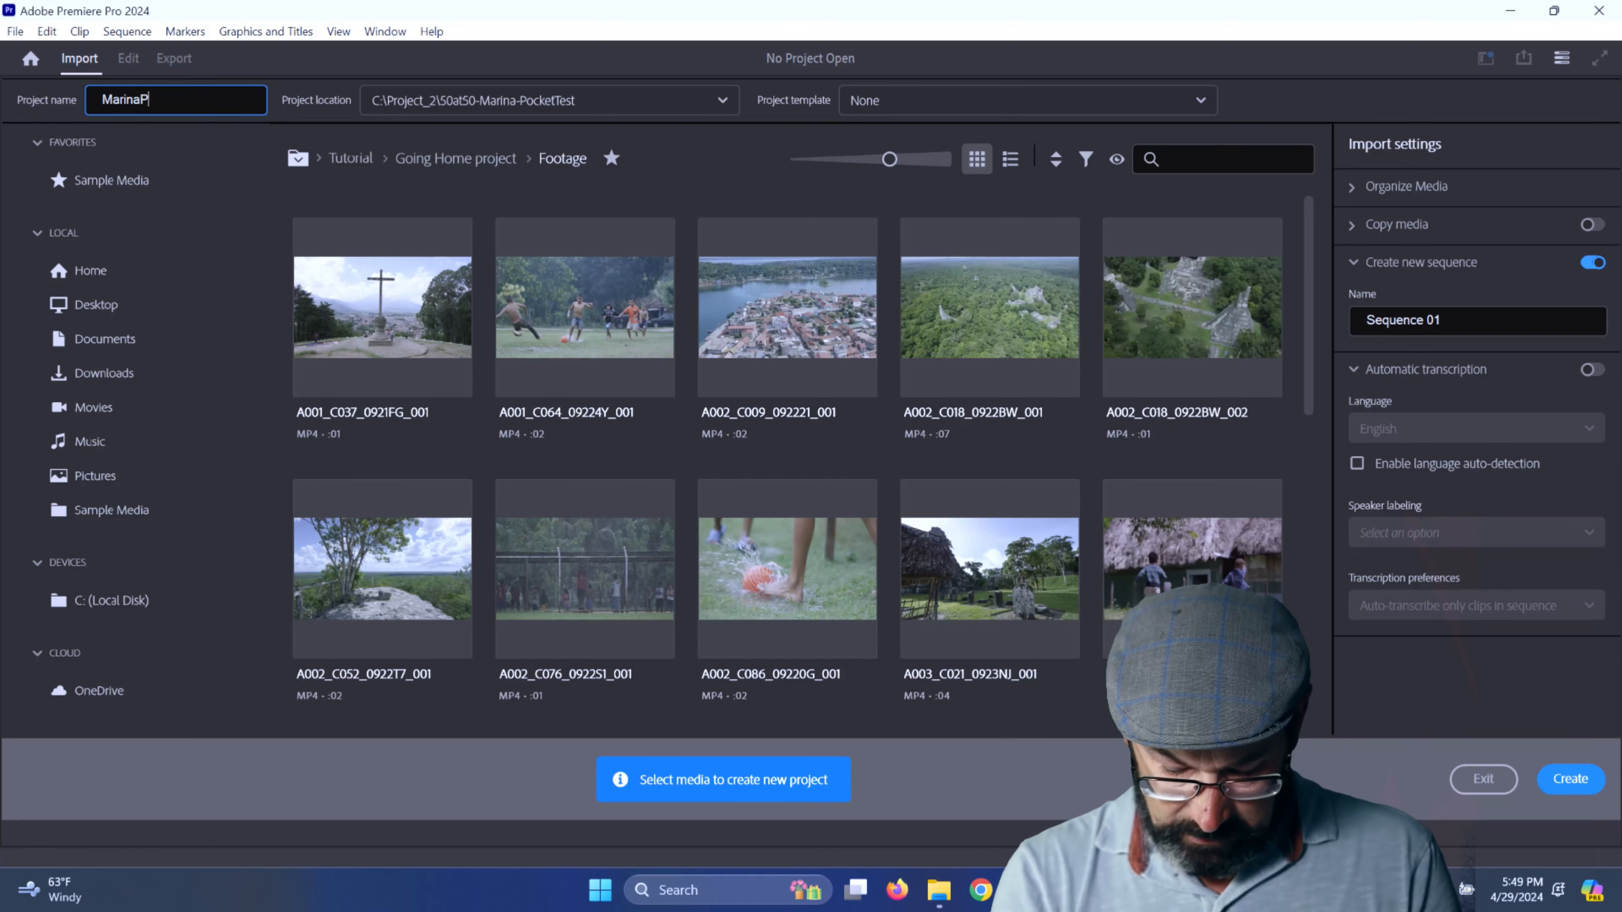
pyautogui.write('ocket')
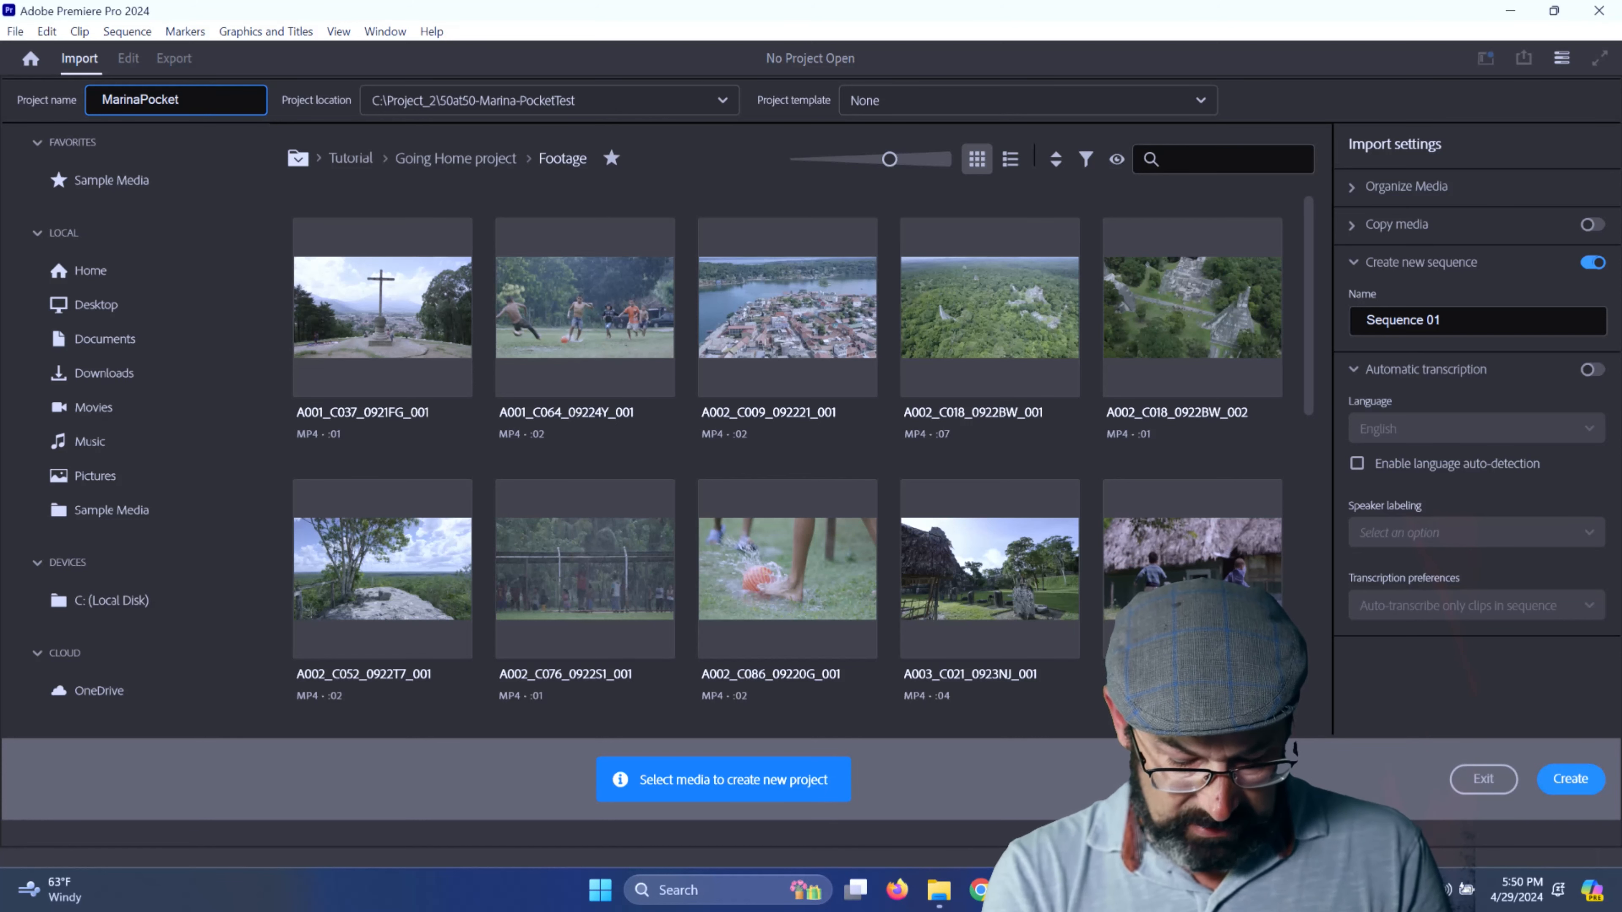
pyautogui.write('3Test')
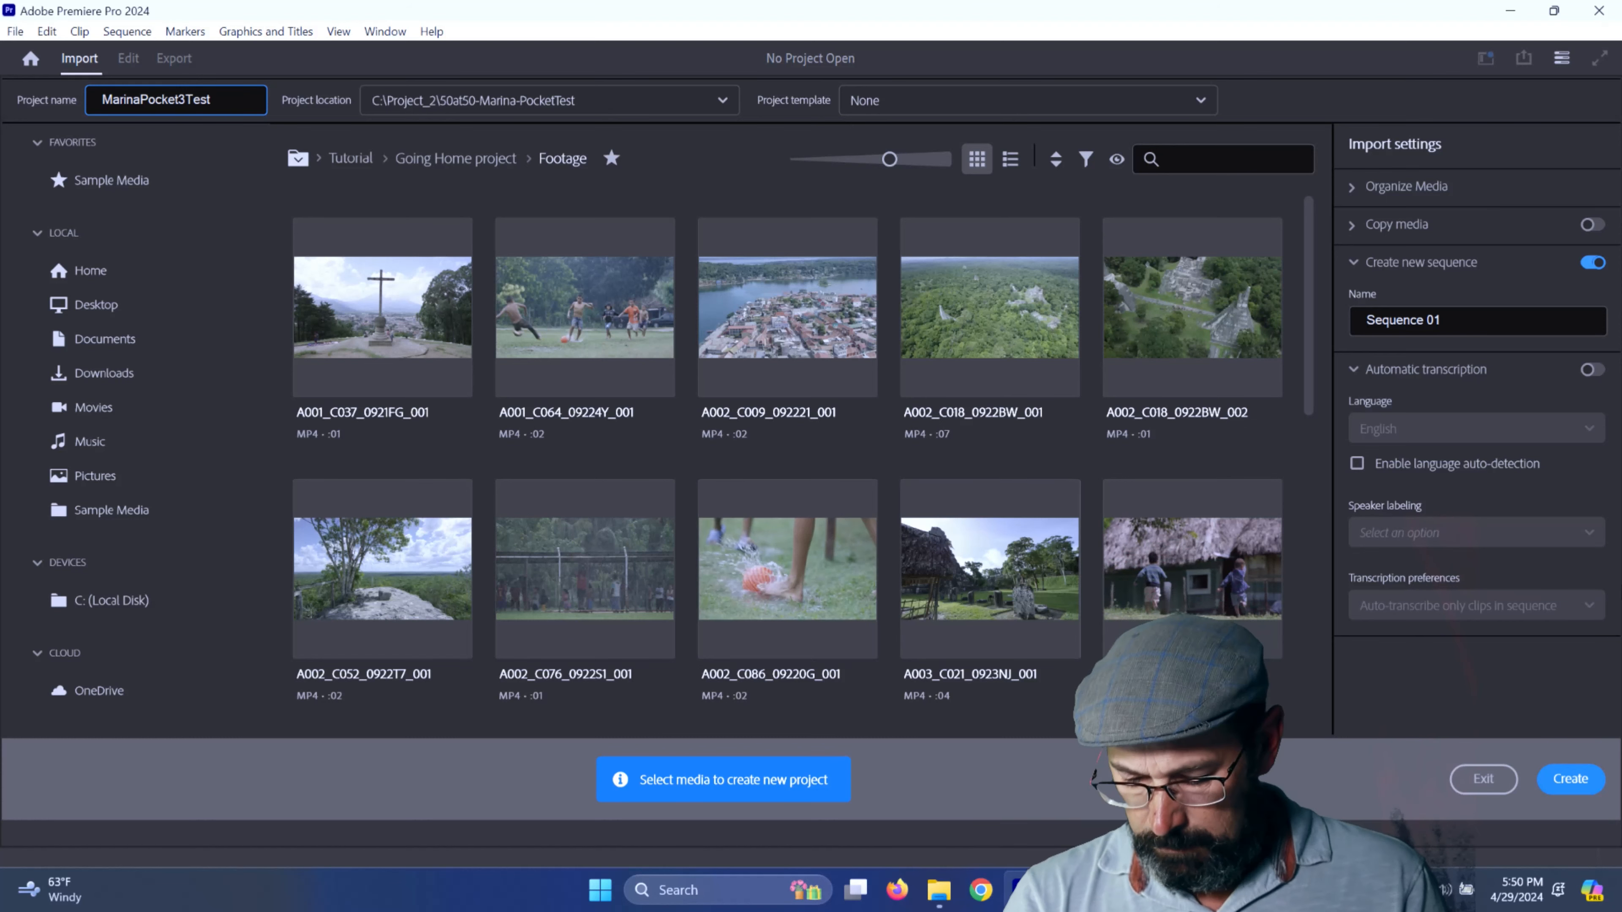
pyautogui.click(1571, 780)
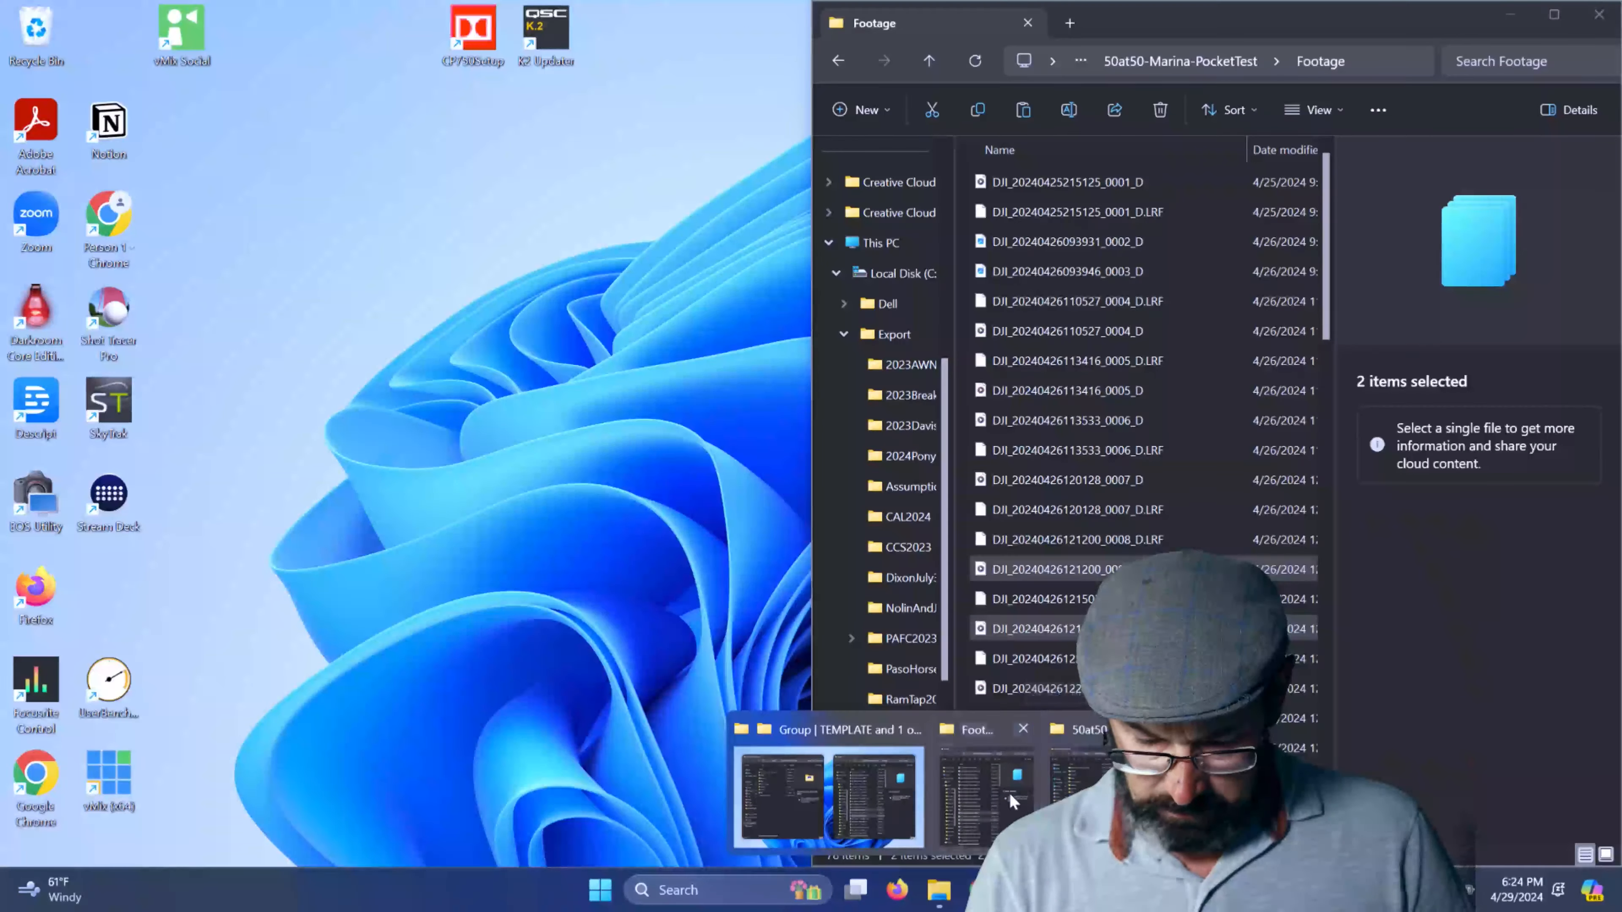
pyautogui.click(1009, 792)
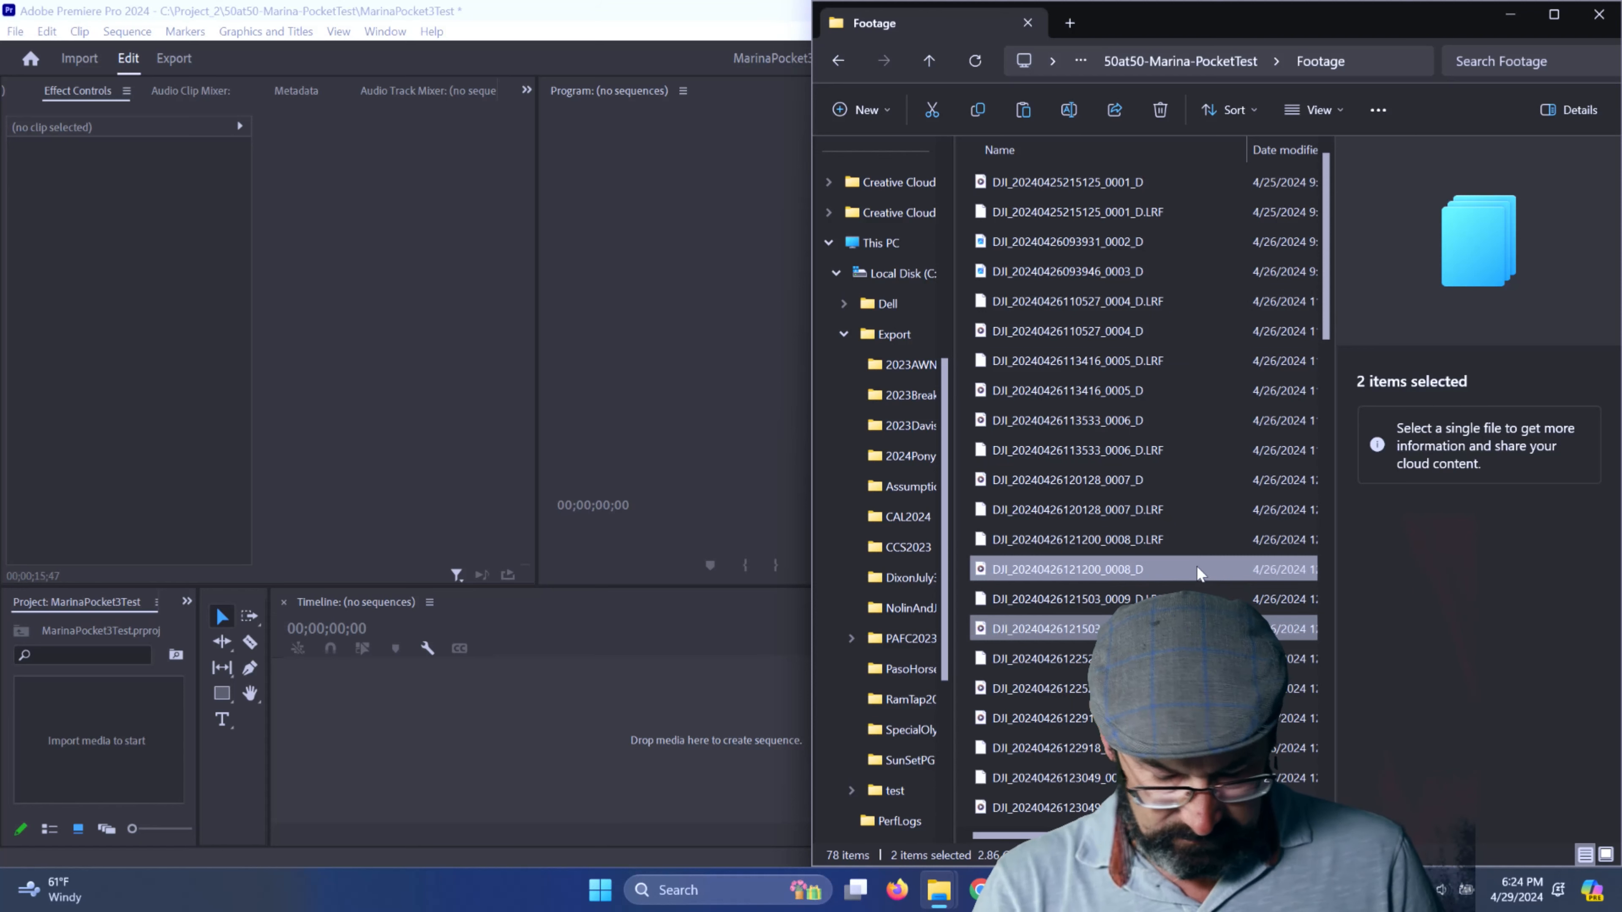
pyautogui.keyDown('ctrl'); pyautogui.click(1192, 588); pyautogui.keyUp('ctrl')
pyautogui.keyDown('ctrl'); pyautogui.click(1192, 595); pyautogui.keyUp('ctrl')
pyautogui.moveTo(1177, 569); pyautogui.dragTo(416, 760)
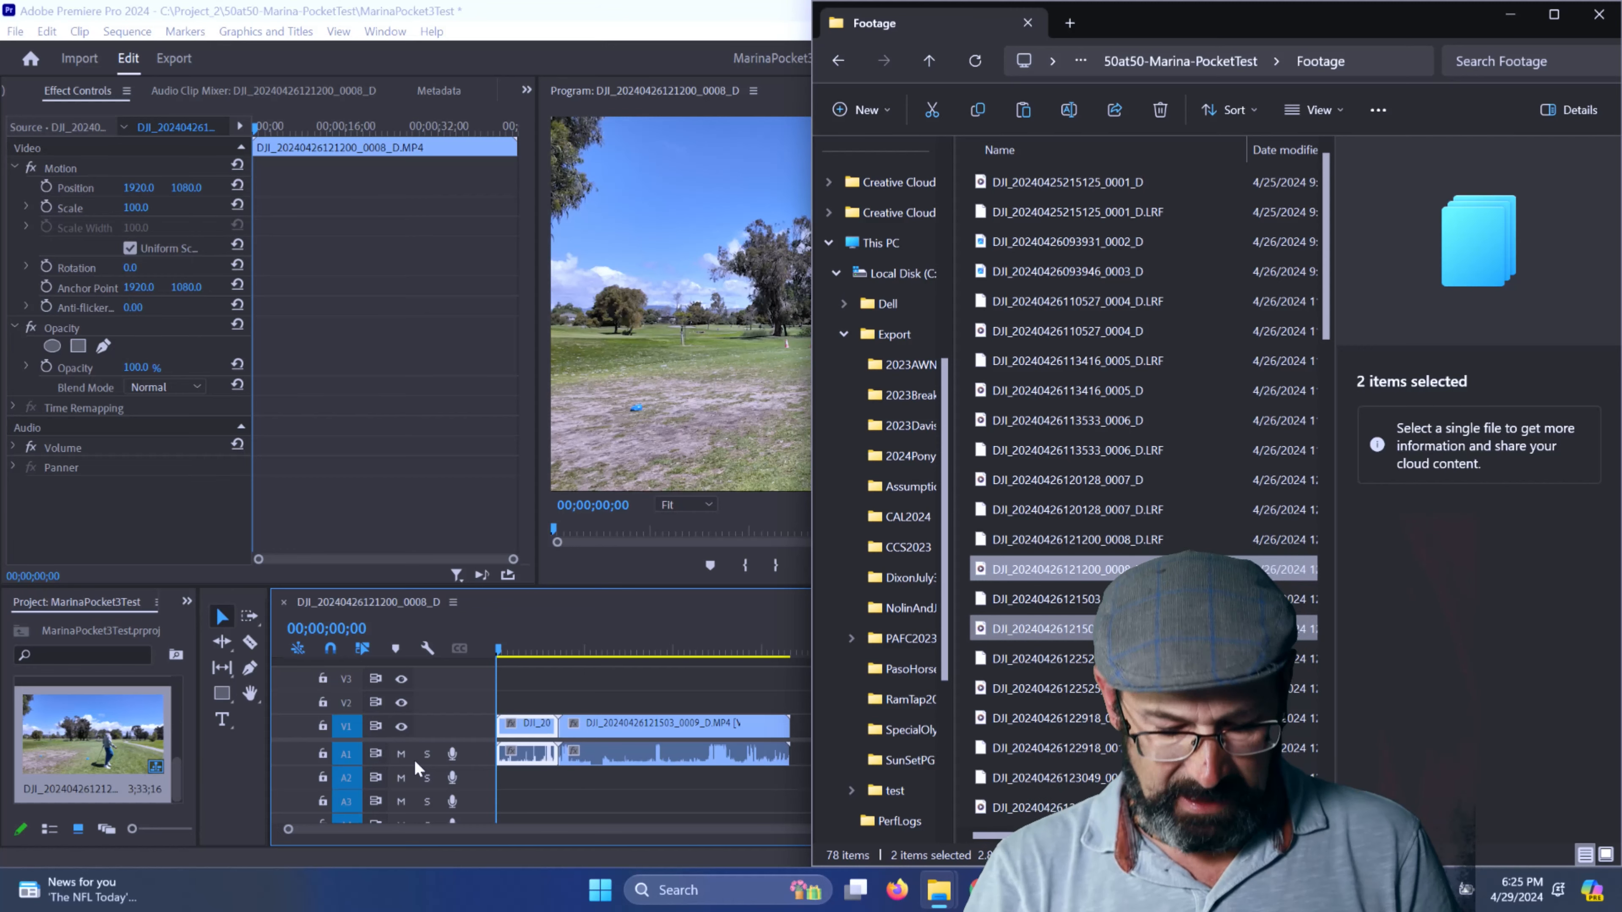
pyautogui.click(516, 652)
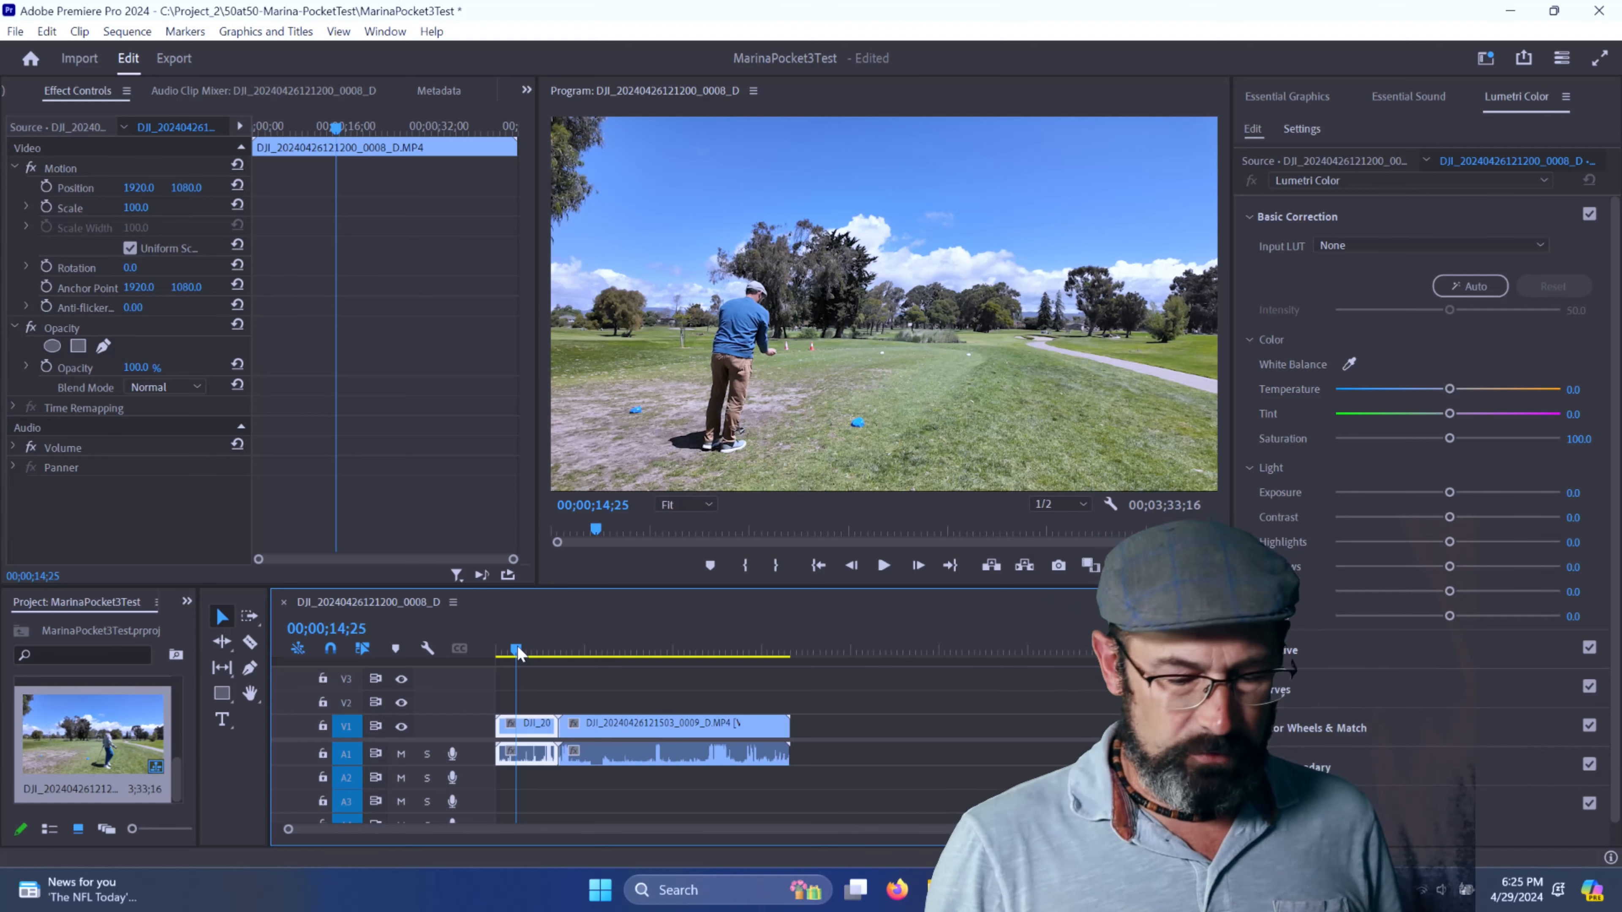
pyautogui.click(504, 657)
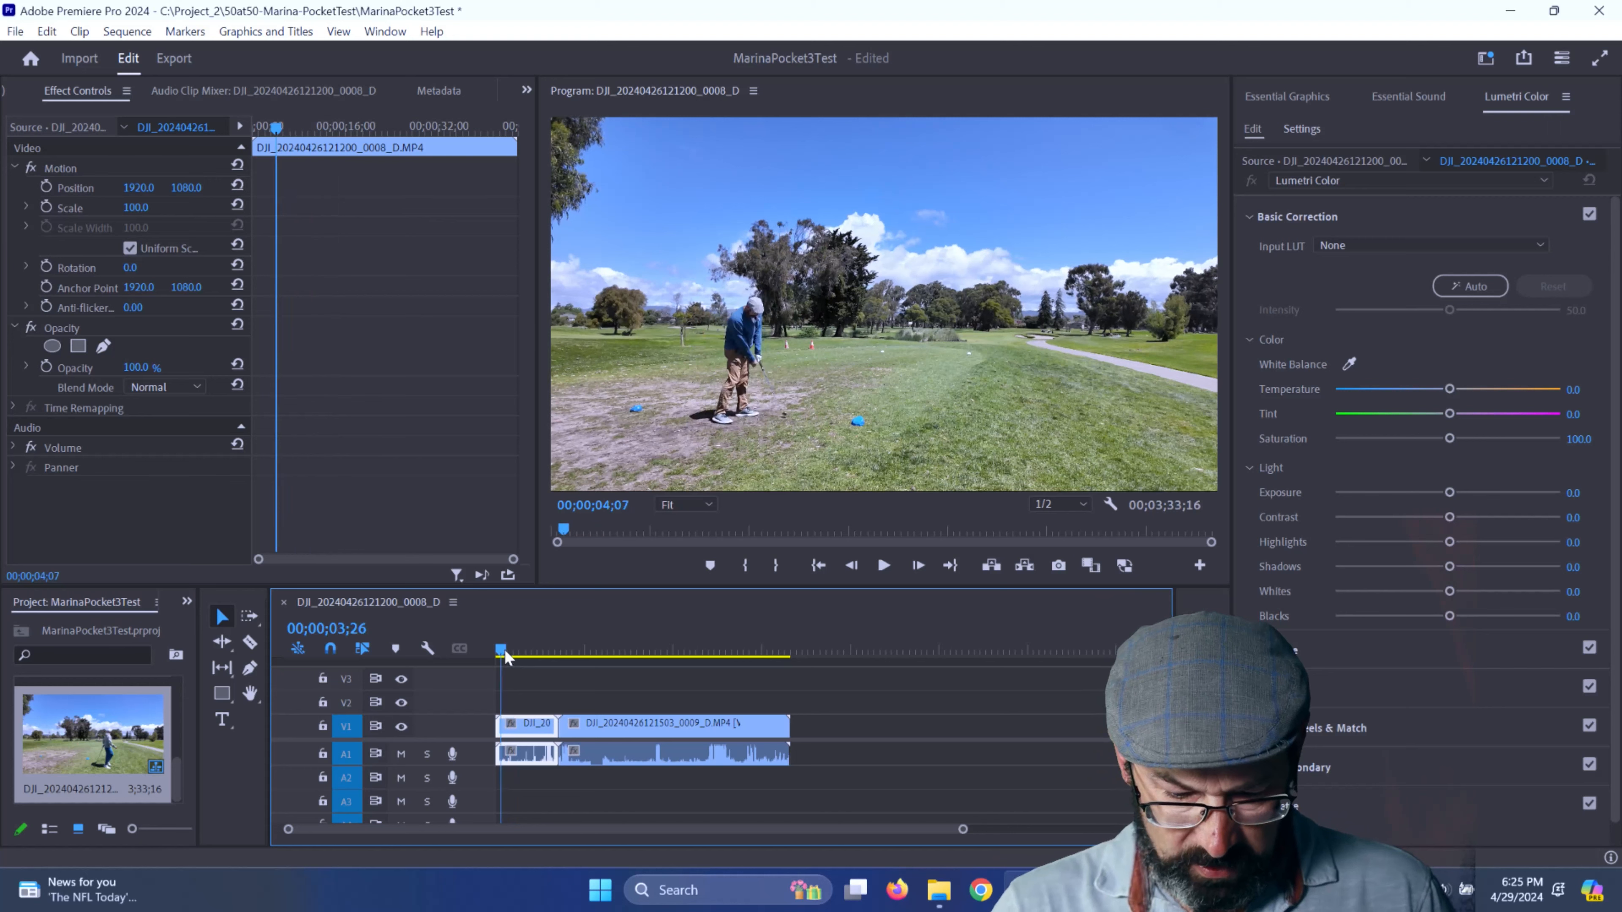
pyautogui.press('space')
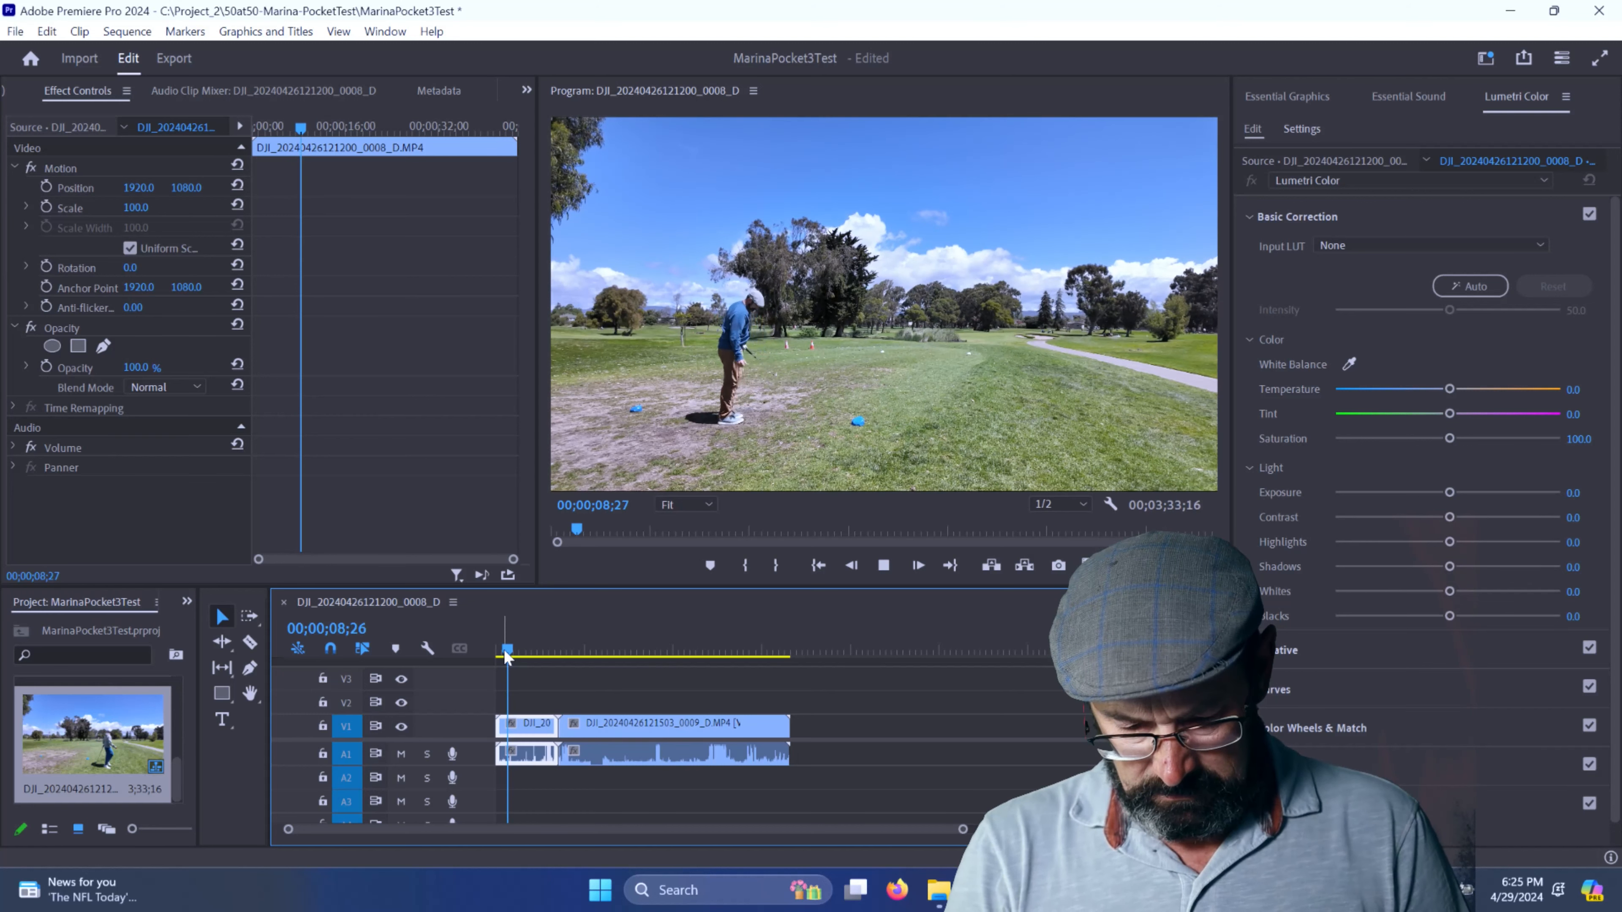
pyautogui.press('space')
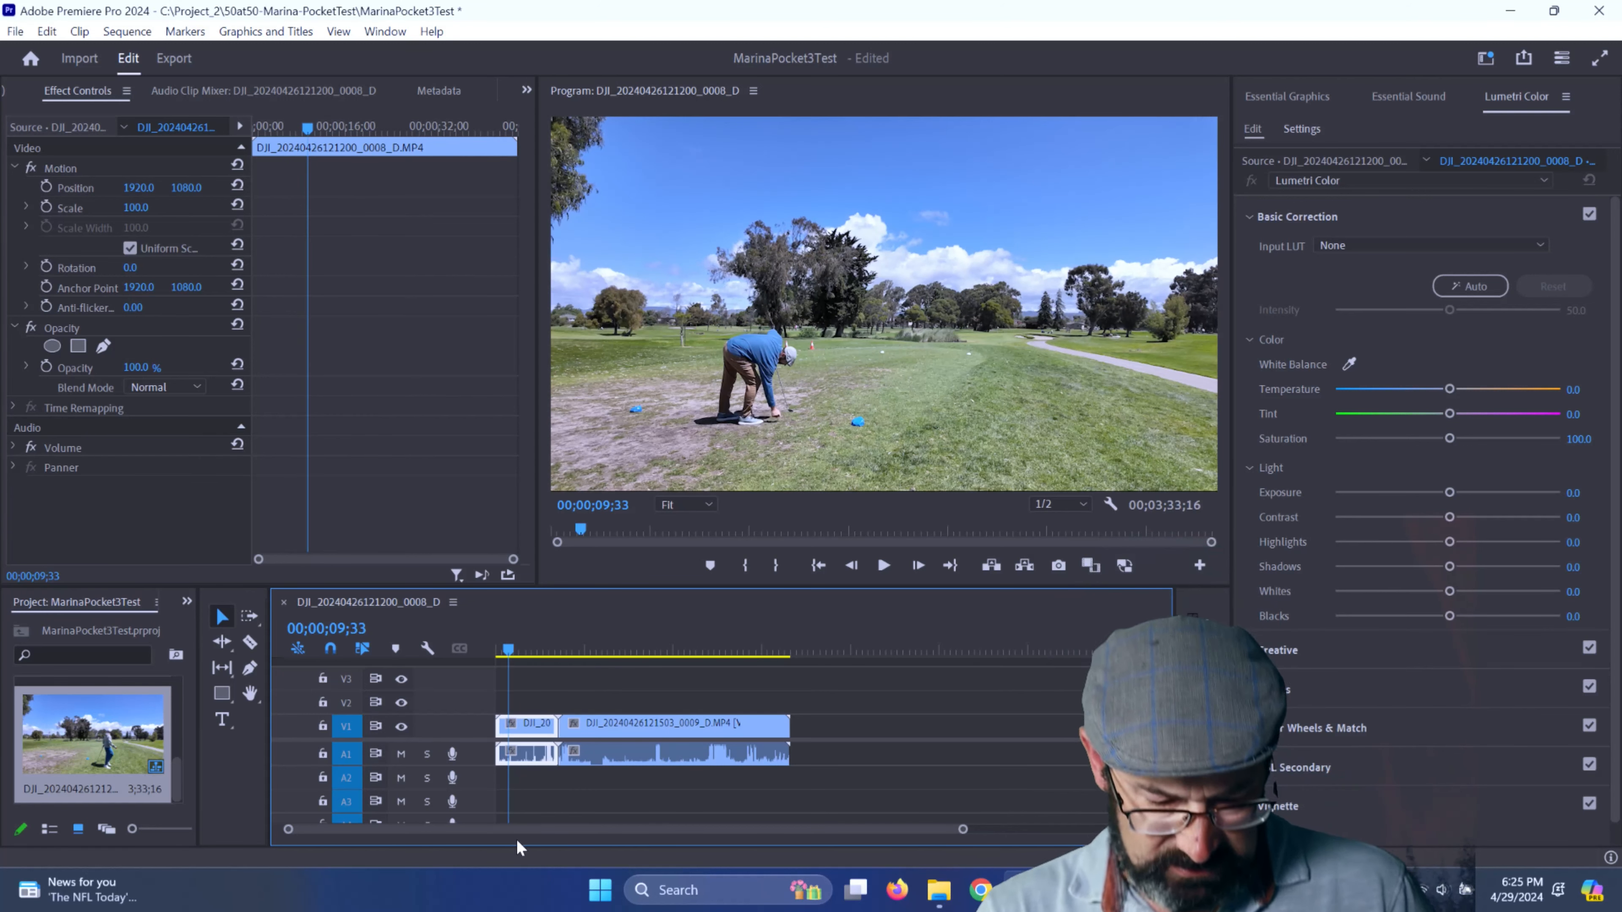
pyautogui.moveTo(497, 724); pyautogui.dragTo(514, 724)
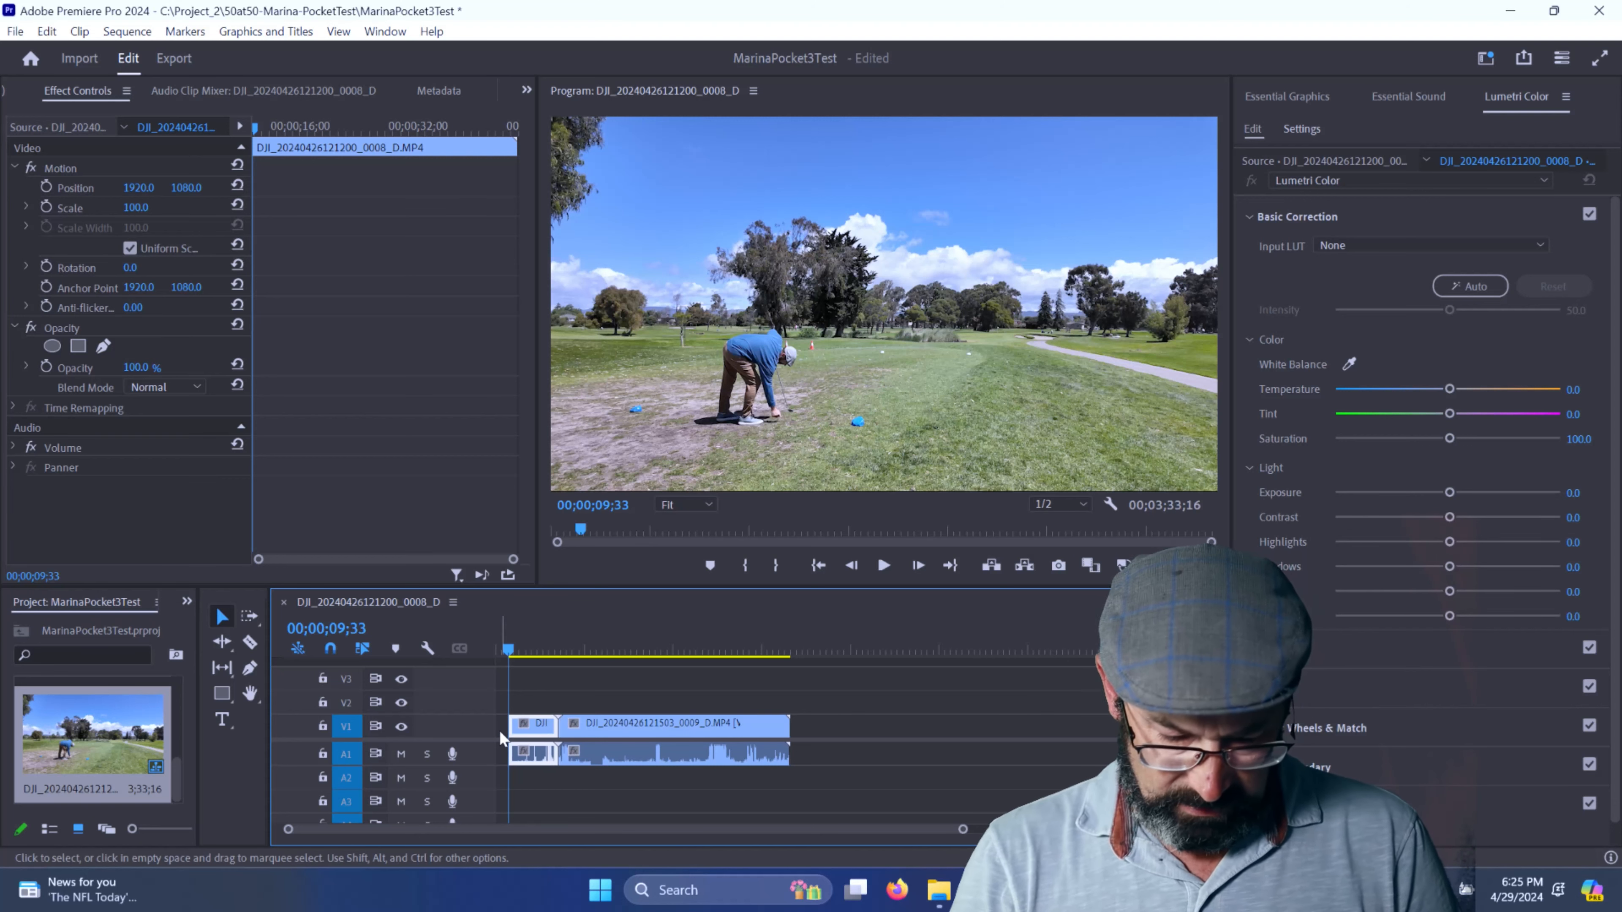
pyautogui.click(499, 730)
pyautogui.press('Delete')
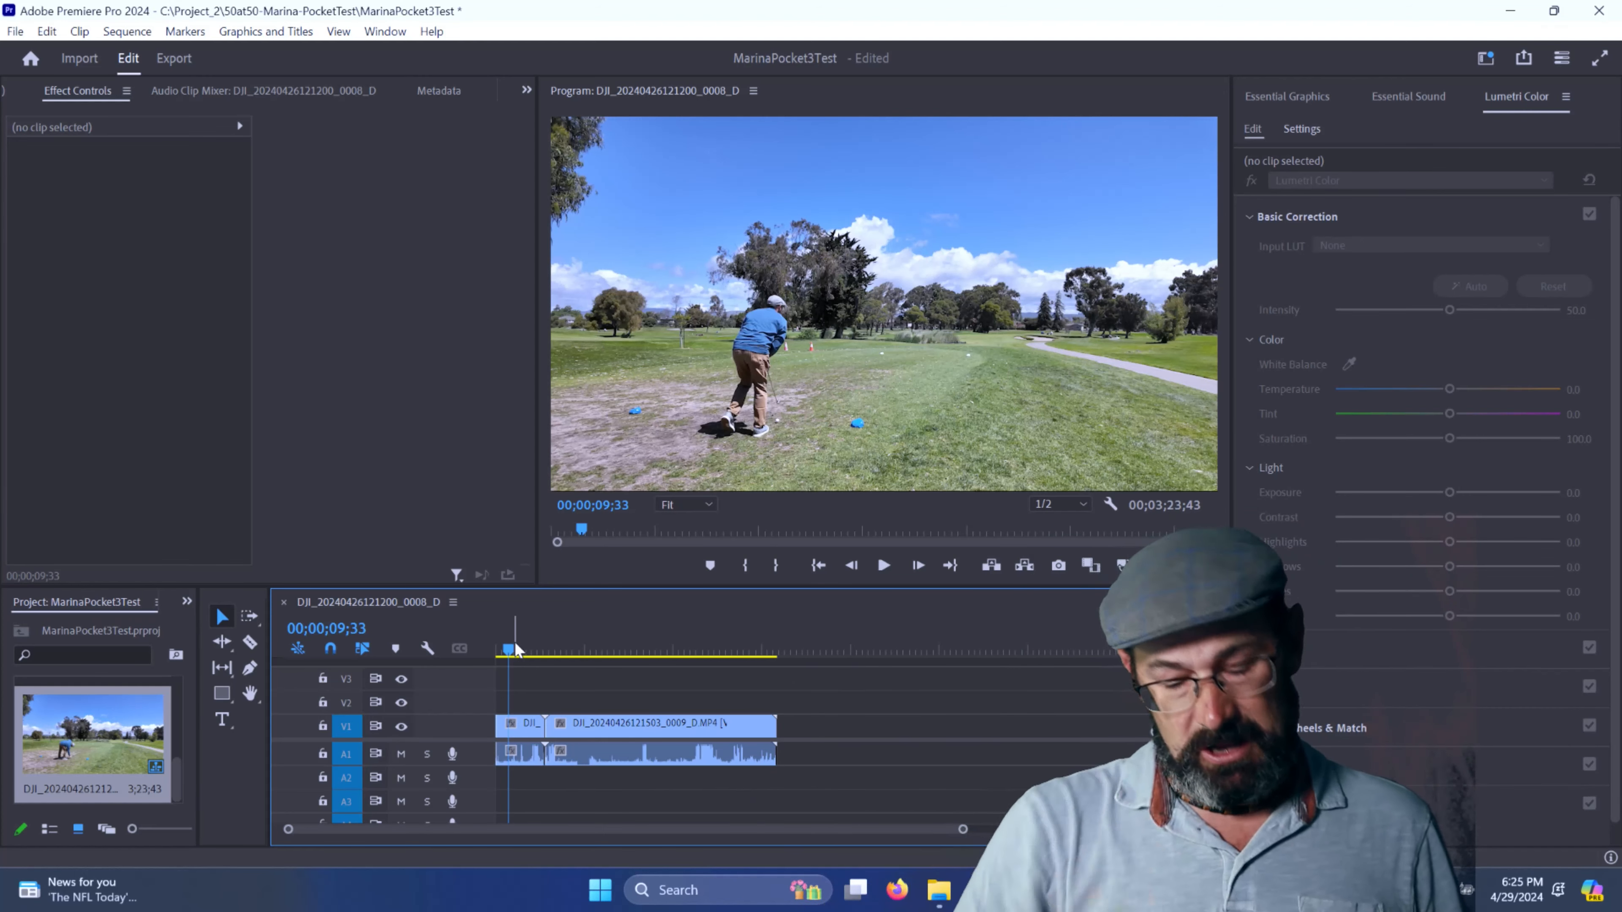
# - Trim the end of the first clip to 00;00;26;36, after the golf shot, and close the gap to the second clip
pyautogui.click(518, 648)
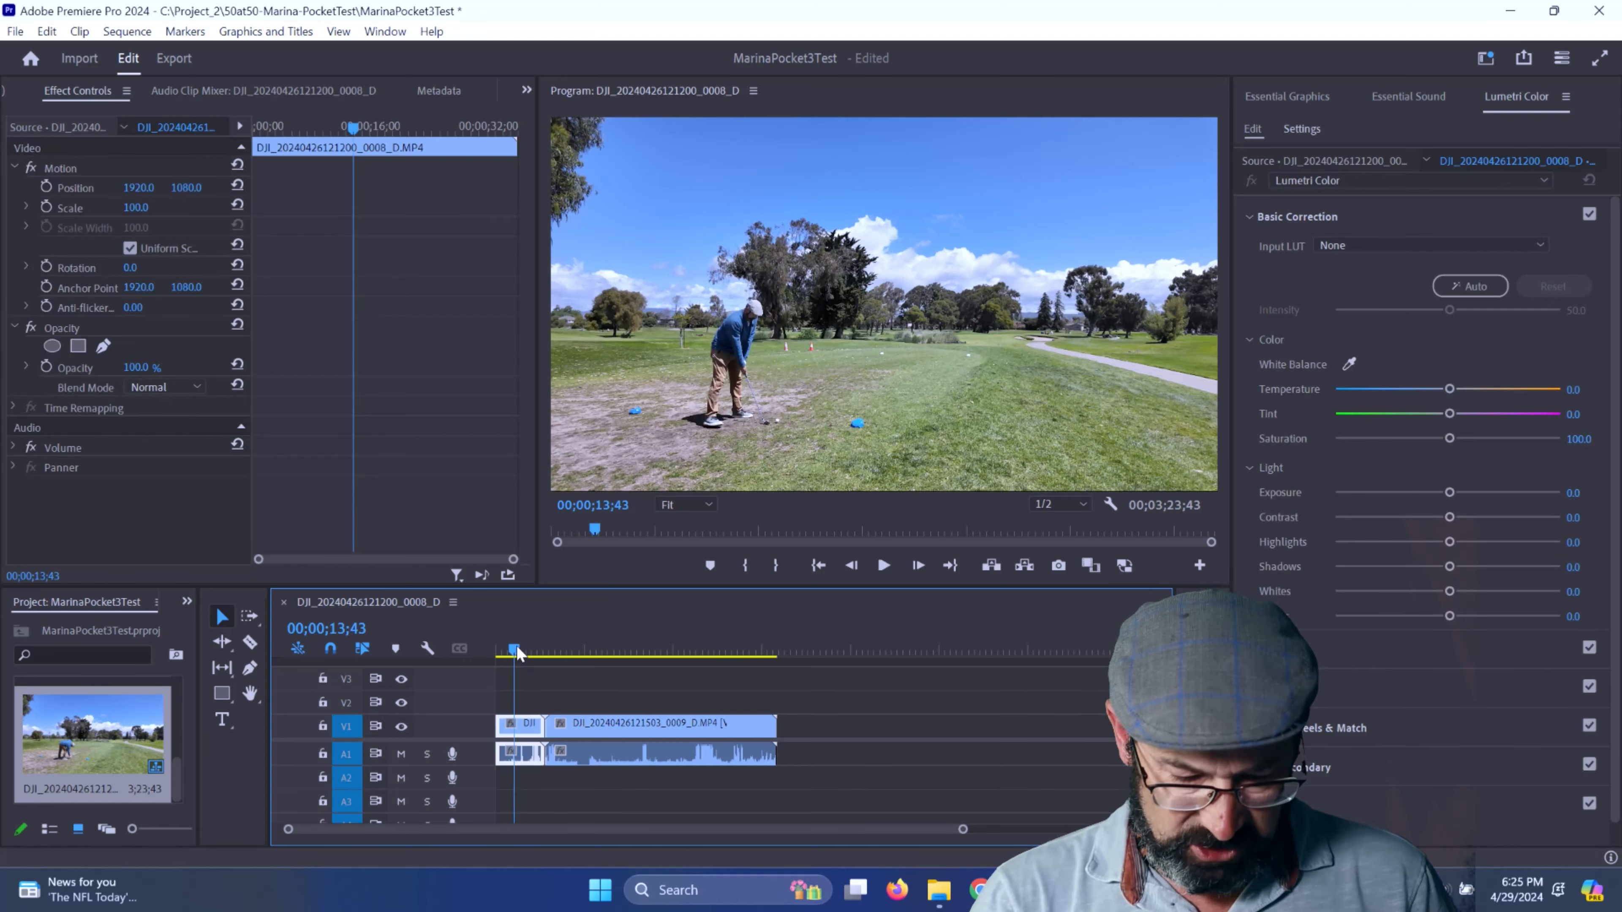
pyautogui.moveTo(523, 646); pyautogui.dragTo(525, 652)
pyautogui.press('space')
pyautogui.press('space')
pyautogui.moveTo(542, 728); pyautogui.dragTo(533, 728)
pyautogui.click(538, 730)
pyautogui.press('Delete')
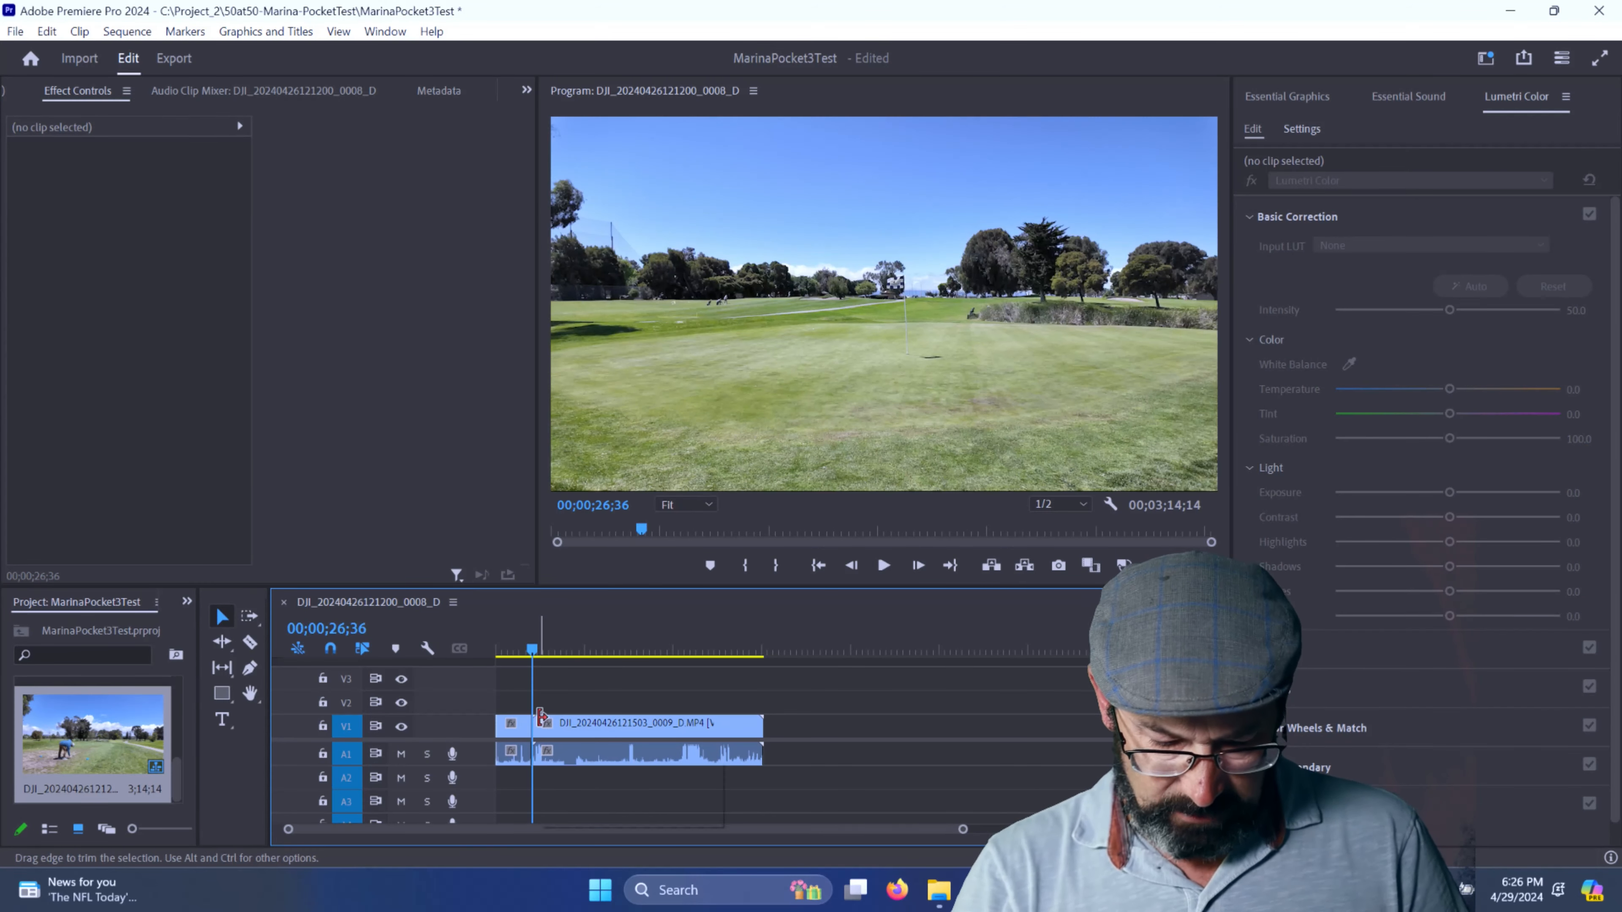
pyautogui.click(541, 728)
pyautogui.moveTo(544, 647); pyautogui.dragTo(578, 645)
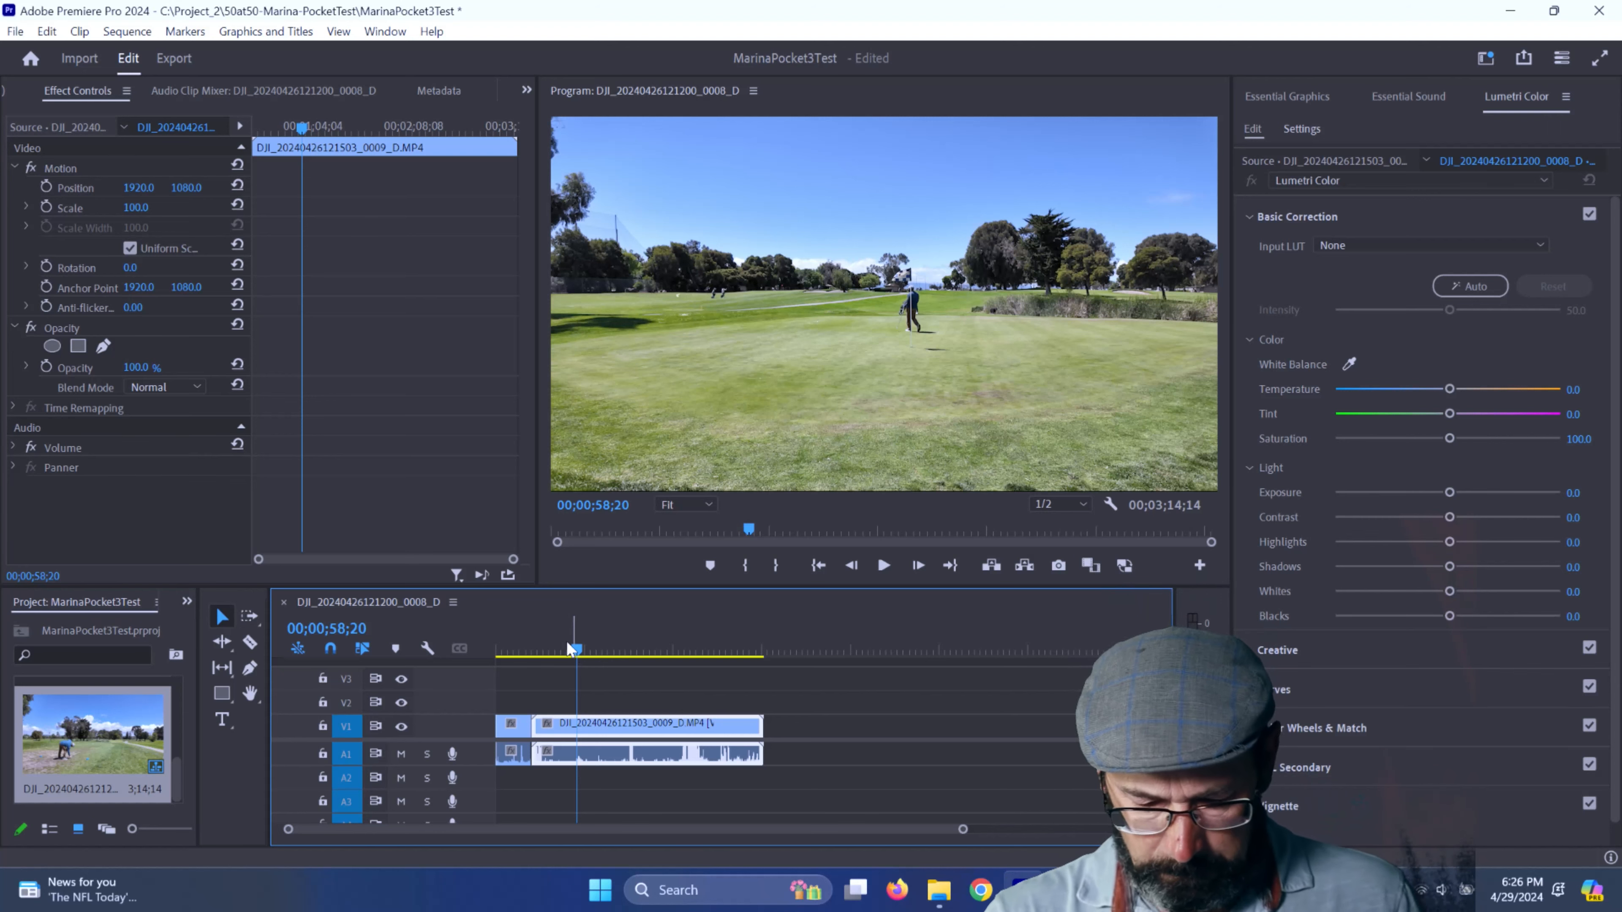
pyautogui.moveTo(602, 658); pyautogui.dragTo(604, 649)
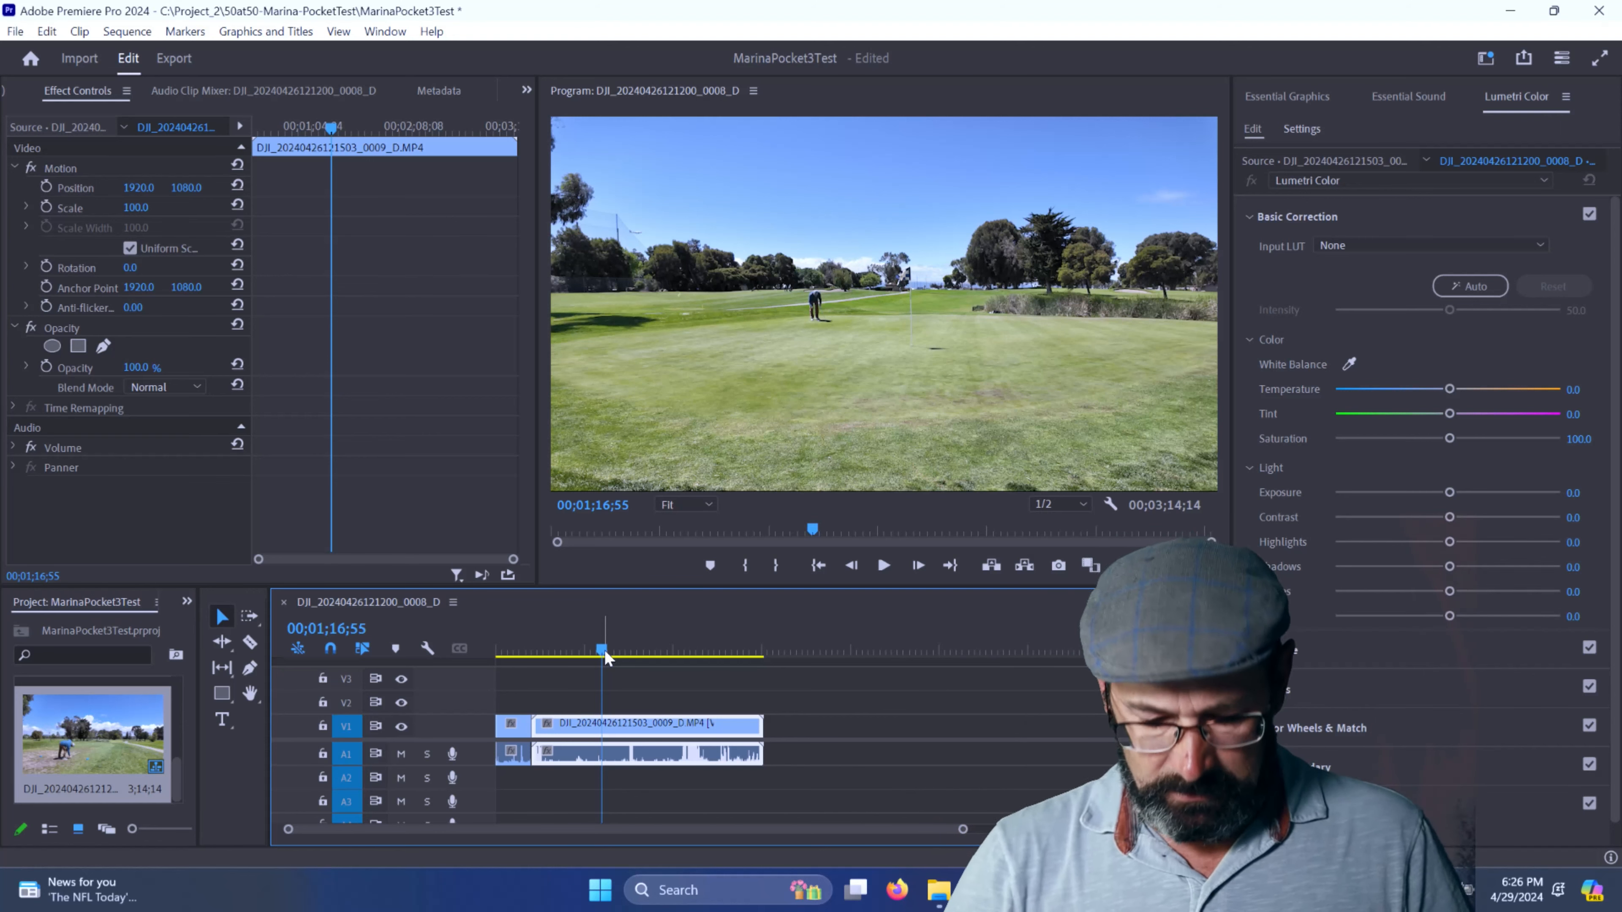
pyautogui.moveTo(607, 644); pyautogui.dragTo(640, 649)
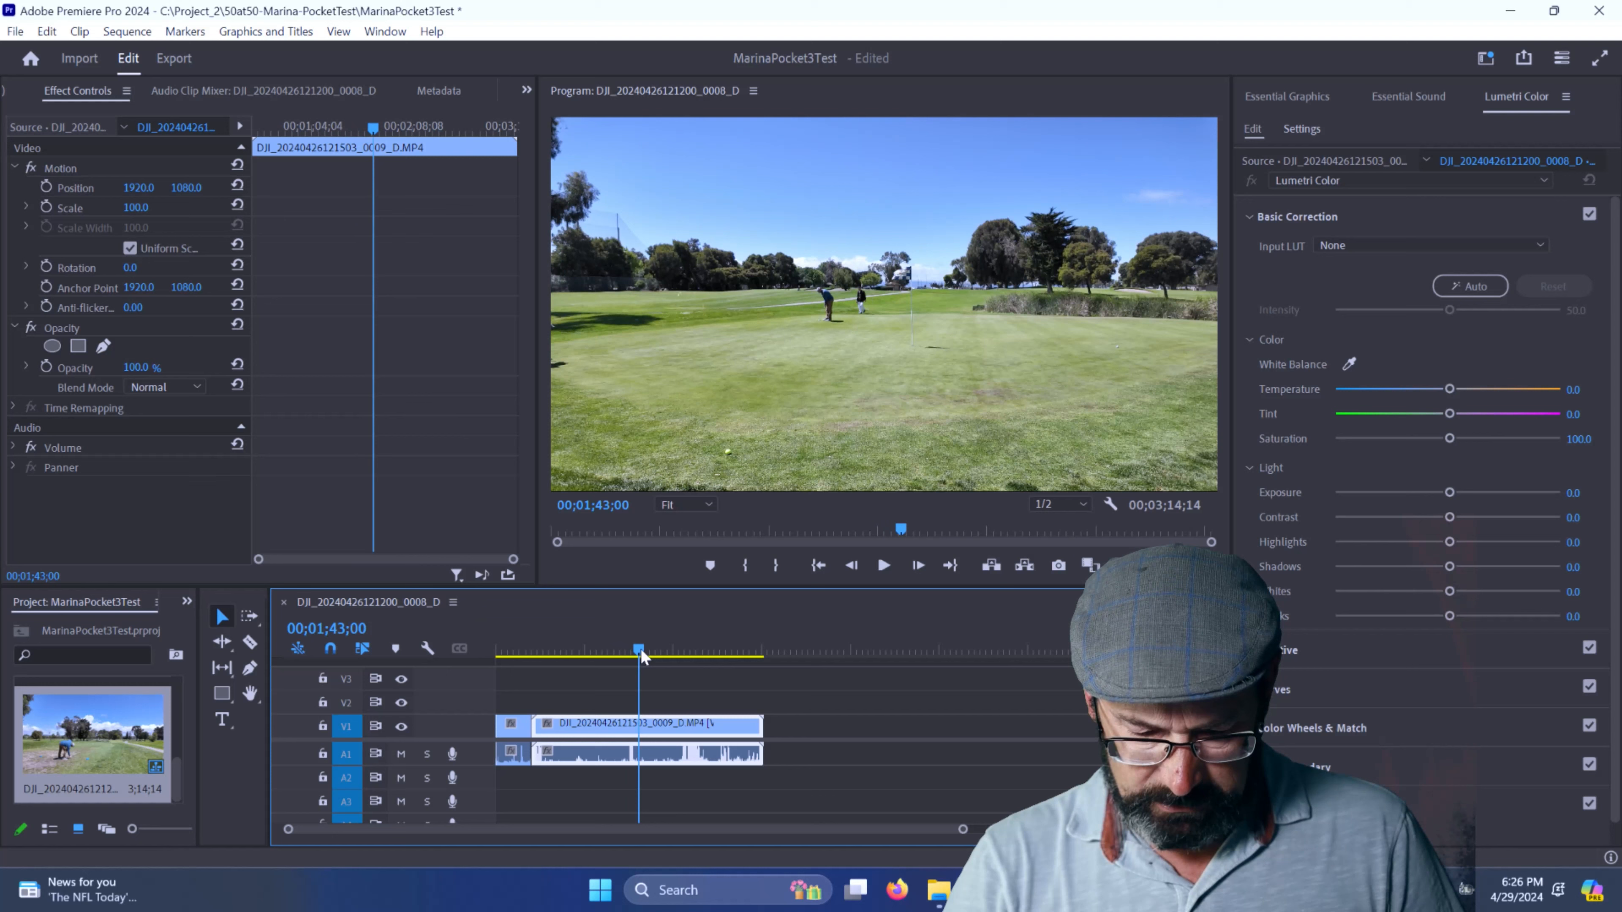
pyautogui.moveTo(534, 727); pyautogui.dragTo(639, 730)
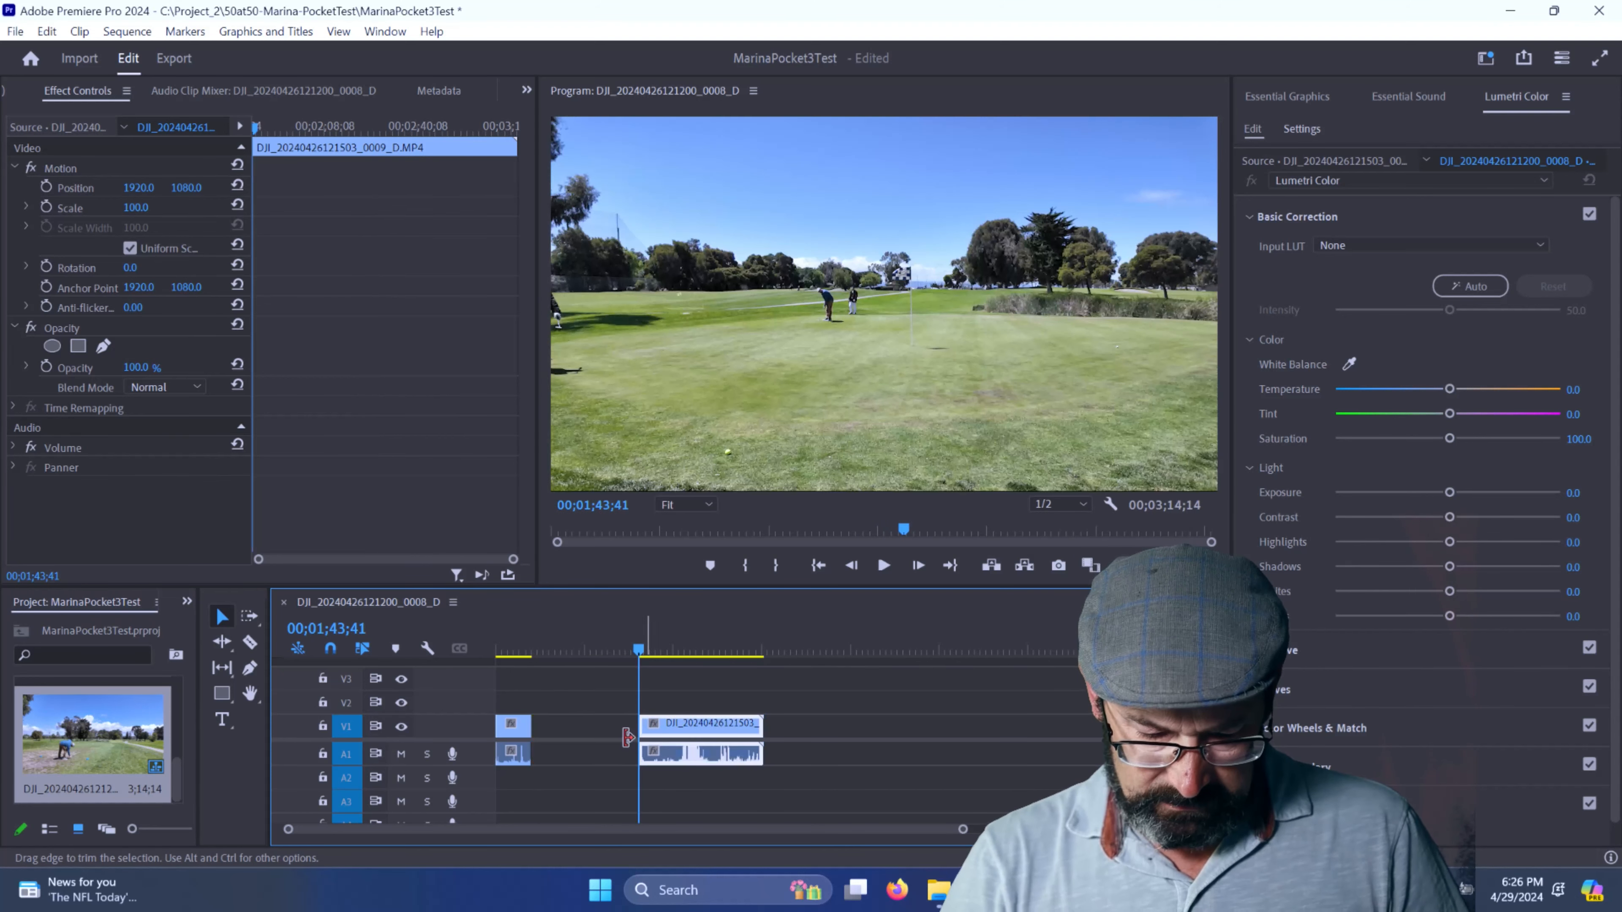
pyautogui.click(588, 727)
pyautogui.rightClick(589, 731)
pyautogui.click(613, 743)
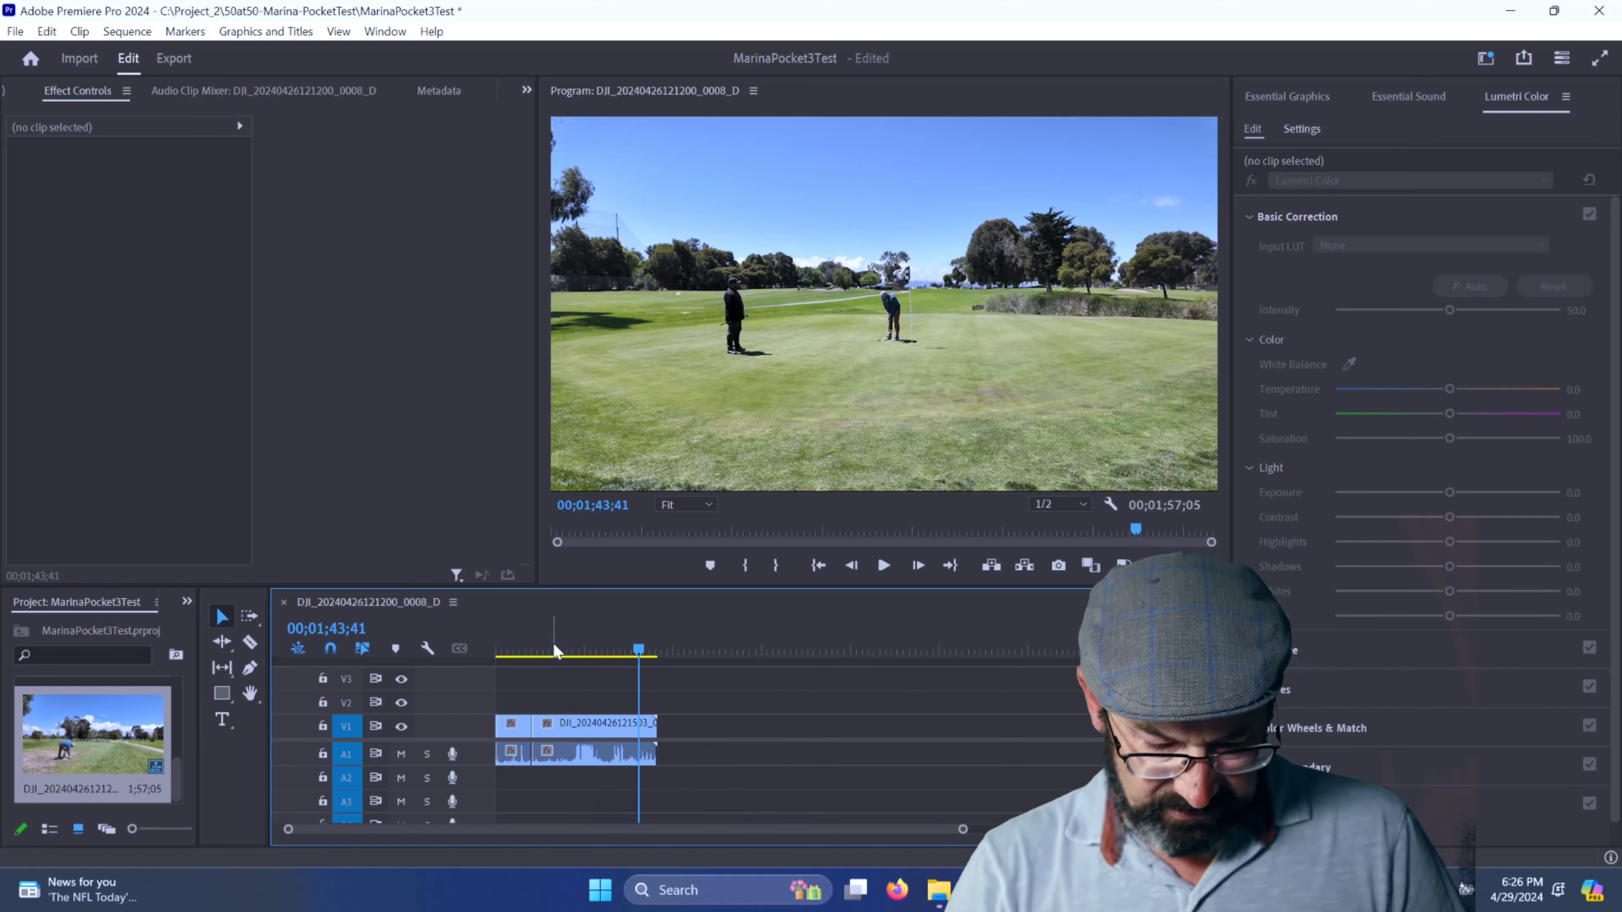
# - Play the start of the second clip to 00;00;34;59 and scale that clip to 200
pyautogui.click(531, 645)
pyautogui.press('space')
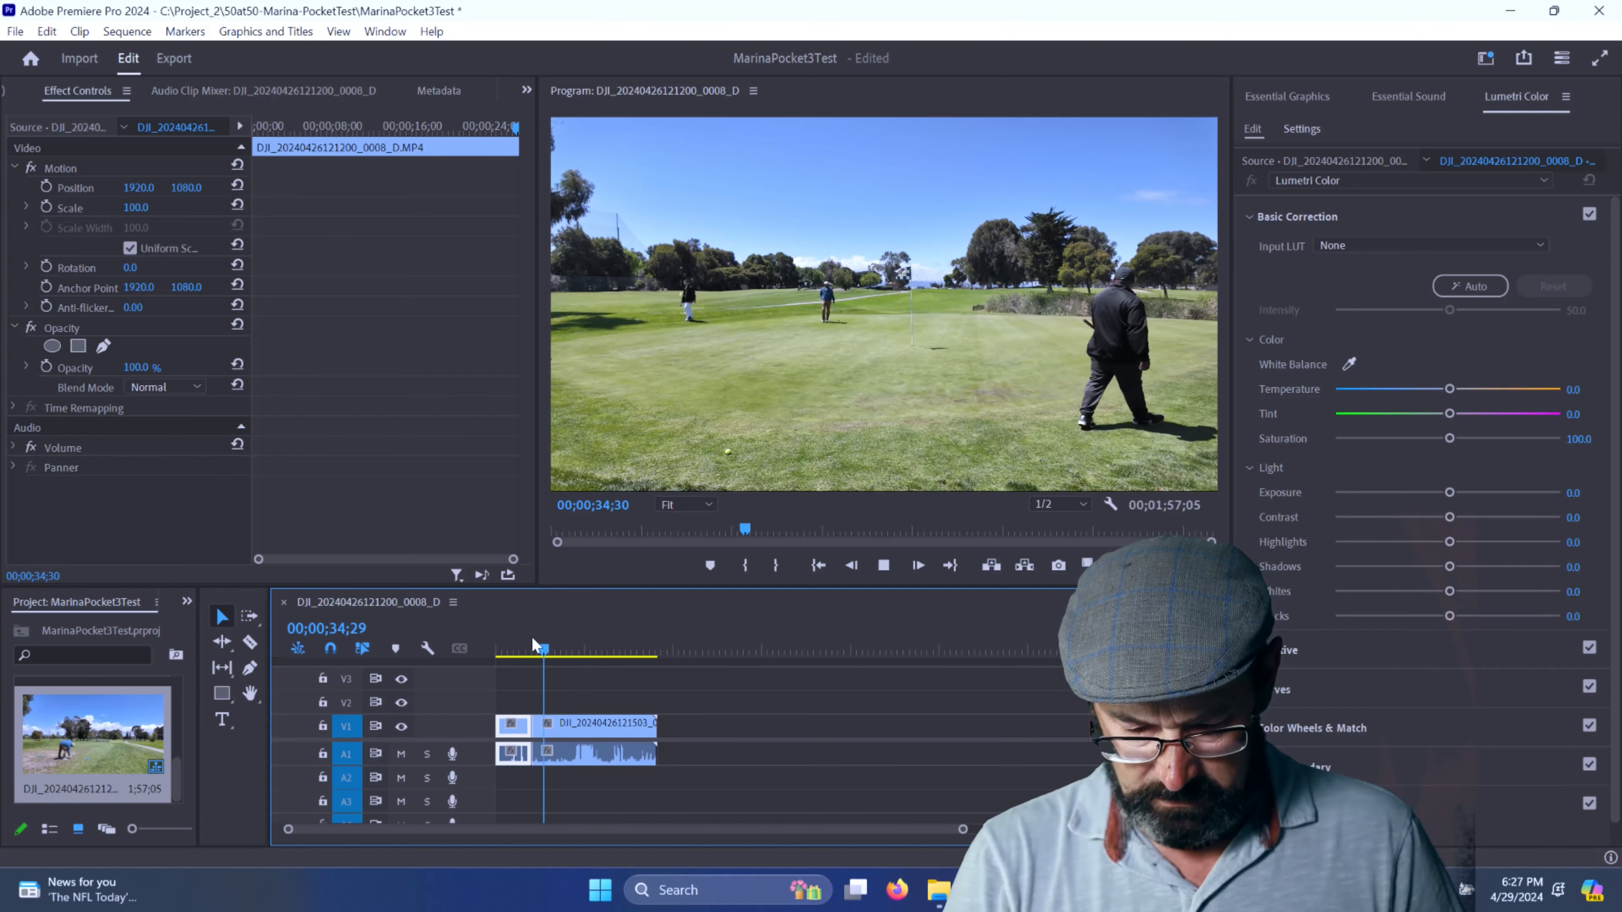
pyautogui.press('space')
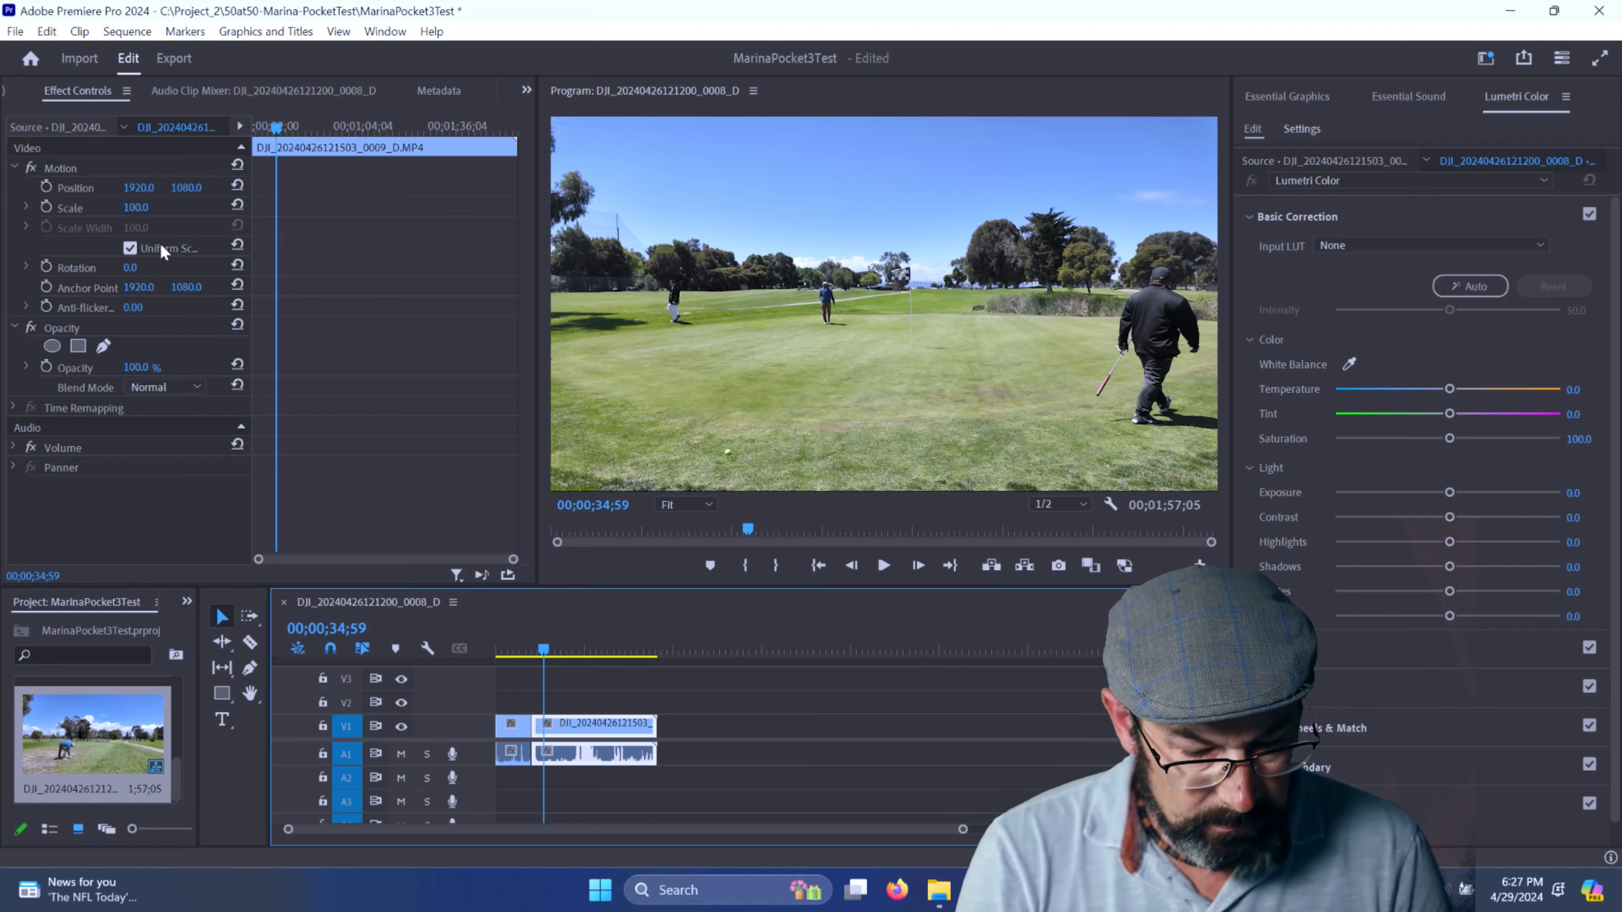
pyautogui.moveTo(142, 213); pyautogui.dragTo(183, 213)
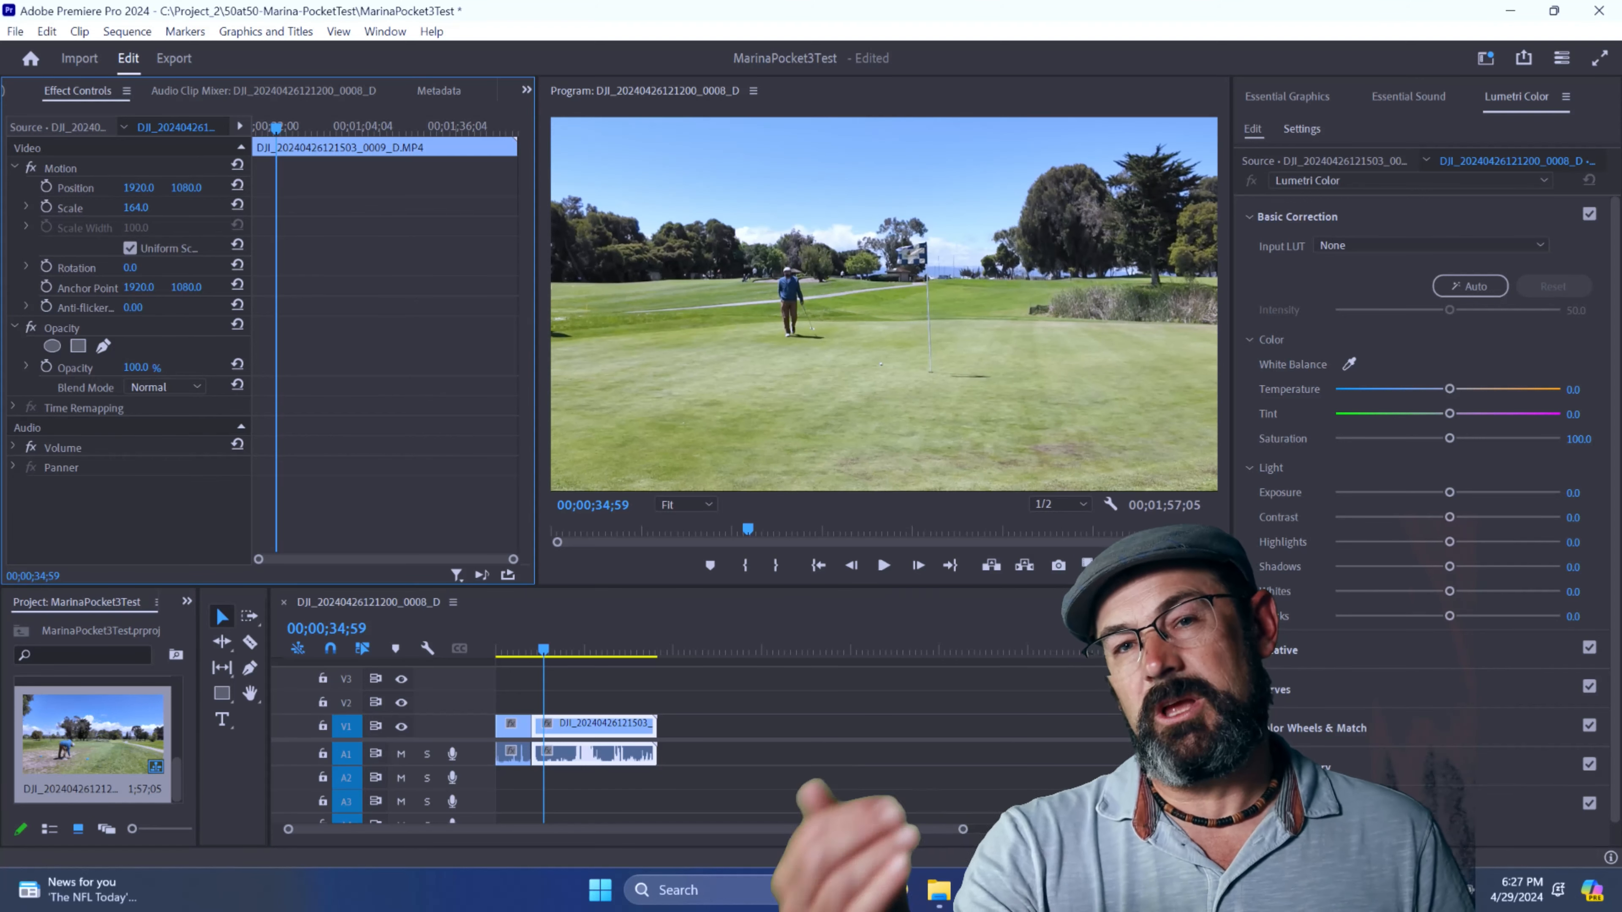
pyautogui.moveTo(183, 214); pyautogui.dragTo(207, 213)
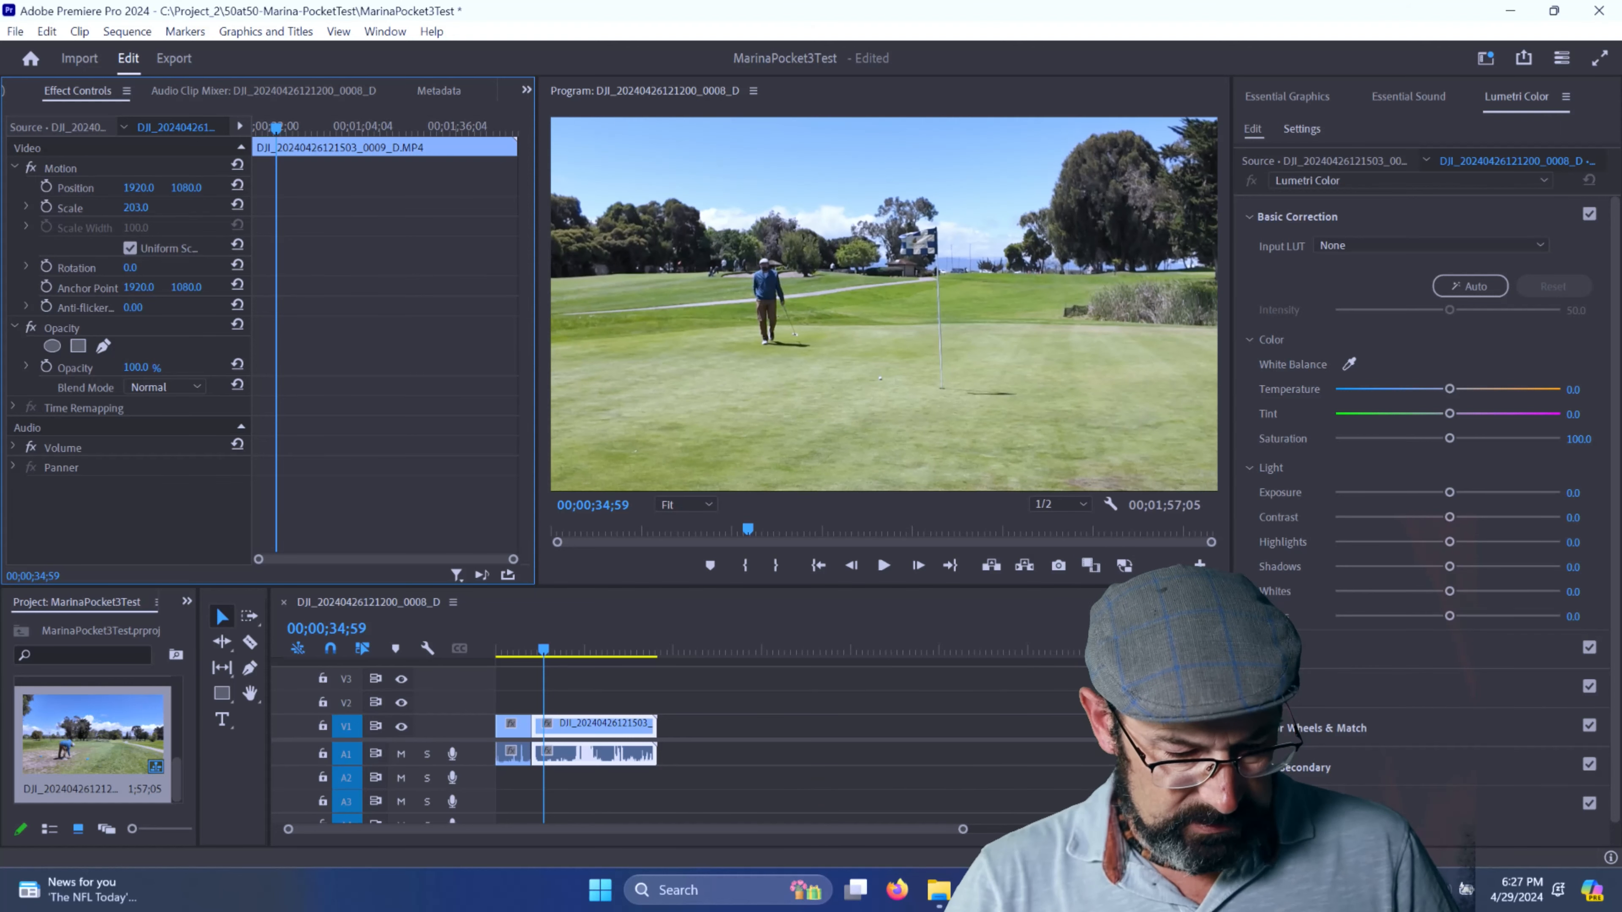
pyautogui.moveTo(208, 214); pyautogui.dragTo(206, 213)
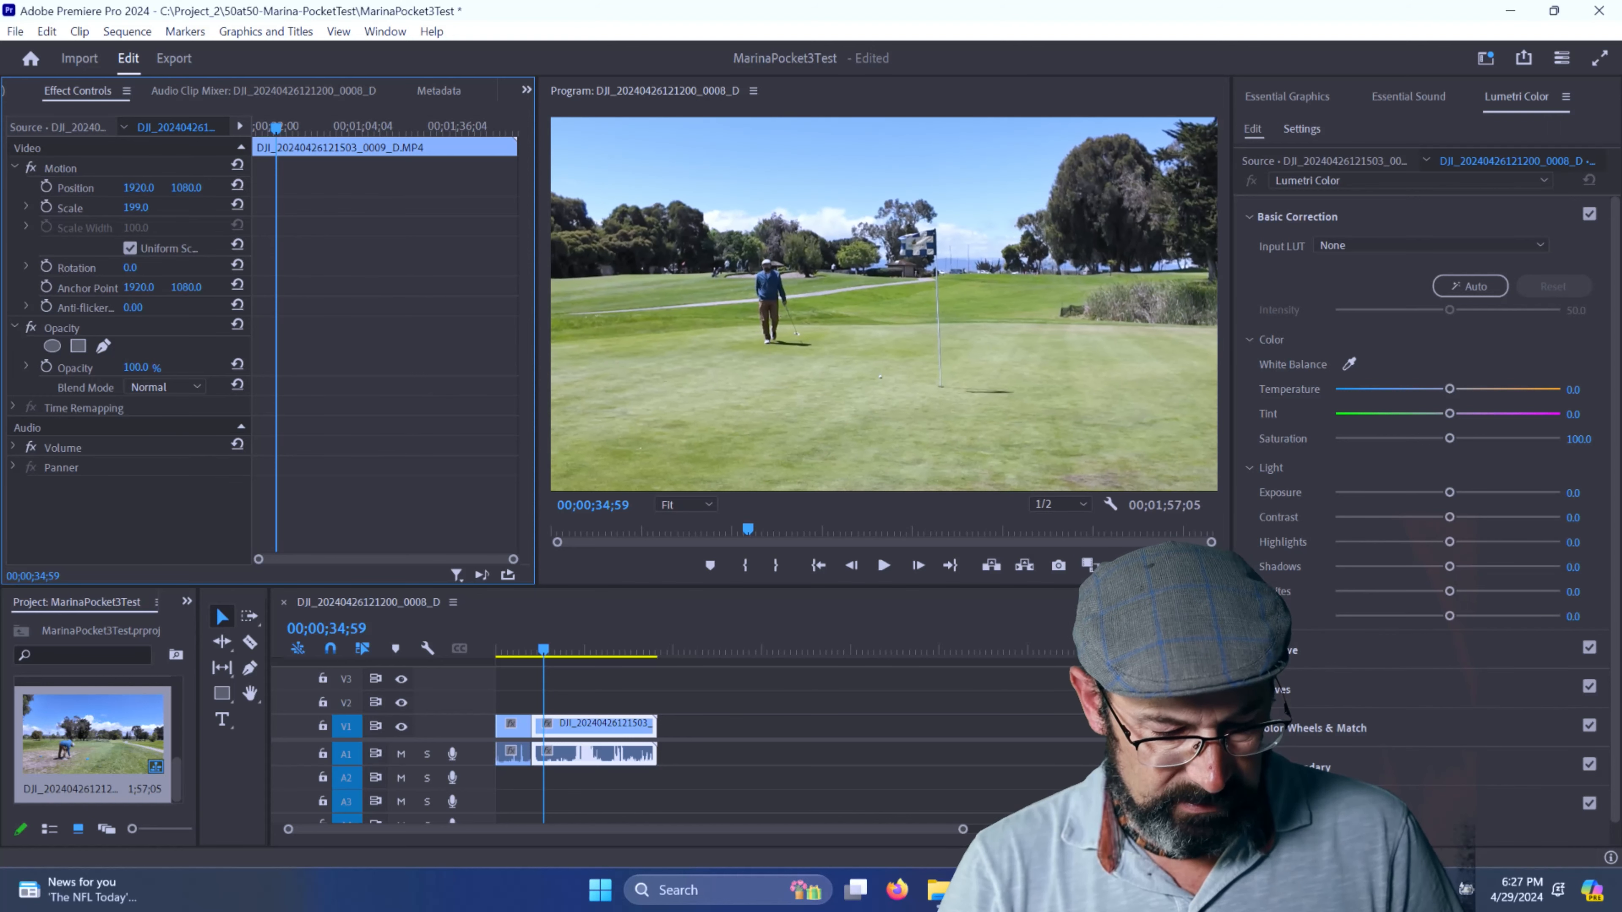
pyautogui.moveTo(205, 213); pyautogui.dragTo(205, 213)
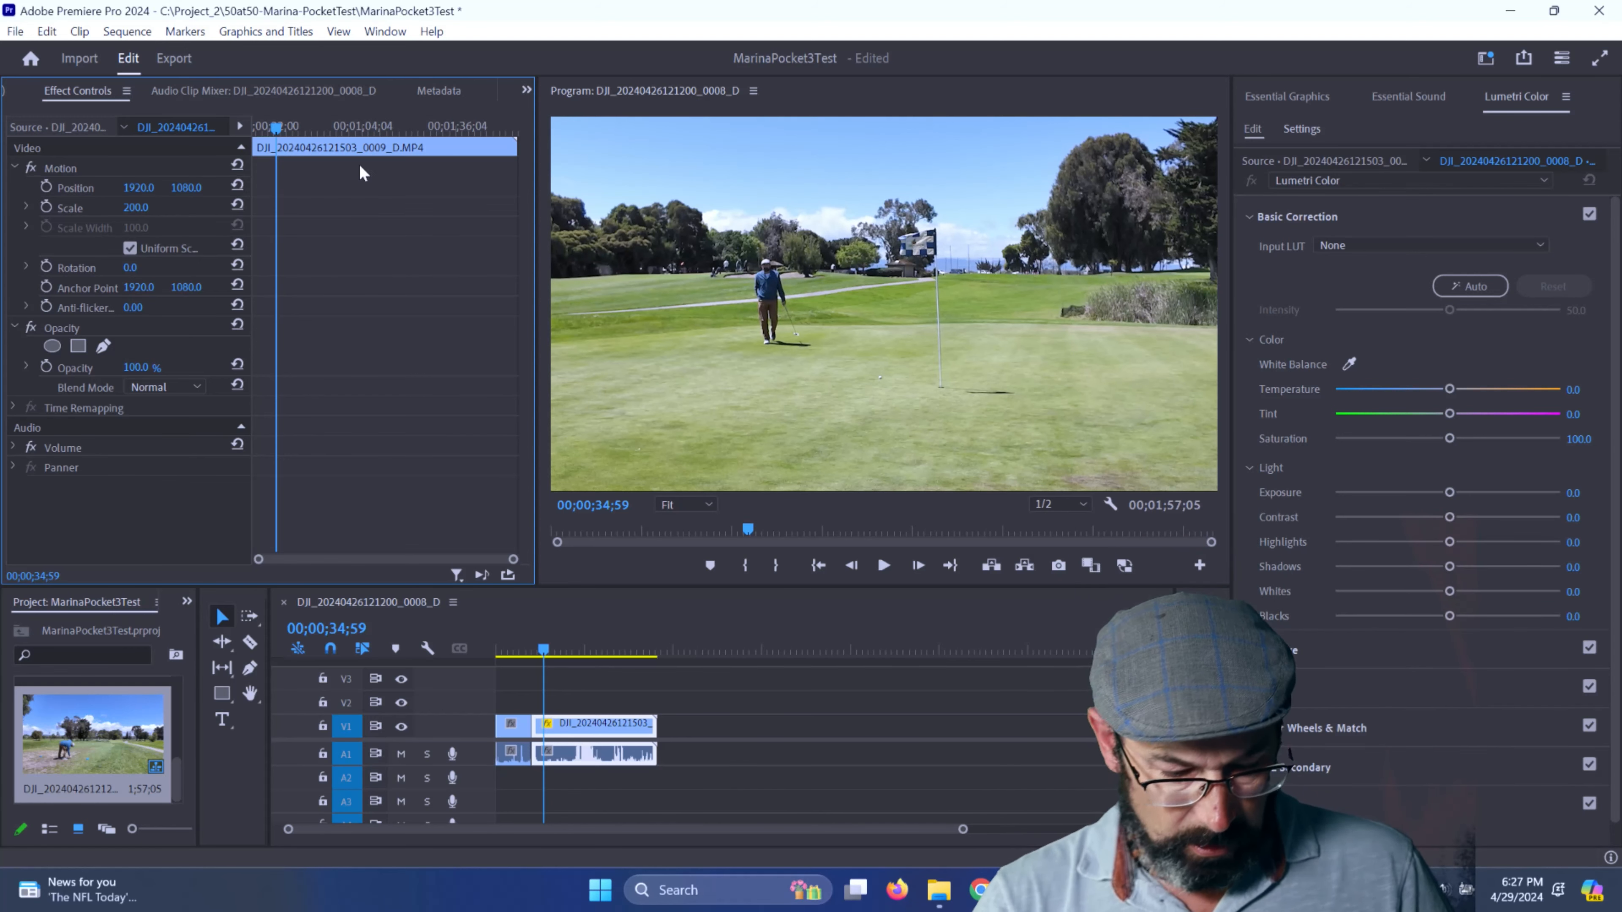
# - Cut the section between 00;00;34;59 and 00;01;39;34 out of the second clip with the Razor tool and close the gap
pyautogui.click(251, 643)
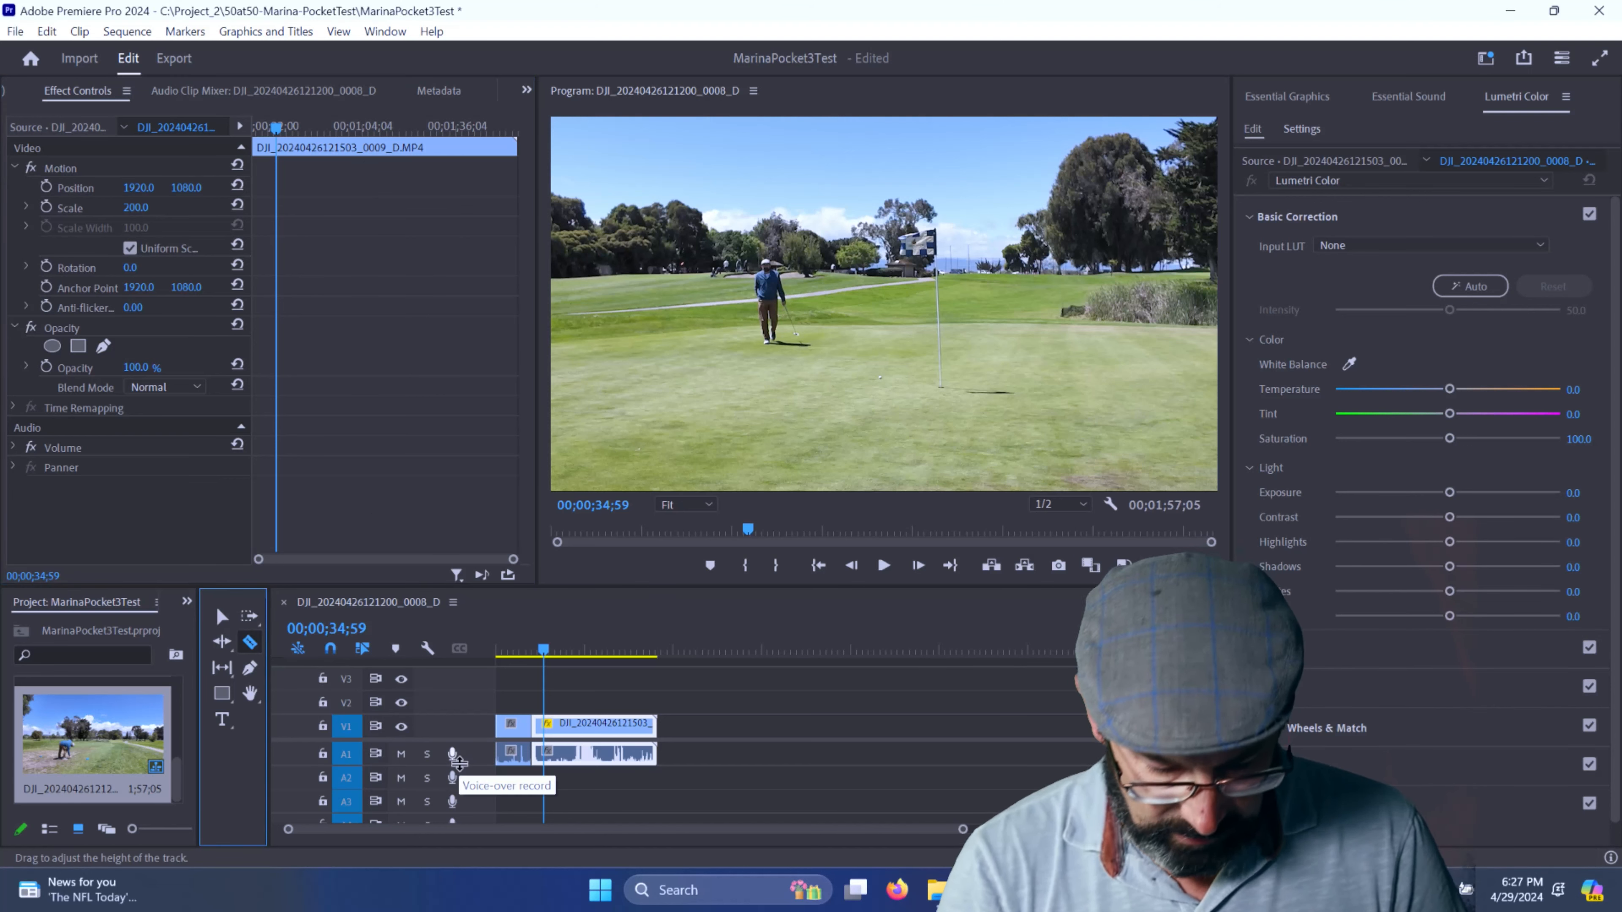
pyautogui.click(550, 729)
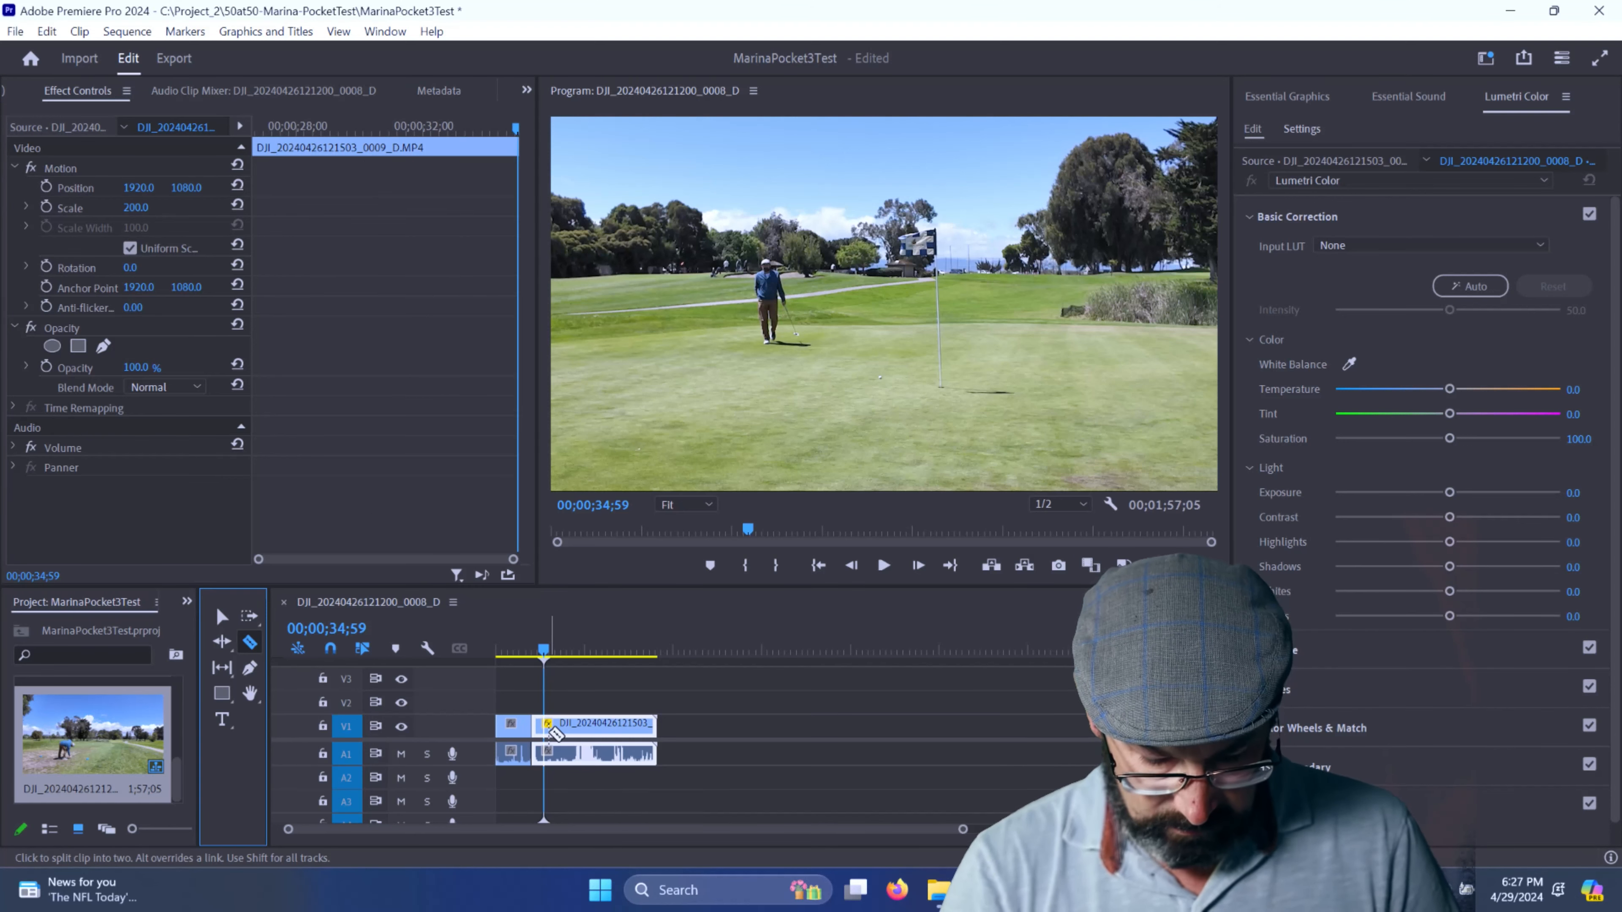
pyautogui.moveTo(545, 654); pyautogui.dragTo(636, 676)
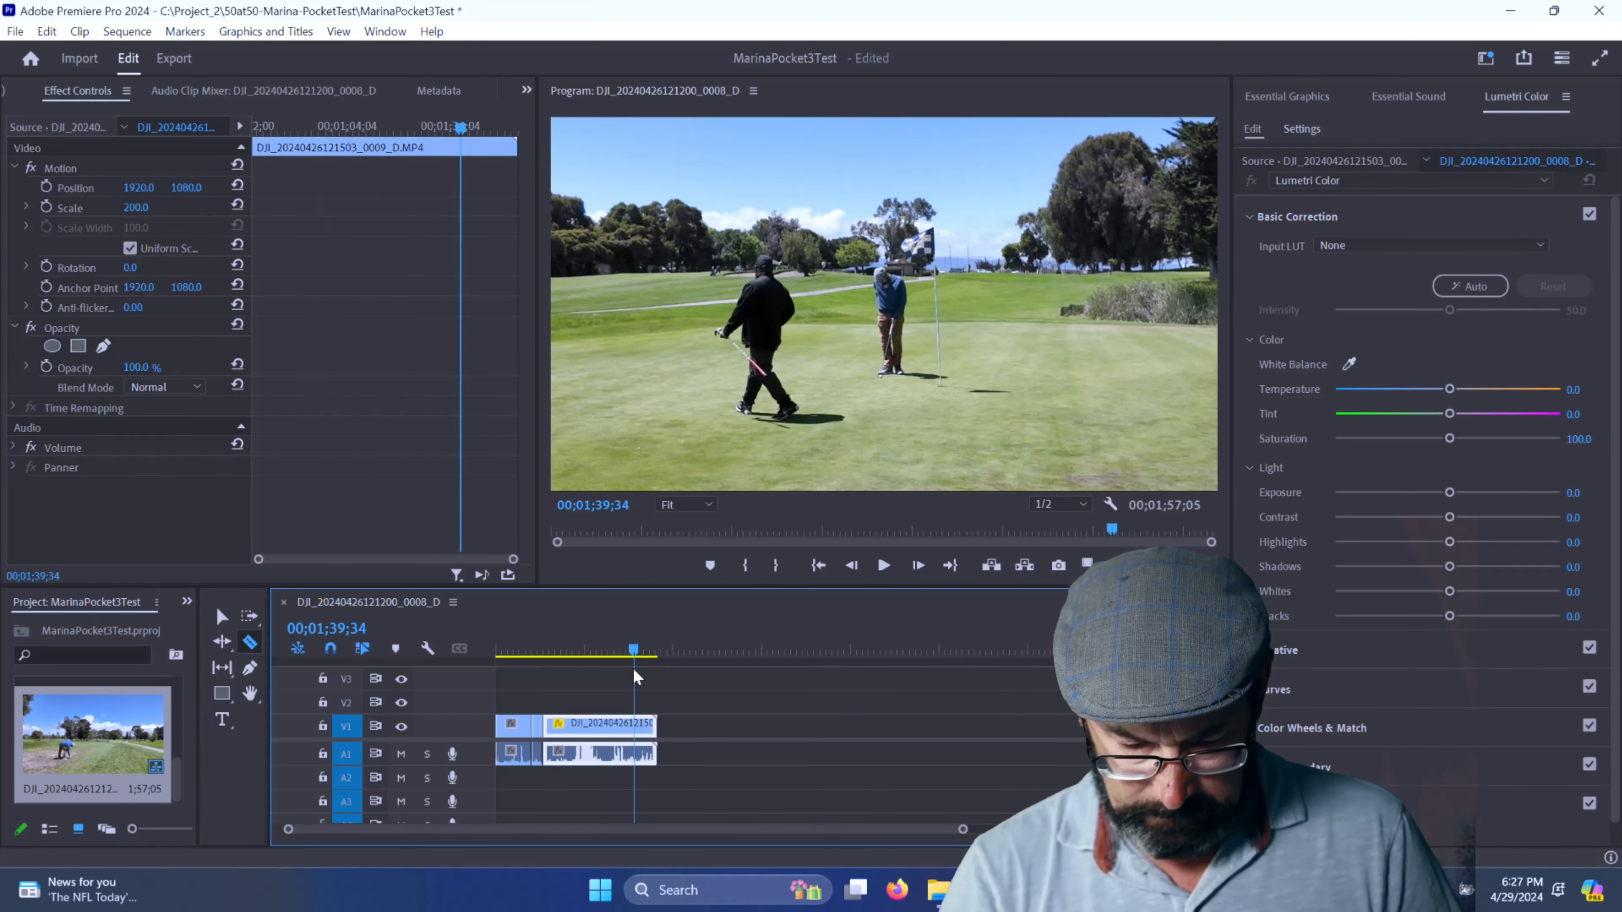
pyautogui.click(635, 723)
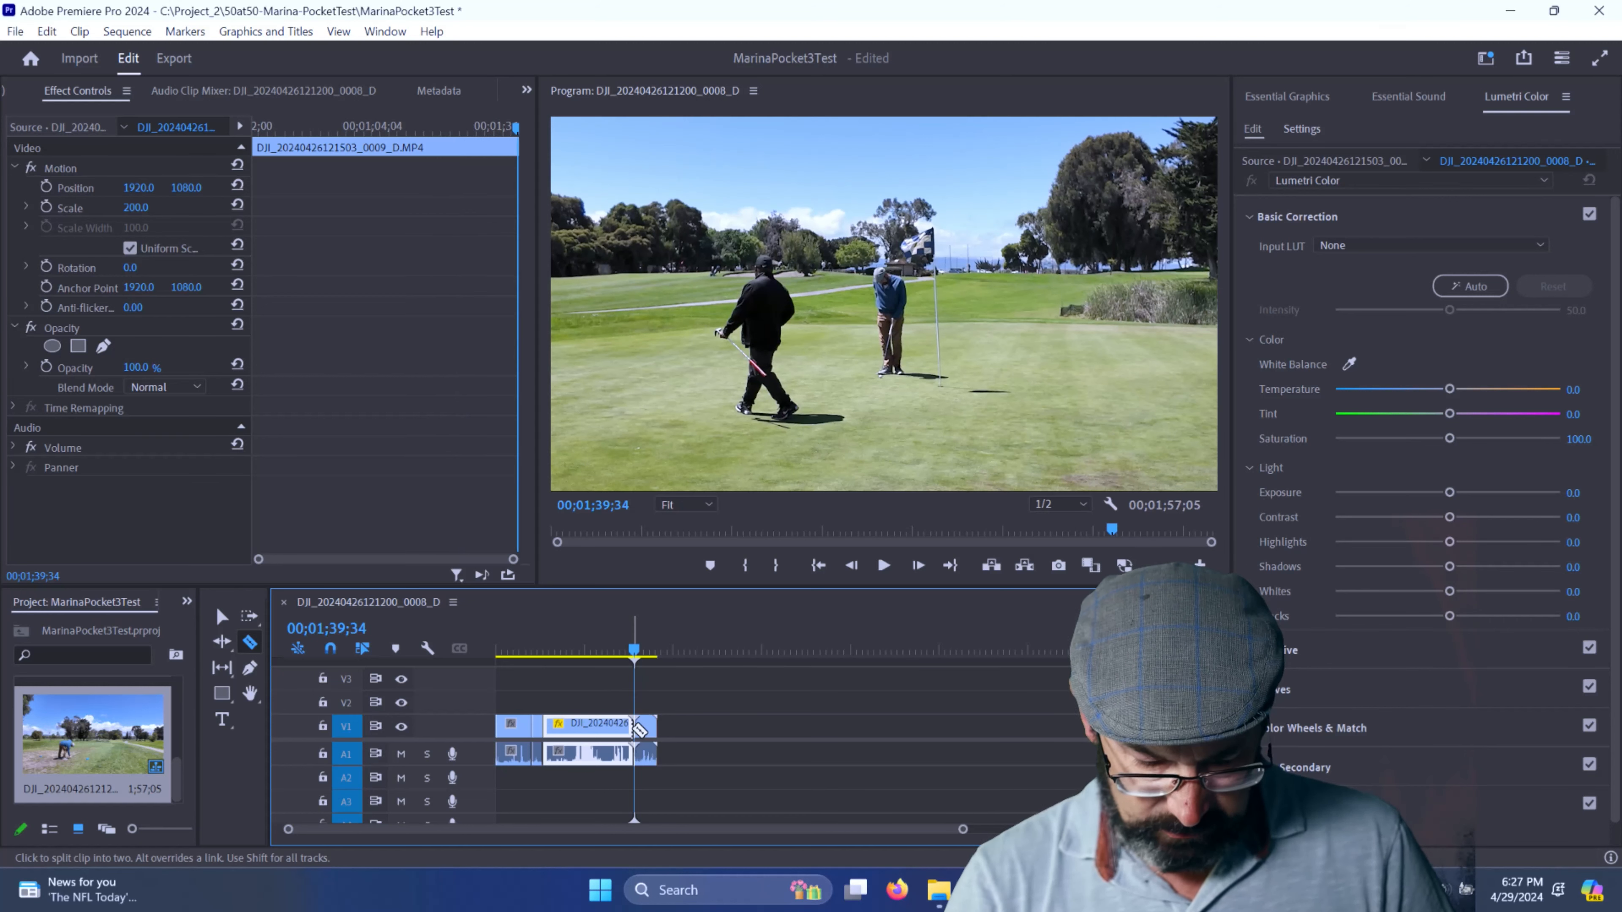
pyautogui.press('Delete')
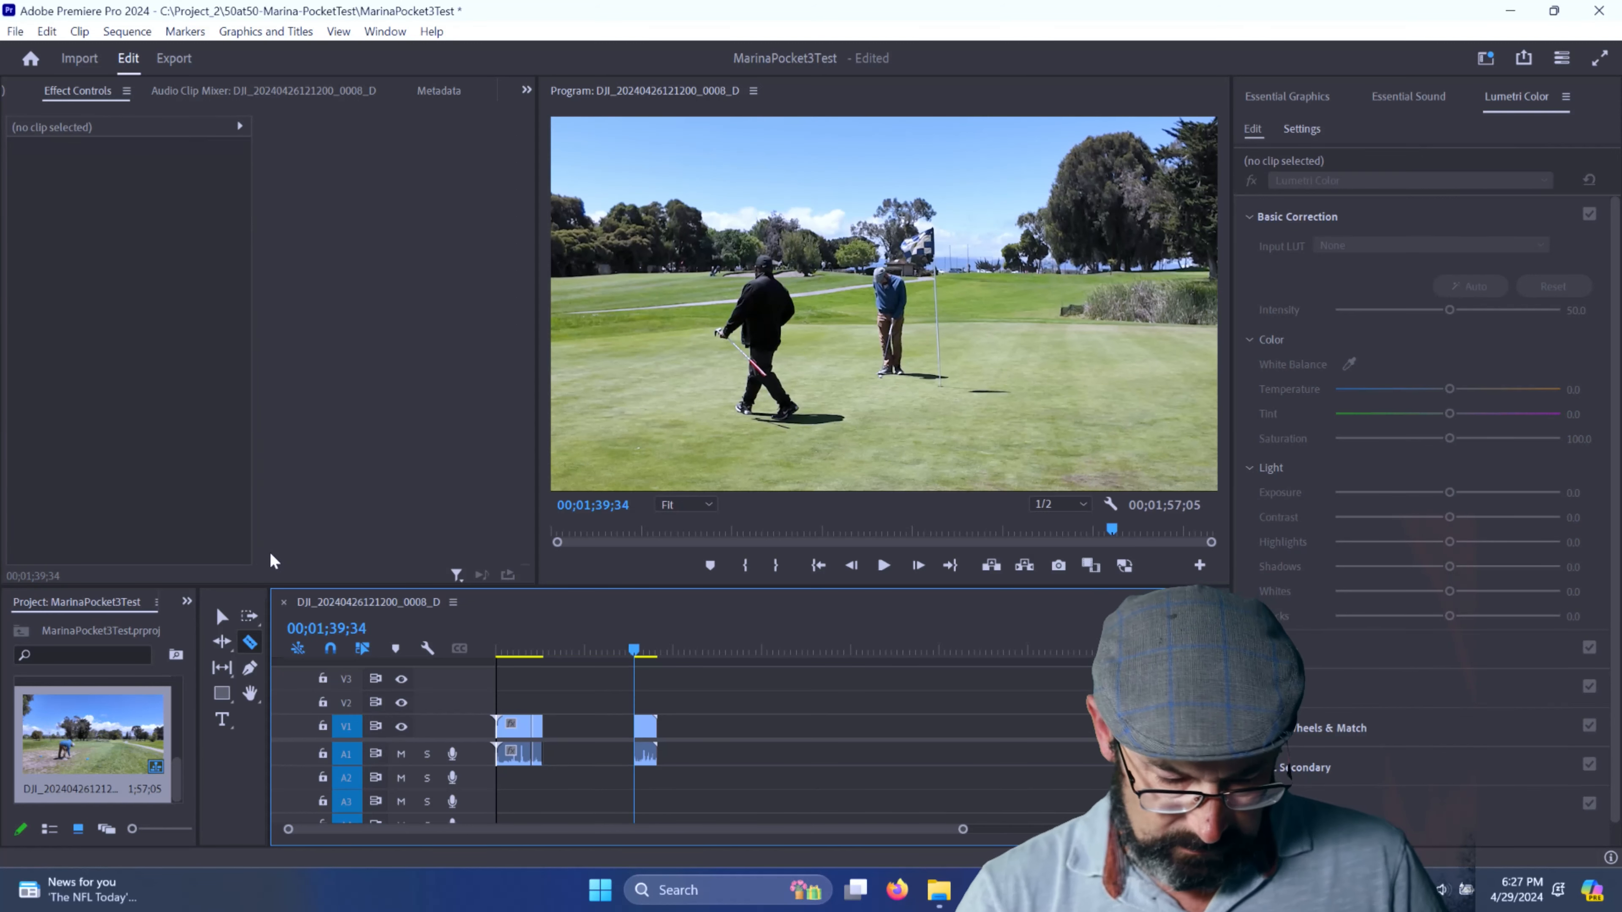
pyautogui.click(222, 616)
pyautogui.click(579, 732)
pyautogui.press('Delete')
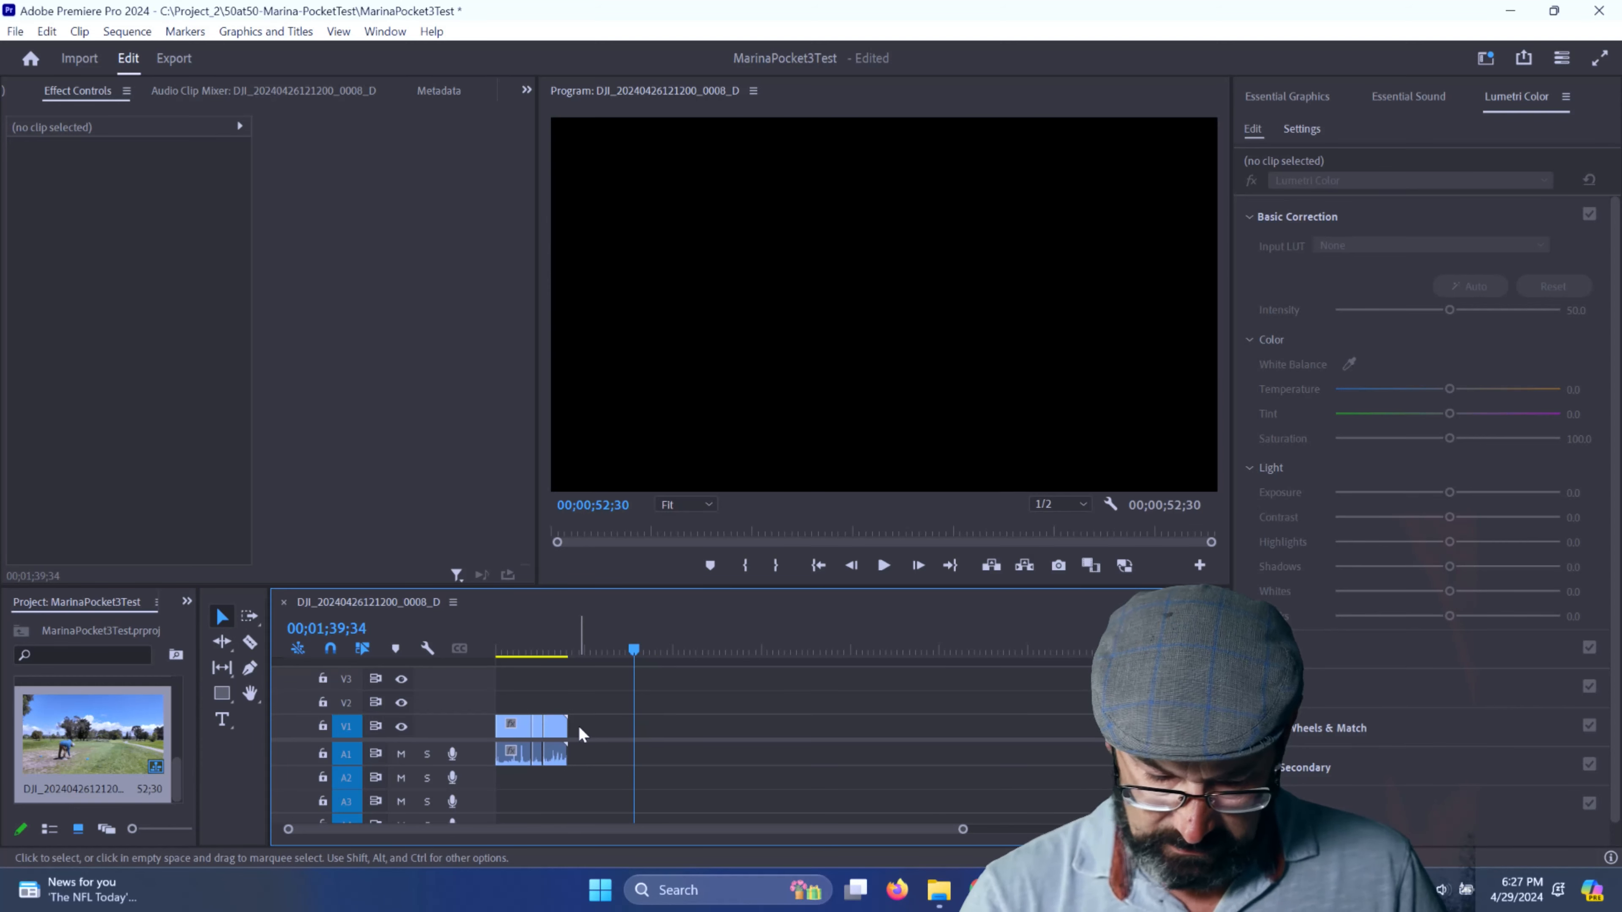
# - Play the last clip segment and trim its end to 00;00;43;51
pyautogui.click(555, 648)
pyautogui.press('space')
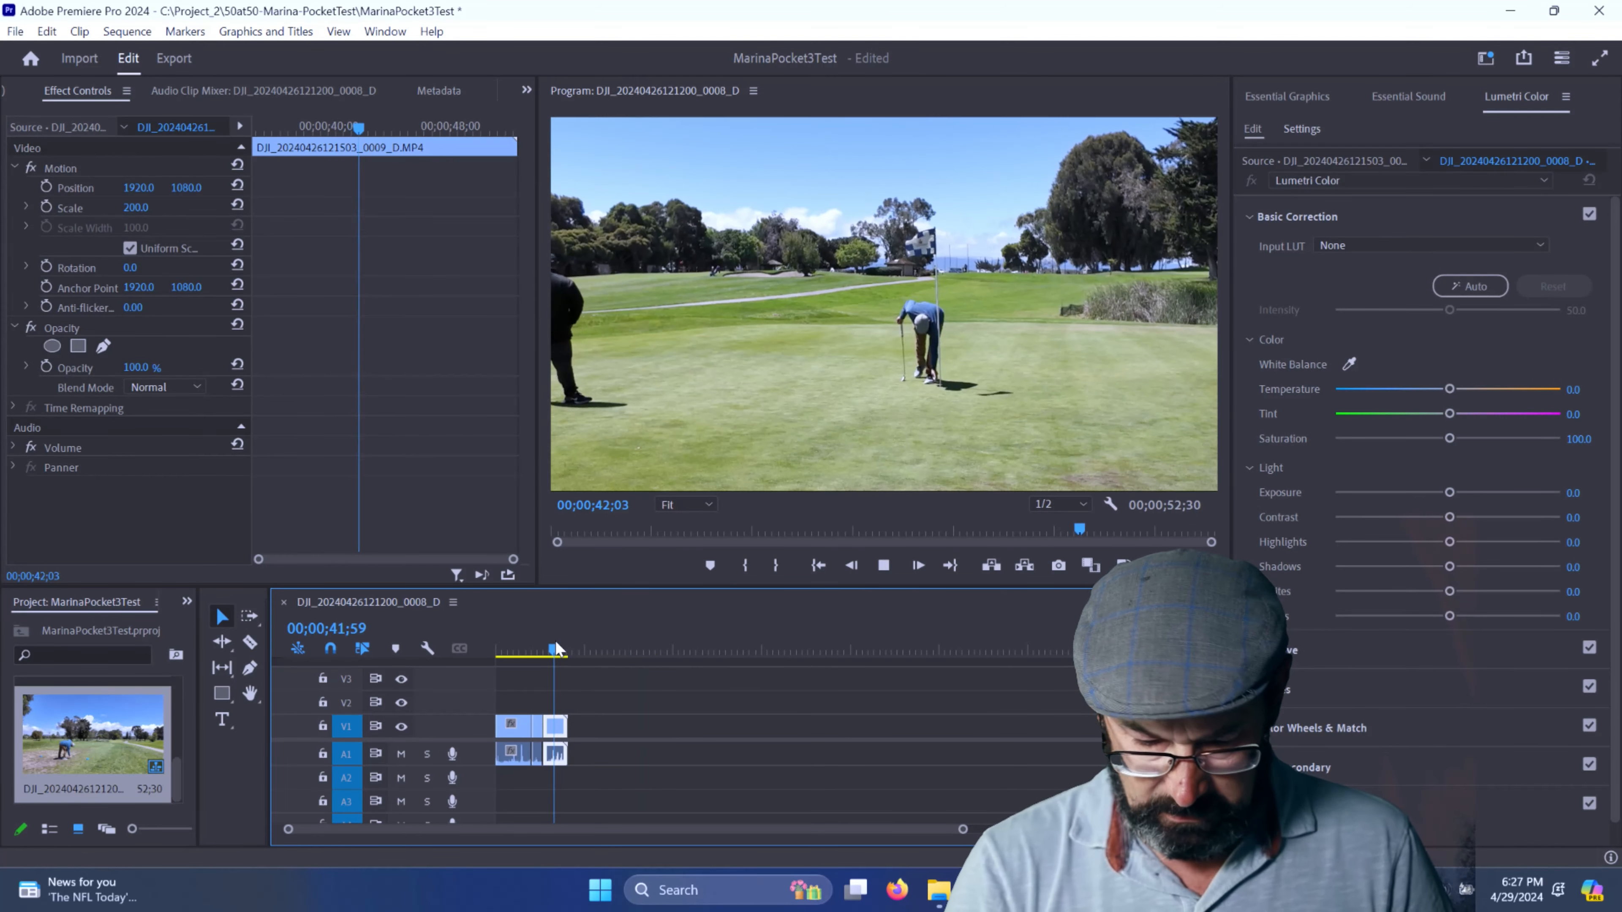
pyautogui.press('space')
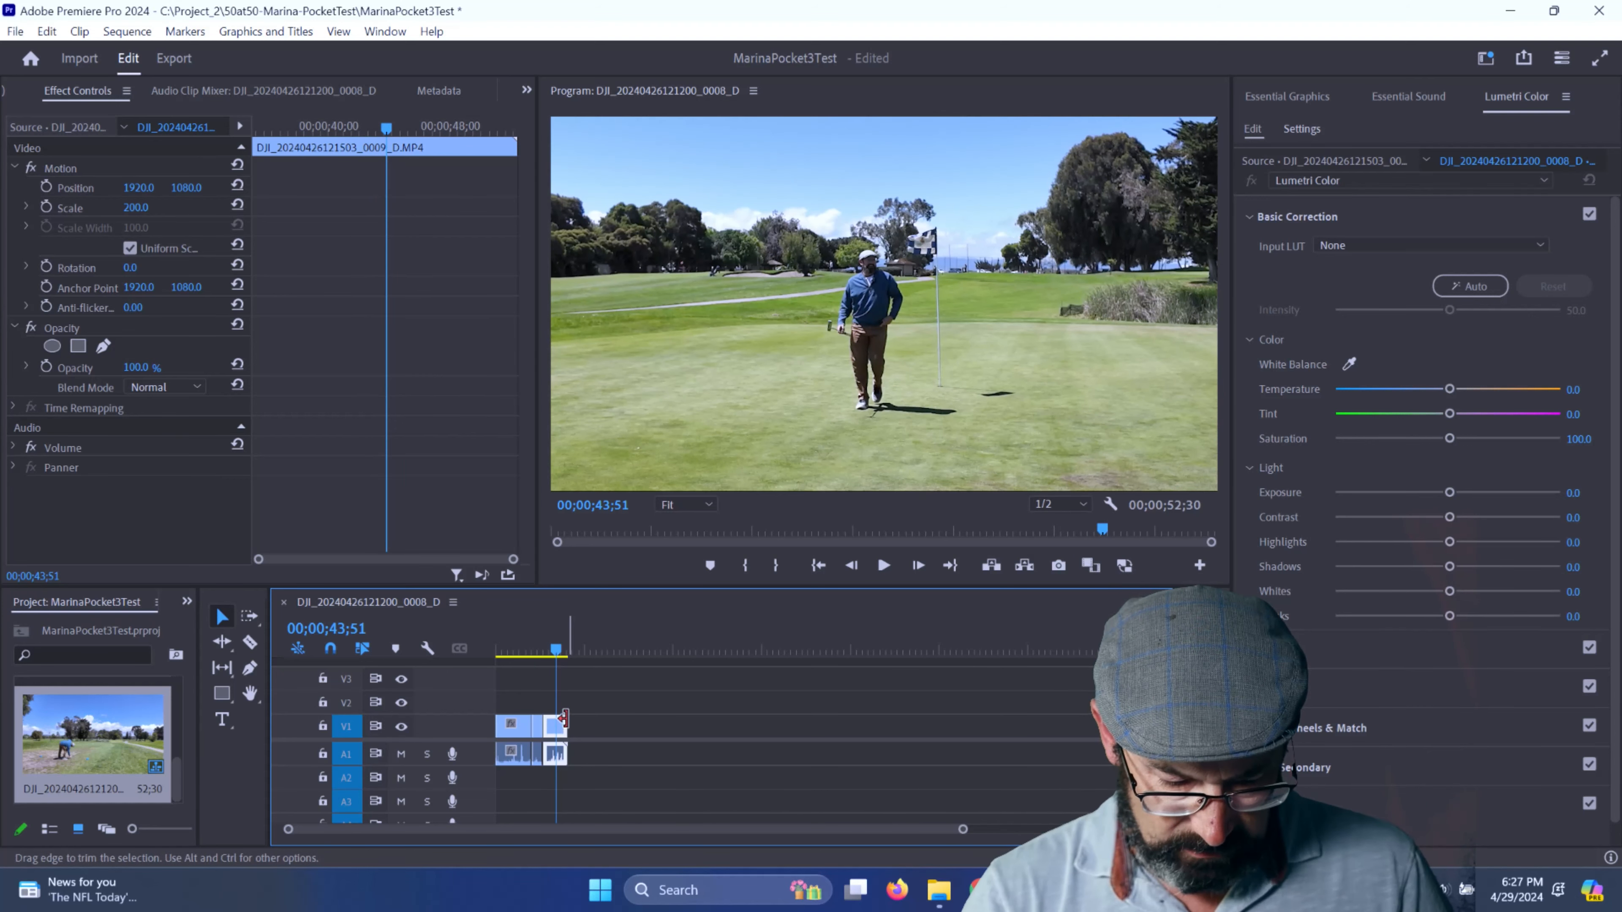
pyautogui.moveTo(563, 719); pyautogui.dragTo(555, 724)
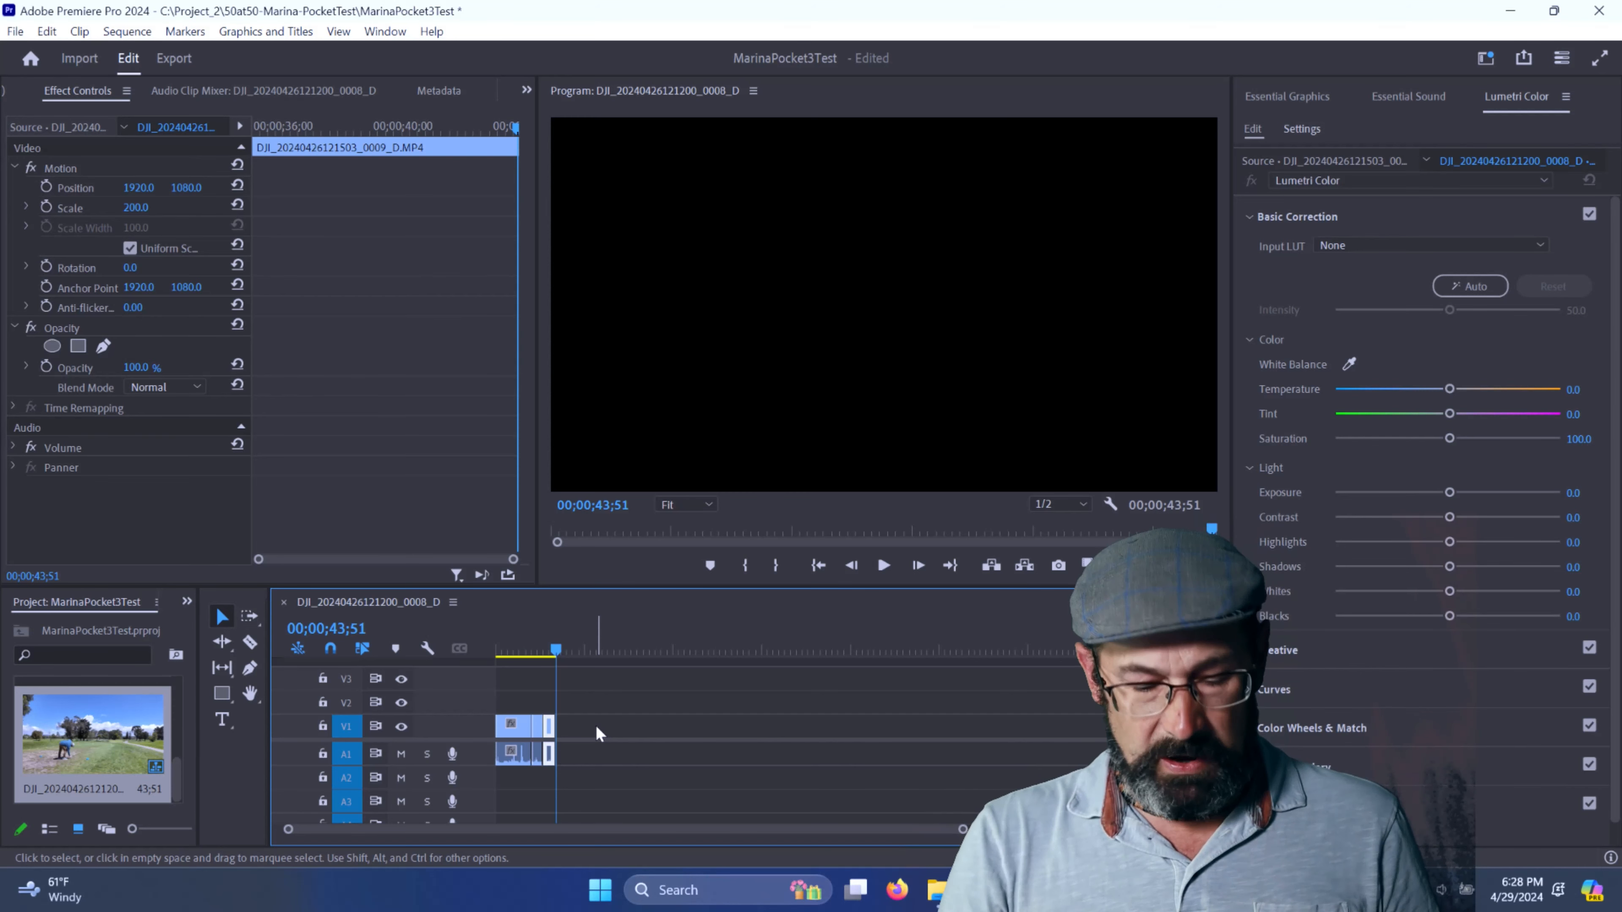
# - Mark an in-to-out range covering only the first clip, from the sequence start to 00;00;26;36
pyautogui.click(504, 728)
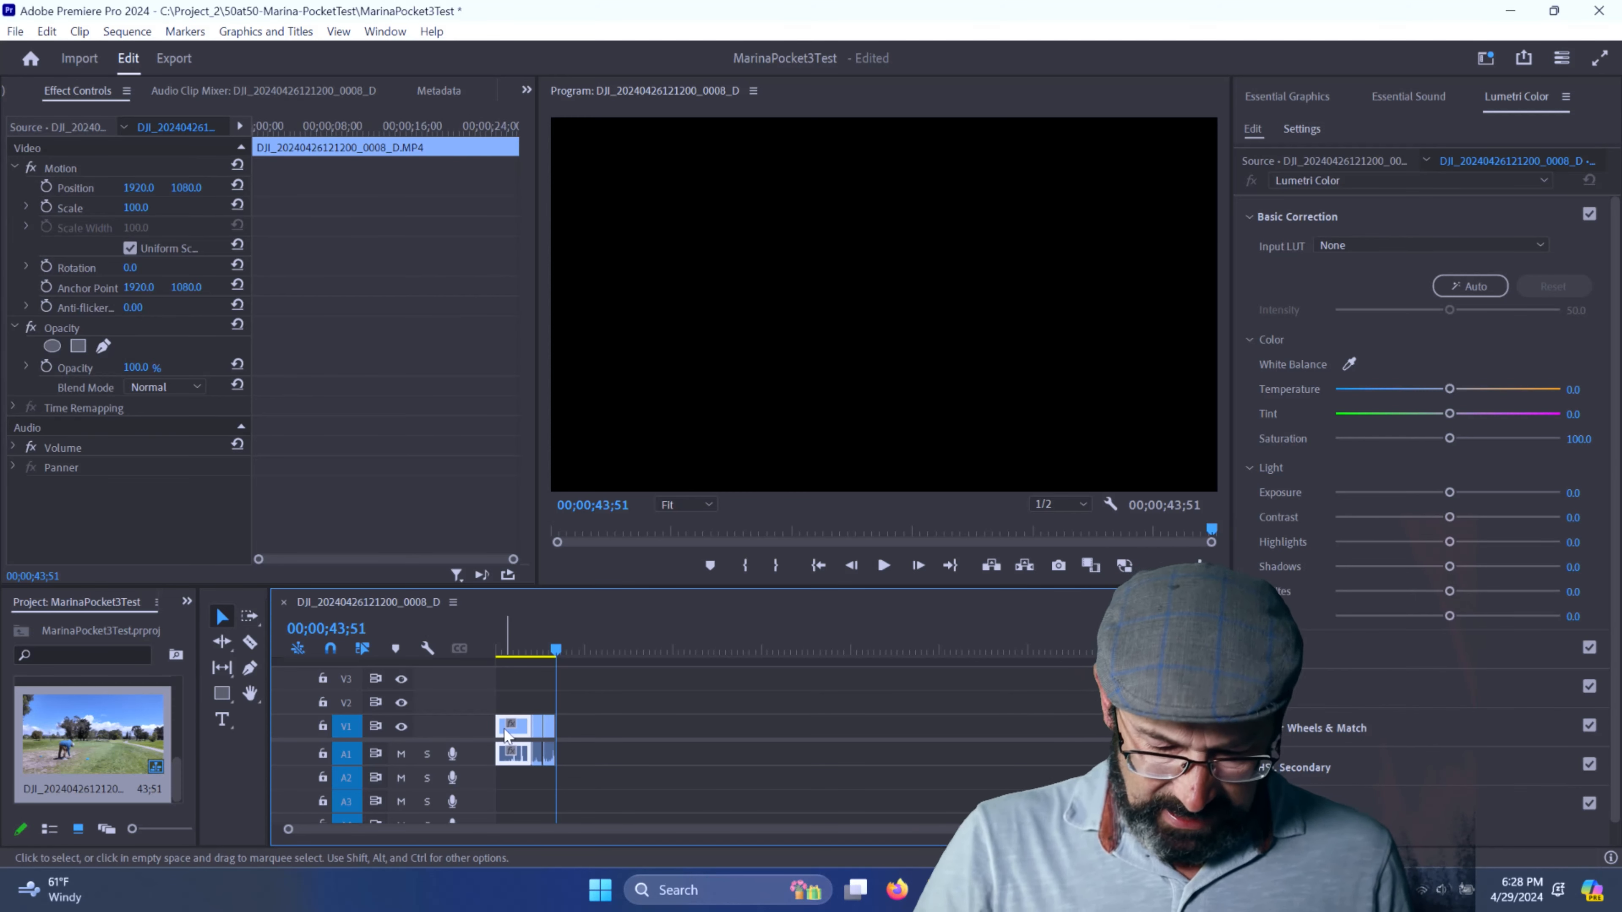
pyautogui.click(746, 566)
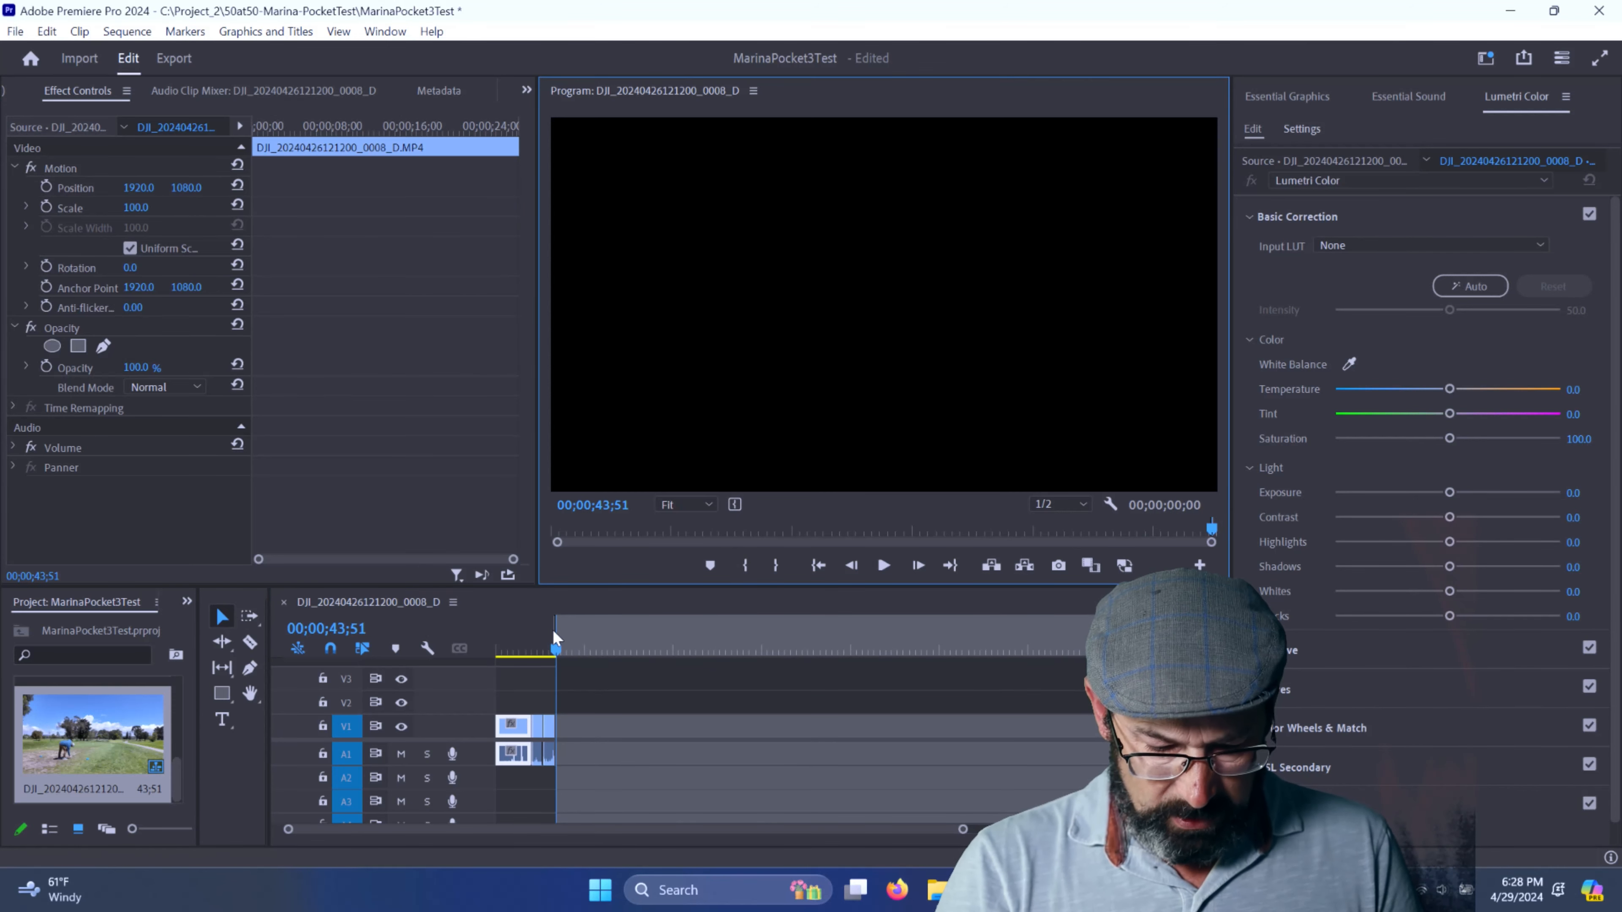
pyautogui.moveTo(554, 631); pyautogui.dragTo(456, 663)
pyautogui.click(518, 638)
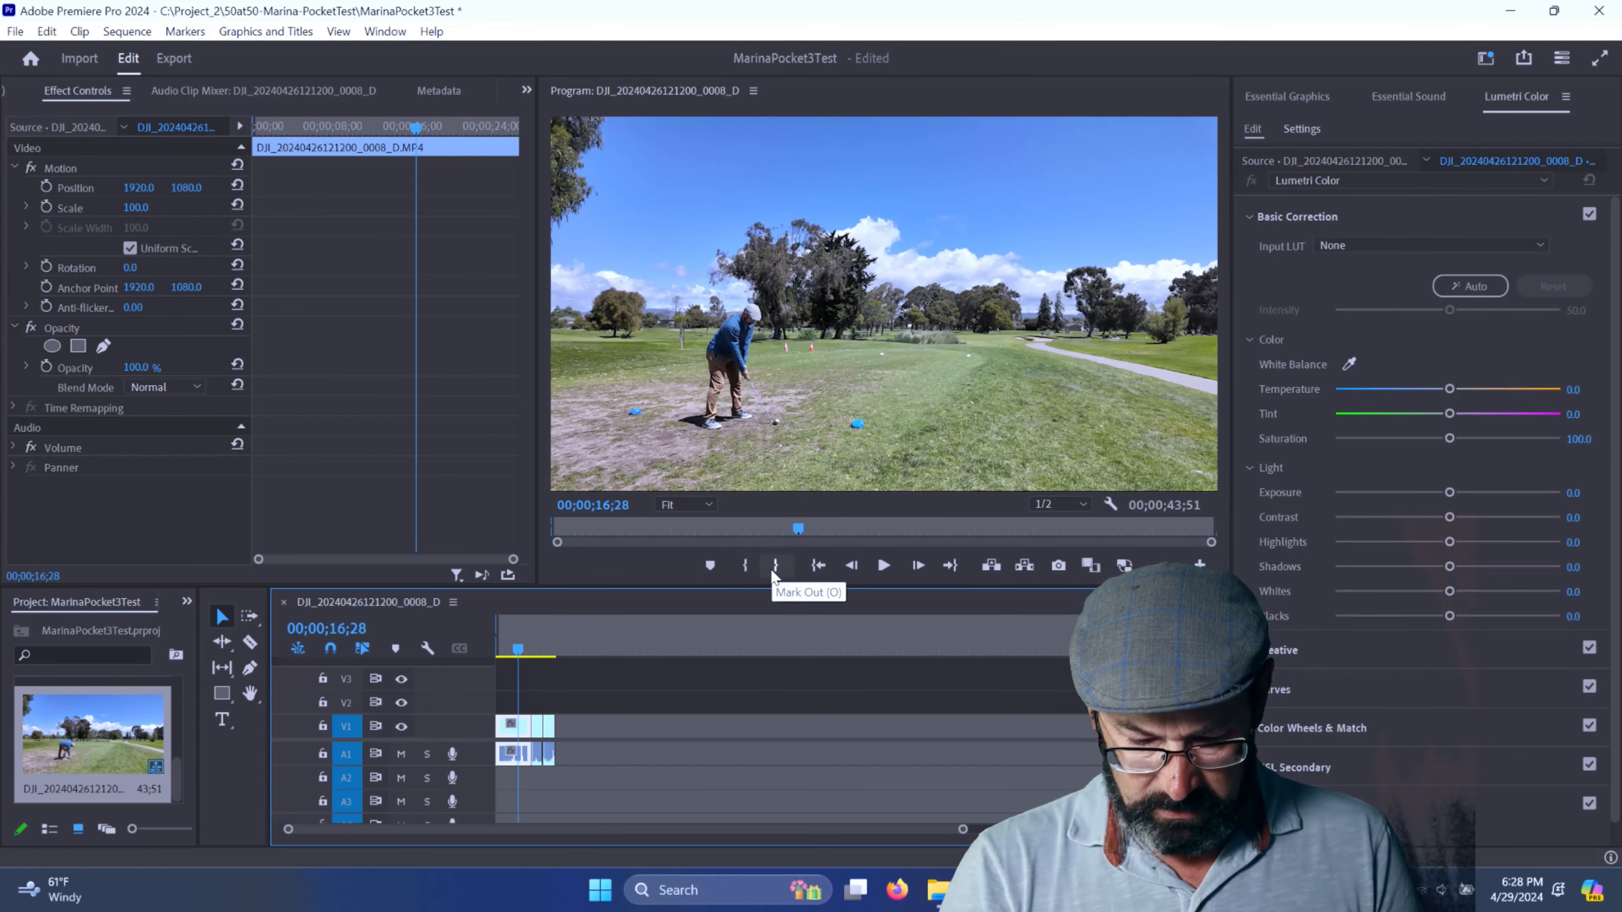
pyautogui.click(773, 574)
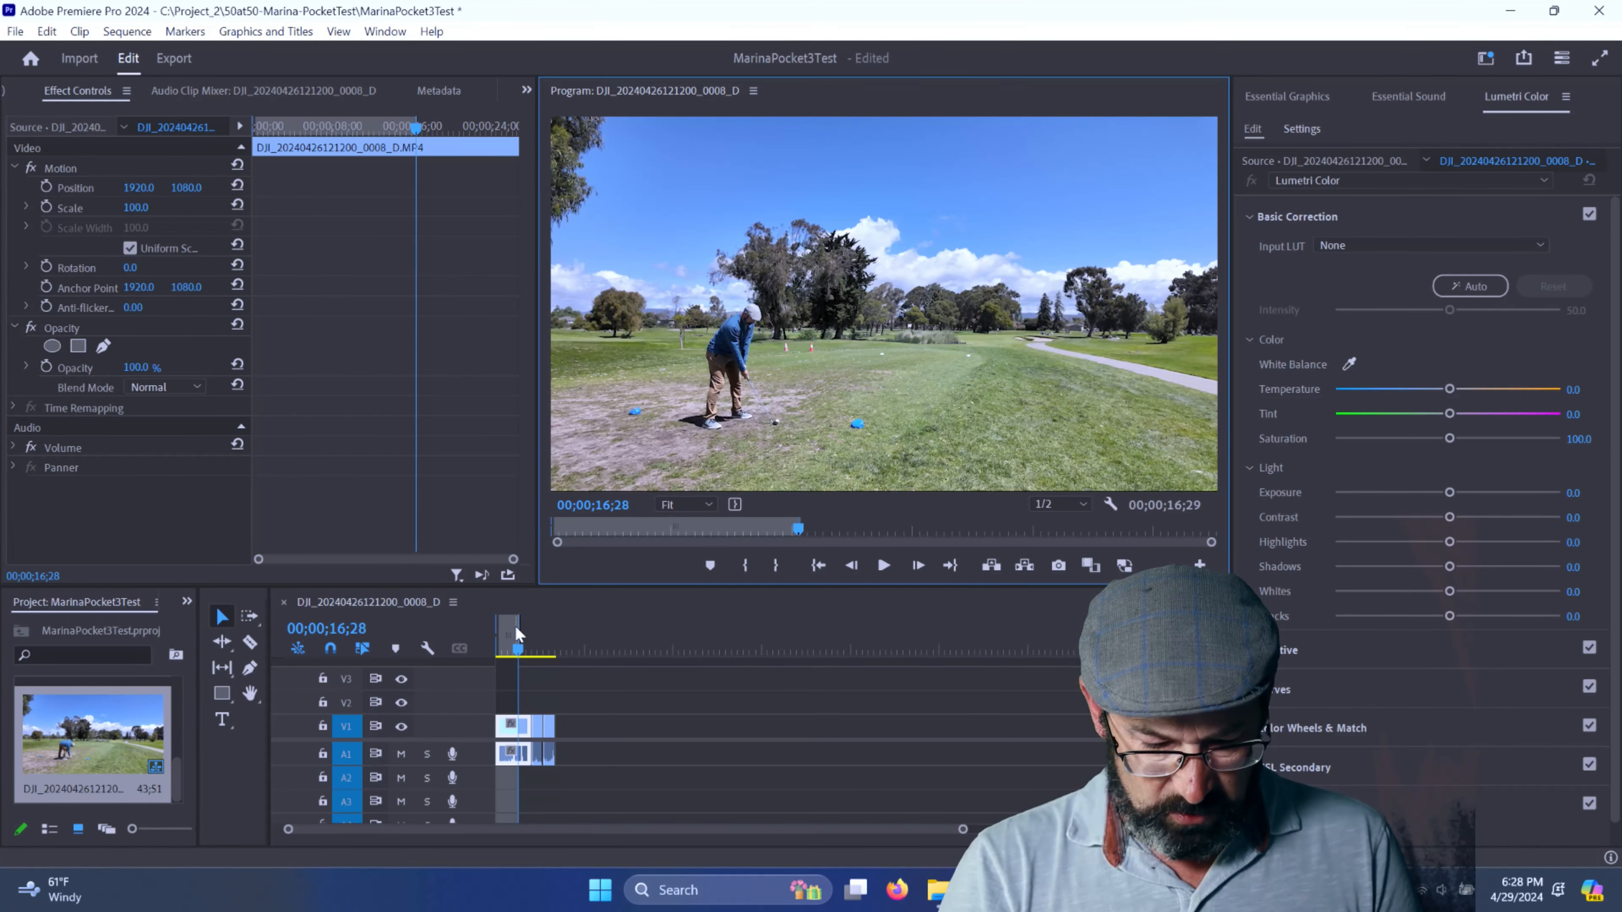
pyautogui.moveTo(518, 627); pyautogui.dragTo(530, 629)
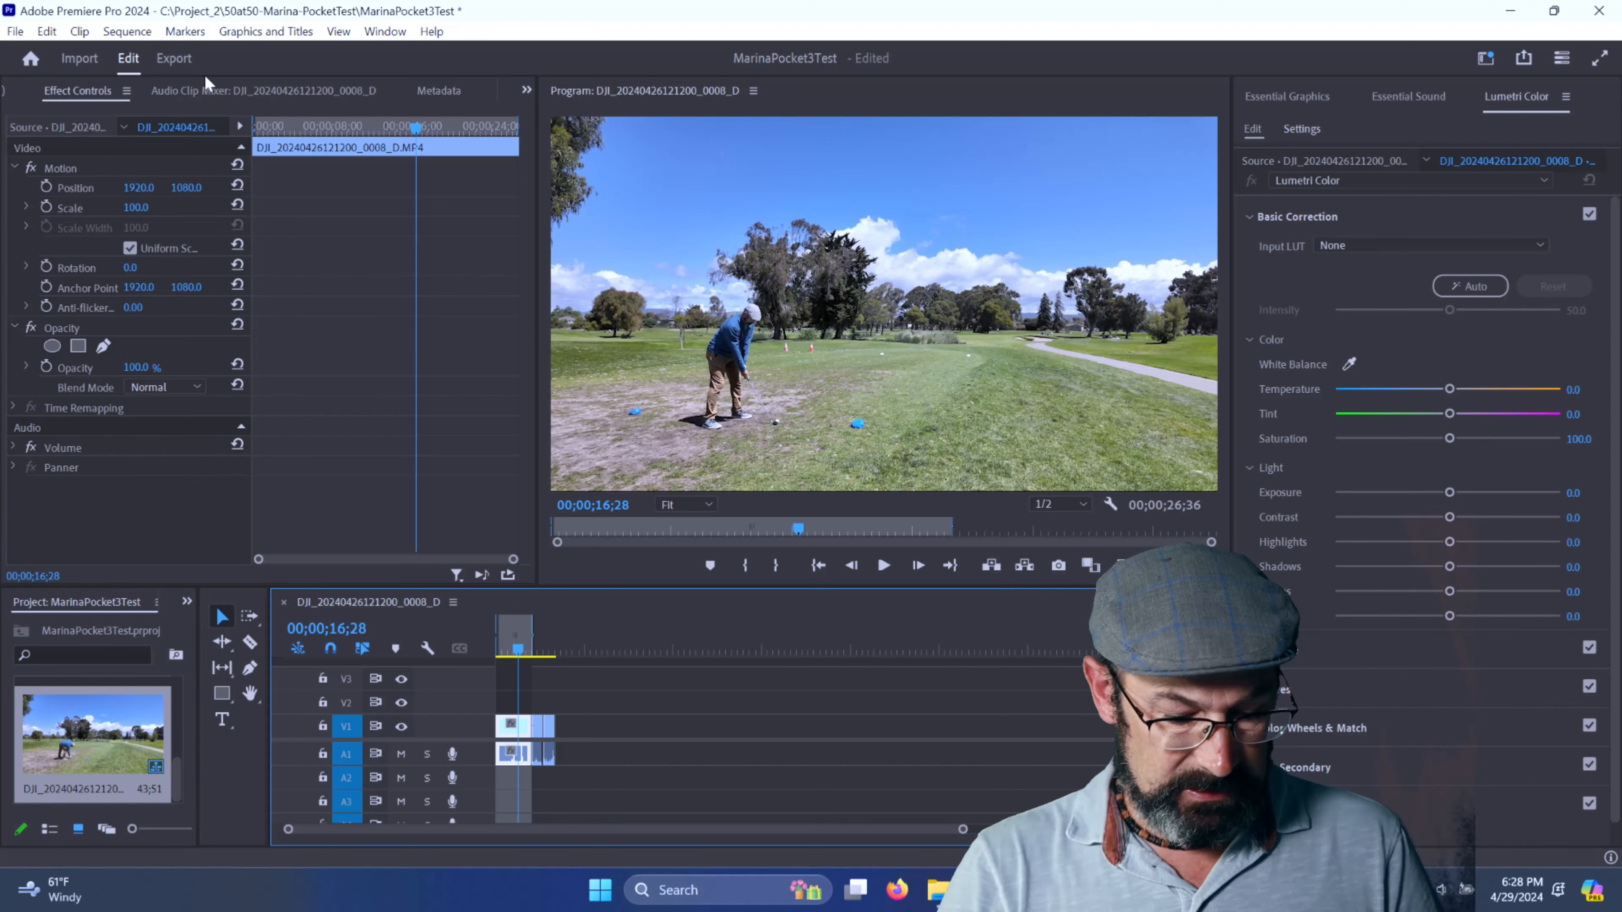
# - Open the export settings for the sequence and set the export range to Source In/Out
pyautogui.click(183, 60)
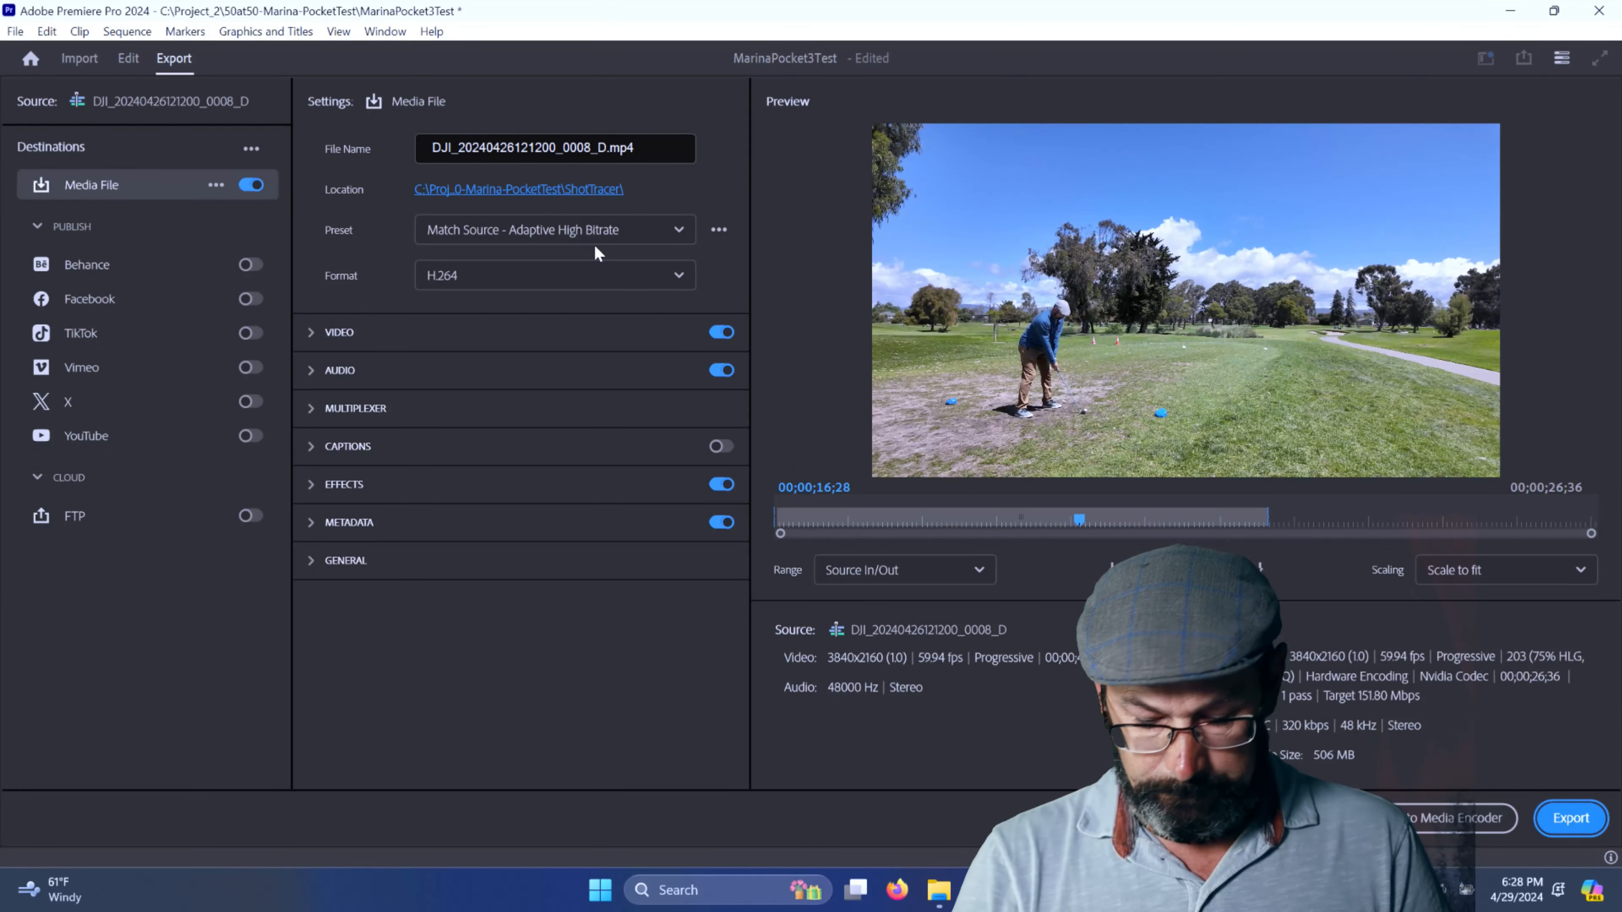
pyautogui.click(854, 576)
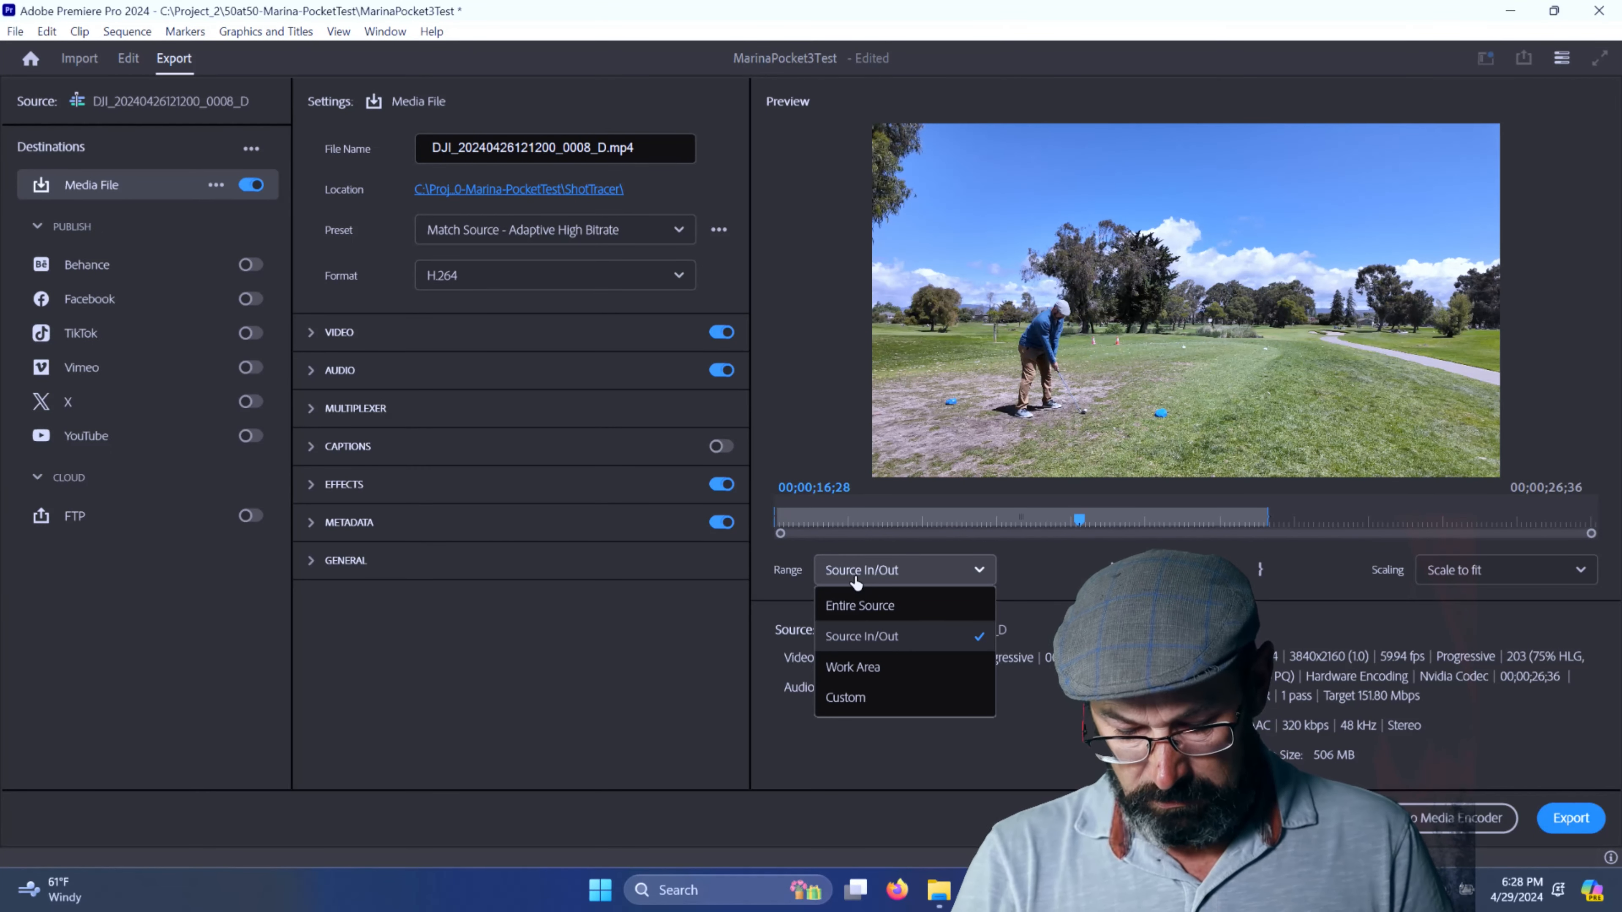
pyautogui.click(859, 636)
# - Export the marked range as 01-1.mp4 into the project's ShotTracer folder
pyautogui.click(519, 189)
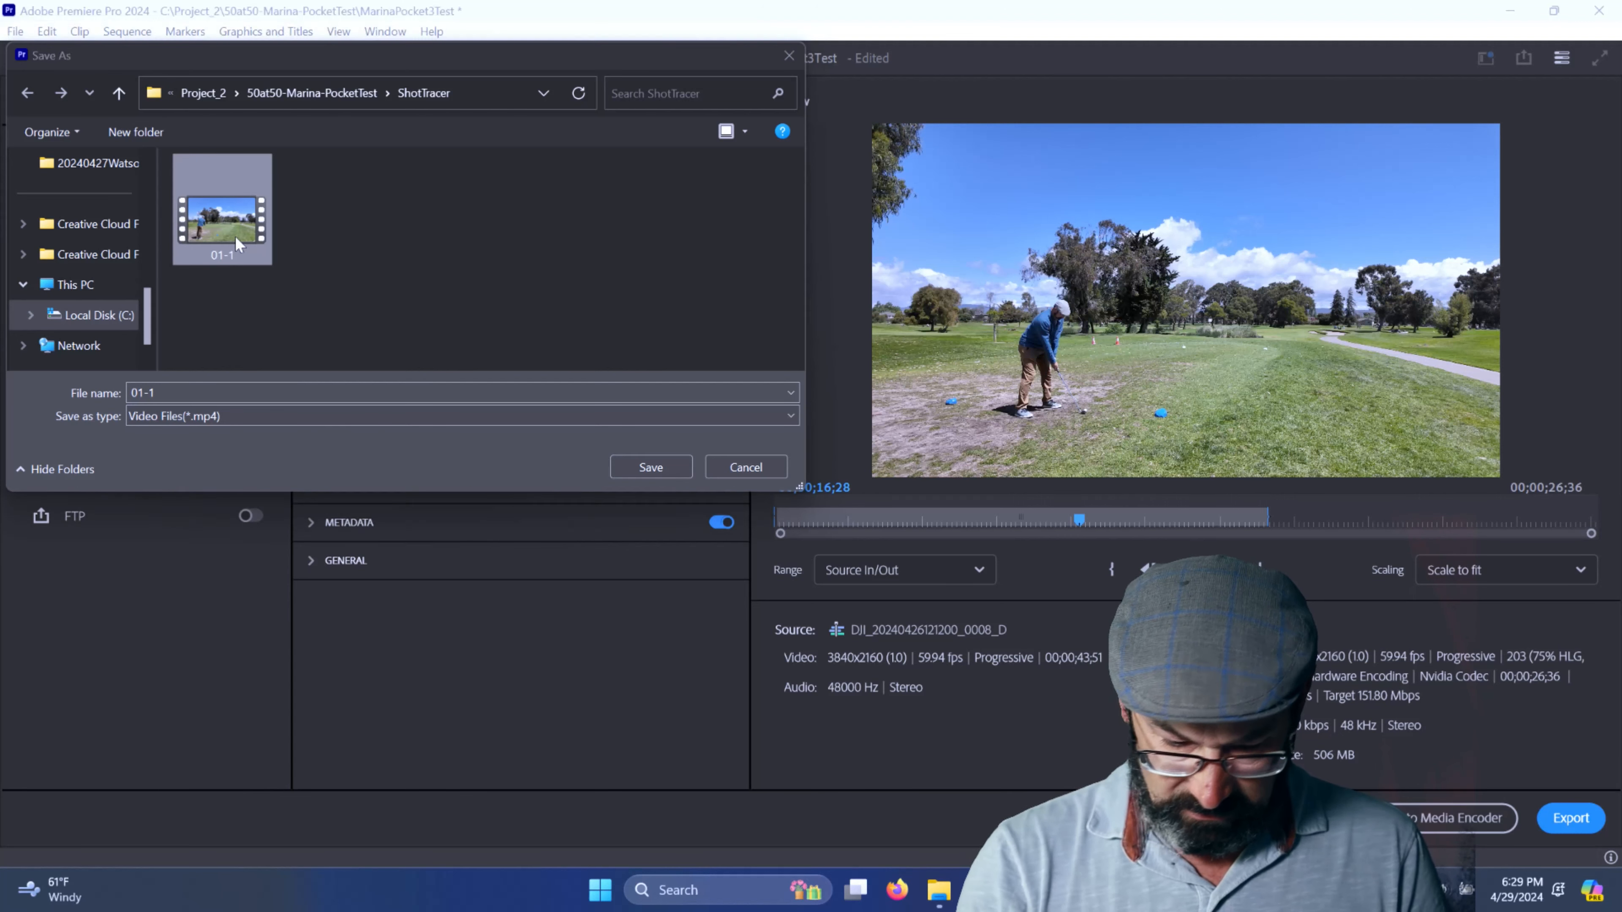
pyautogui.click(168, 392)
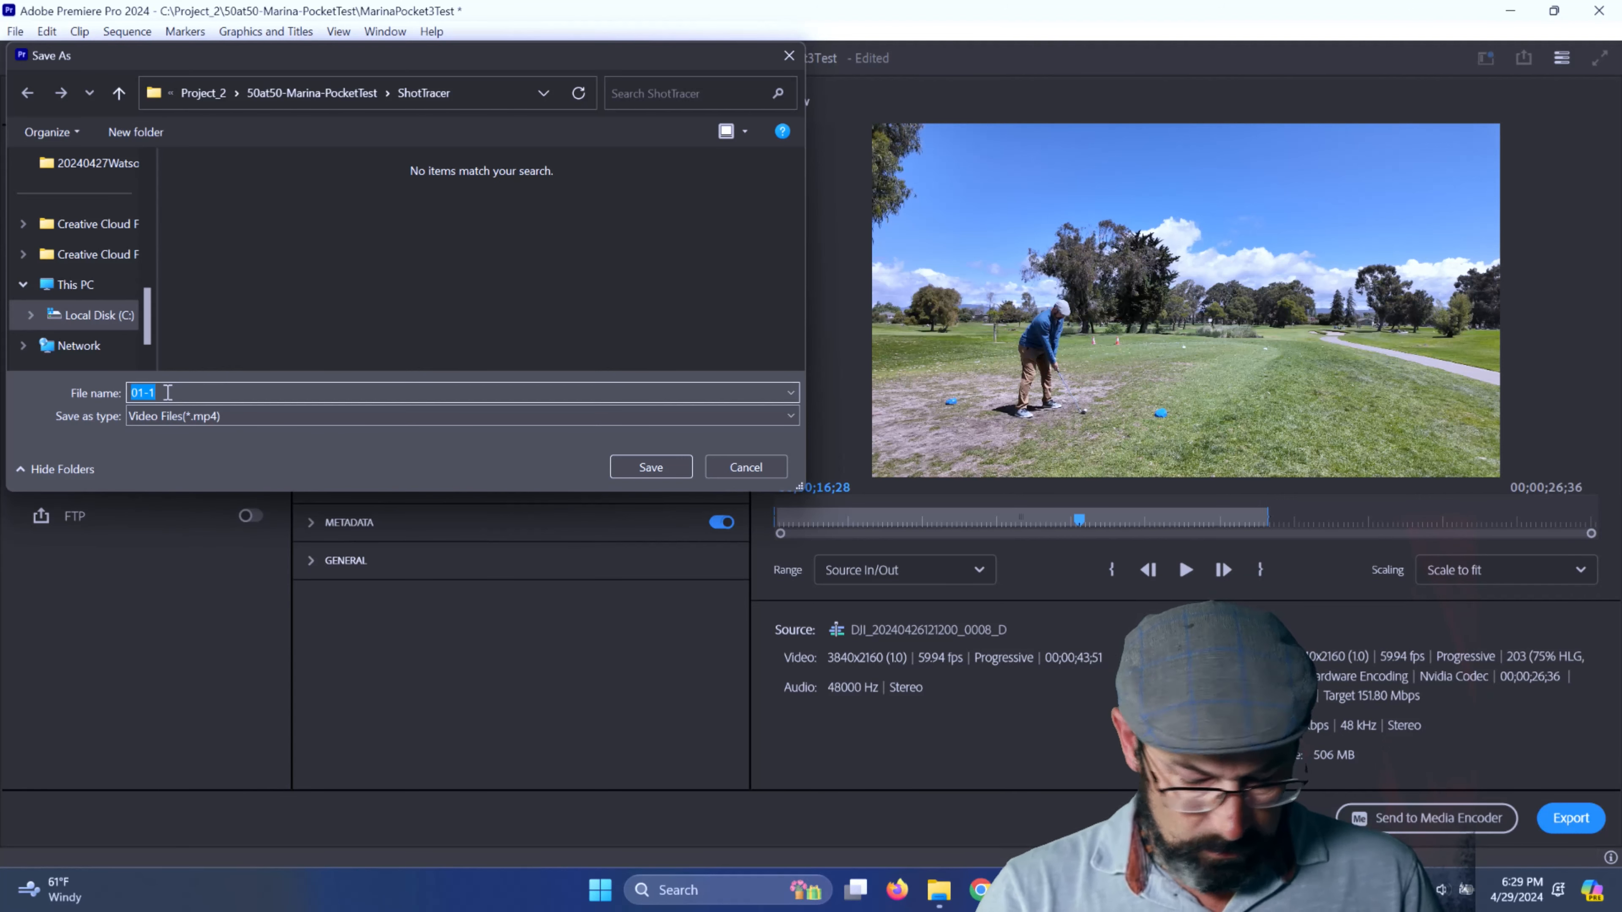
pyautogui.press('BackSpace')
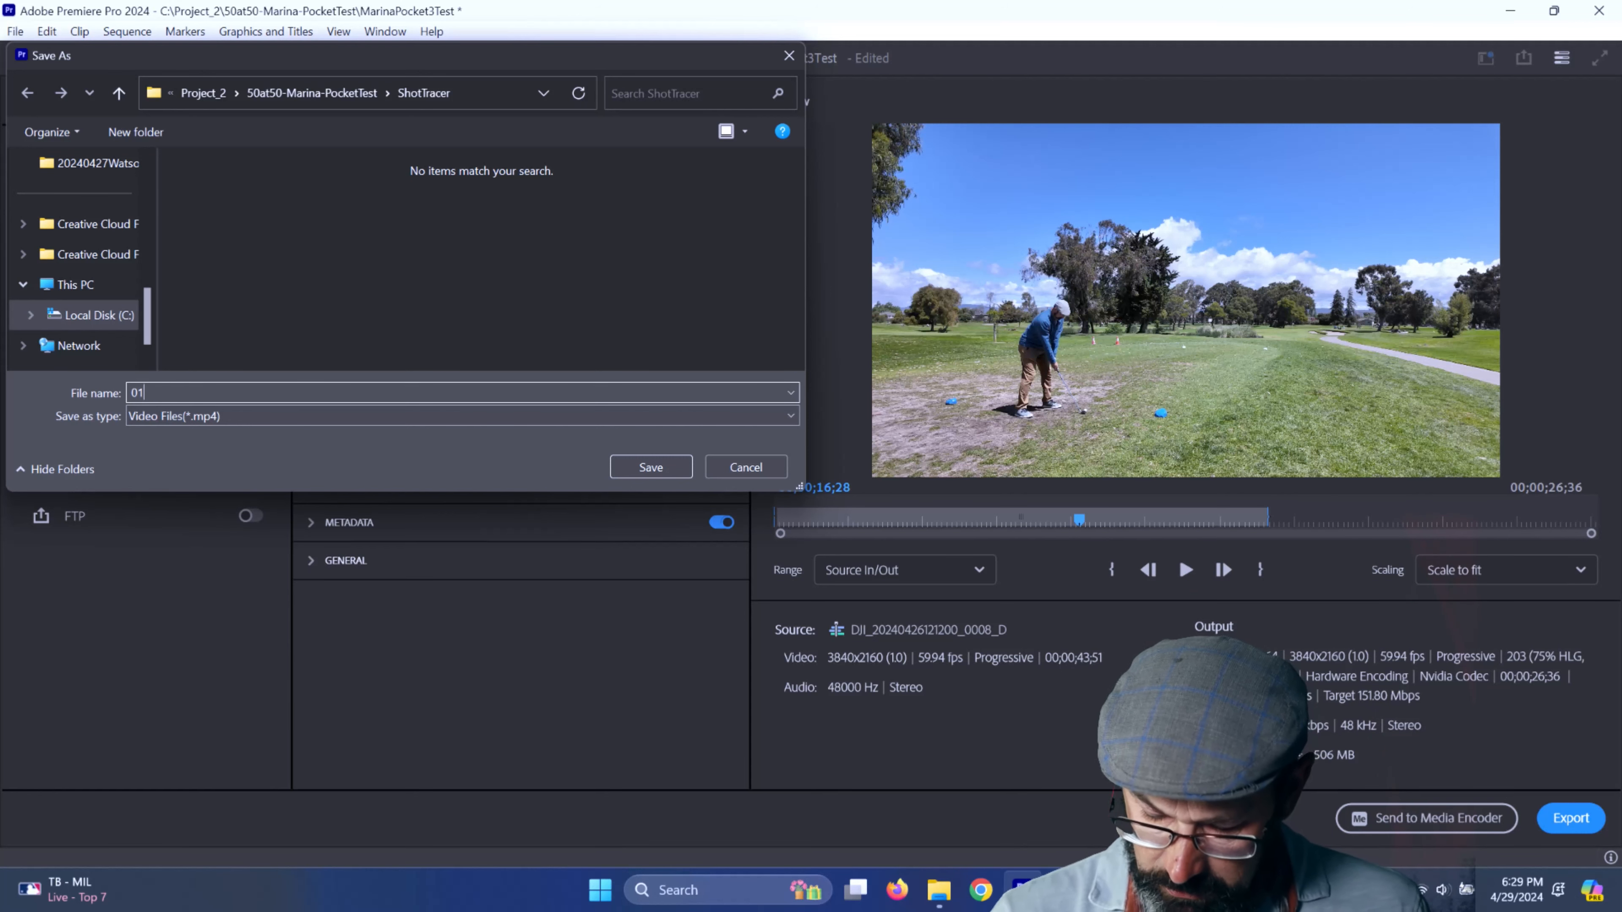
pyautogui.write('1')
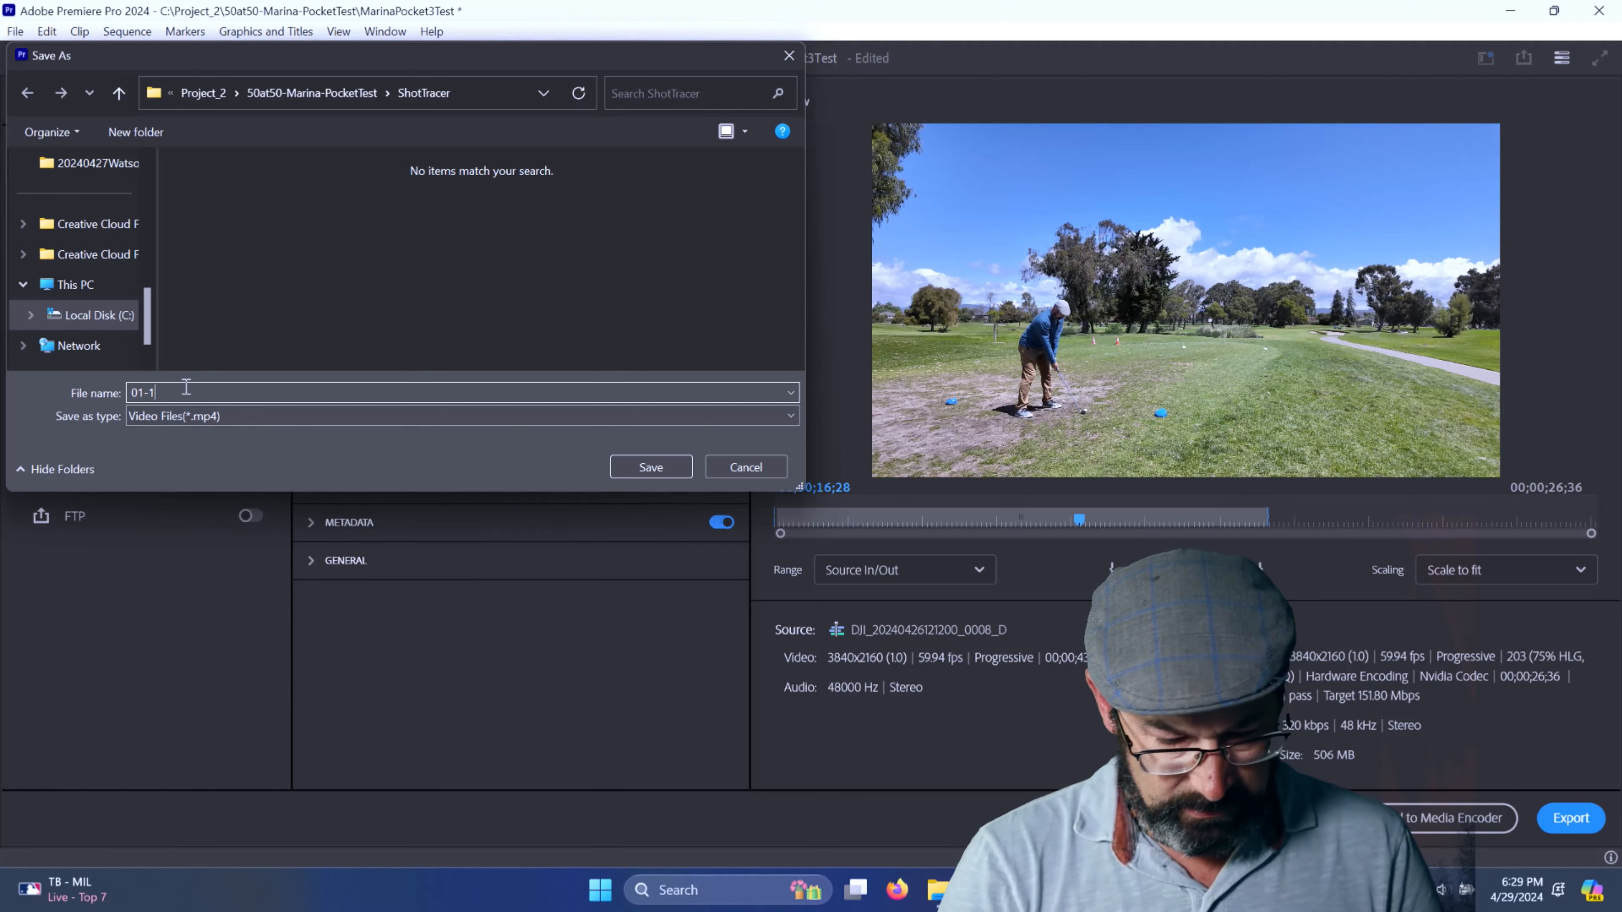
pyautogui.click(631, 469)
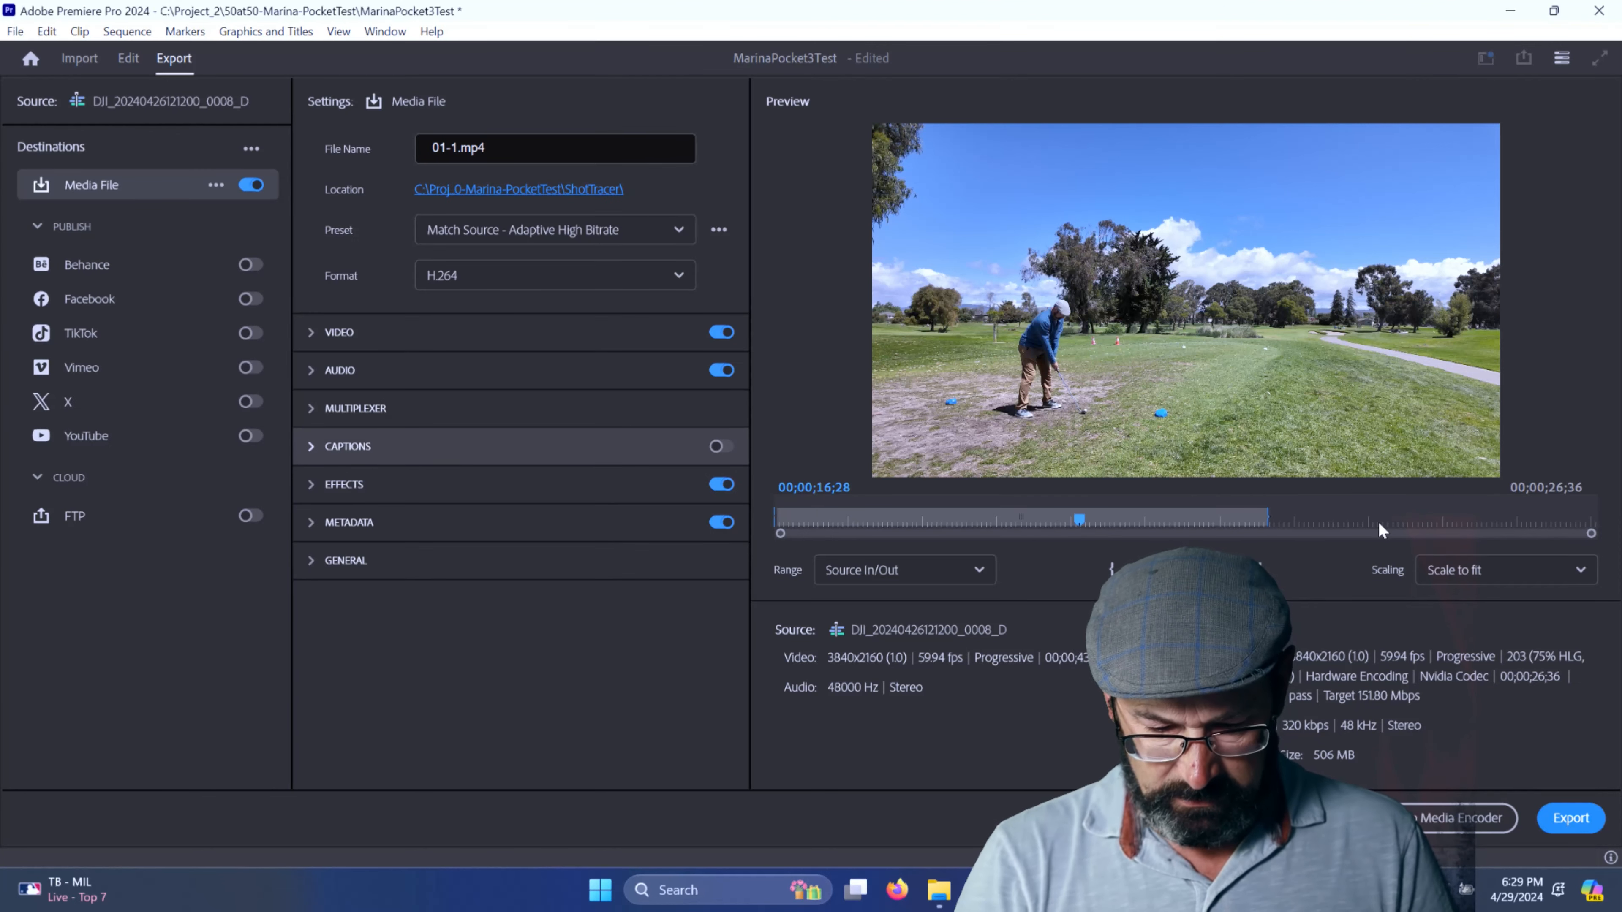
pyautogui.click(1571, 818)
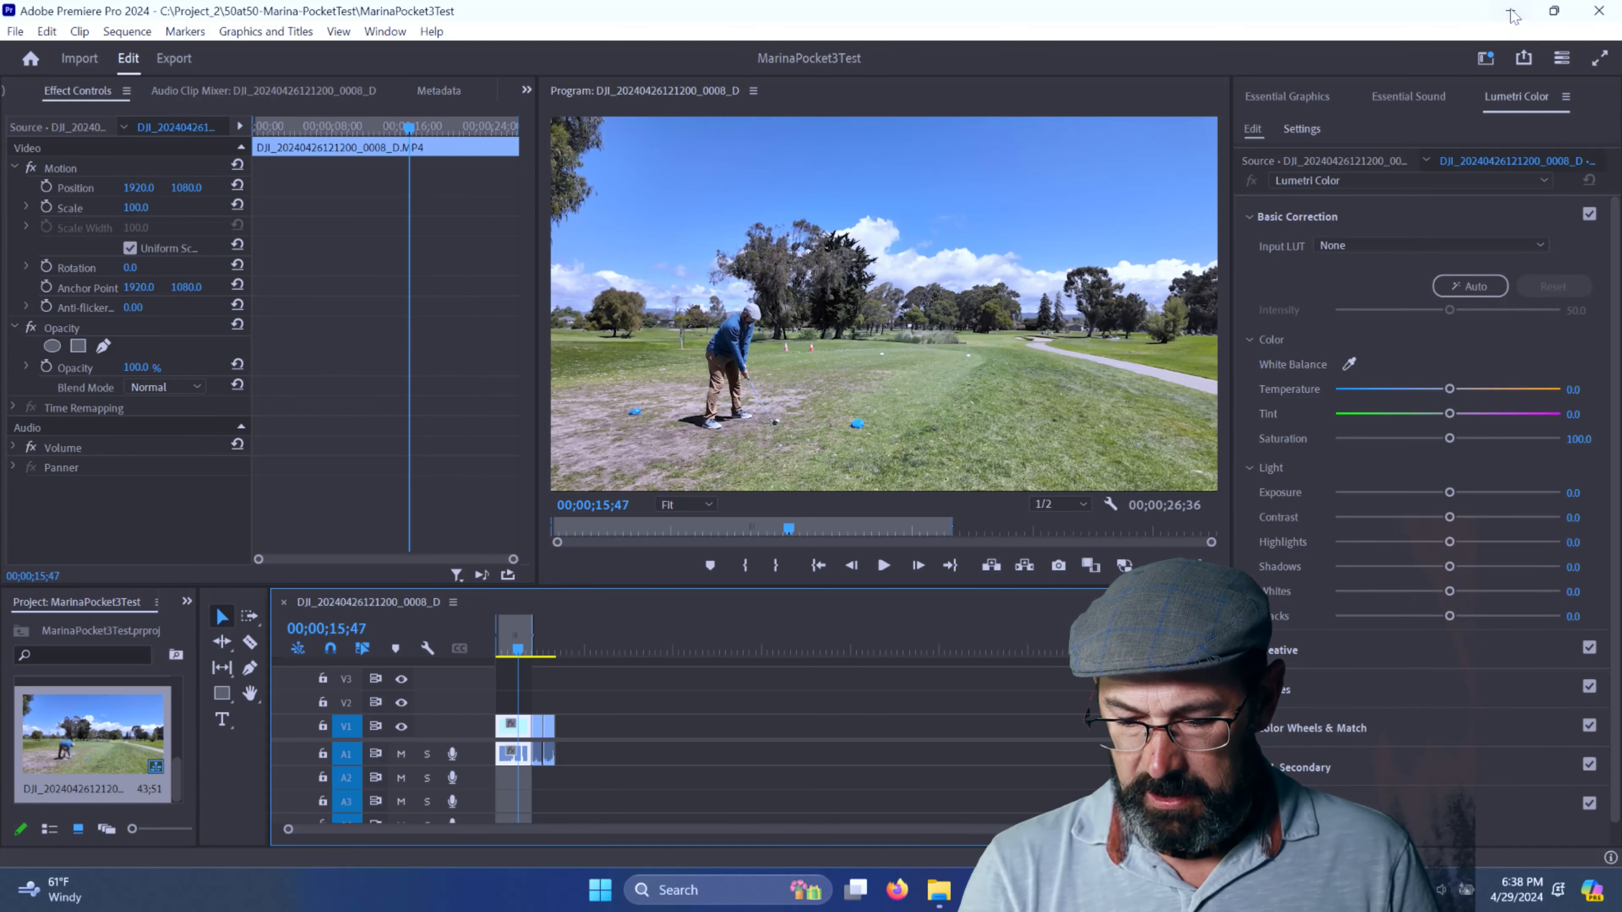
# - Switch to Shot Tracer Pro and remove the last two shots from the open project's shot list
pyautogui.click(1511, 11)
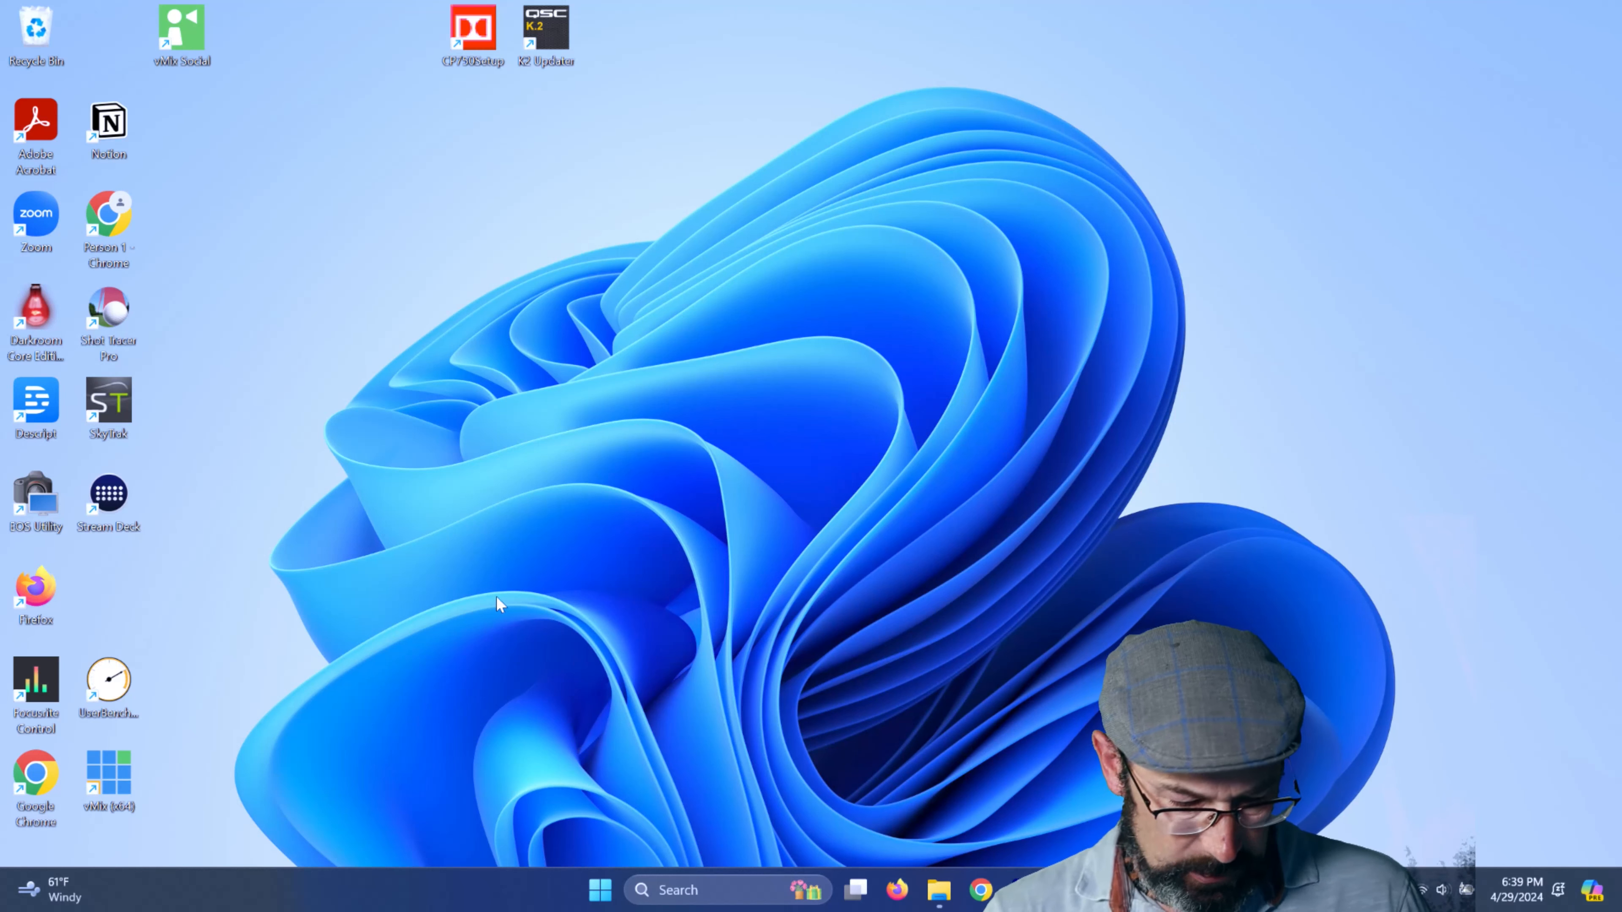
pyautogui.doubleClick(112, 324)
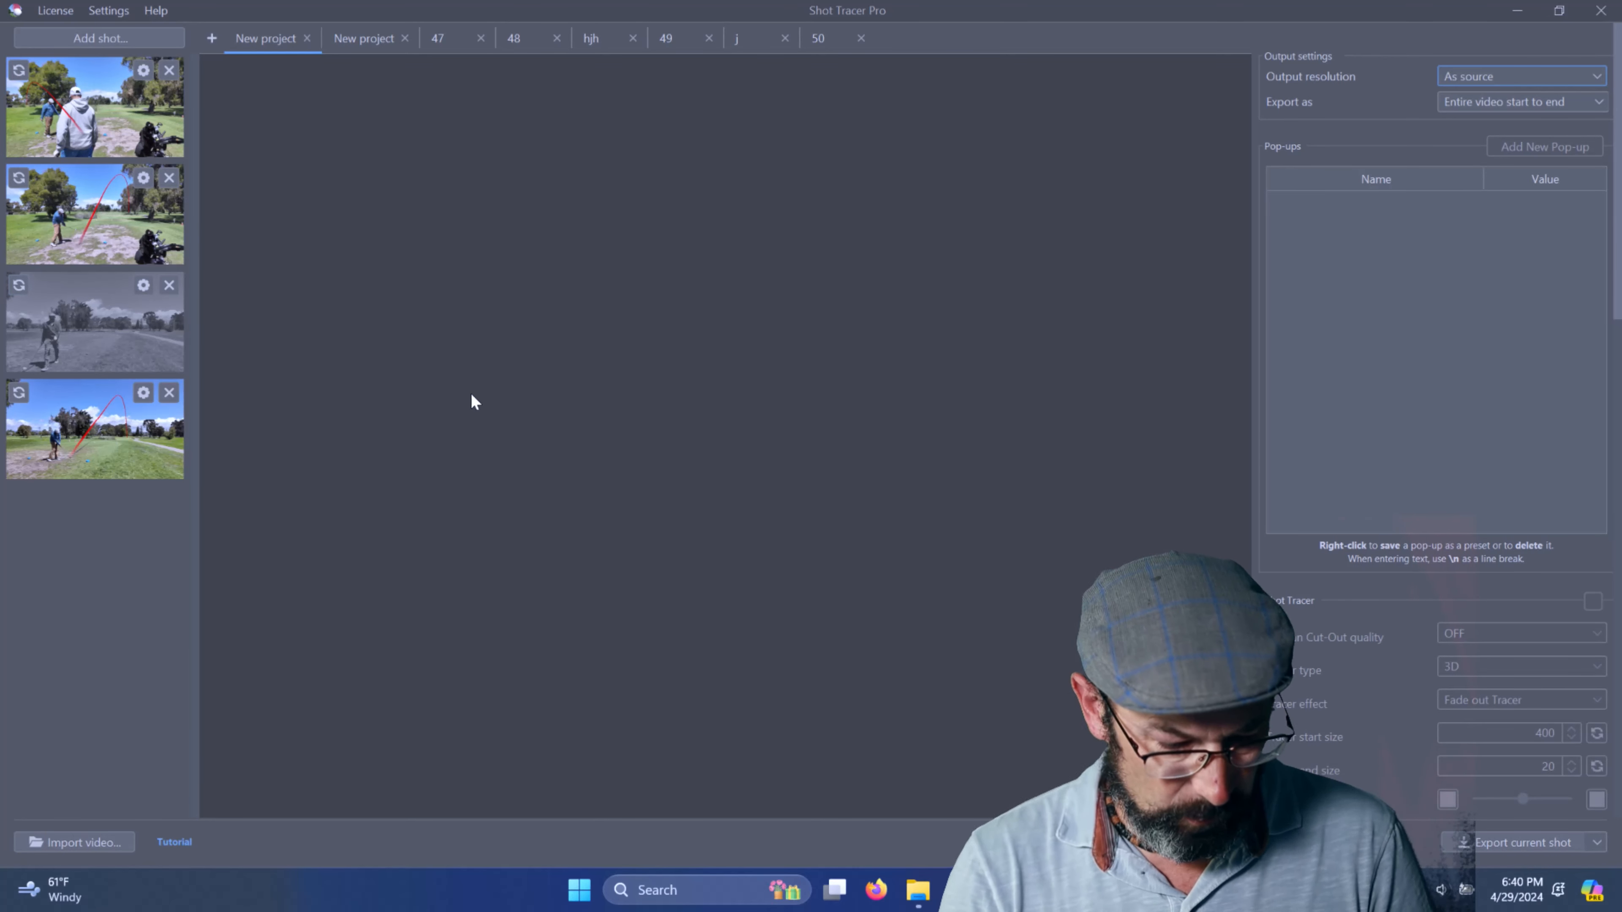
pyautogui.click(170, 392)
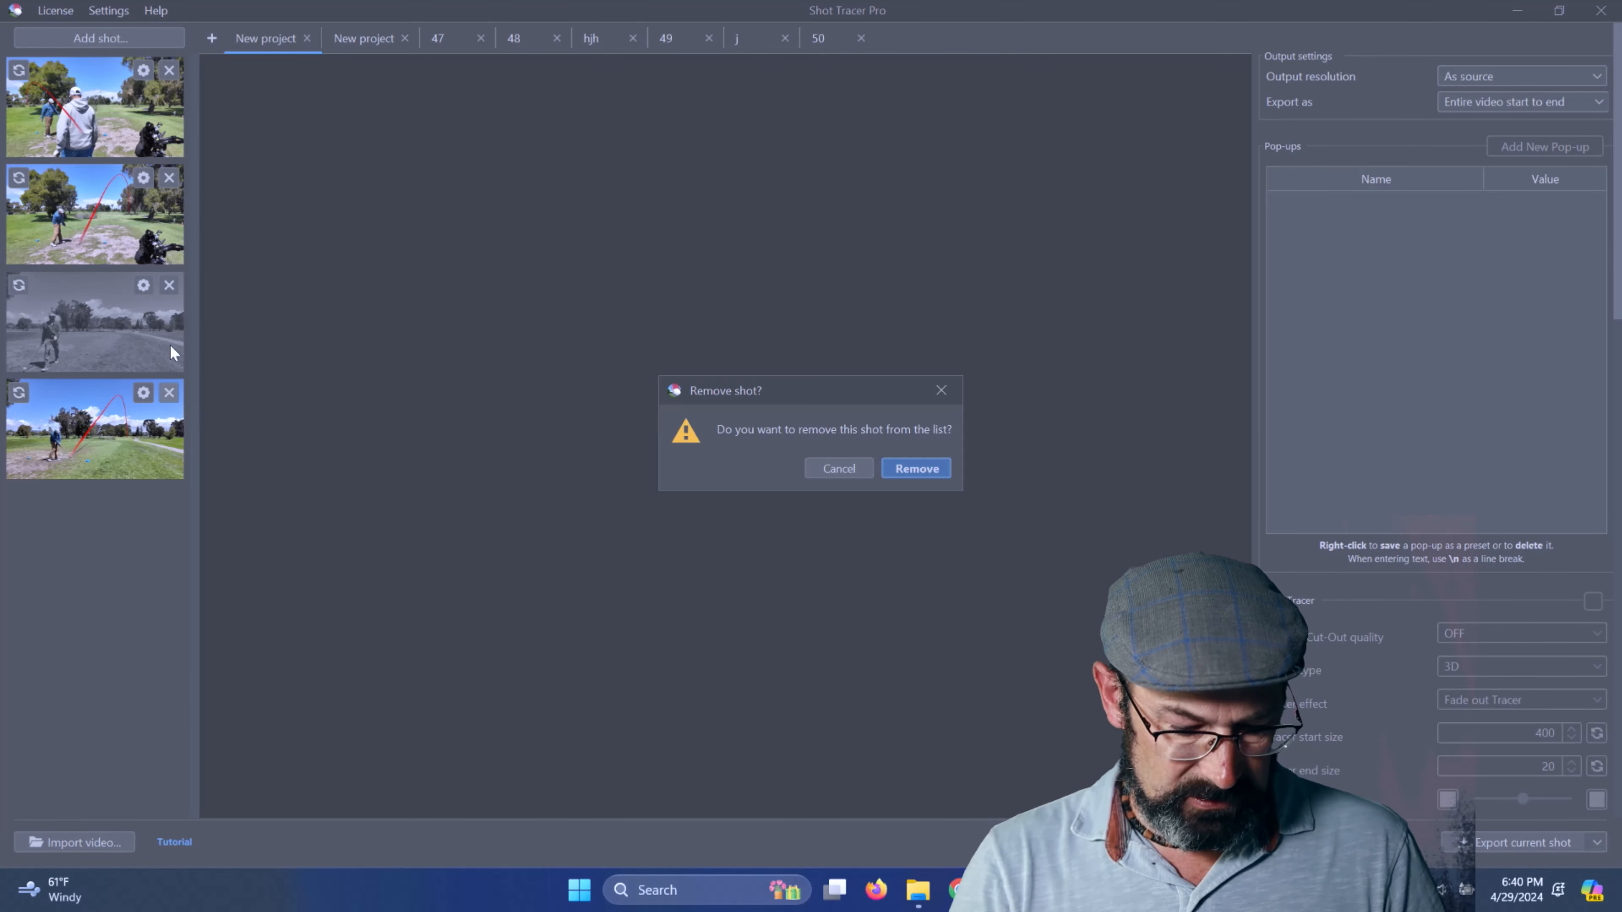
pyautogui.click(920, 469)
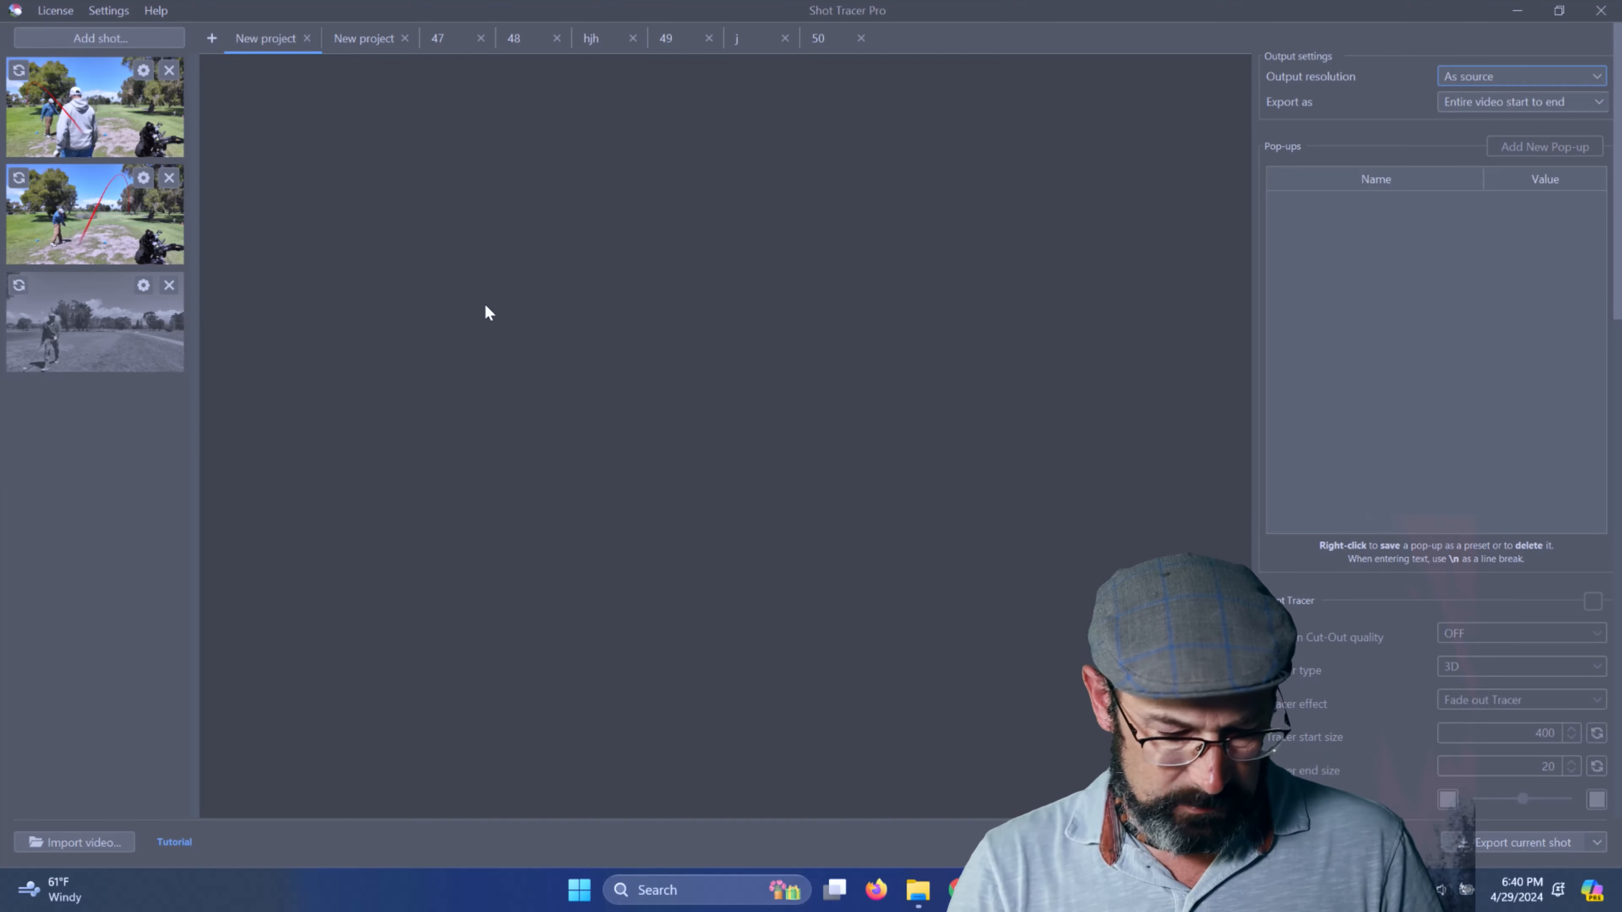
pyautogui.click(125, 293)
pyautogui.click(168, 285)
pyautogui.click(922, 470)
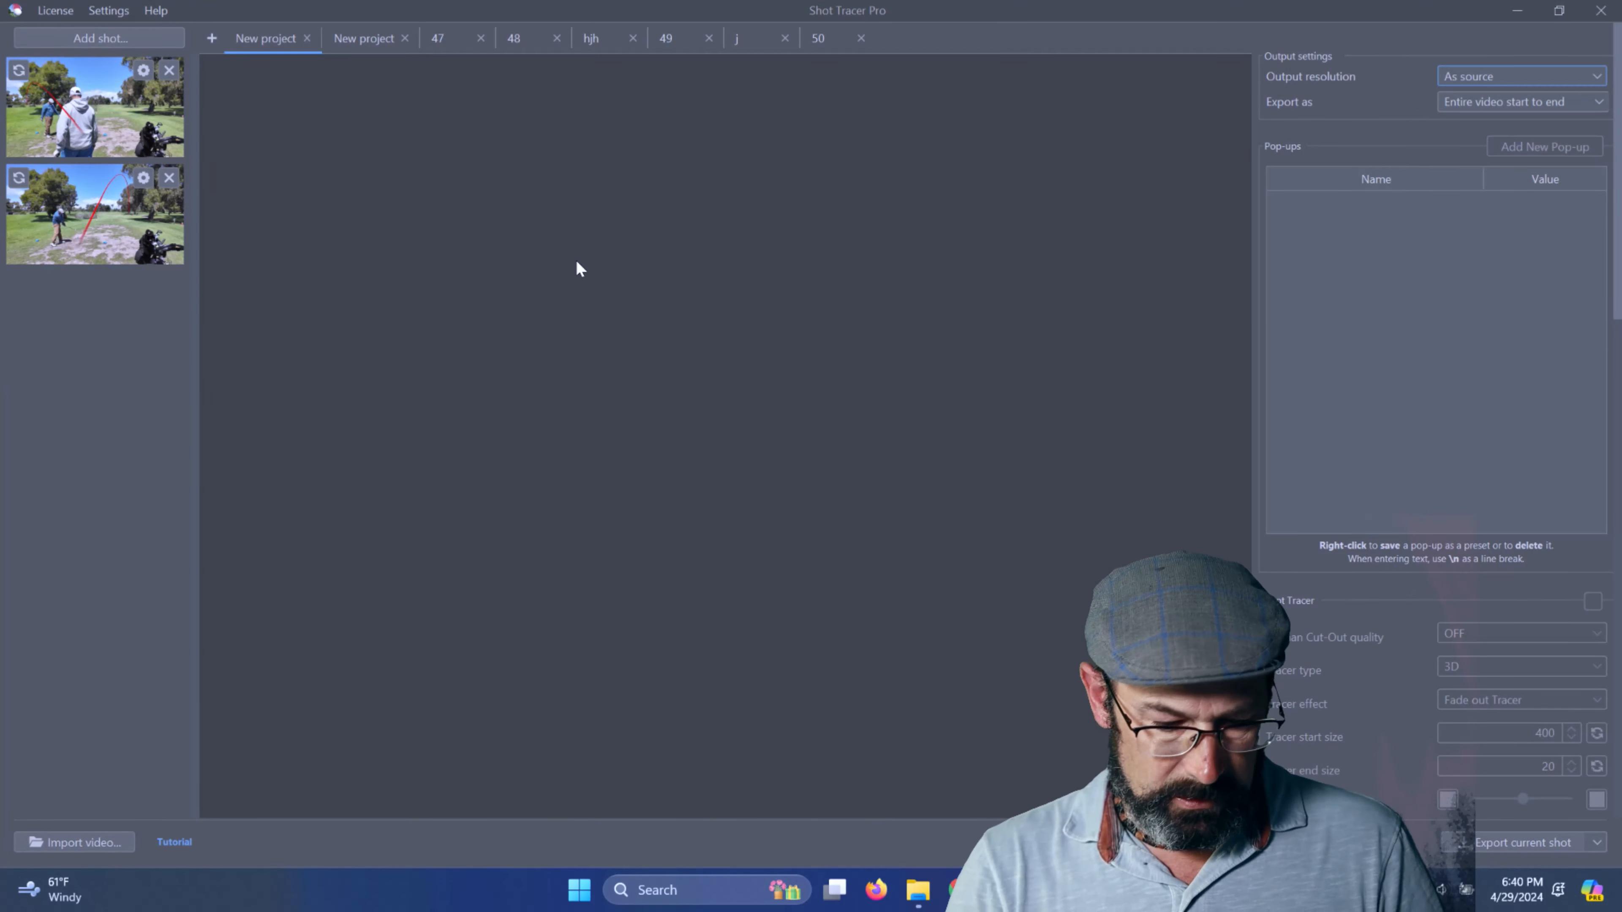
# - Create a new project named Pocket3Test
pyautogui.click(205, 39)
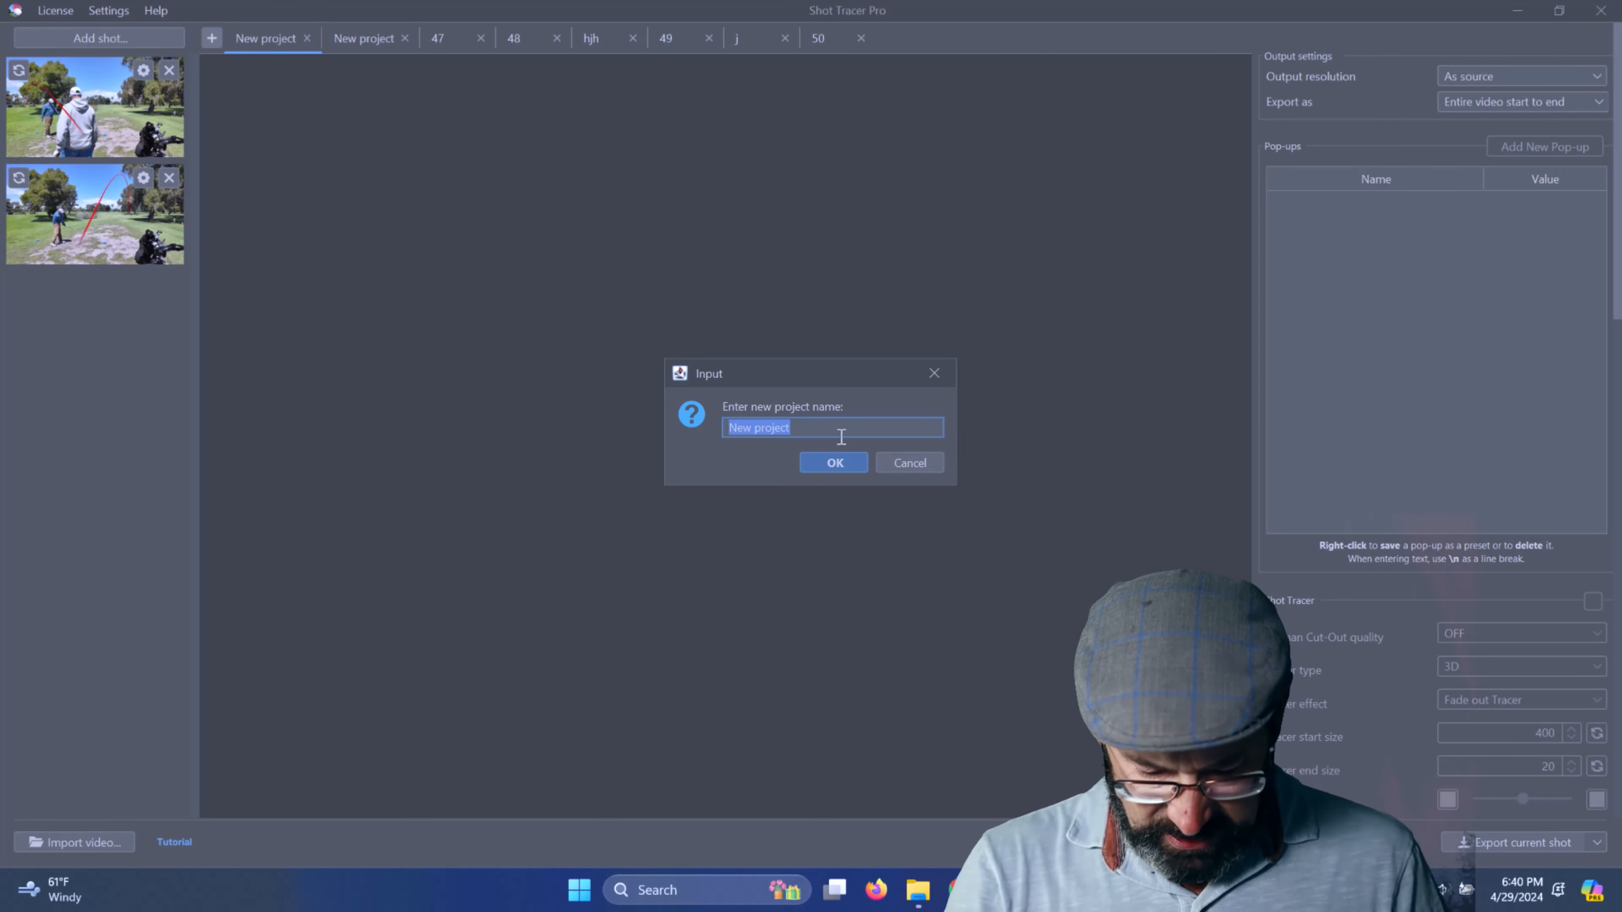
pyautogui.write('Pock')
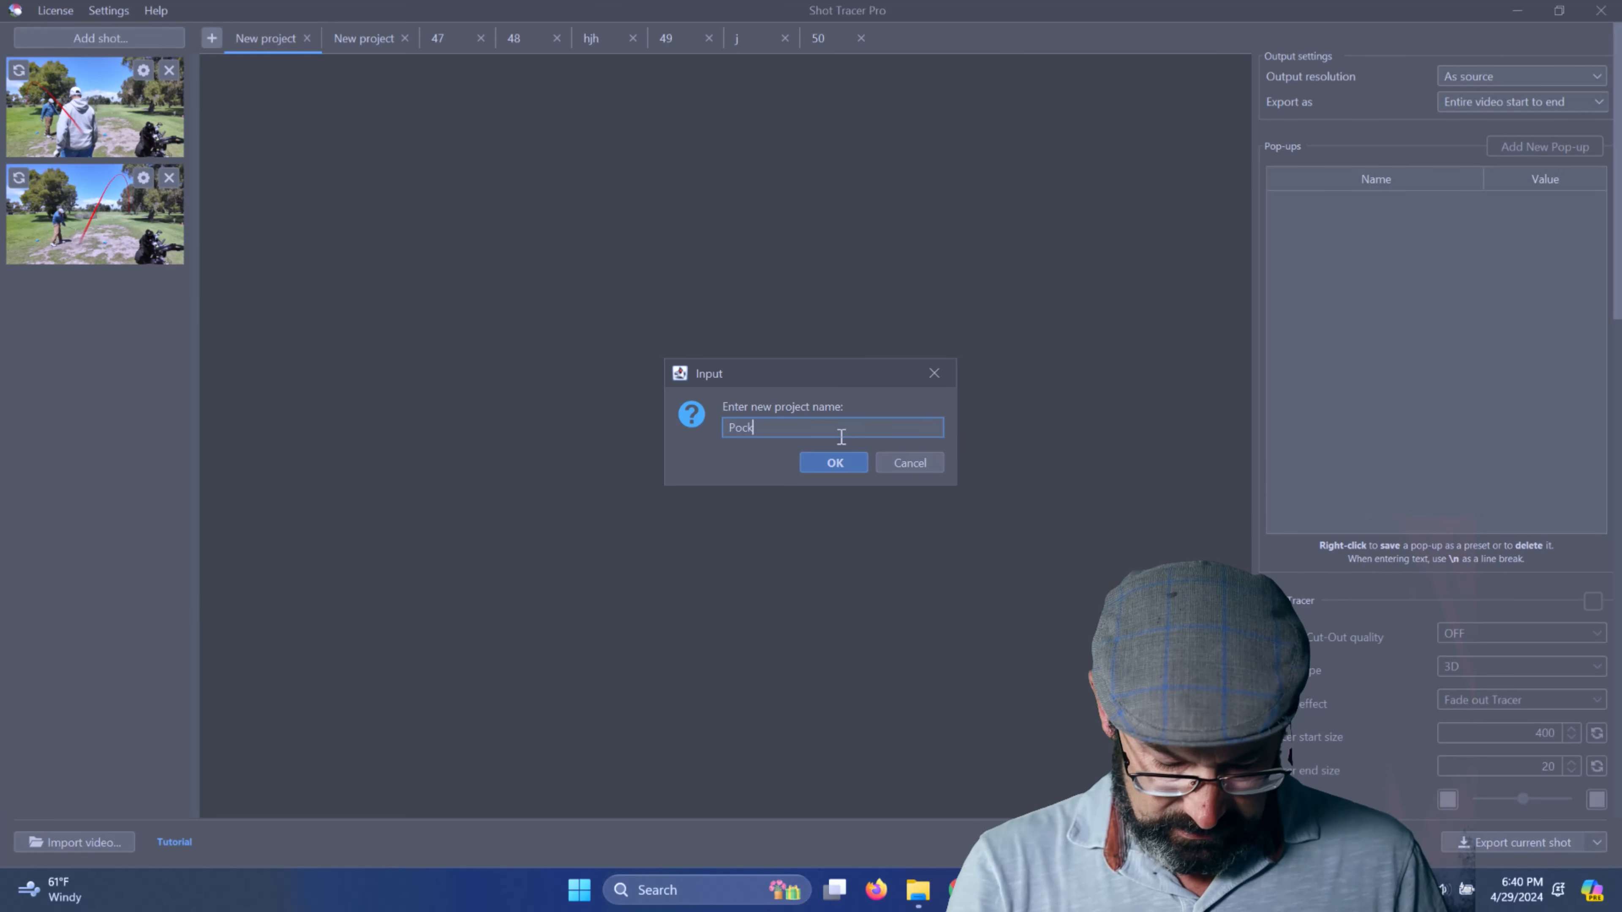
pyautogui.write('et3Test')
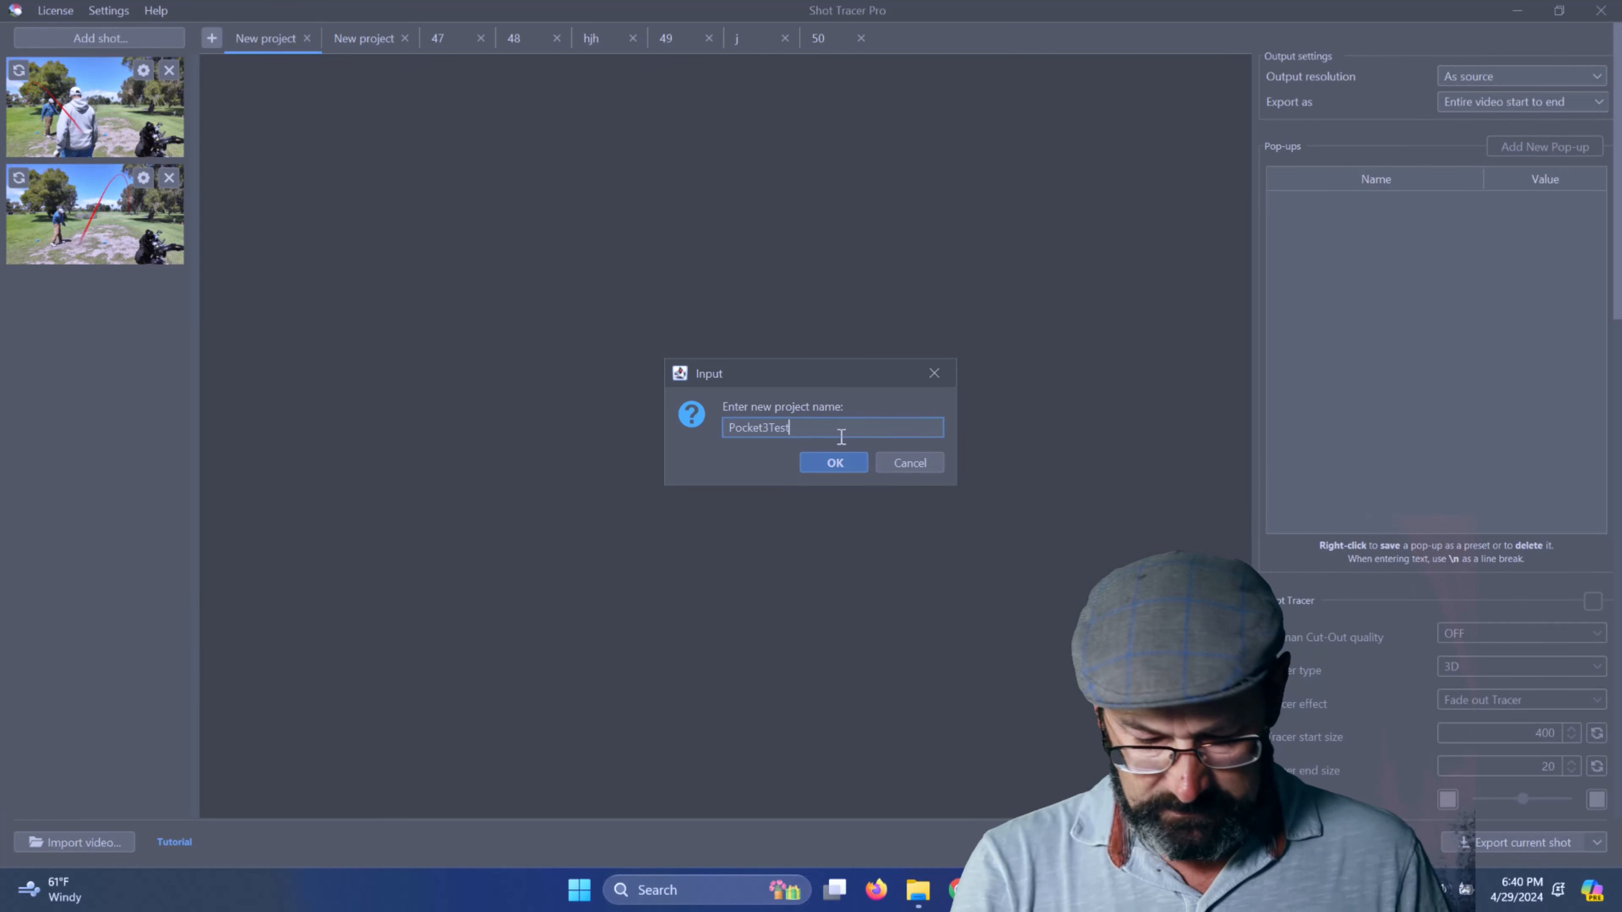
pyautogui.click(833, 463)
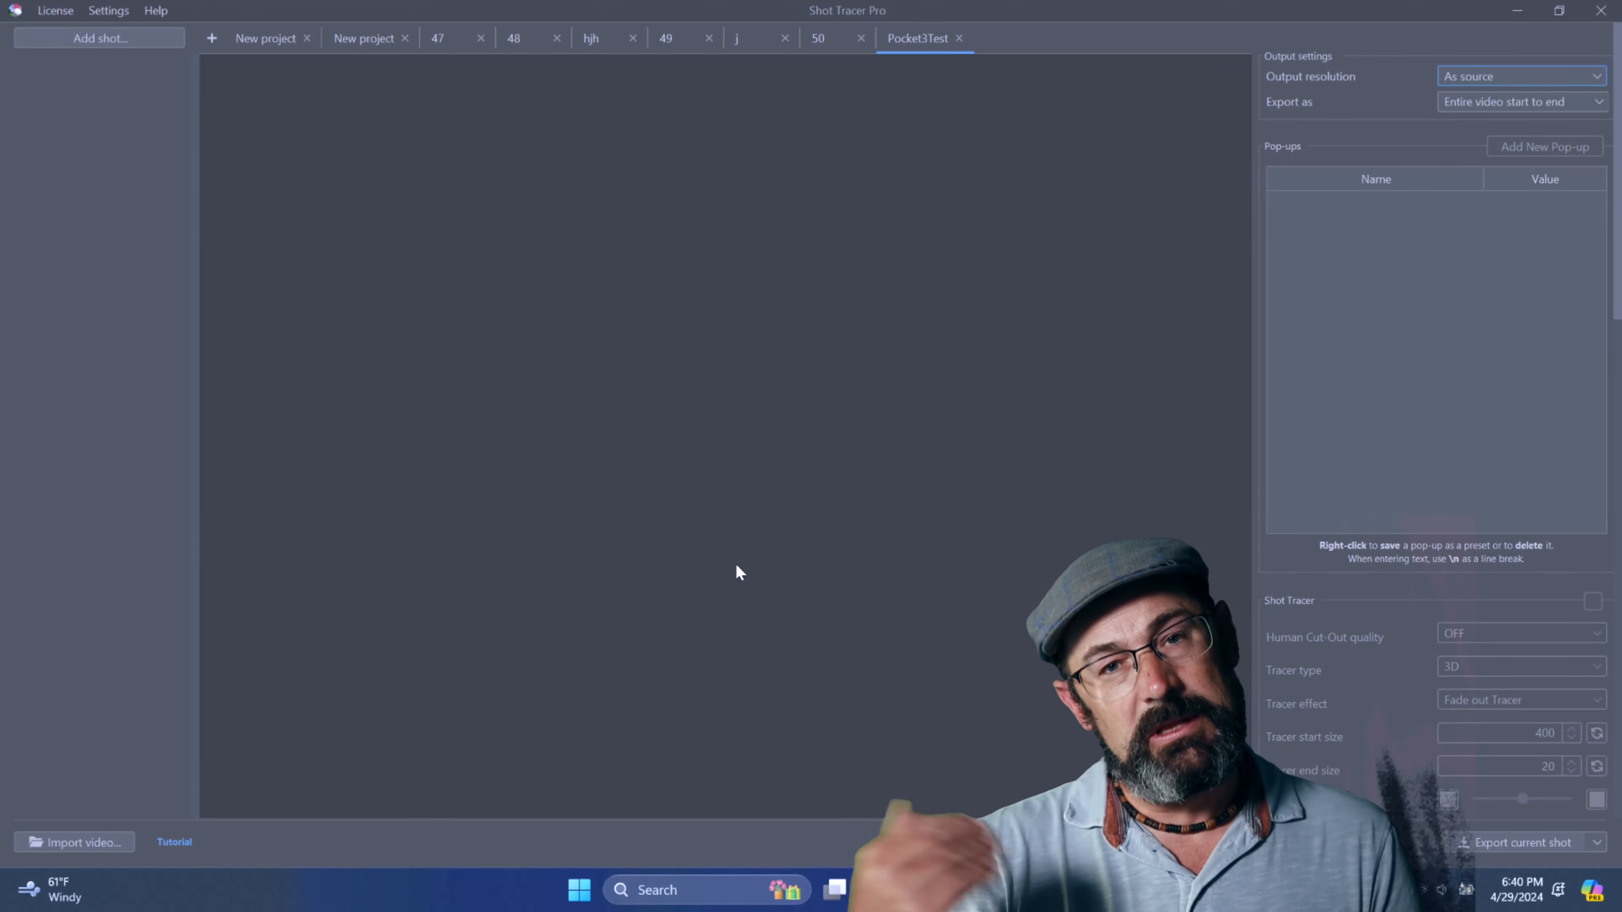
# - Import the video 01-1 from the folder C:\Project_2\50at50-Marina-PocketTest\ShotTracer into the Pocket3Test project
pyautogui.click(106, 844)
pyautogui.click(727, 322)
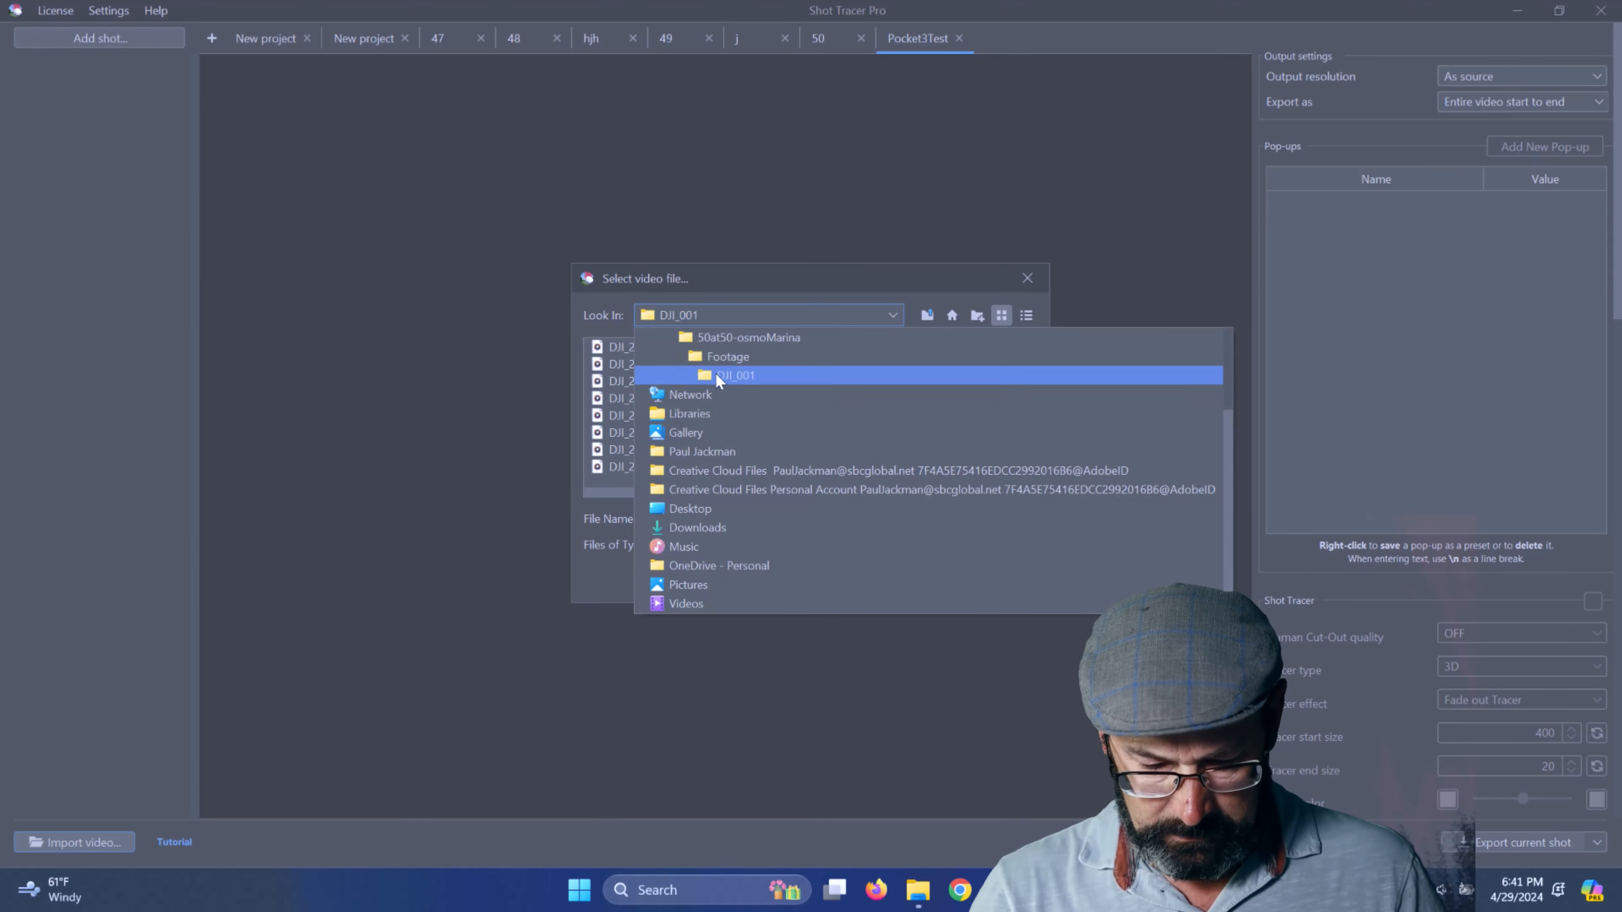
pyautogui.click(740, 337)
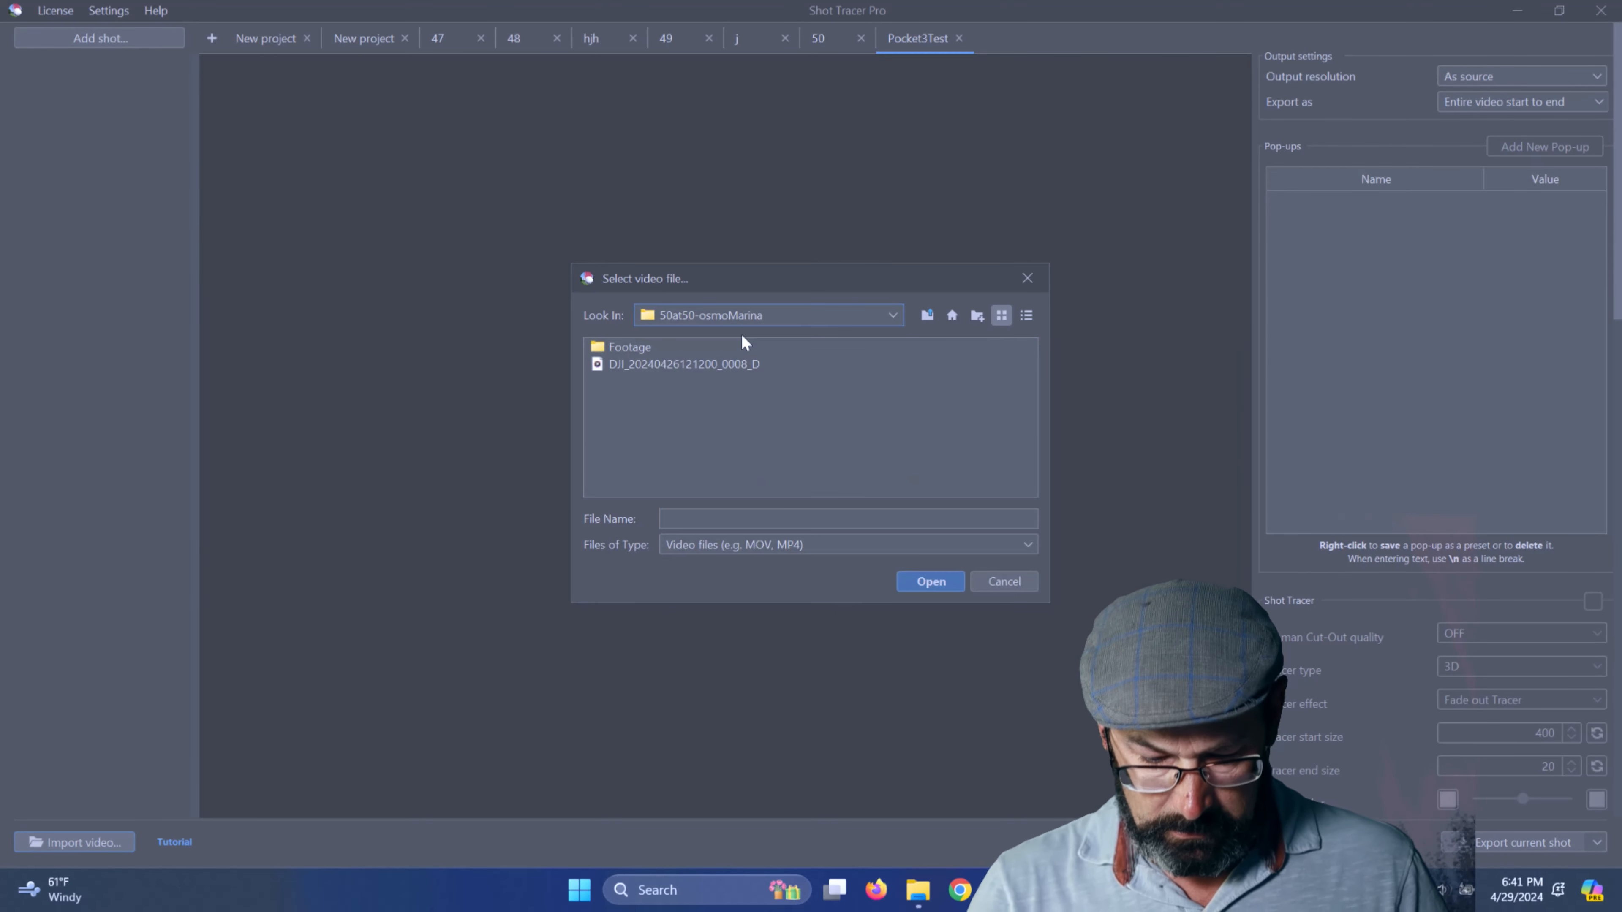
pyautogui.click(702, 314)
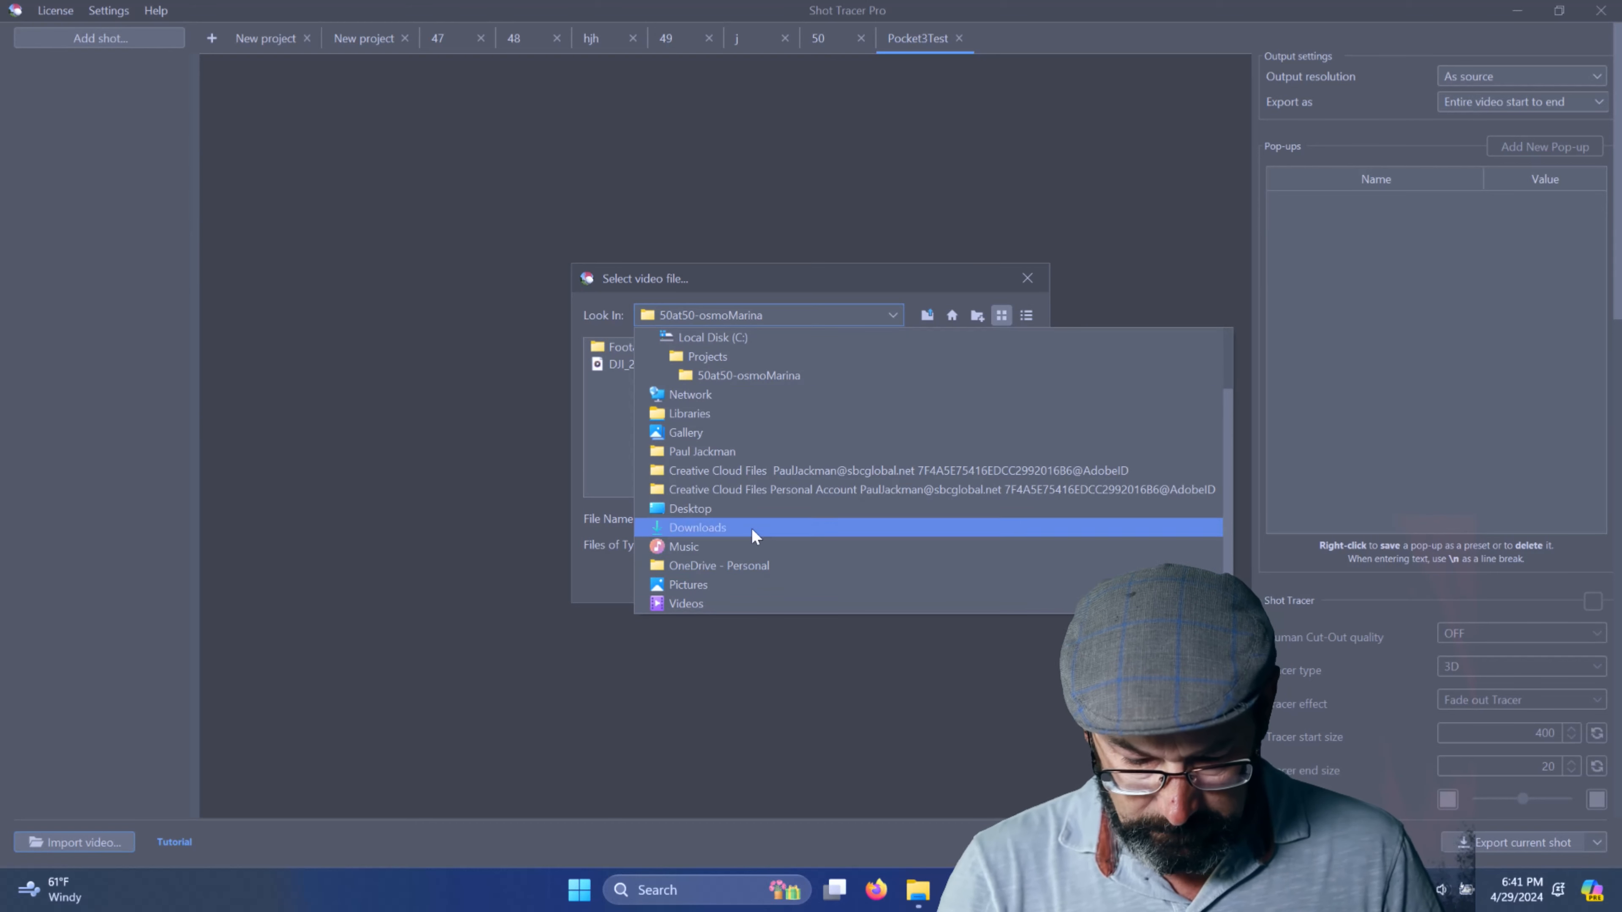
pyautogui.scroll(2, 763, 484)
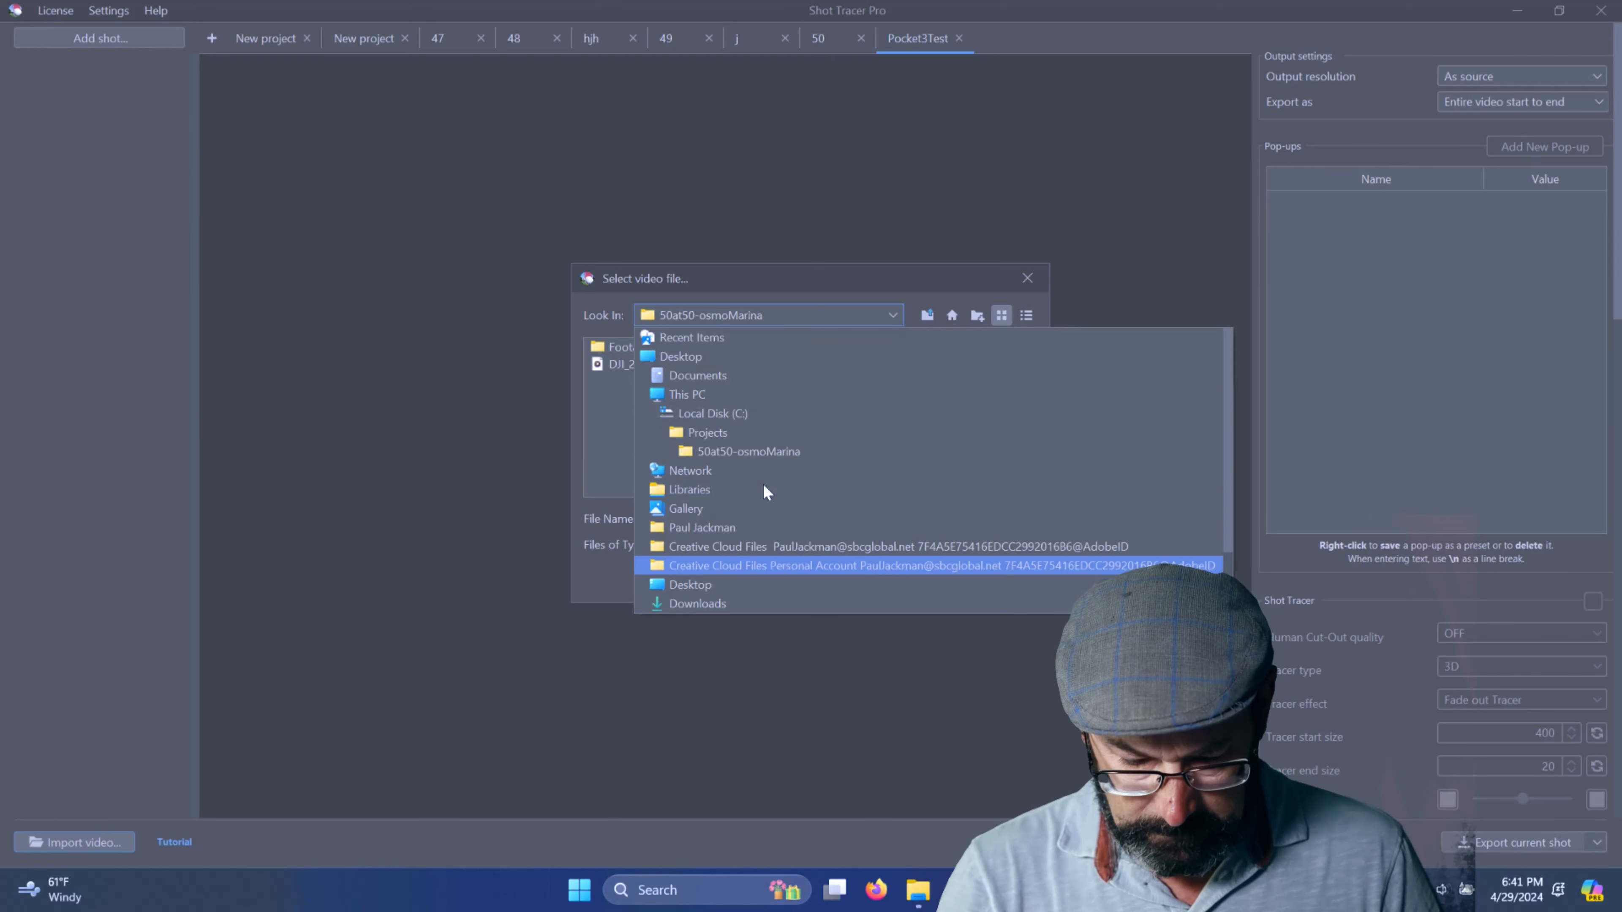
pyautogui.click(715, 415)
pyautogui.doubleClick(633, 437)
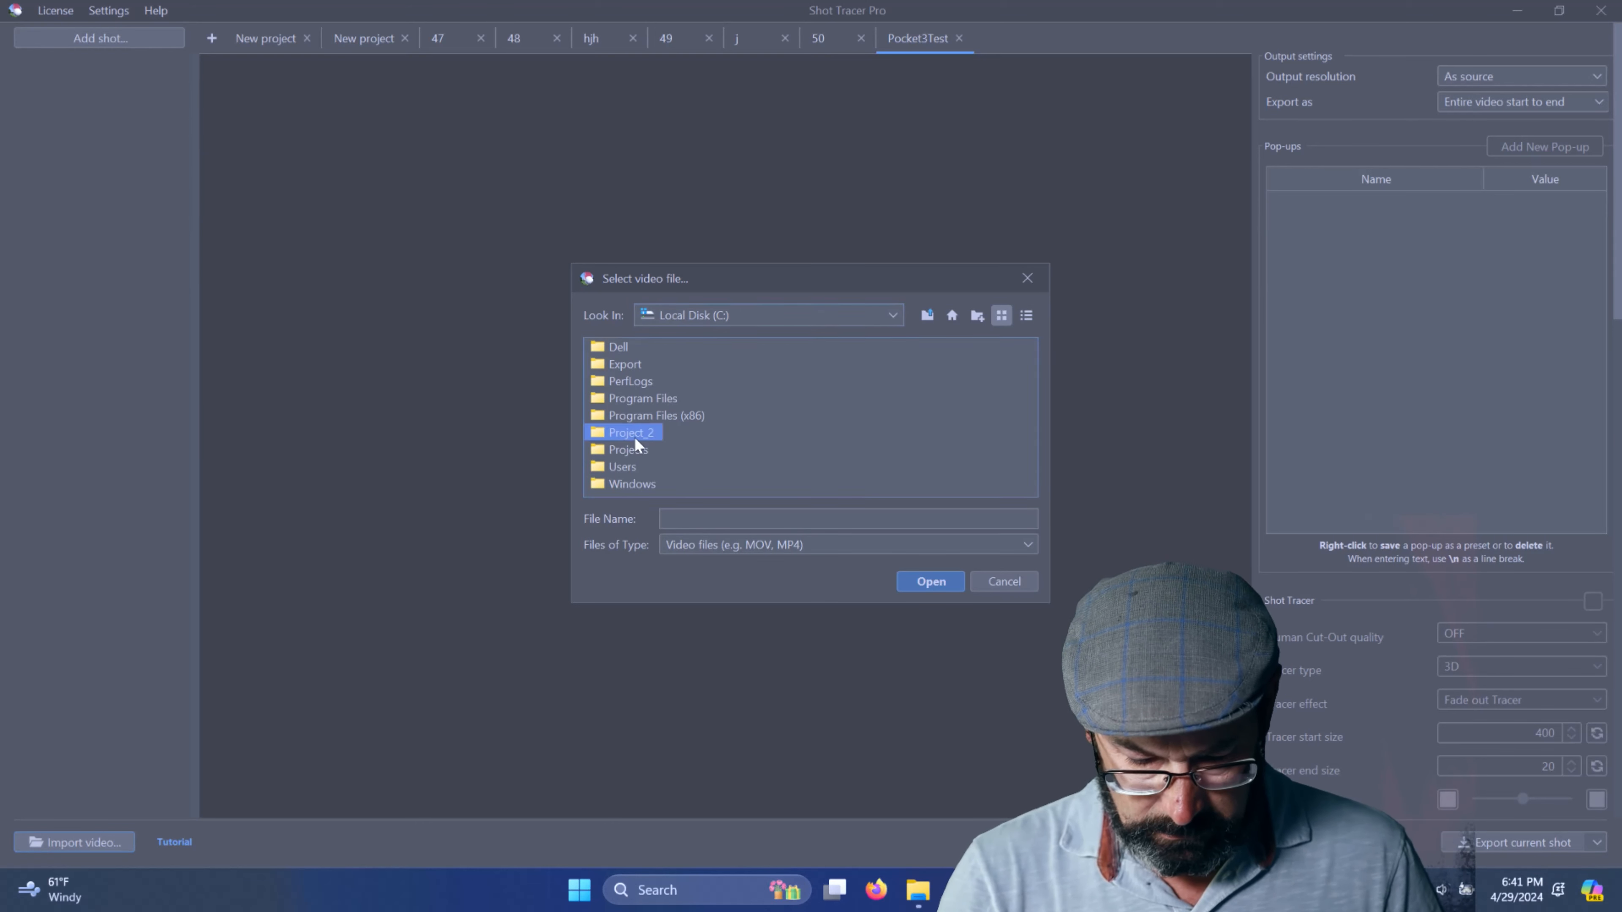
pyautogui.doubleClick(652, 348)
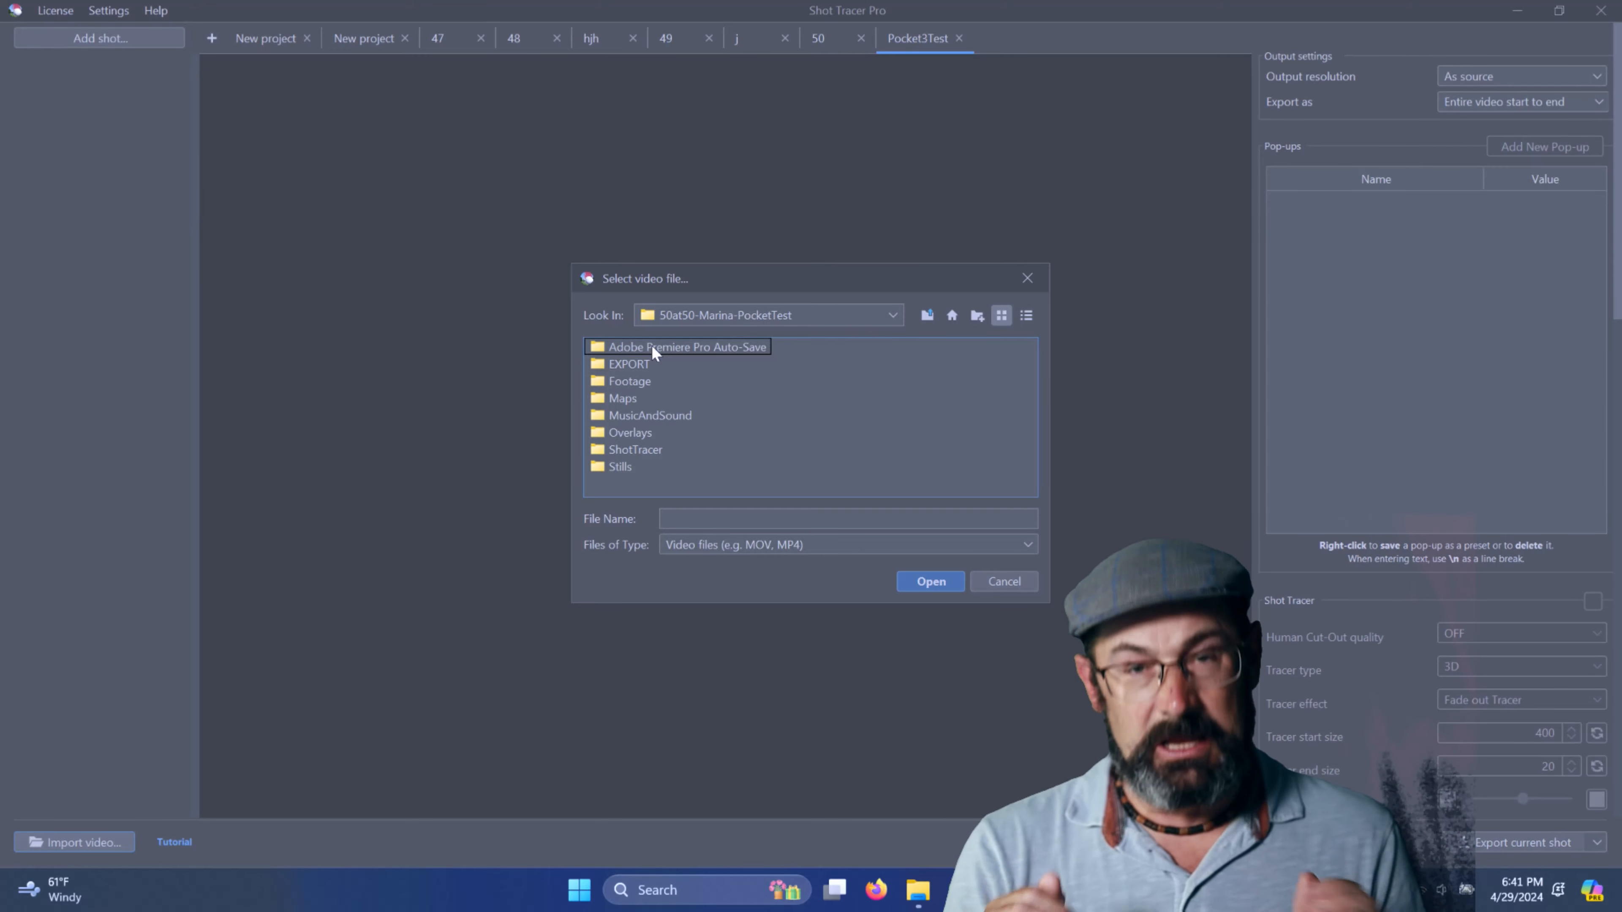
pyautogui.doubleClick(650, 449)
pyautogui.click(619, 347)
pyautogui.click(931, 581)
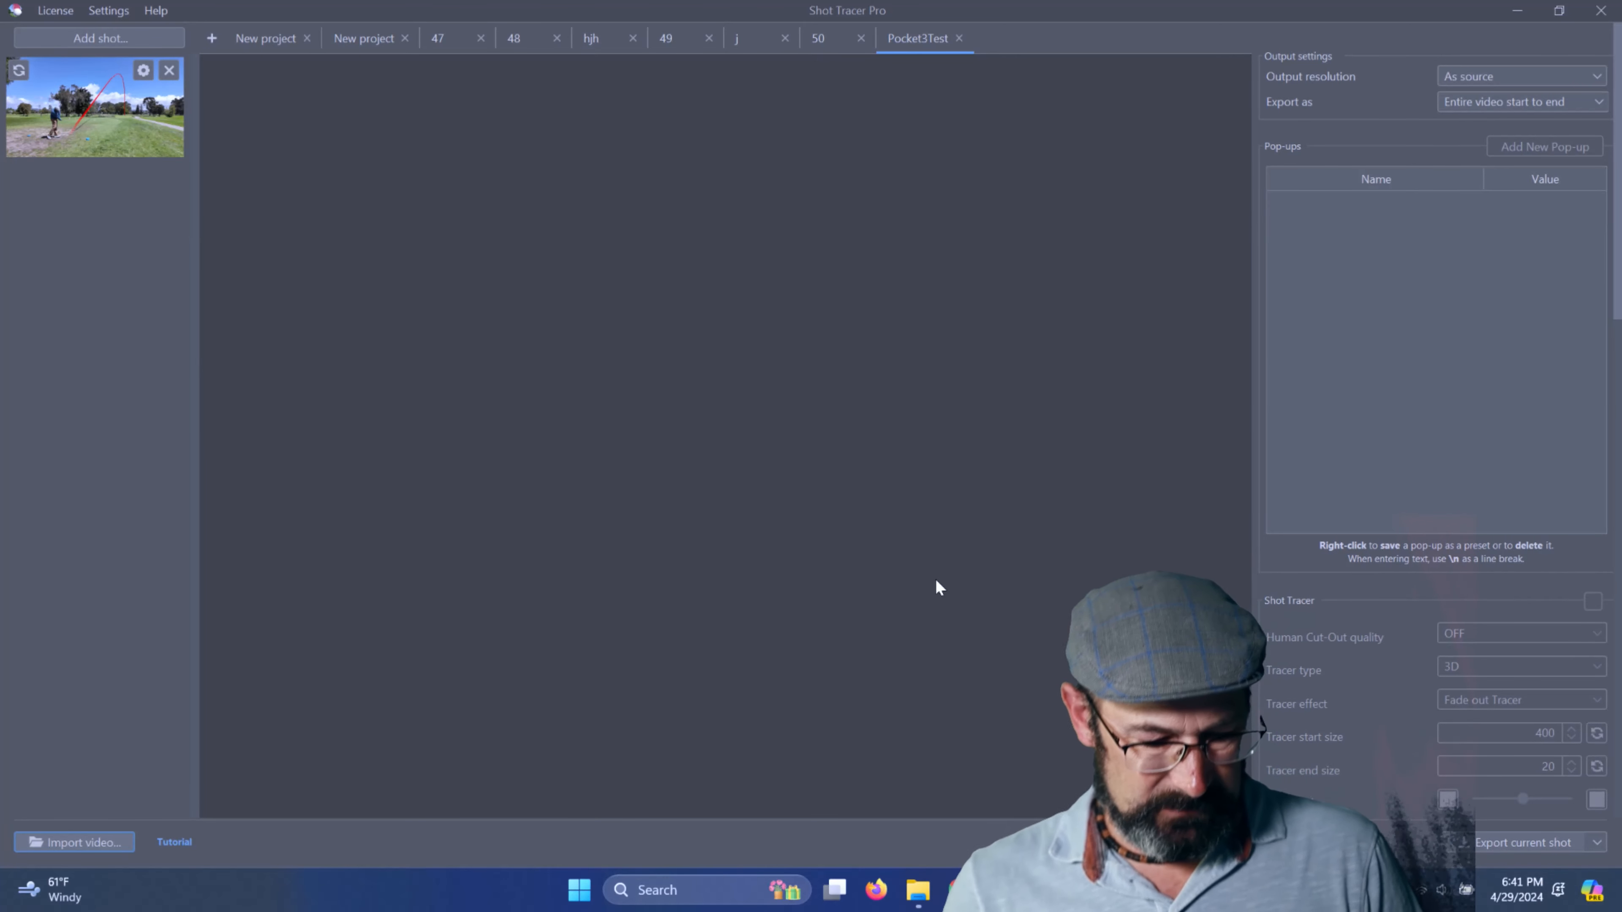
# - Open the imported 01-1 shot and play back its automatically generated ball trace
pyautogui.click(93, 121)
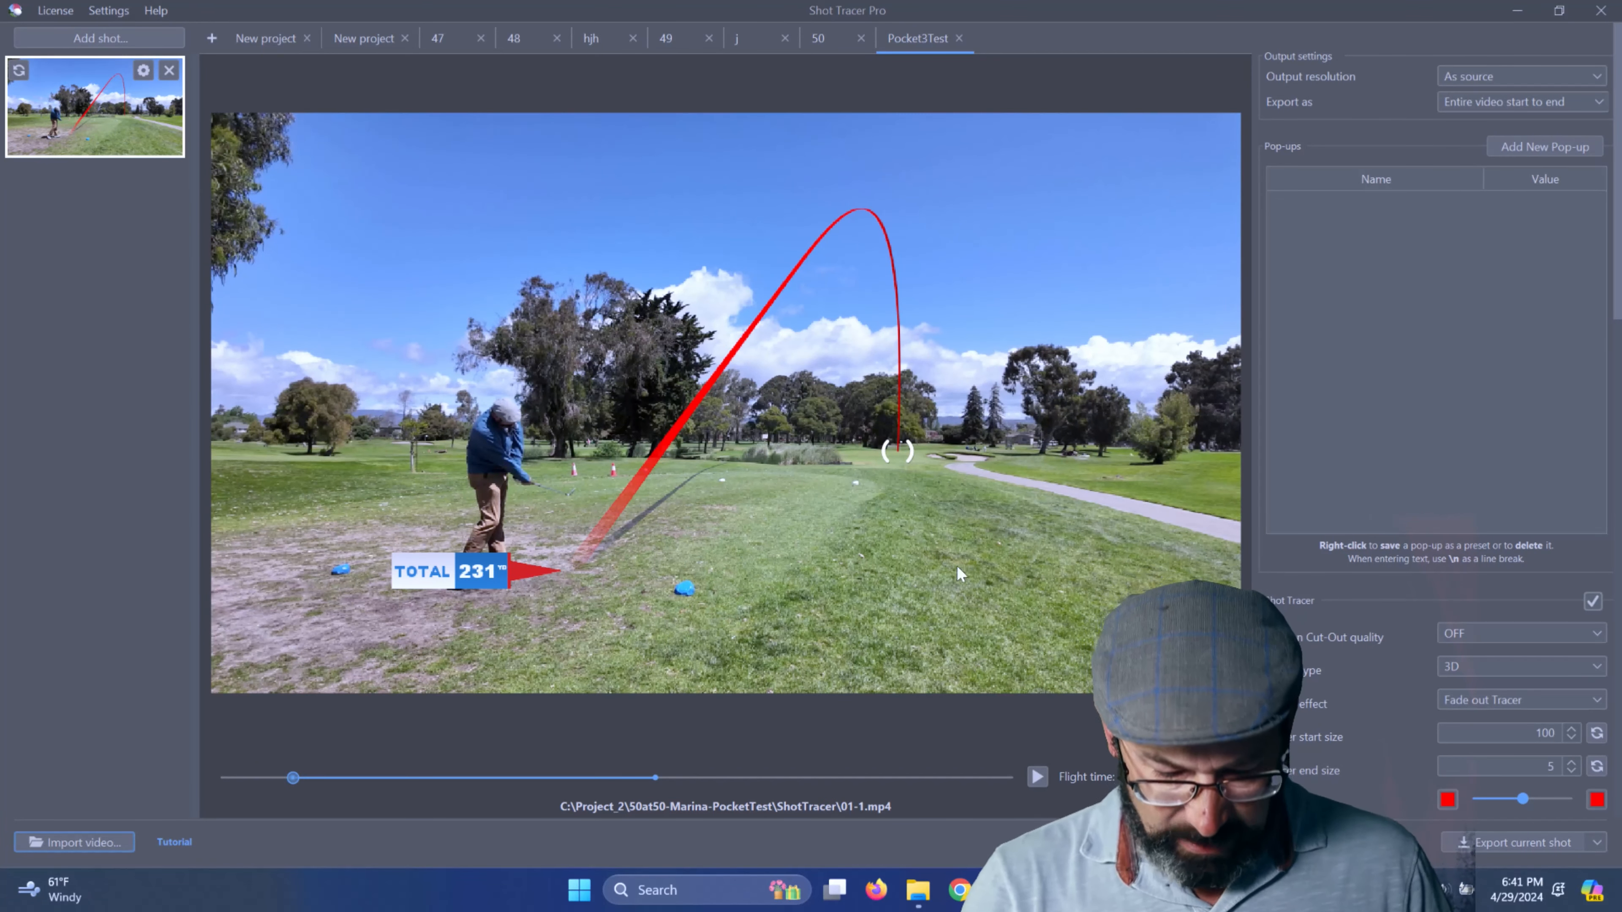
pyautogui.click(1037, 778)
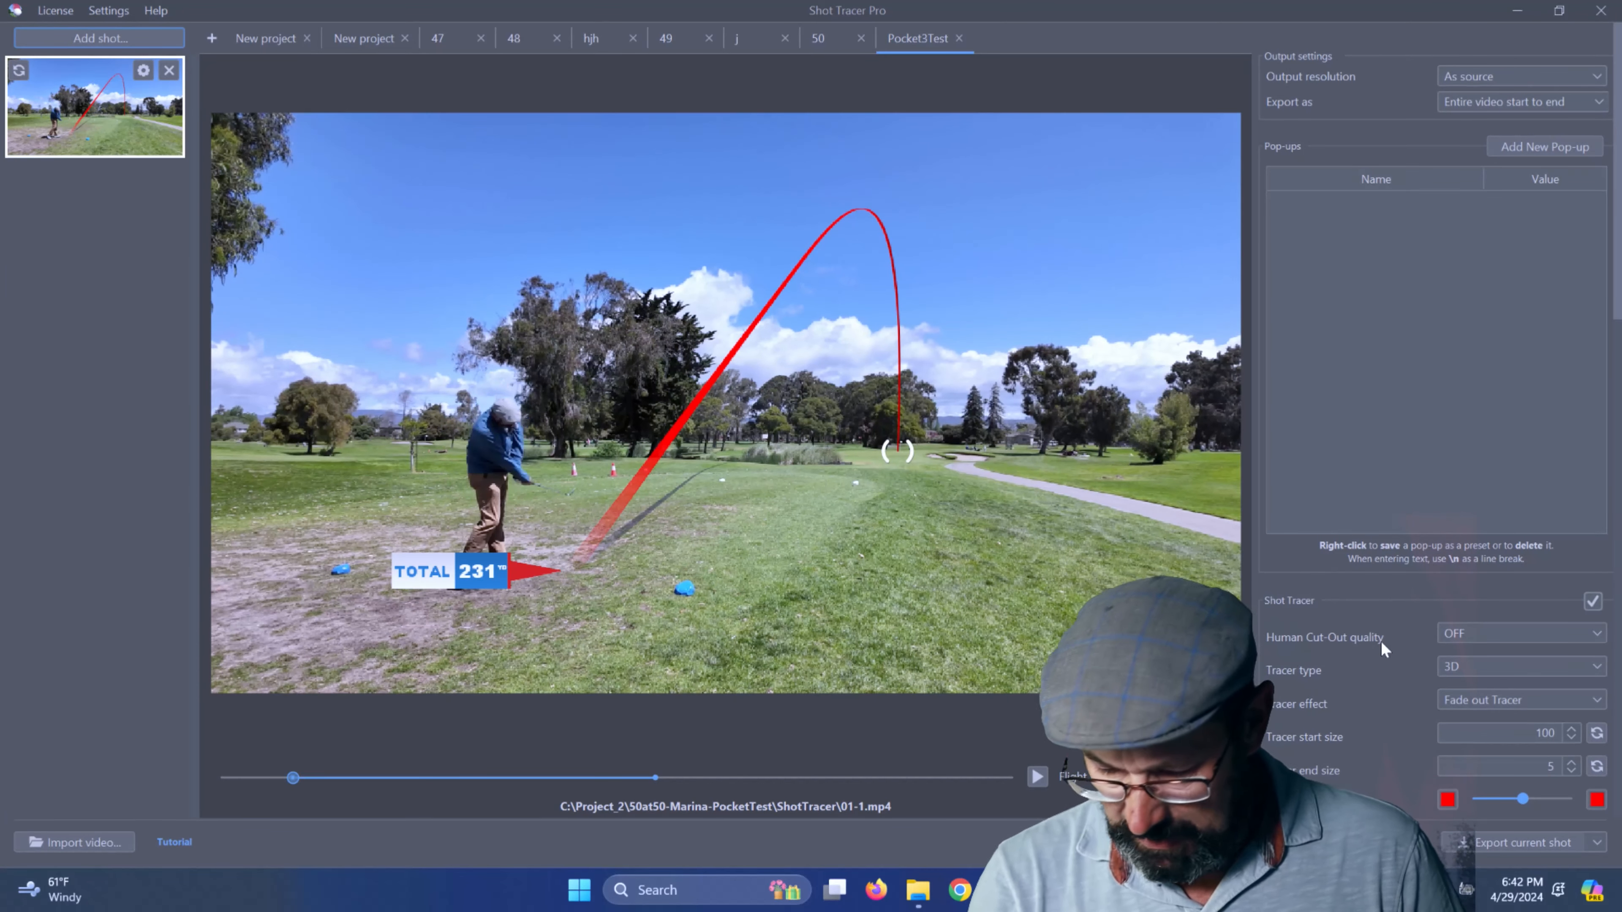
# - Place the distance label on the ball's right side and shift the tracer's landing point slightly to the right
pyautogui.scroll(-3, 1496, 700)
pyautogui.scroll(-6, 1496, 700)
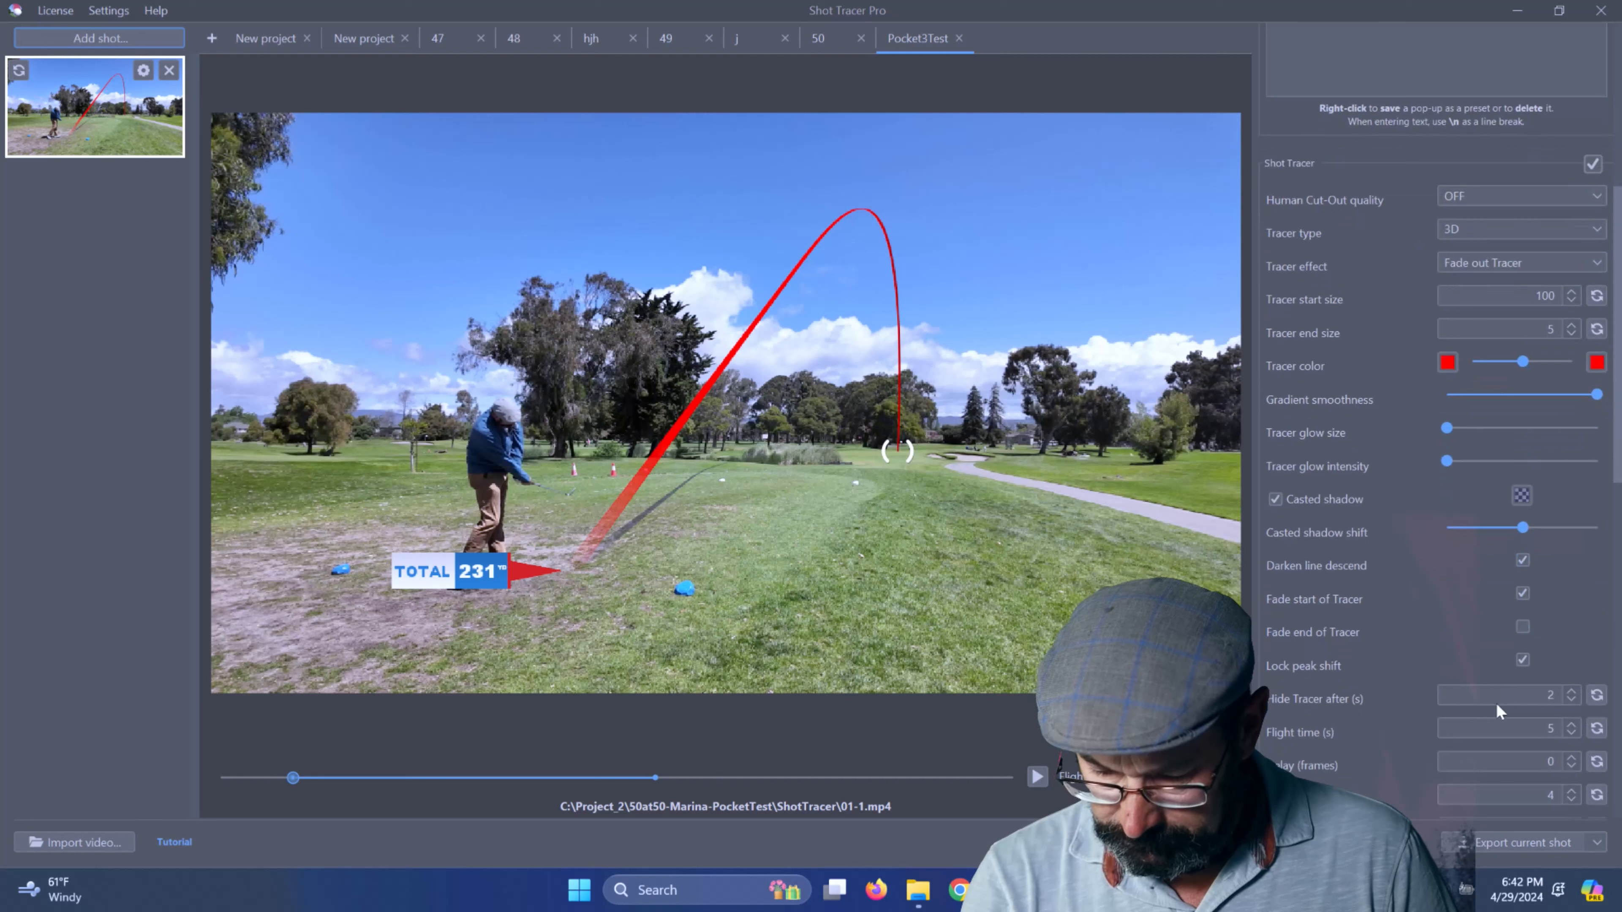
pyautogui.scroll(-4, 1482, 688)
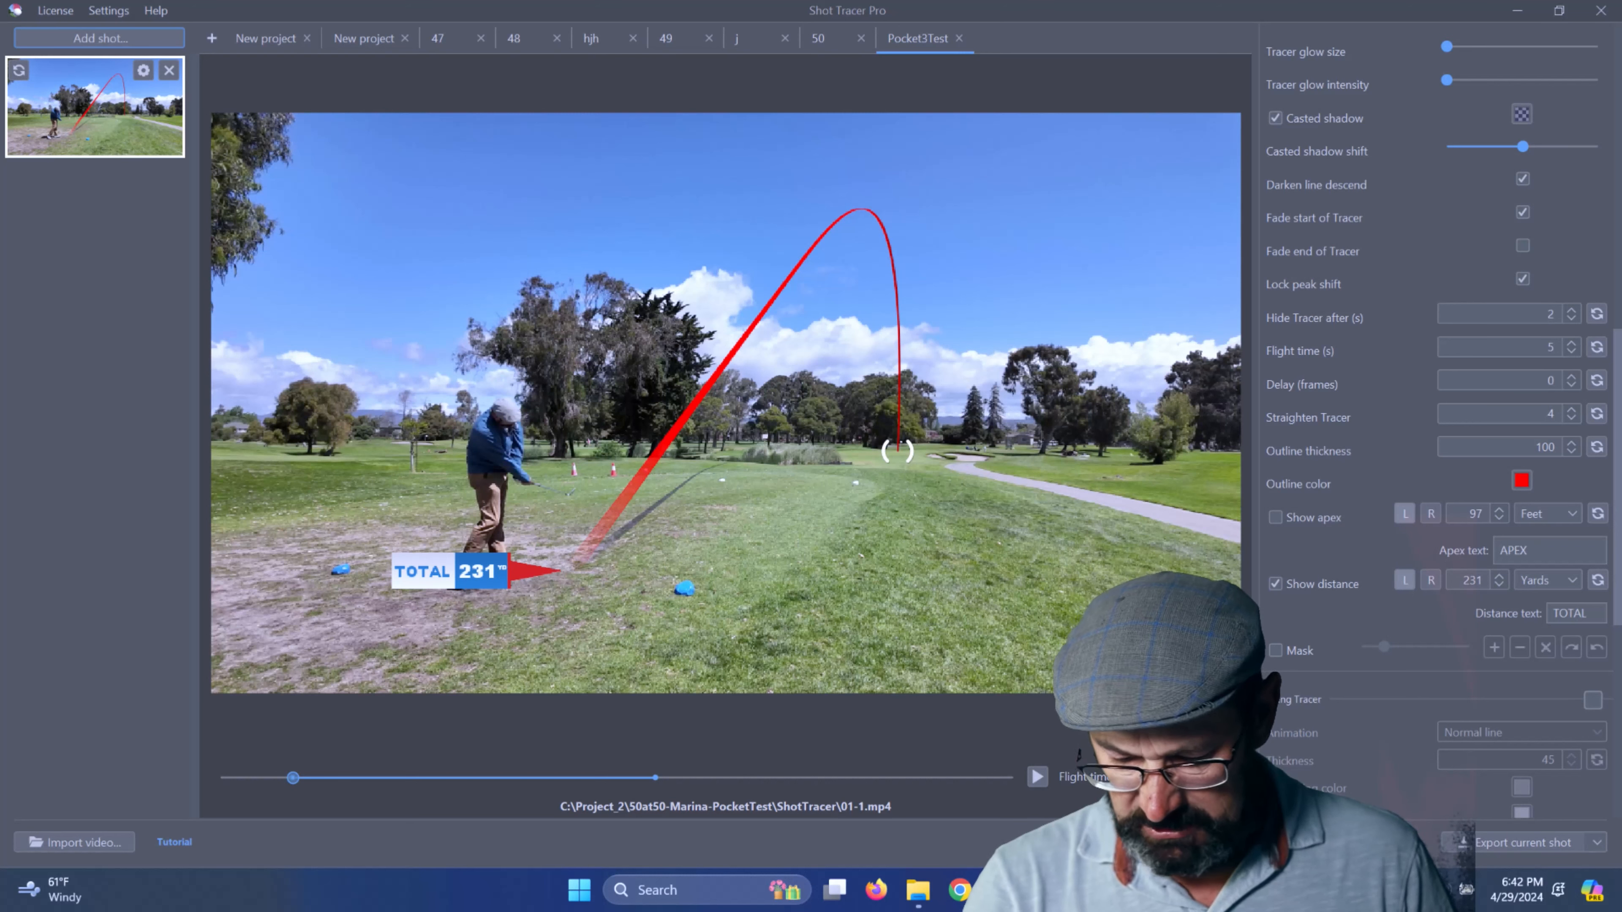
pyautogui.click(1425, 584)
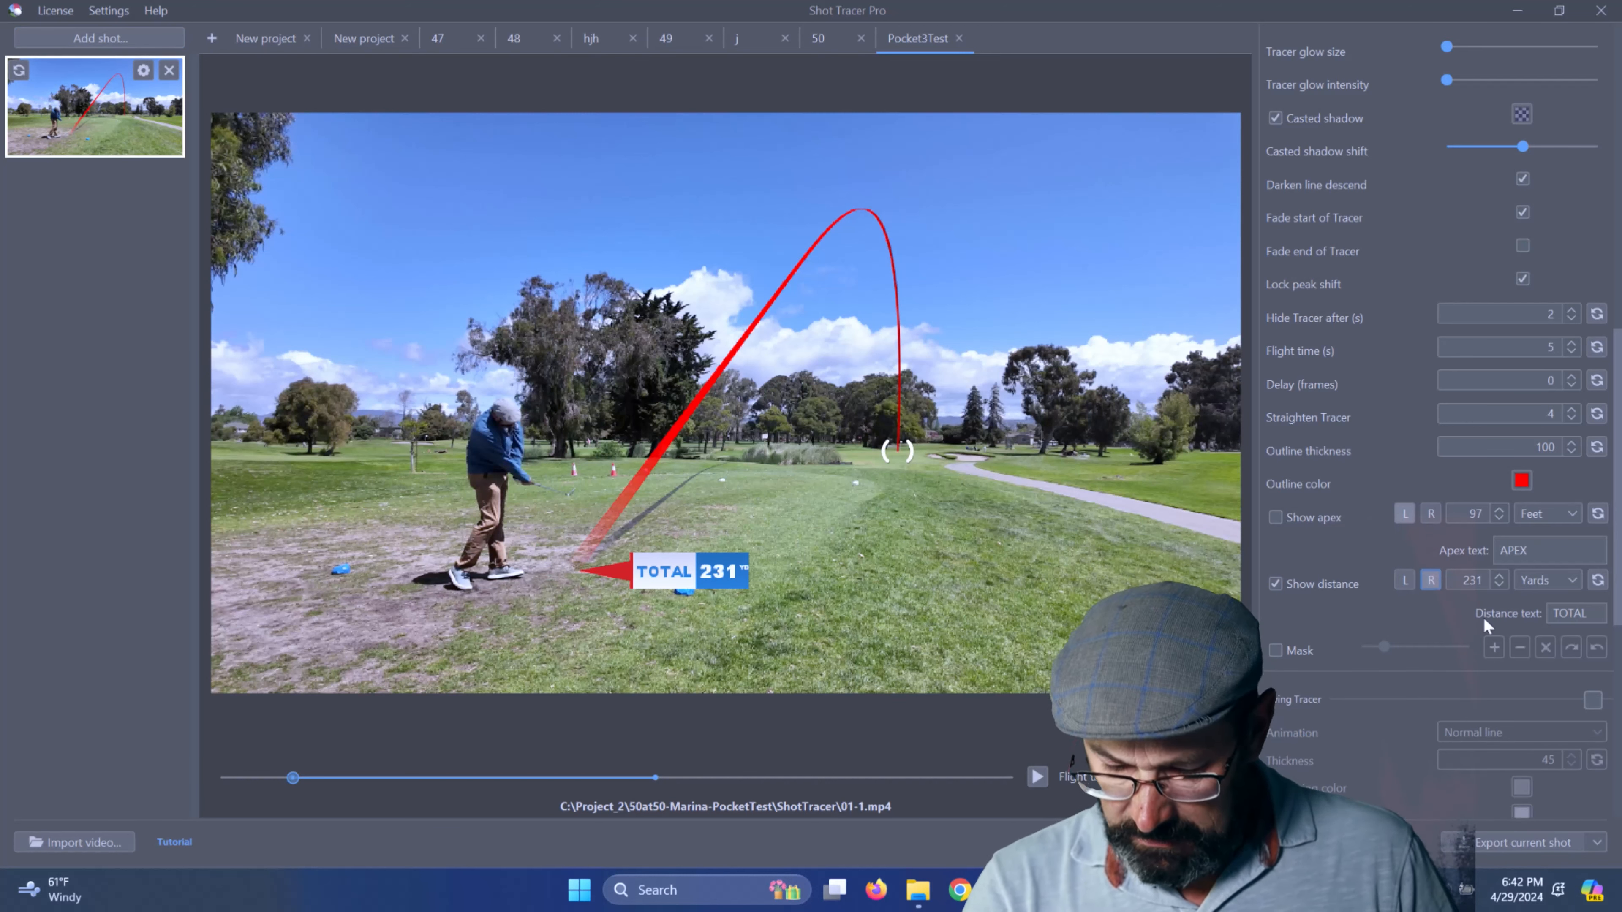
pyautogui.click(897, 453)
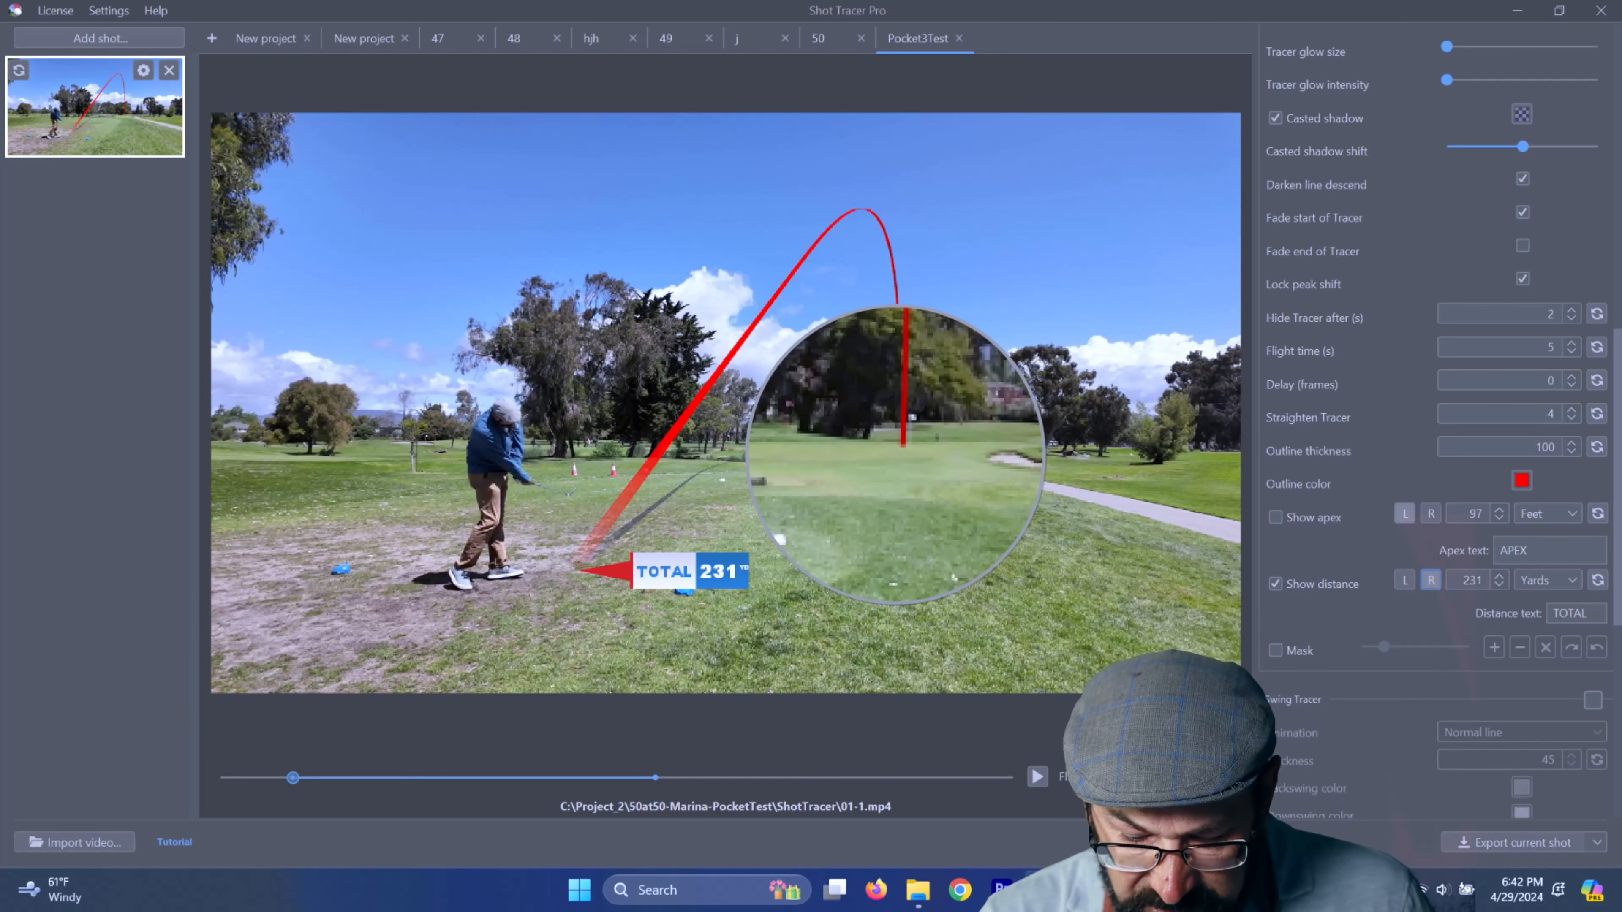
pyautogui.moveTo(896, 454); pyautogui.dragTo(904, 453)
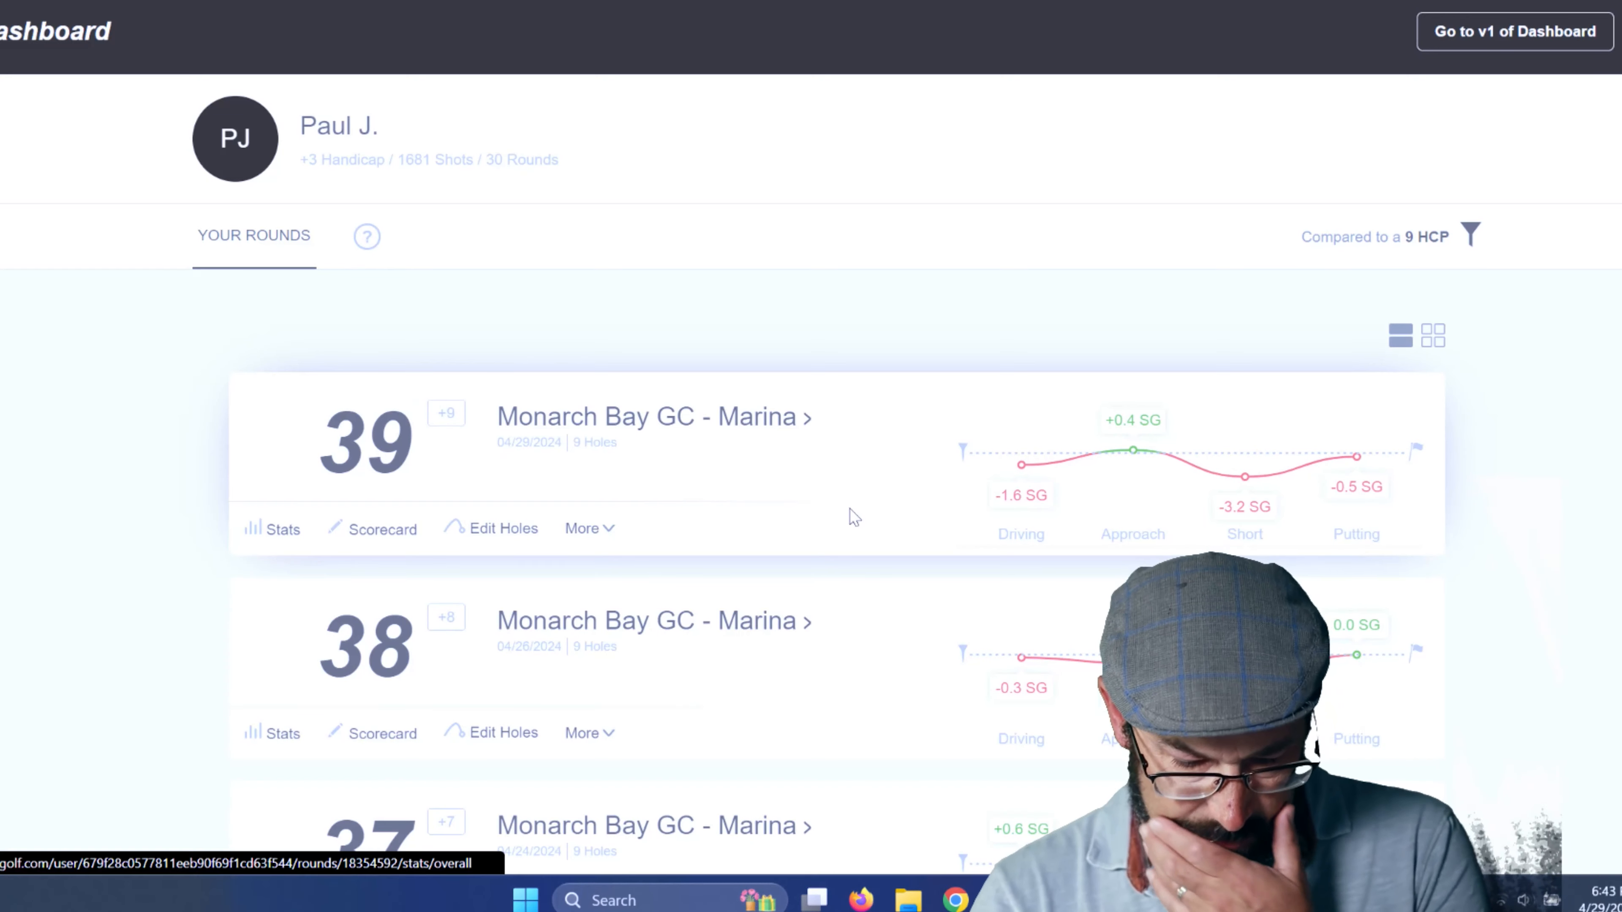
# - Switch to the golf stats dashboard in the browser and open hole editing for the 04/24/2024 Monarch Bay GC - Marina round
pyautogui.scroll(-4, 830, 511)
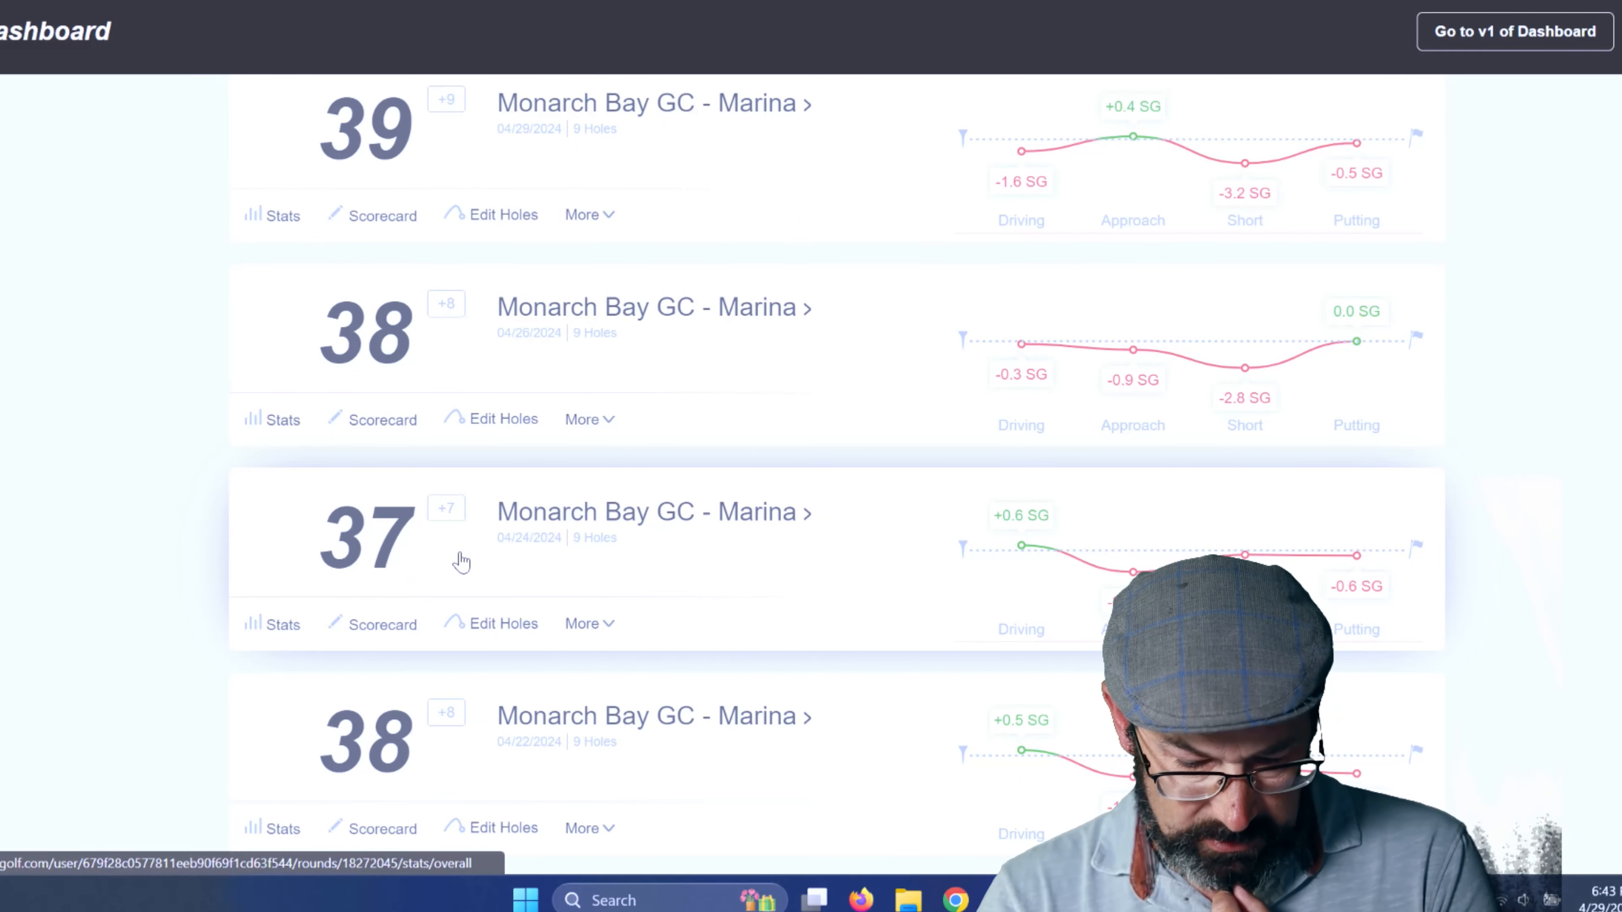
pyautogui.click(507, 623)
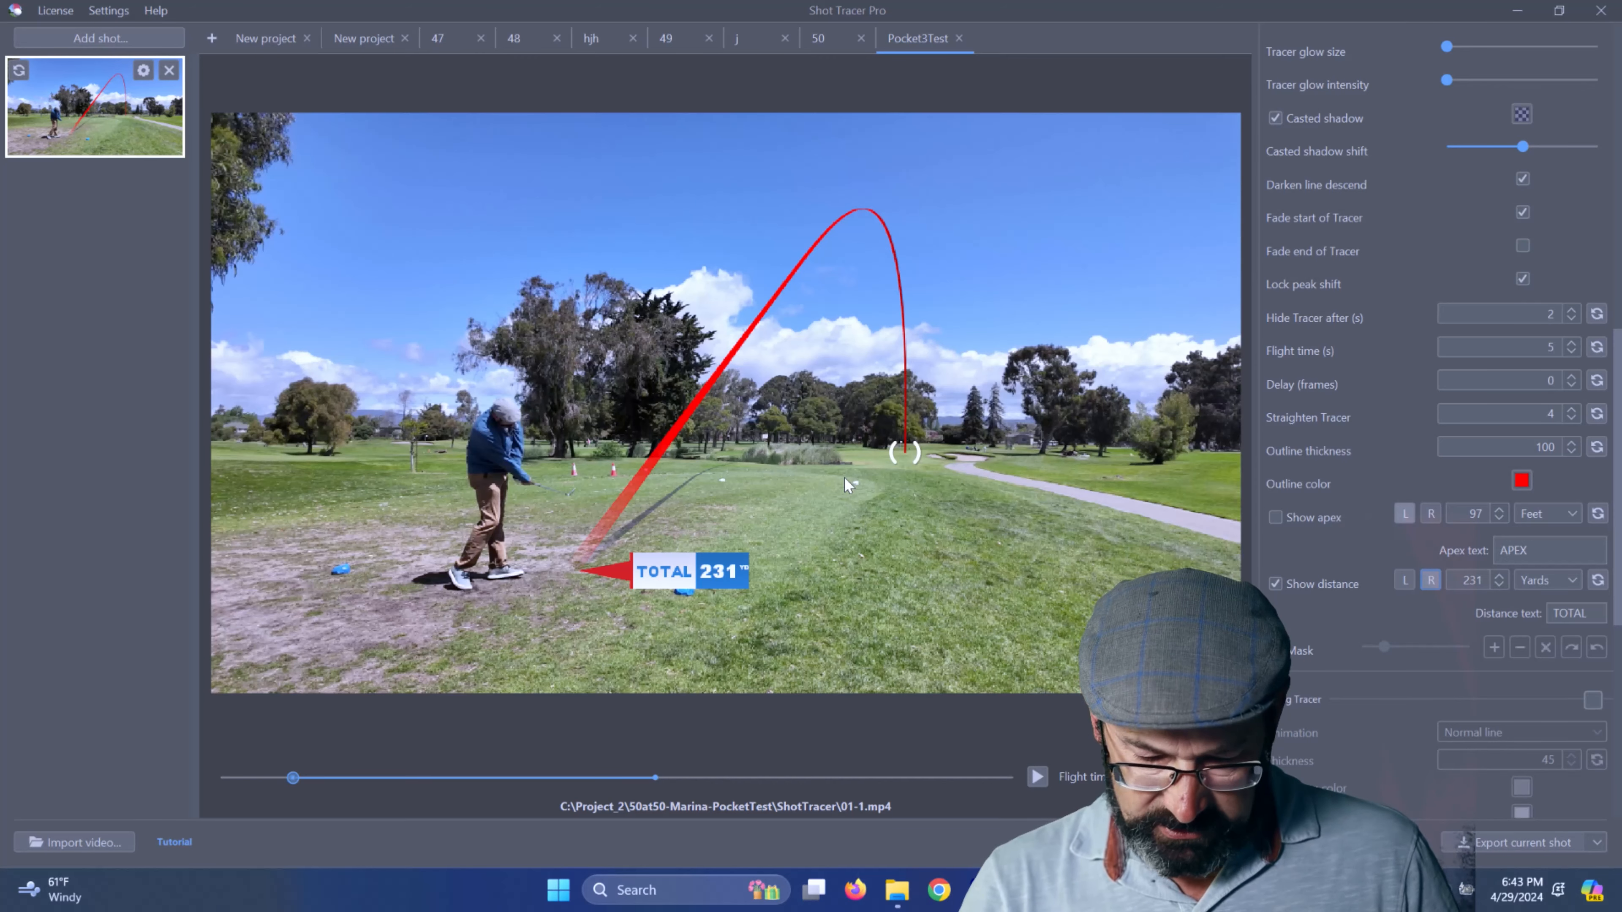
# - Return to Shot Tracer Pro, set the displayed total distance to 114 yards and play back the trace
pyautogui.doubleClick(1471, 587)
pyautogui.write('224')
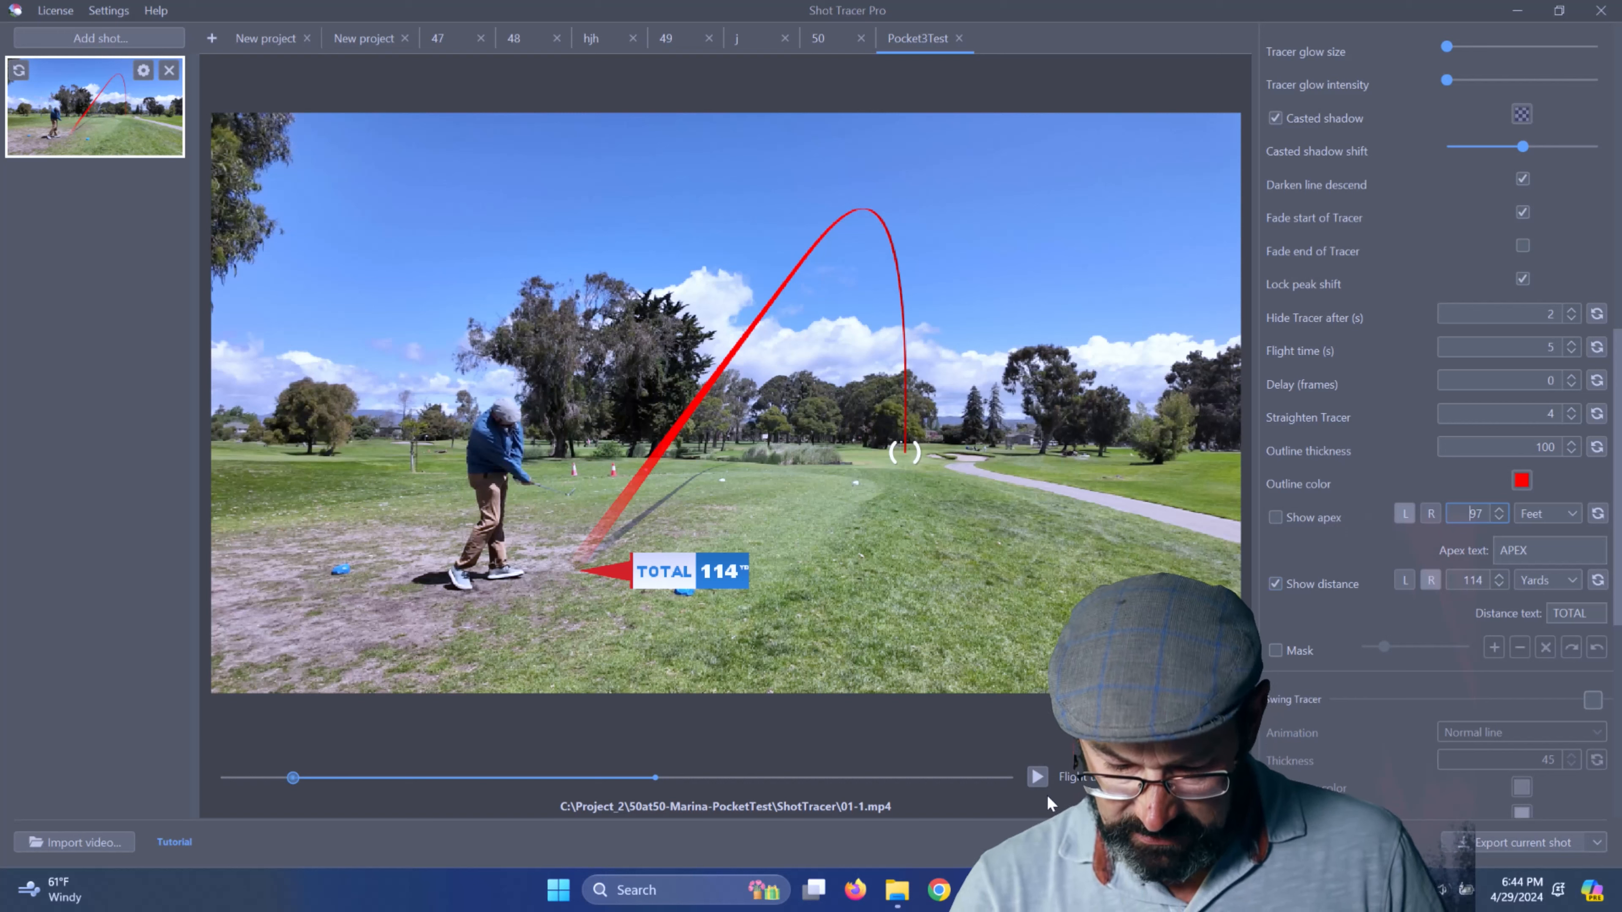
pyautogui.click(1037, 778)
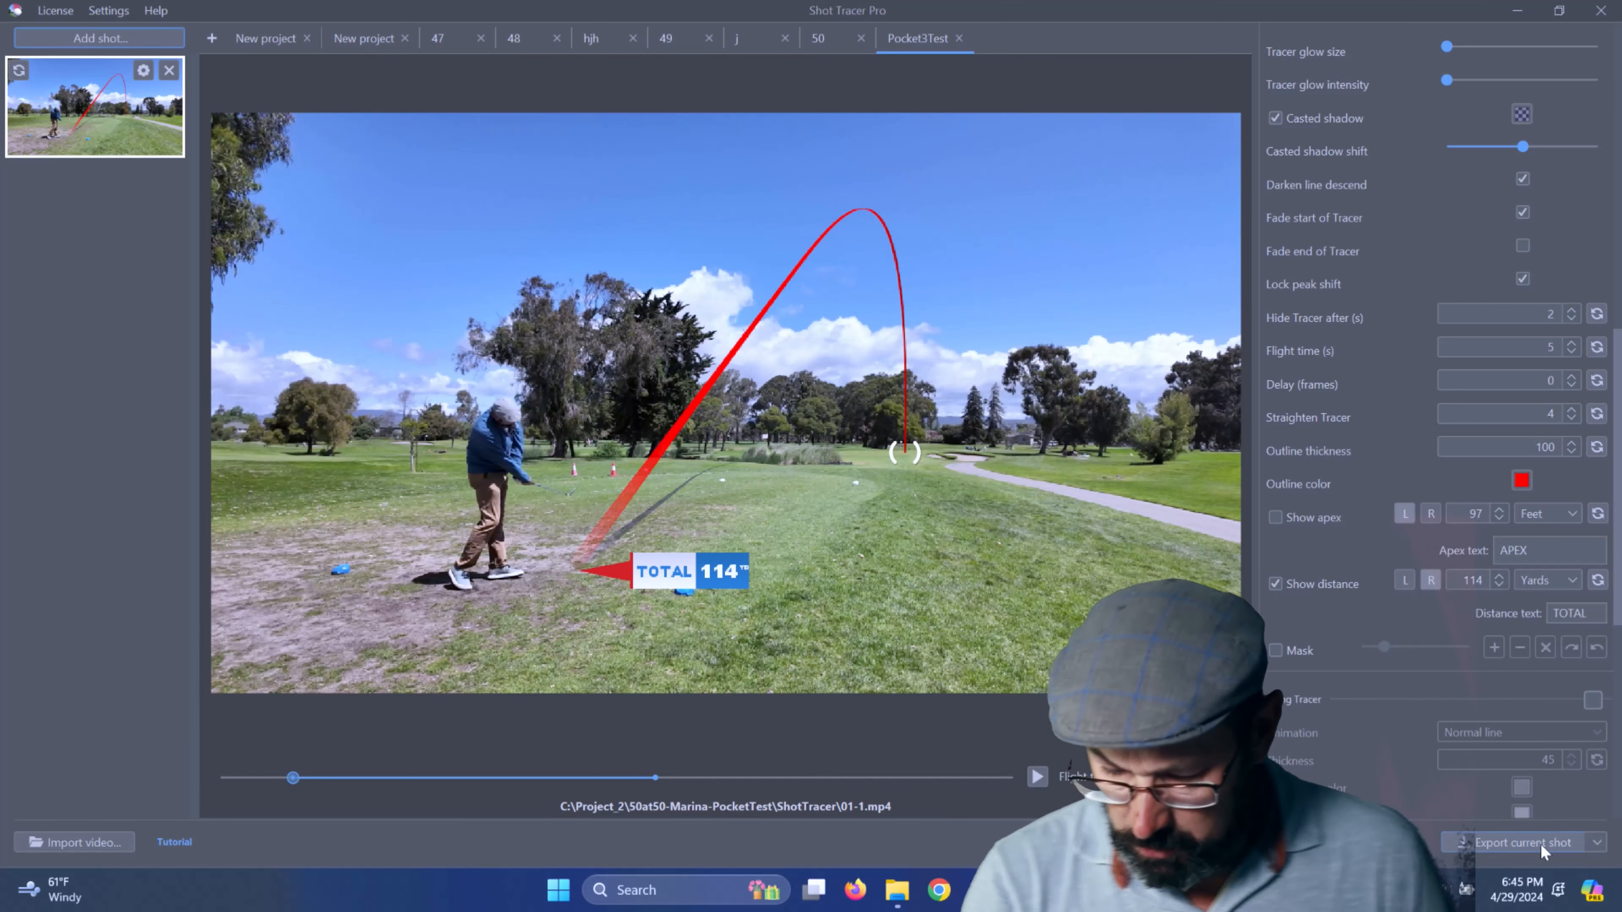
# - Set the output to export as the entire video from start to end
pyautogui.scroll(5, 1520, 497)
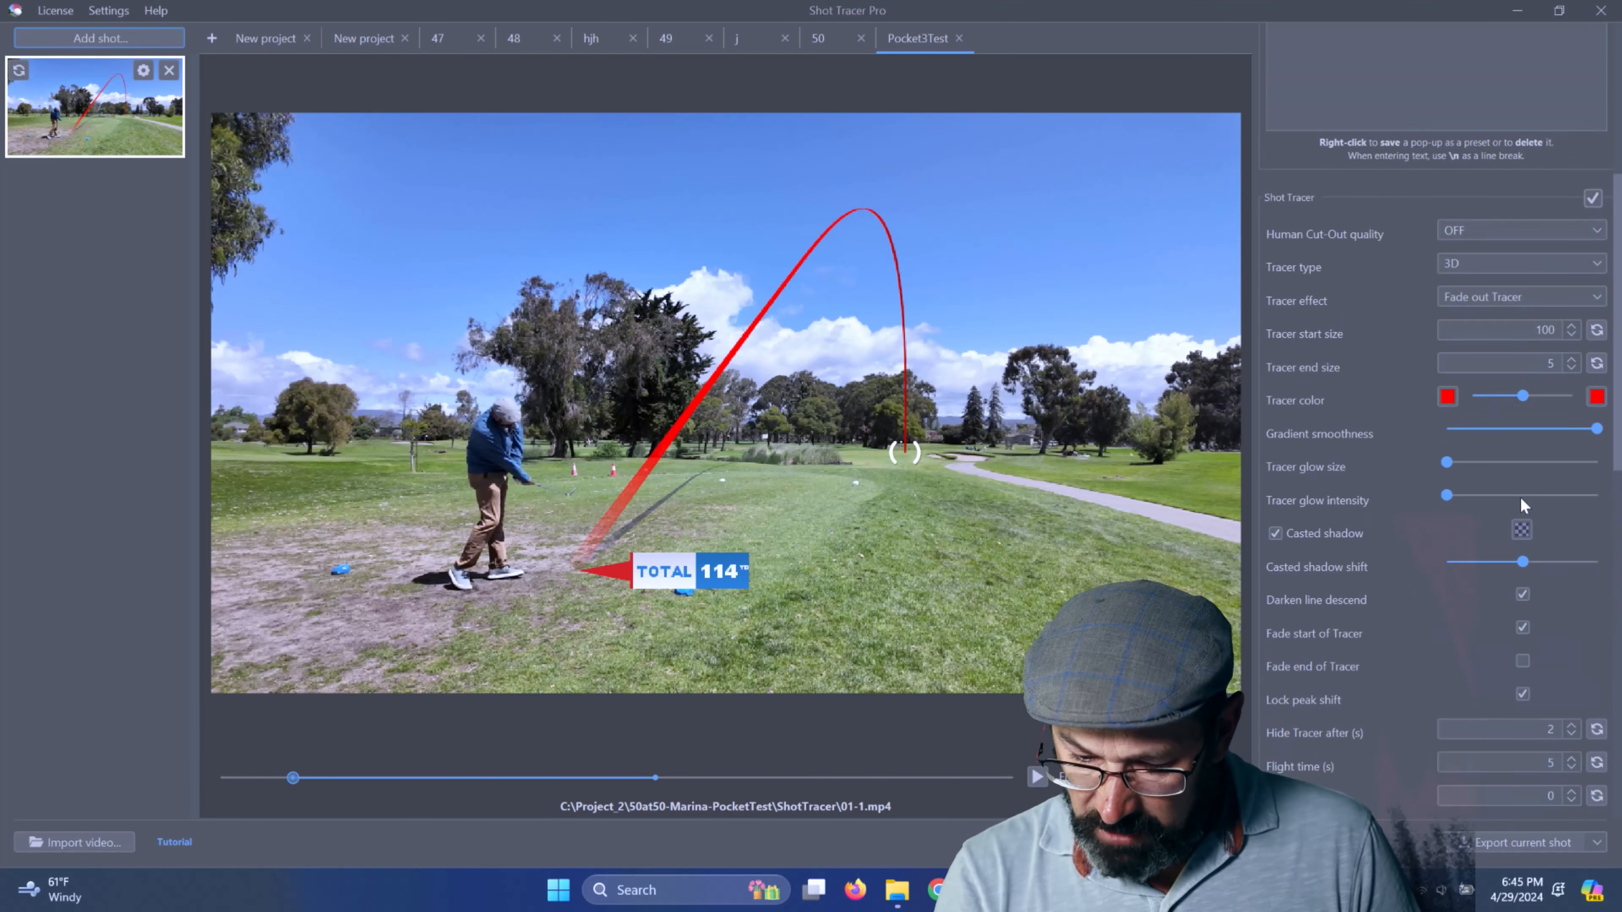
pyautogui.scroll(5, 1520, 499)
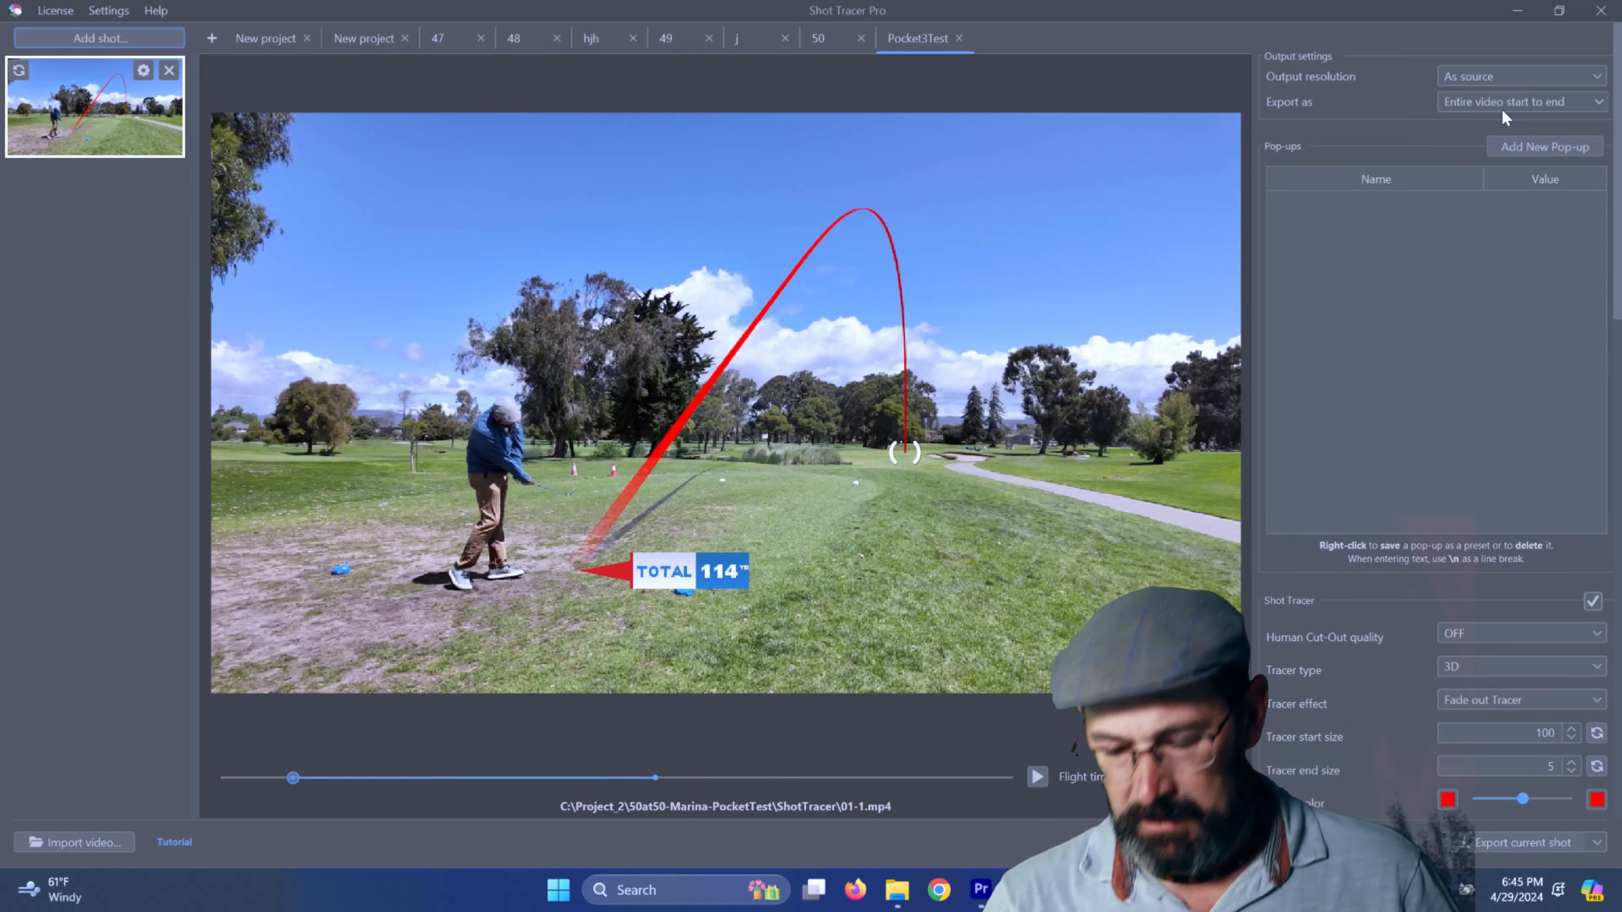
pyautogui.click(1594, 103)
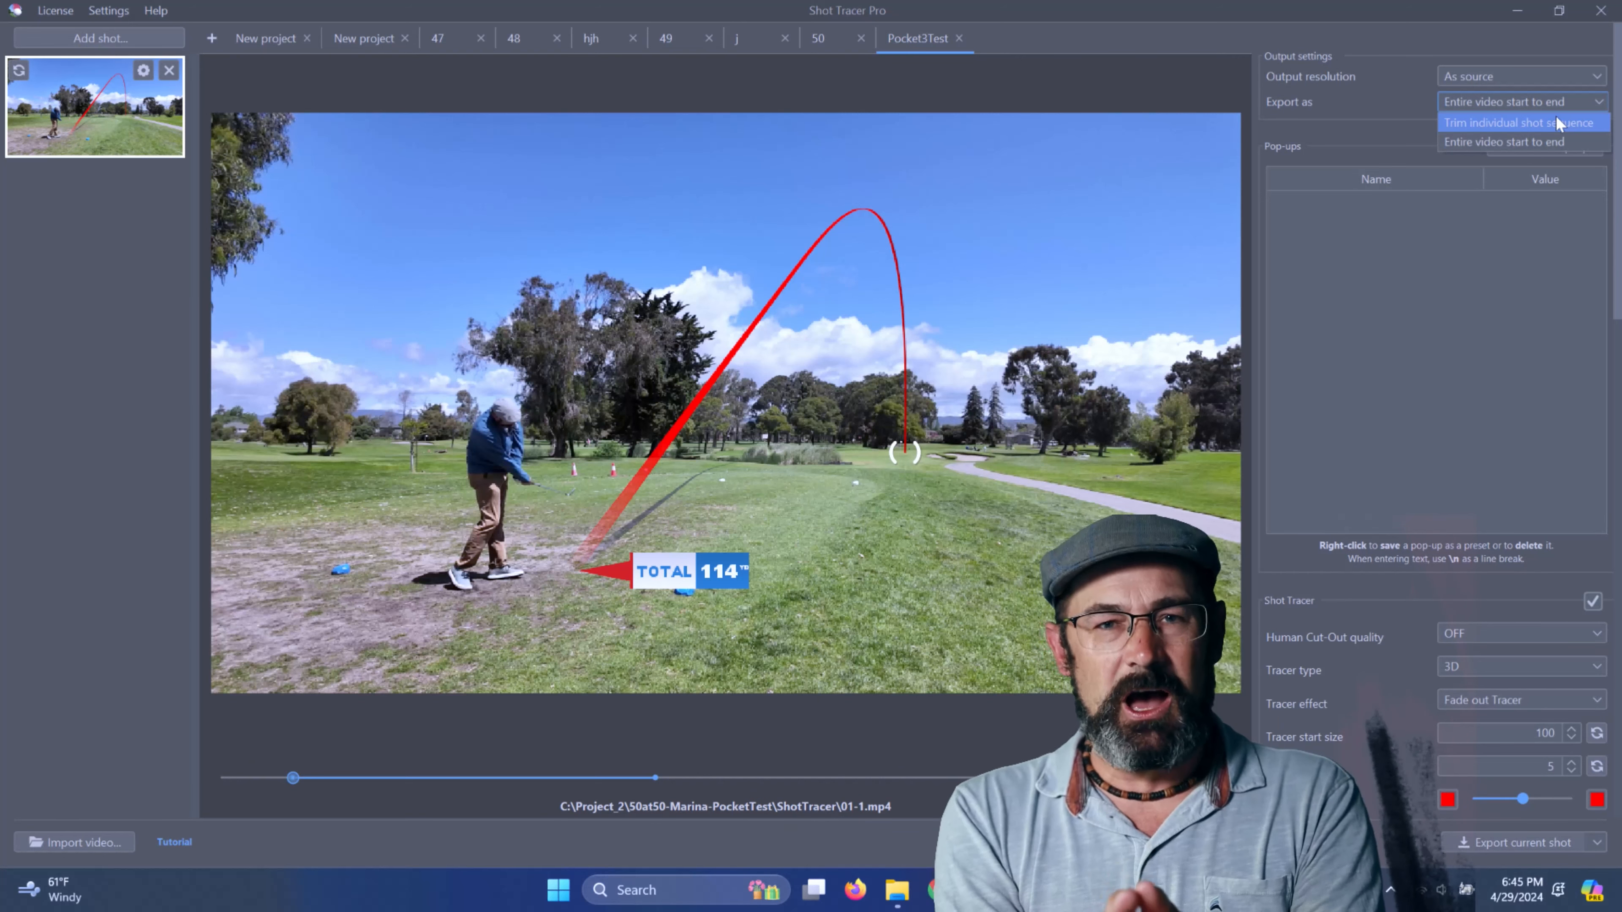
pyautogui.click(1540, 139)
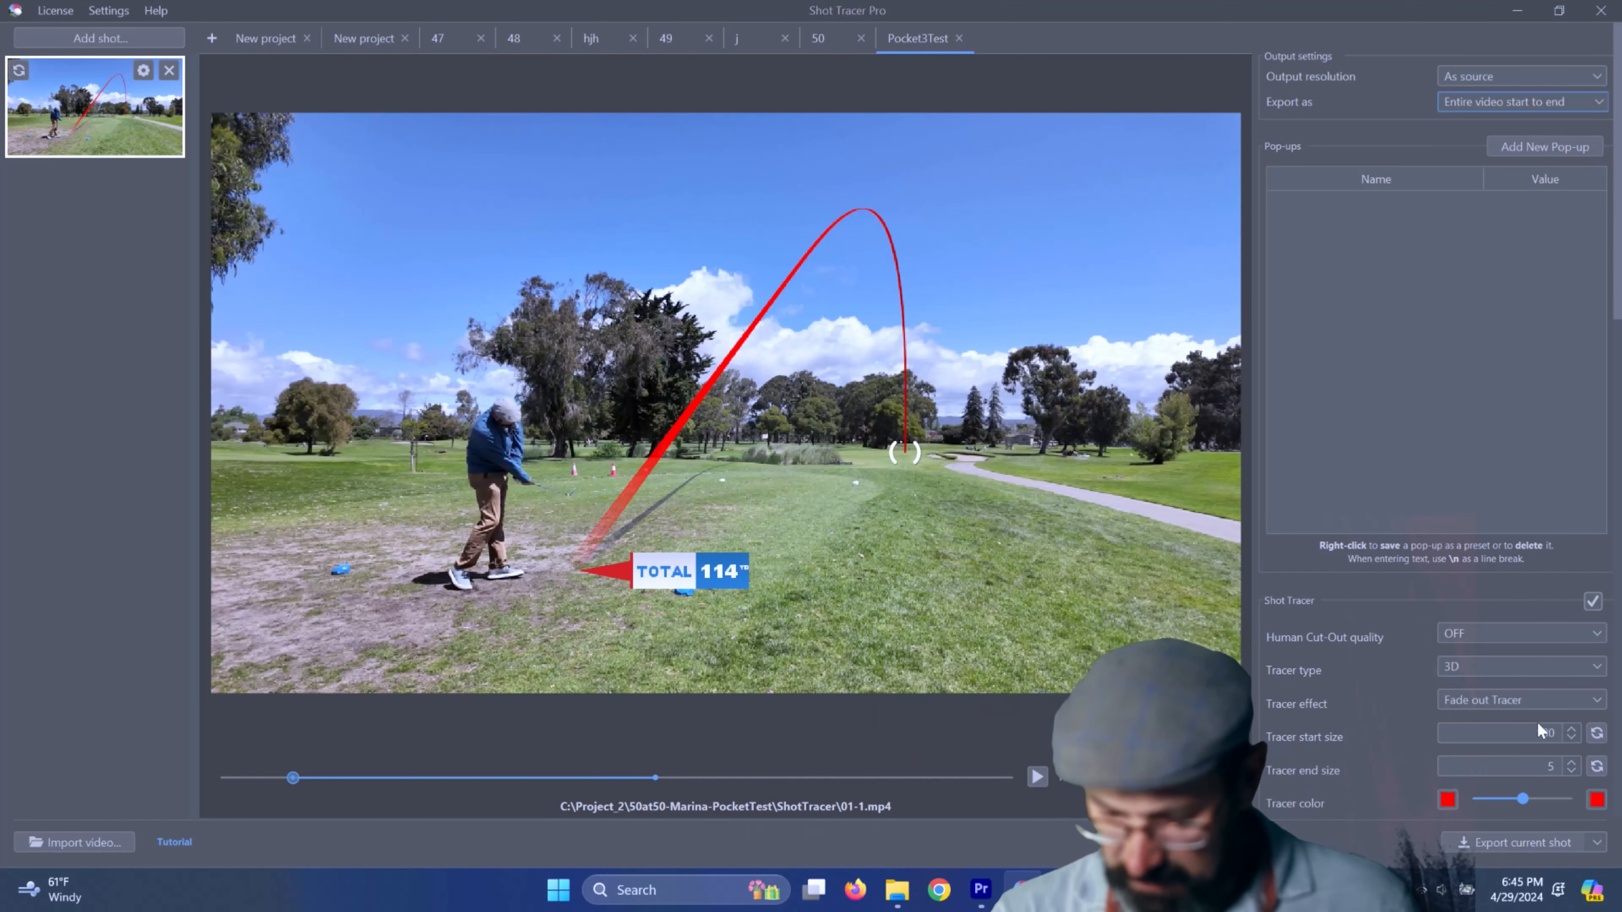
# - Export the current shot into the folder C:\Project_2\50at50-Marina-PocketTest\ShotTracer
pyautogui.click(1526, 843)
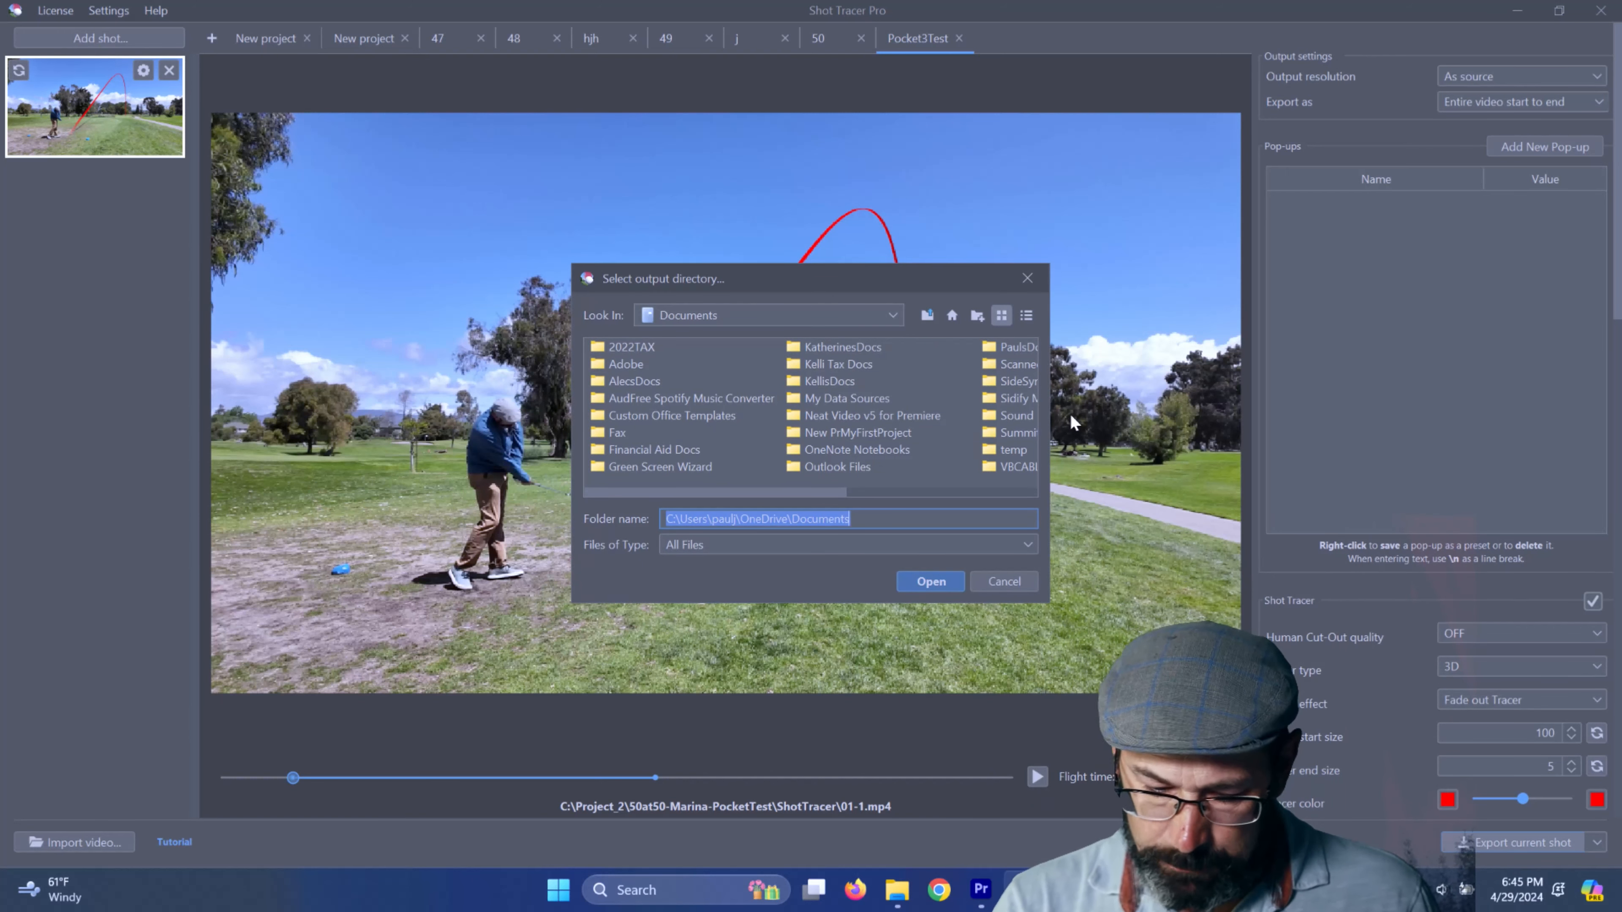
pyautogui.click(721, 323)
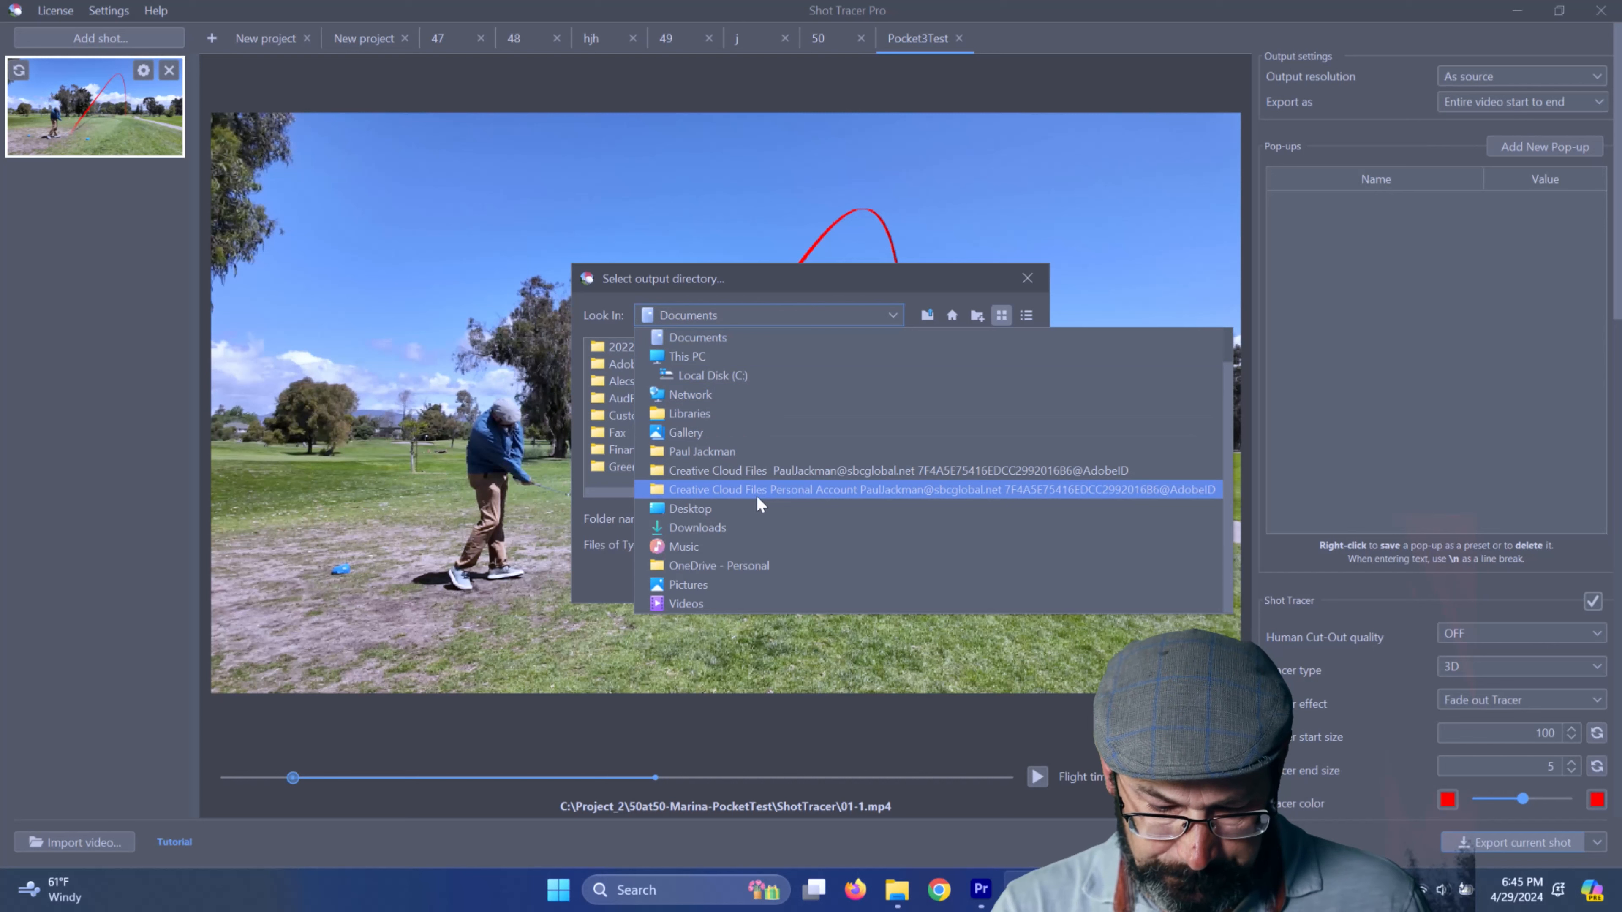
pyautogui.click(717, 374)
pyautogui.doubleClick(642, 432)
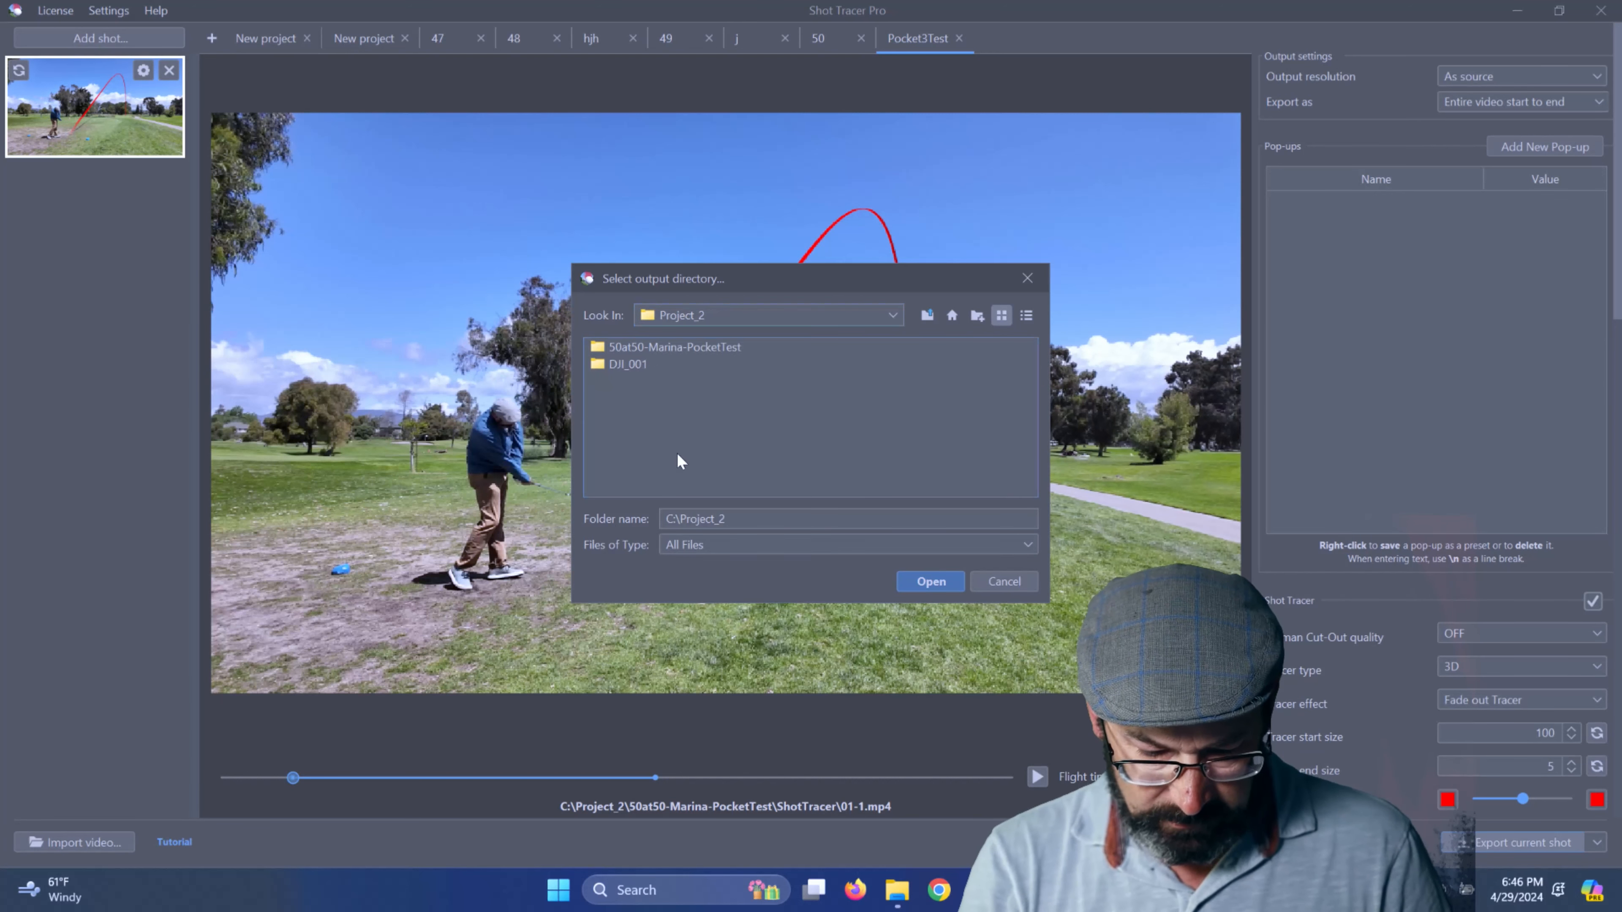
pyautogui.doubleClick(654, 348)
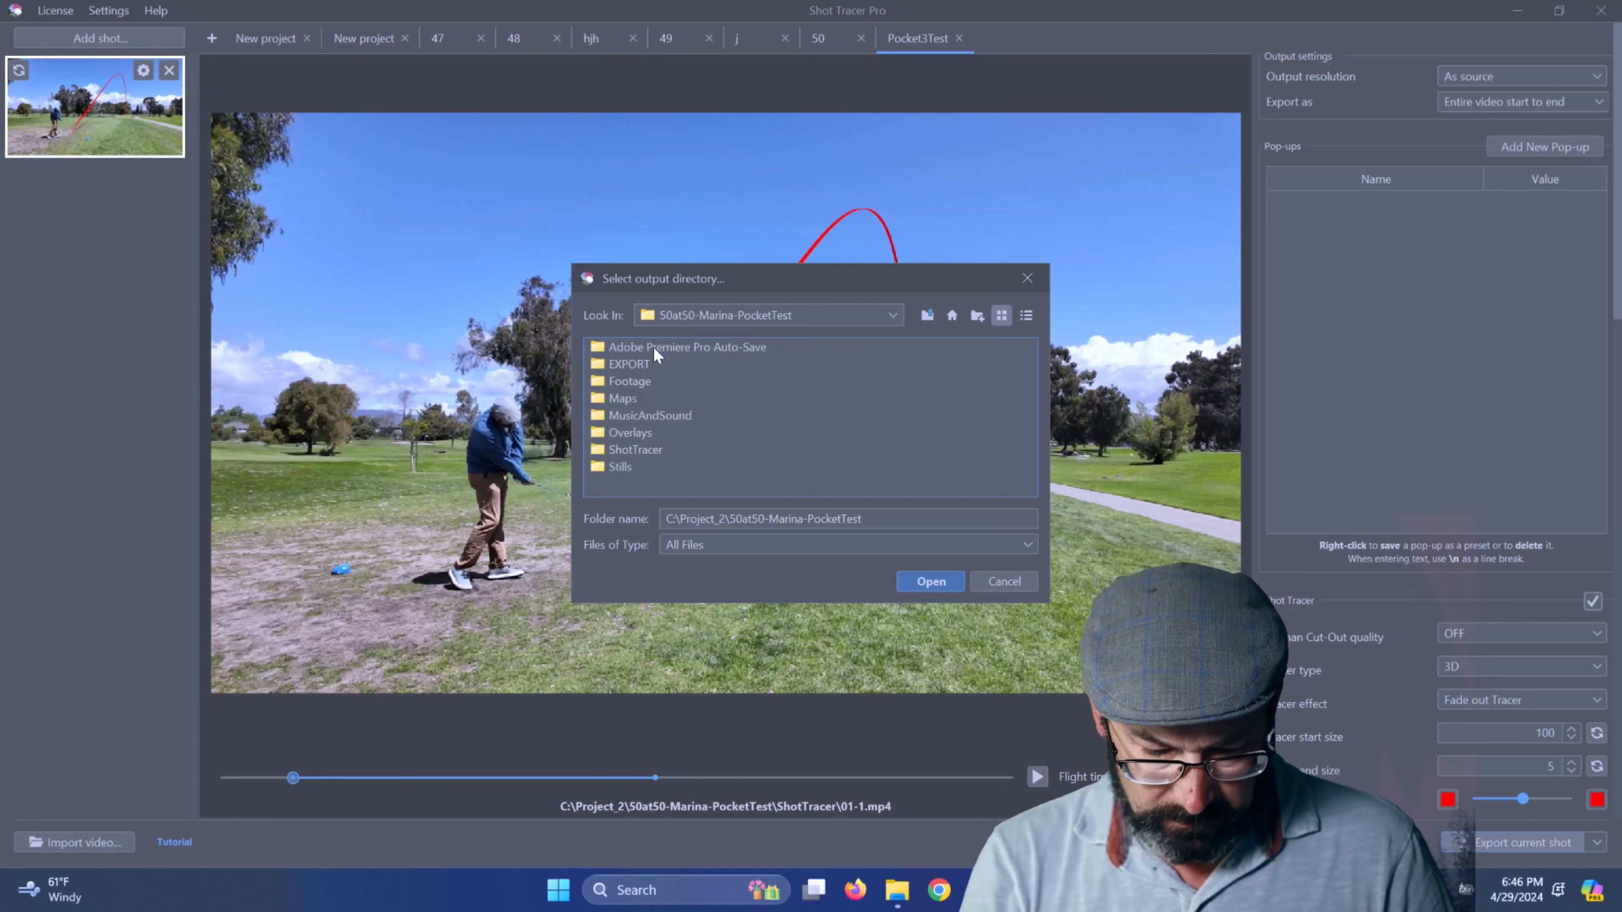
pyautogui.doubleClick(641, 451)
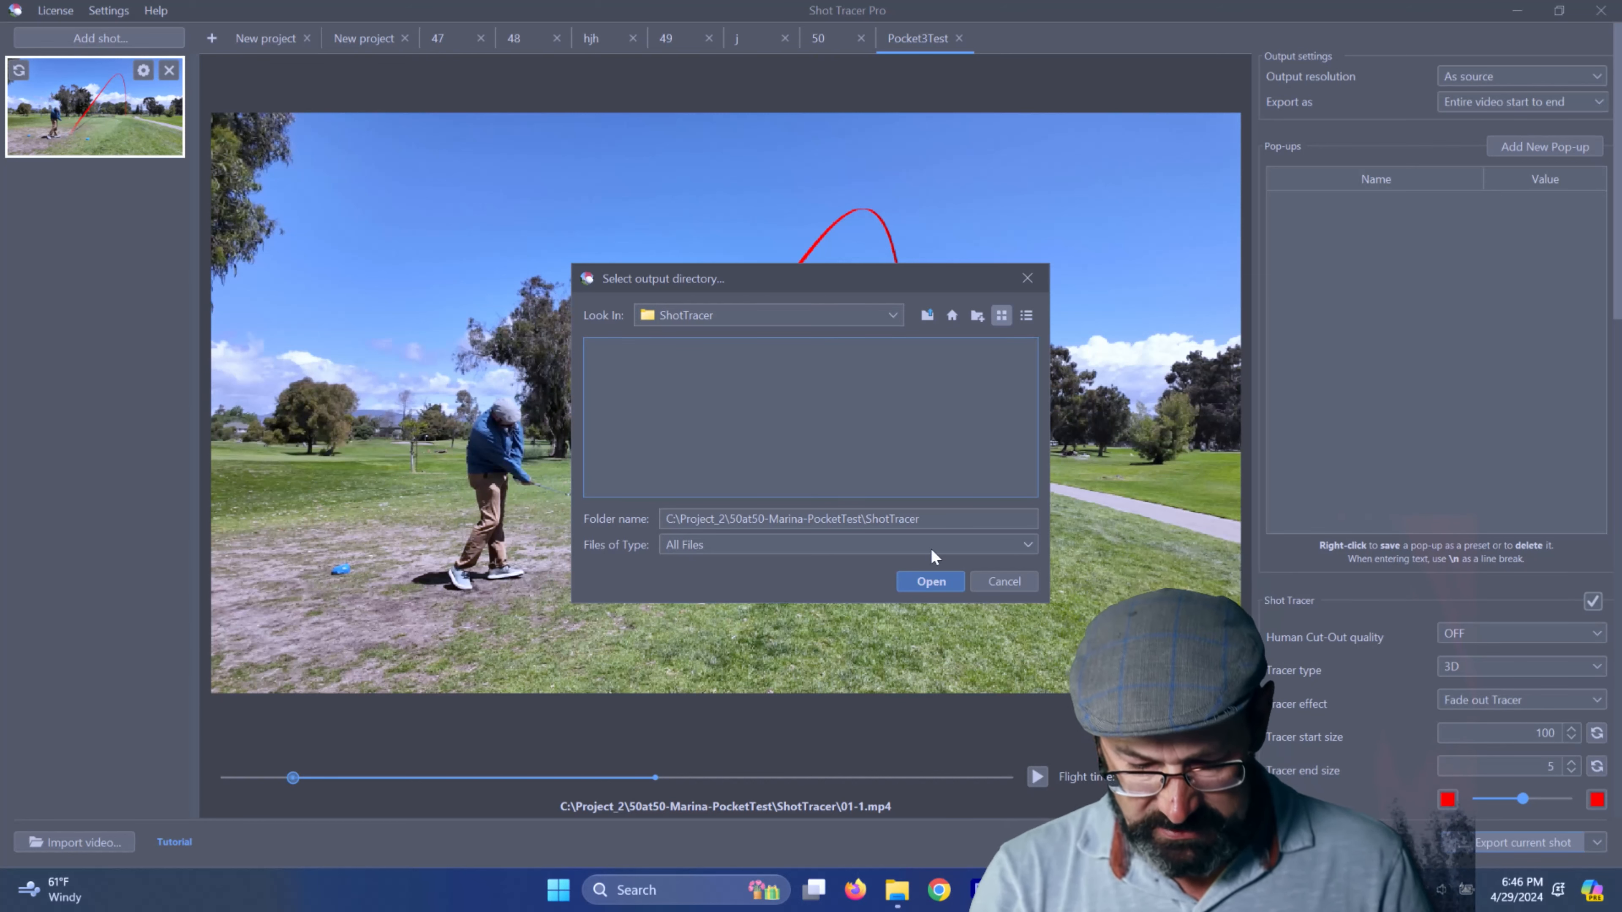
pyautogui.click(942, 587)
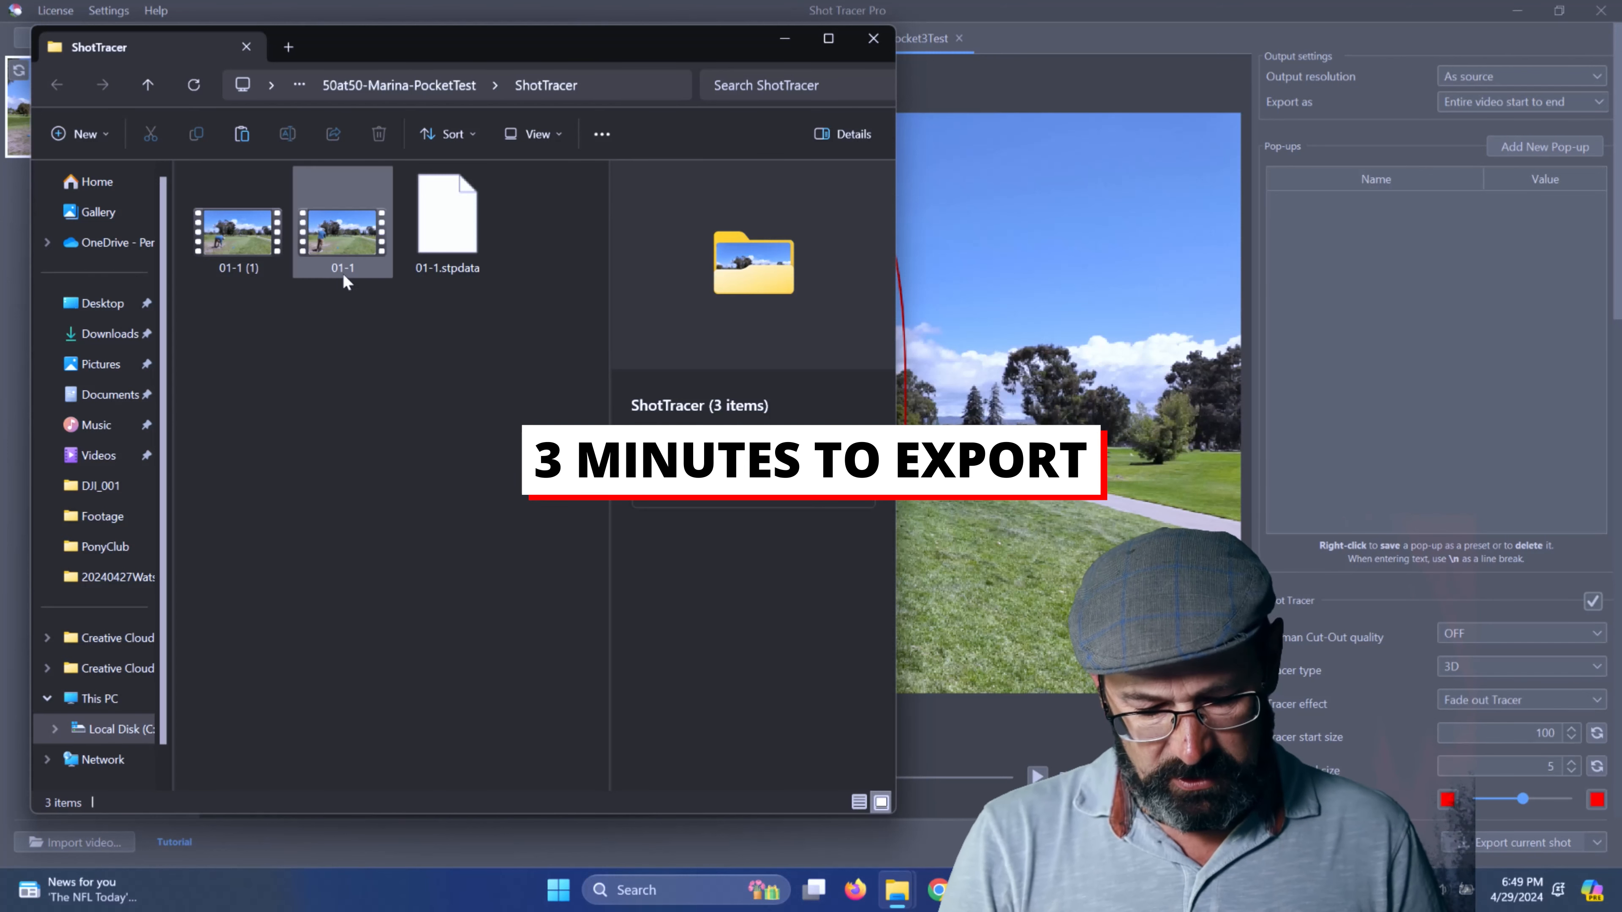
# - Open the exported 01-1 (1) video from the ShotTracer folder in the media player and close it again
pyautogui.moveTo(365, 234)
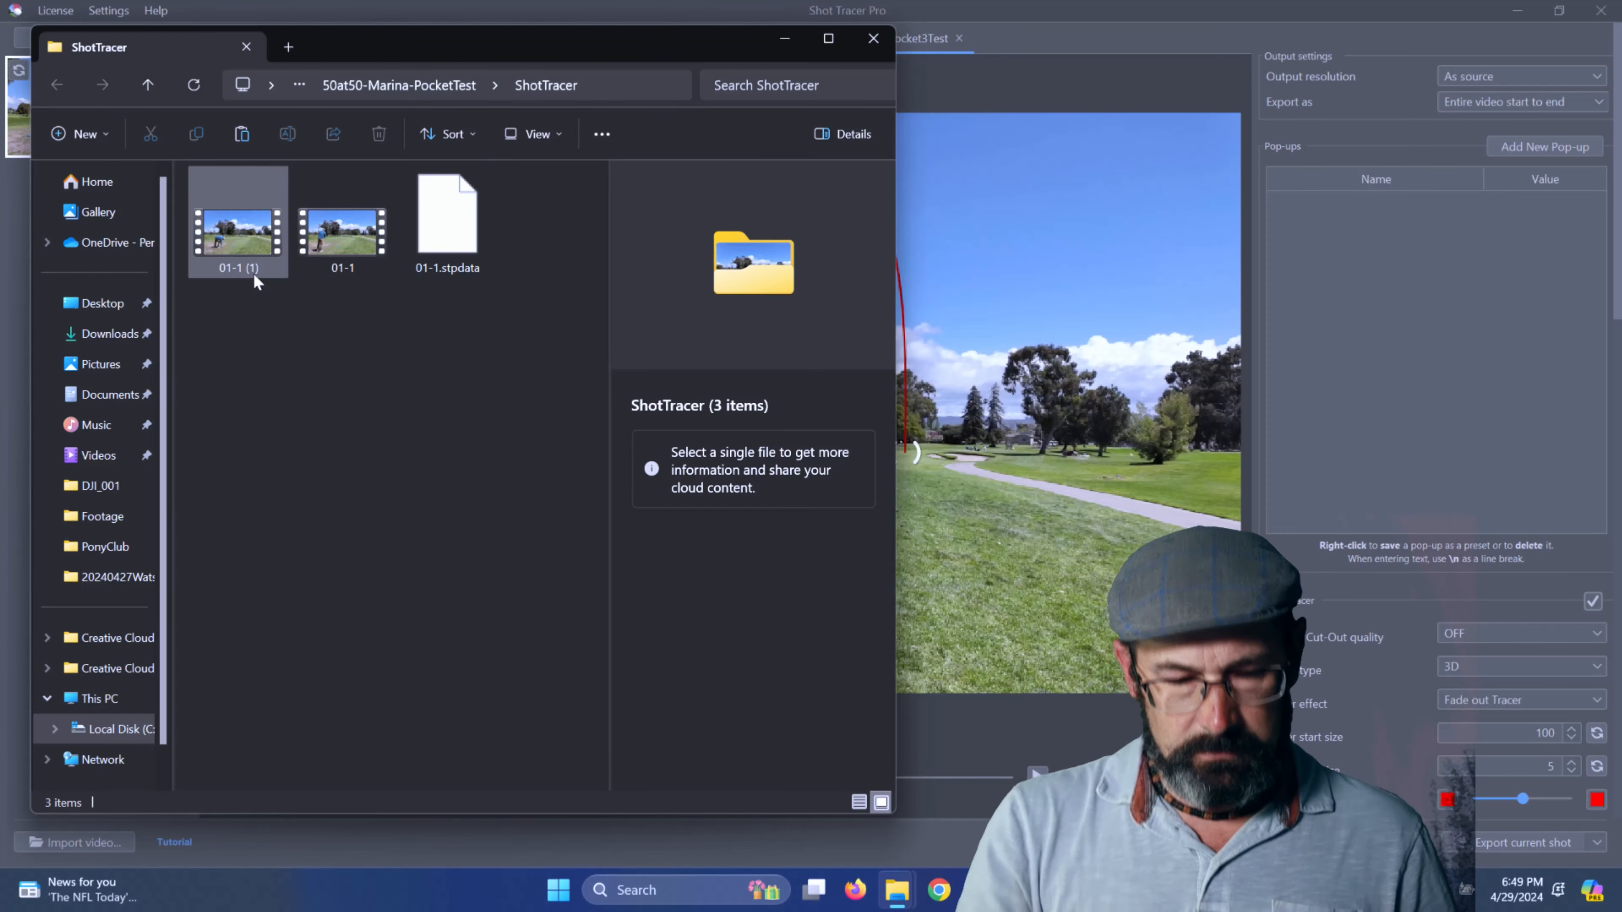
pyautogui.moveTo(254, 274)
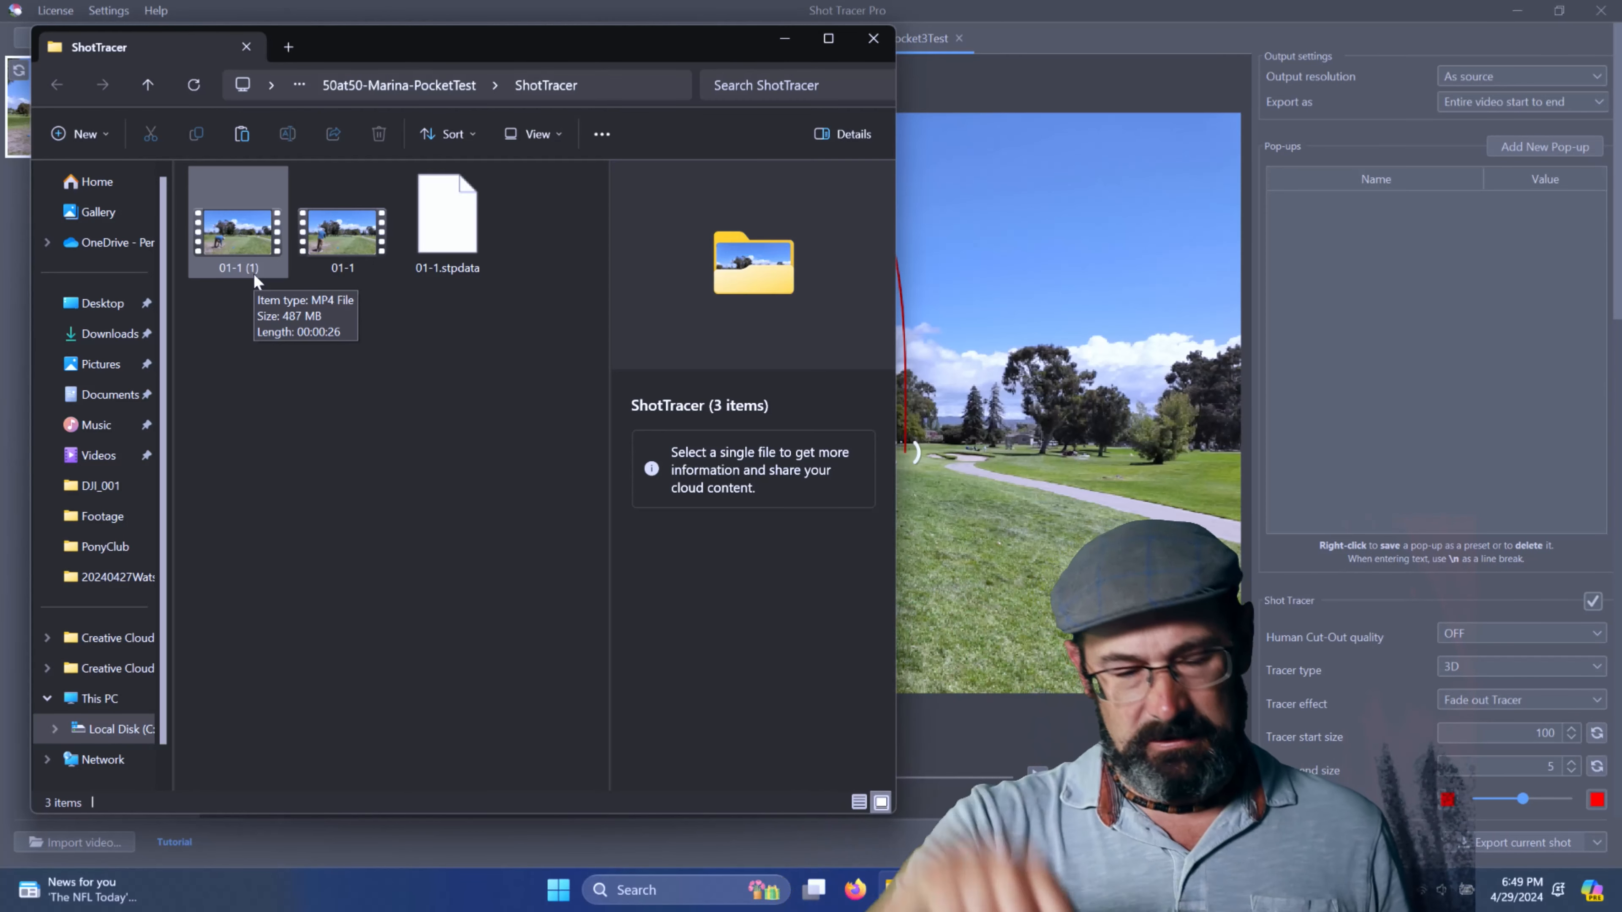
pyautogui.doubleClick(250, 231)
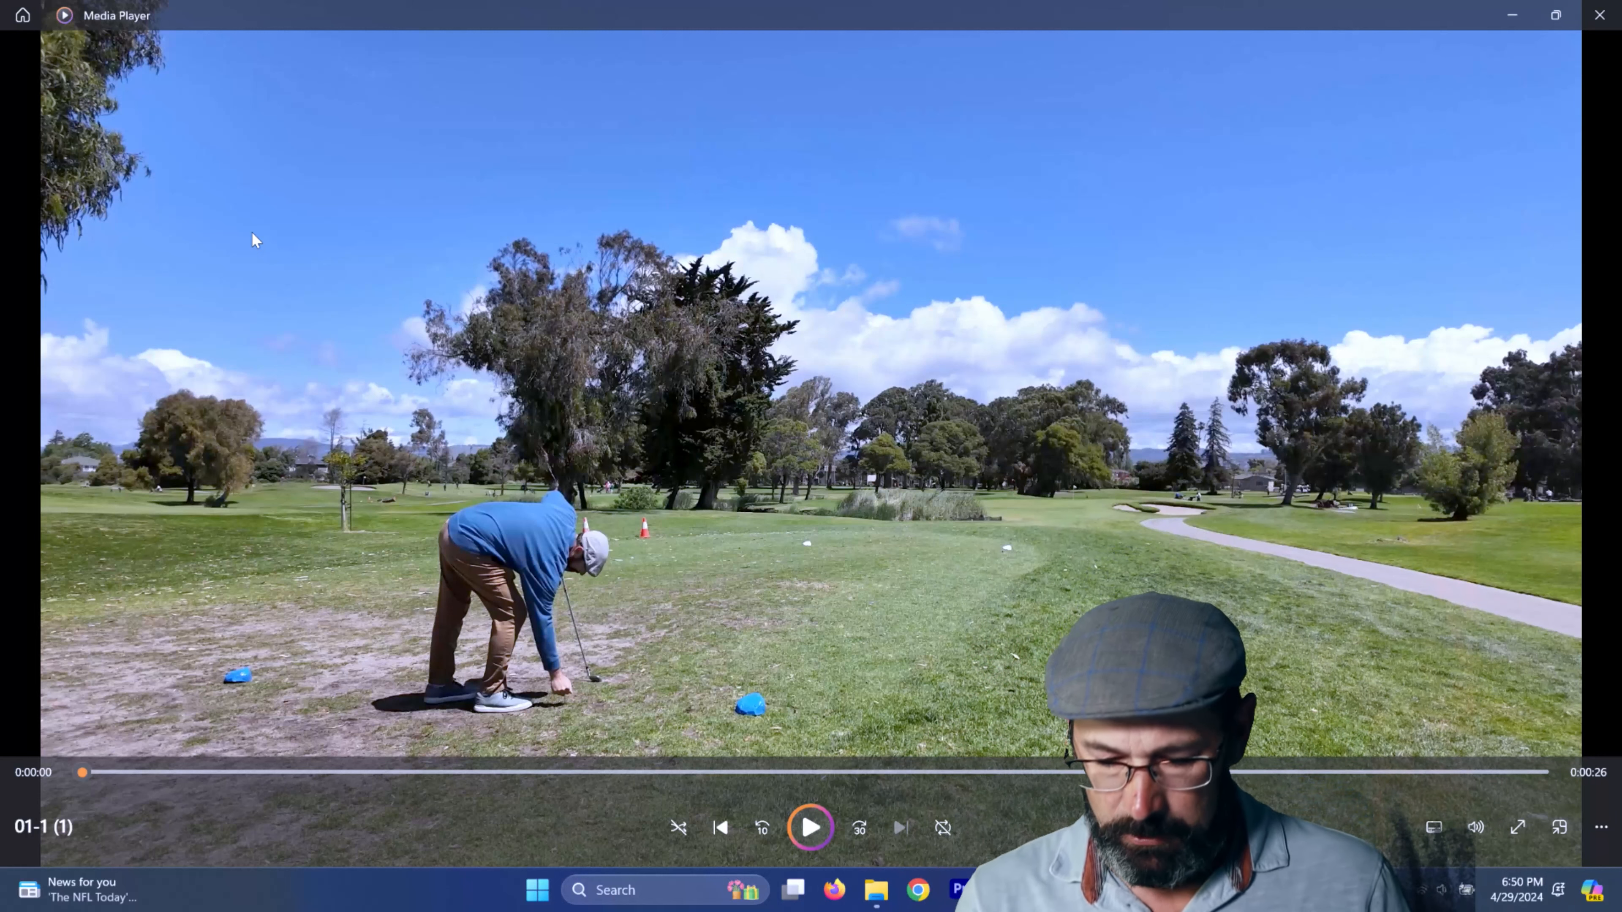
pyautogui.hotkey('alt', 'F4')
pyautogui.doubleClick(233, 361)
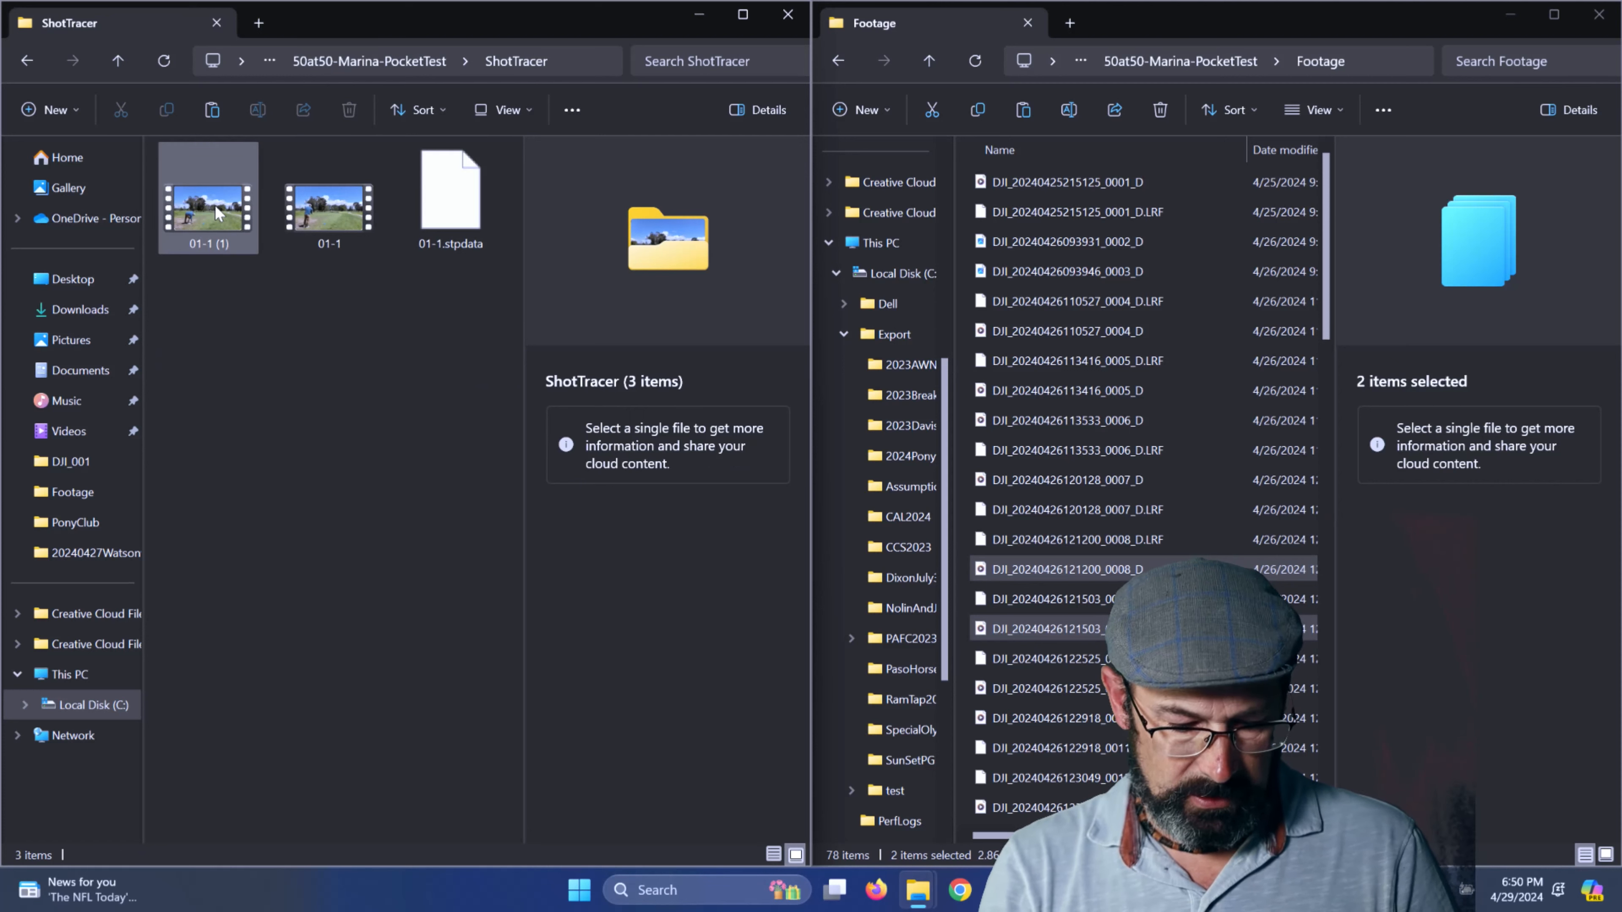
# - Bring the exported 01-1 (1) clip into Premiere Pro and place it on V2 at the sequence start, above the original shot
pyautogui.moveTo(1000, 889)
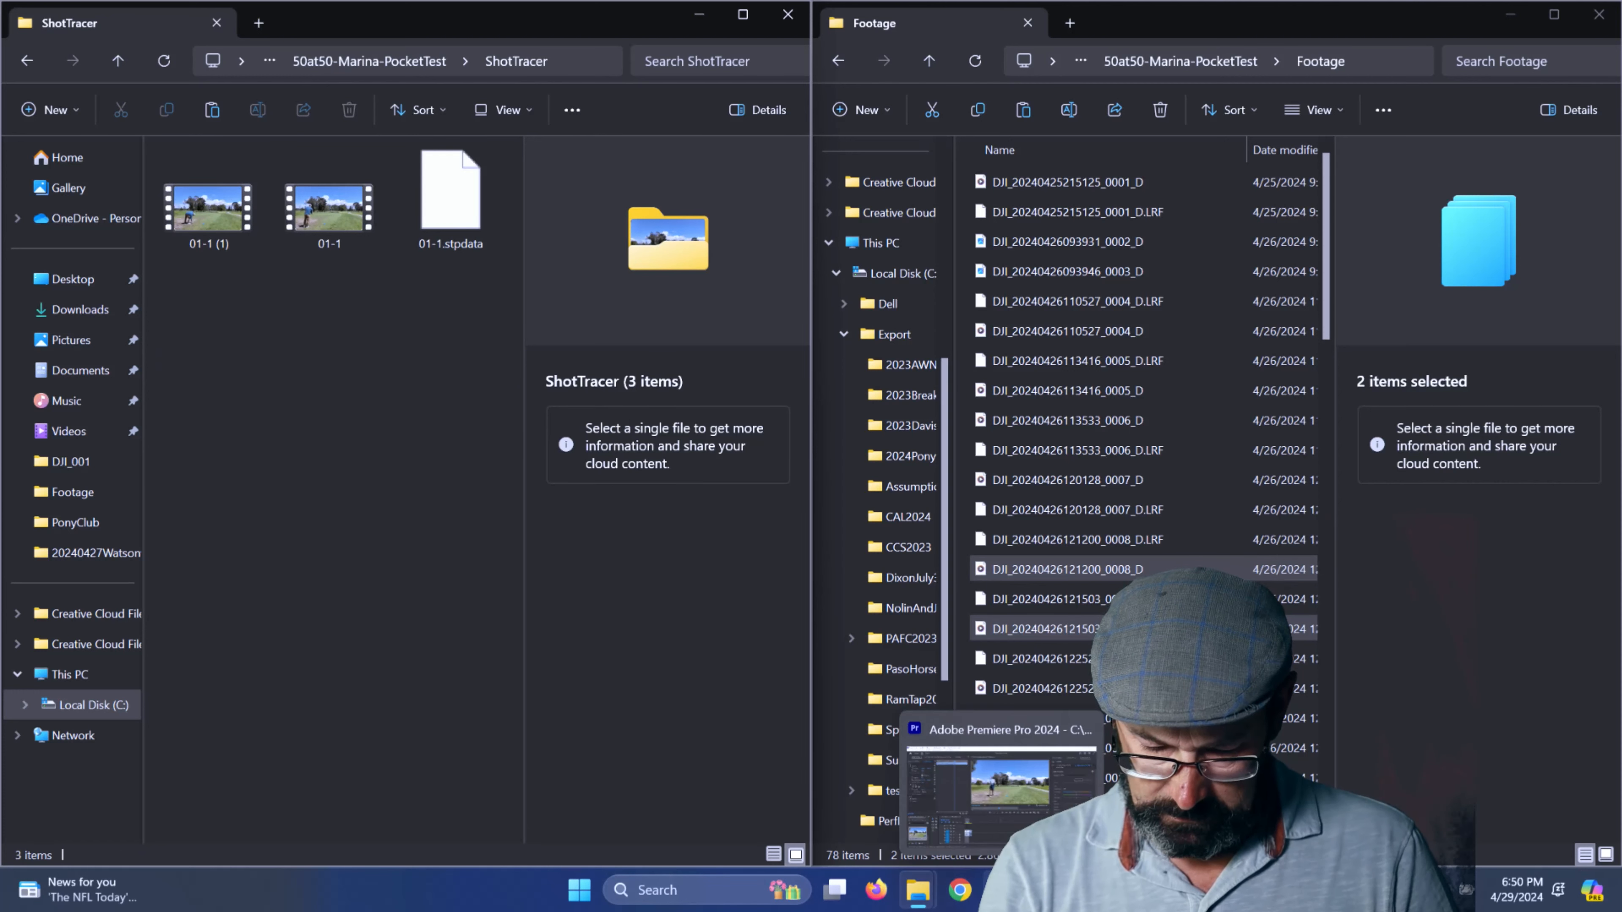
pyautogui.moveTo(204, 217); pyautogui.dragTo(583, 603)
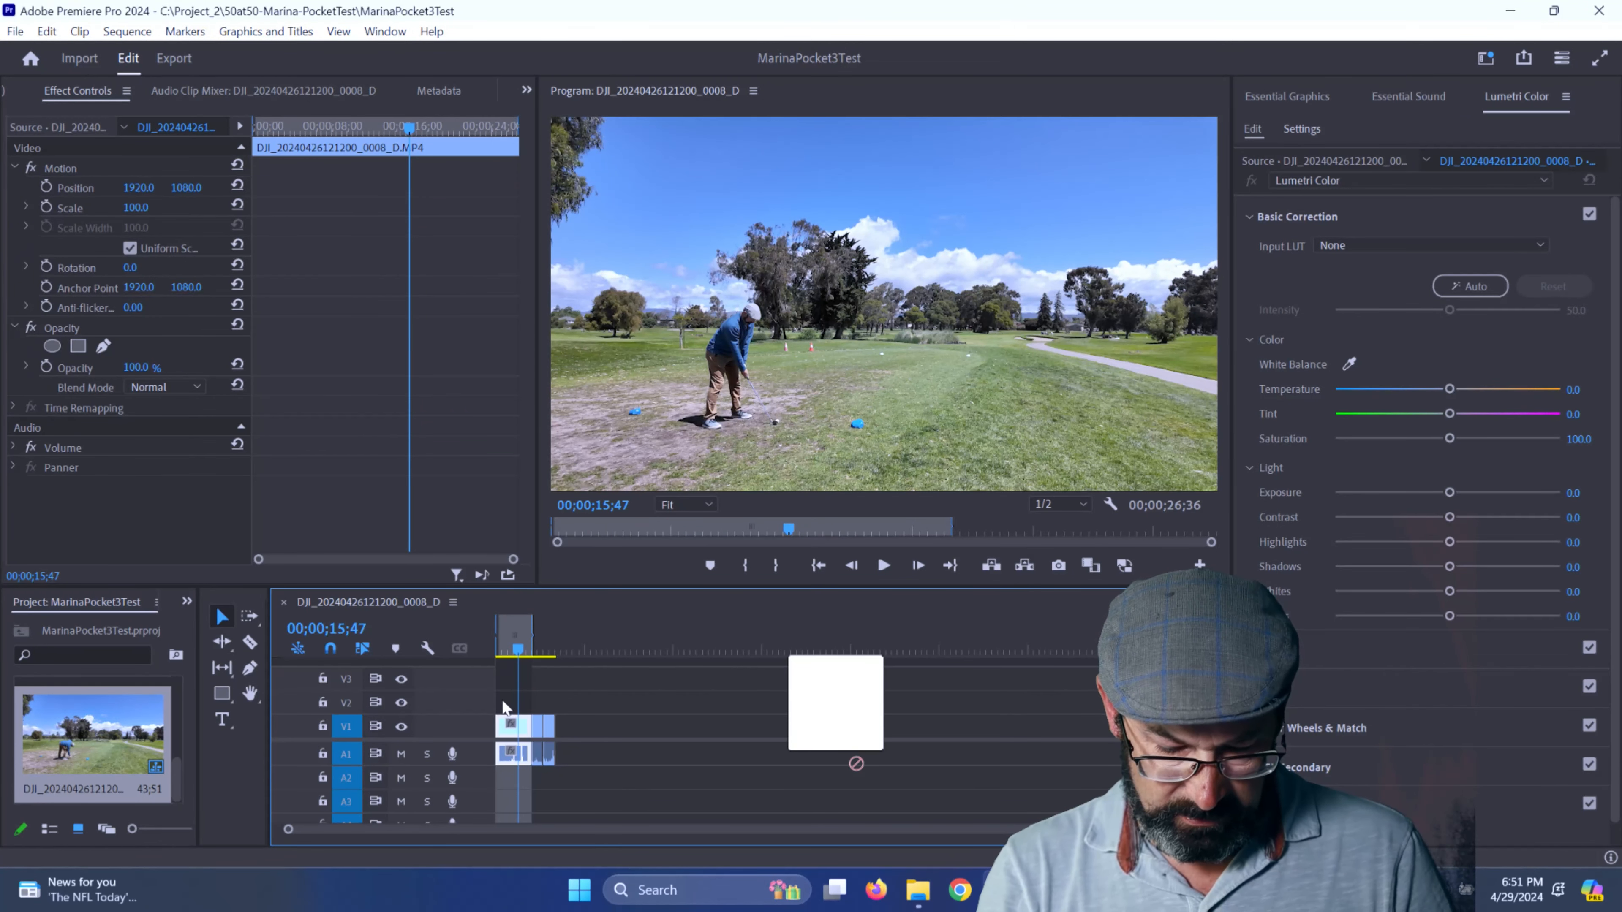
pyautogui.moveTo(593, 724); pyautogui.dragTo(495, 699)
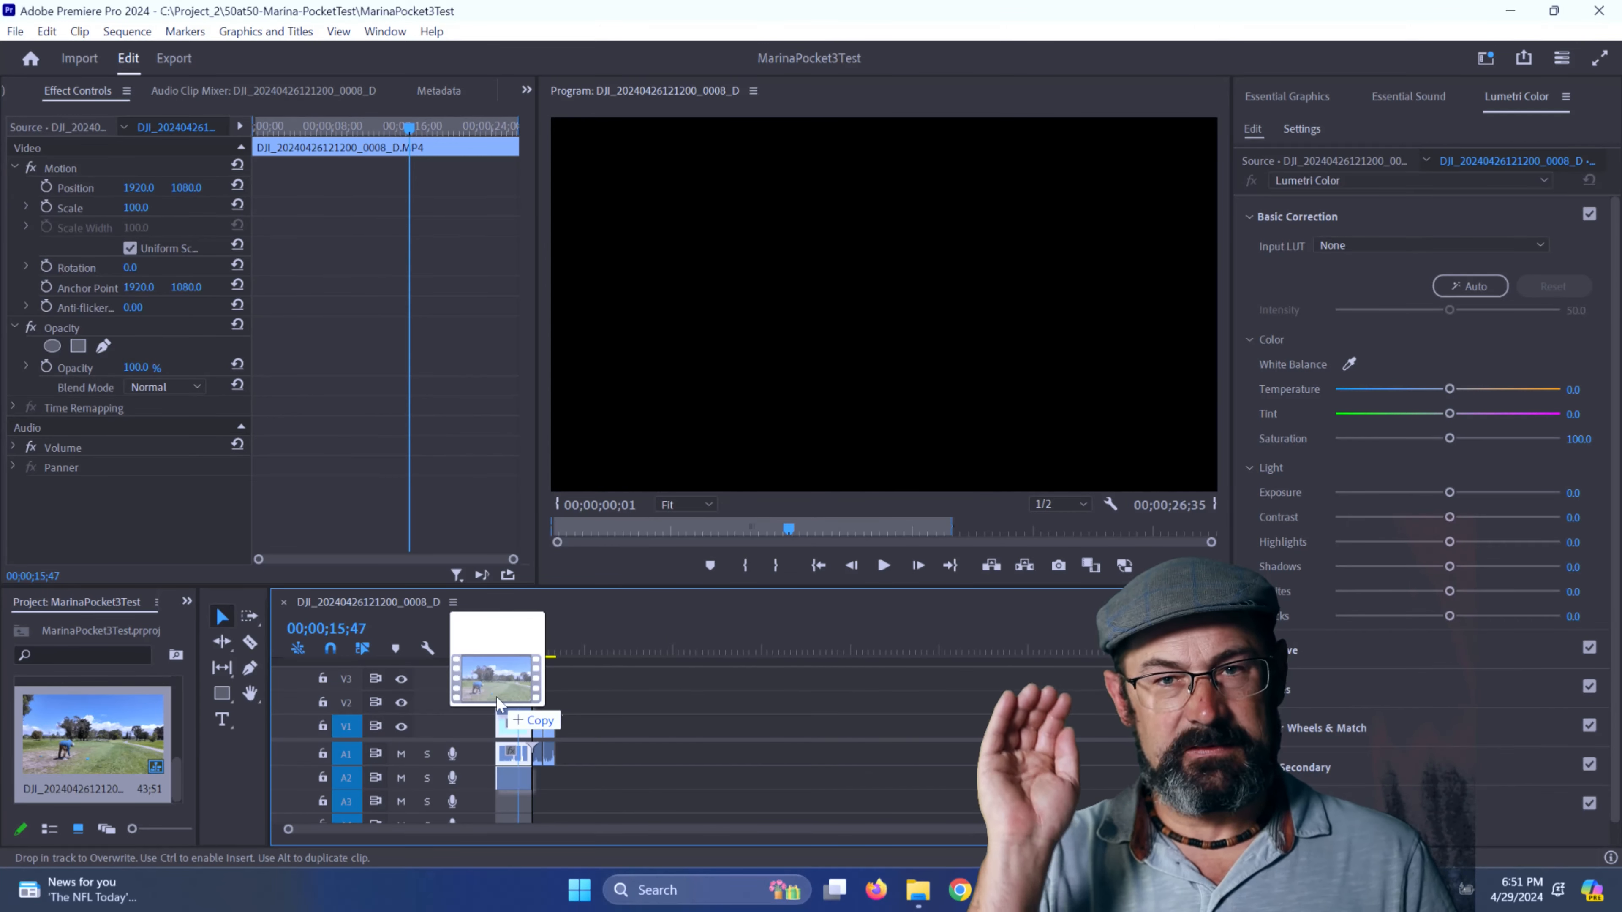
pyautogui.moveTo(495, 696); pyautogui.dragTo(497, 696)
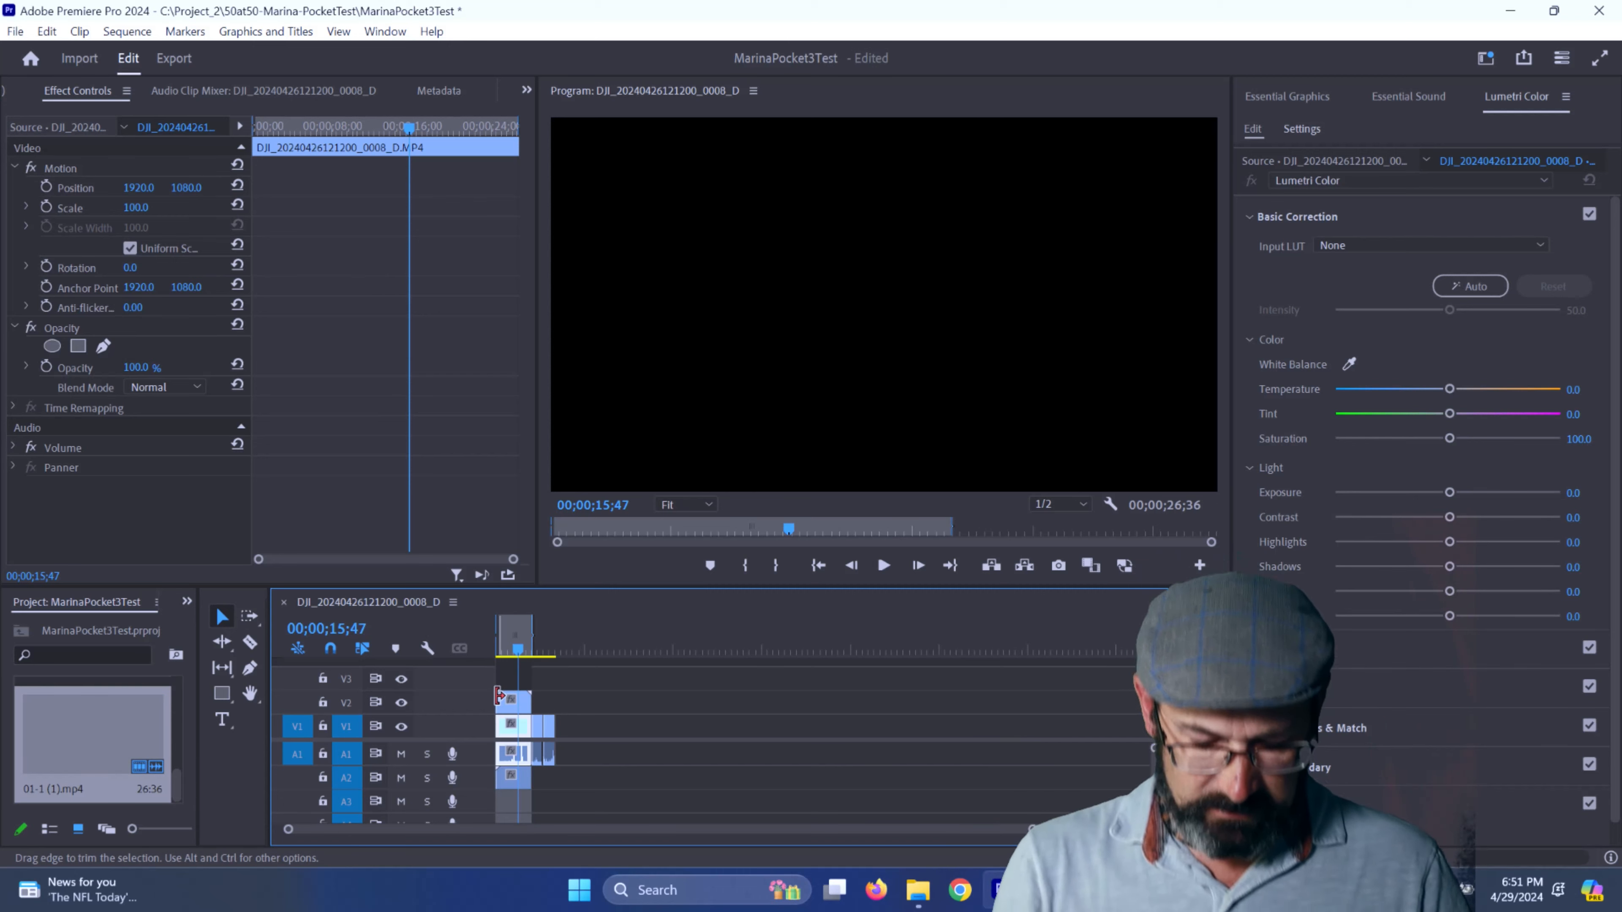
pyautogui.click(515, 781)
pyautogui.rightClick(514, 778)
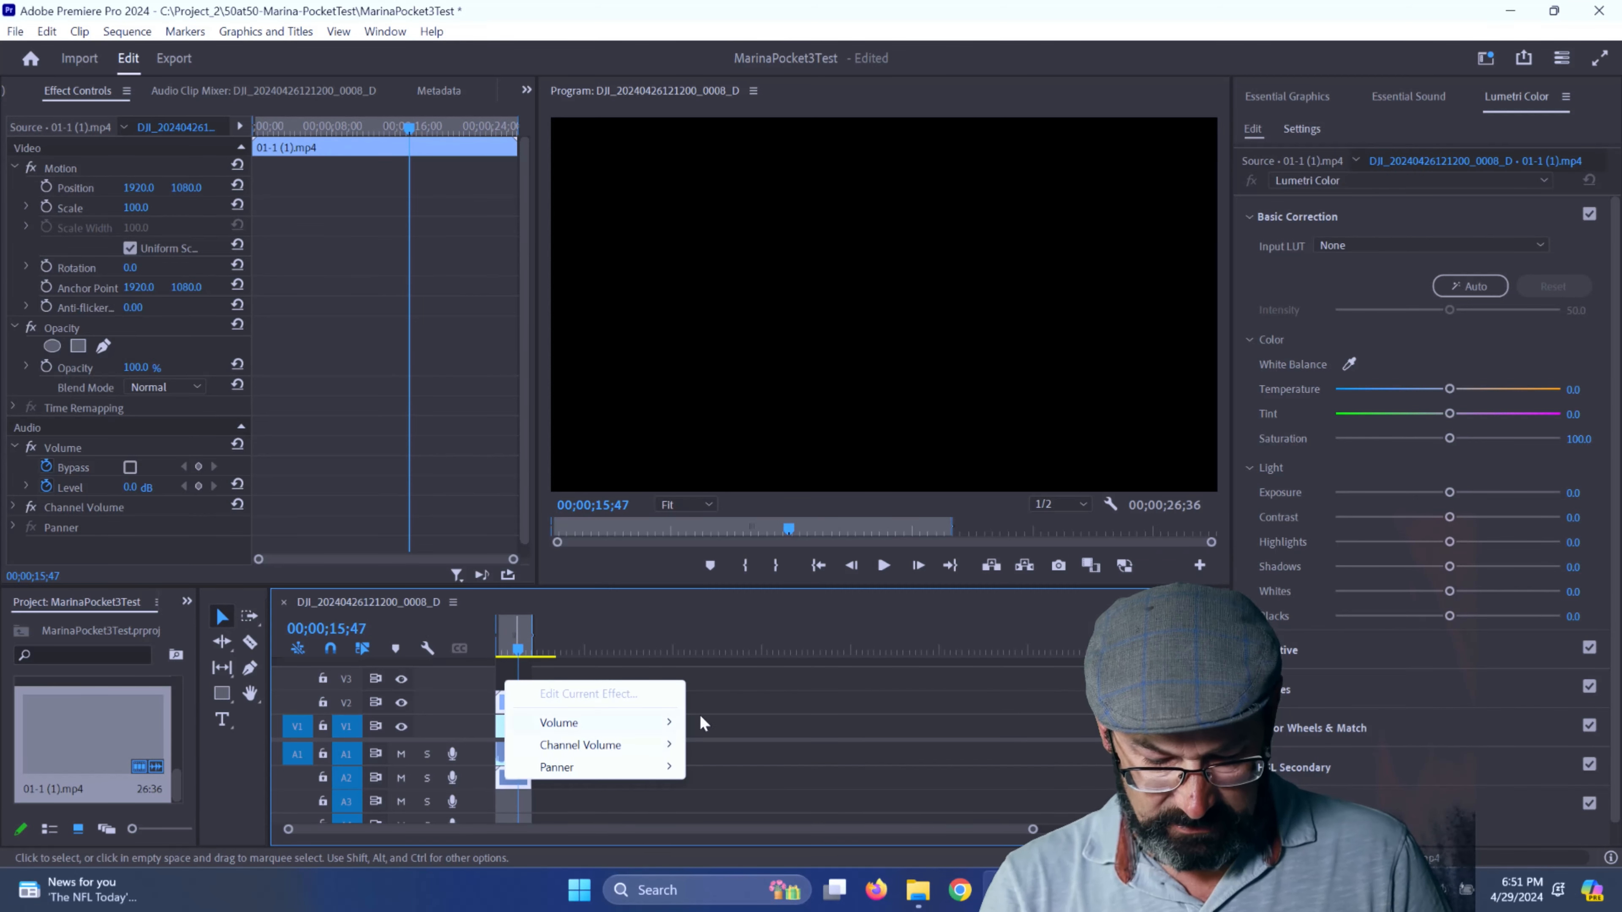
pyautogui.click(816, 728)
# - Unlink the 01-1 (1) clip's audio from its video and delete that audio from track A2
pyautogui.click(520, 778)
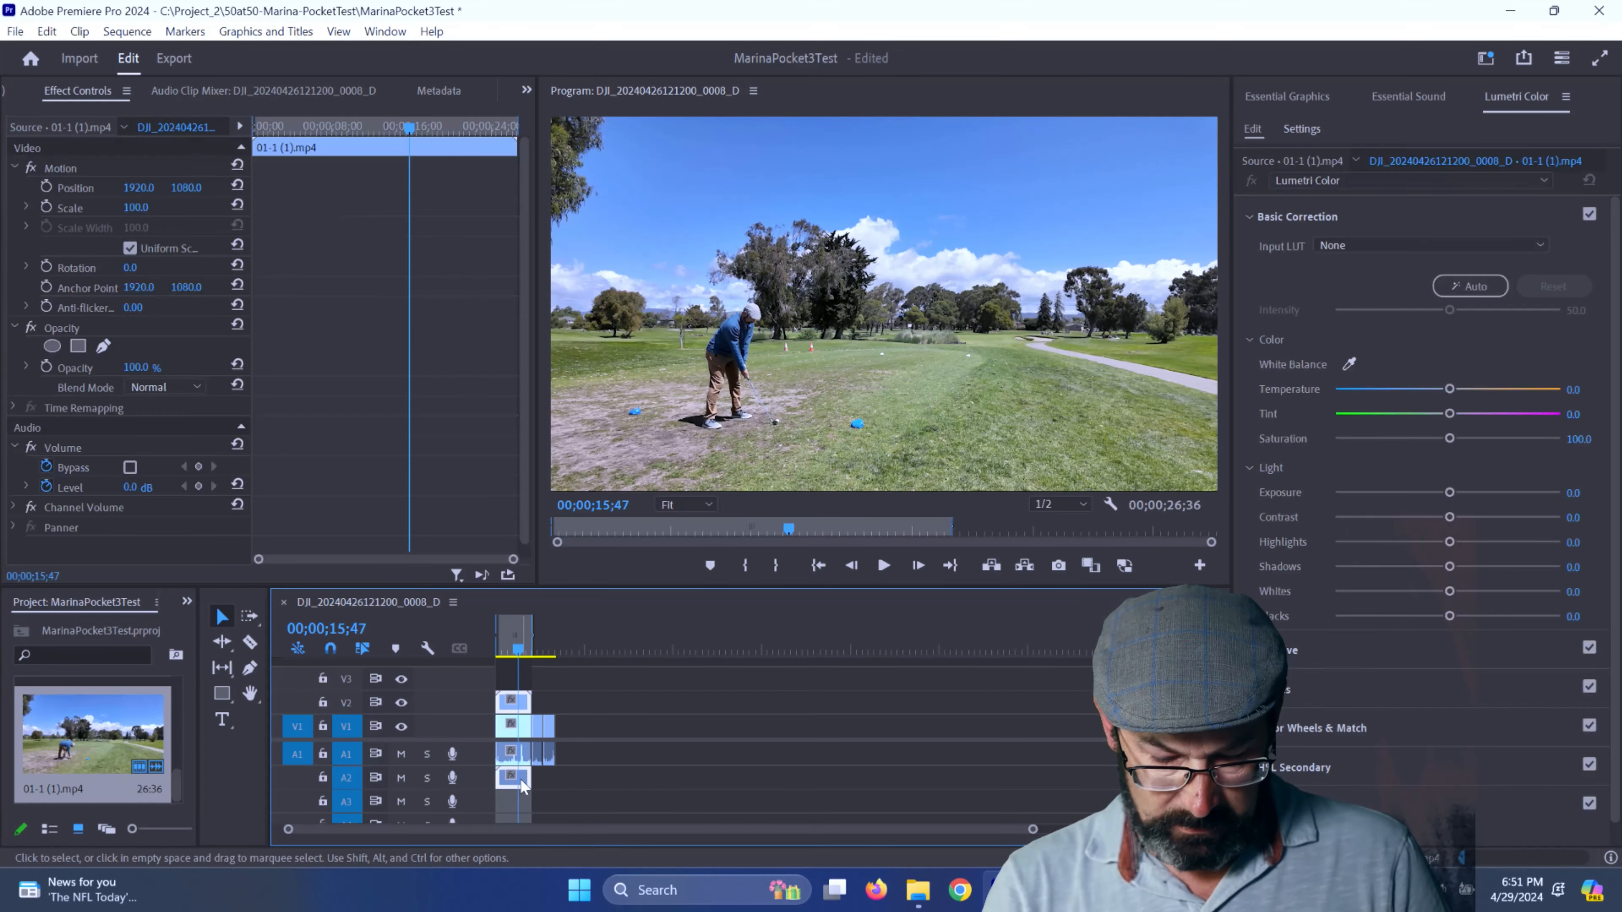
pyautogui.rightClick(520, 778)
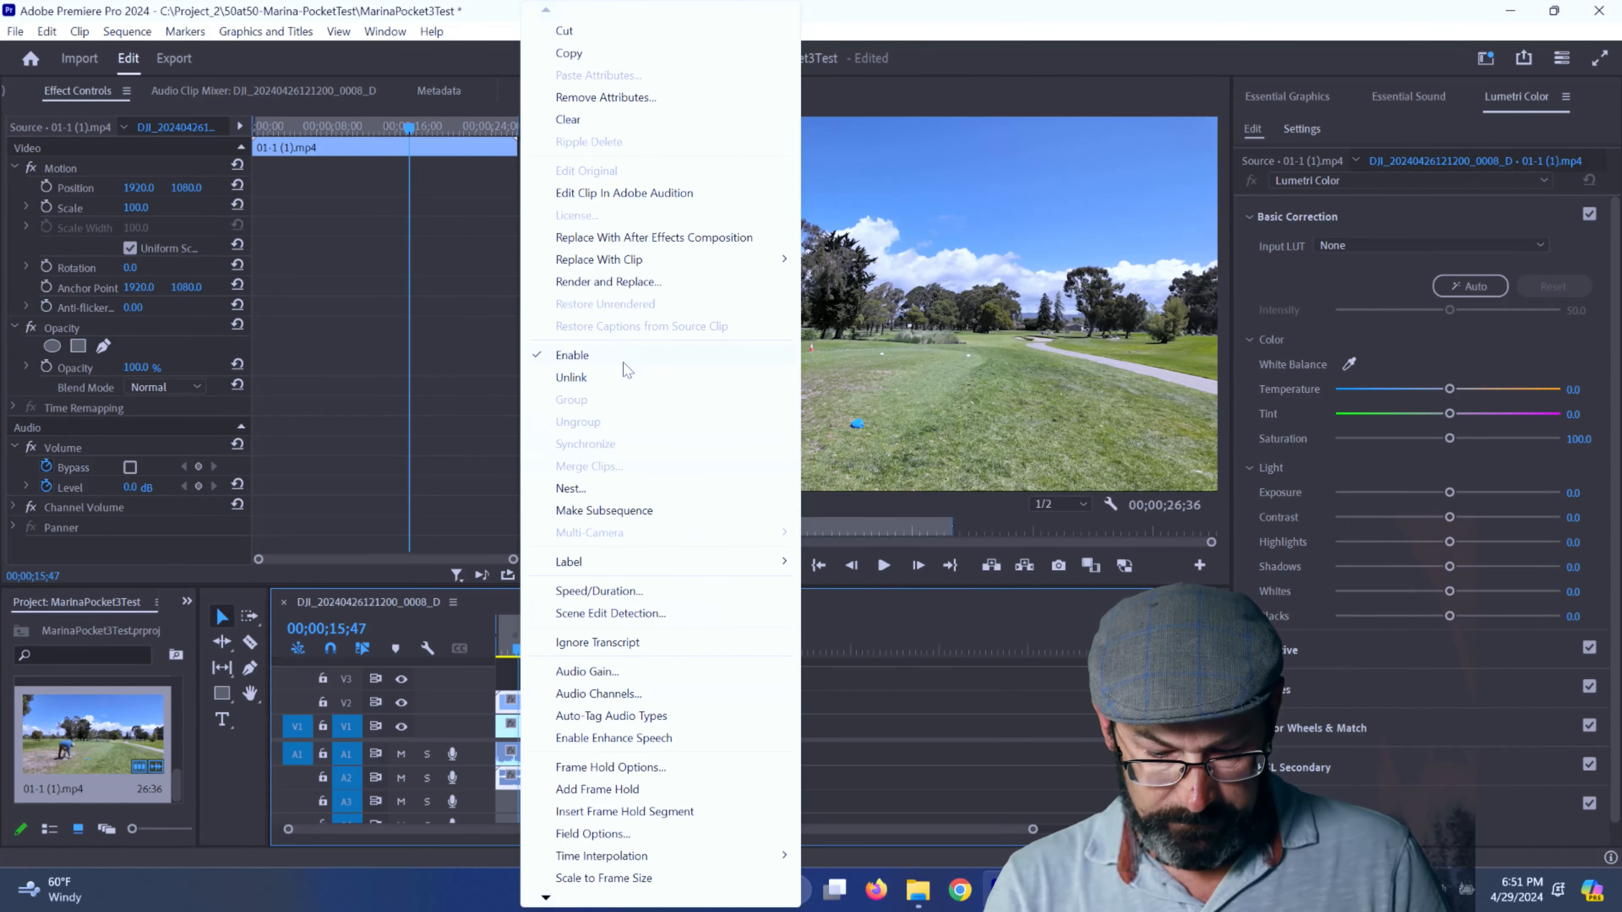
pyautogui.click(615, 376)
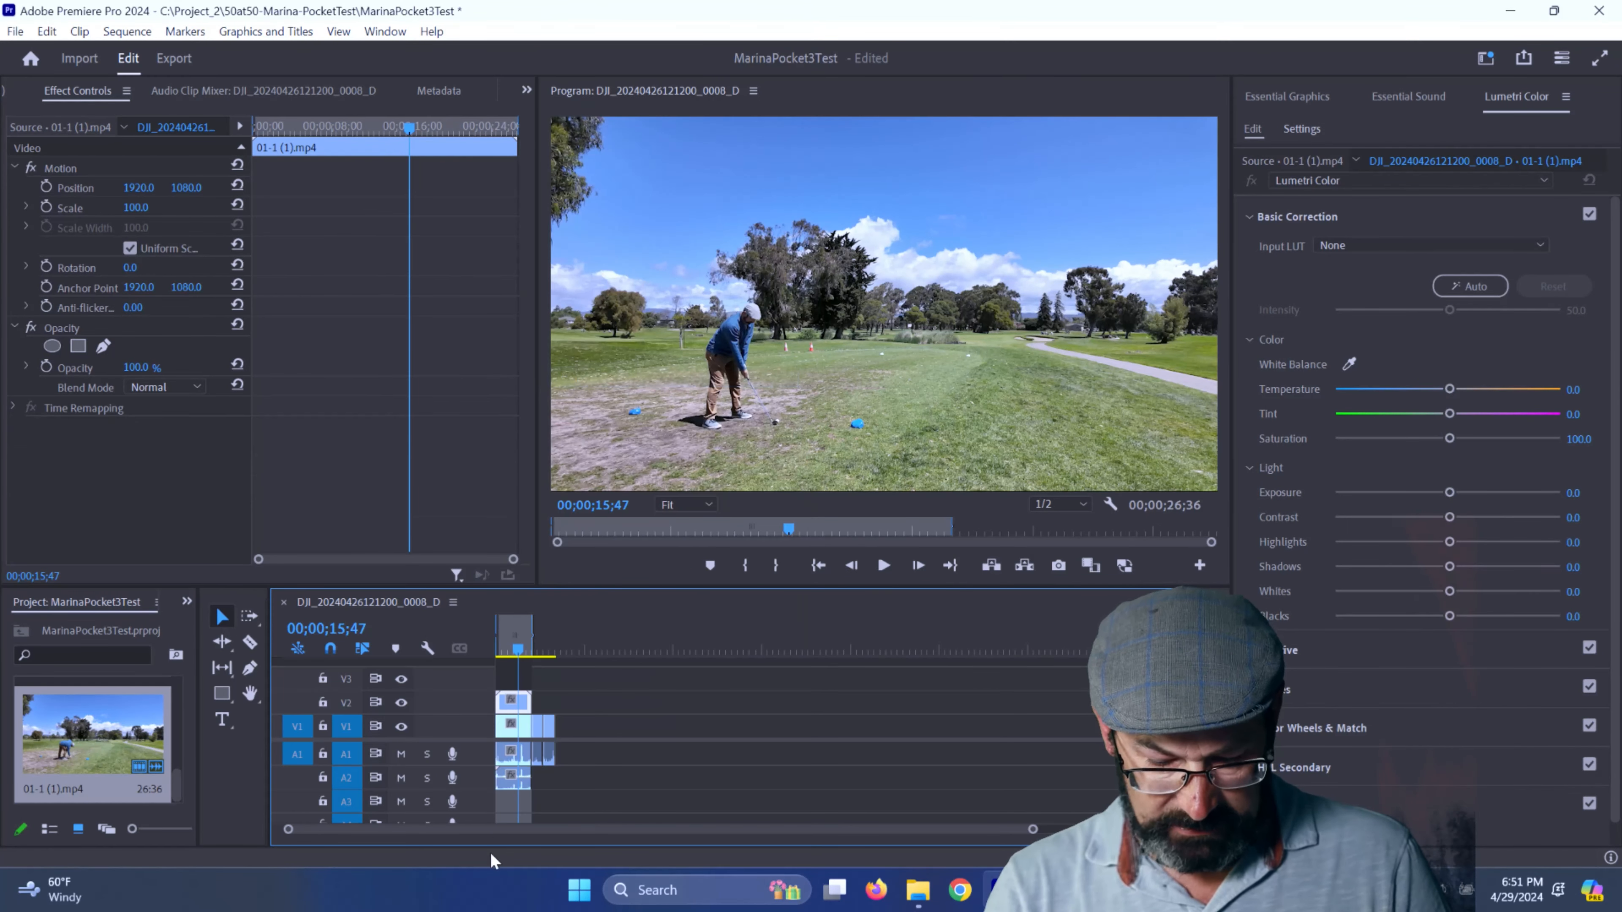
pyautogui.click(515, 784)
pyautogui.press('Delete')
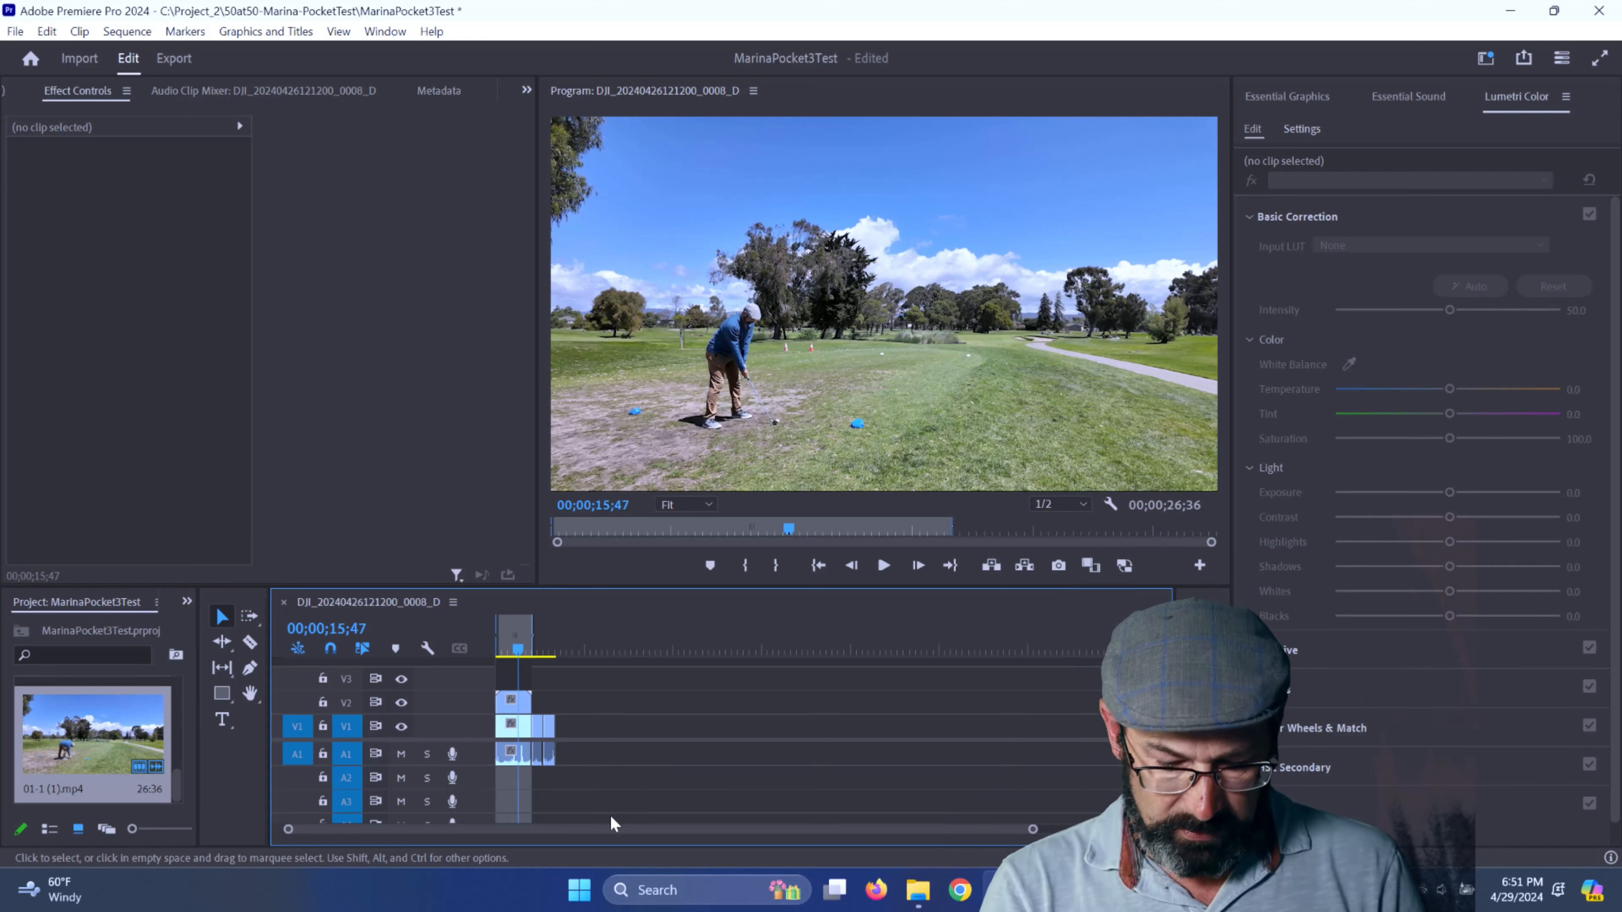
# - Extend the original V1 shot beyond the traced clip, with the following clips moved later, and play the sequence from the start
pyautogui.moveTo(587, 793); pyautogui.dragTo(545, 729)
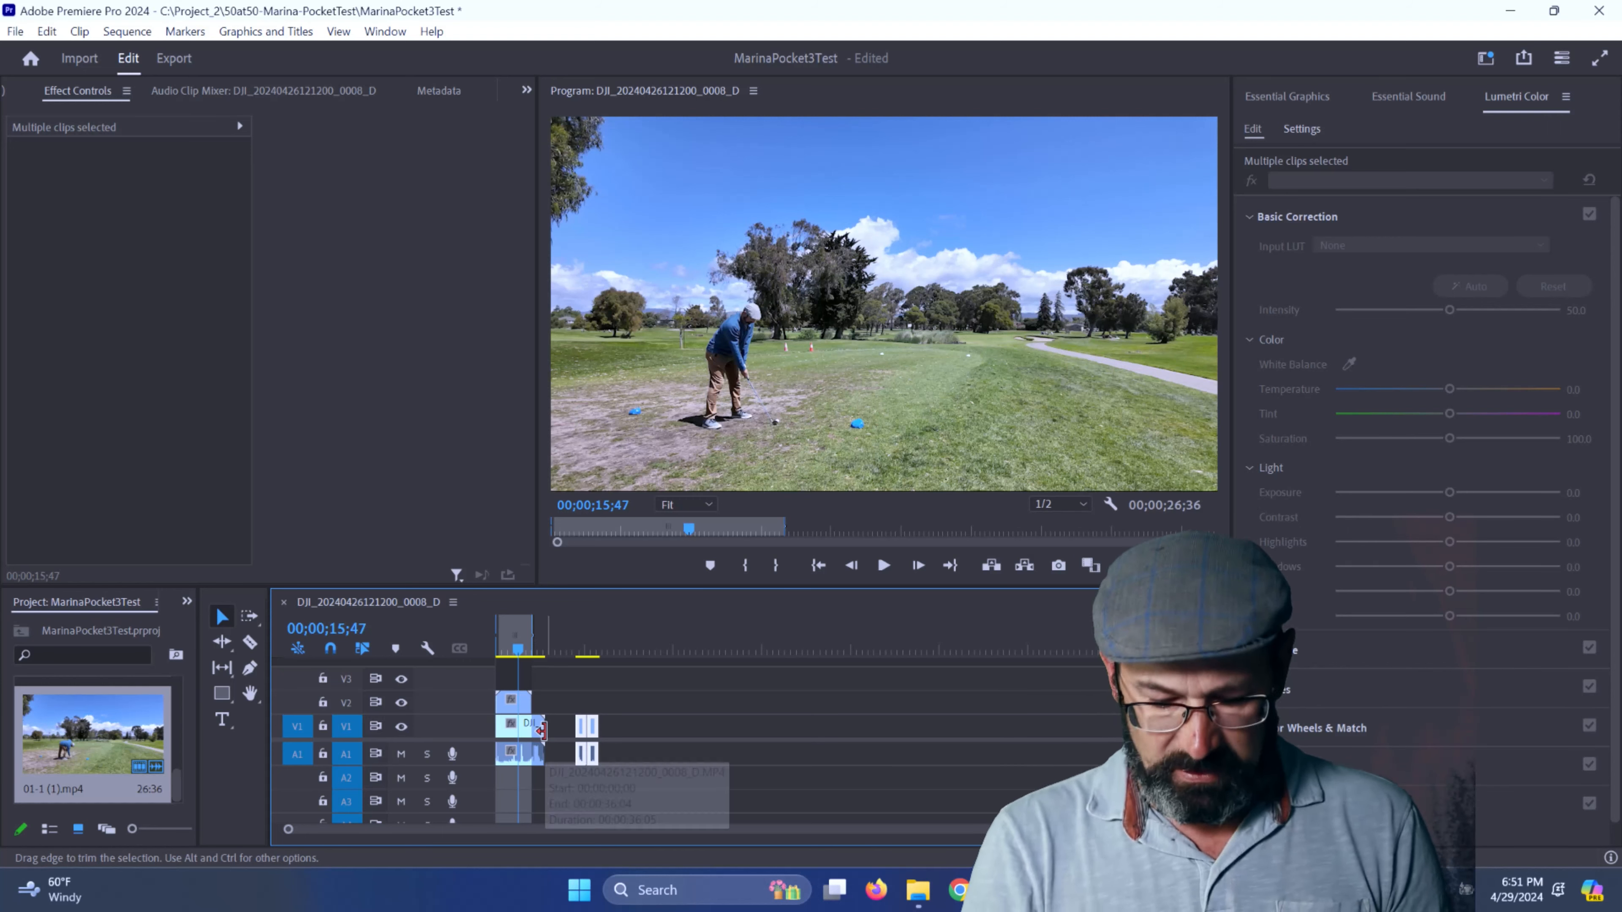
pyautogui.moveTo(517, 648); pyautogui.dragTo(485, 650)
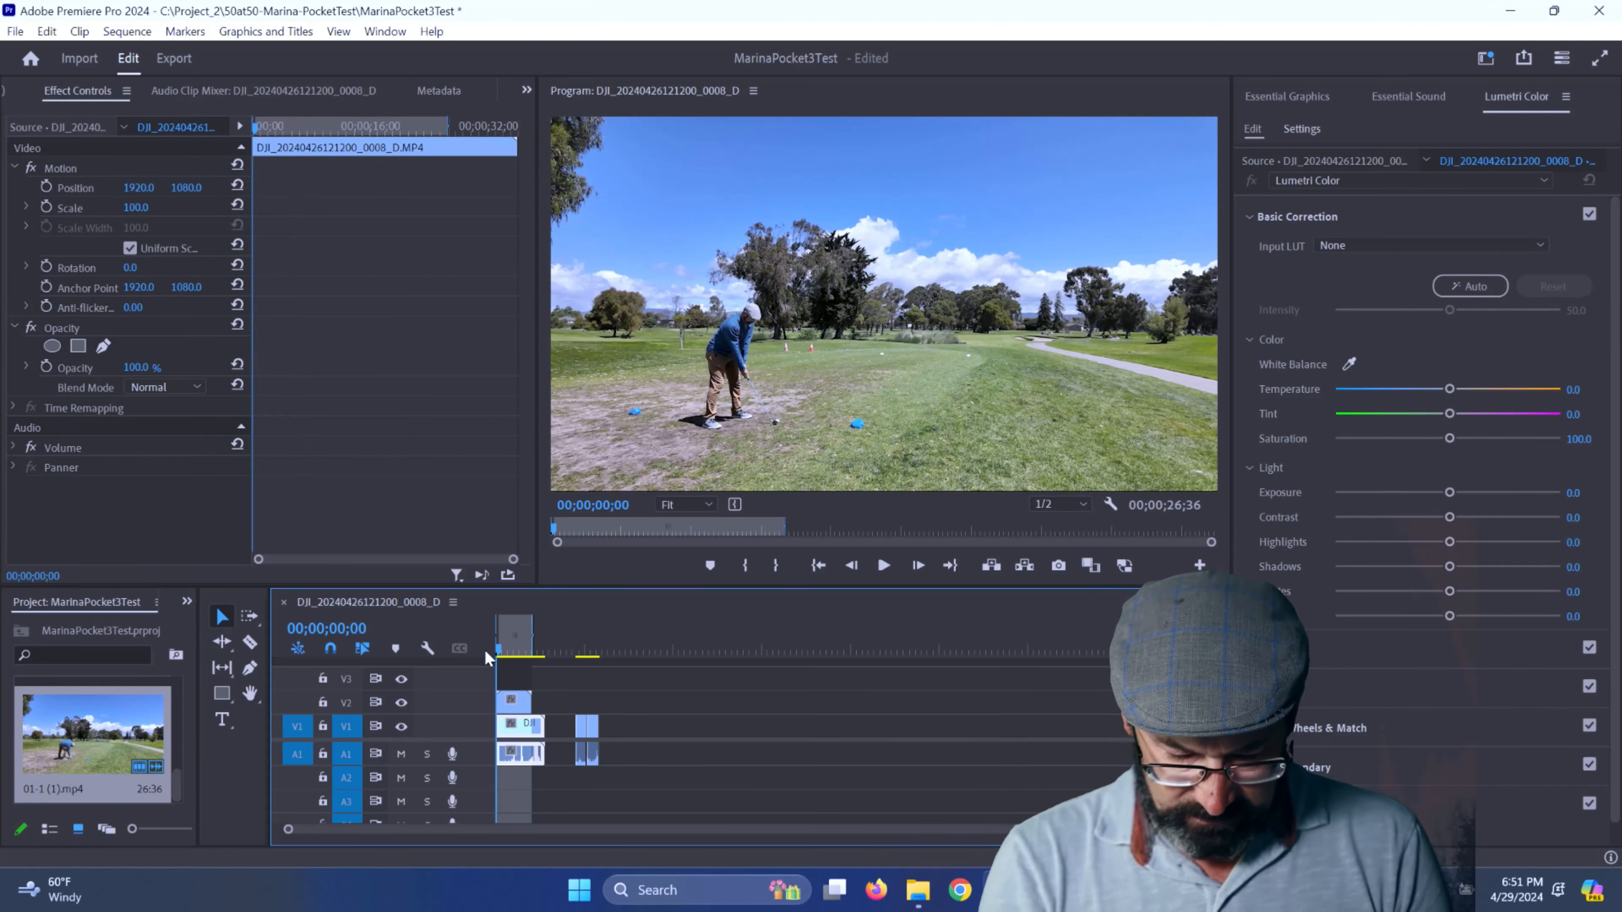
pyautogui.press('space')
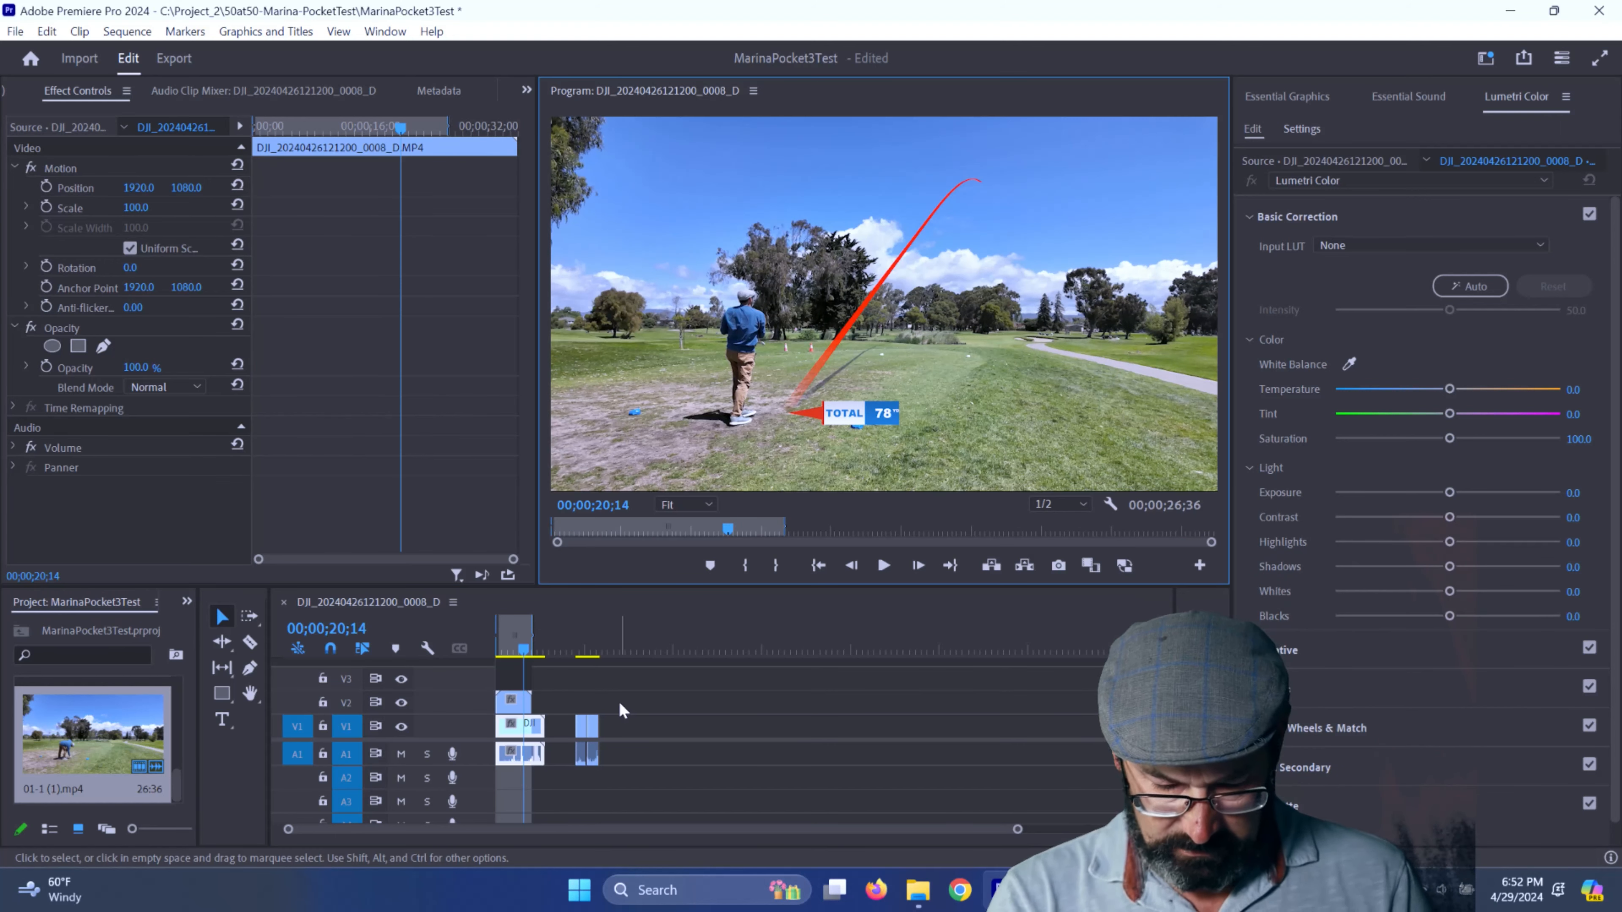
pyautogui.press('space')
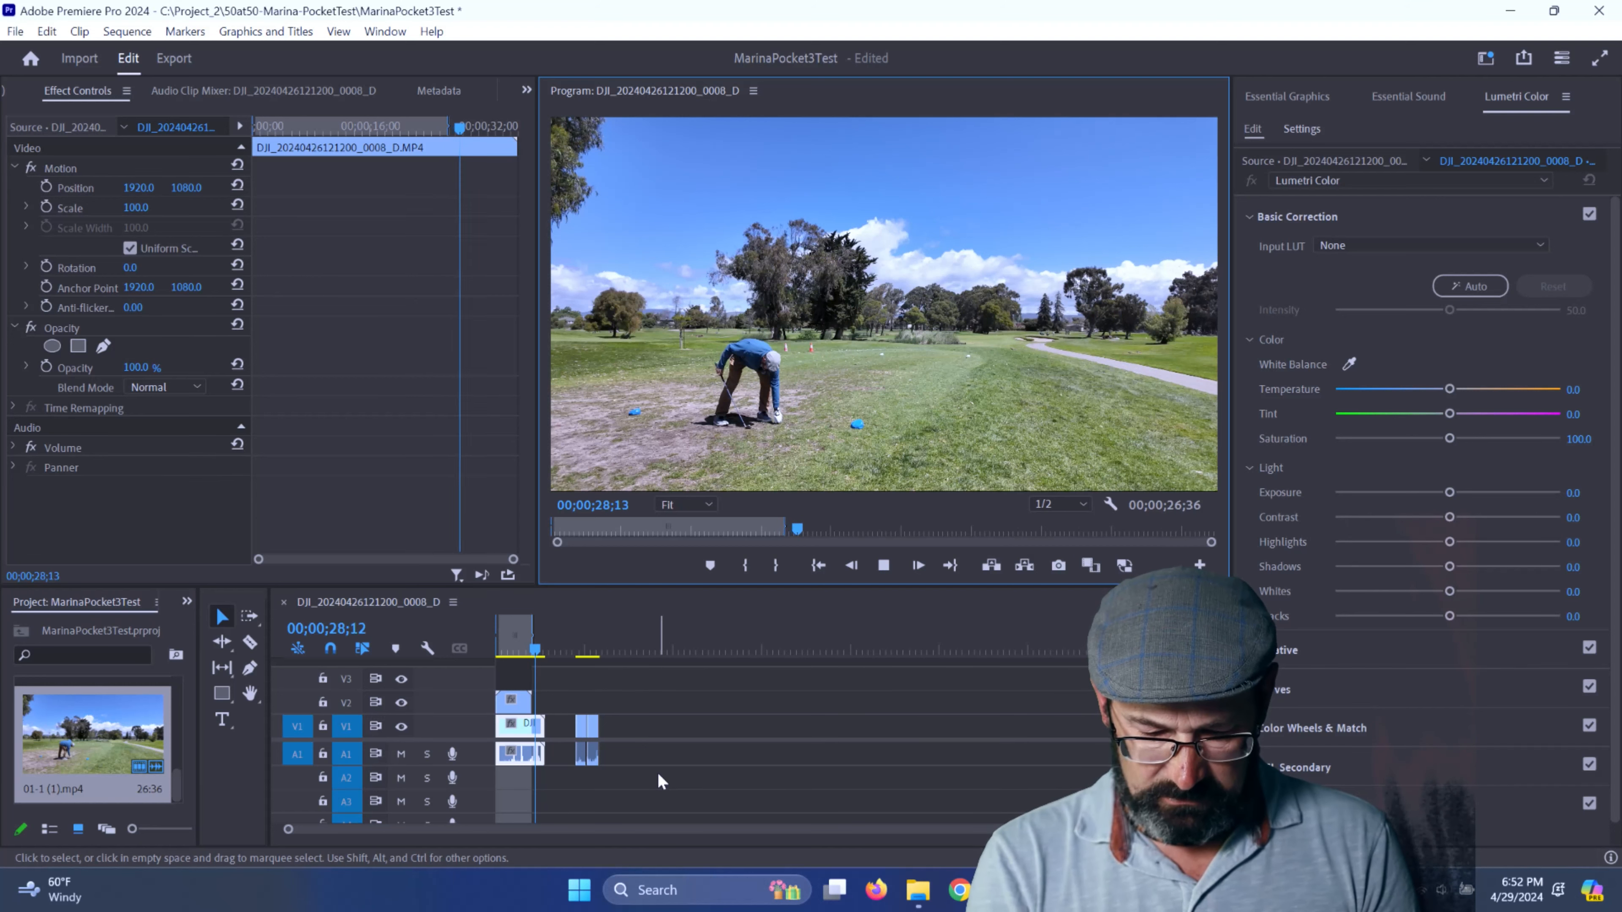
pyautogui.press('space')
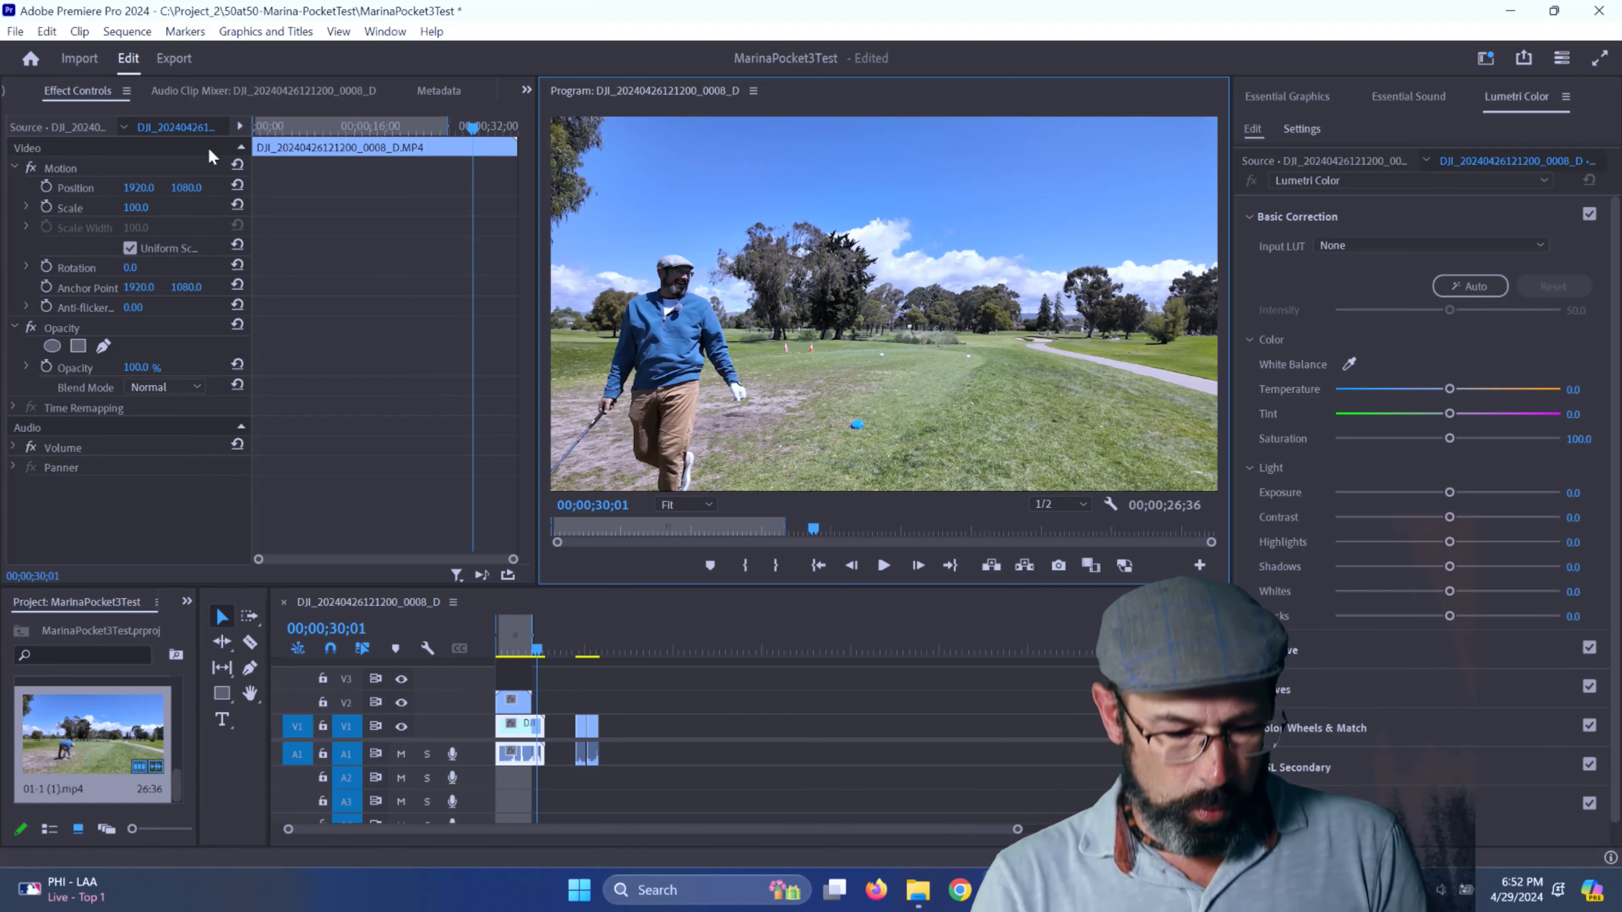
# - Render the sequence from In to Out and play it back across the end of the traced clip
pyautogui.click(110, 35)
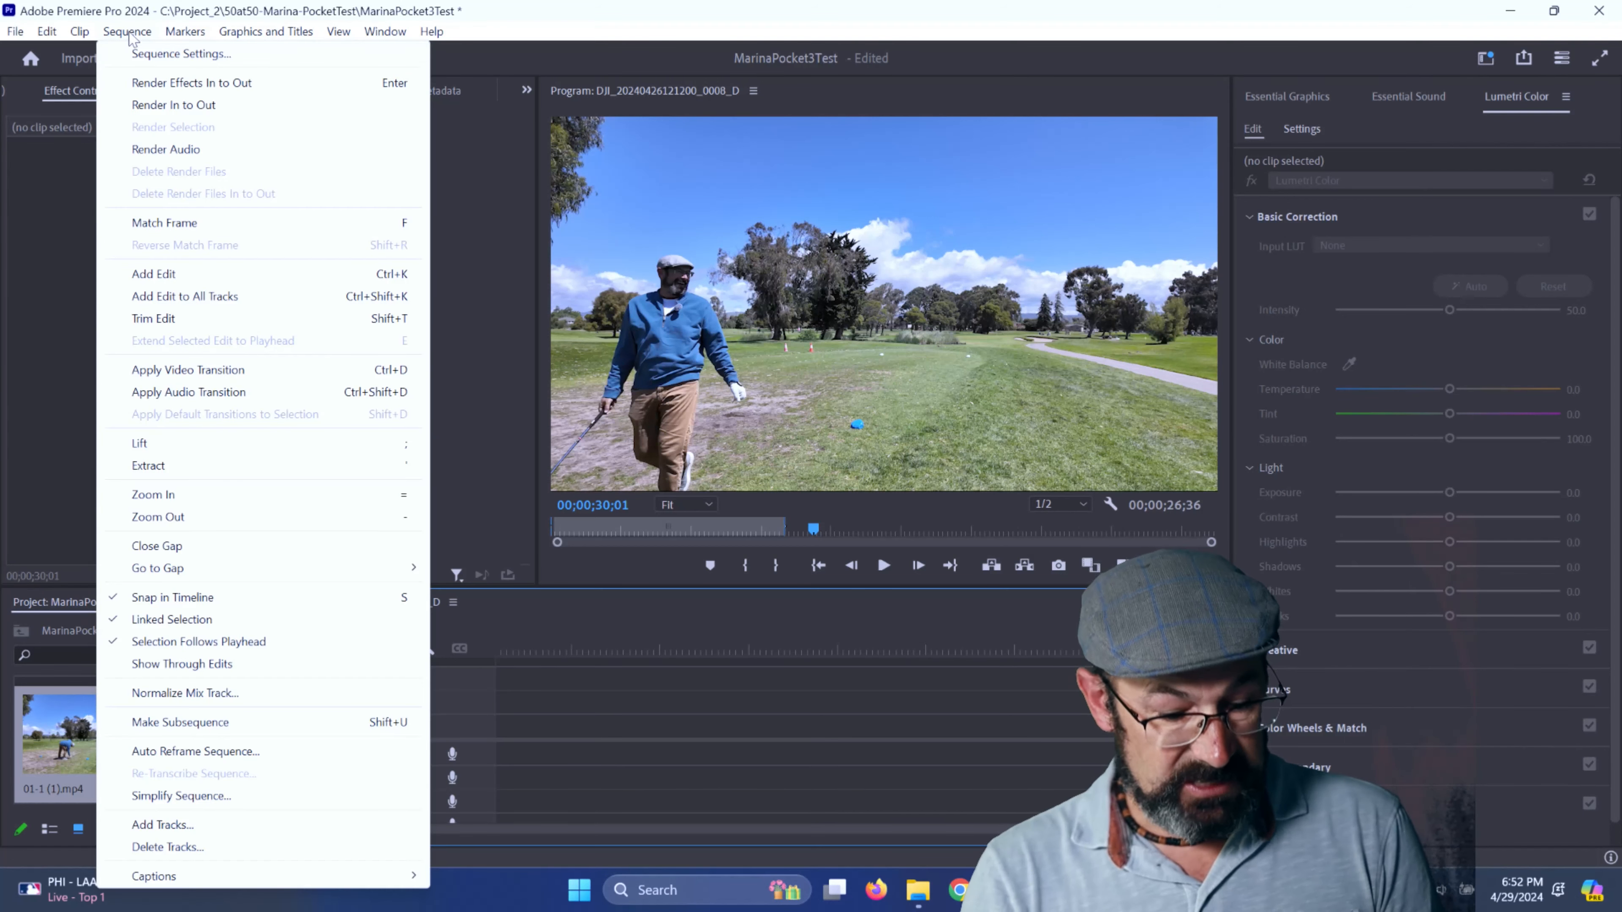
pyautogui.click(196, 104)
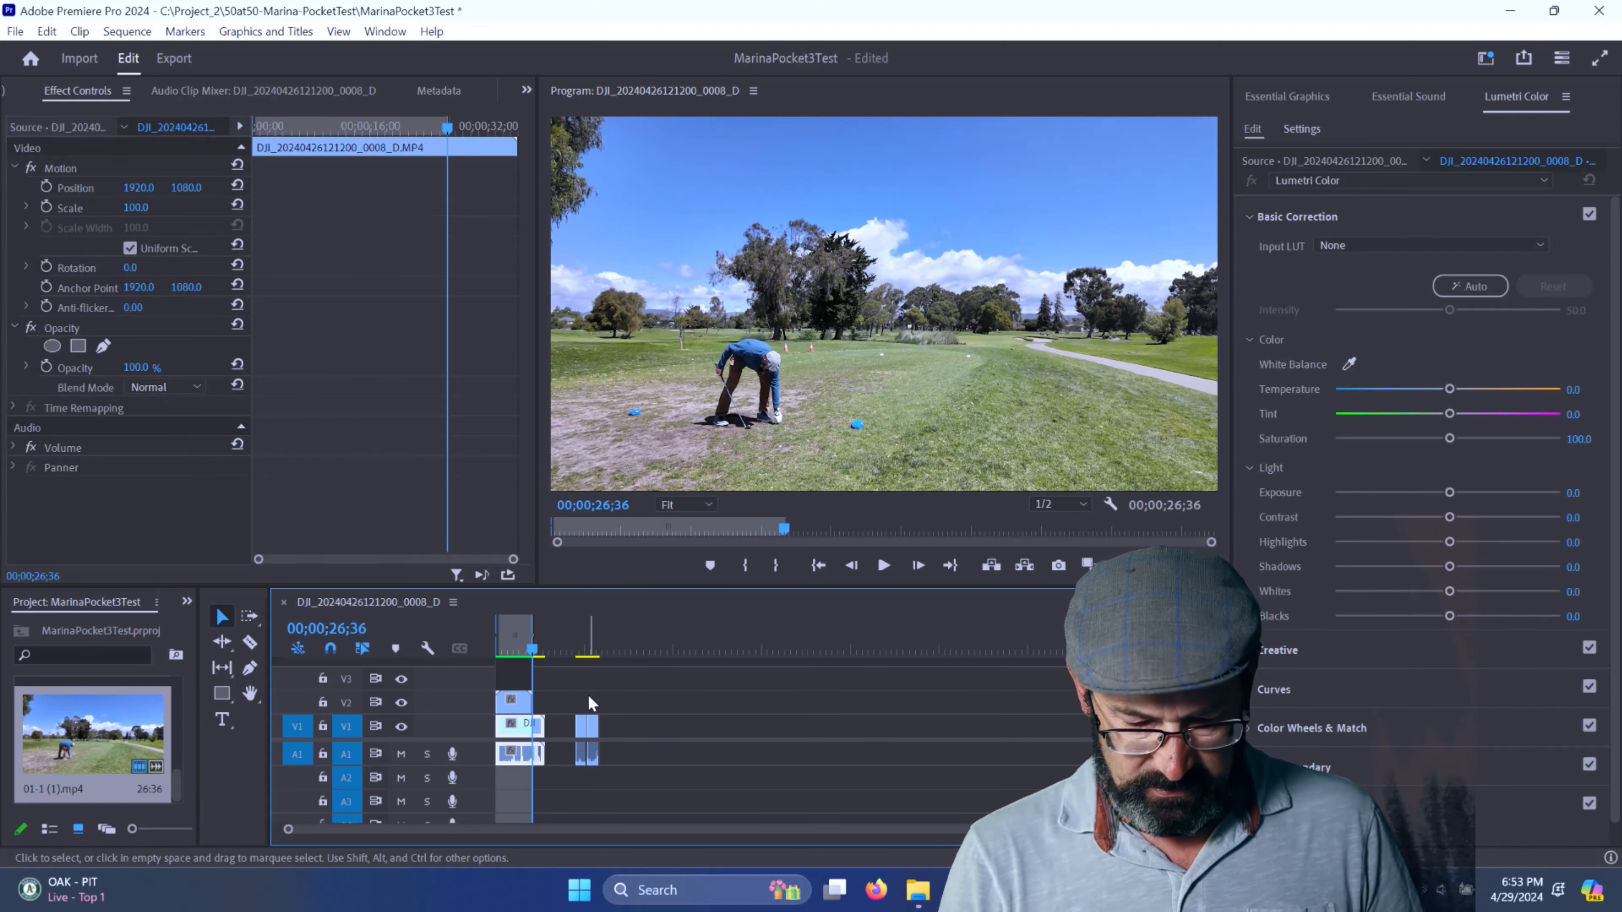
pyautogui.press('space')
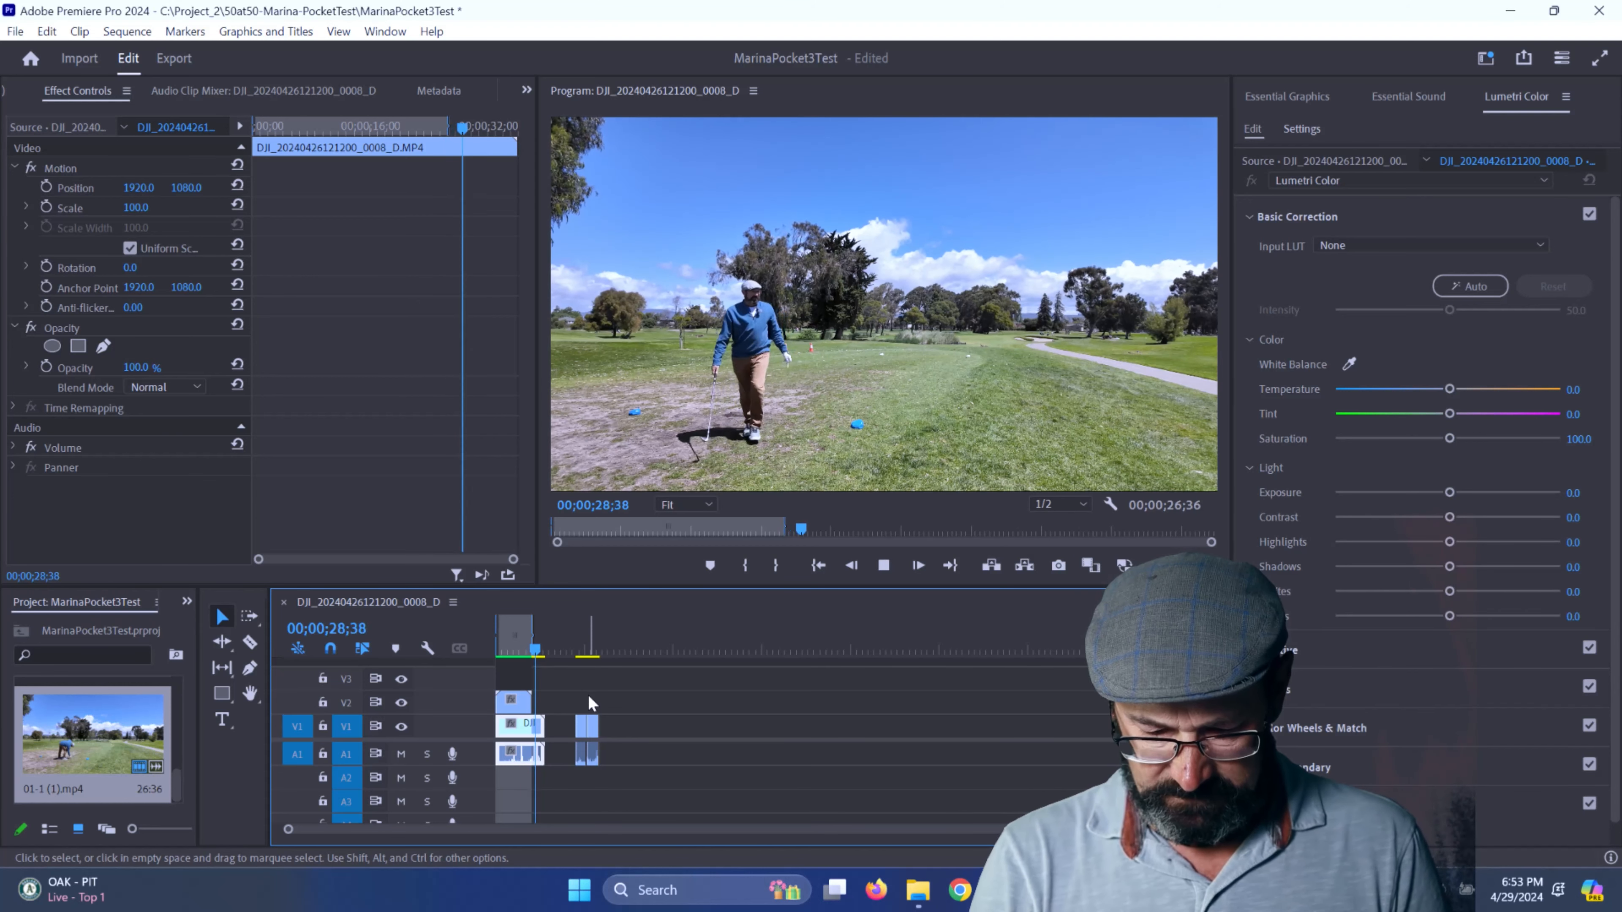
pyautogui.press('space')
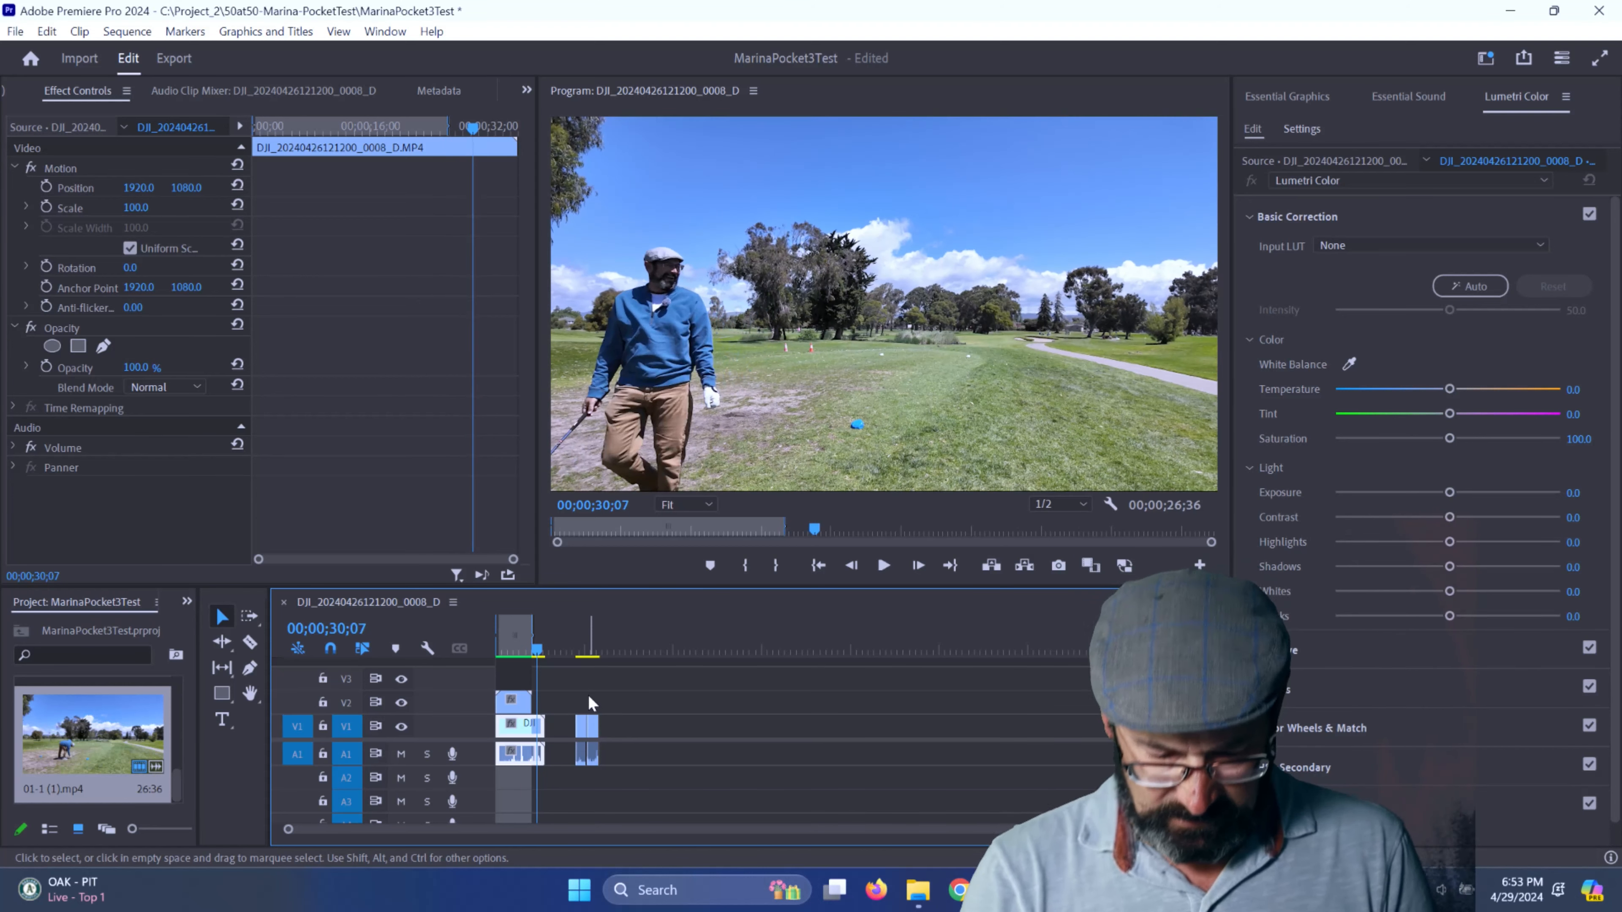
# - Trim the original V1 shot to end with the traced clip and delete the gap before the following clips
pyautogui.moveTo(535, 722); pyautogui.dragTo(530, 726)
pyautogui.click(555, 729)
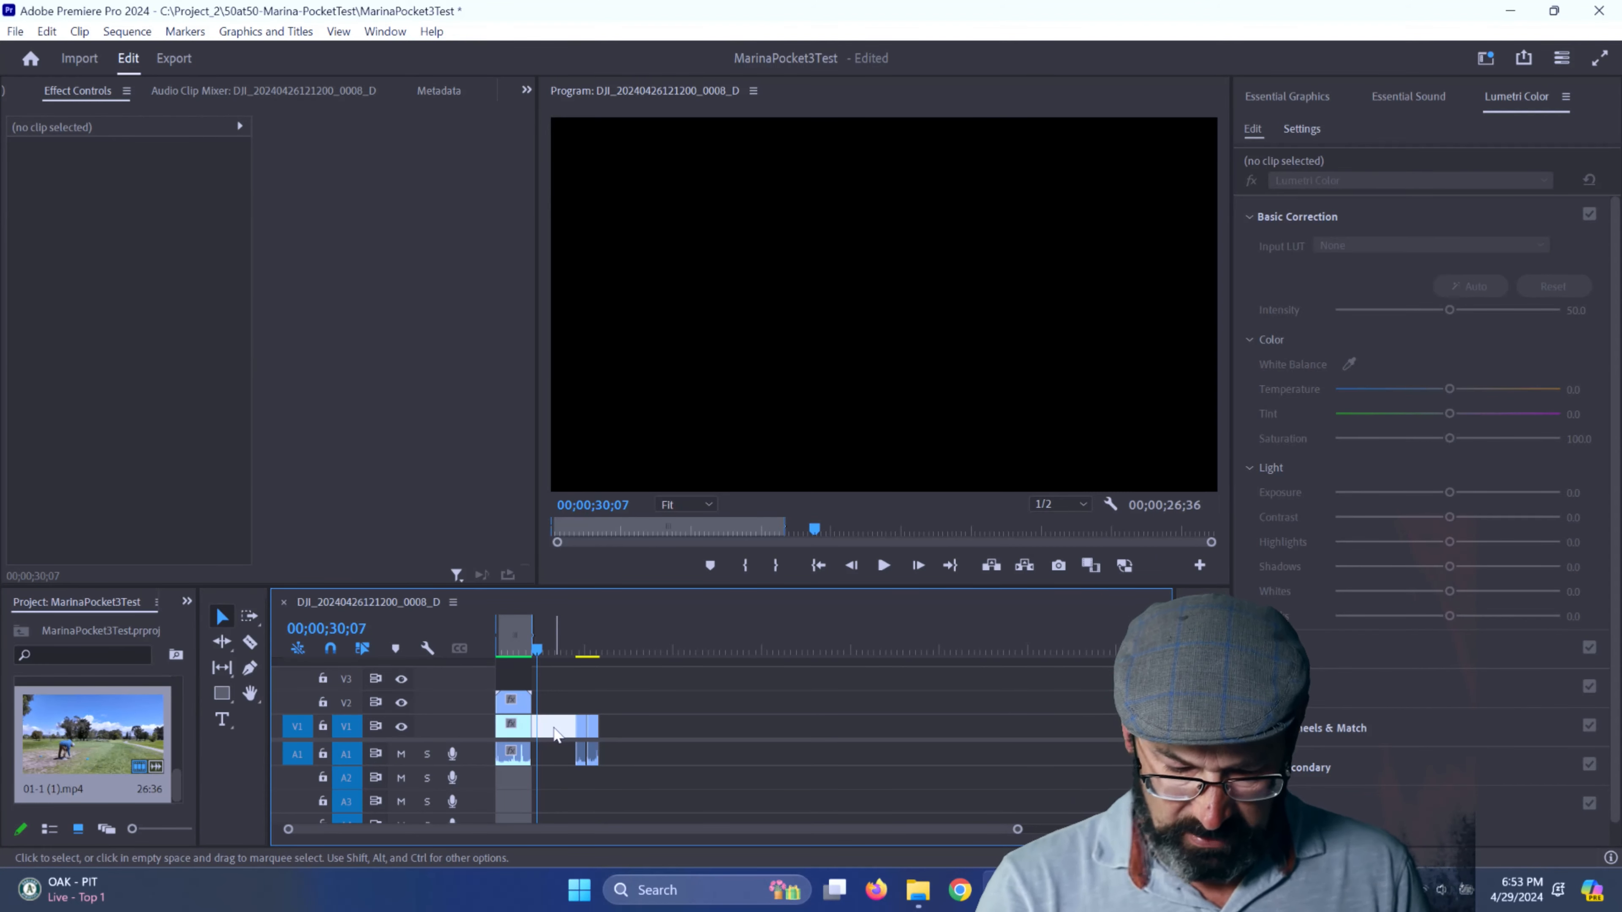
pyautogui.press('Delete')
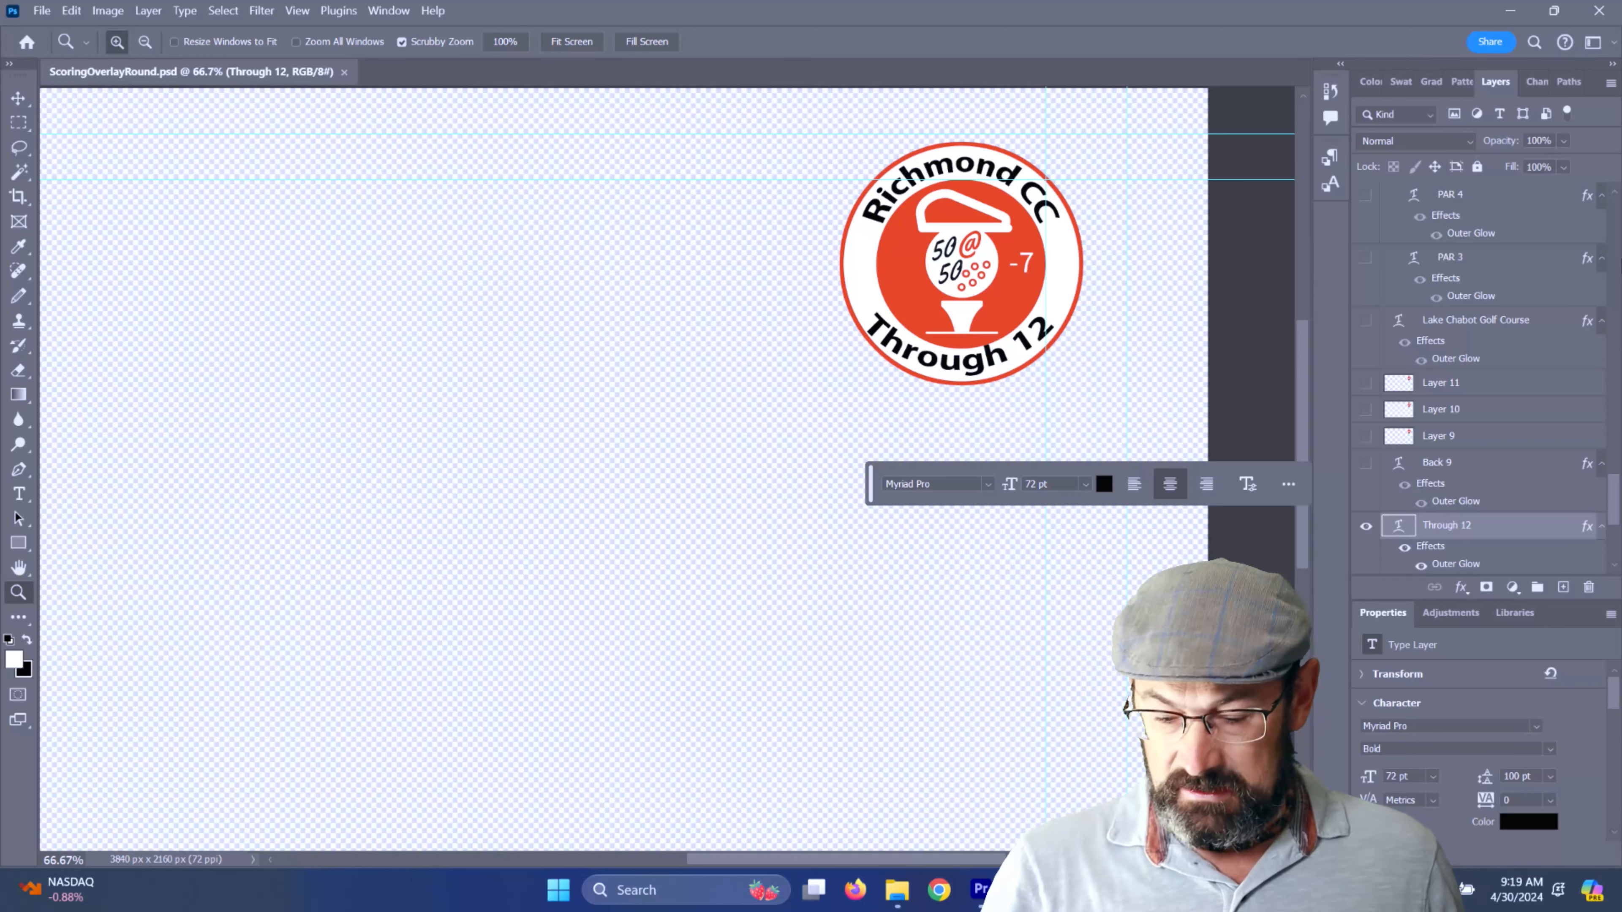
# - Show hole number 1 on the badge's tee by making that layer of the HoleNumber group visible
pyautogui.moveTo(1619, 509); pyautogui.dragTo(1616, 205)
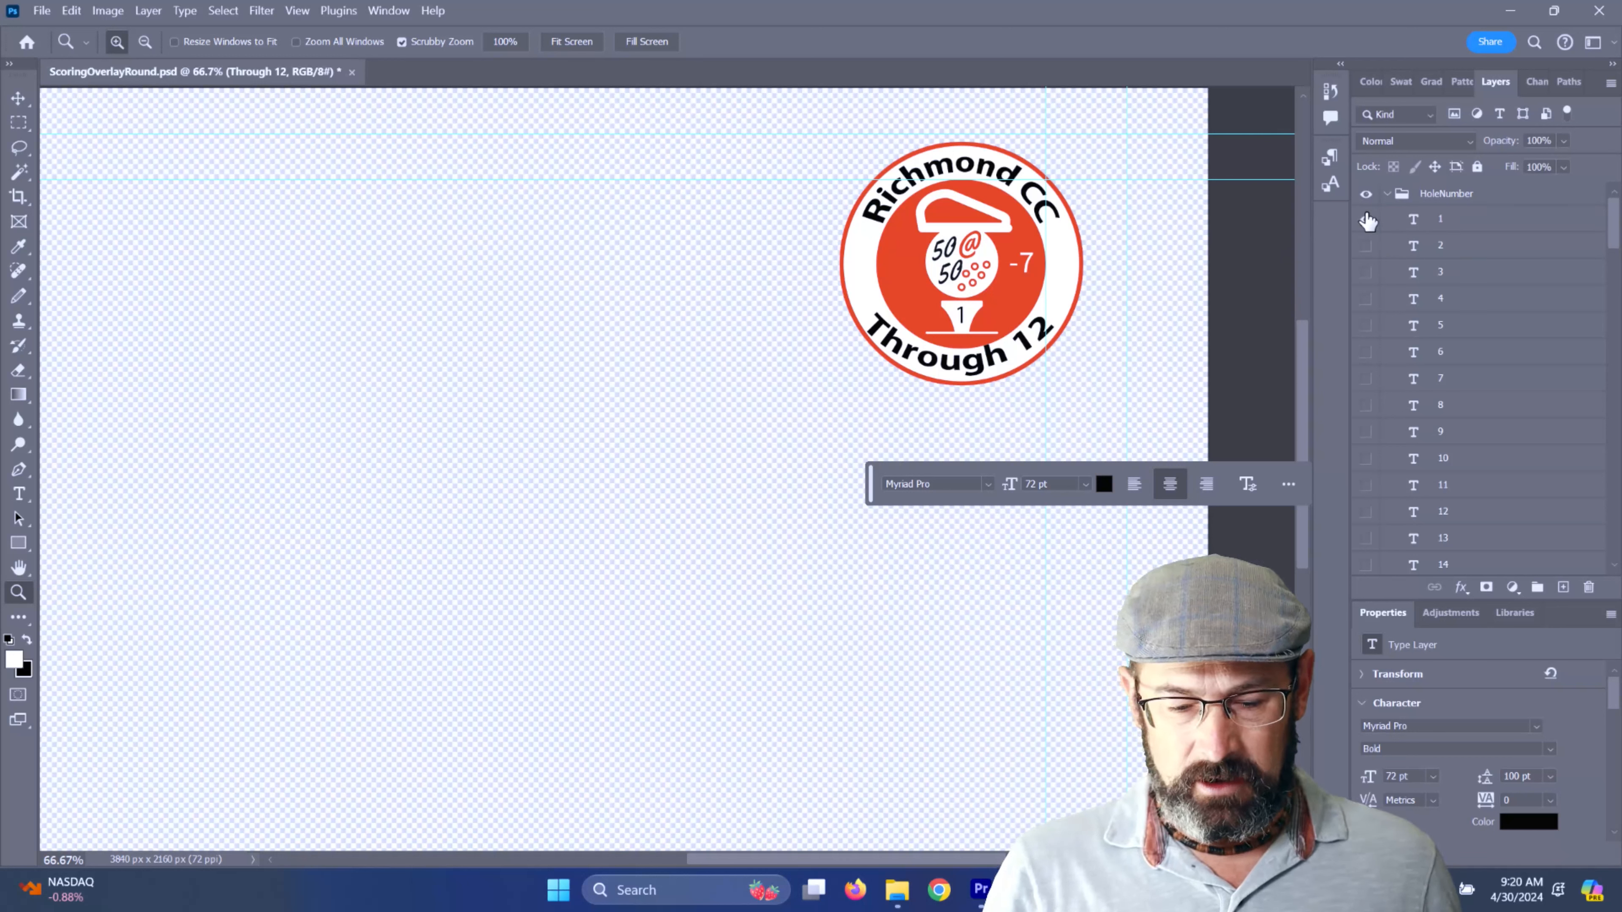
pyautogui.click(1366, 219)
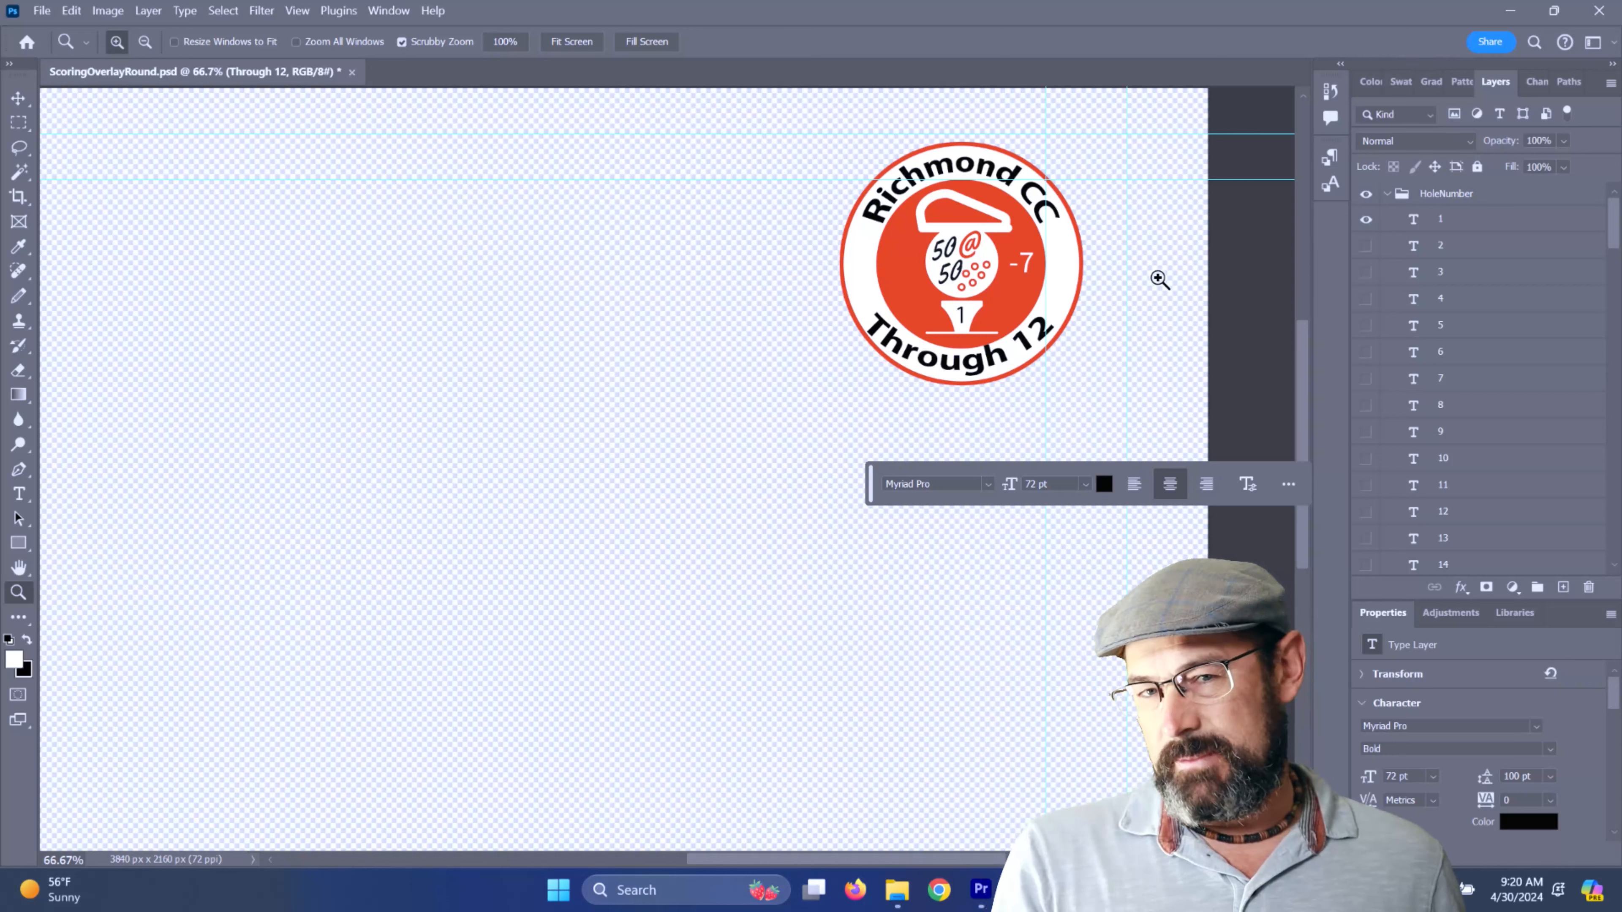
pyautogui.click(977, 167)
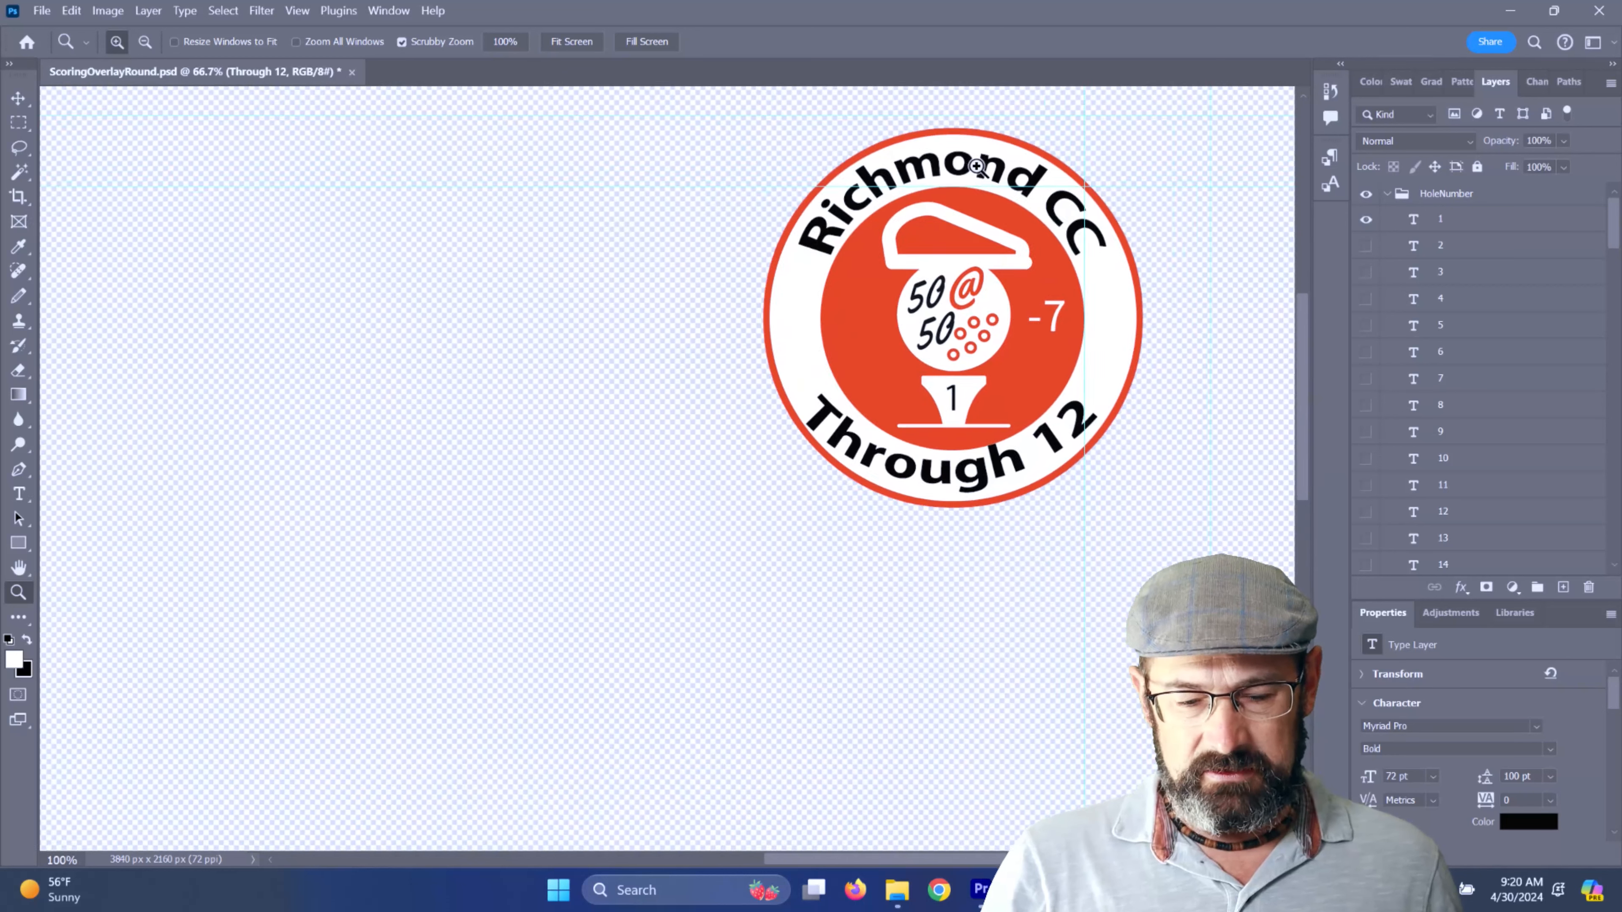
pyautogui.click(977, 167)
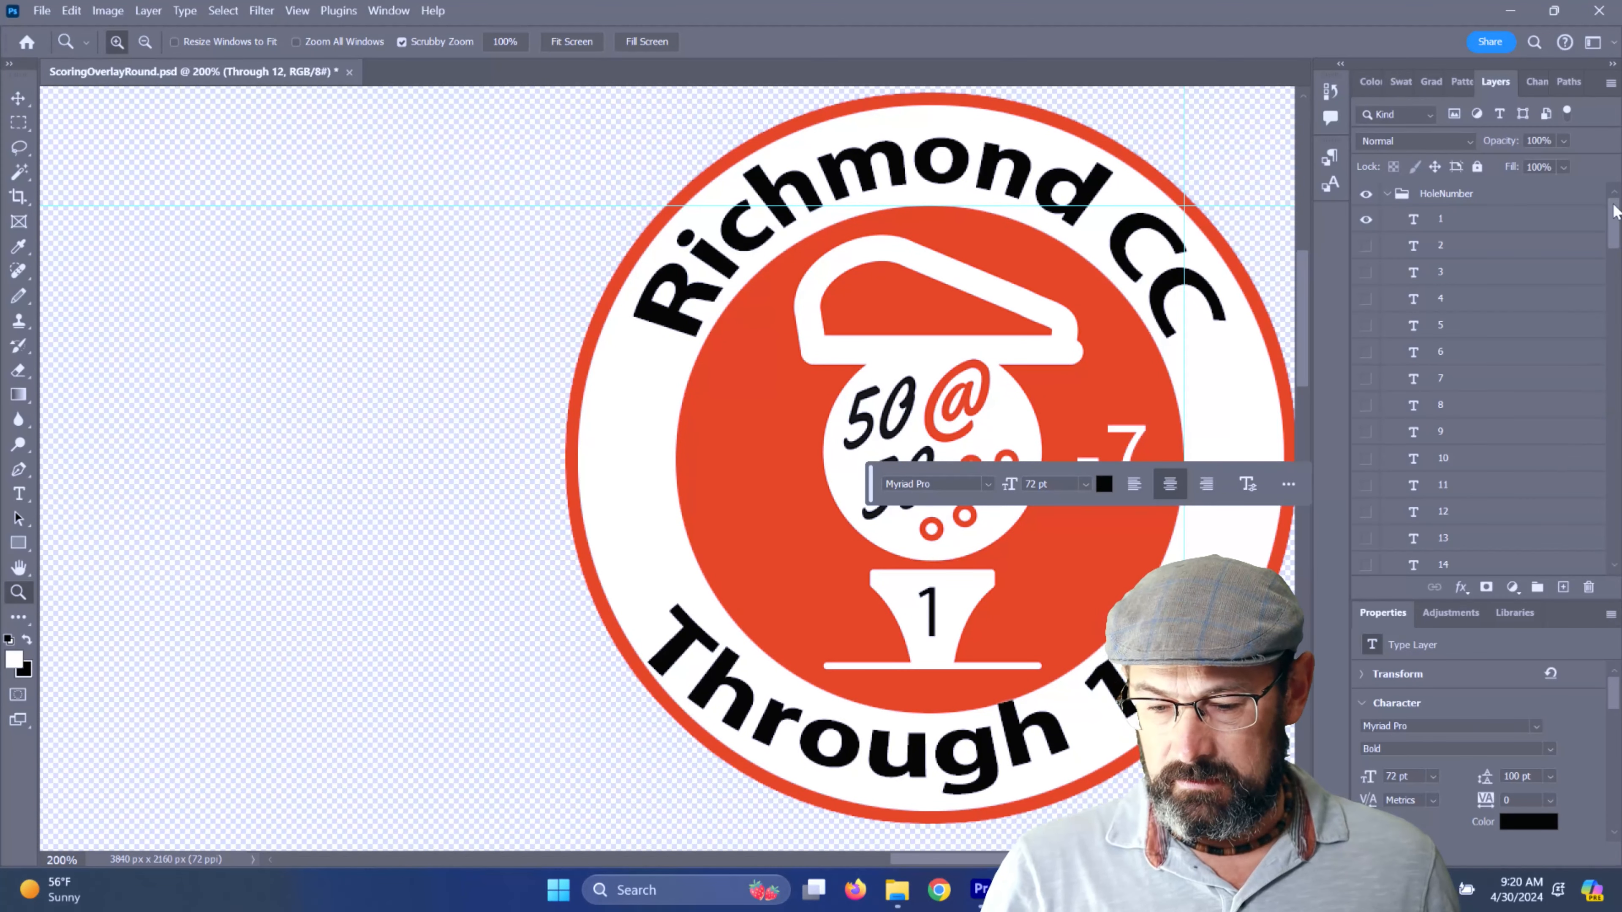
# - Hide the Richmond CC text on the badge and show the PAR 3 text in its place
pyautogui.moveTo(1617, 229); pyautogui.dragTo(1616, 454)
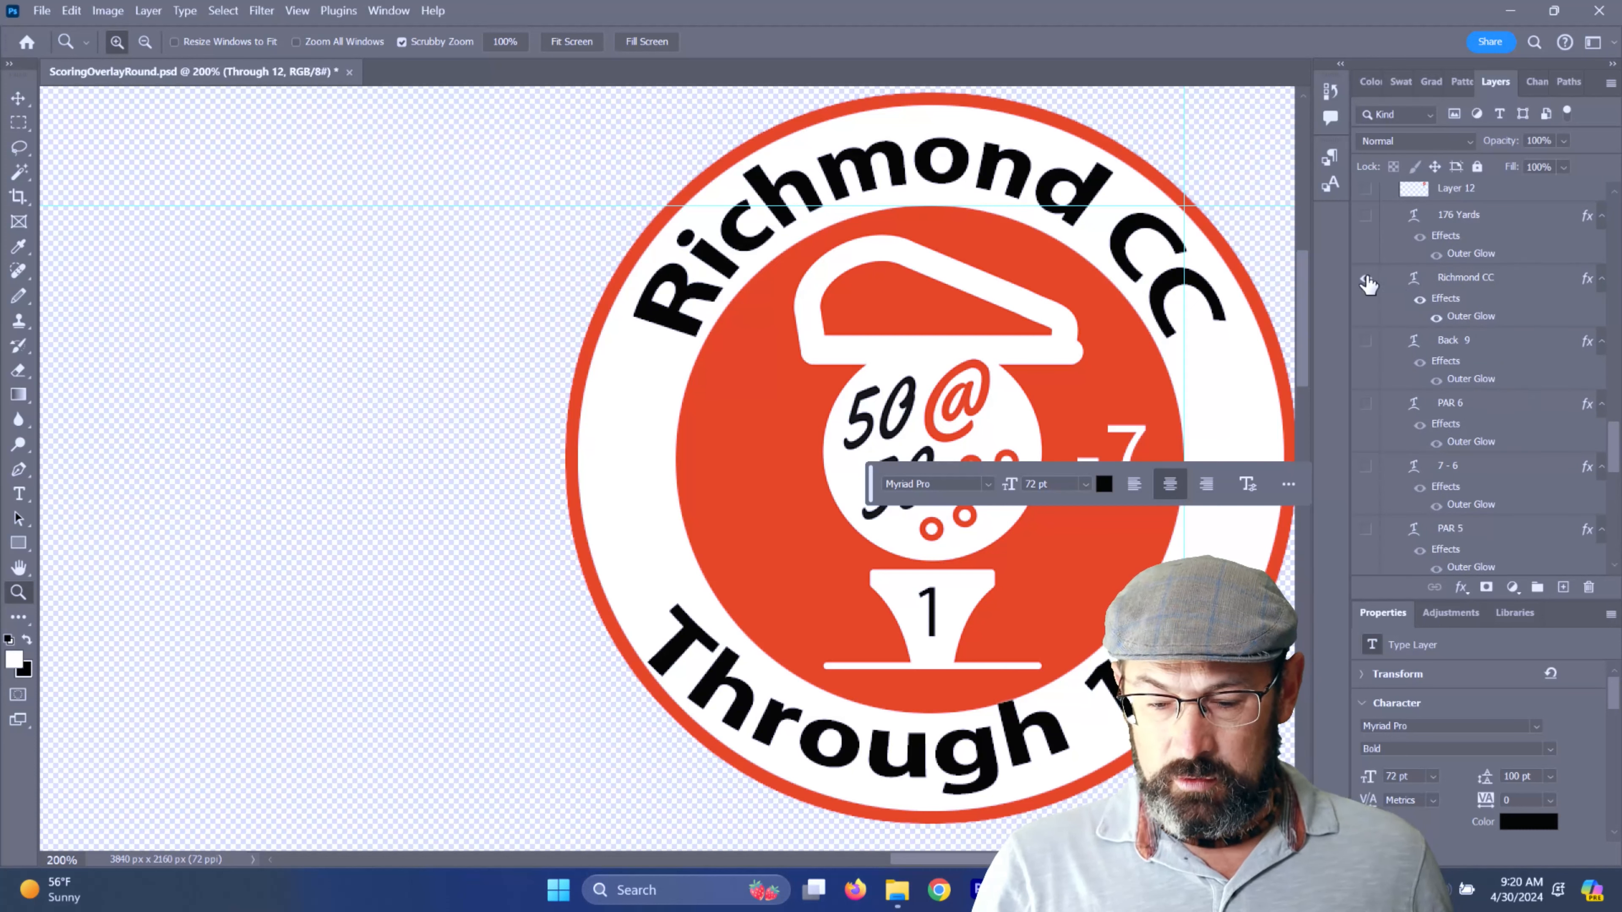
pyautogui.click(1365, 279)
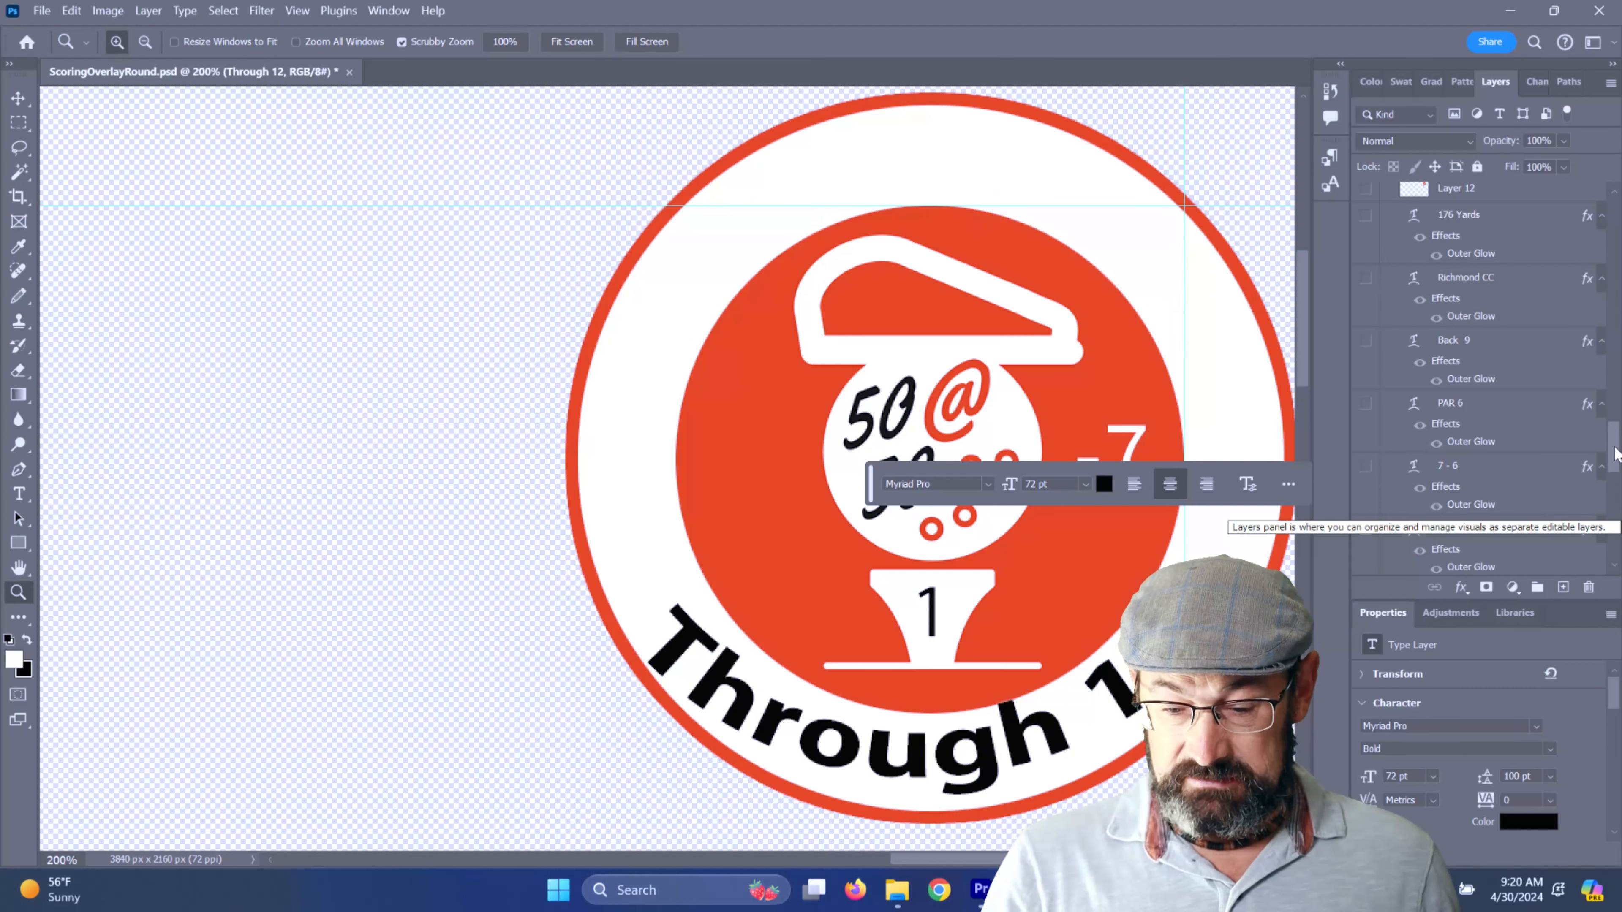
pyautogui.moveTo(1616, 454)
pyautogui.mouseDown()
pyautogui.moveTo(1616, 438)
pyautogui.moveTo(1618, 473)
pyautogui.mouseUp()
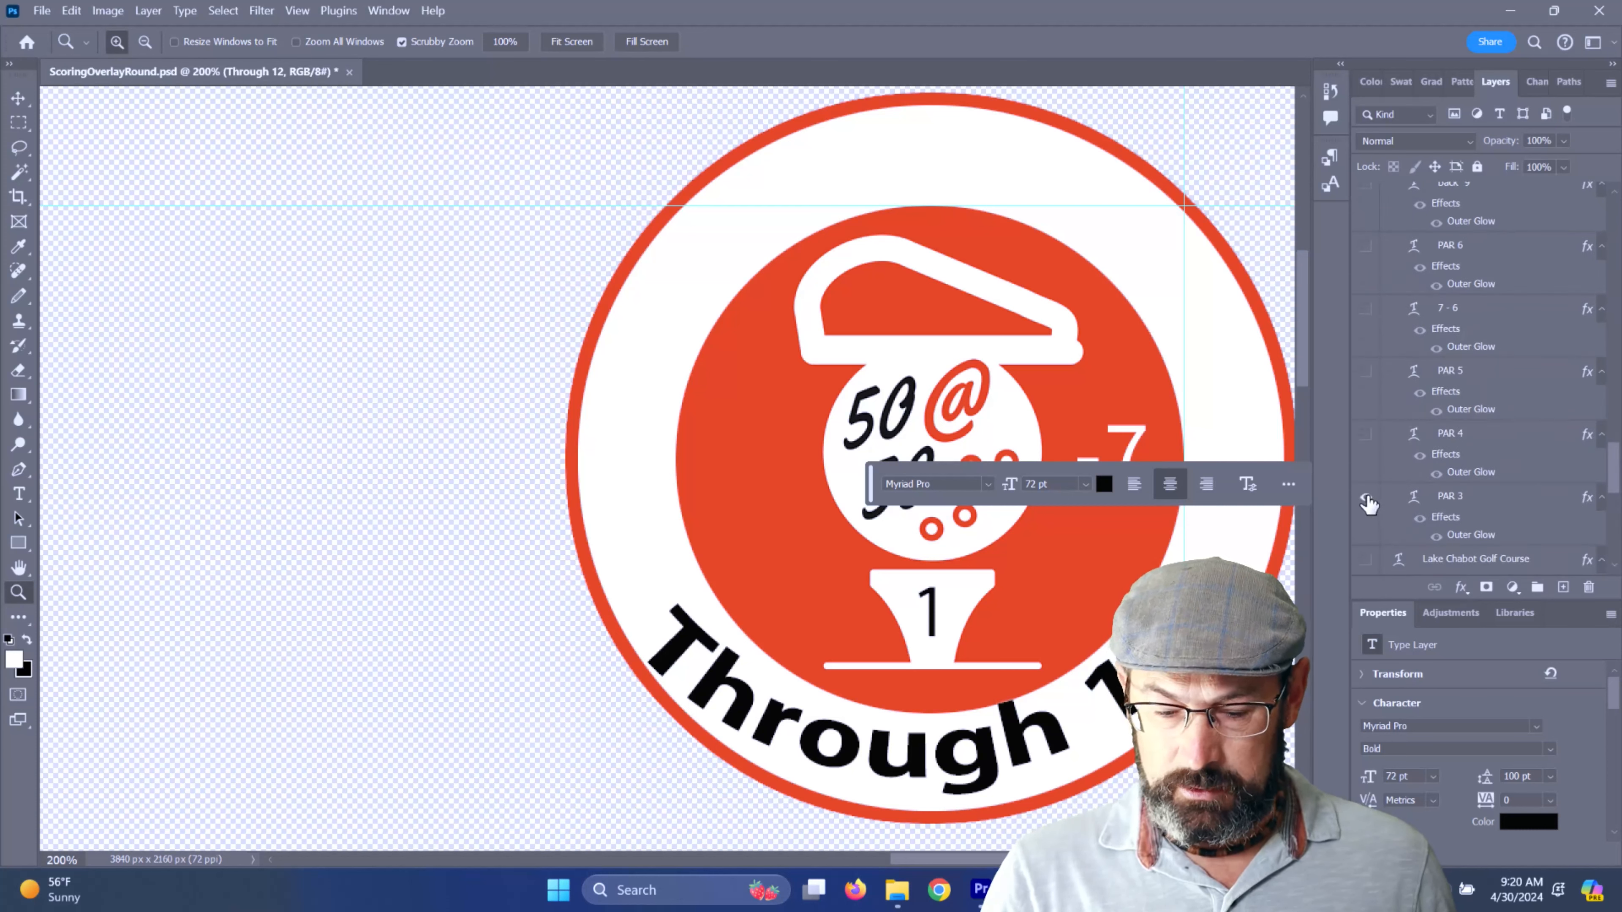
pyautogui.click(1366, 498)
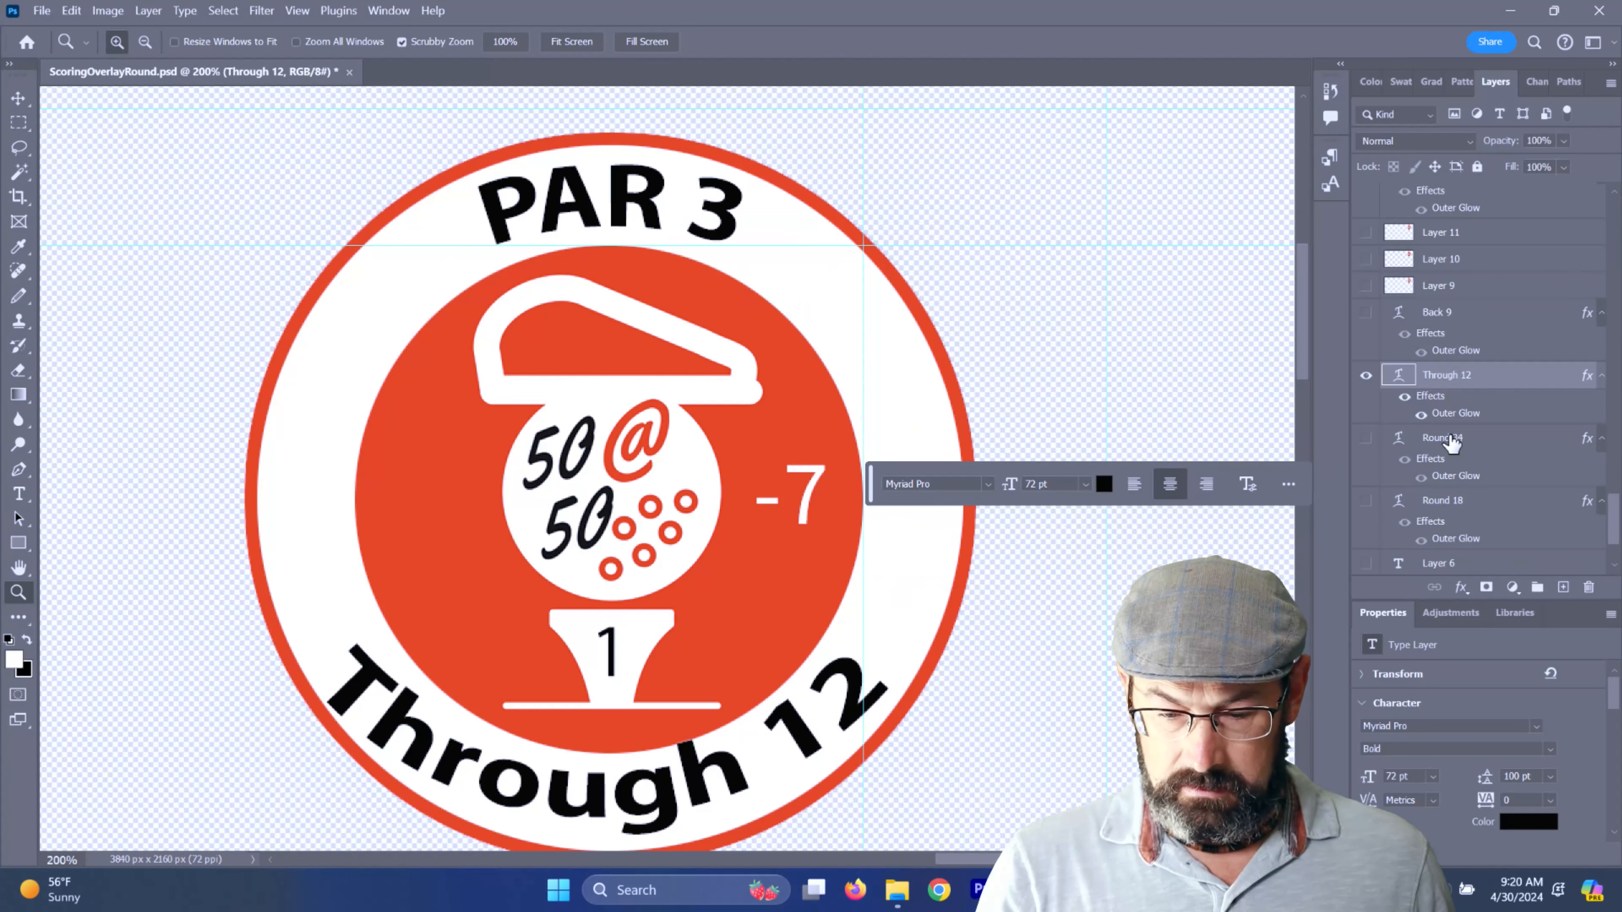
# - Hide the Through 12 text on the badge and show the 176 Yards layer from the PAR group instead
pyautogui.click(1366, 377)
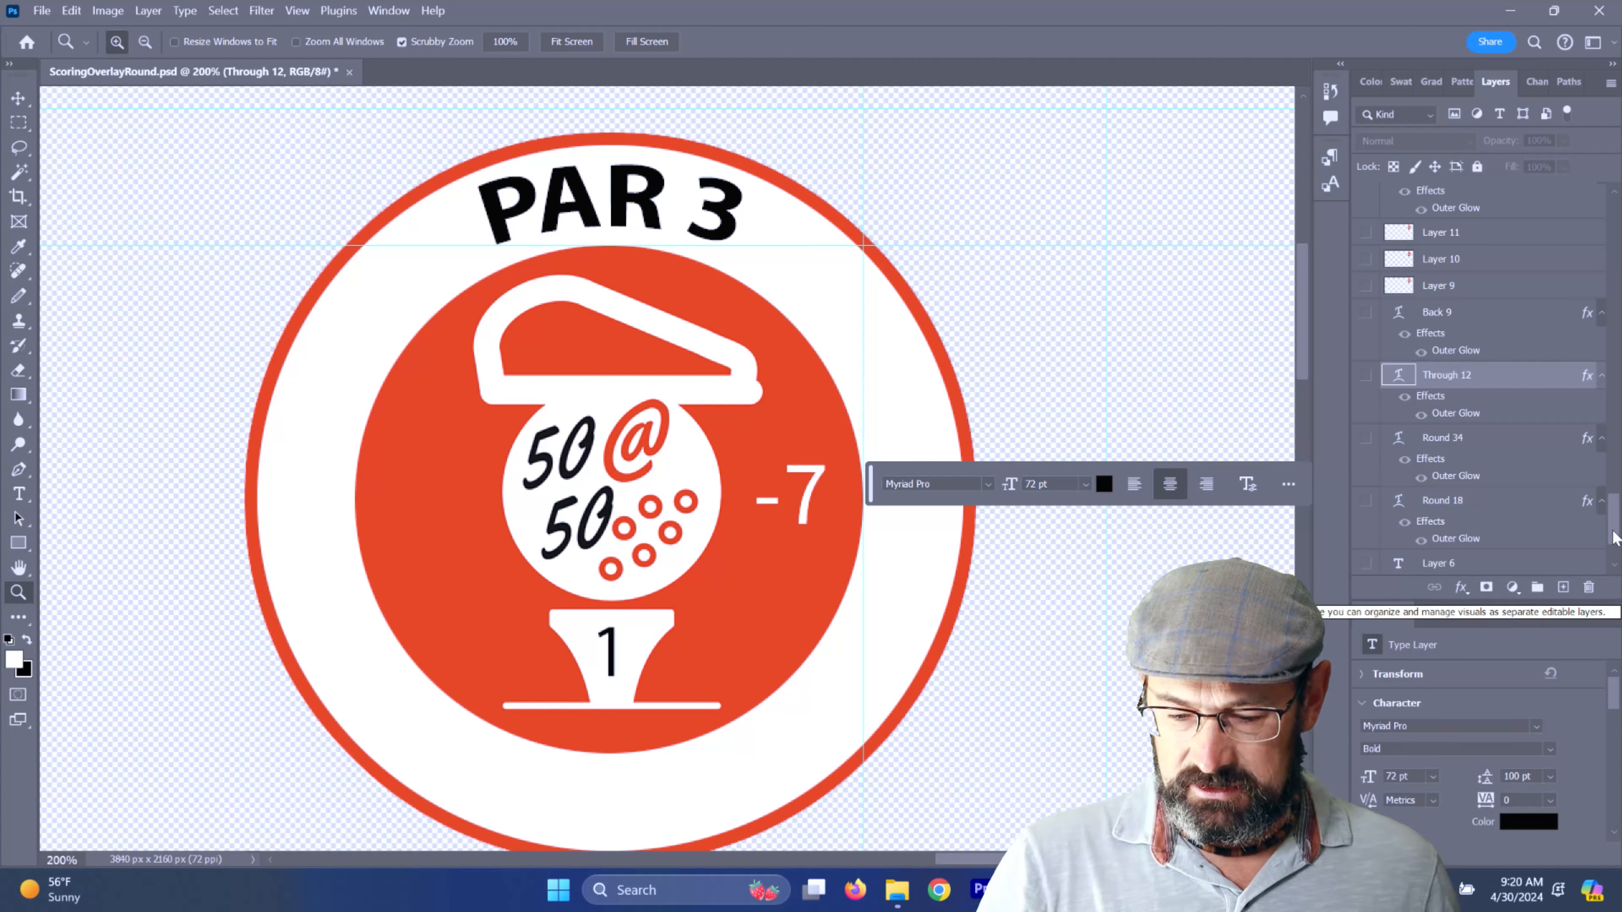
pyautogui.moveTo(1614, 538); pyautogui.dragTo(1616, 450)
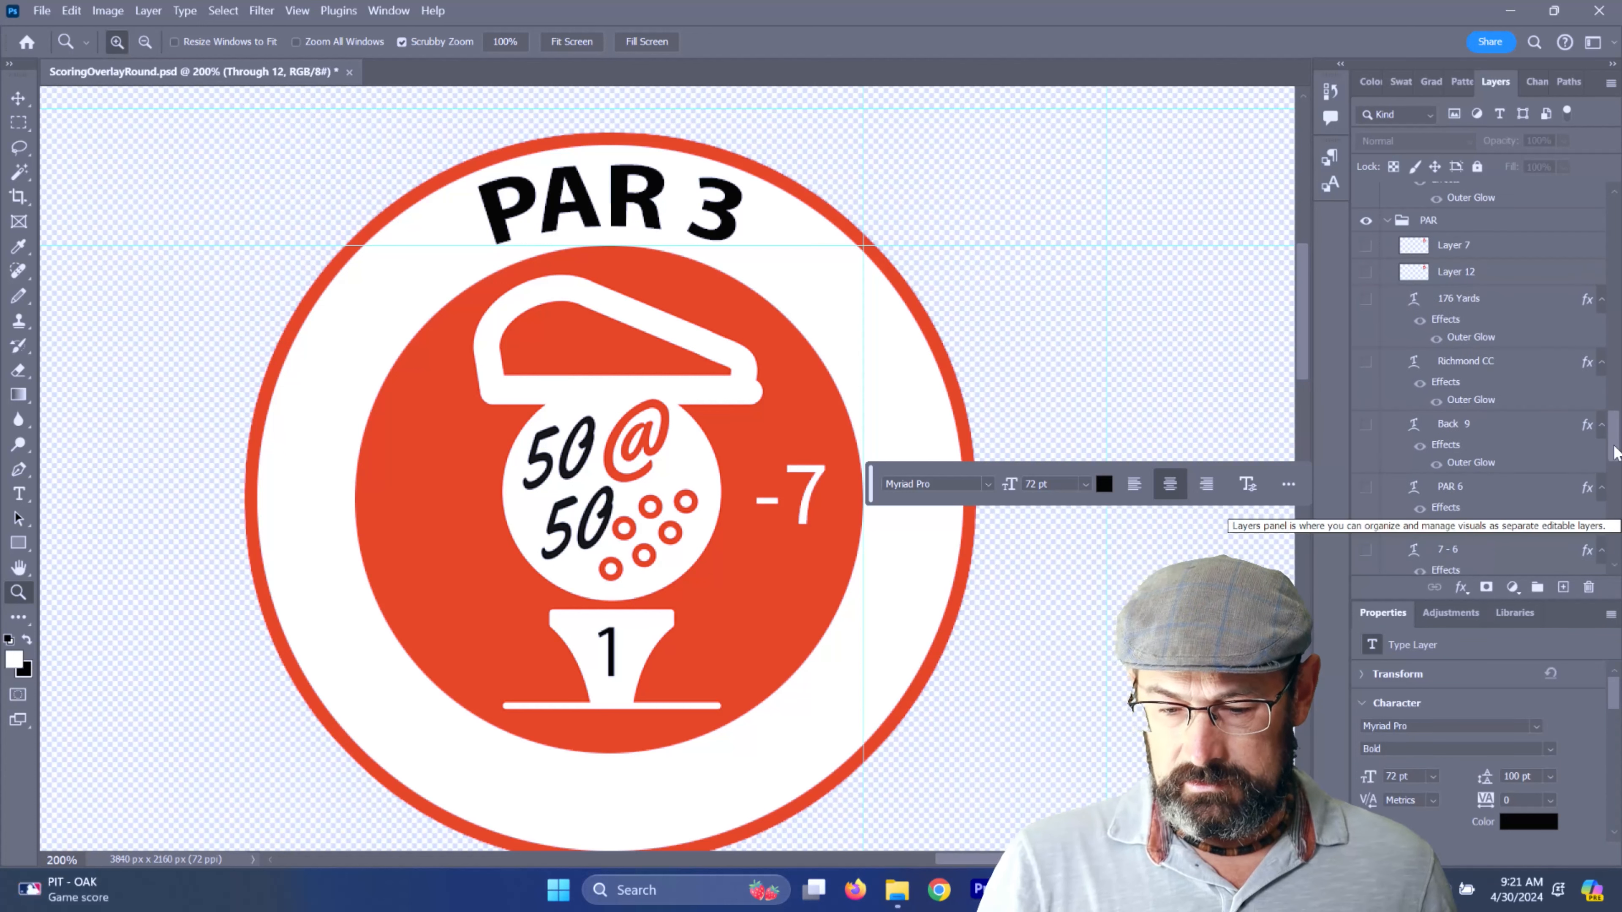
pyautogui.click(1366, 303)
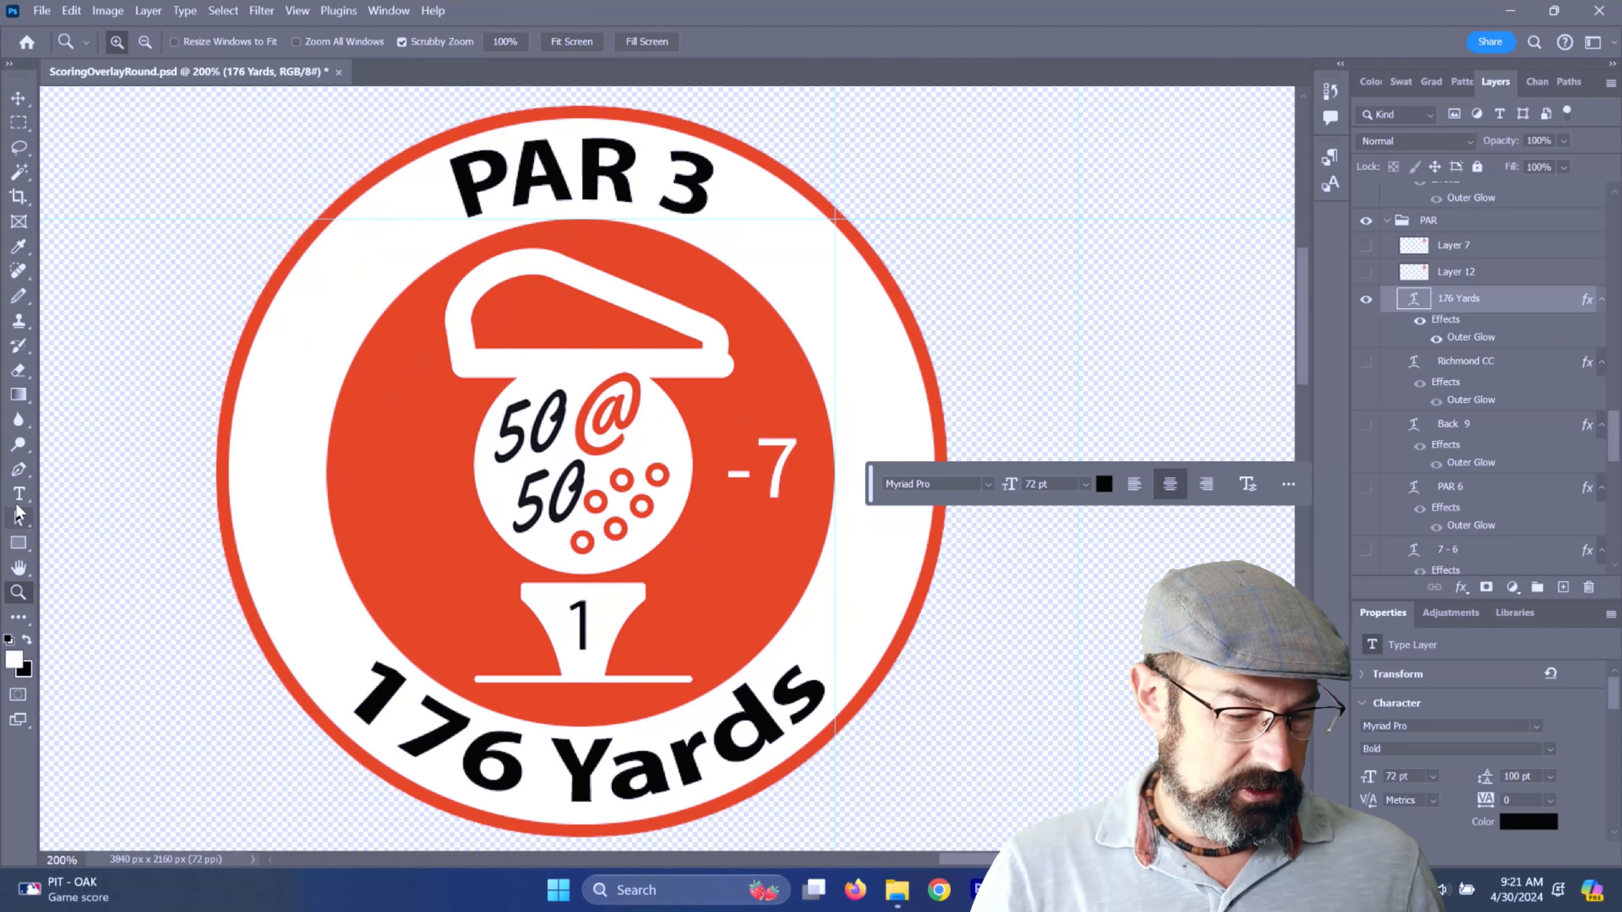
# - Change the yardage text on the badge to 125 Yards
pyautogui.click(18, 496)
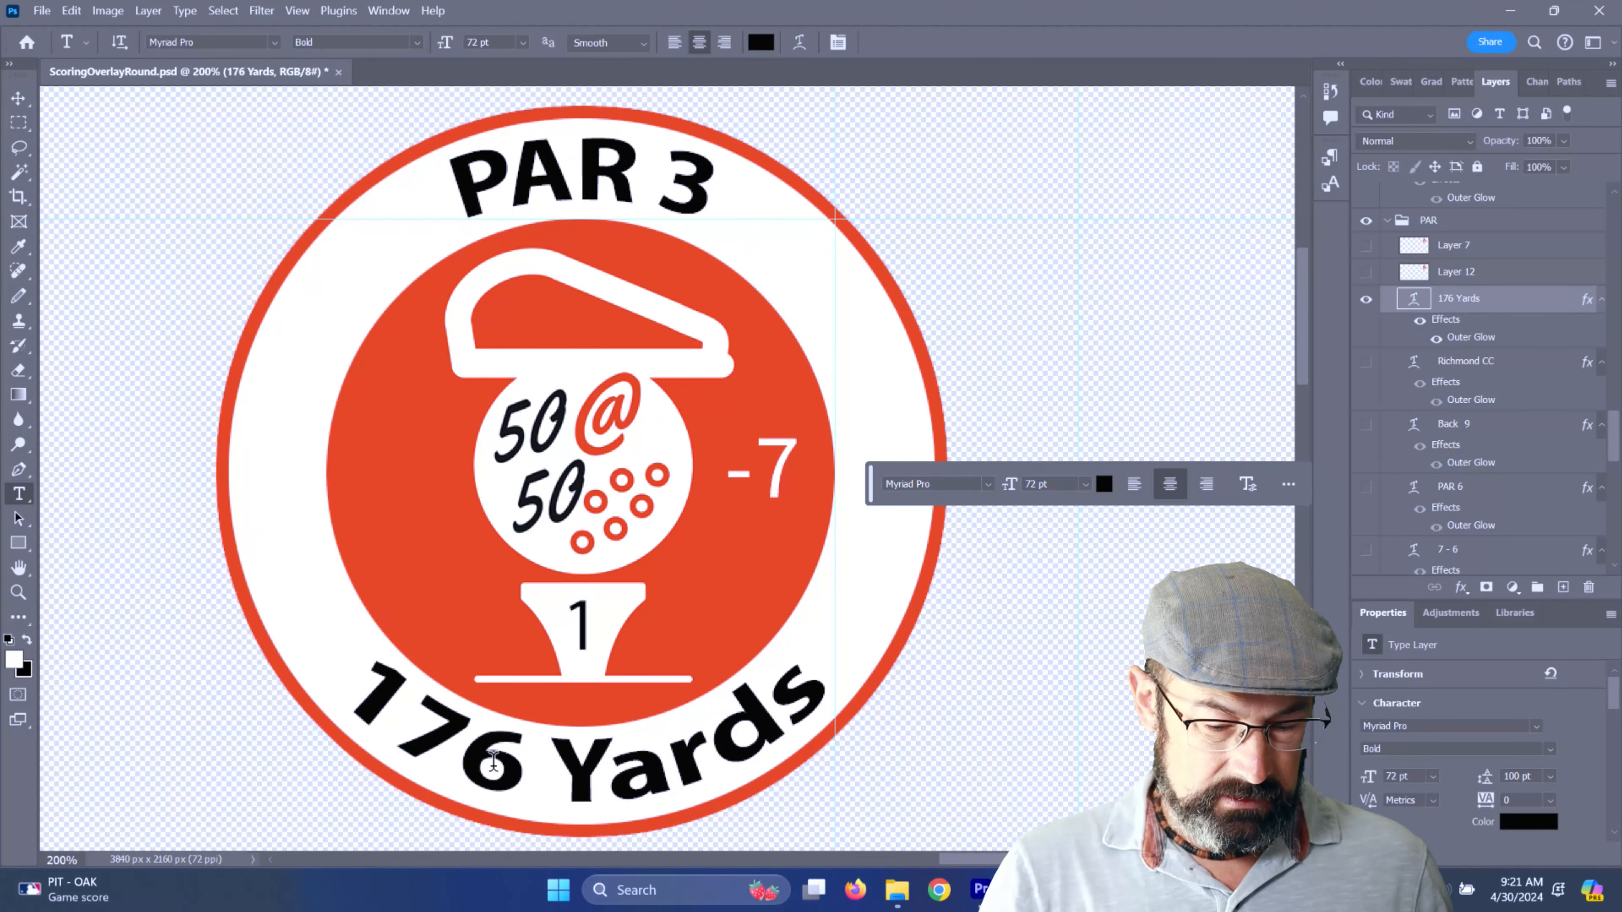
pyautogui.click(504, 762)
pyautogui.press('BackSpace')
pyautogui.press('BackSpace')
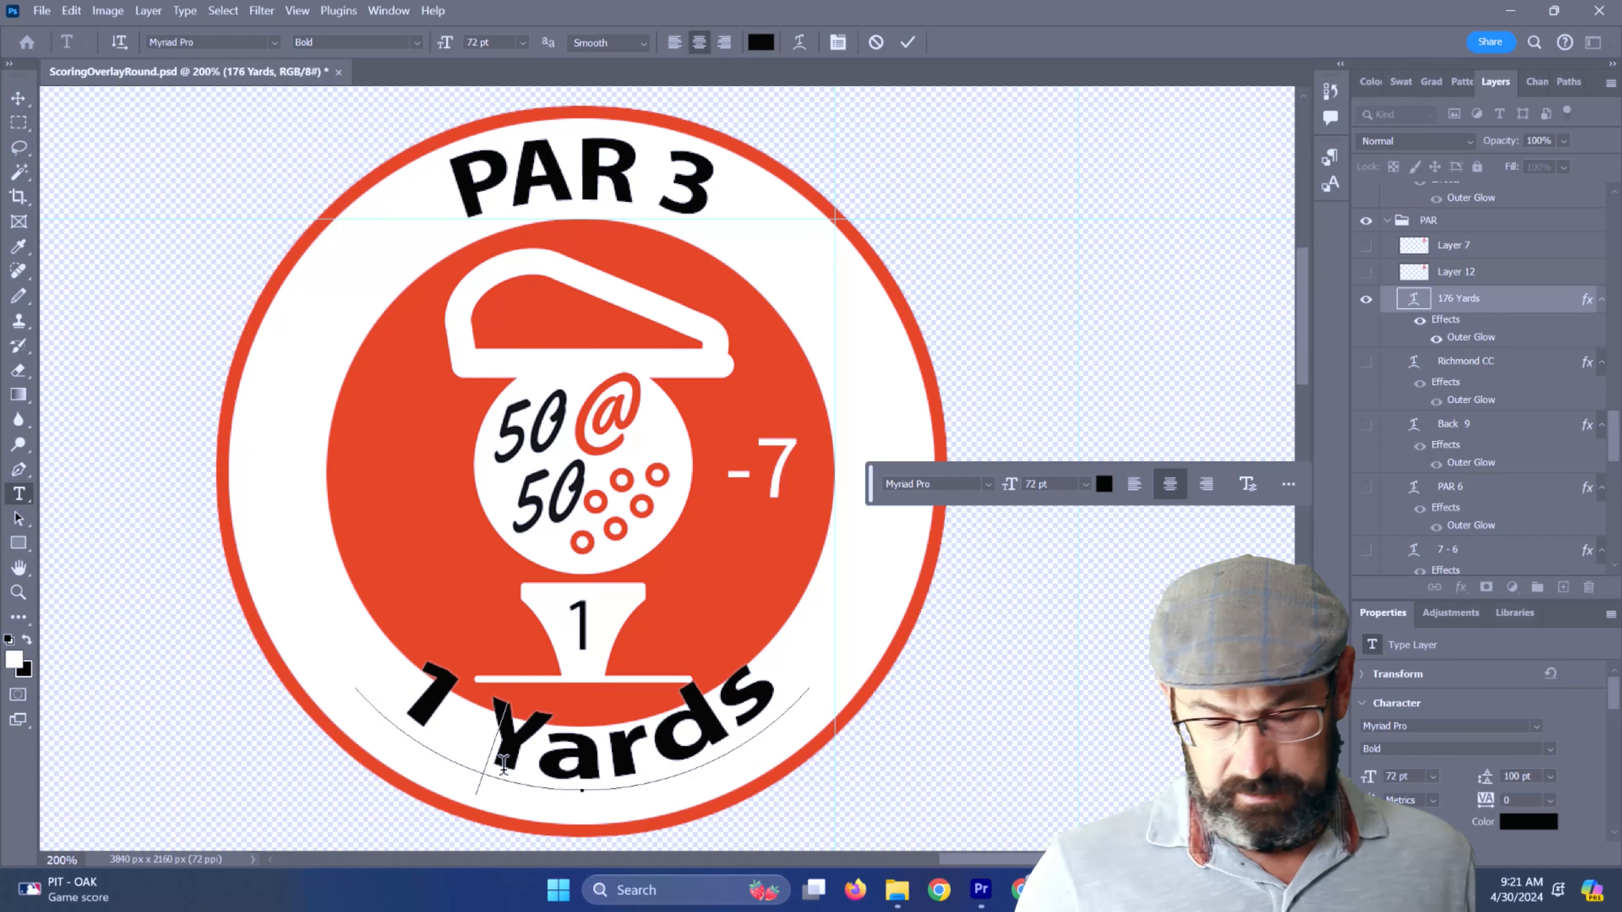
pyautogui.write('25')
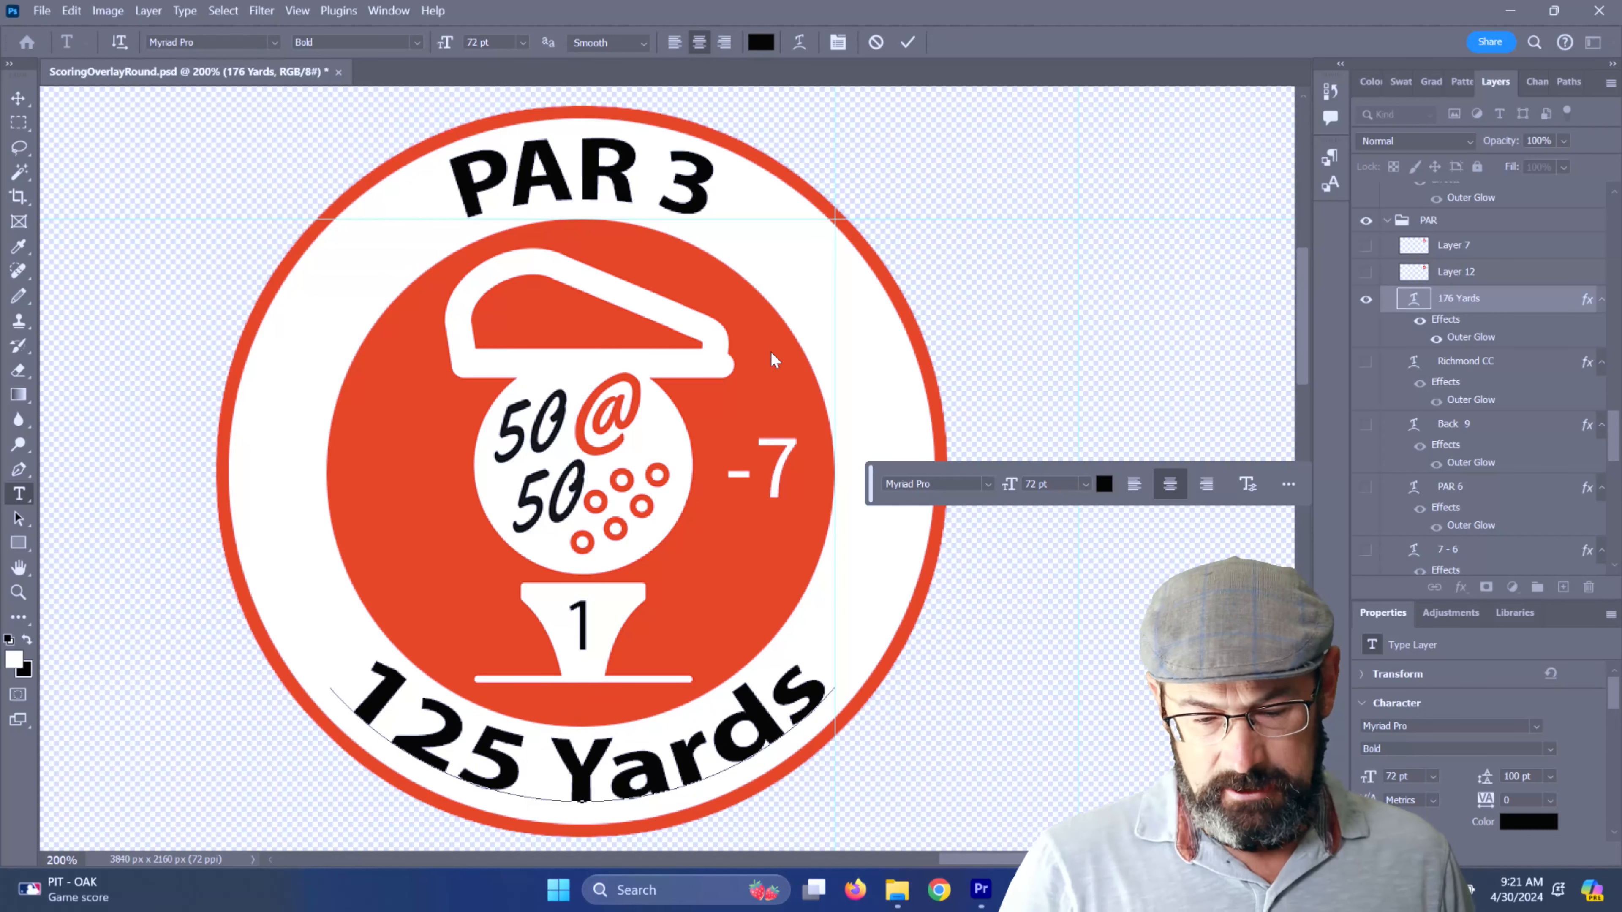
# - Replace the score text beside the golf ball with a capital E
pyautogui.click(787, 467)
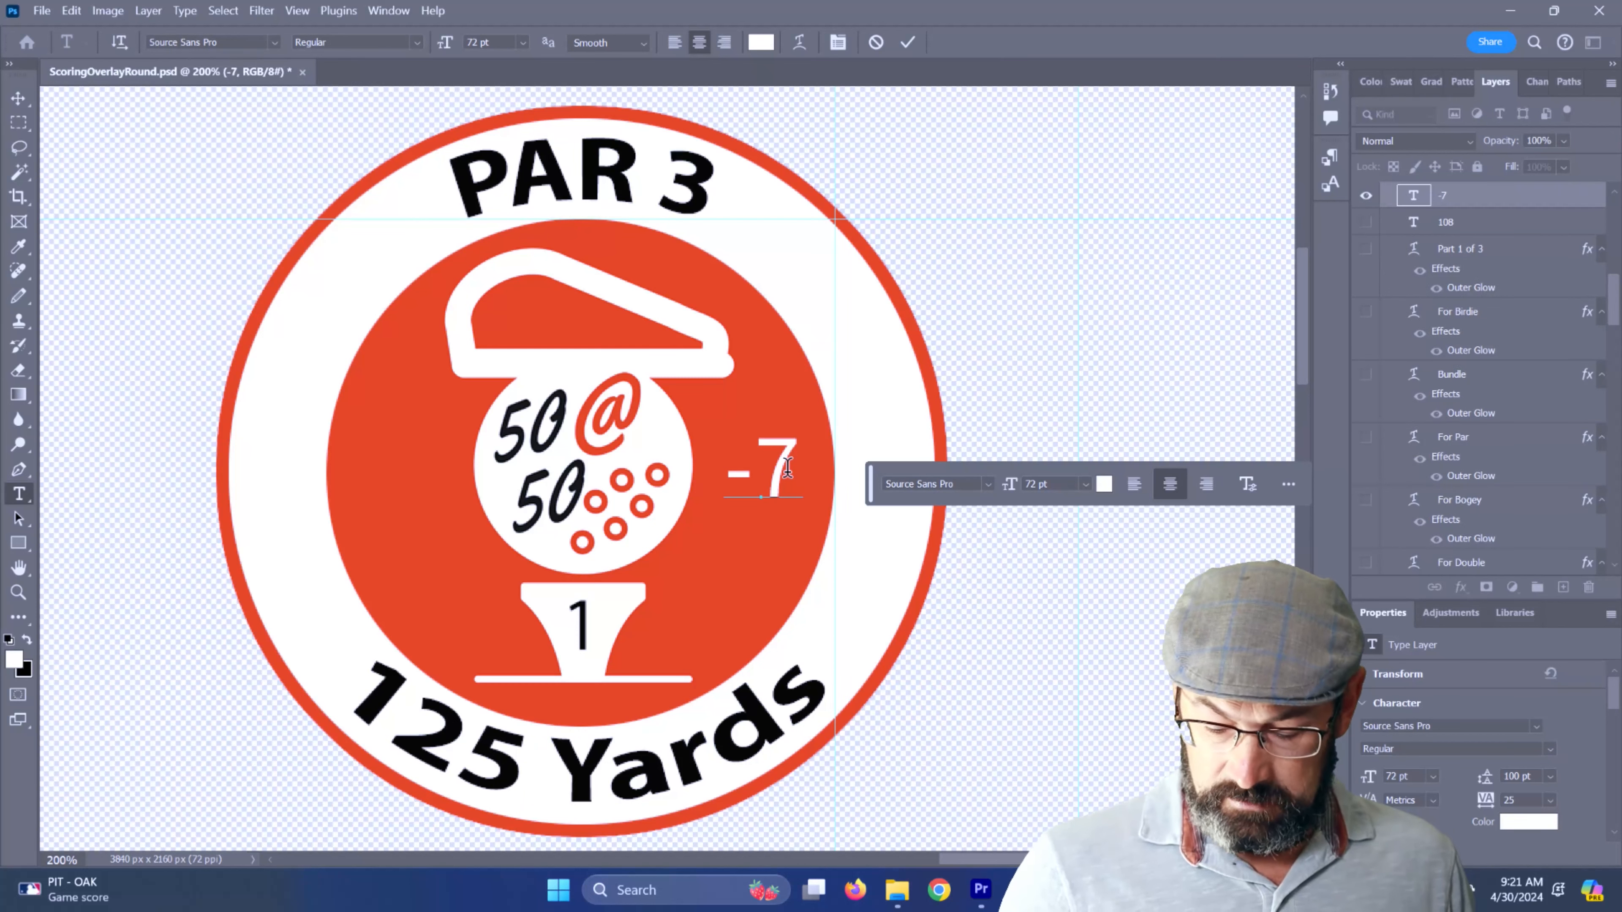
pyautogui.press('BackSpace')
pyautogui.press('BackSpace')
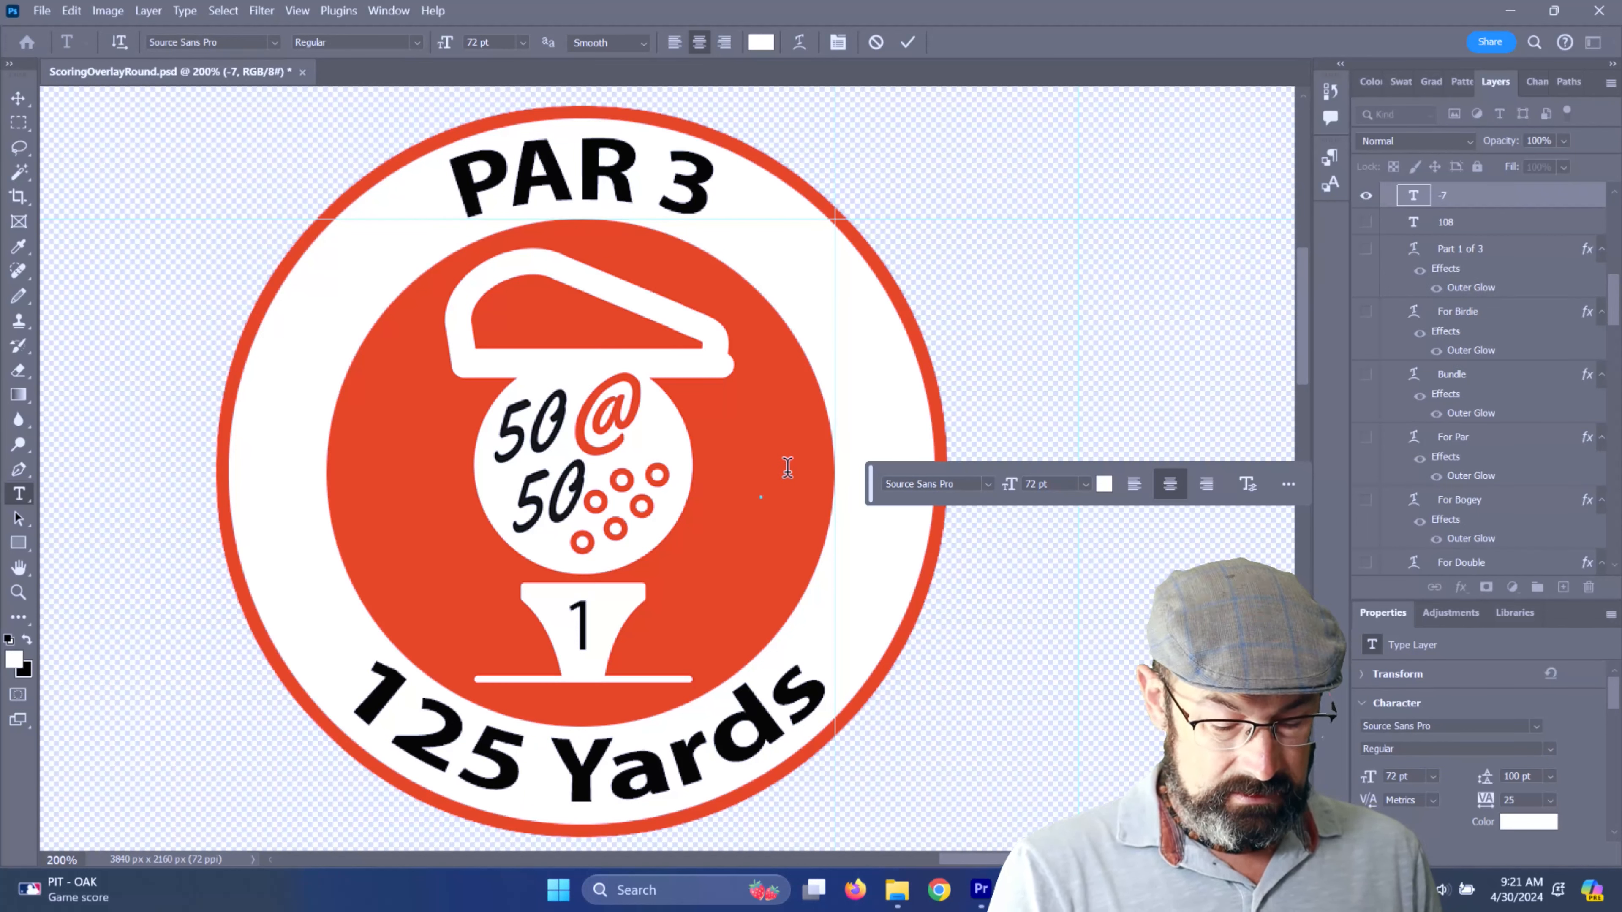
pyautogui.write('e')
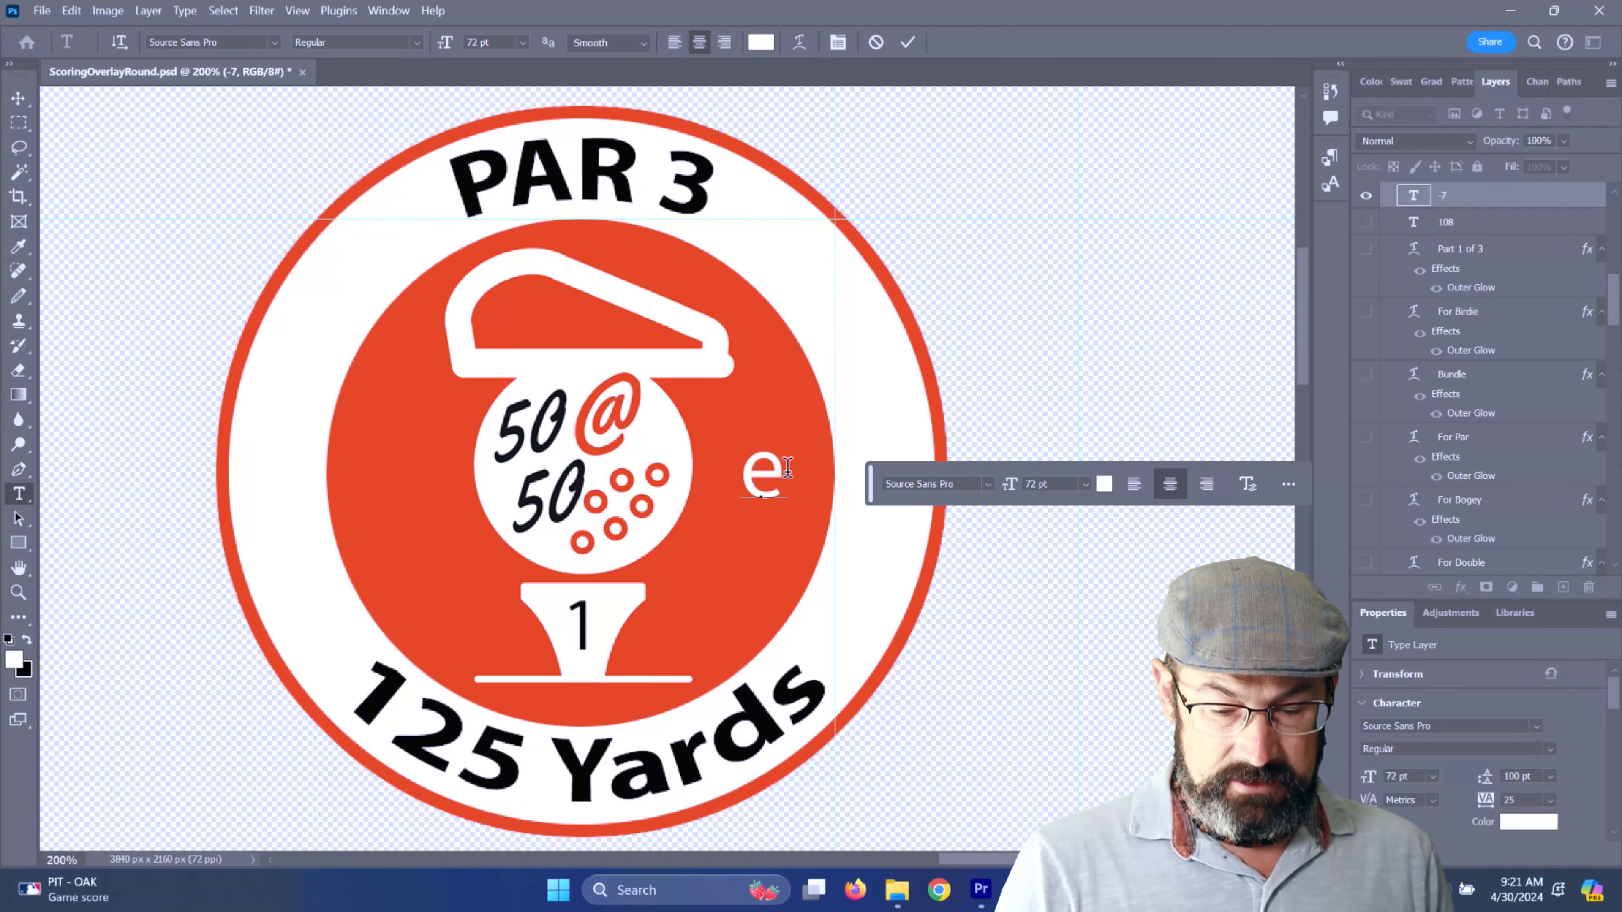
pyautogui.press('BackSpace')
pyautogui.write('E')
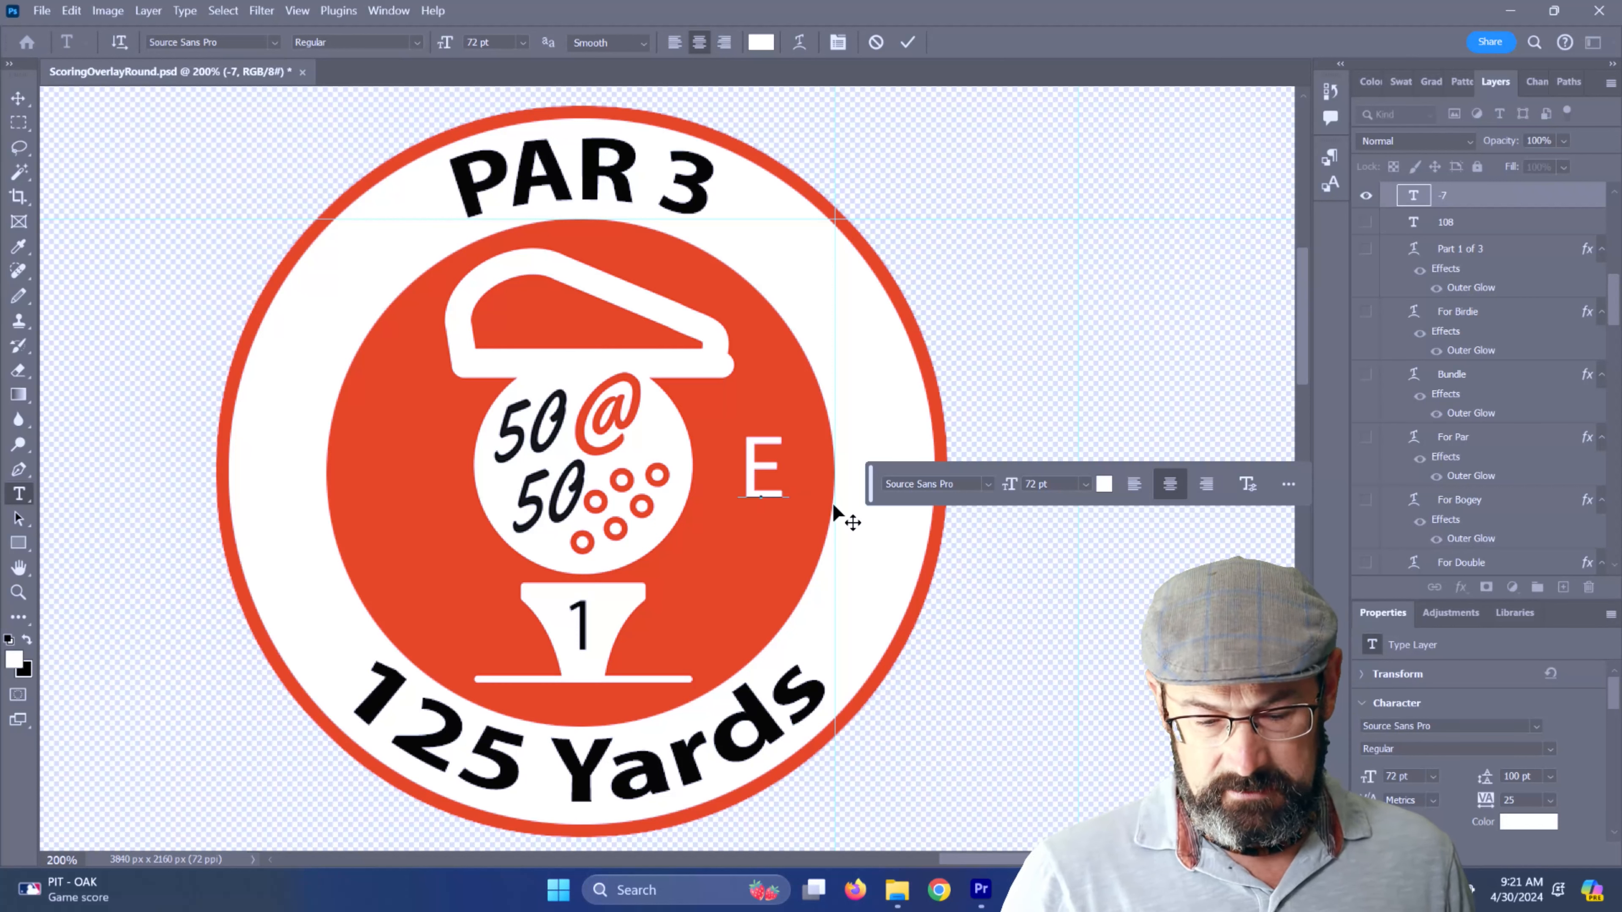
pyautogui.hotkey('ctrl', 'Return')
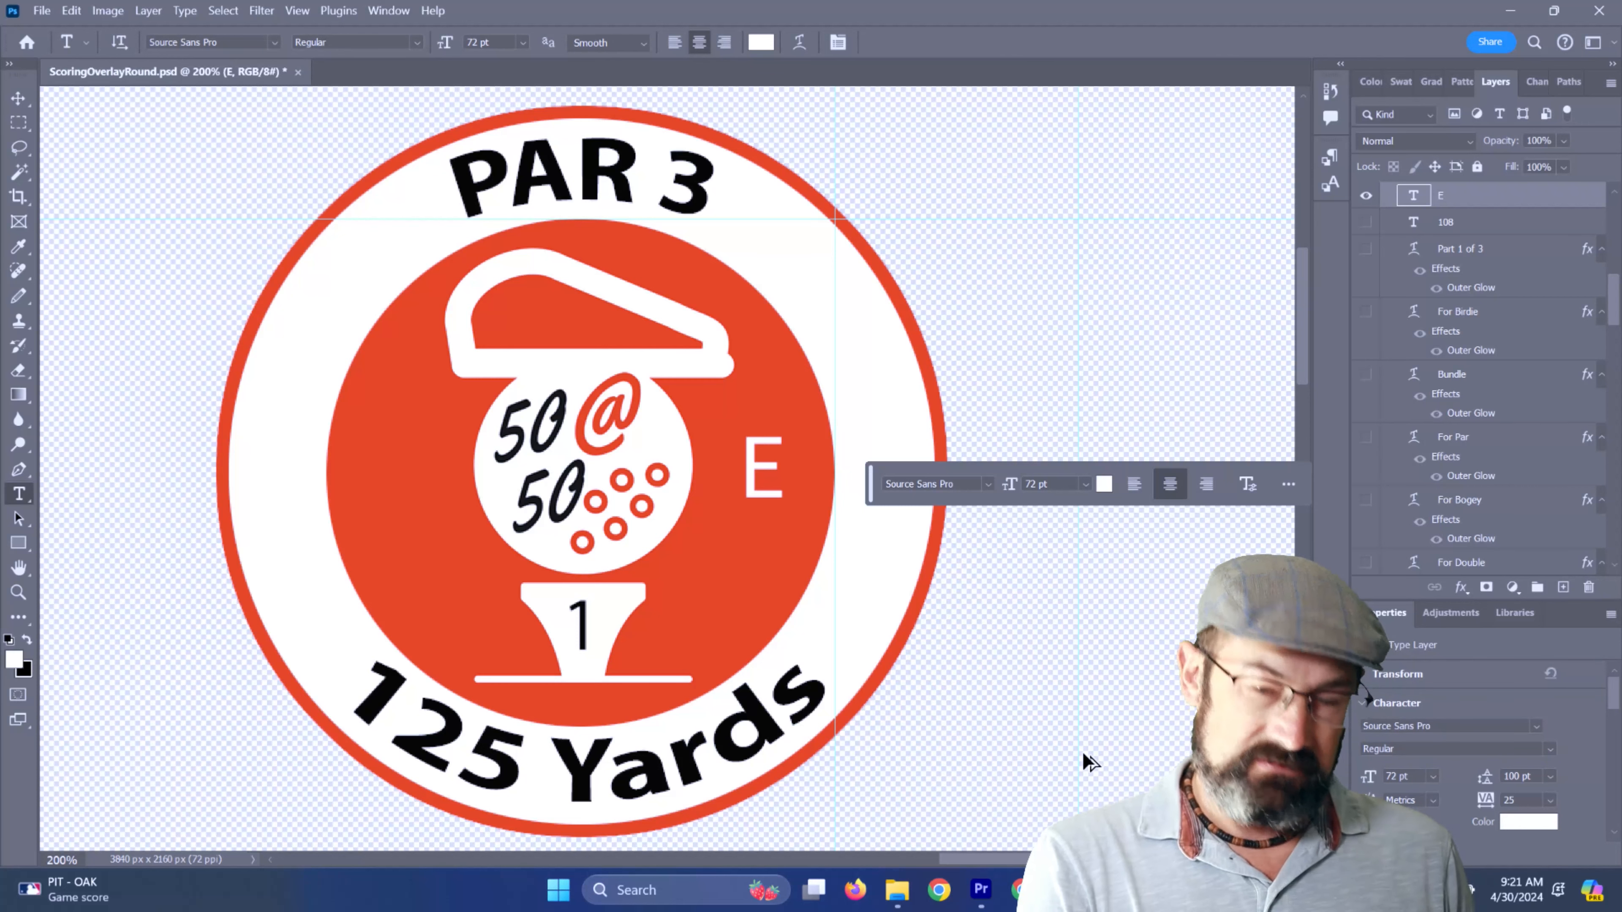
# - Export the overlay as a transparent PNG named 01-1 into the Overlays folder of the 50at50-Marina-PocketTest project
pyautogui.hotkey('ctrl', 'alt', 'shift', 'w')
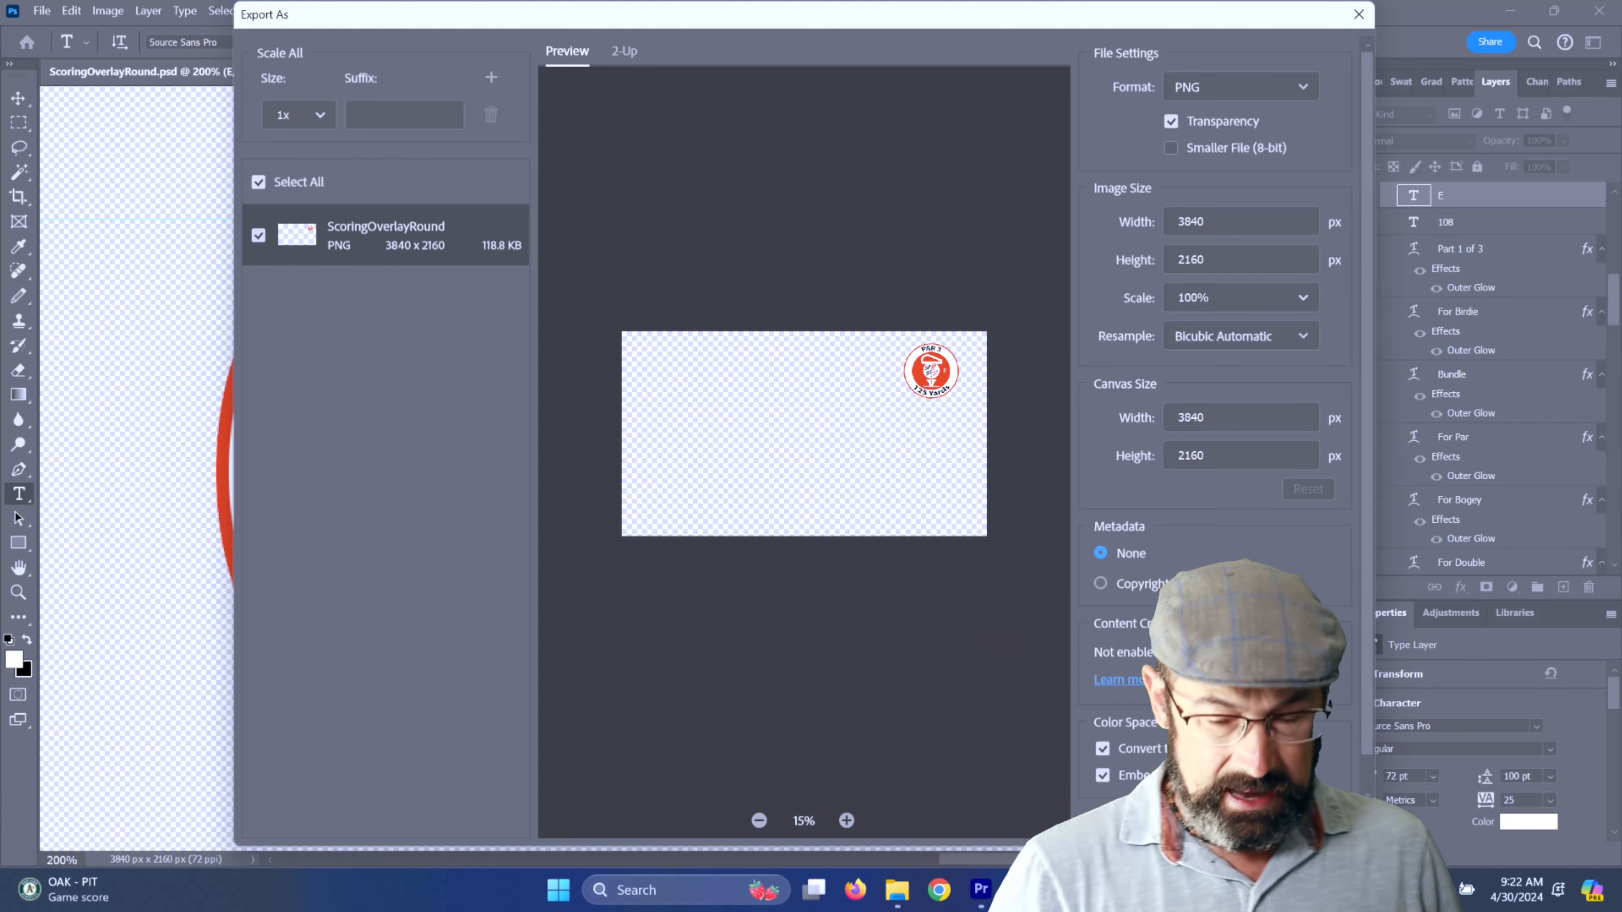
pyautogui.press('Return')
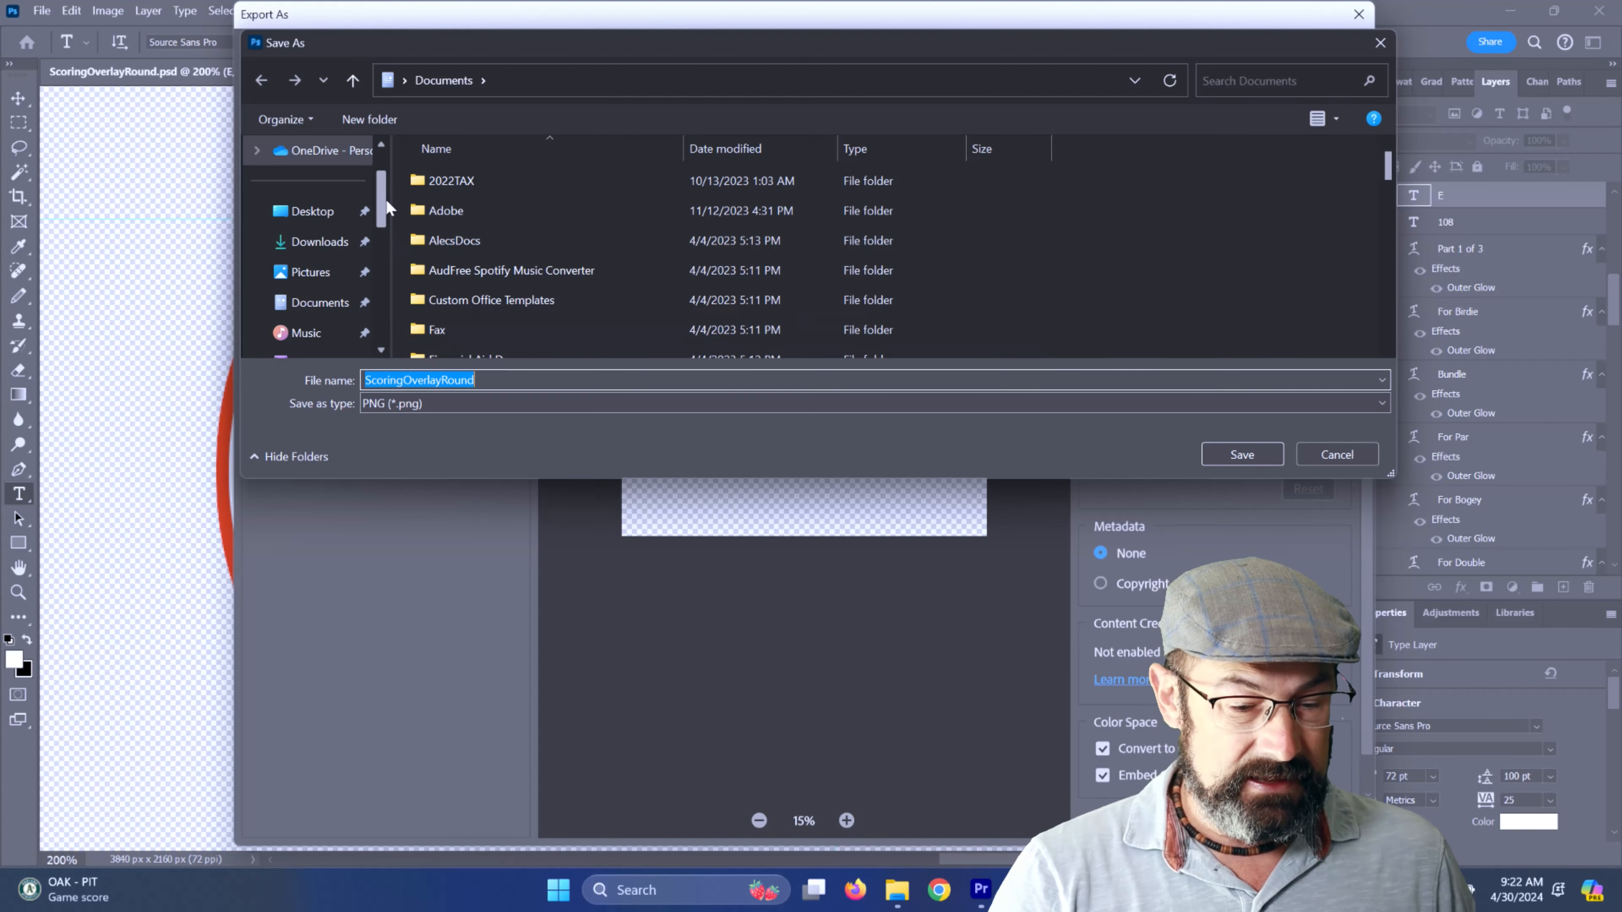
pyautogui.moveTo(376, 198); pyautogui.dragTo(392, 273)
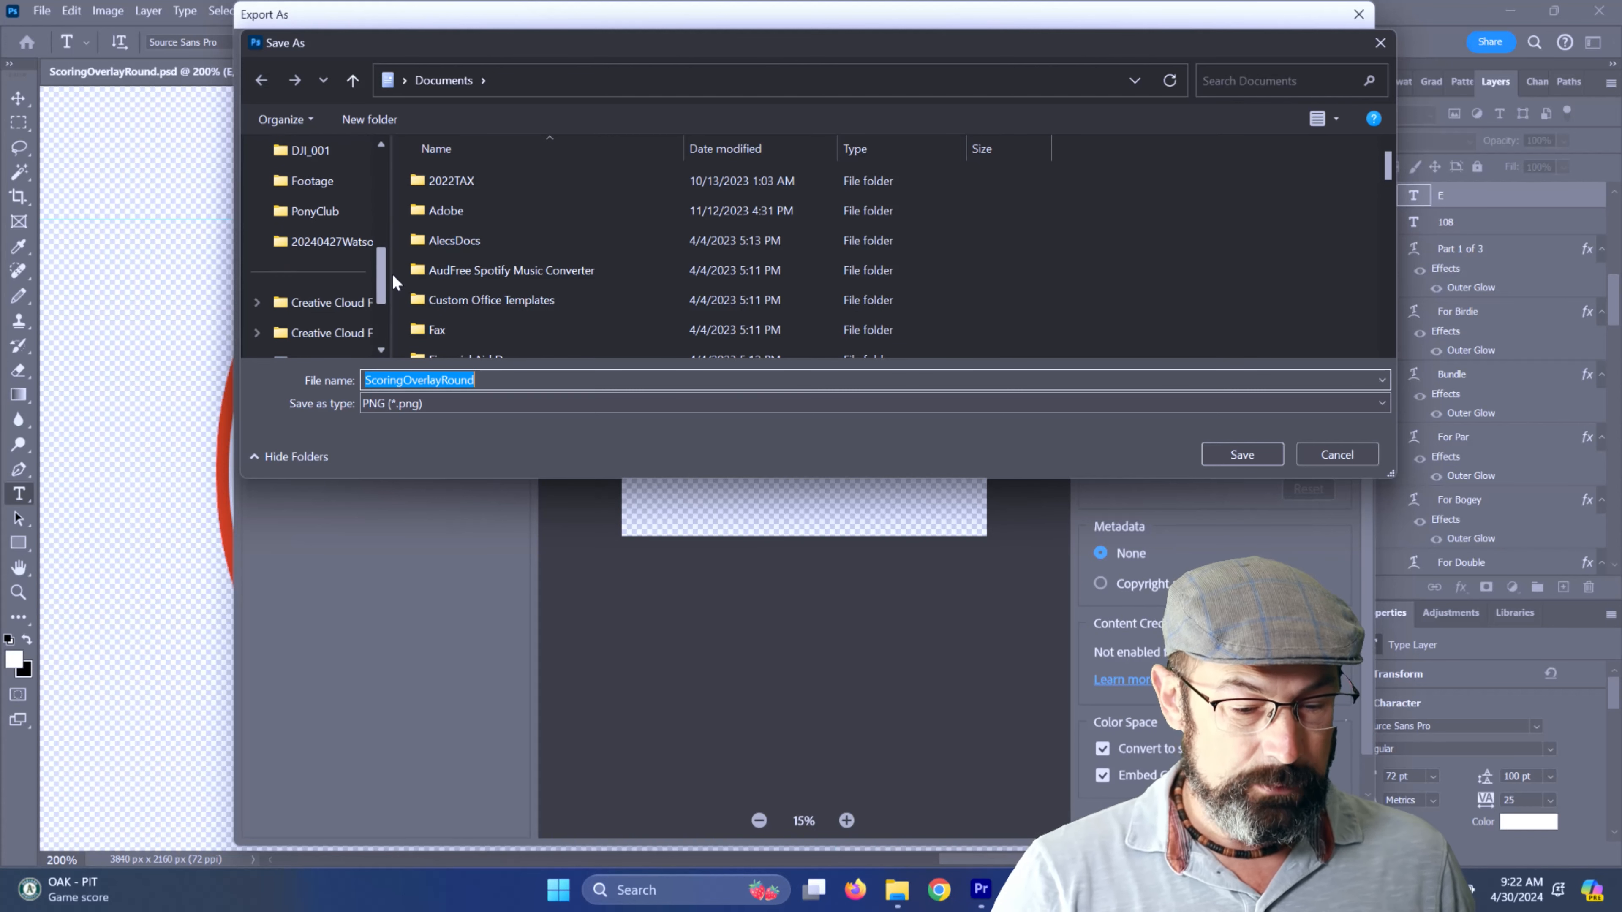
pyautogui.click(325, 245)
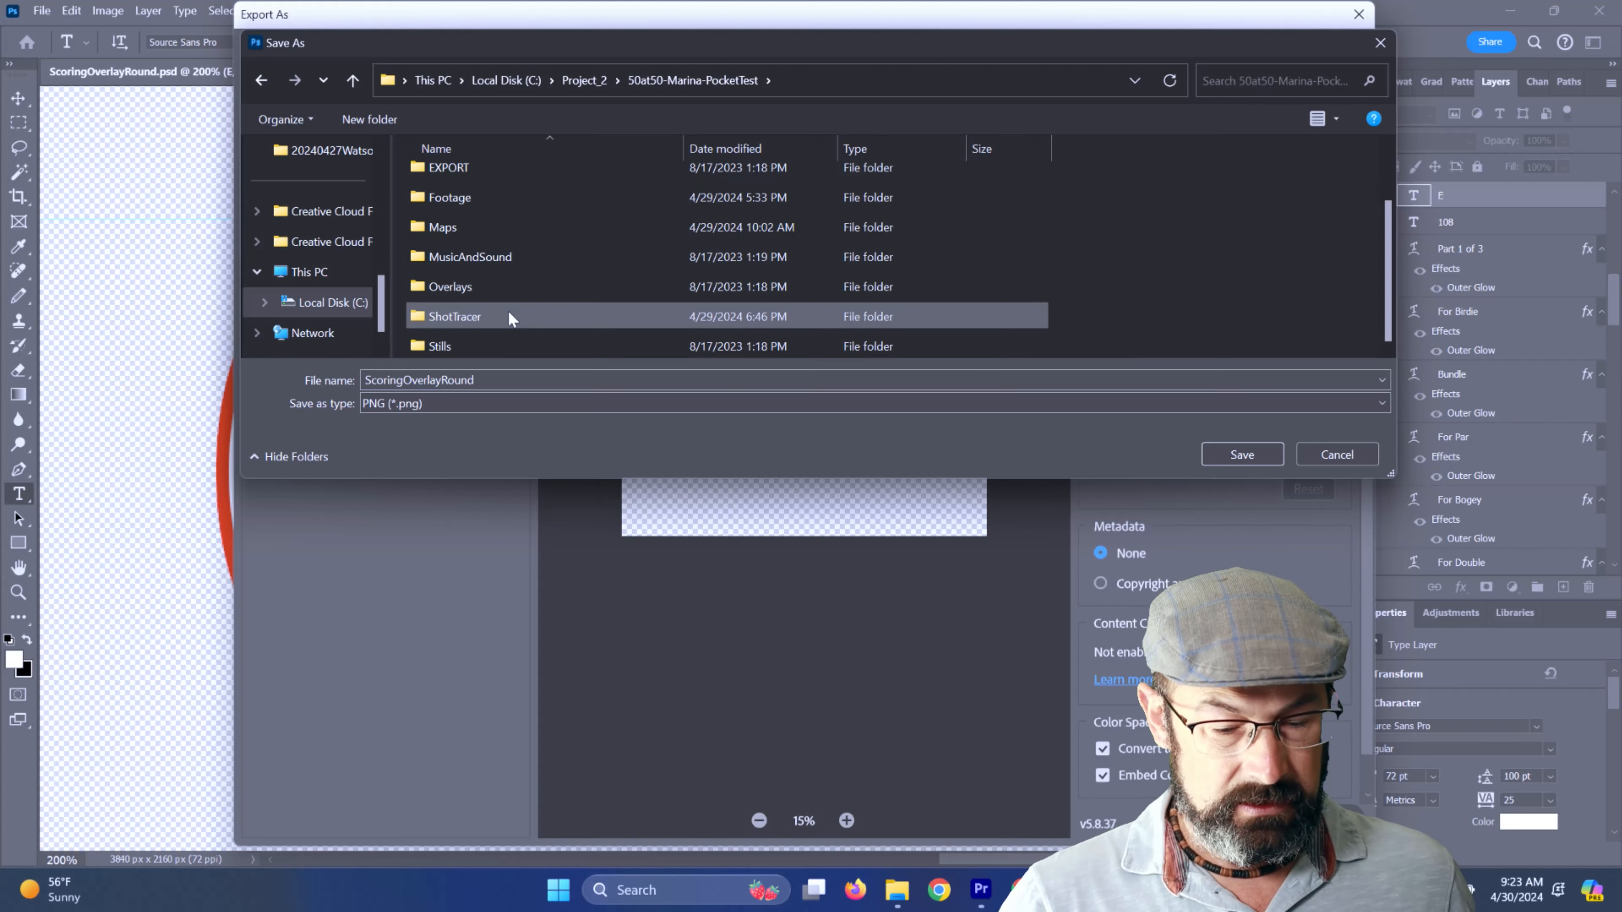
pyautogui.doubleClick(469, 287)
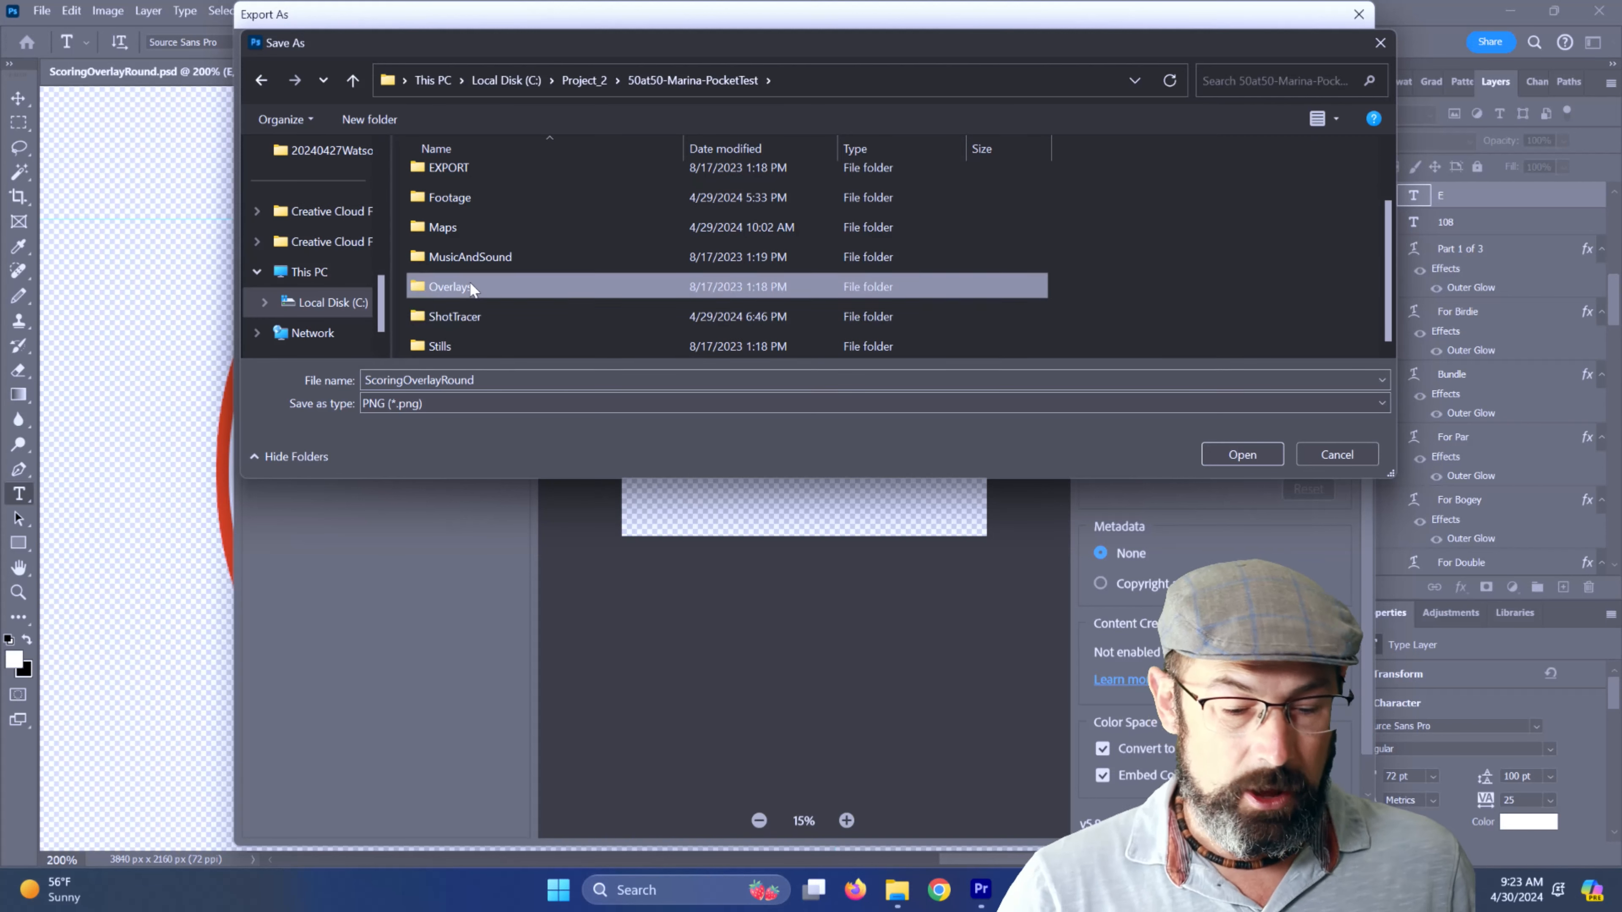
pyautogui.doubleClick(703, 382)
pyautogui.write('01-')
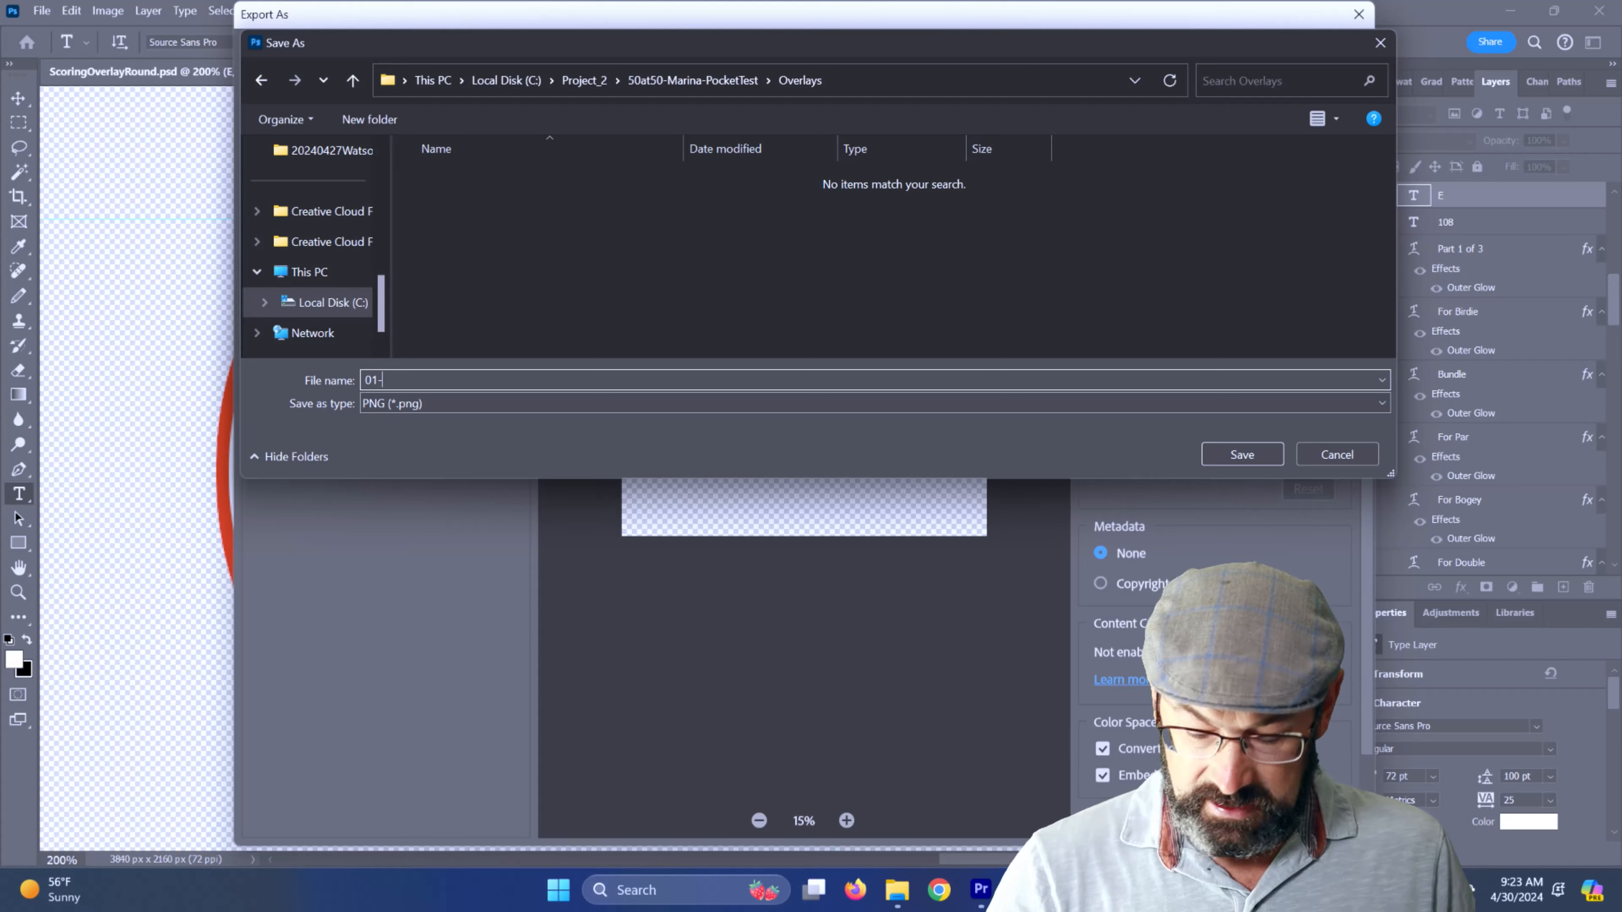
pyautogui.write('1')
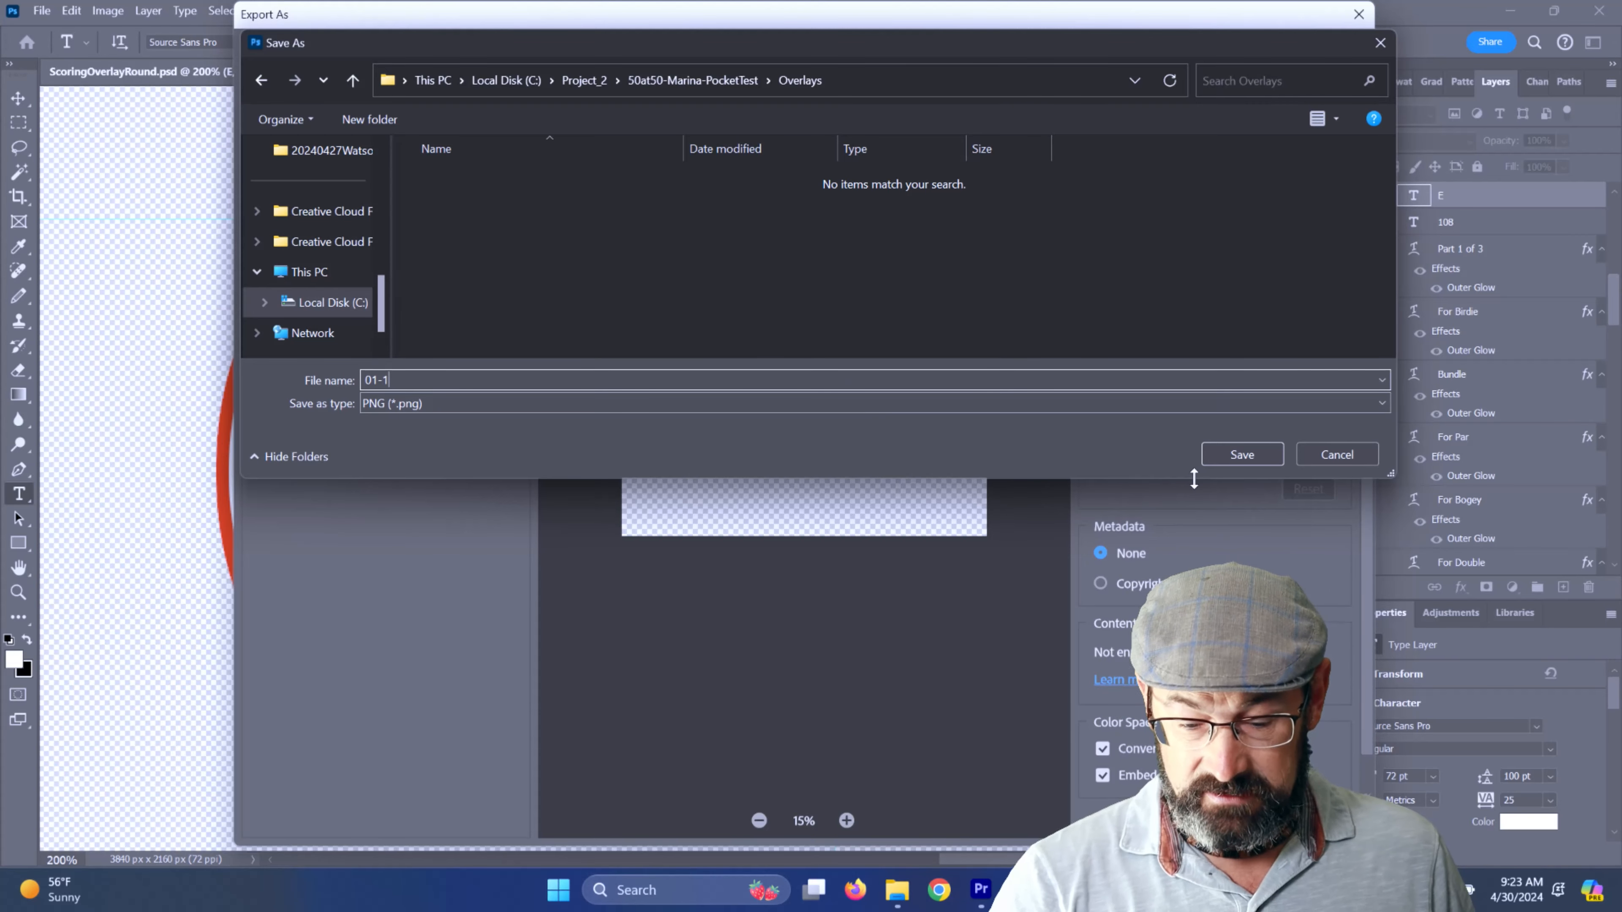
pyautogui.click(1234, 454)
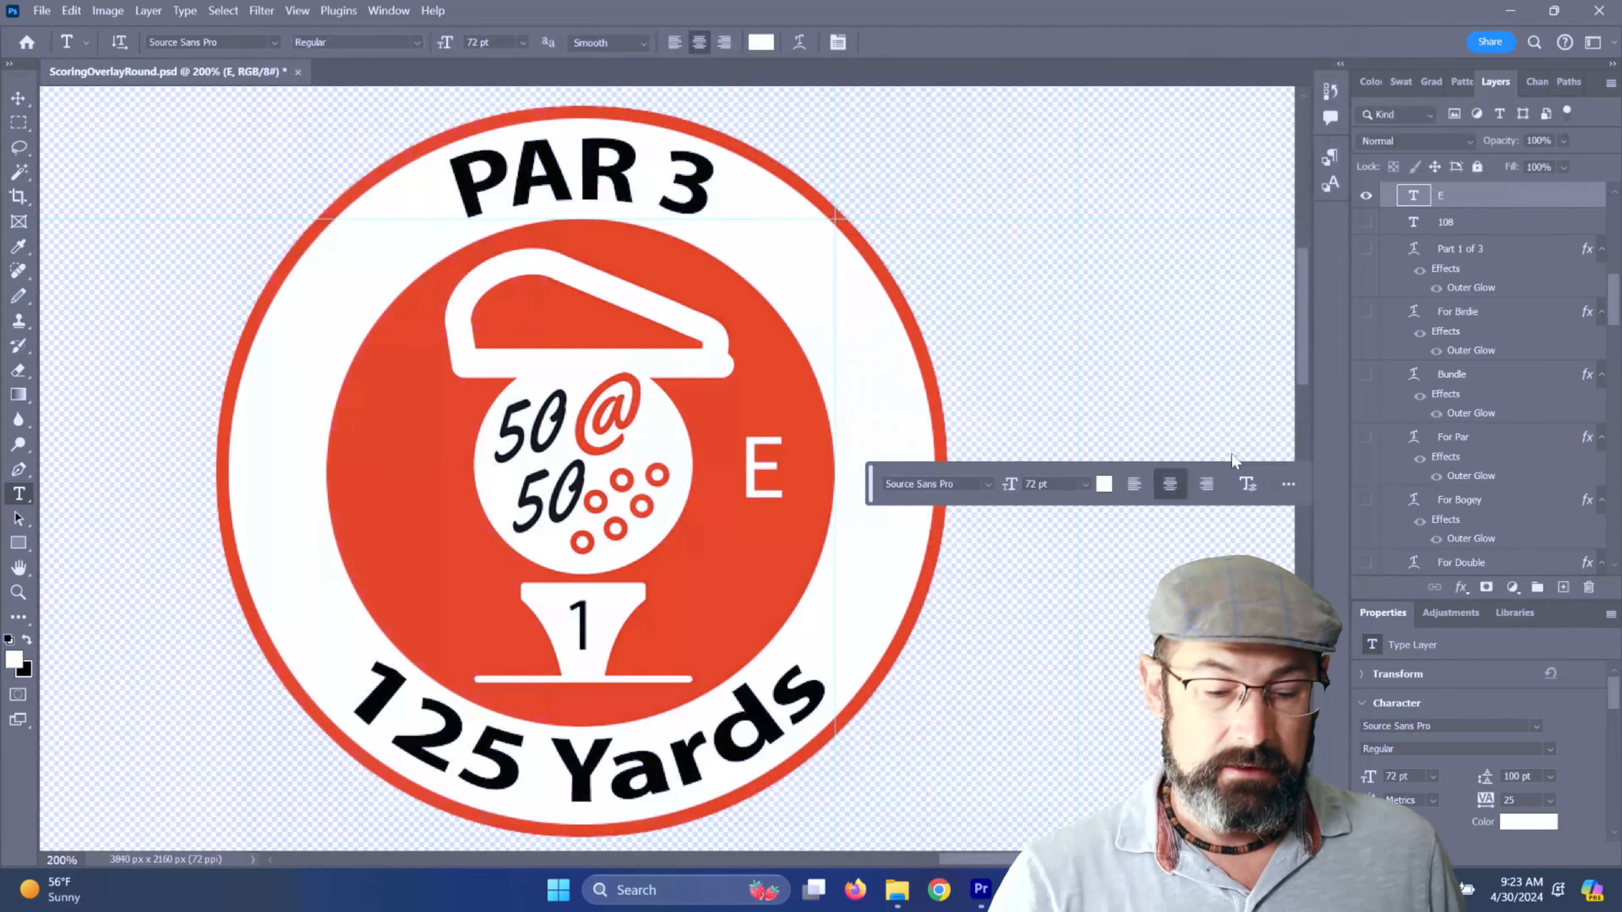
# - Hide the 125 Yards text and show the For Birdie text on the badge
pyautogui.click(720, 758)
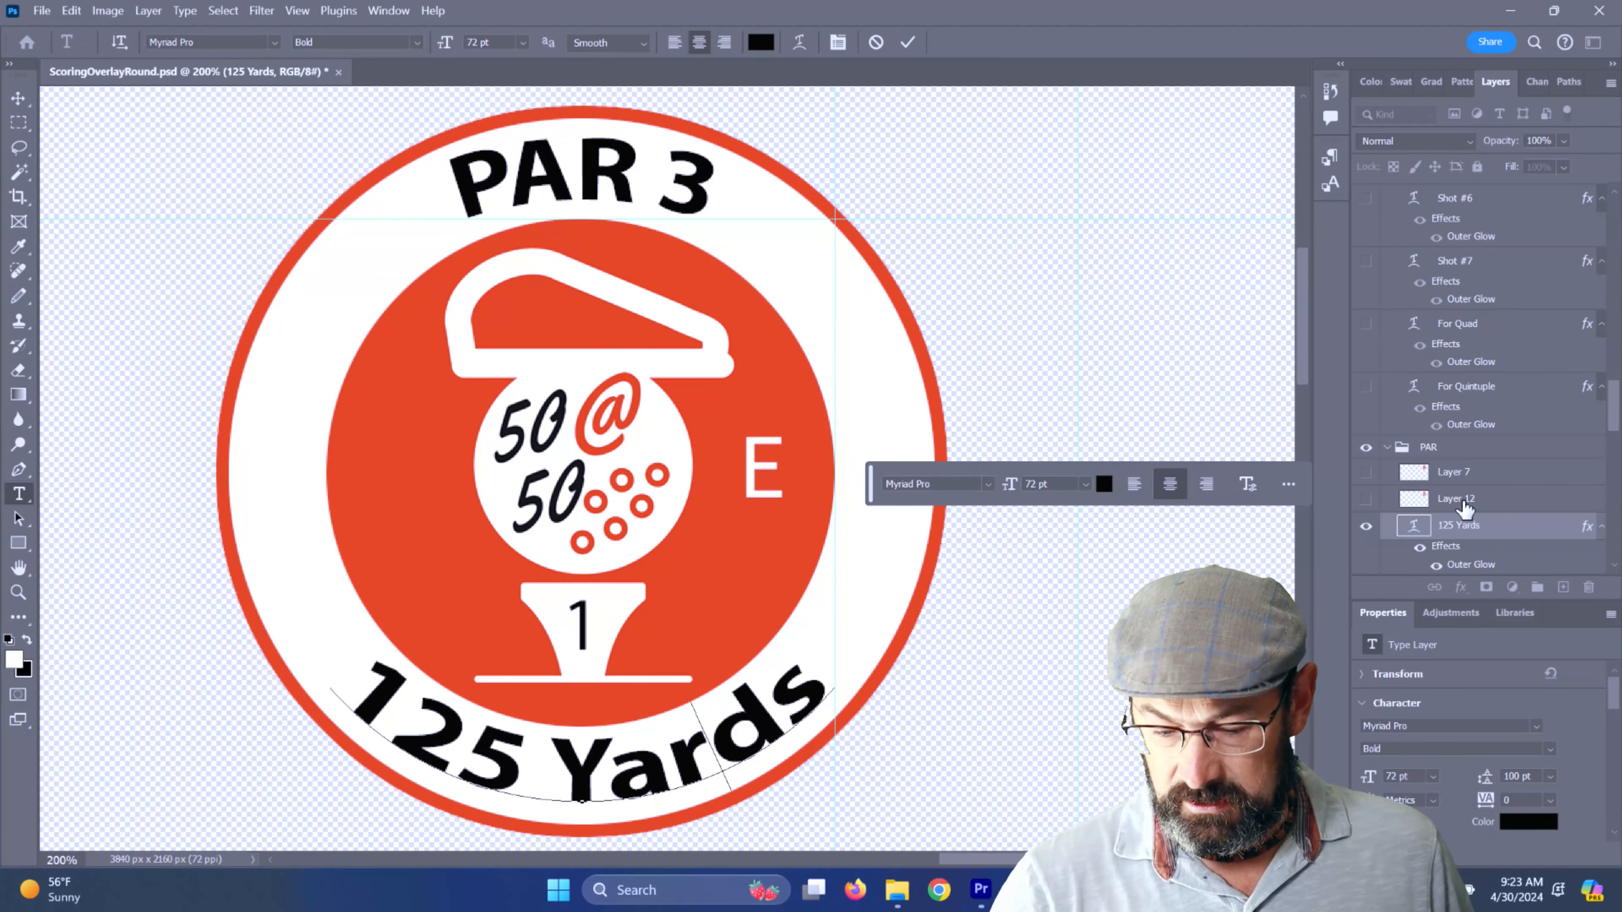
pyautogui.click(1366, 527)
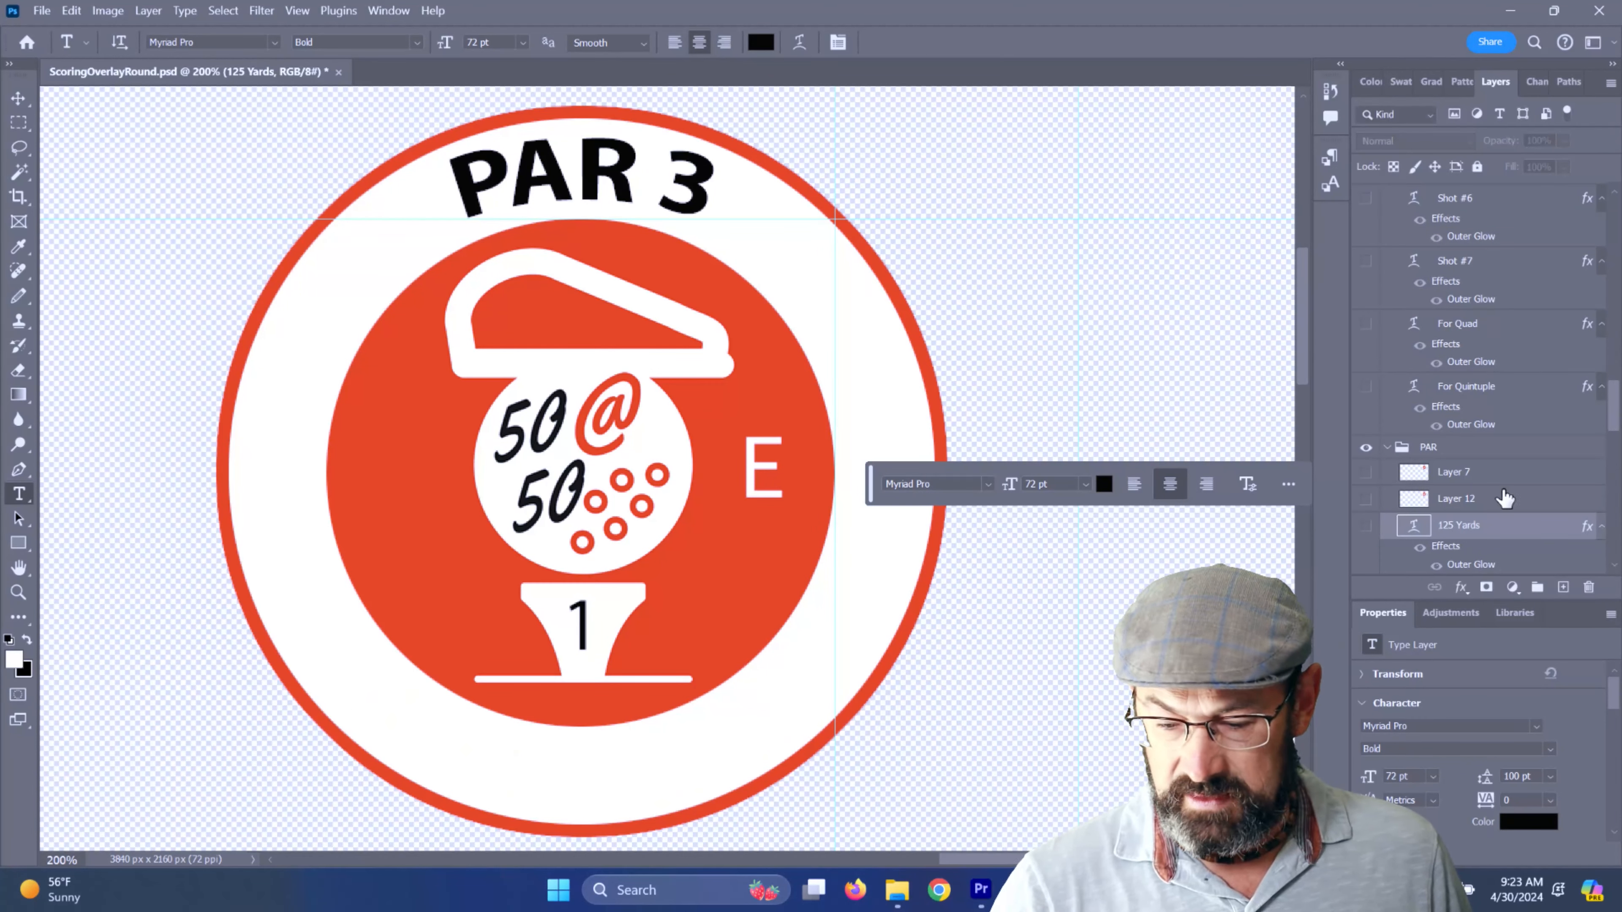
pyautogui.moveTo(1611, 403); pyautogui.dragTo(1611, 313)
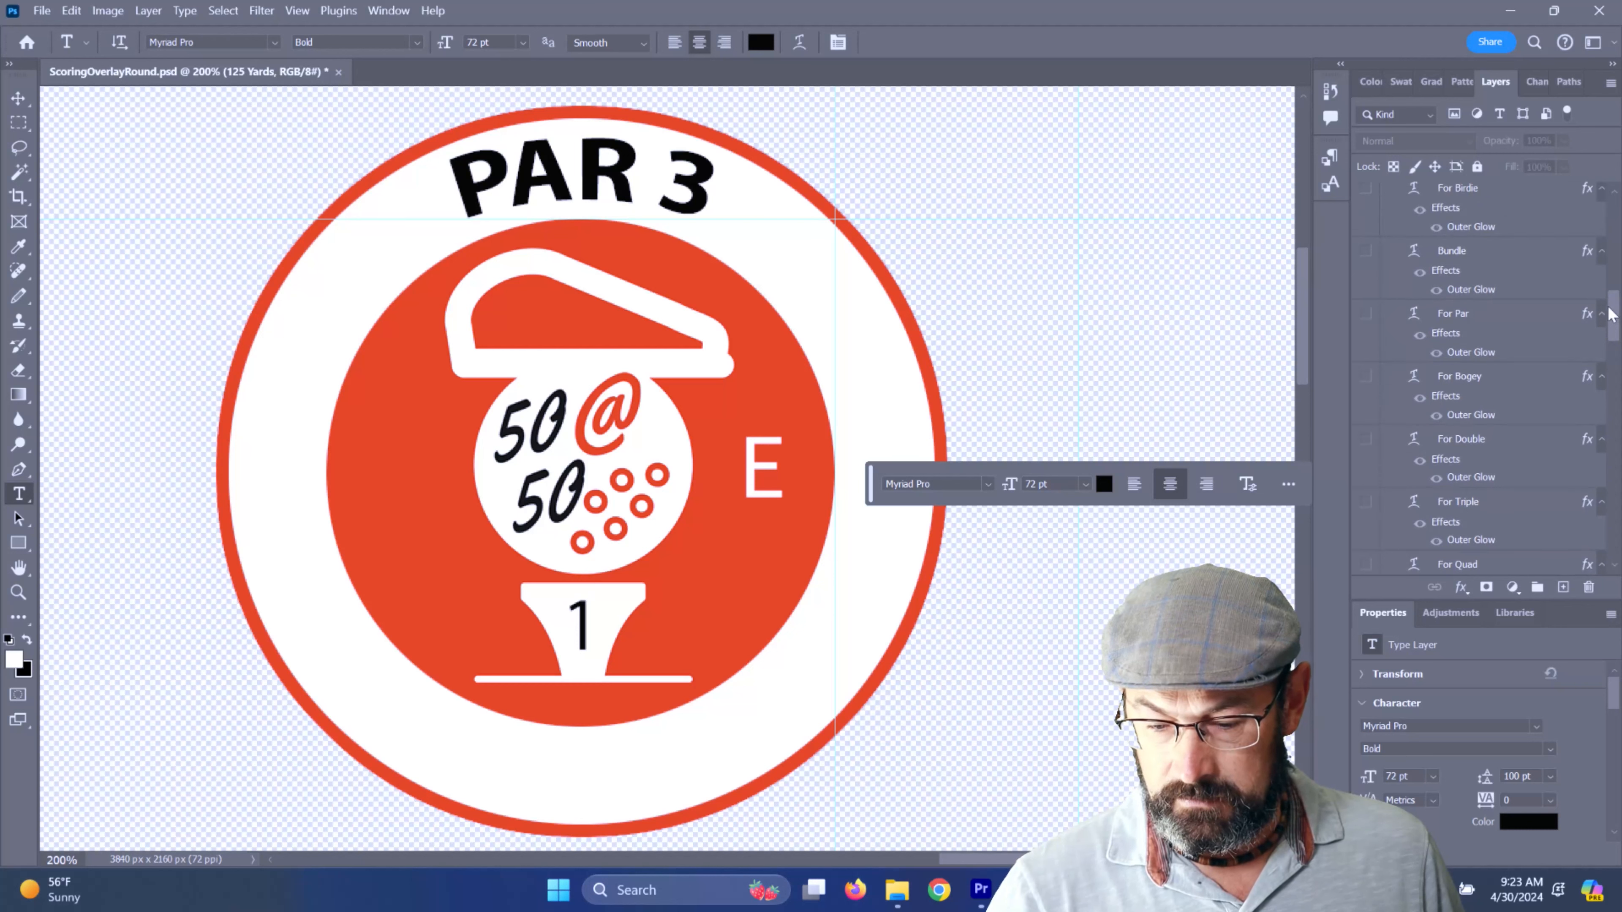
pyautogui.click(1367, 189)
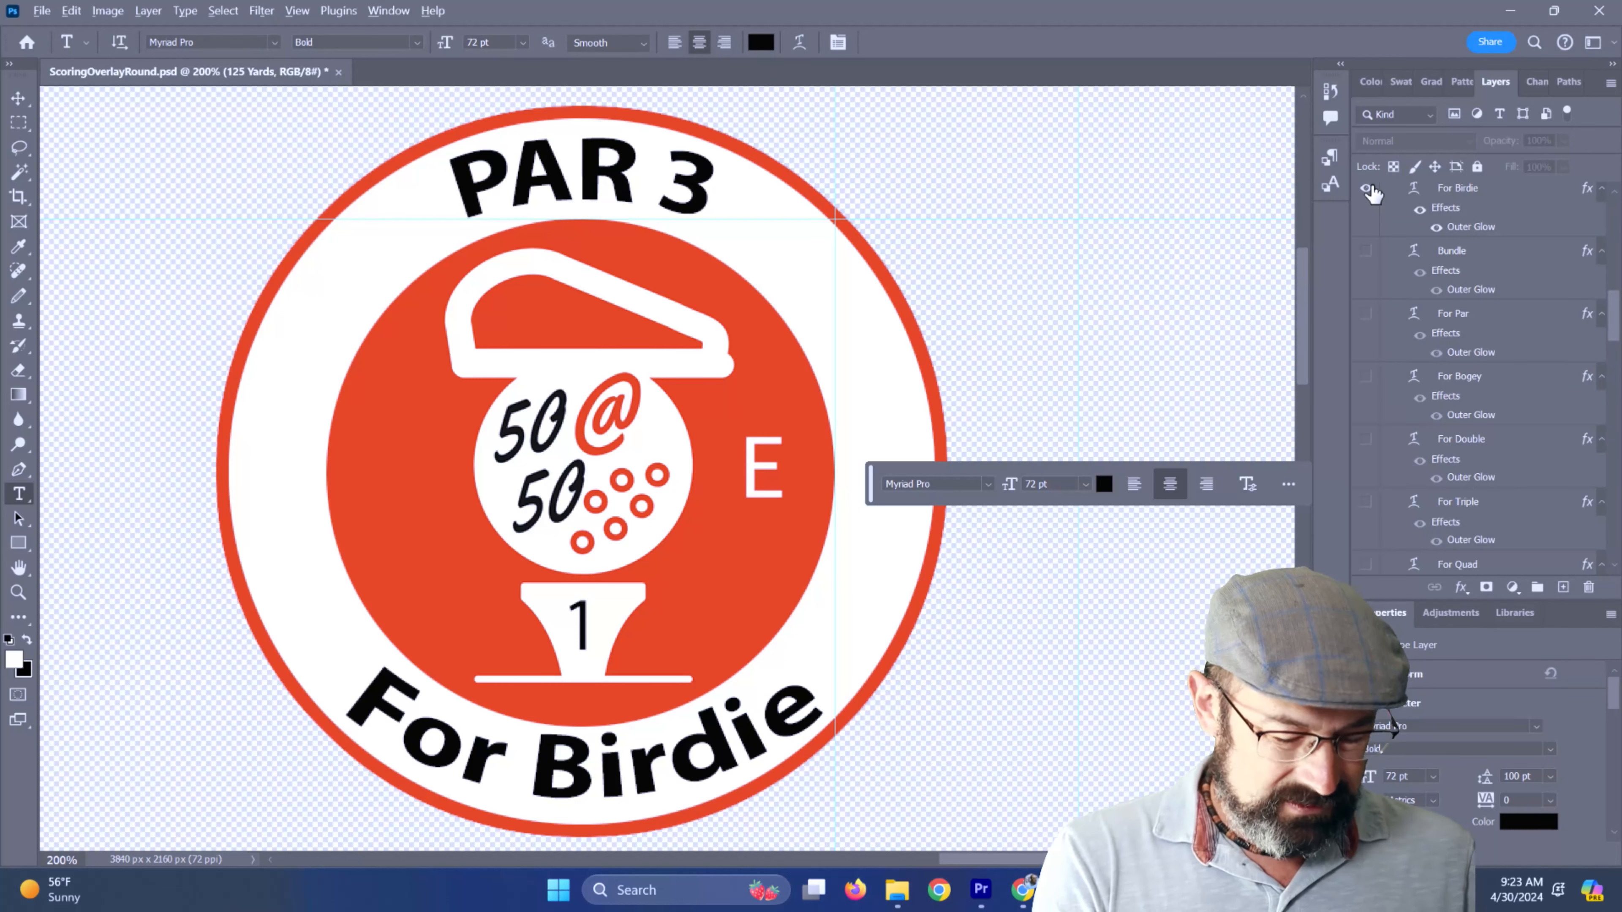
# - Export the For Birdie version of the overlay as a PNG named 01-2 into the Overlays folder
pyautogui.hotkey('ctrl', 'alt', 'shift', 'w')
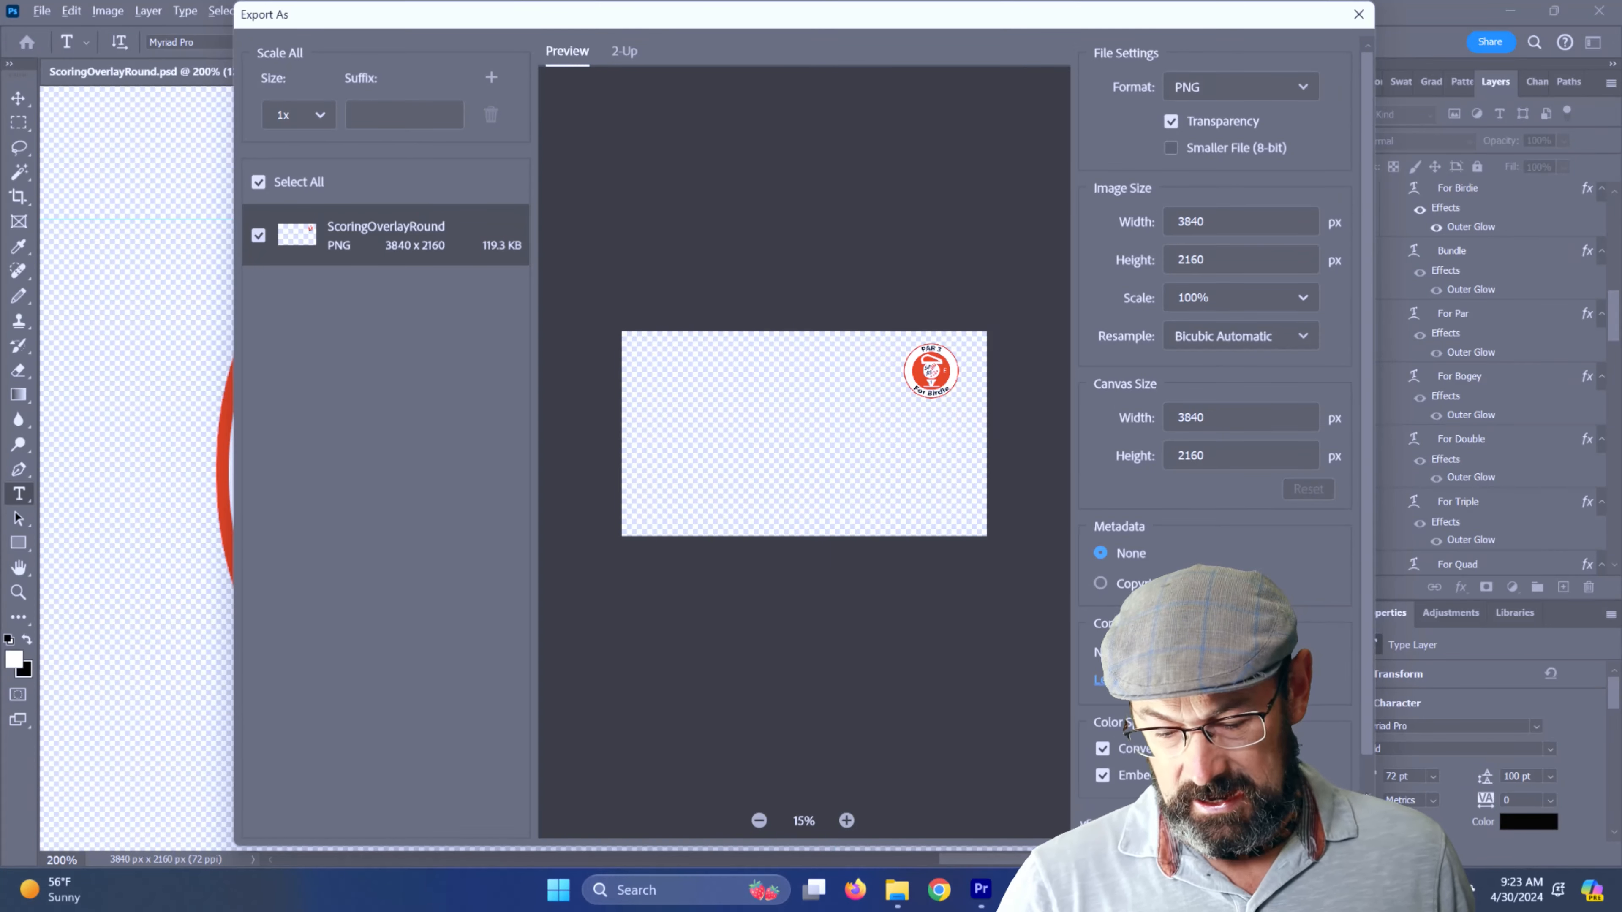
pyautogui.press('Return')
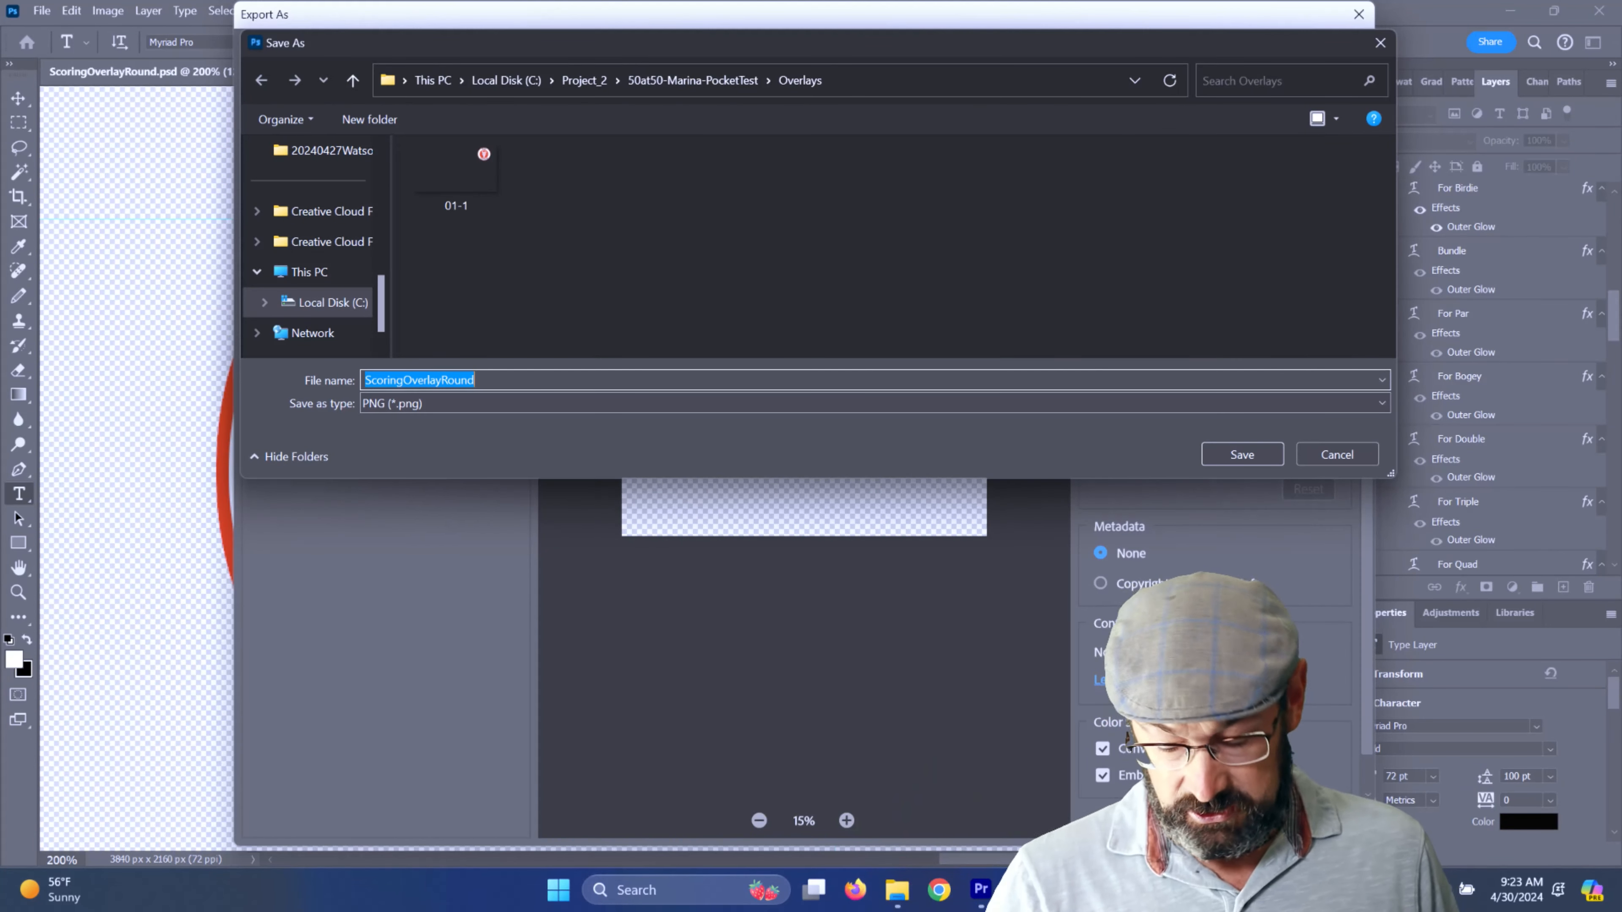
pyautogui.write('01-2')
pyautogui.press('Return')
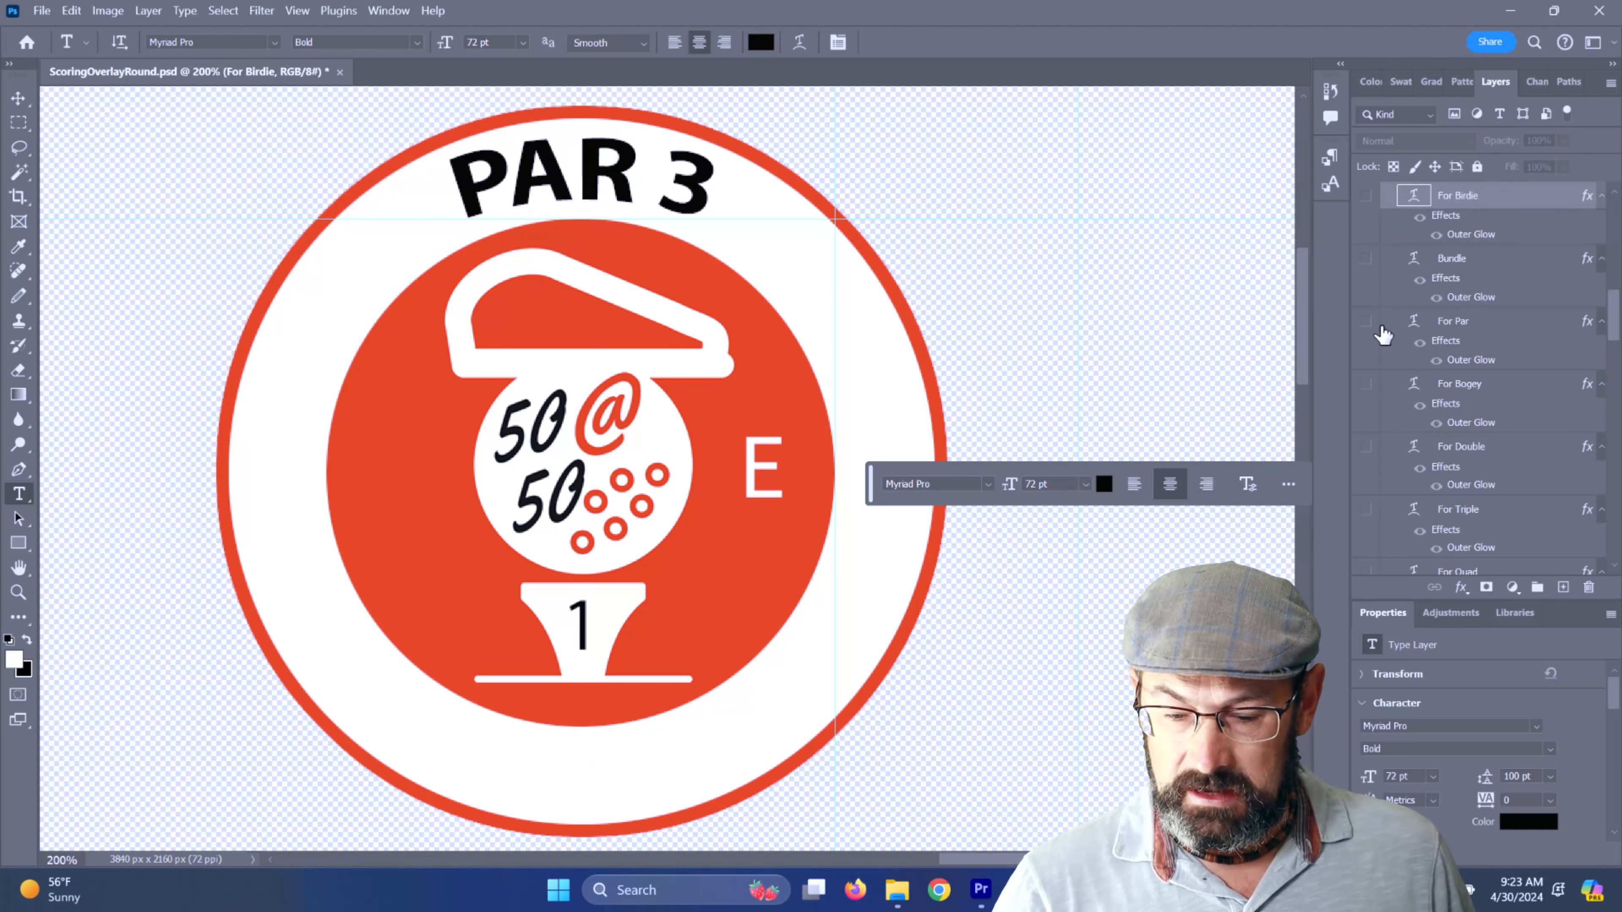
# - Show the For Par text layer for the next overlay version
pyautogui.click(1366, 322)
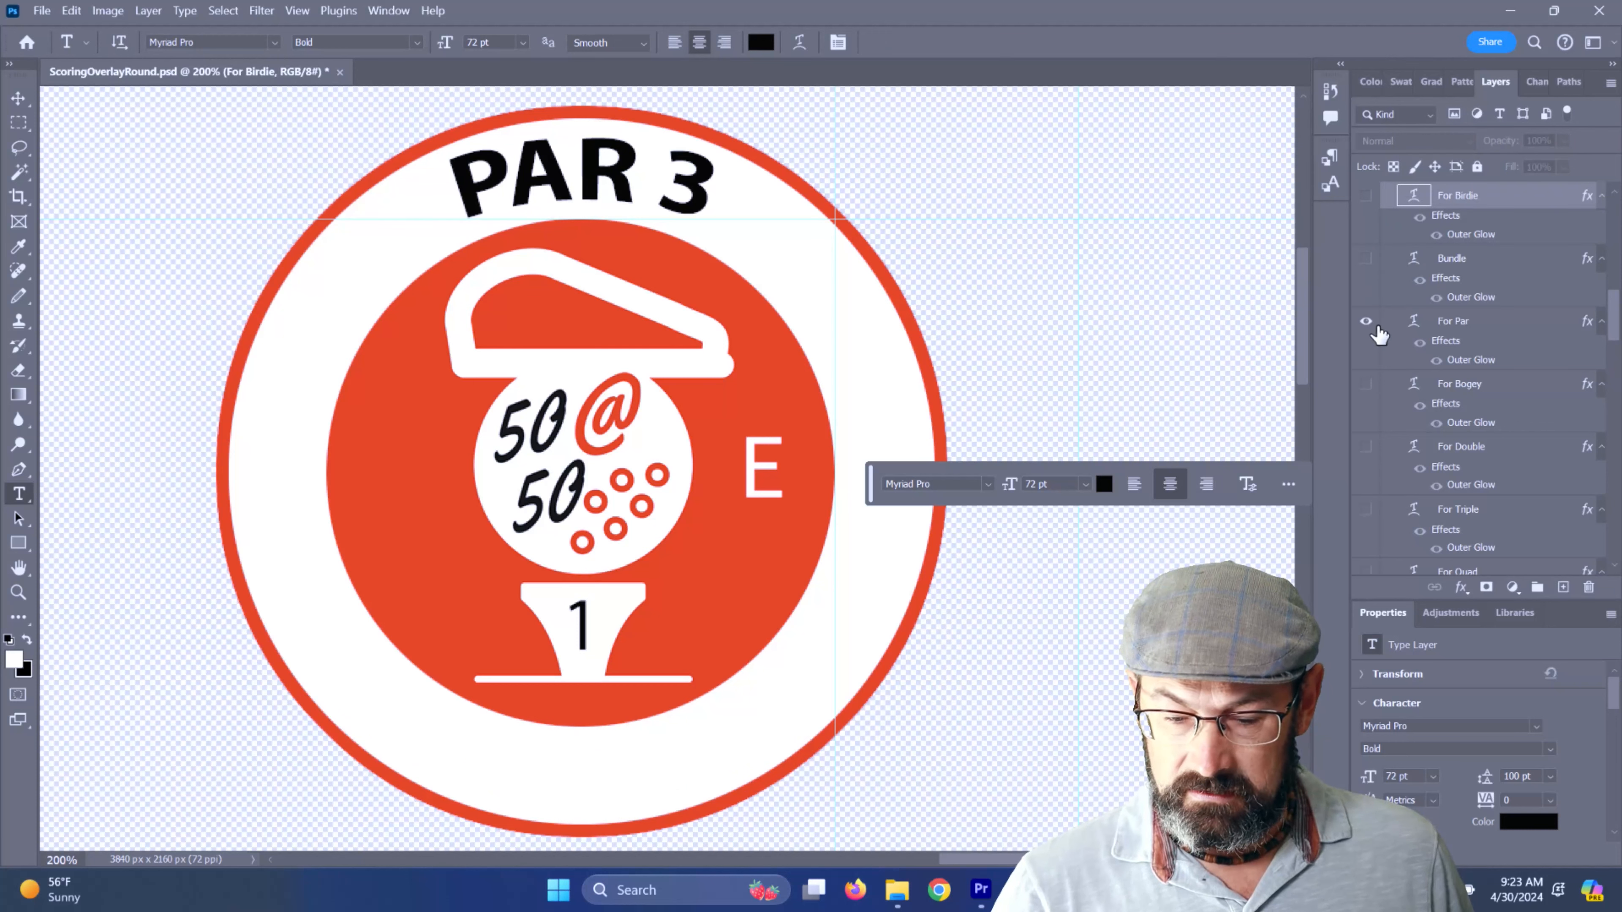
# - Export the For Par version of the overlay as a PNG named 01-3 into the Overlays folder
pyautogui.hotkey('ctrl', 'alt', 'shift', 'w')
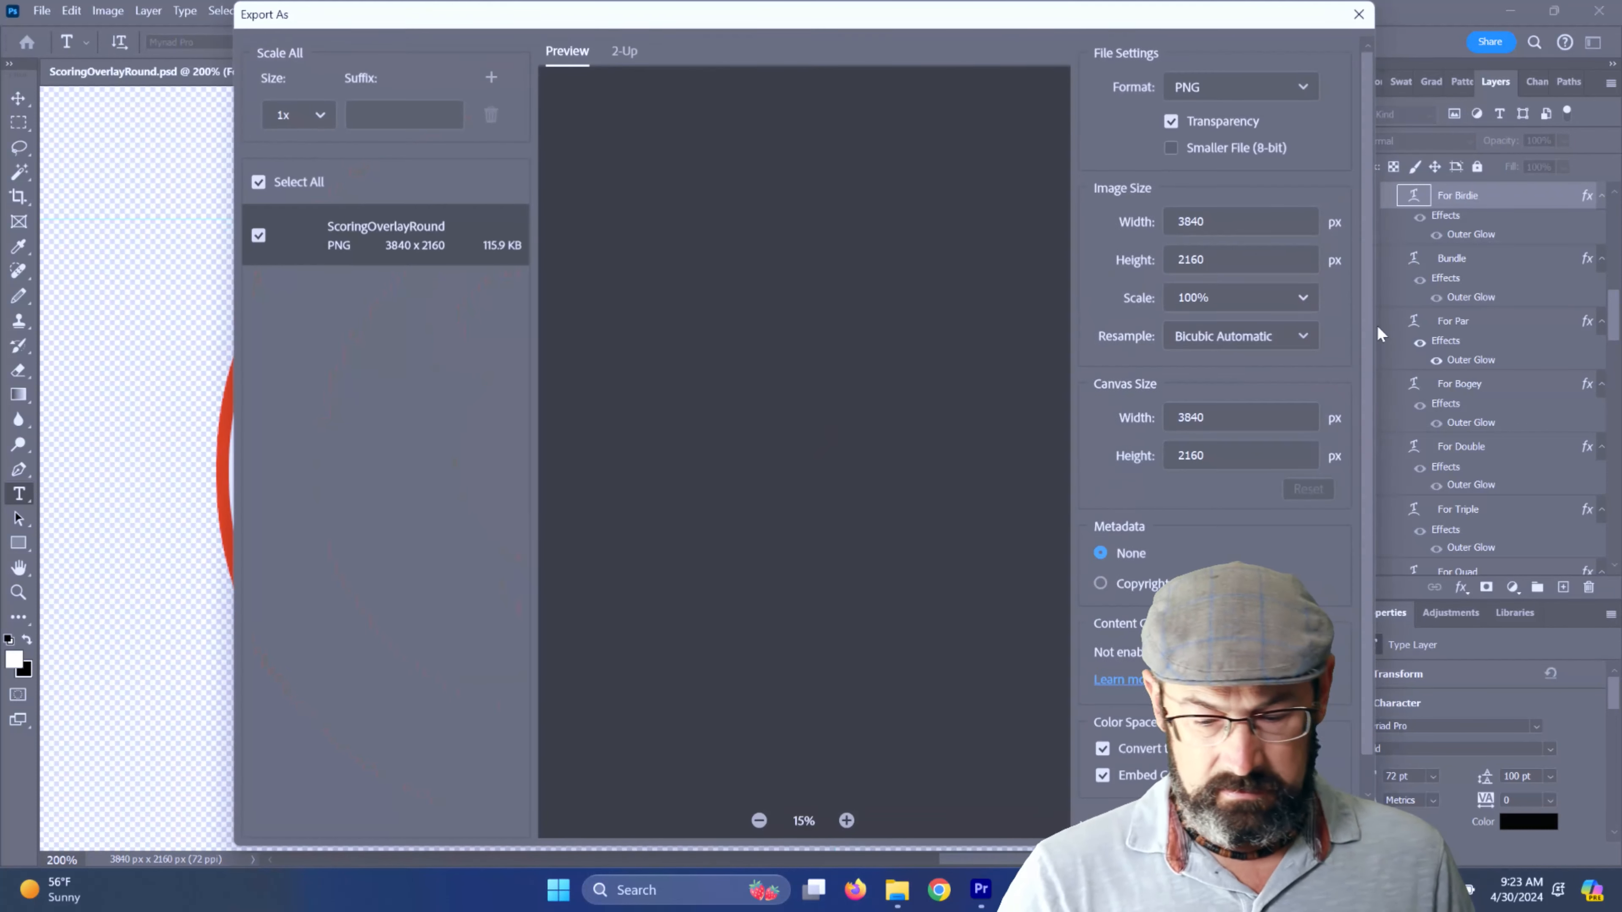
pyautogui.press('Return')
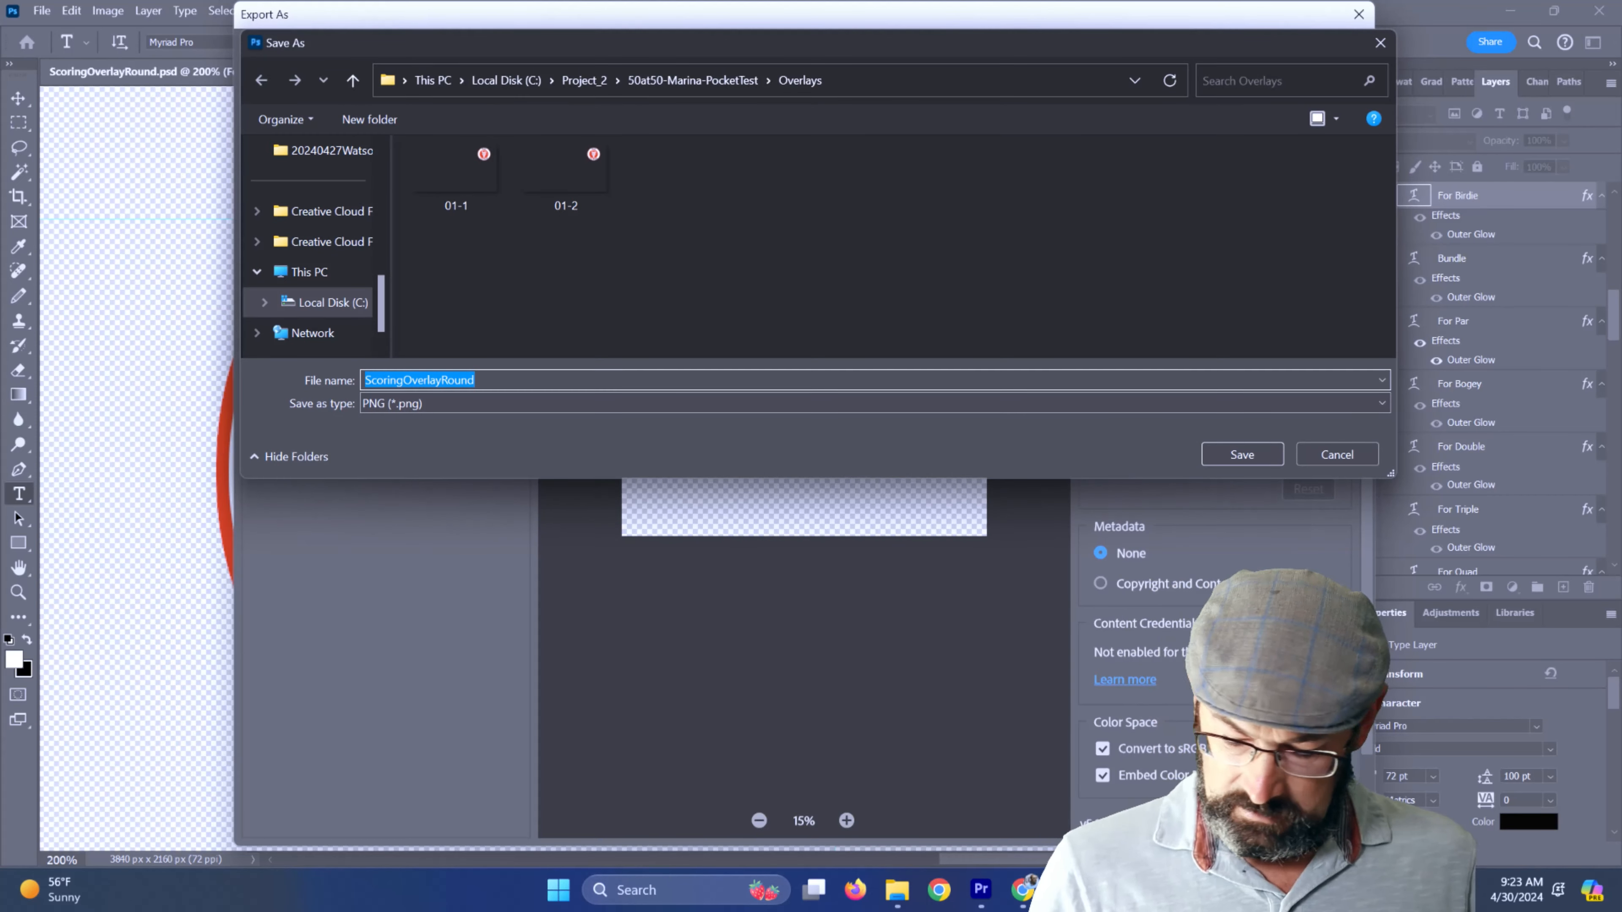
pyautogui.write('01-3')
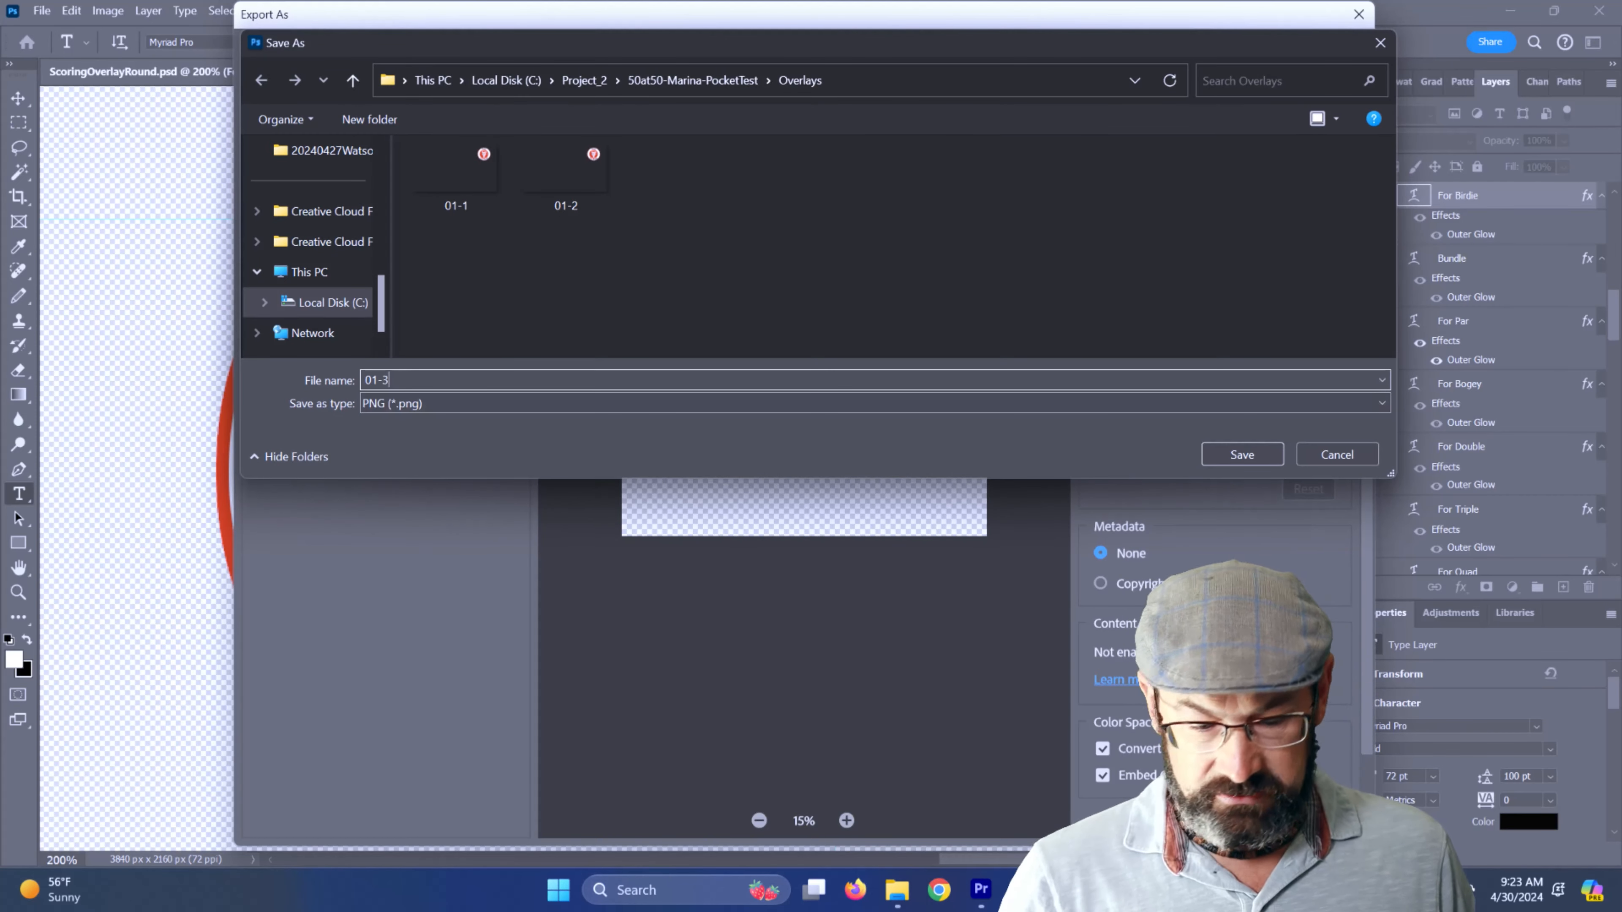
pyautogui.press('Return')
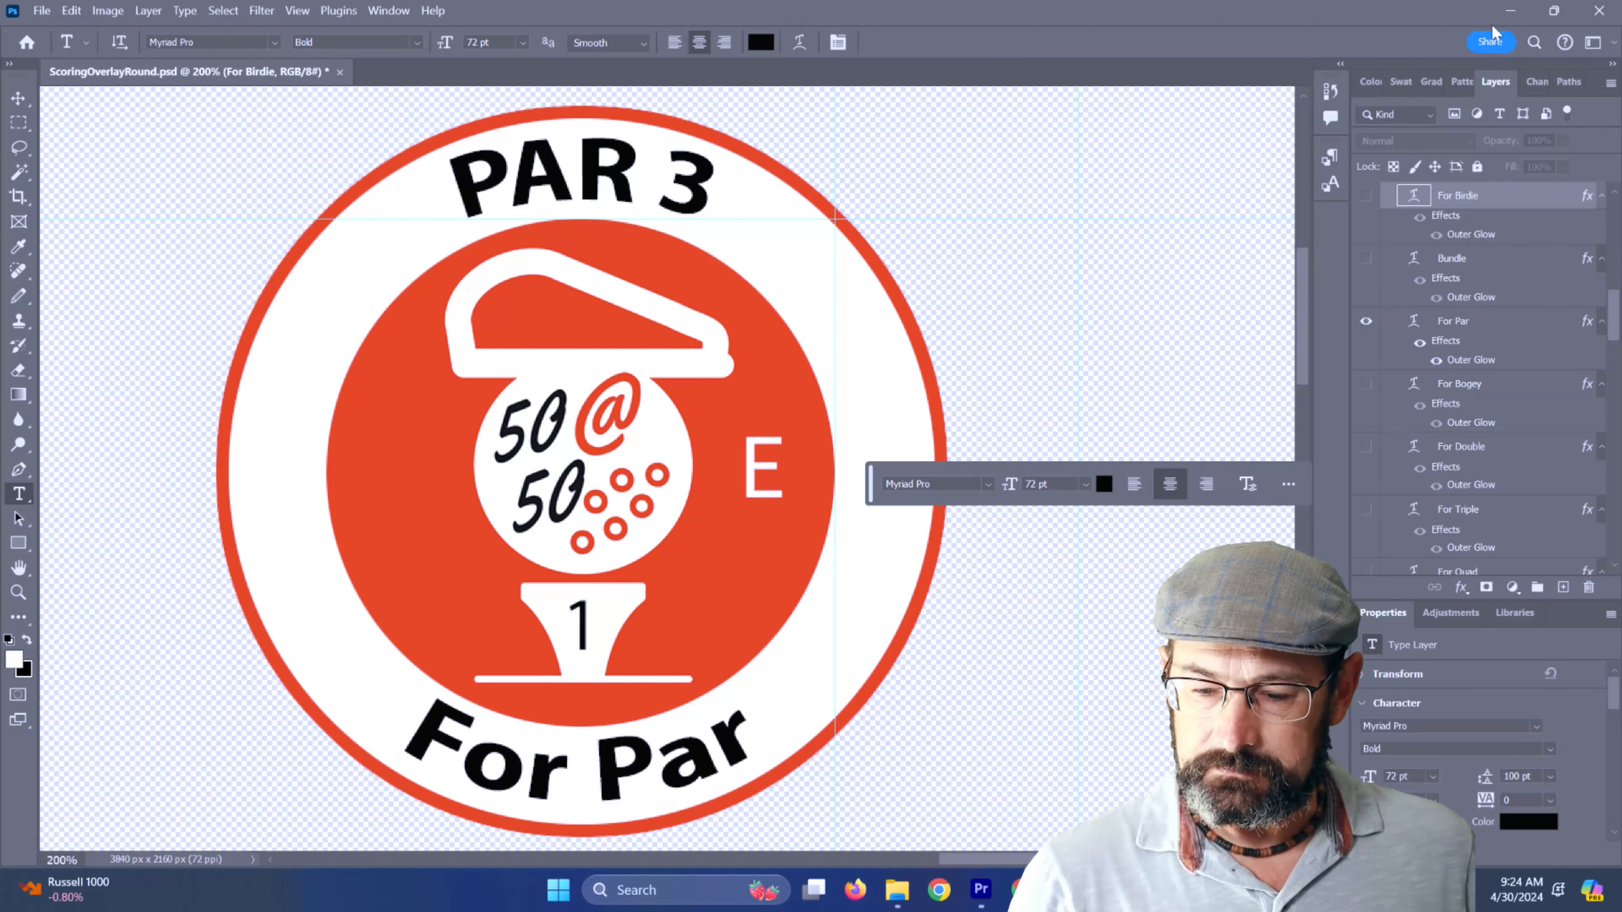
# - Switch to Premiere Pro and place 01-1, 01-2 and 01-3 from the Overlays folder on track V3, each above its matching shot
pyautogui.click(1511, 18)
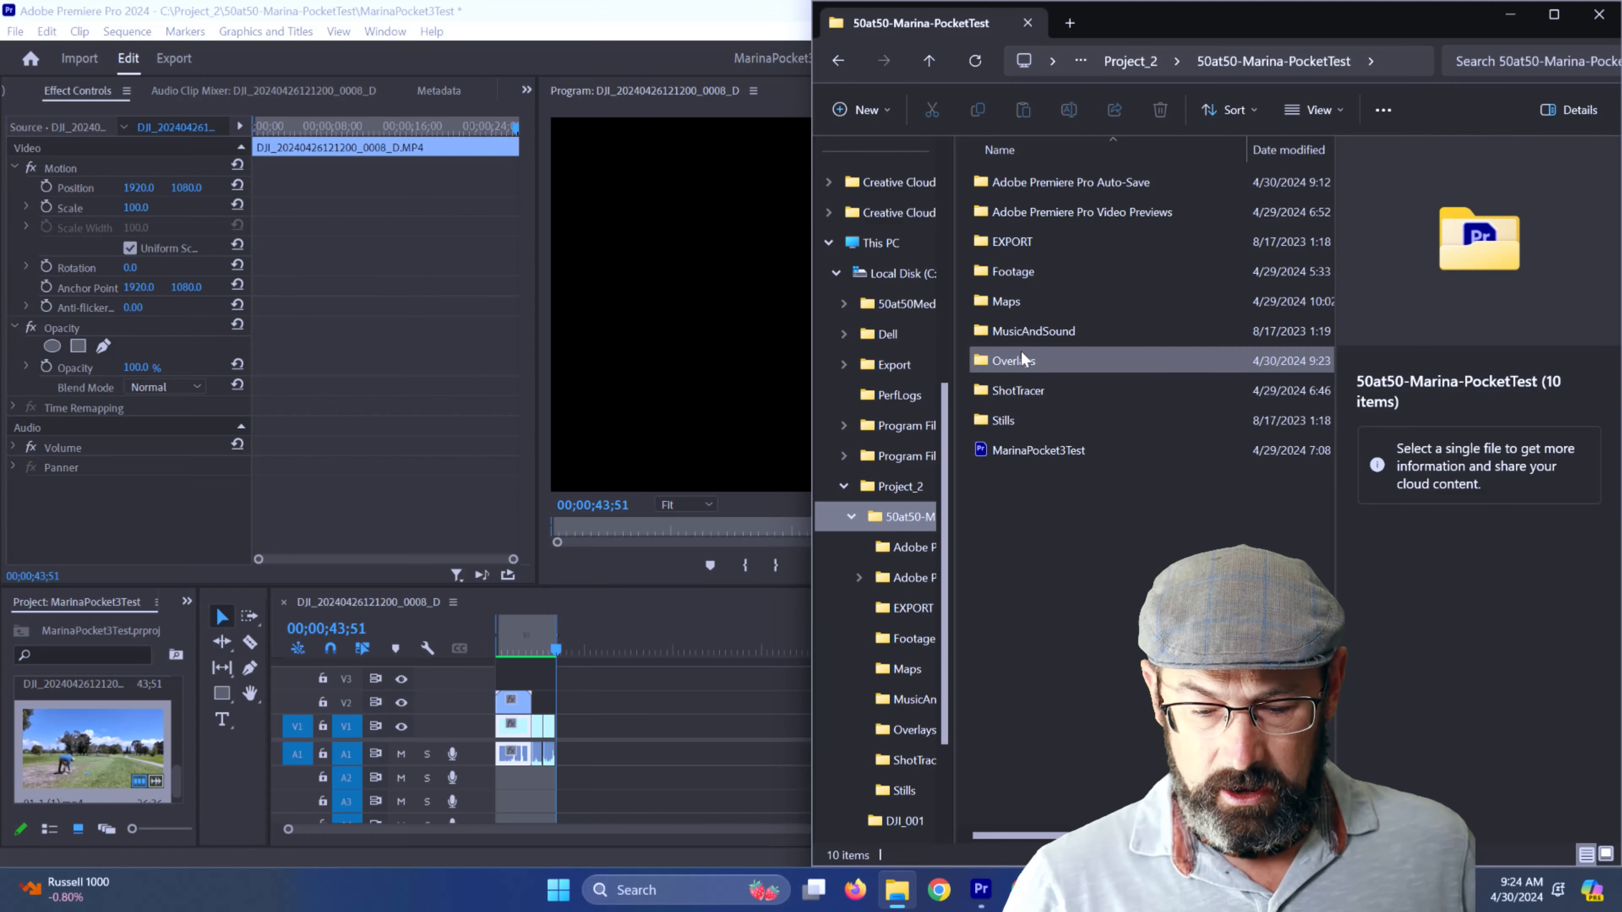
pyautogui.doubleClick(1021, 356)
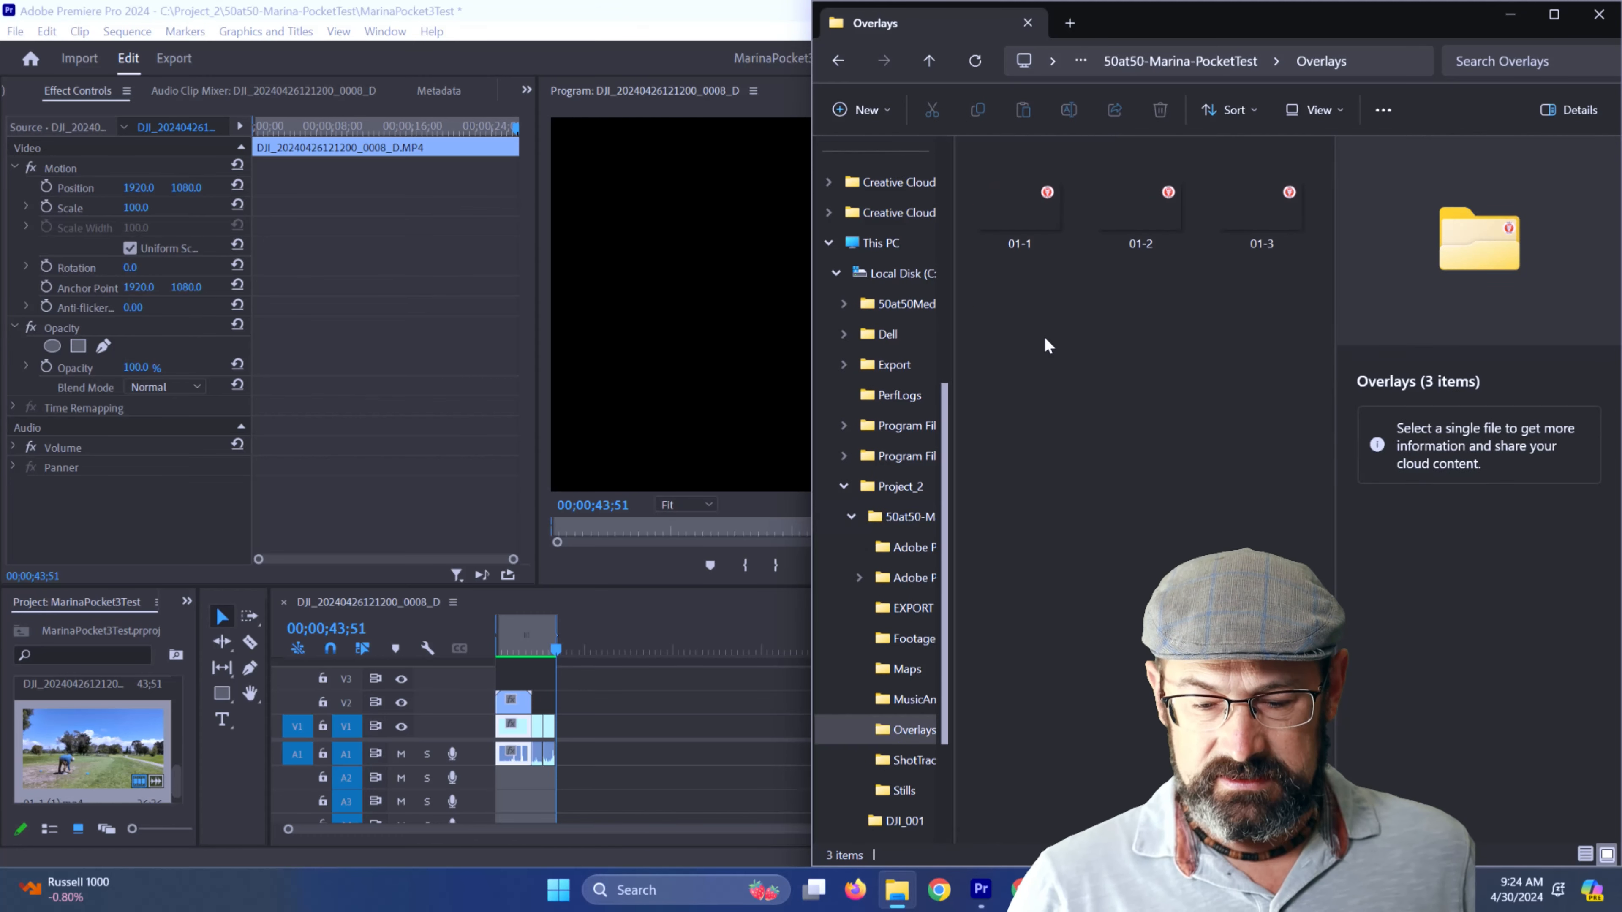
pyautogui.moveTo(1075, 182); pyautogui.dragTo(497, 686)
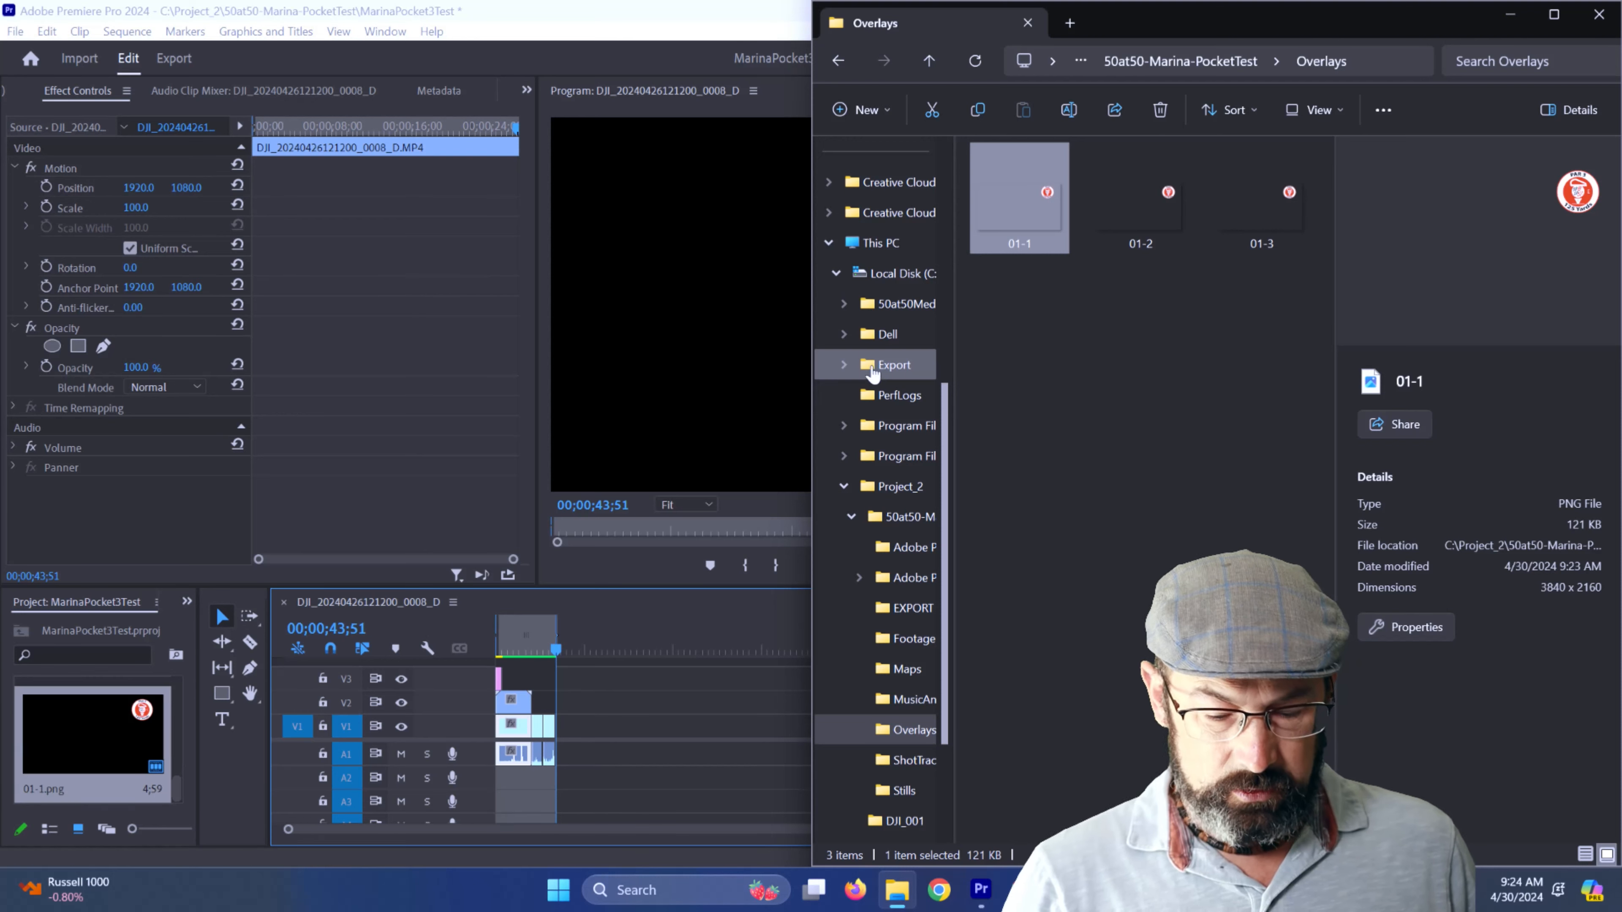
pyautogui.moveTo(1127, 164); pyautogui.dragTo(535, 693)
pyautogui.moveTo(1269, 189); pyautogui.dragTo(544, 686)
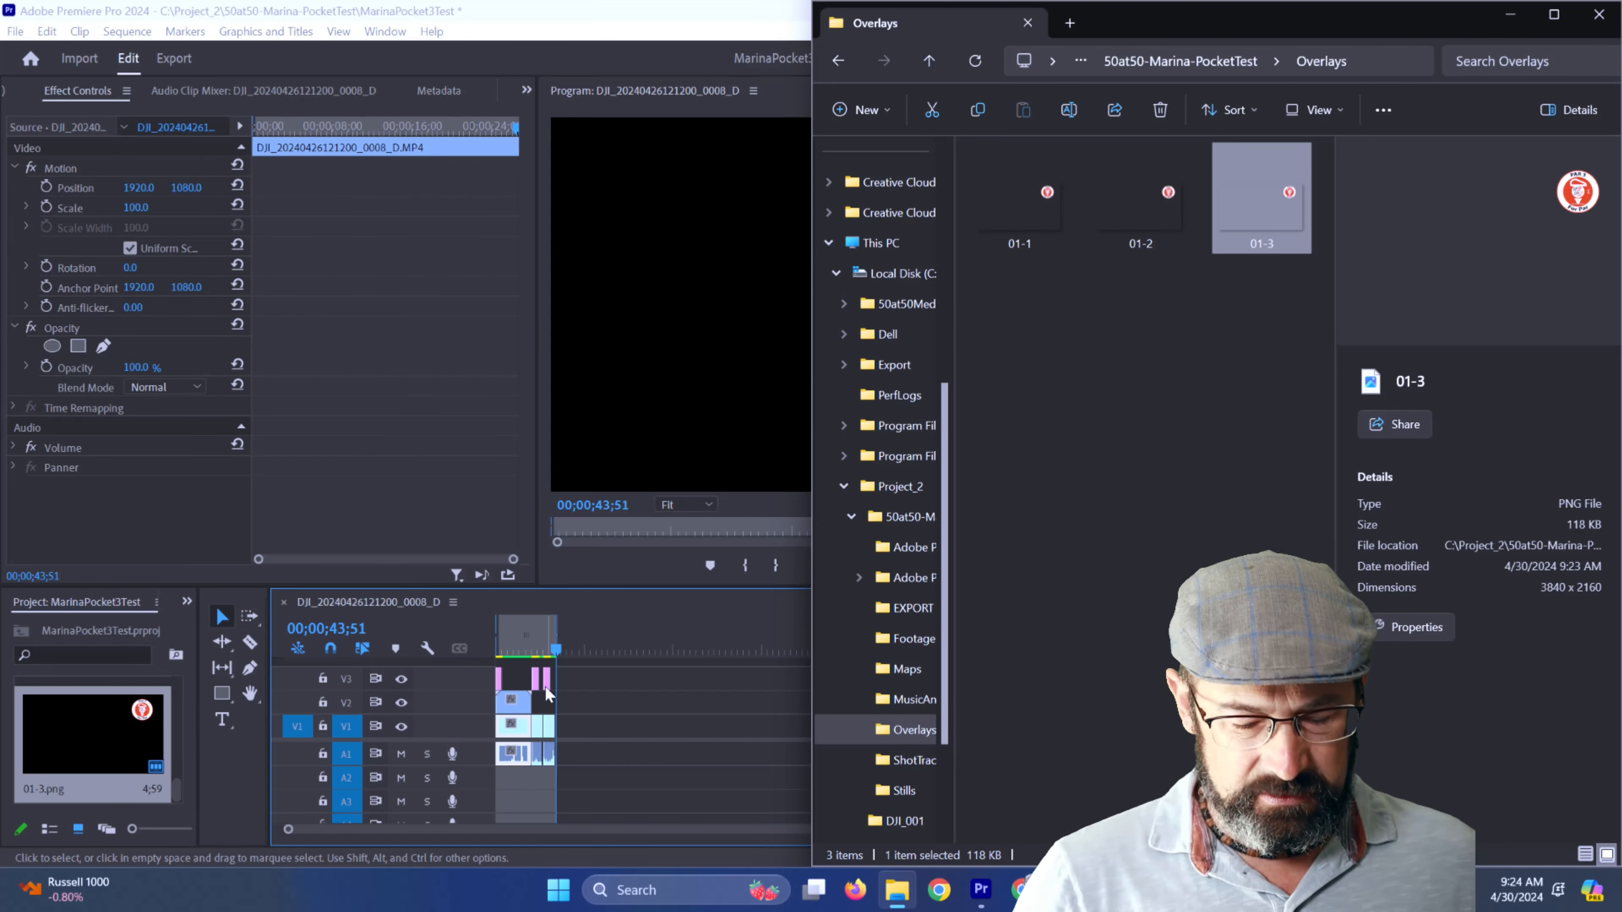
pyautogui.click(1599, 14)
# - Extend the 01-1 and 01-2 overlays on track V3 to the ends of the shots below them
pyautogui.moveTo(1016, 837); pyautogui.dragTo(797, 848)
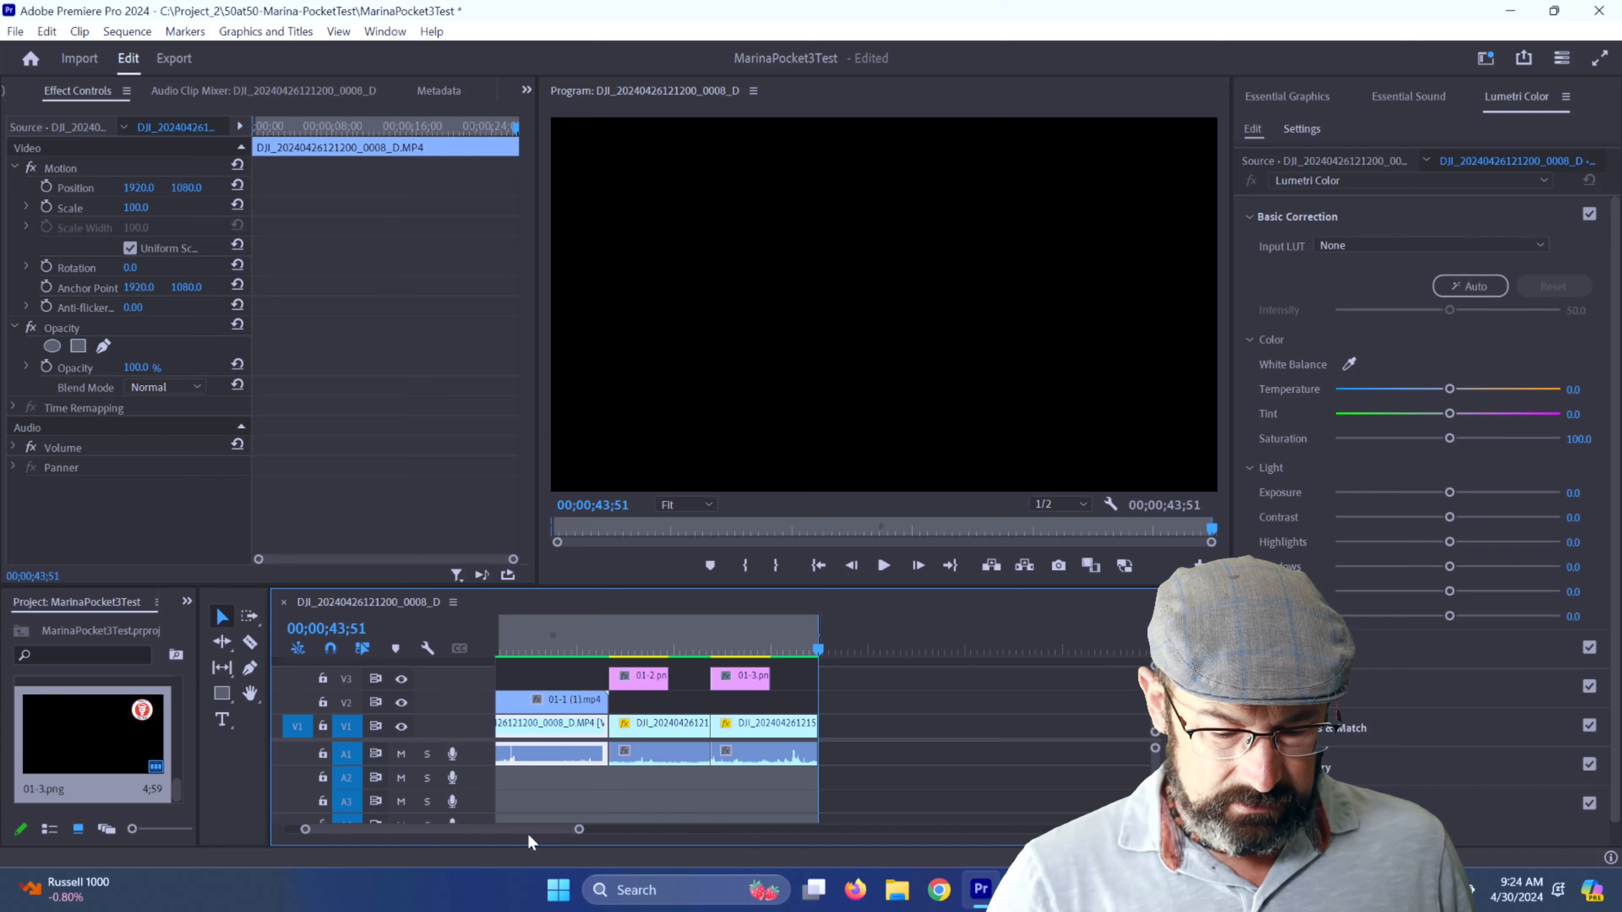
pyautogui.scroll(3, 524, 826)
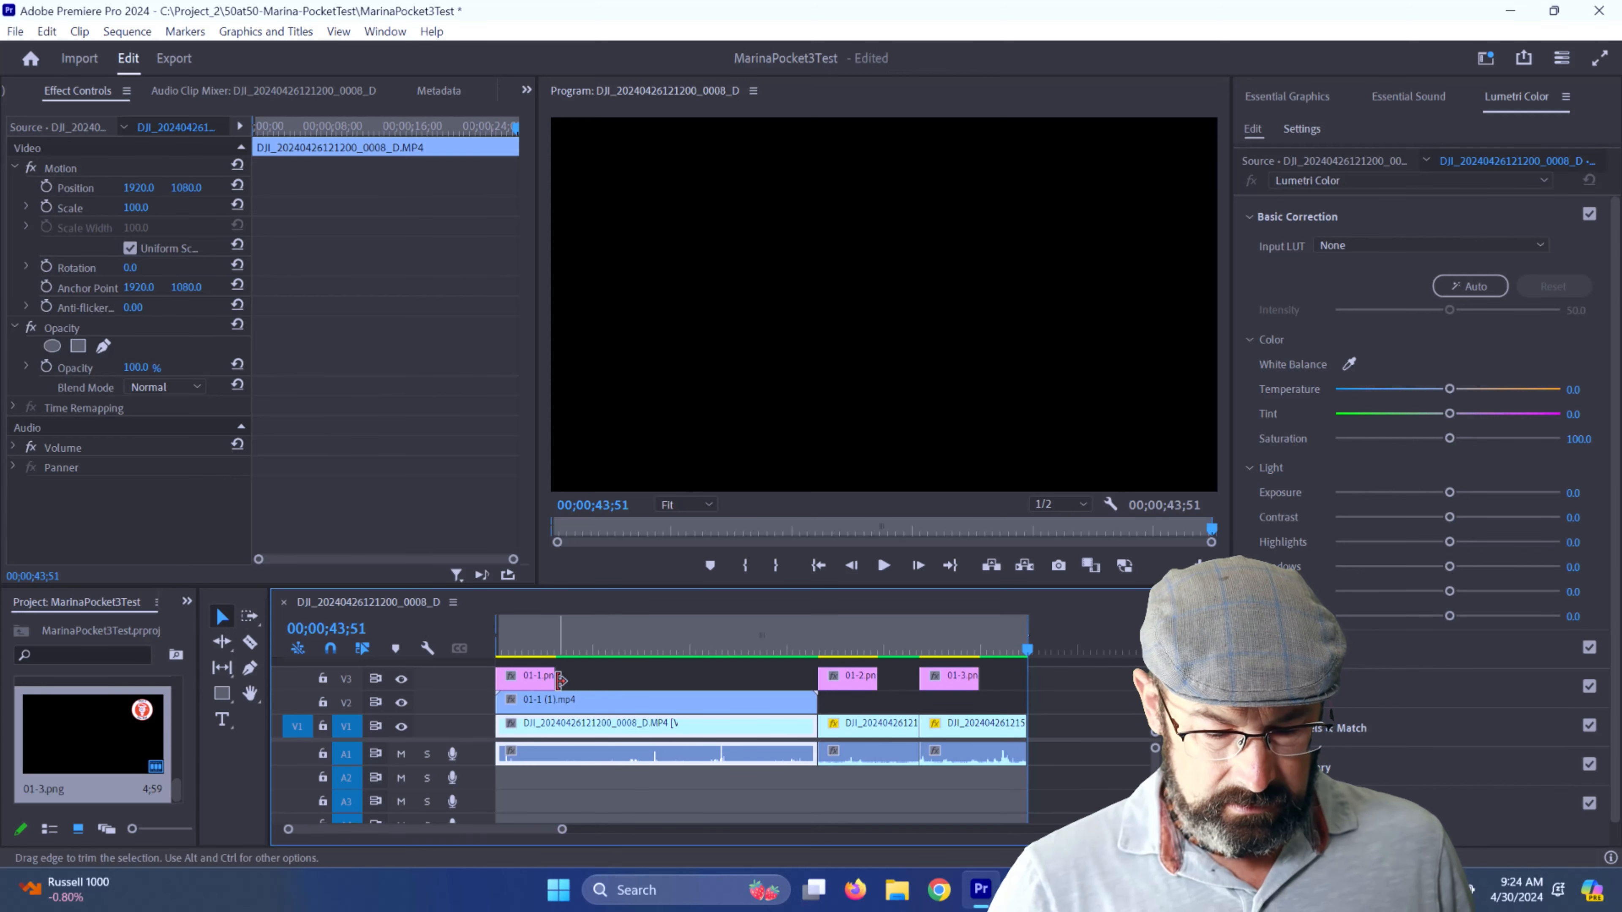
pyautogui.moveTo(555, 680); pyautogui.dragTo(807, 688)
pyautogui.moveTo(873, 674); pyautogui.dragTo(909, 675)
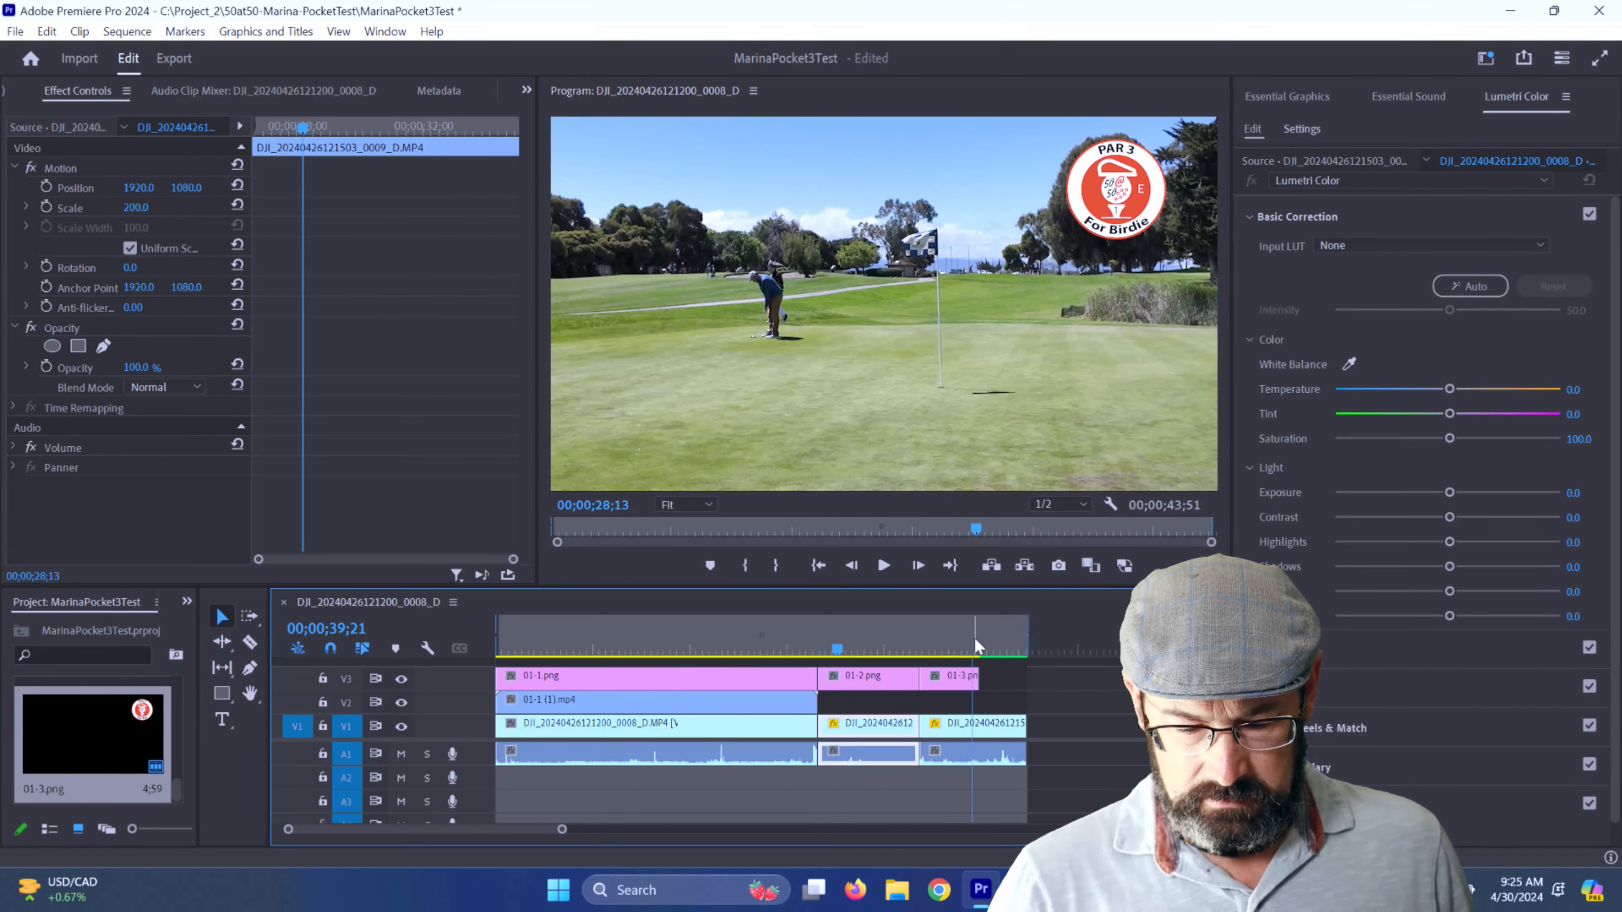
# - Extend the 01-3 overlay to the putt's finish at 00;00;40;37 and play back the ending to check it
pyautogui.moveTo(975, 638); pyautogui.dragTo(991, 641)
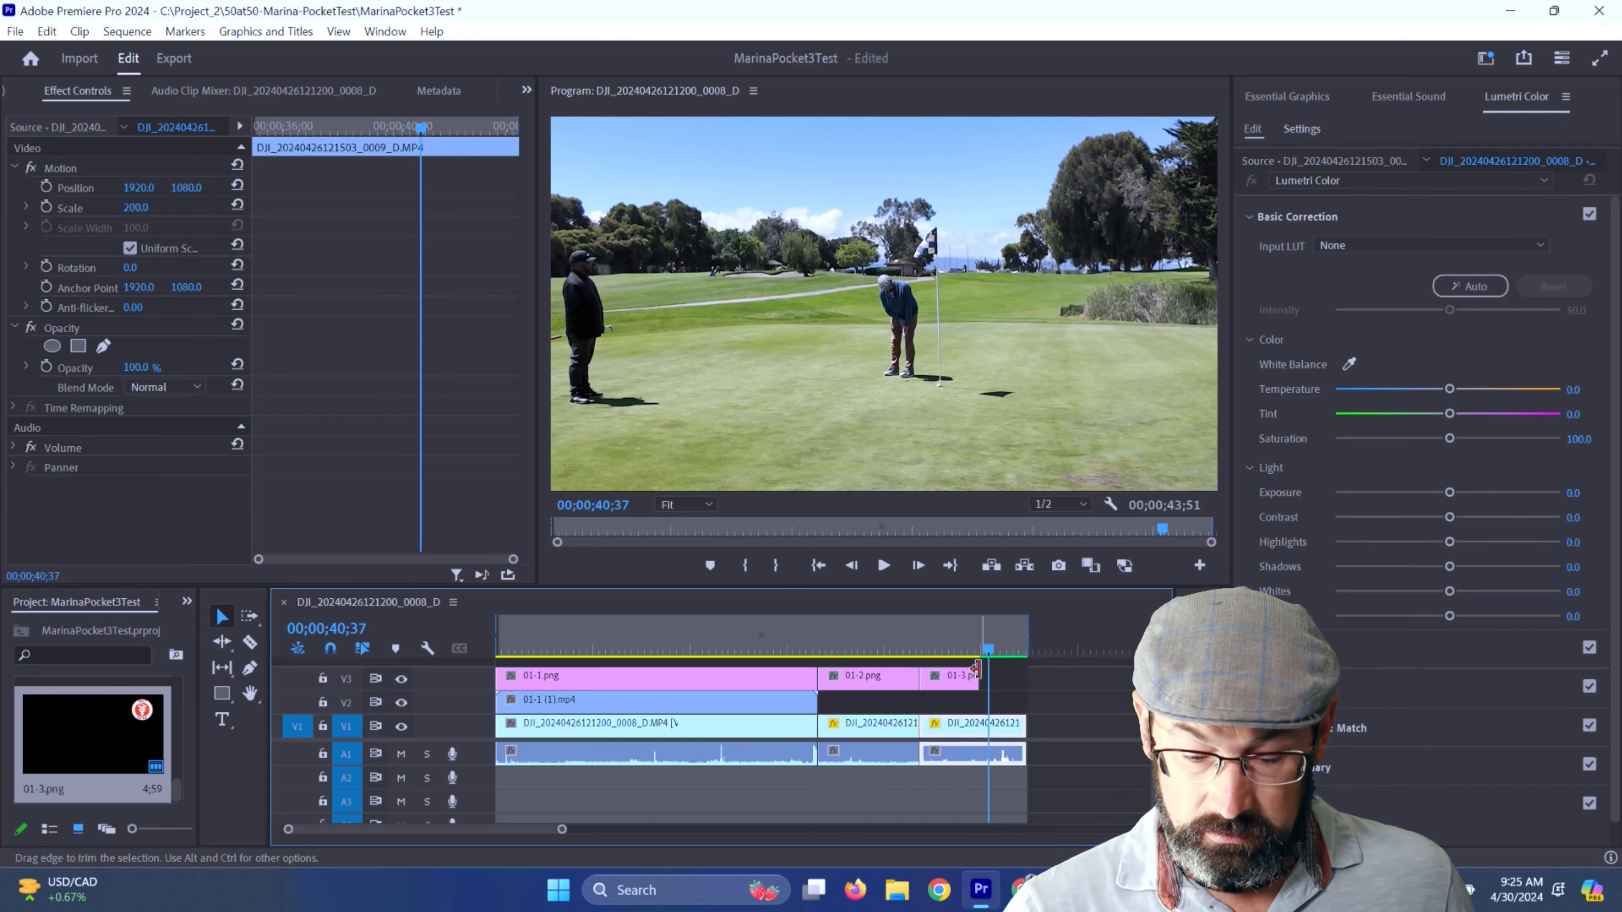
pyautogui.moveTo(976, 671); pyautogui.dragTo(994, 672)
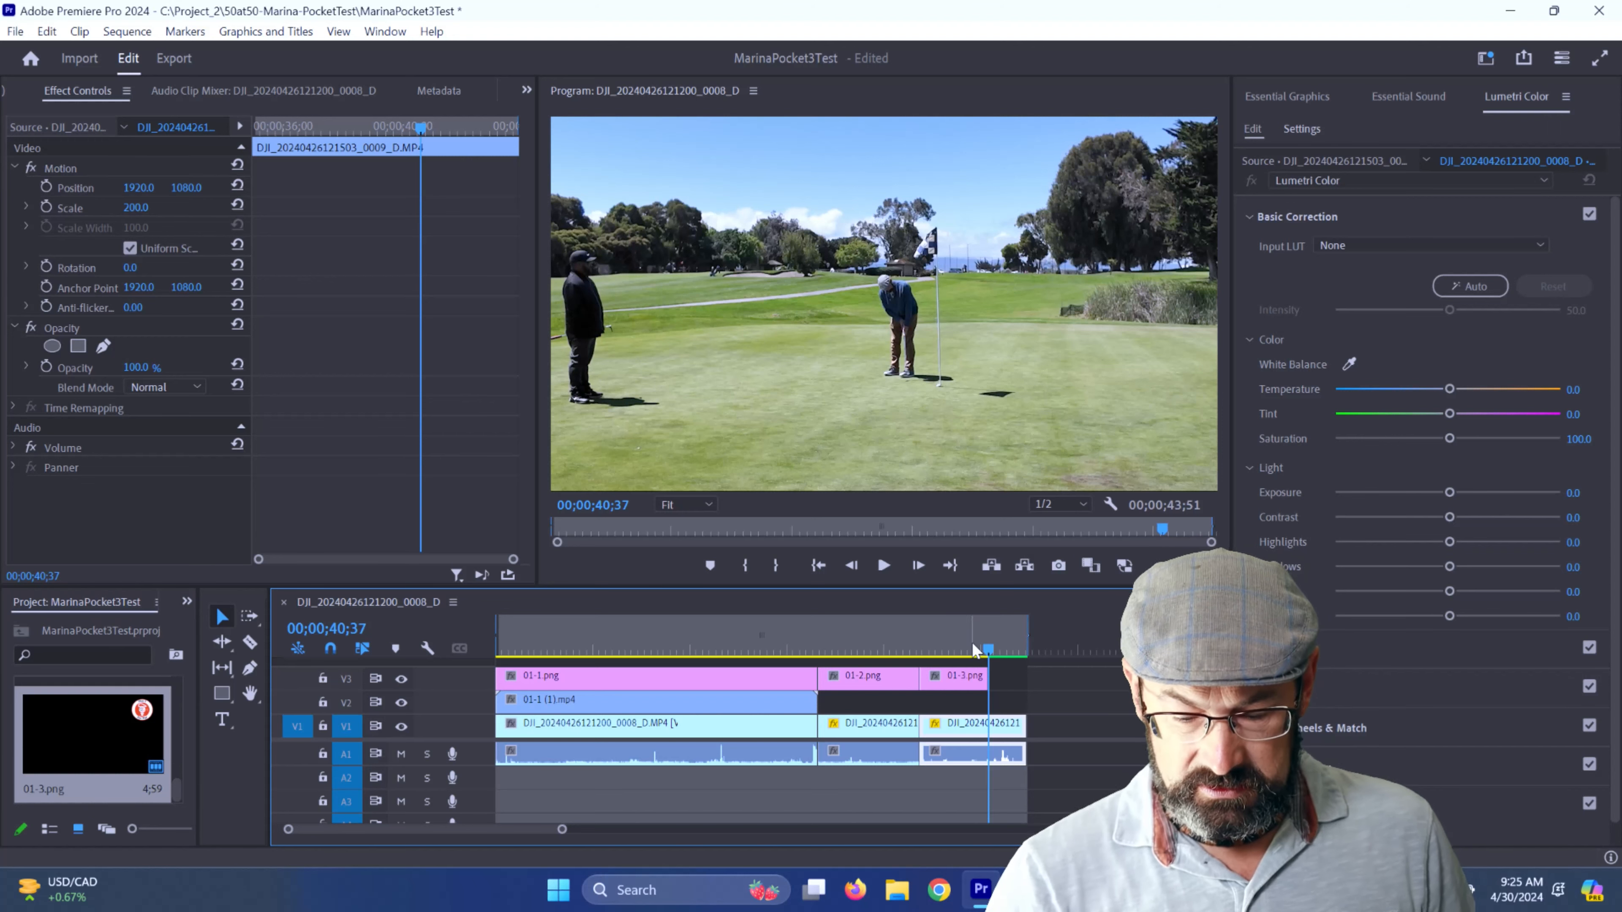
pyautogui.click(972, 651)
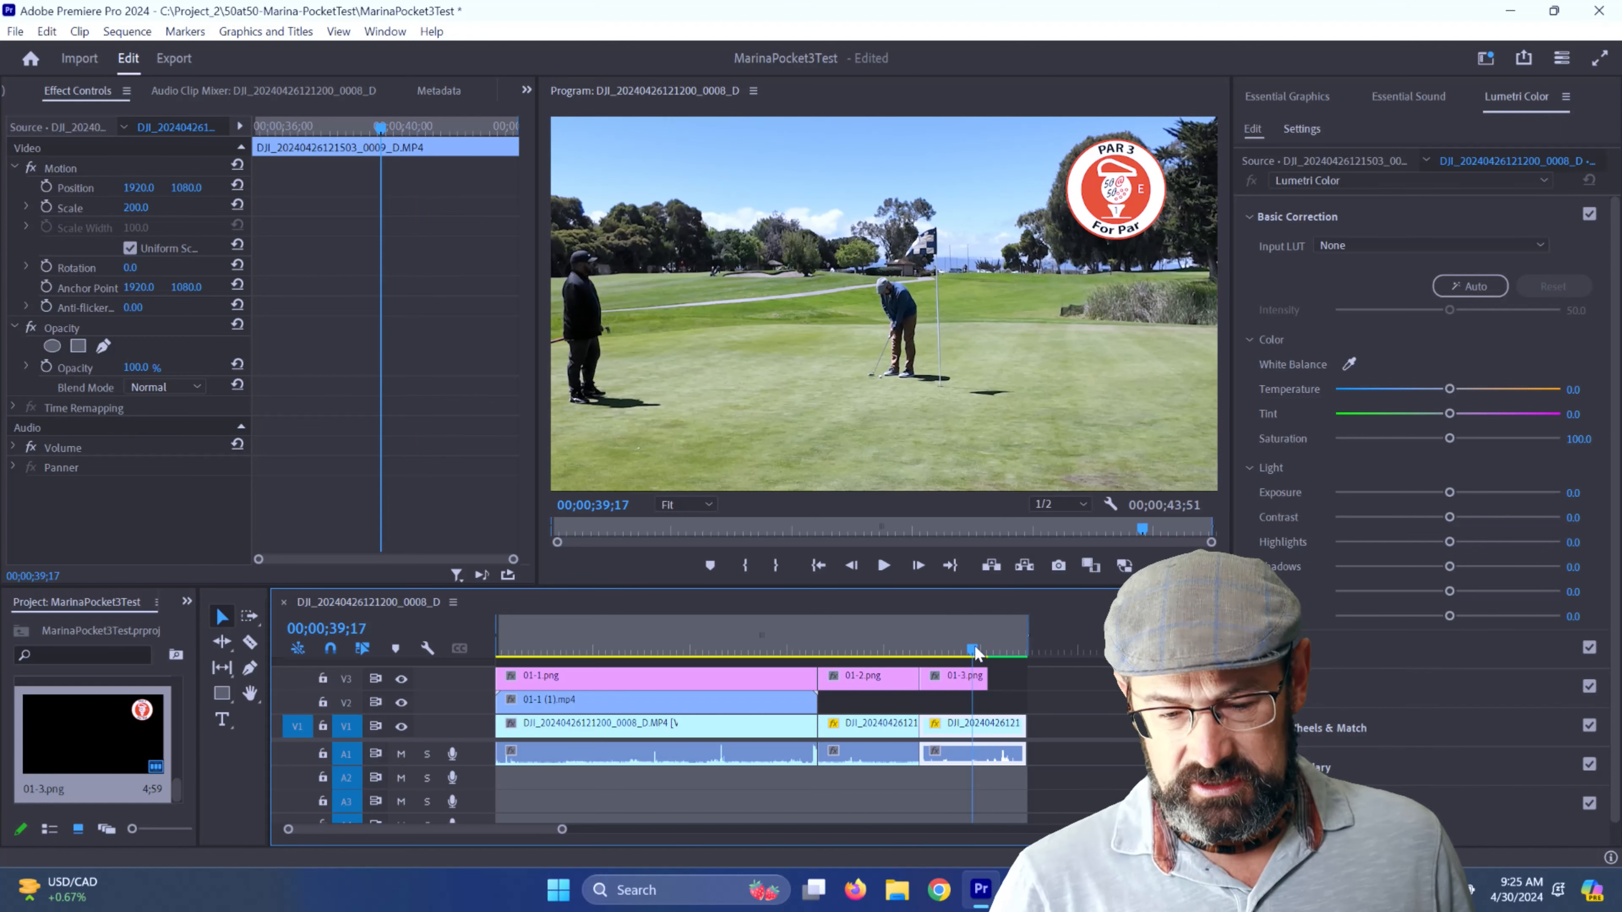
pyautogui.press('space')
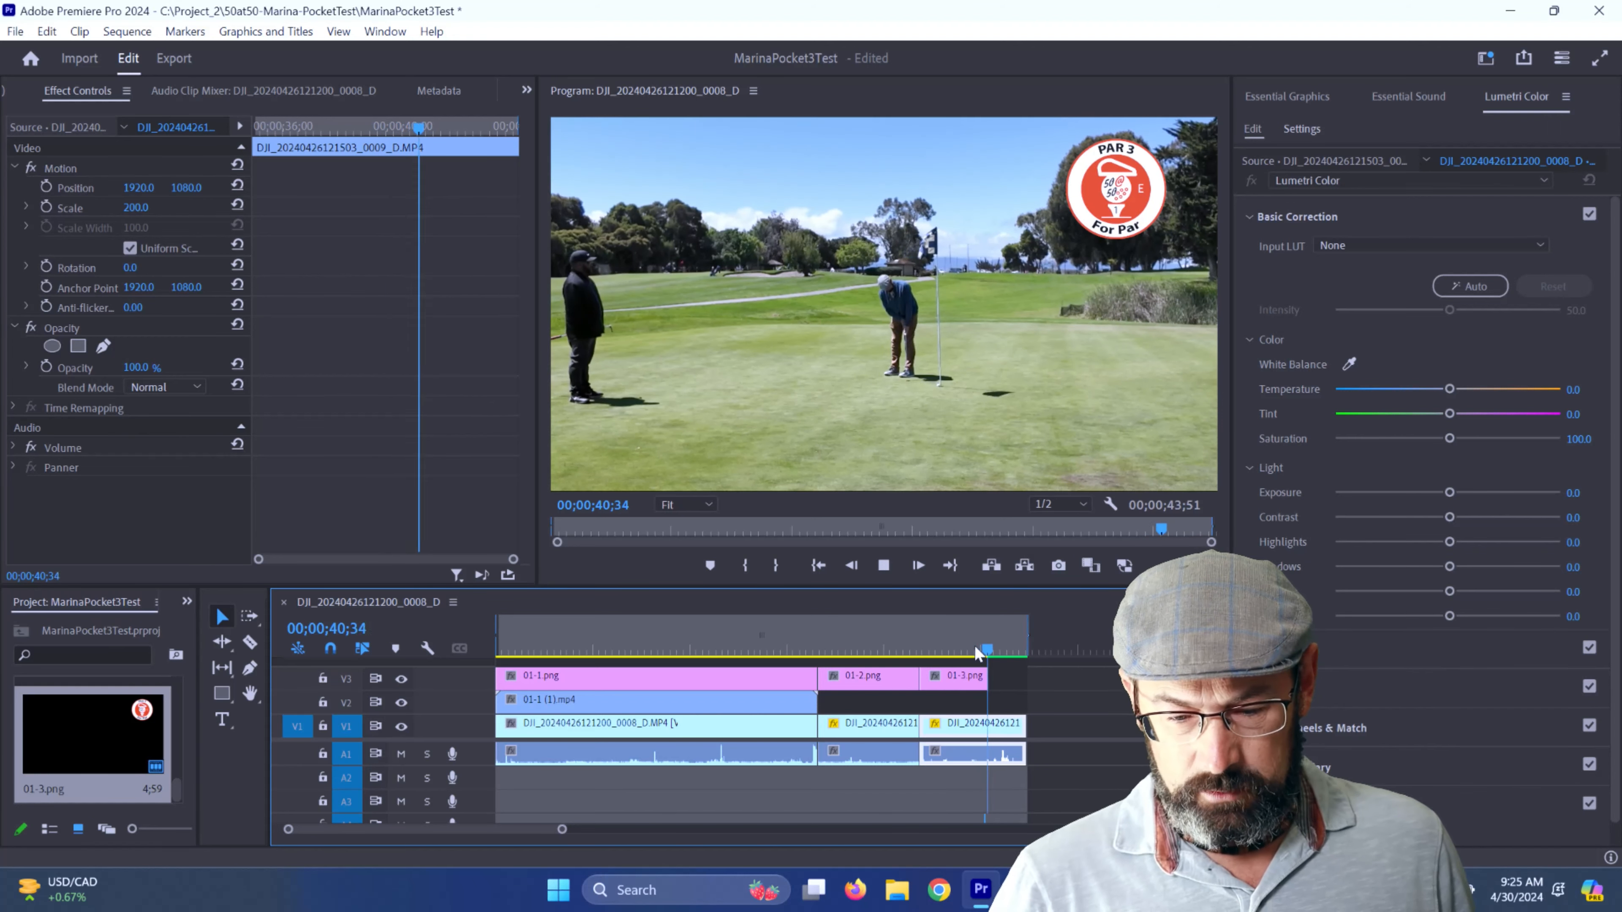
pyautogui.press('space')
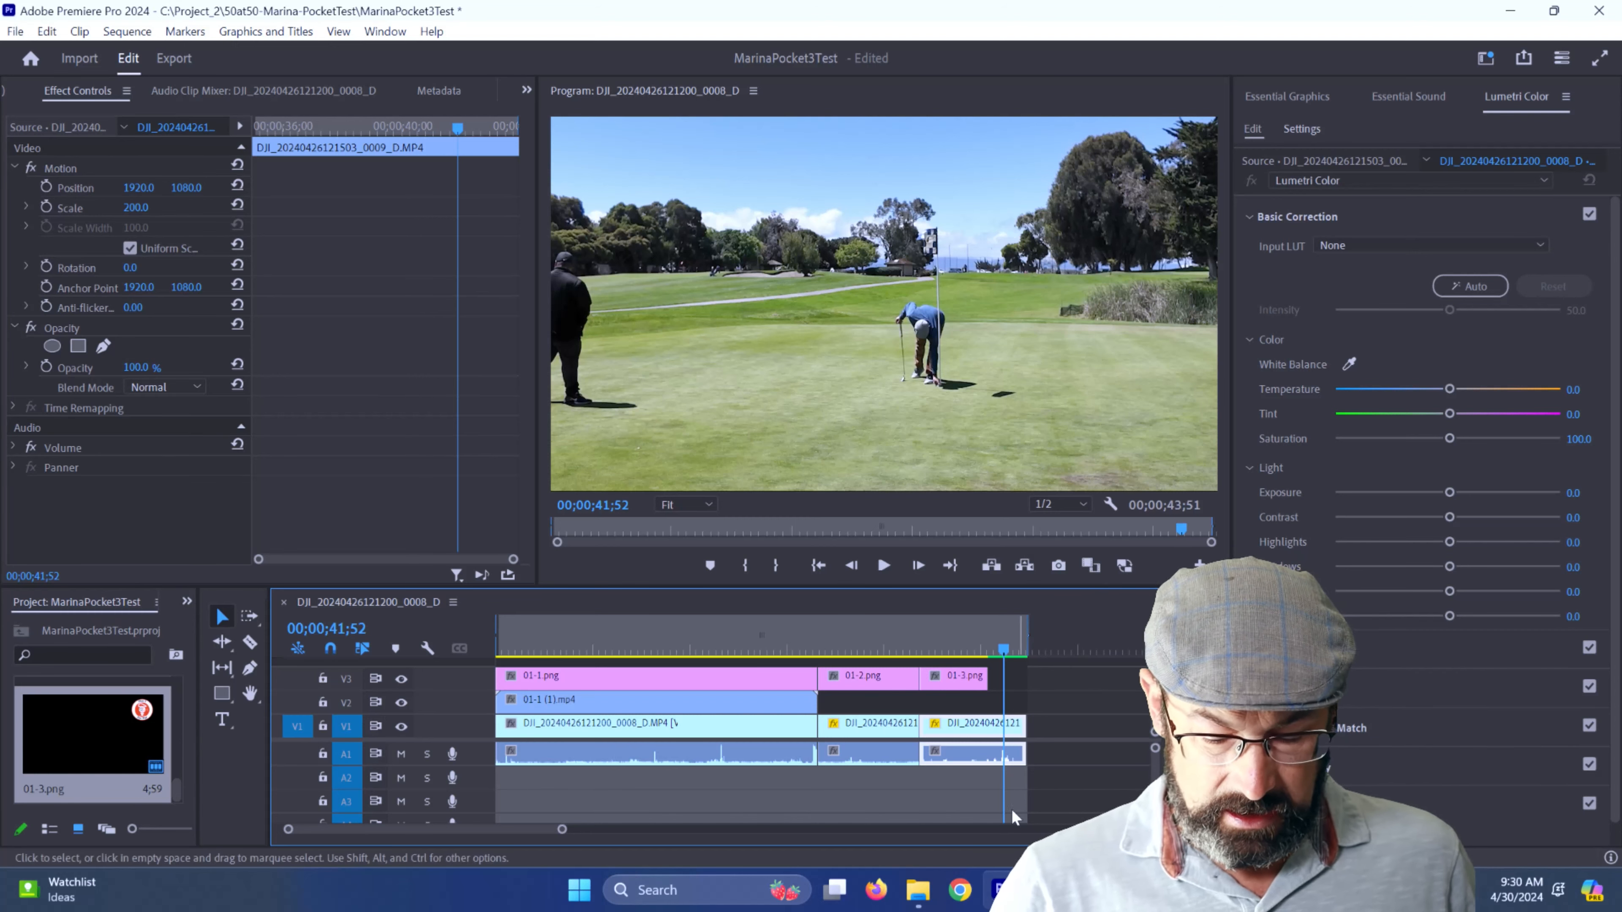
# - Add the Par graphic from the 50at50Media SCORES folder to track V3 directly after 01-3, ending with the last shot
pyautogui.click(917, 890)
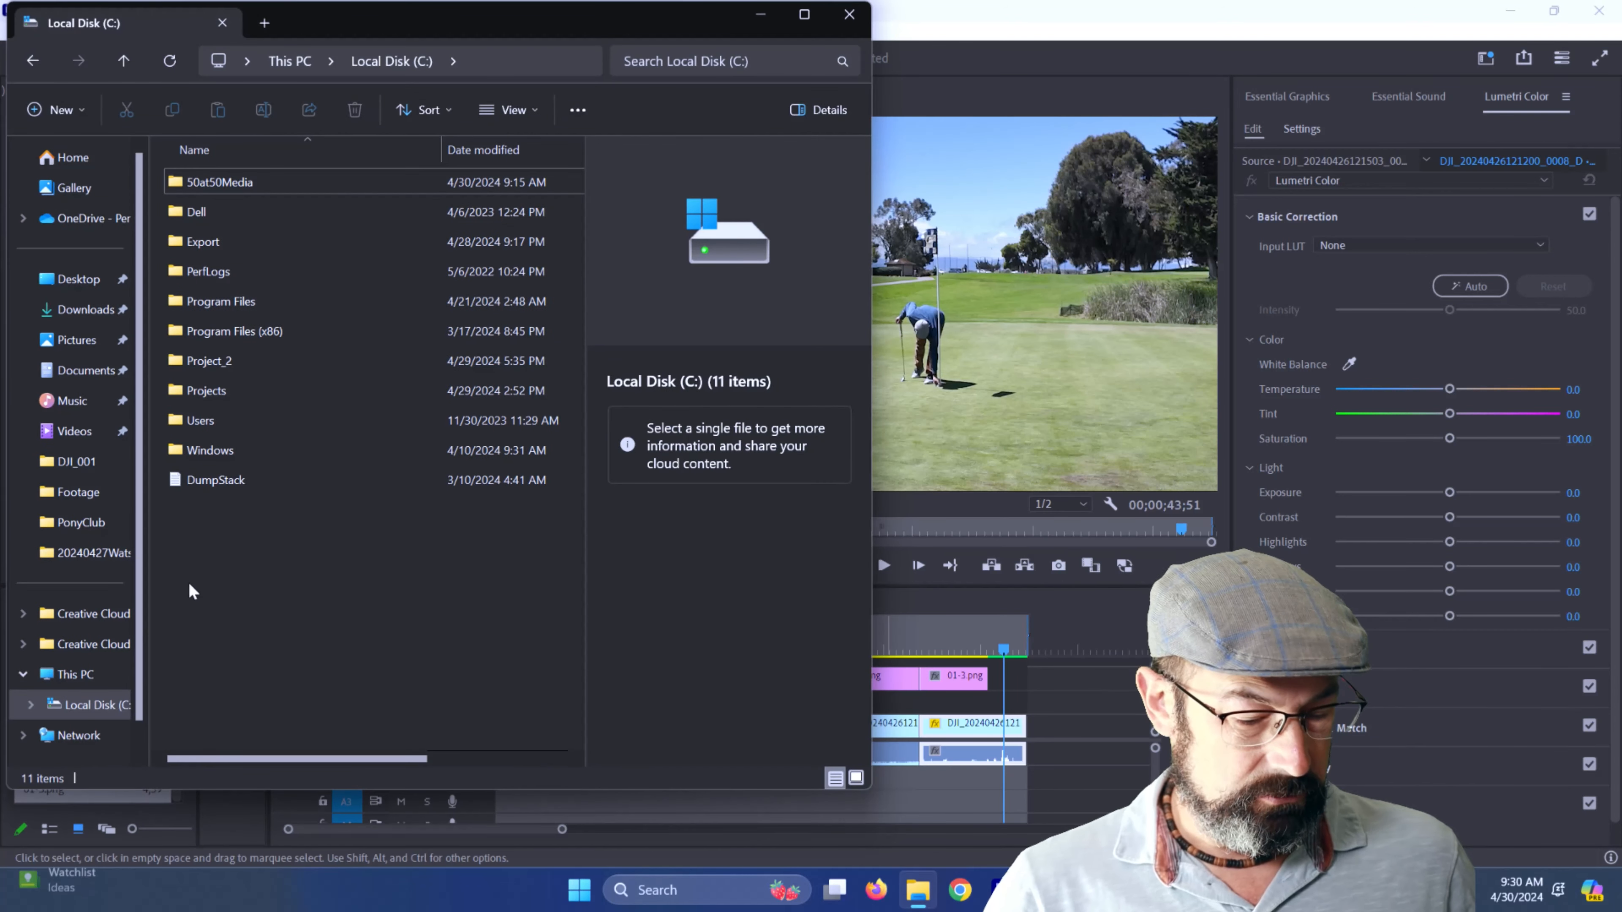
pyautogui.doubleClick(228, 183)
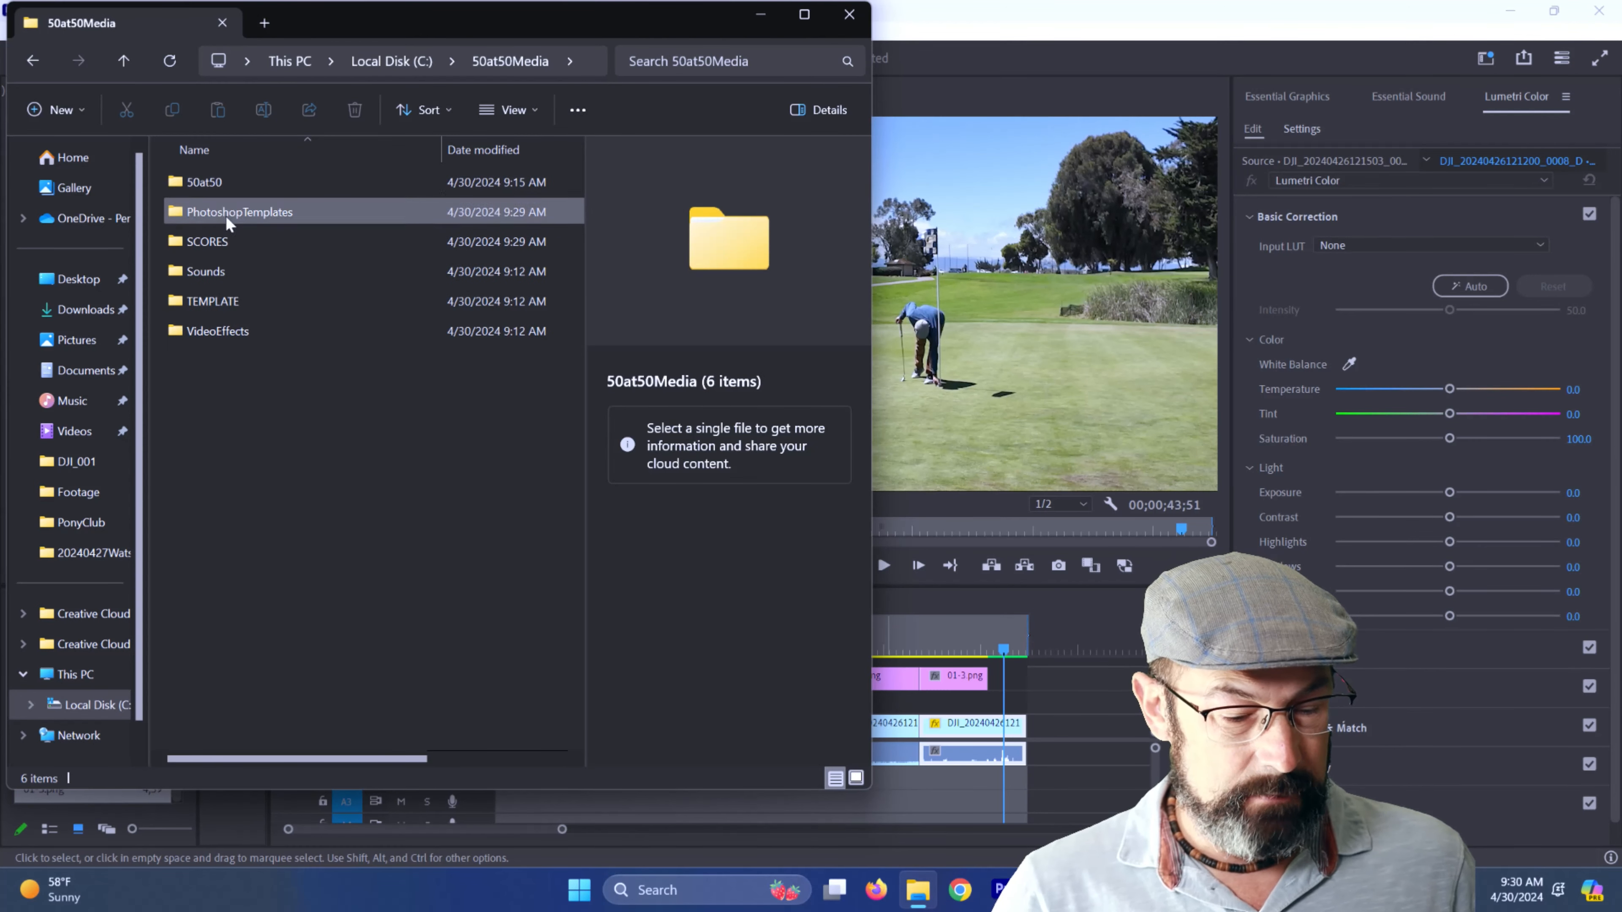
pyautogui.doubleClick(216, 242)
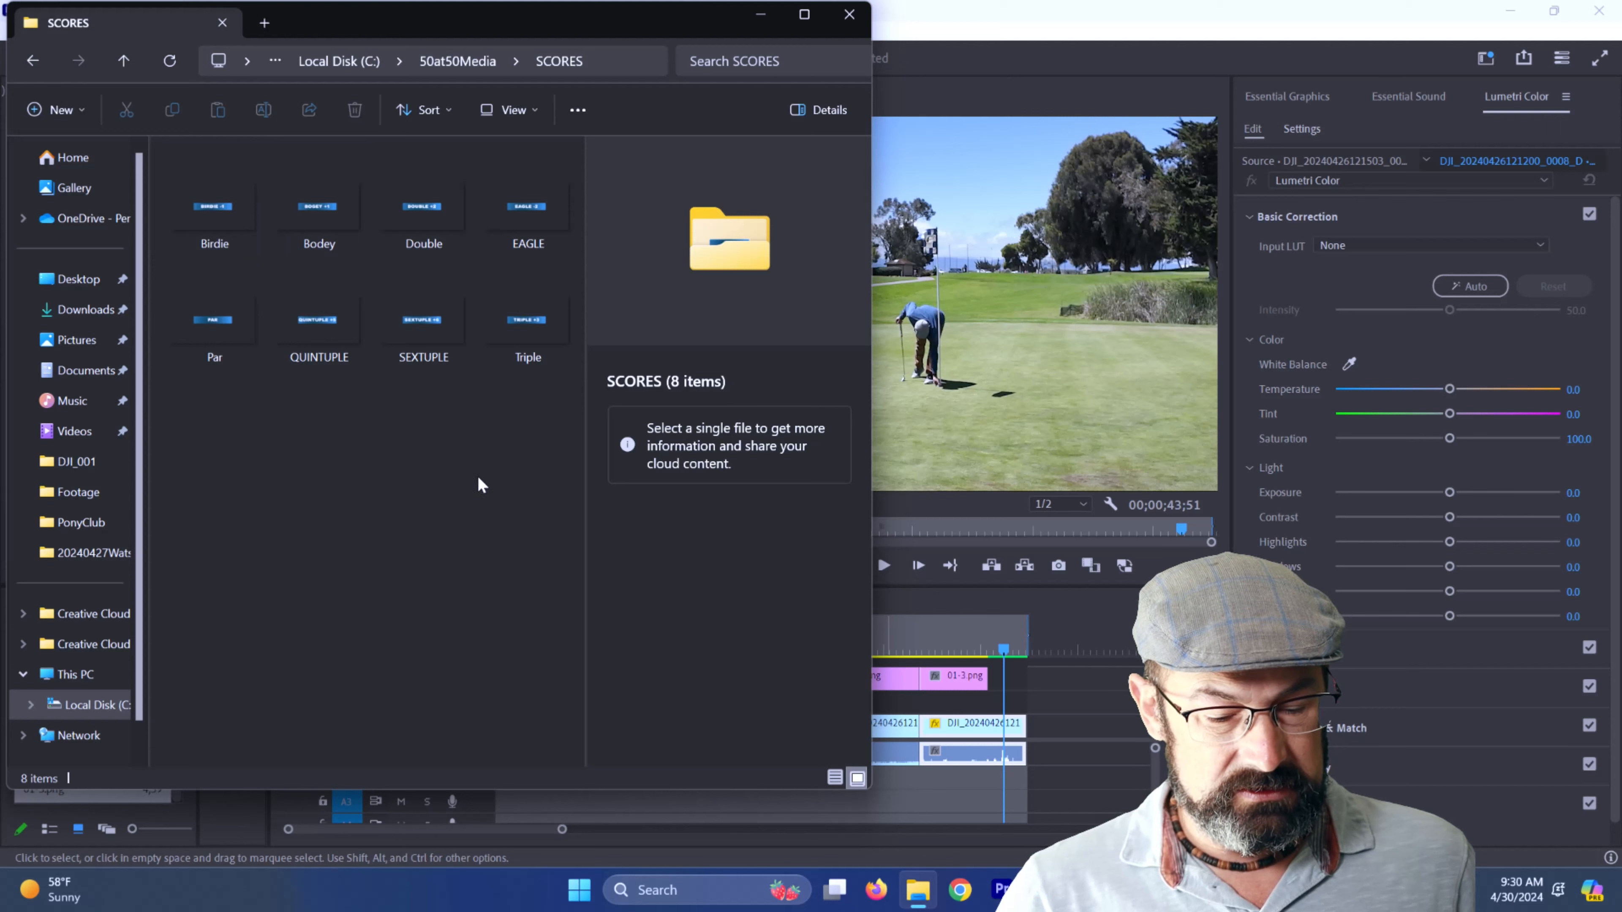
pyautogui.click(210, 321)
pyautogui.moveTo(896, 745); pyautogui.dragTo(1026, 676)
pyautogui.click(1036, 676)
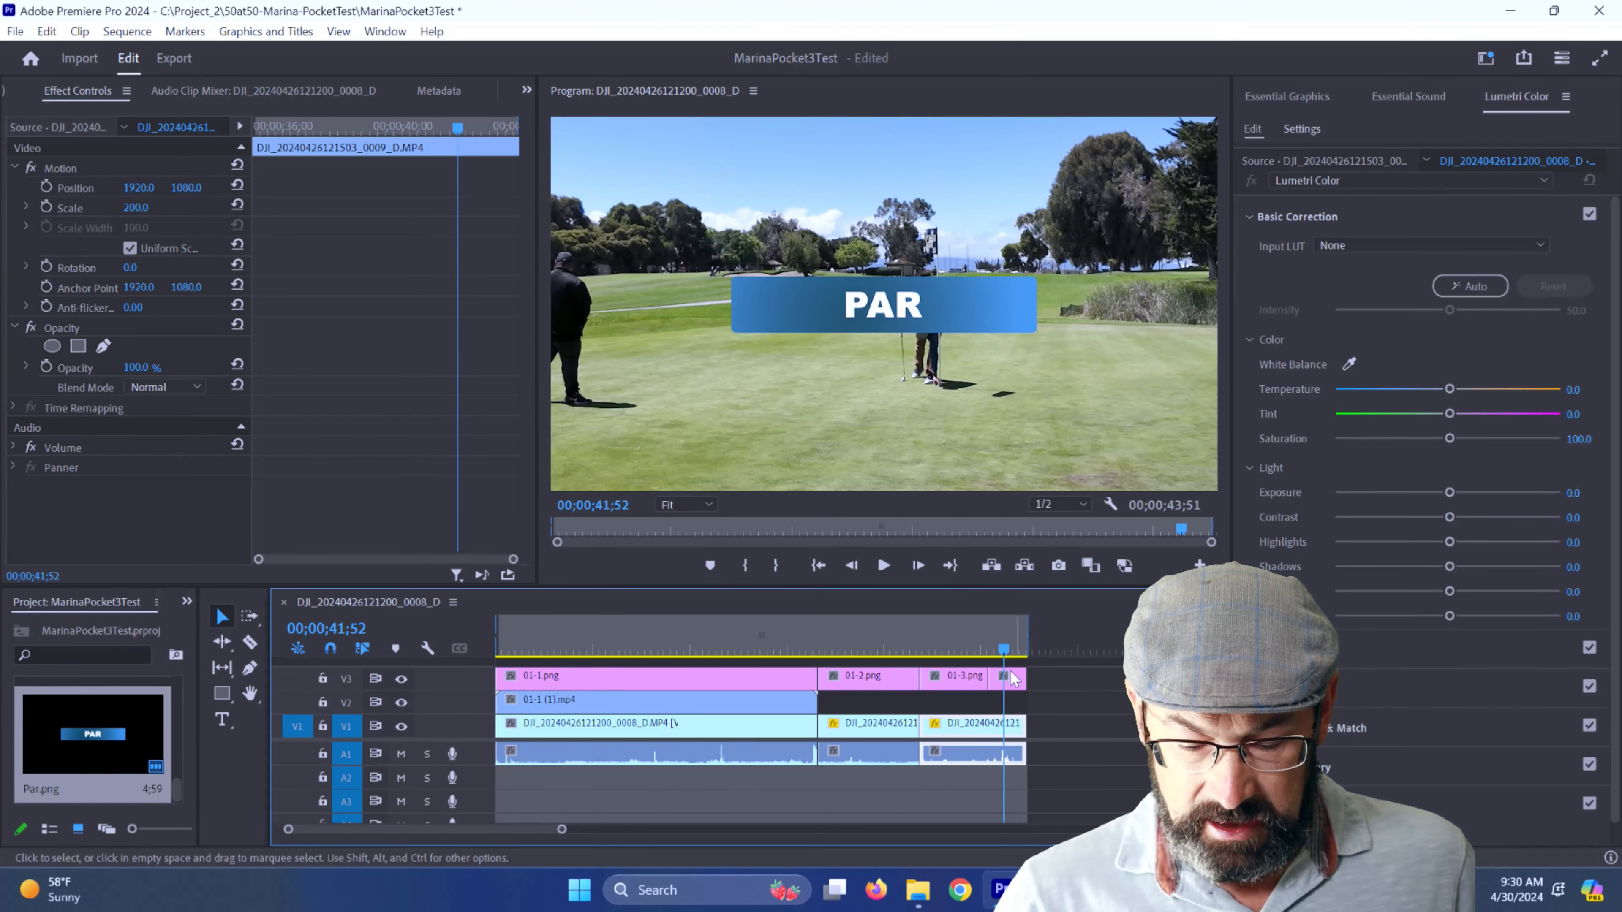
# - Play back the Par graphic, trim its end to 00;00;42;37 and save the project
pyautogui.click(973, 632)
pyautogui.press('space')
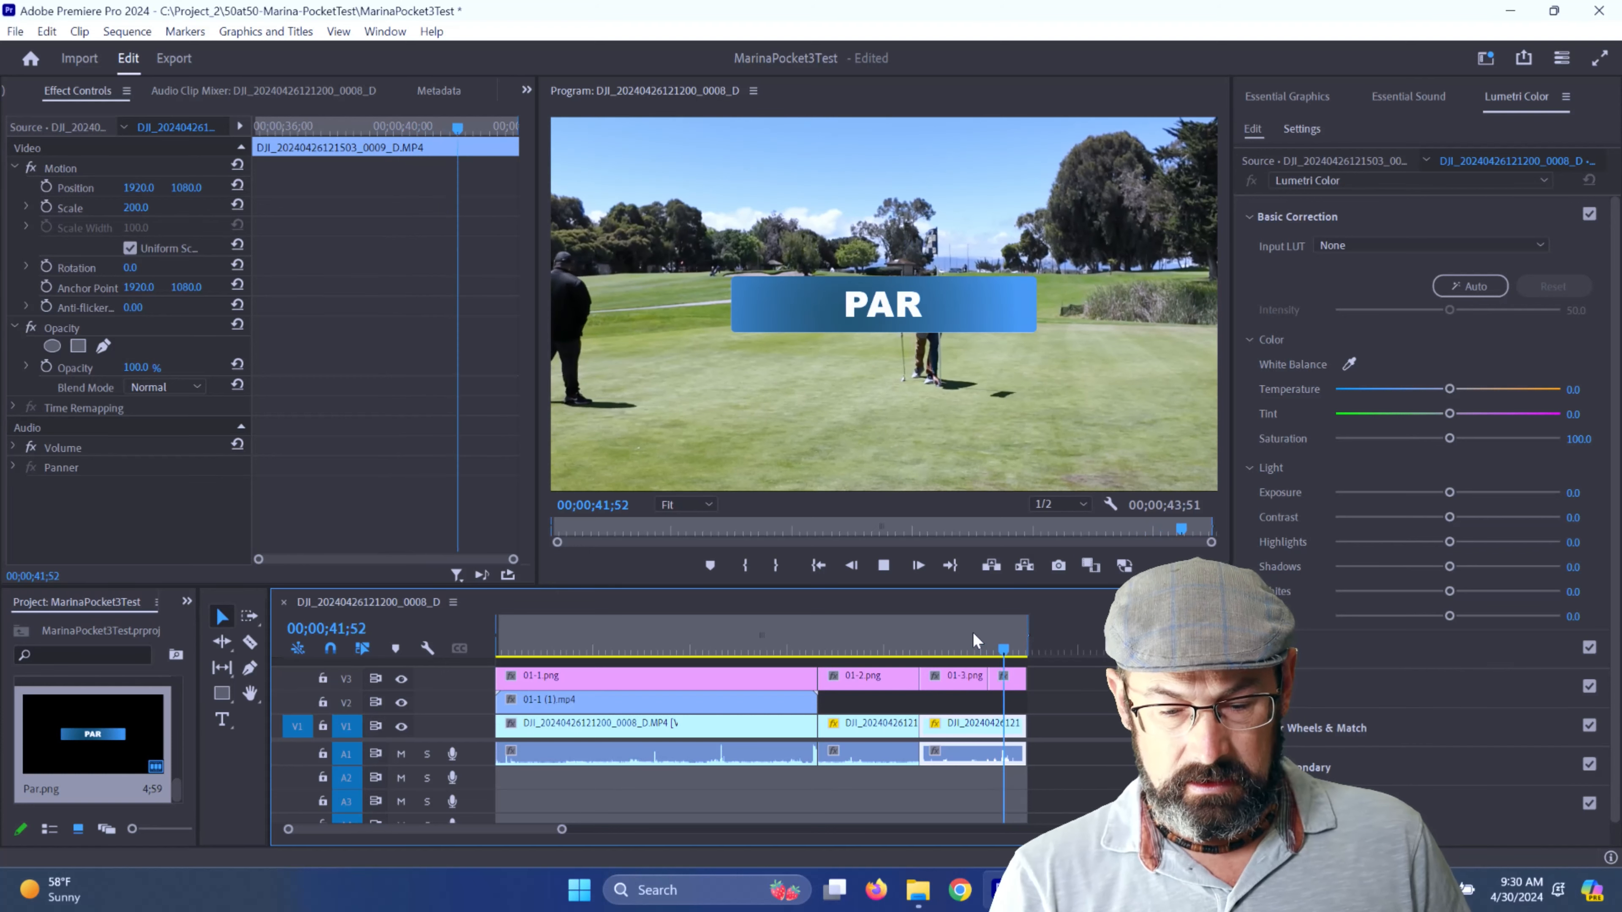
pyautogui.press('space')
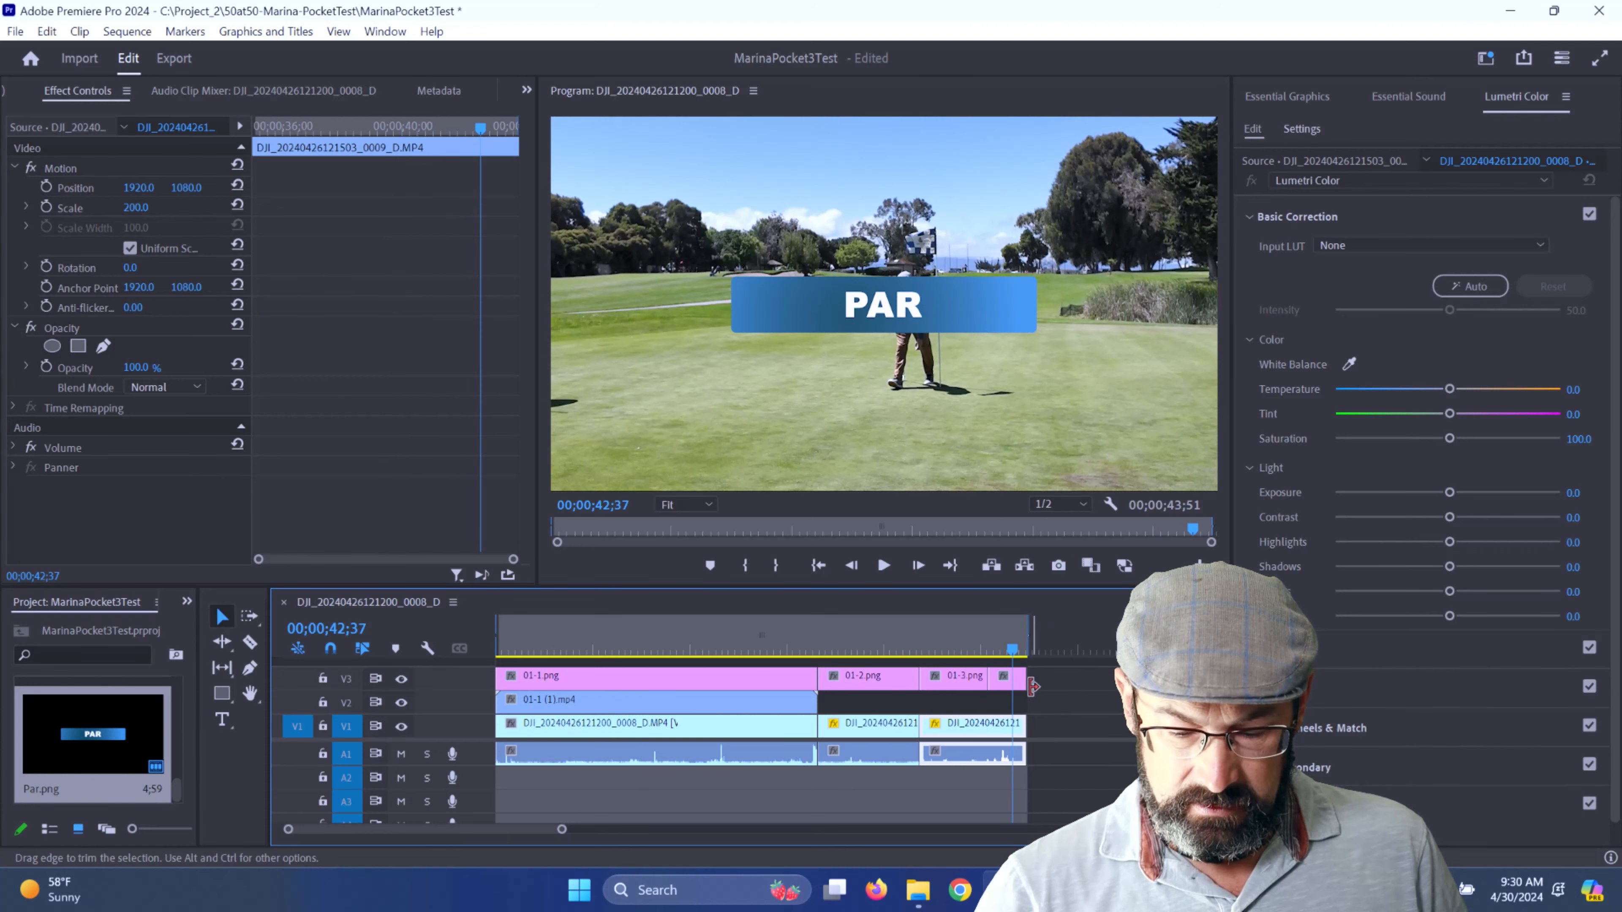
pyautogui.moveTo(1025, 679); pyautogui.dragTo(1012, 680)
pyautogui.hotkey('ctrl', 's')
# - Move the playhead to 00;00;09;29 and look through the sound effects in the 50at50Media Sounds folder
pyautogui.click(611, 650)
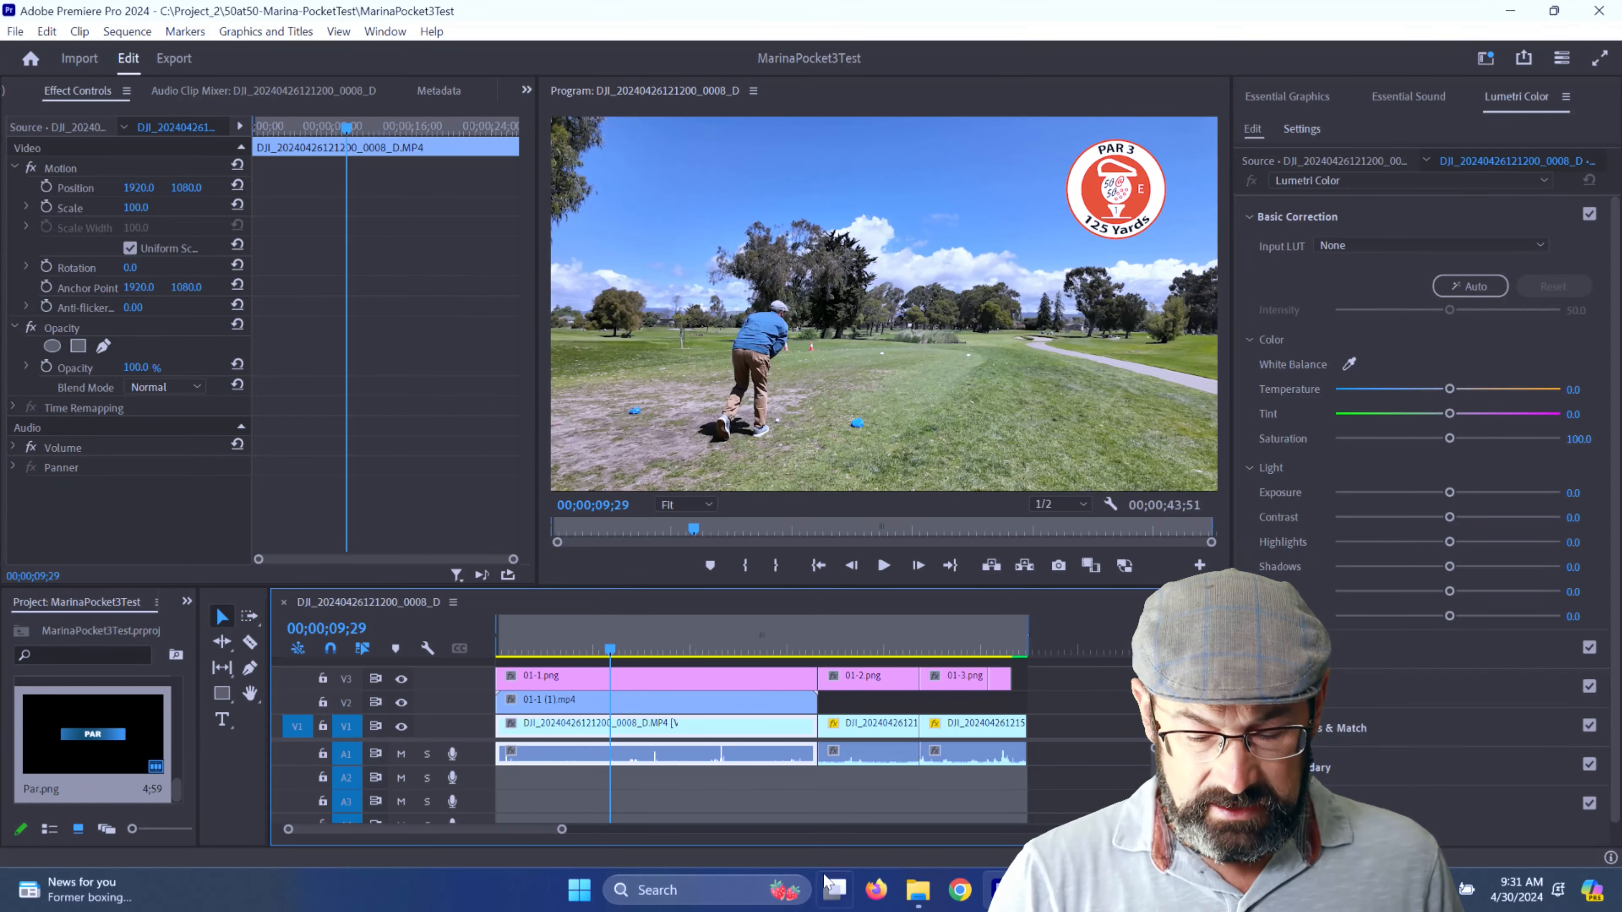
pyautogui.click(916, 891)
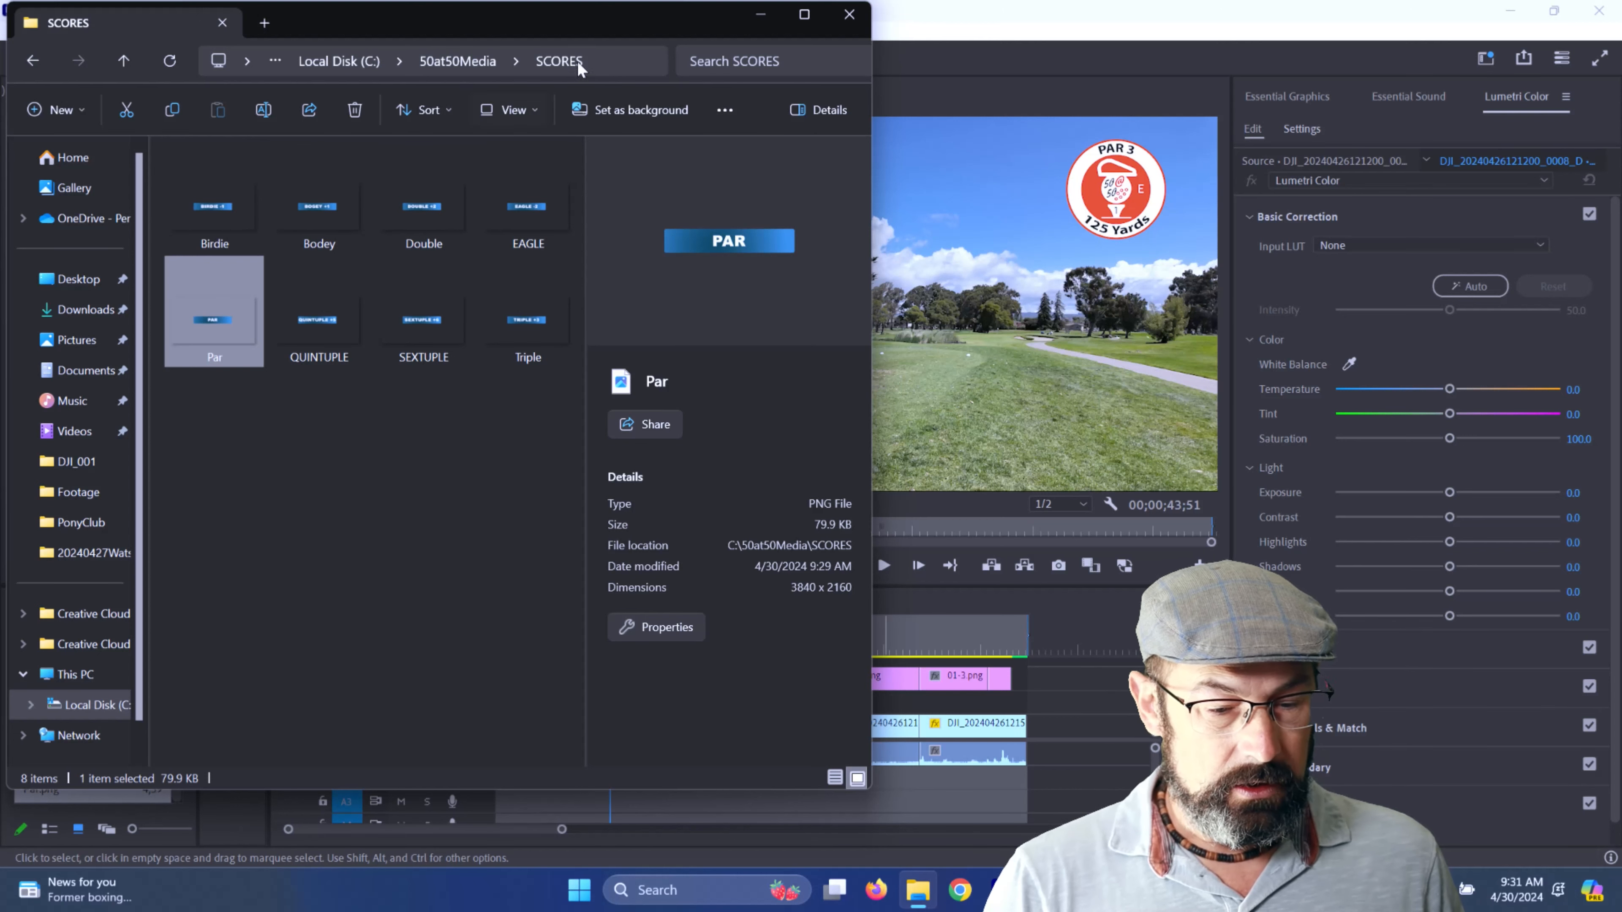
pyautogui.click(464, 56)
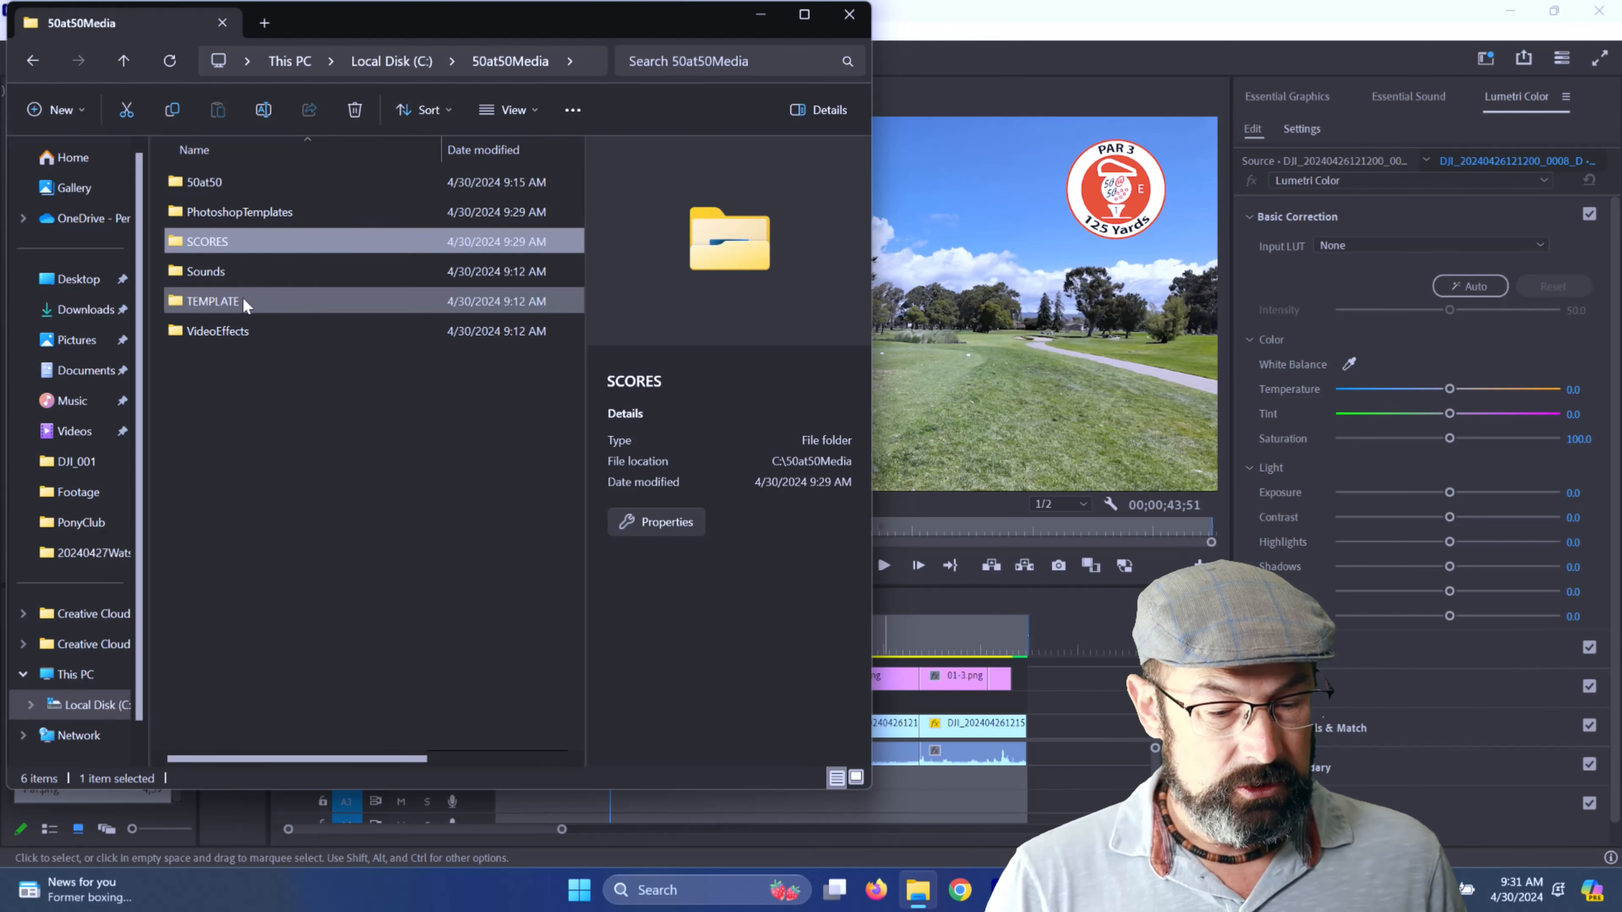
pyautogui.click(232, 274)
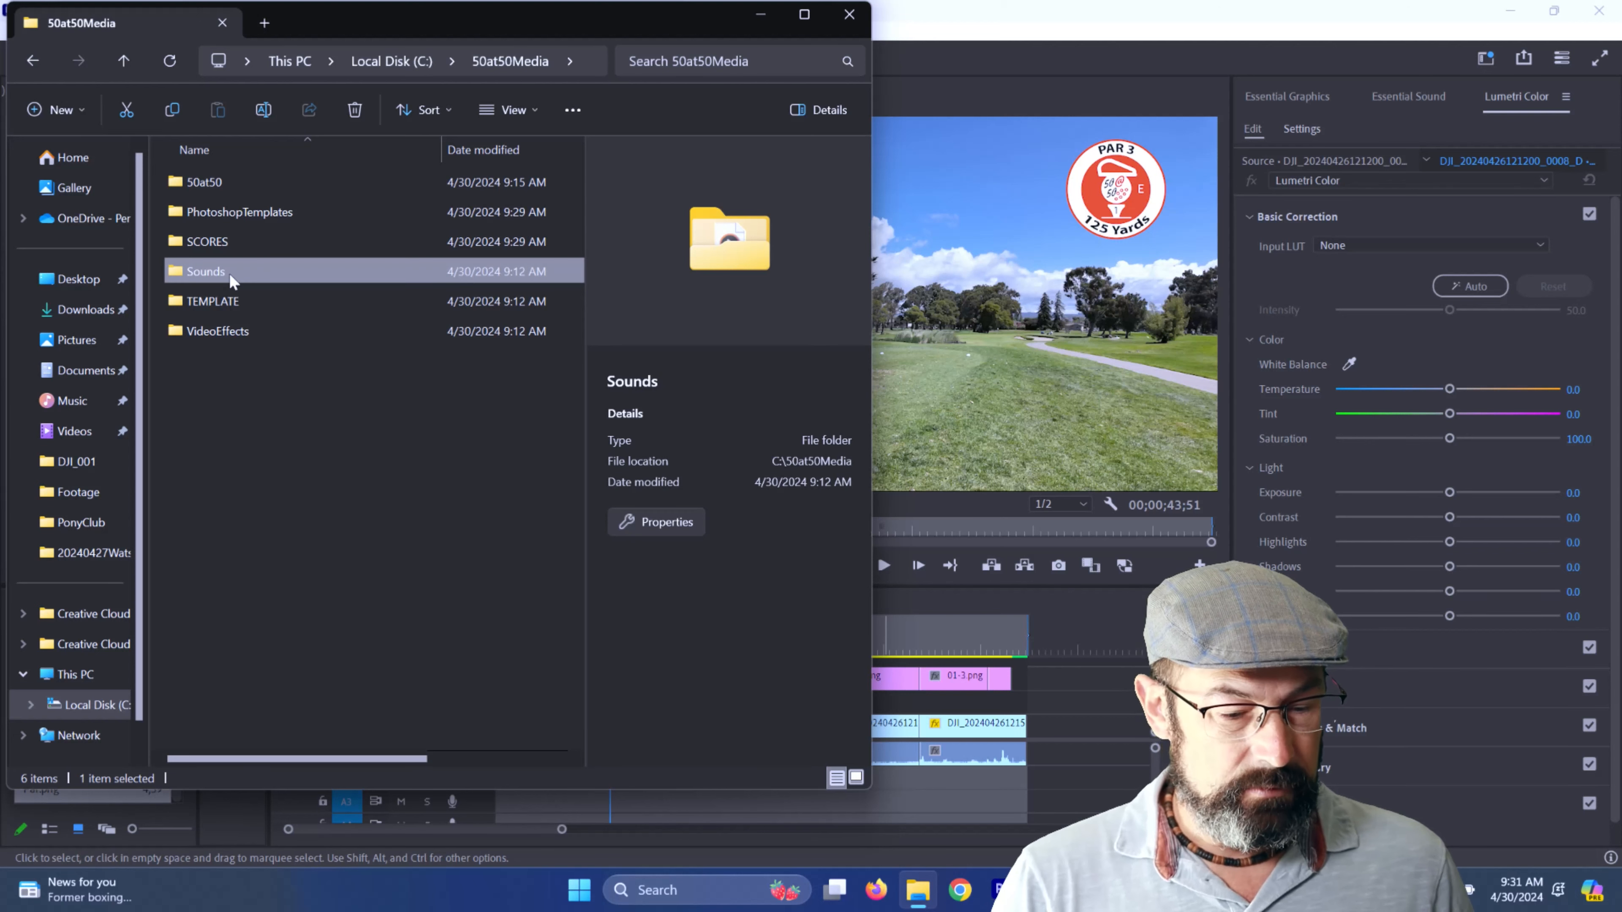
pyautogui.doubleClick(232, 278)
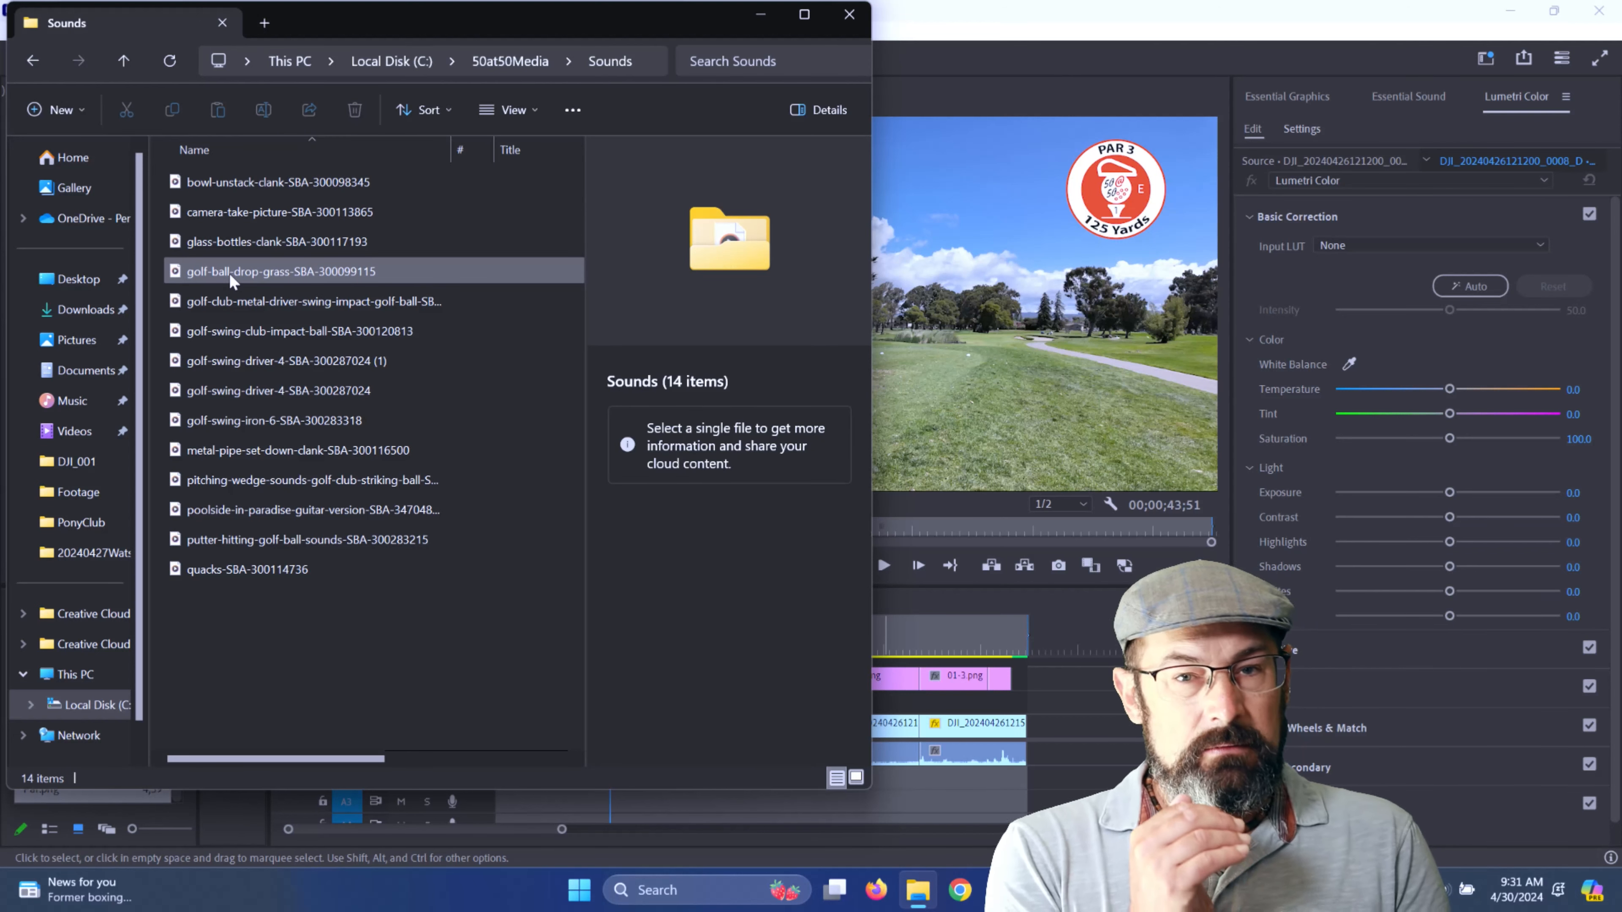
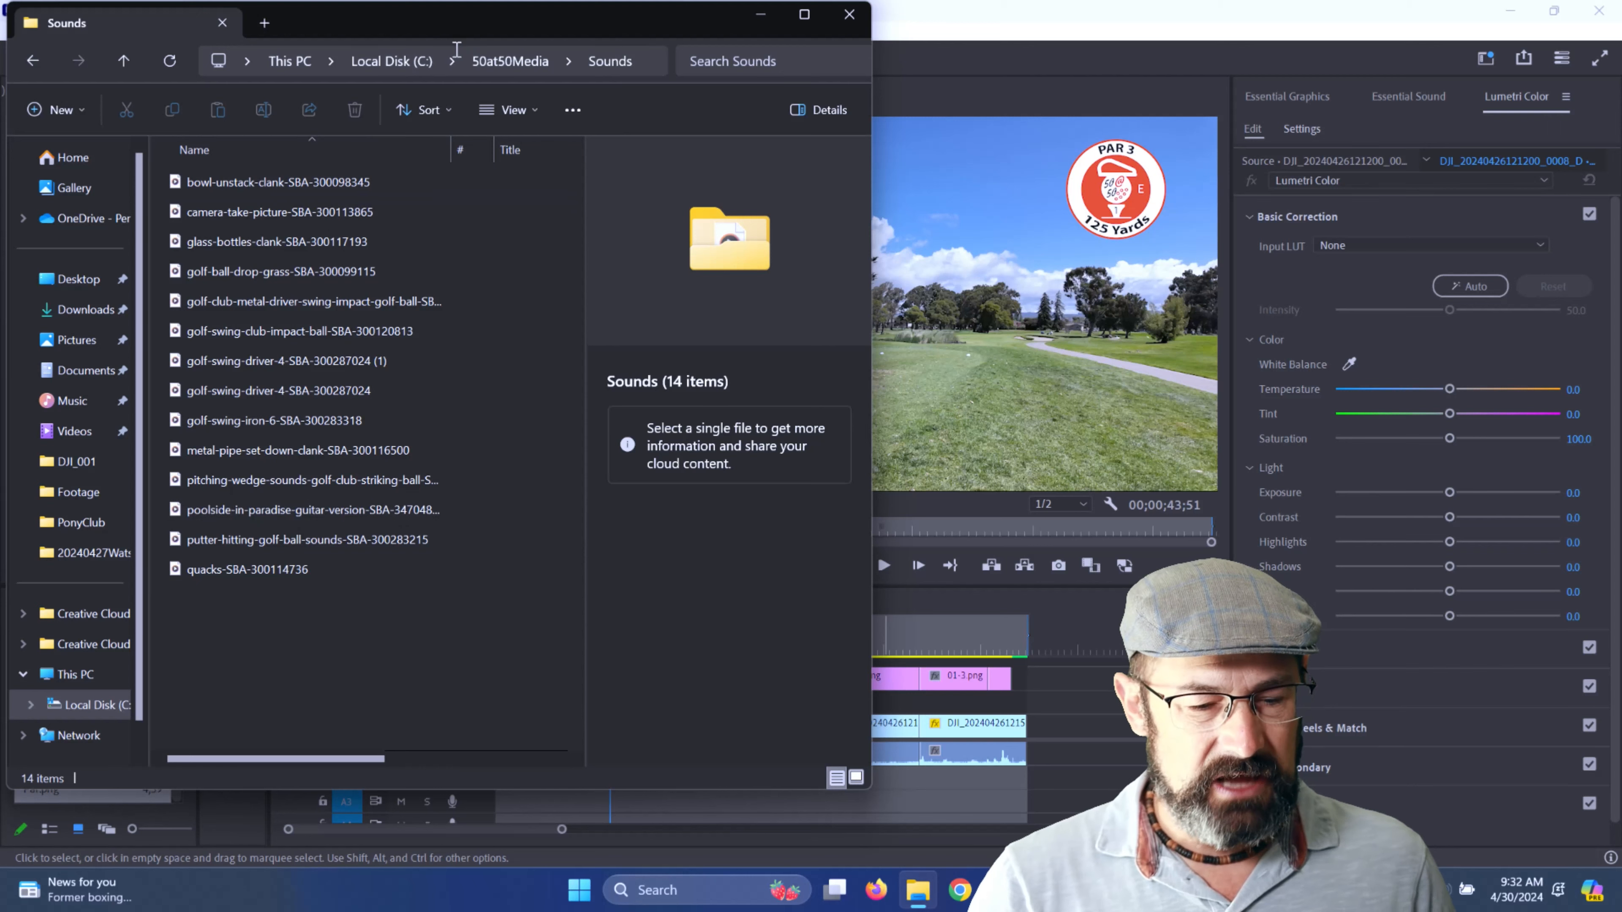
# - Open the 50at50Media VideoEffects folder and inspect the ShankPotGreen clip
pyautogui.click(522, 61)
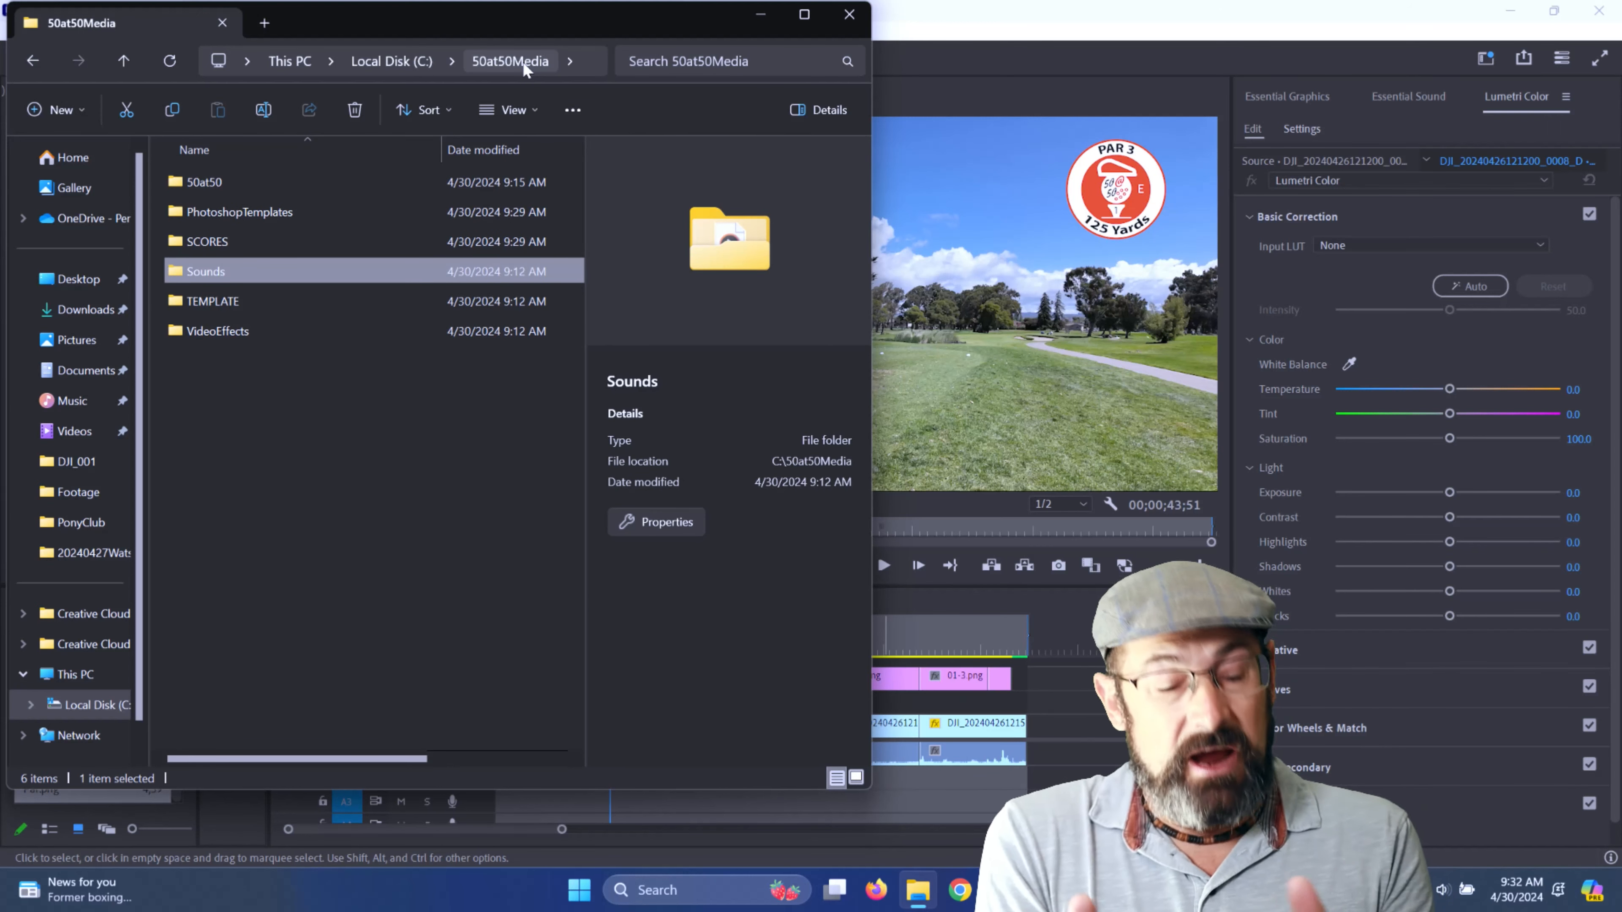
pyautogui.click(269, 331)
pyautogui.doubleClick(269, 331)
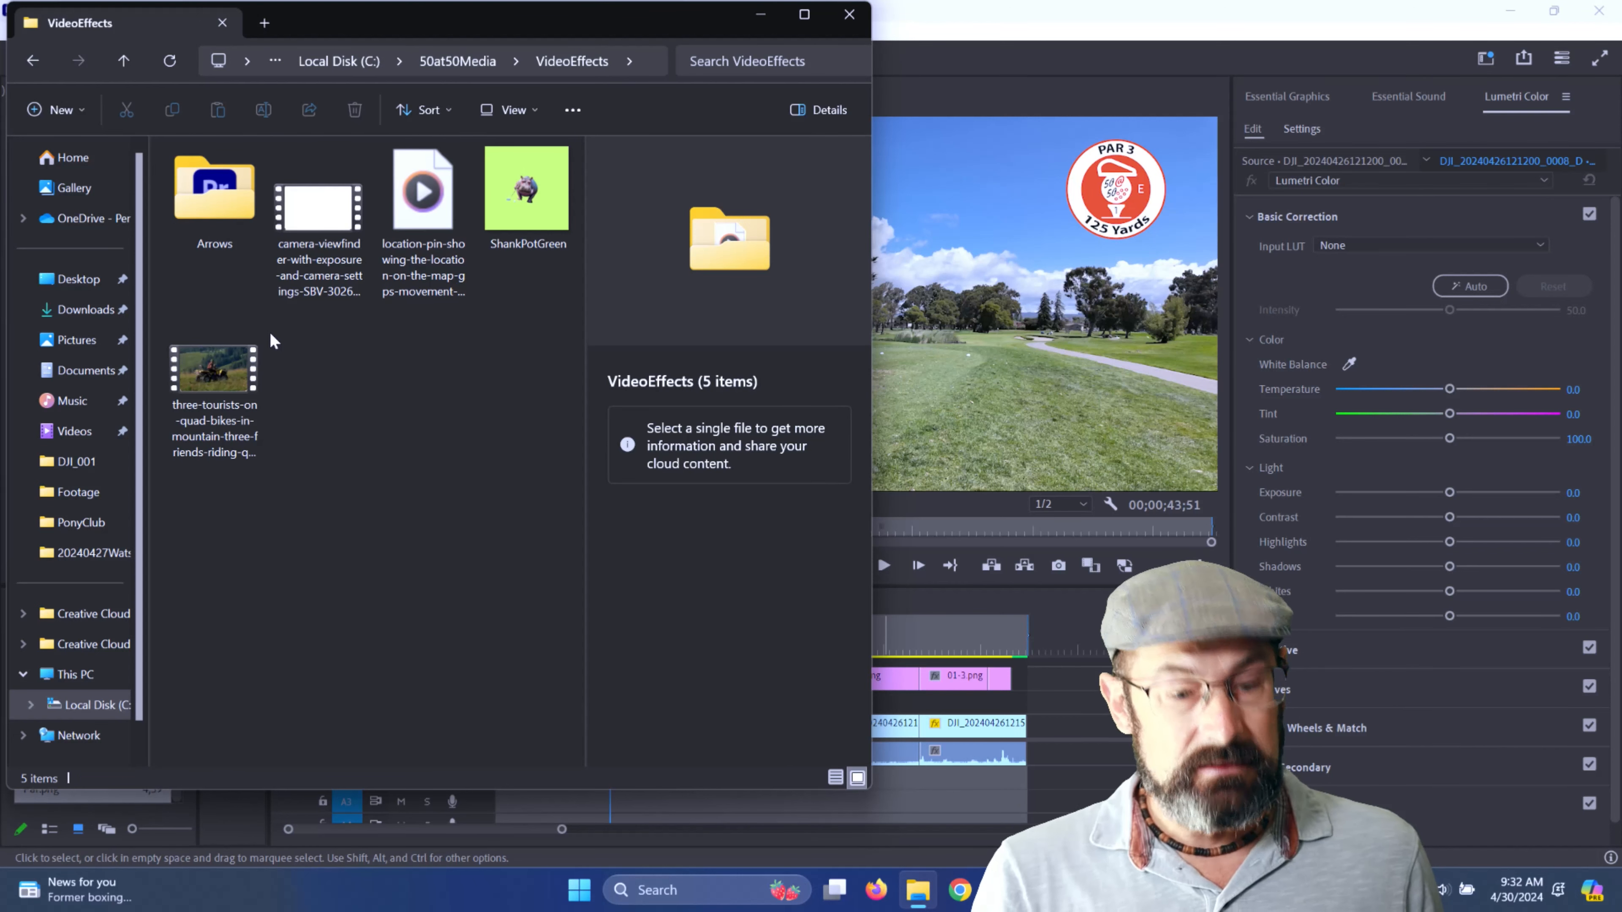
pyautogui.click(542, 202)
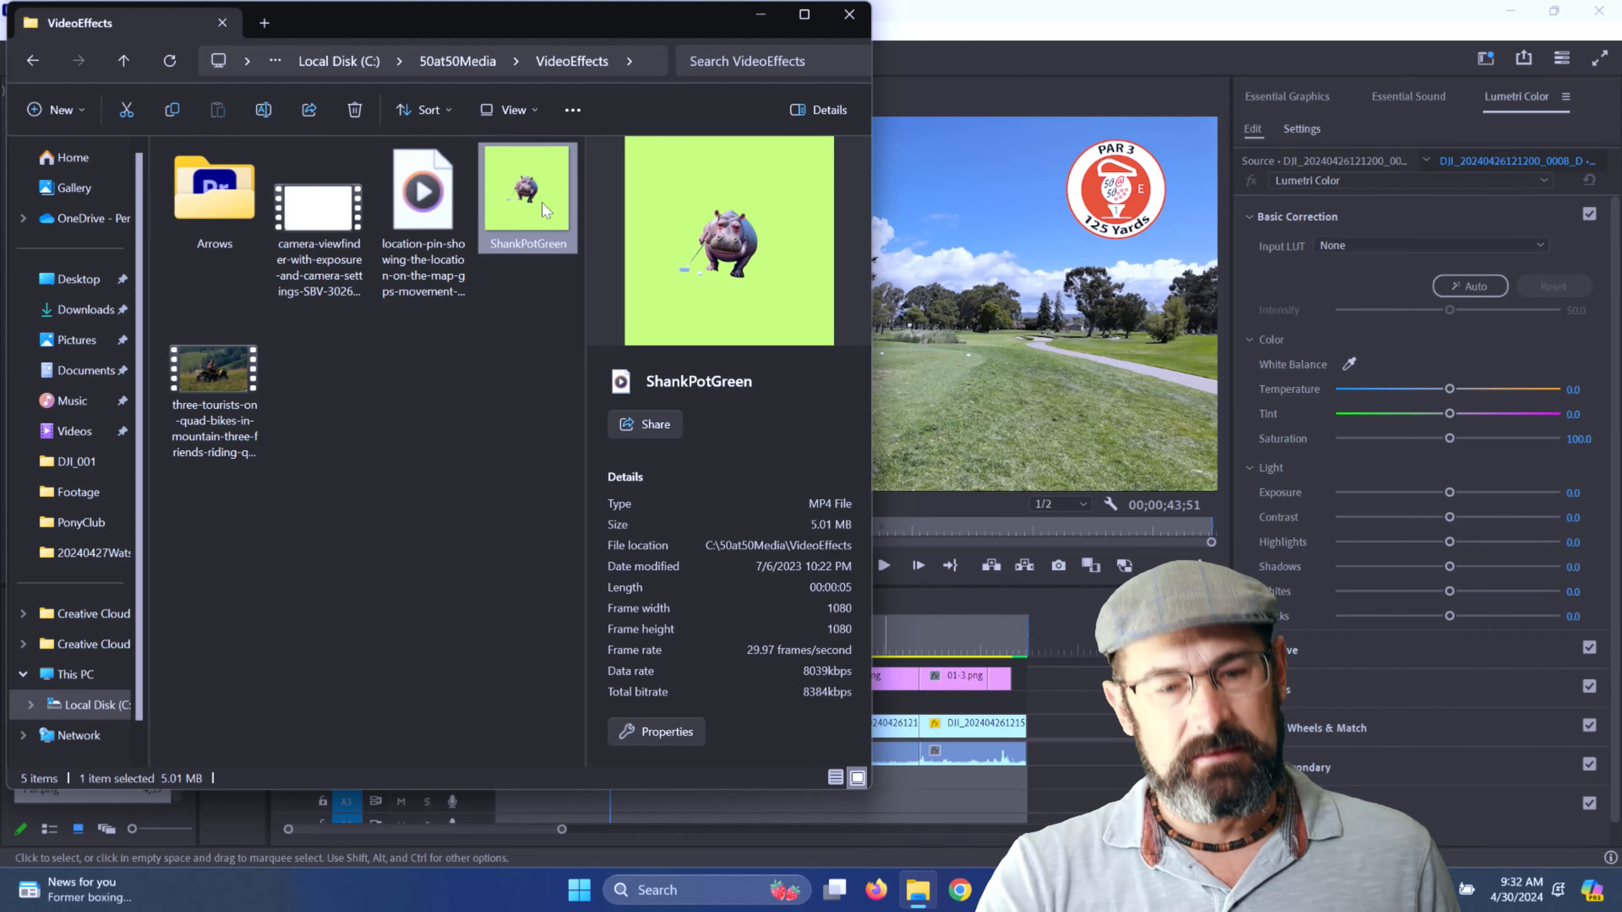
# - Place the green-screen location-pin clip on track V4 over the final putt and view it at 00;00;40;51
pyautogui.click(421, 230)
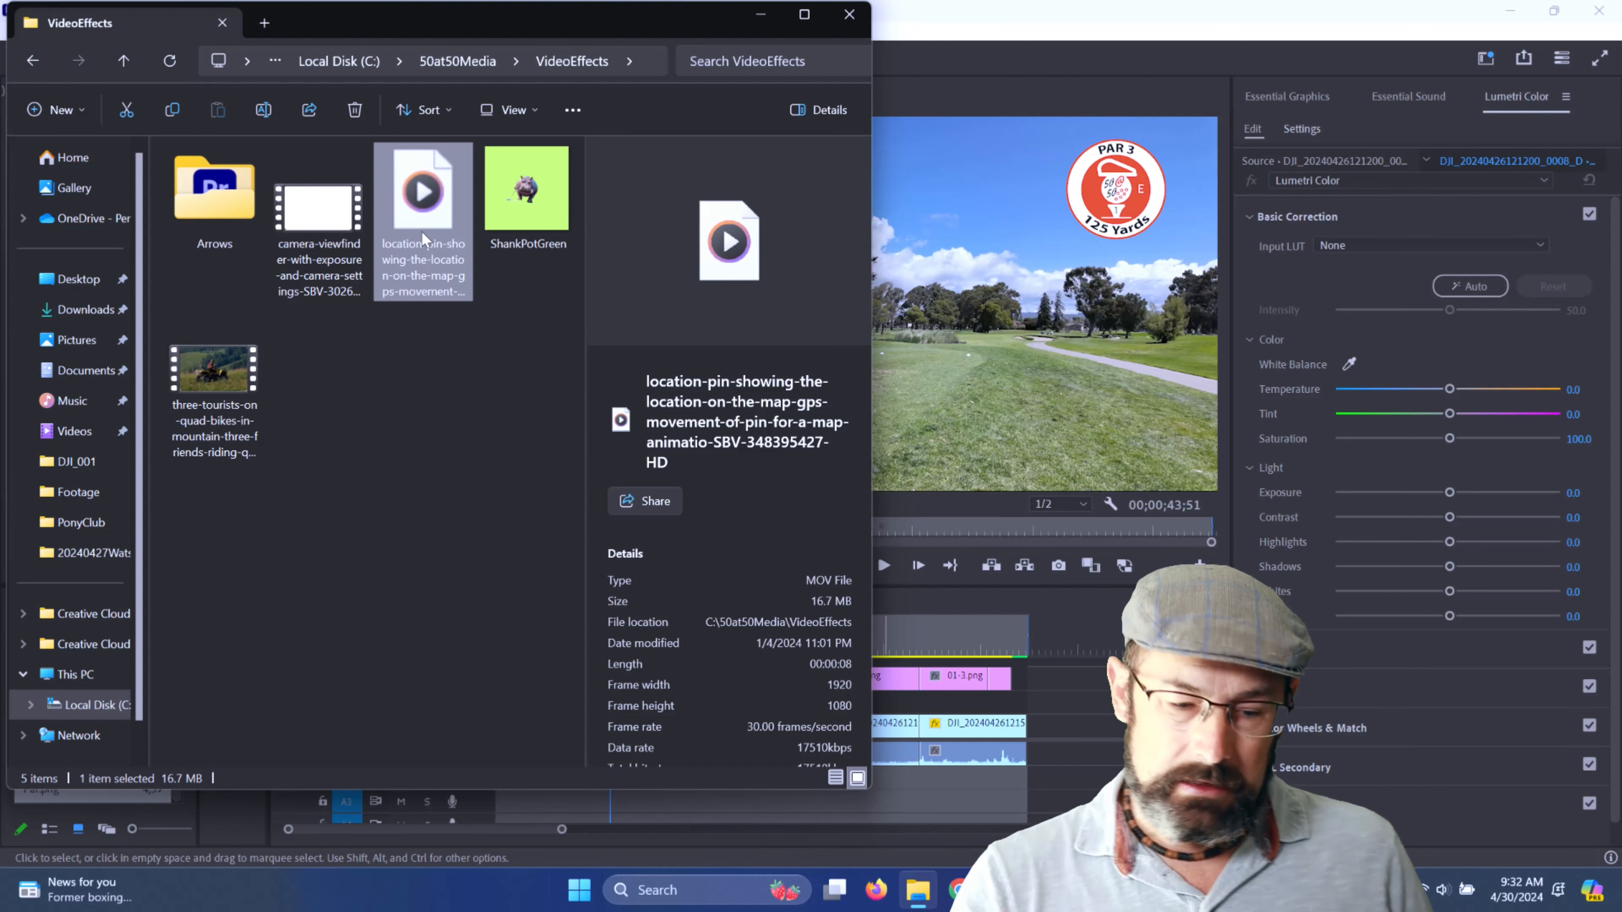
pyautogui.moveTo(421, 233); pyautogui.dragTo(971, 665)
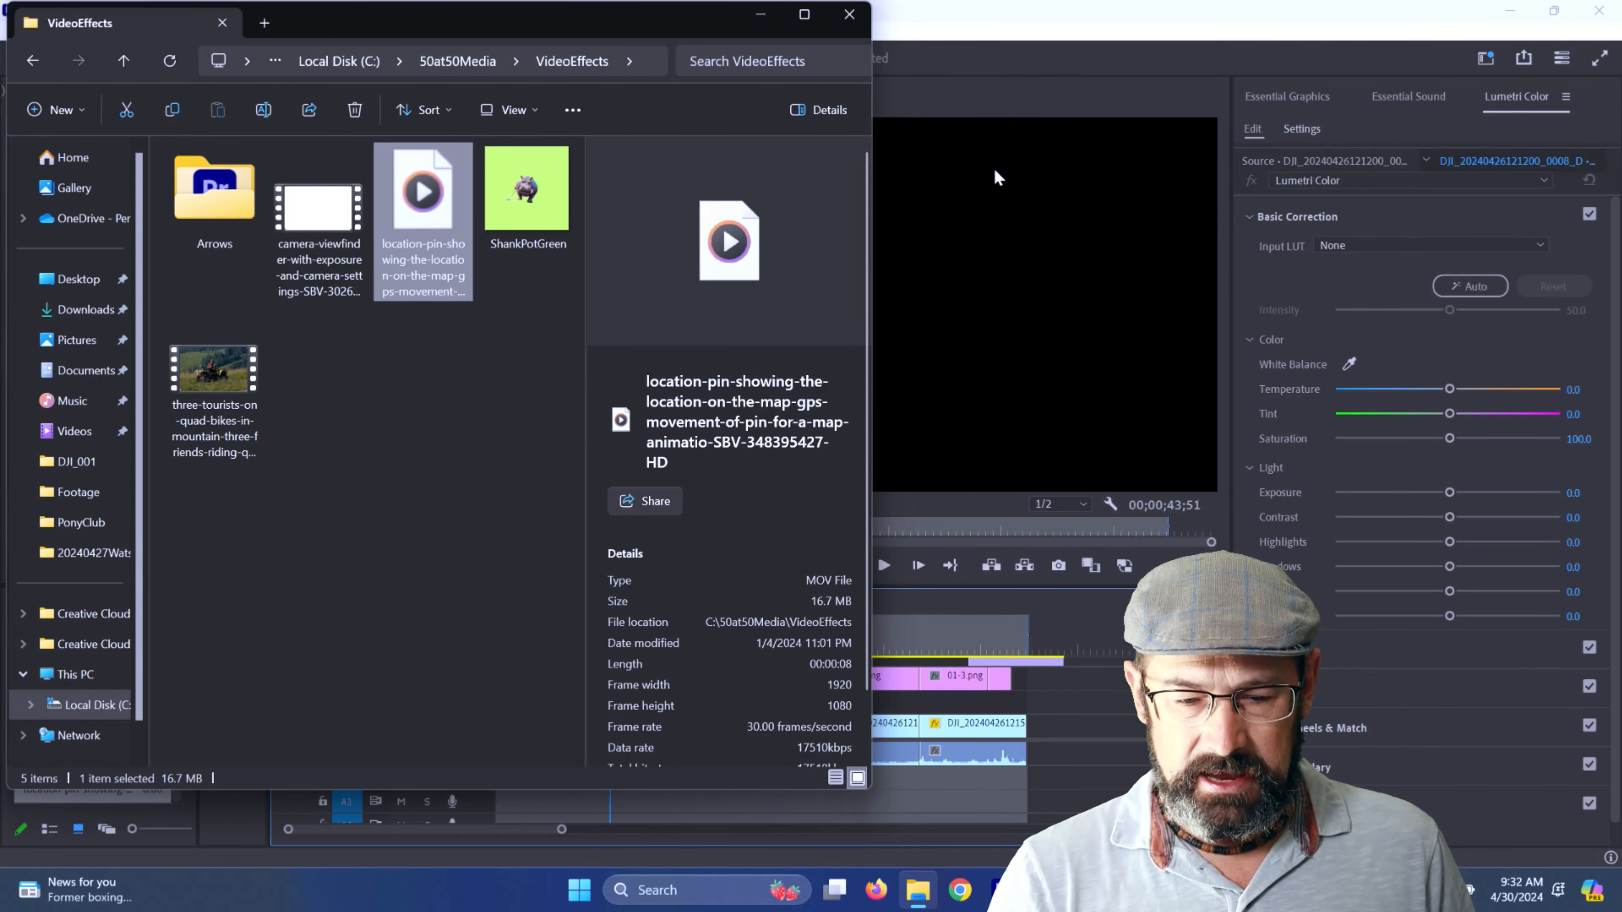
pyautogui.click(999, 21)
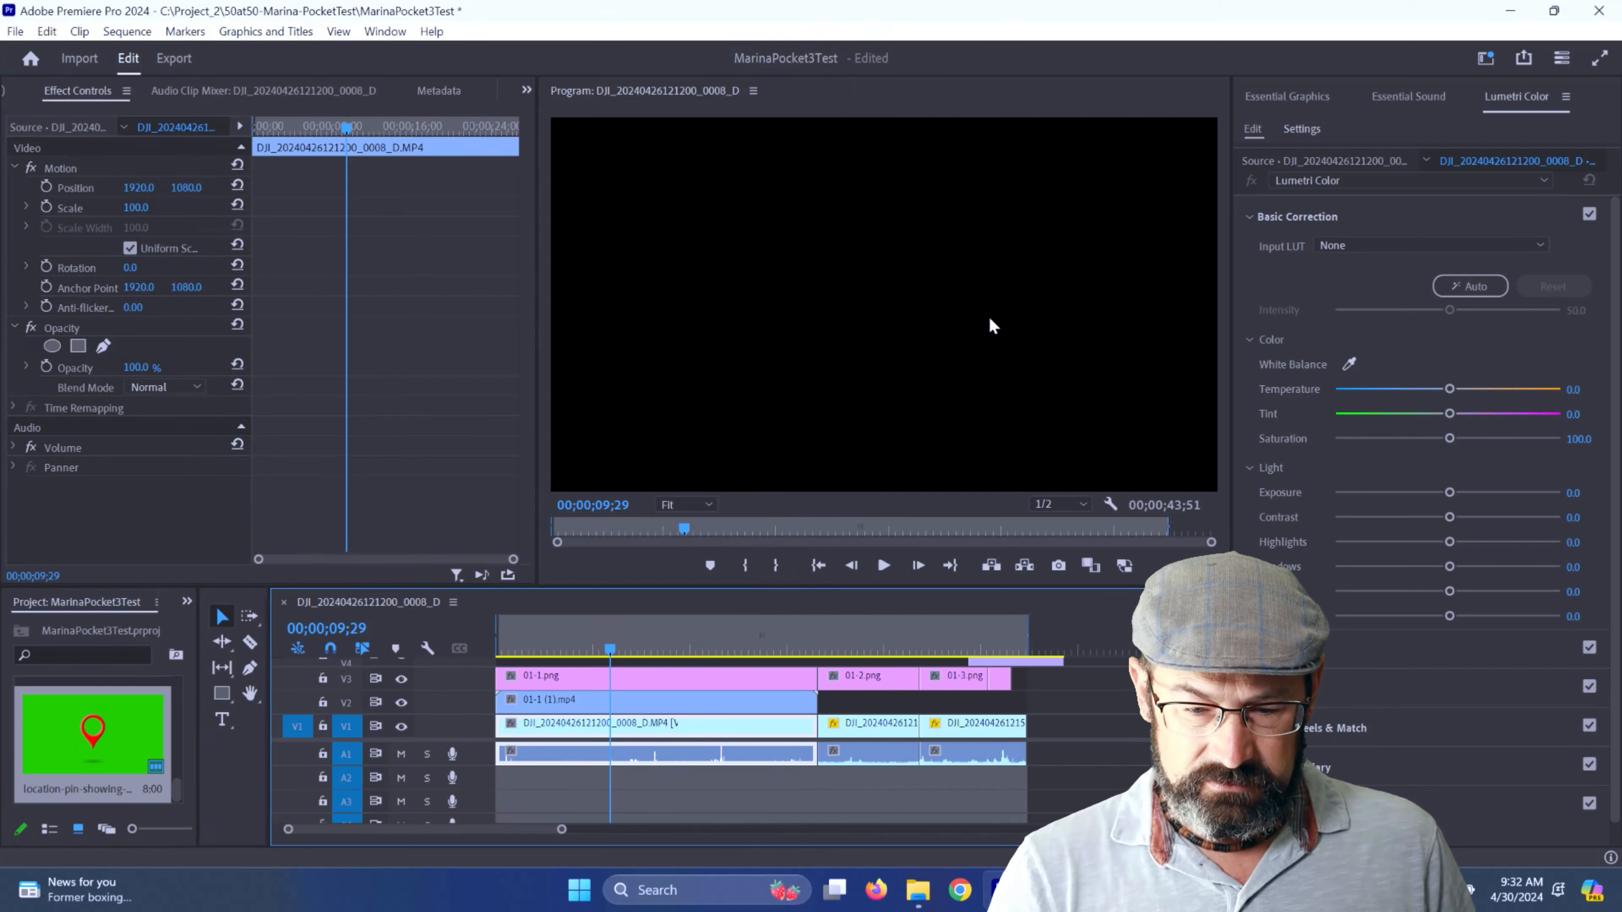
pyautogui.click(993, 629)
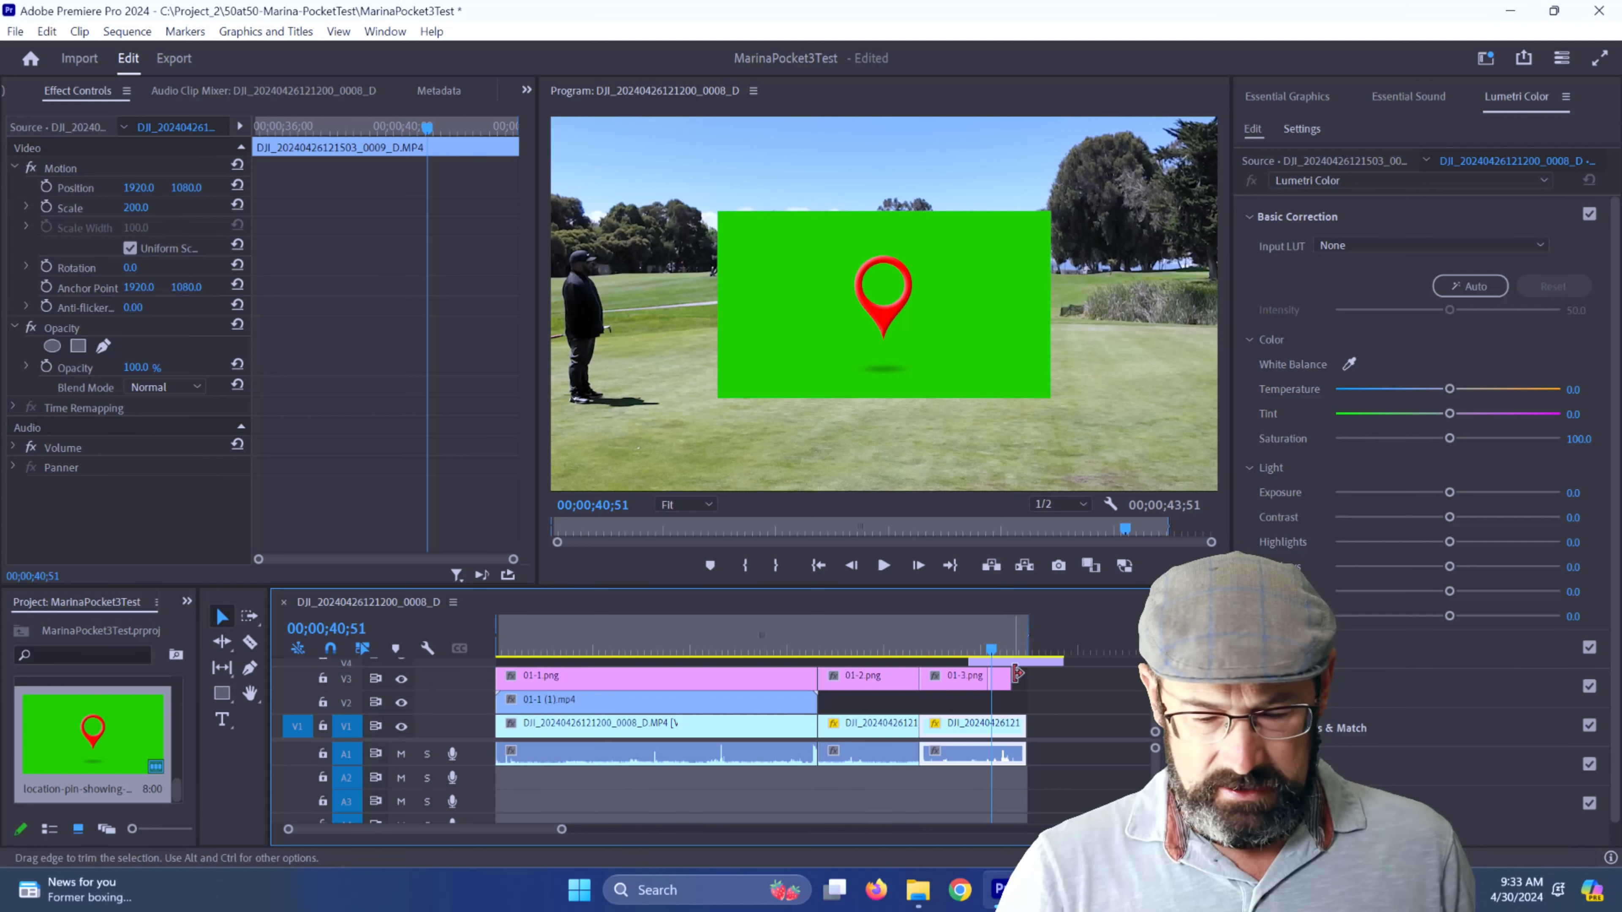
# - Move the location-pin clip to the start of track V4 and remove its green background with Ultra Key, sampling the green as key color
pyautogui.moveTo(1033, 663); pyautogui.dragTo(556, 663)
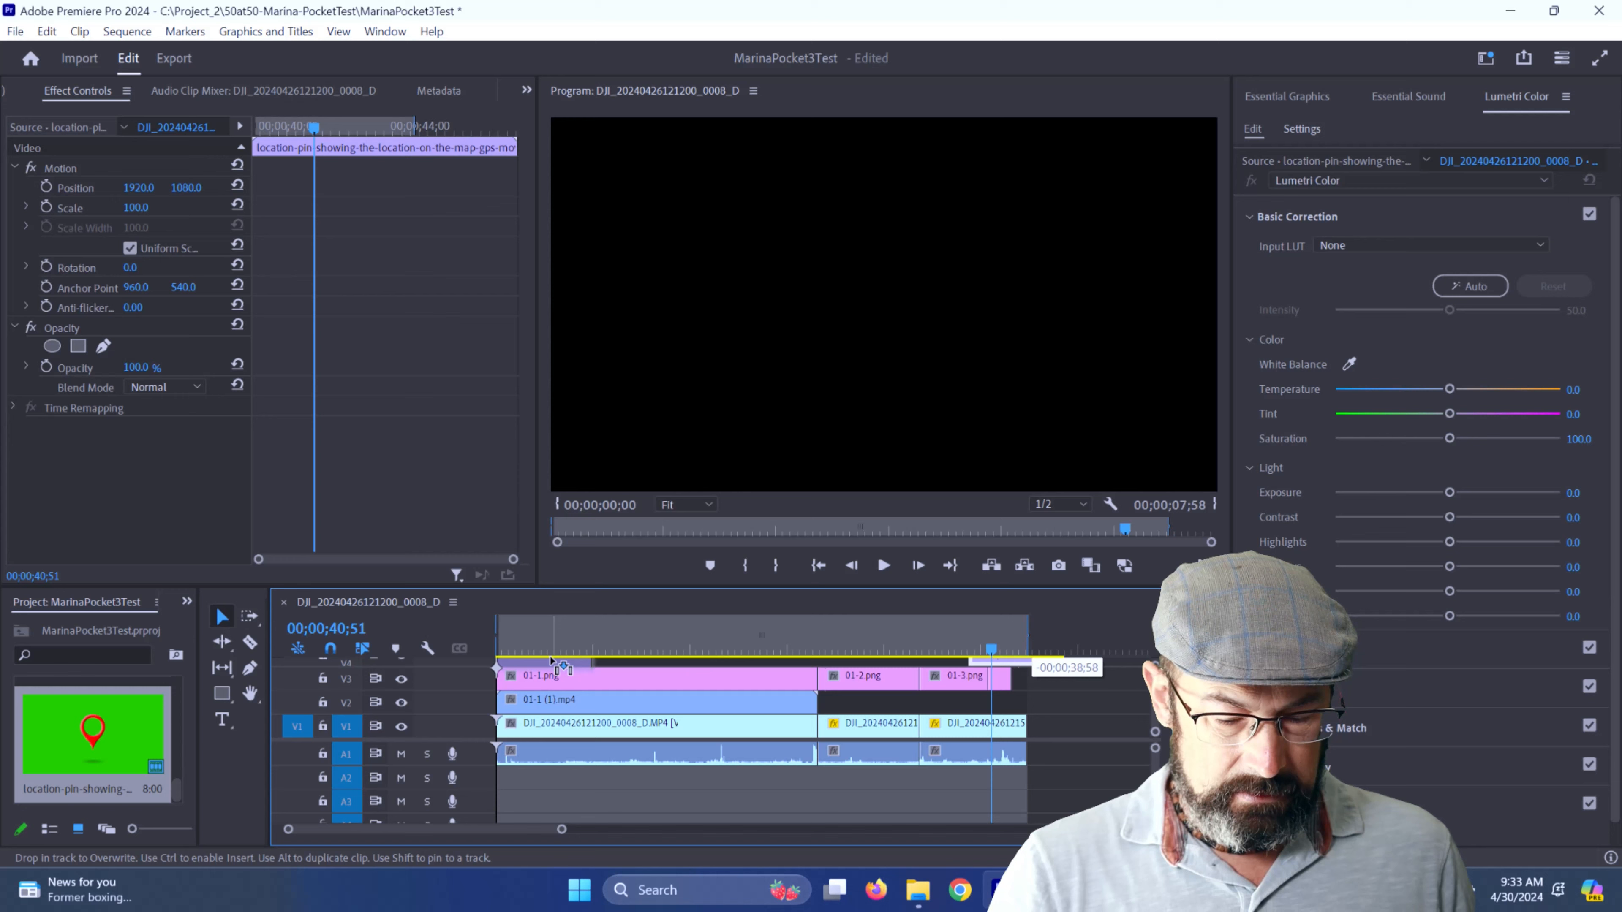
pyautogui.click(551, 653)
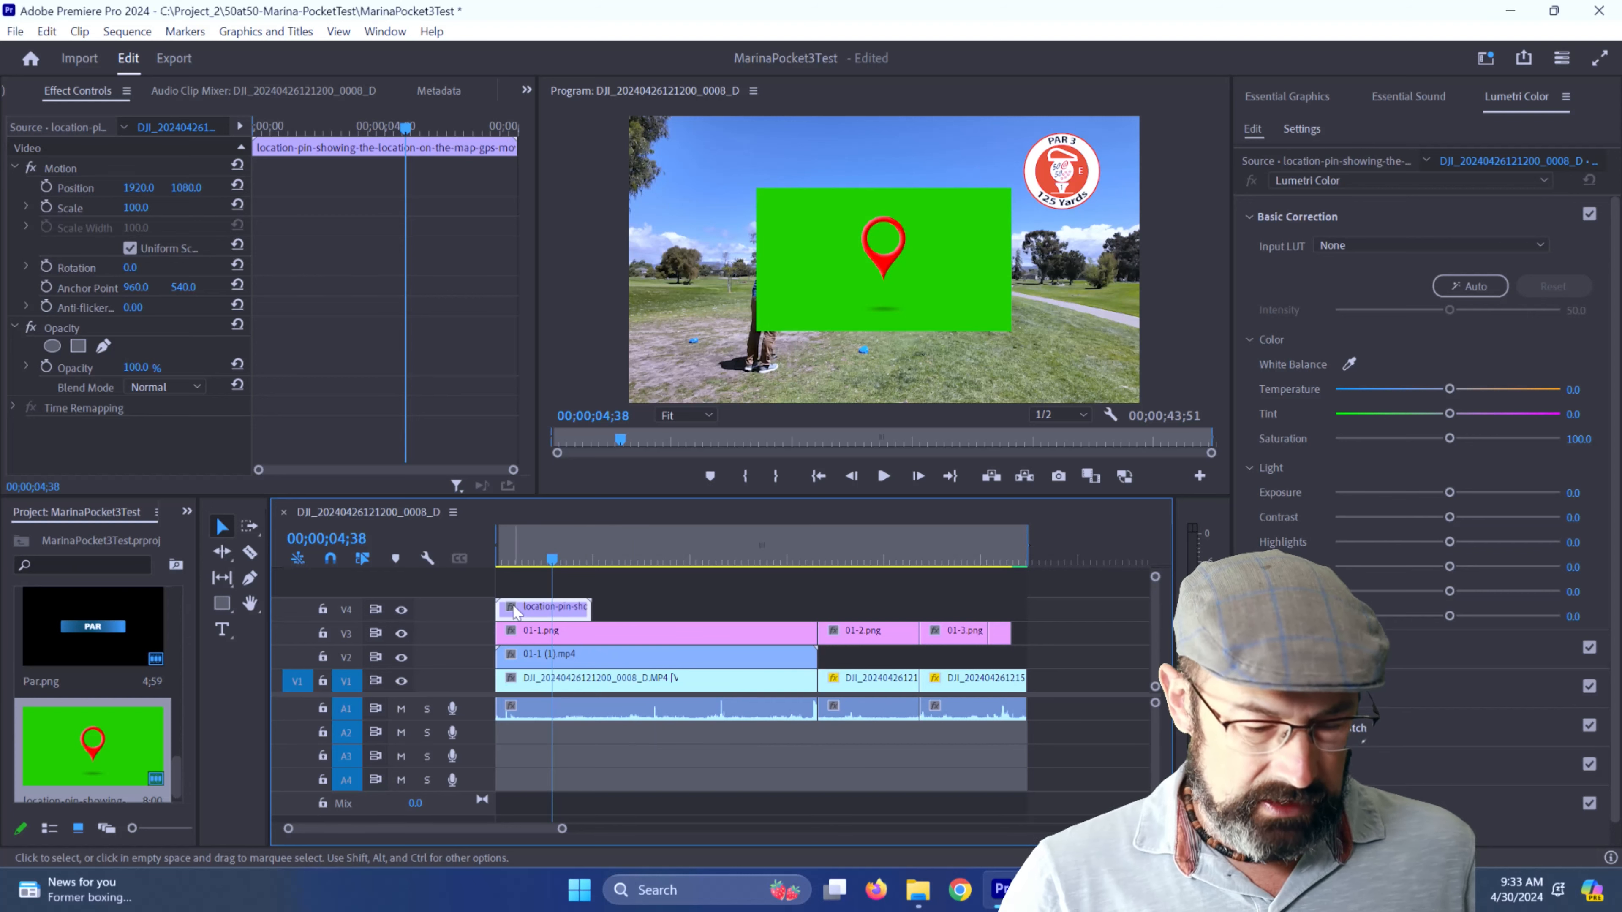
pyautogui.click(187, 512)
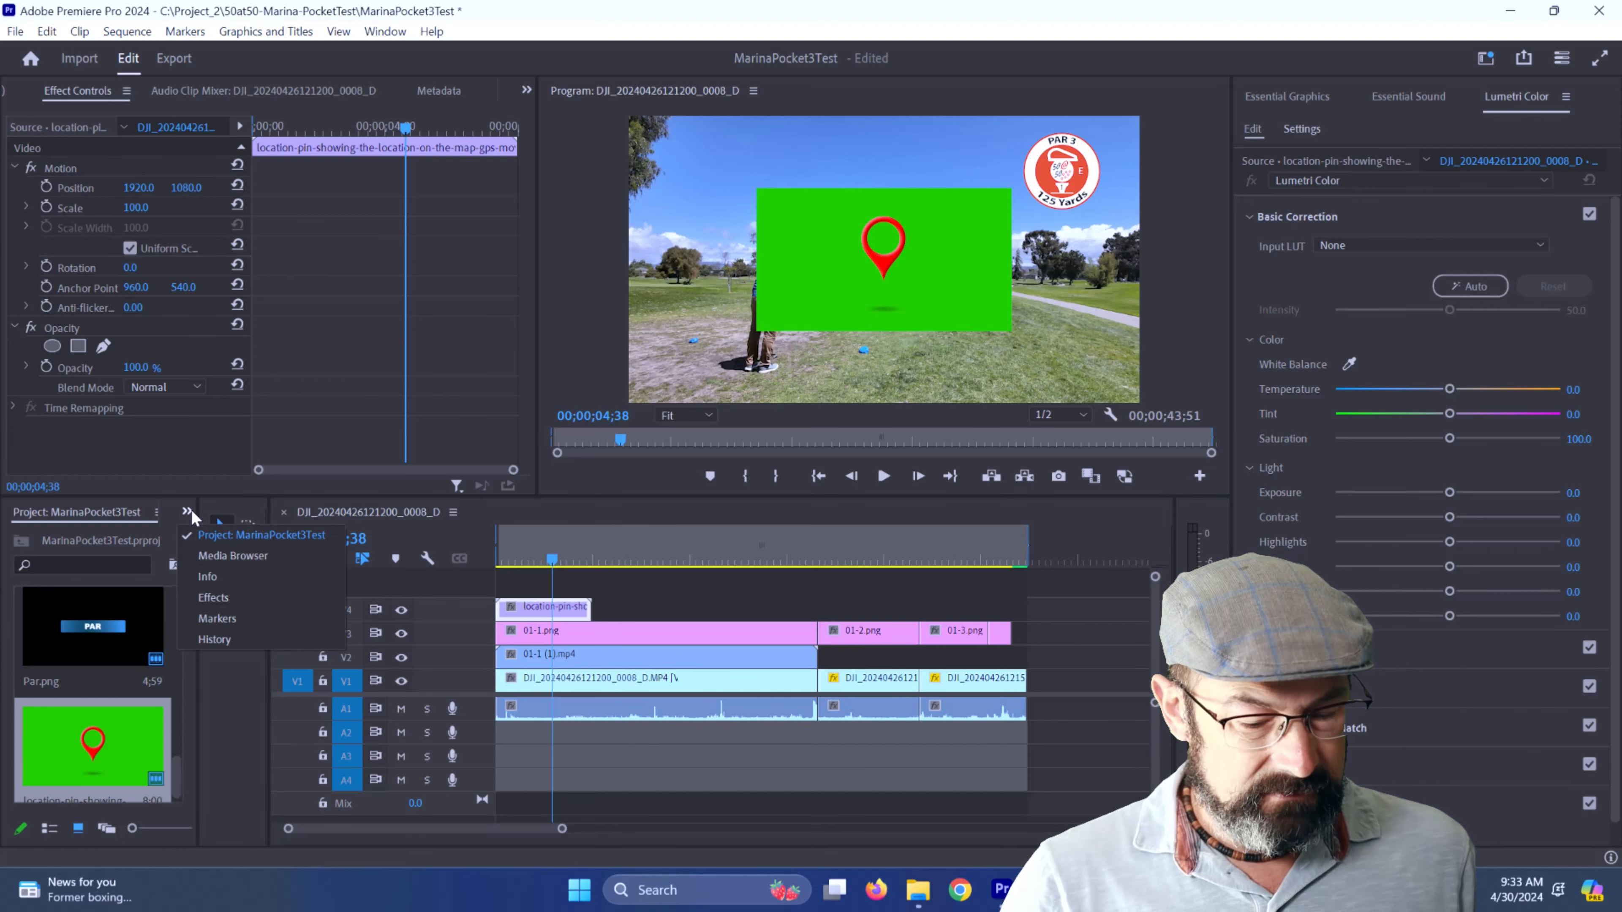
pyautogui.click(221, 595)
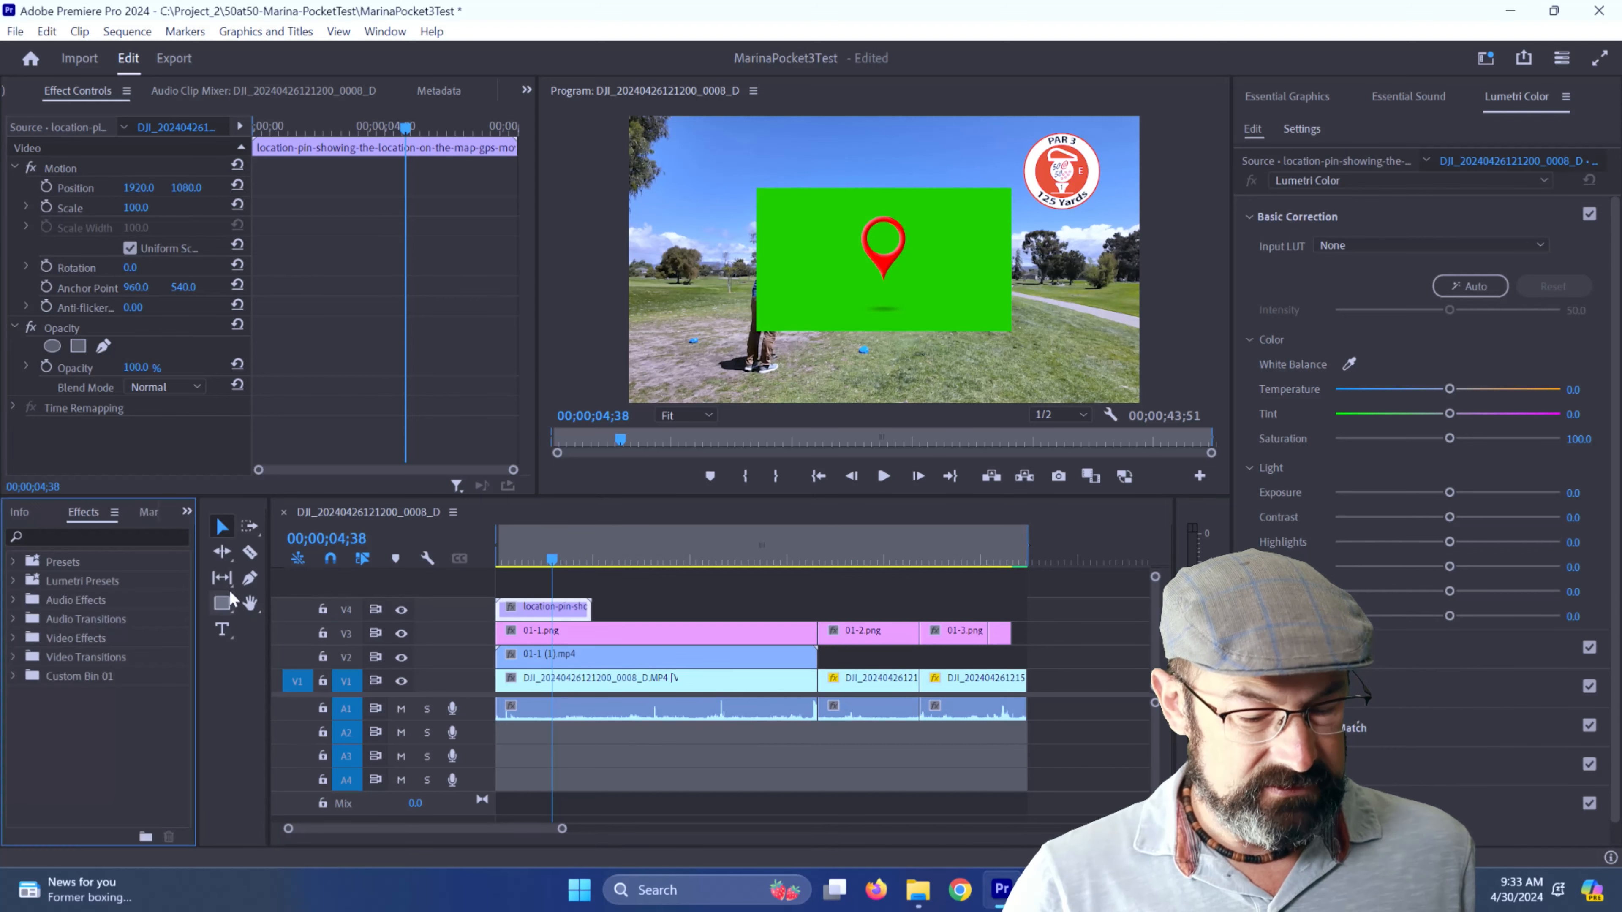
pyautogui.click(99, 537)
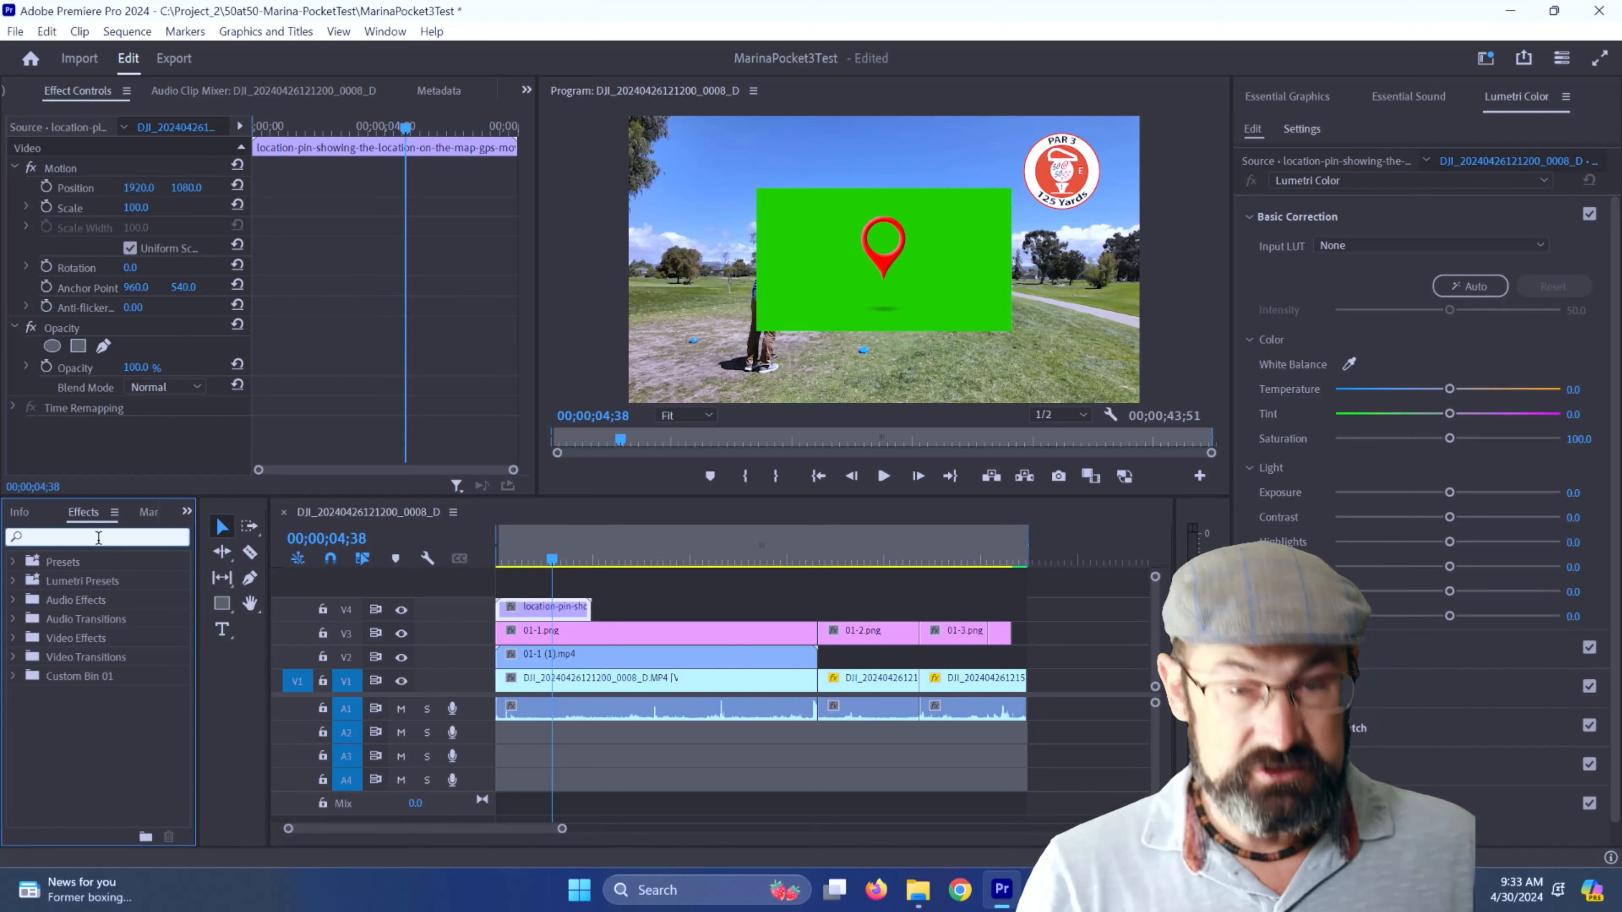
pyautogui.write('key')
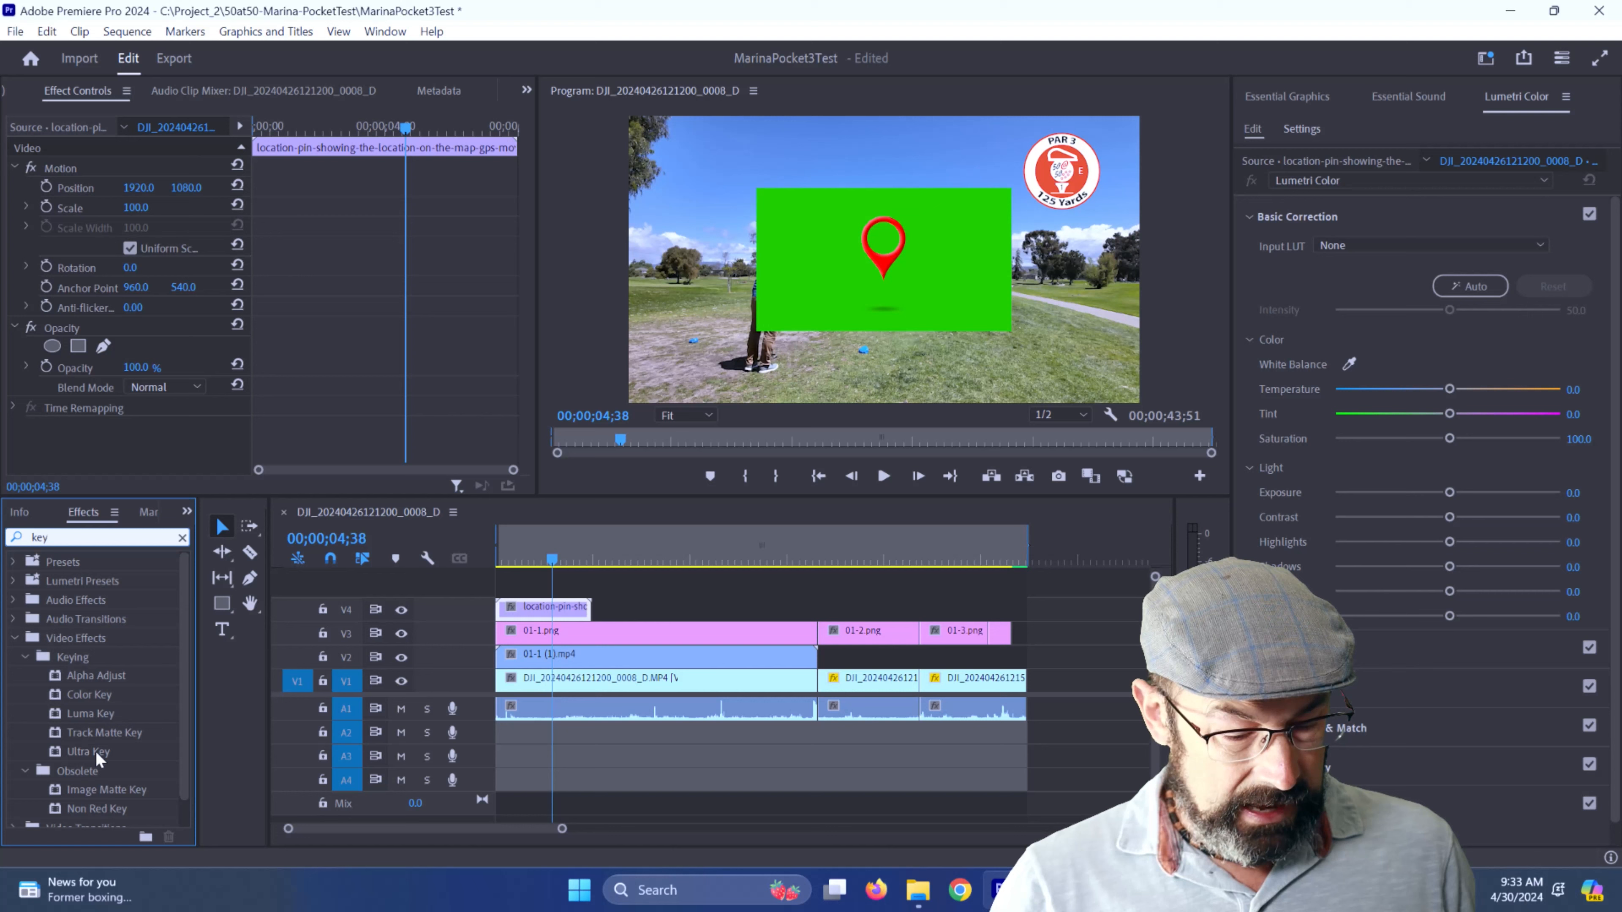
pyautogui.moveTo(90, 751); pyautogui.dragTo(560, 613)
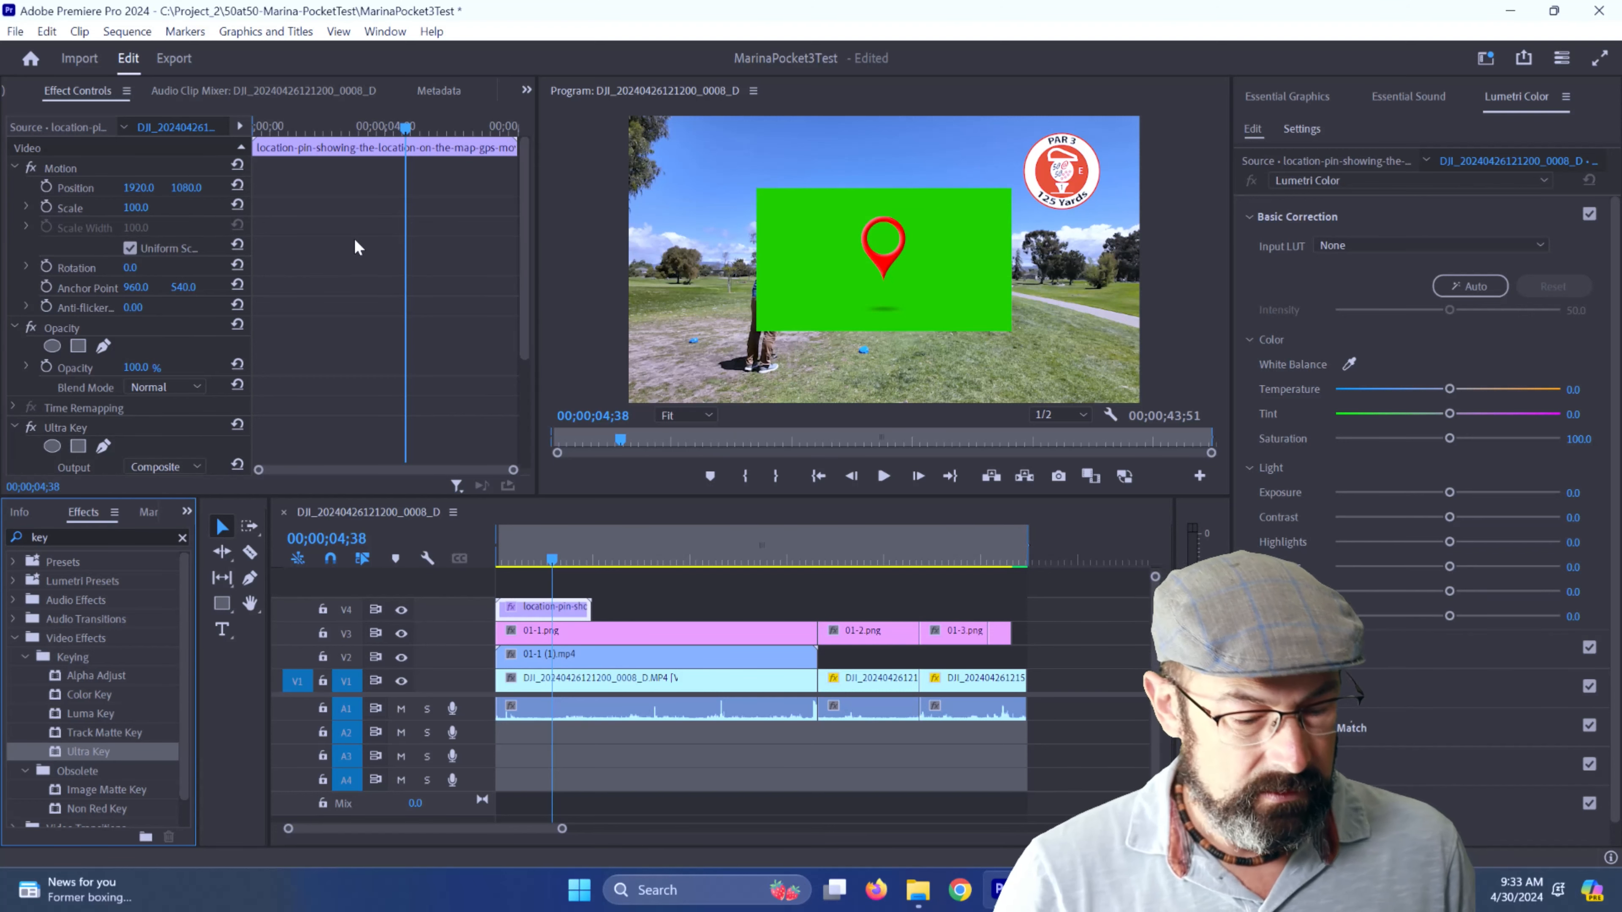
pyautogui.scroll(-3, 525, 282)
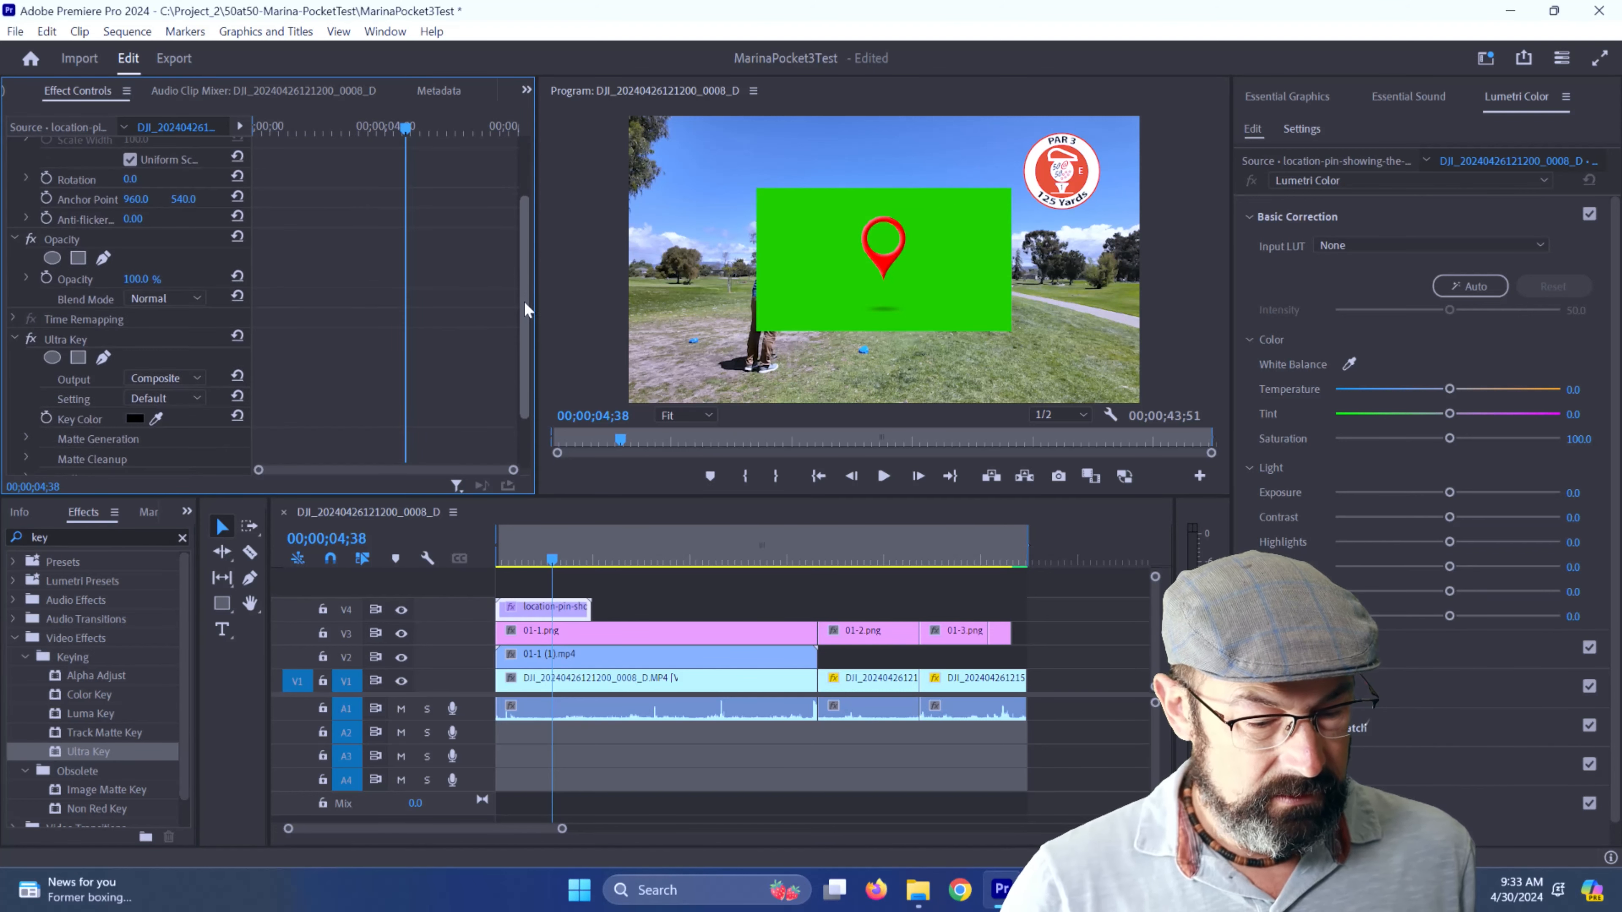
pyautogui.click(156, 419)
pyautogui.click(846, 243)
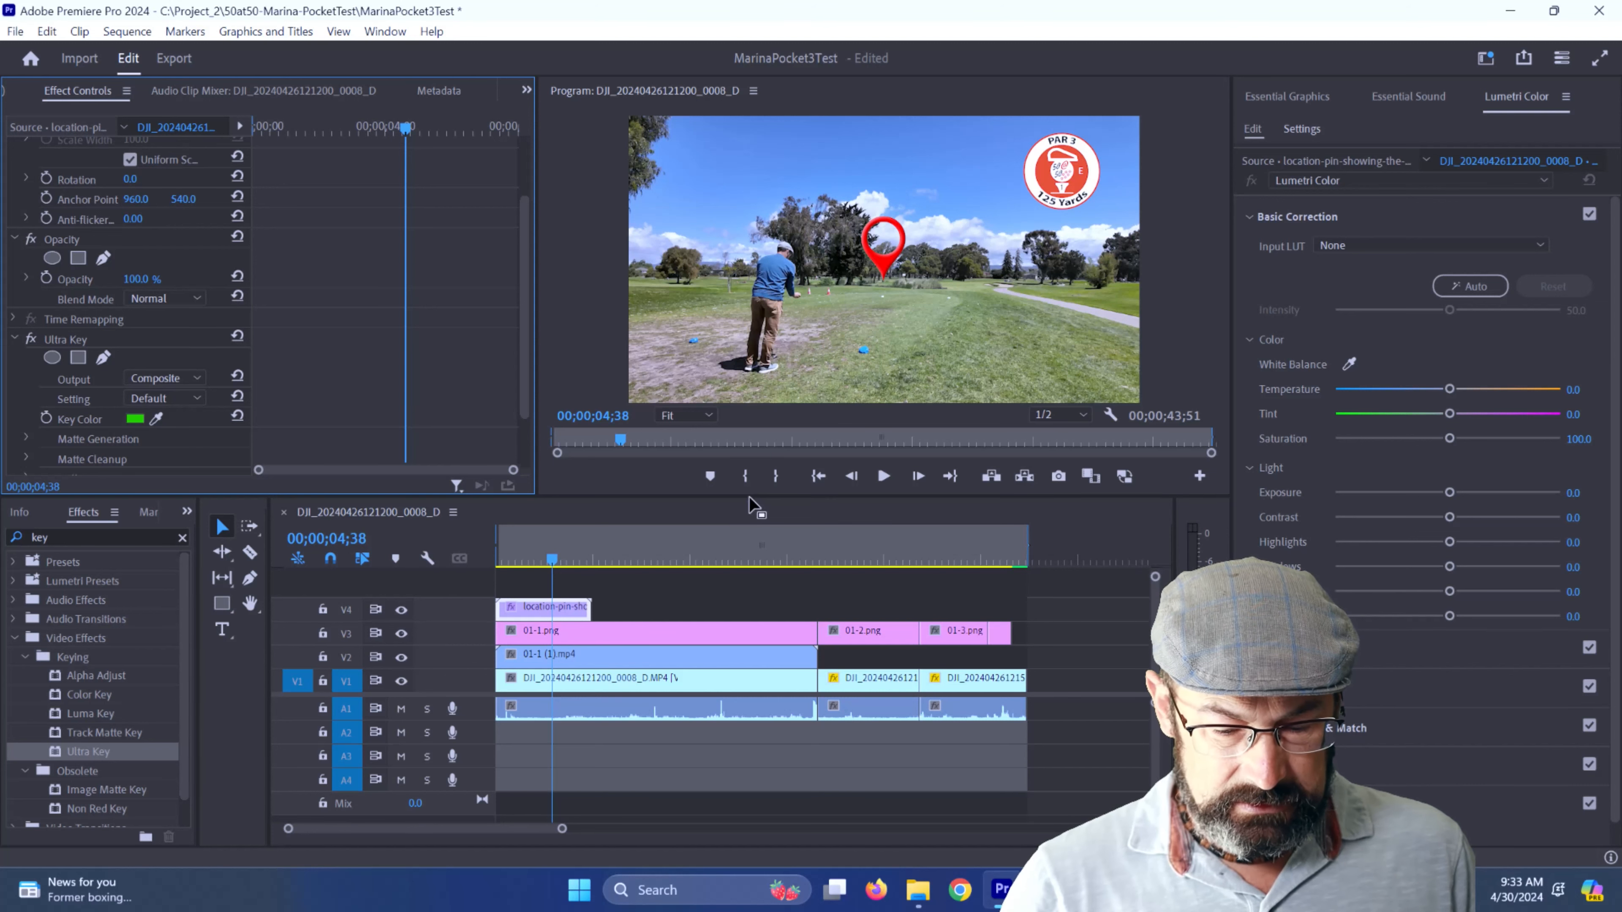
# - Enlarge the program preview, position the location pin at 2582, 889 over the distant green, adjust its scale and check it in playback
pyautogui.moveTo(759, 497); pyautogui.dragTo(759, 646)
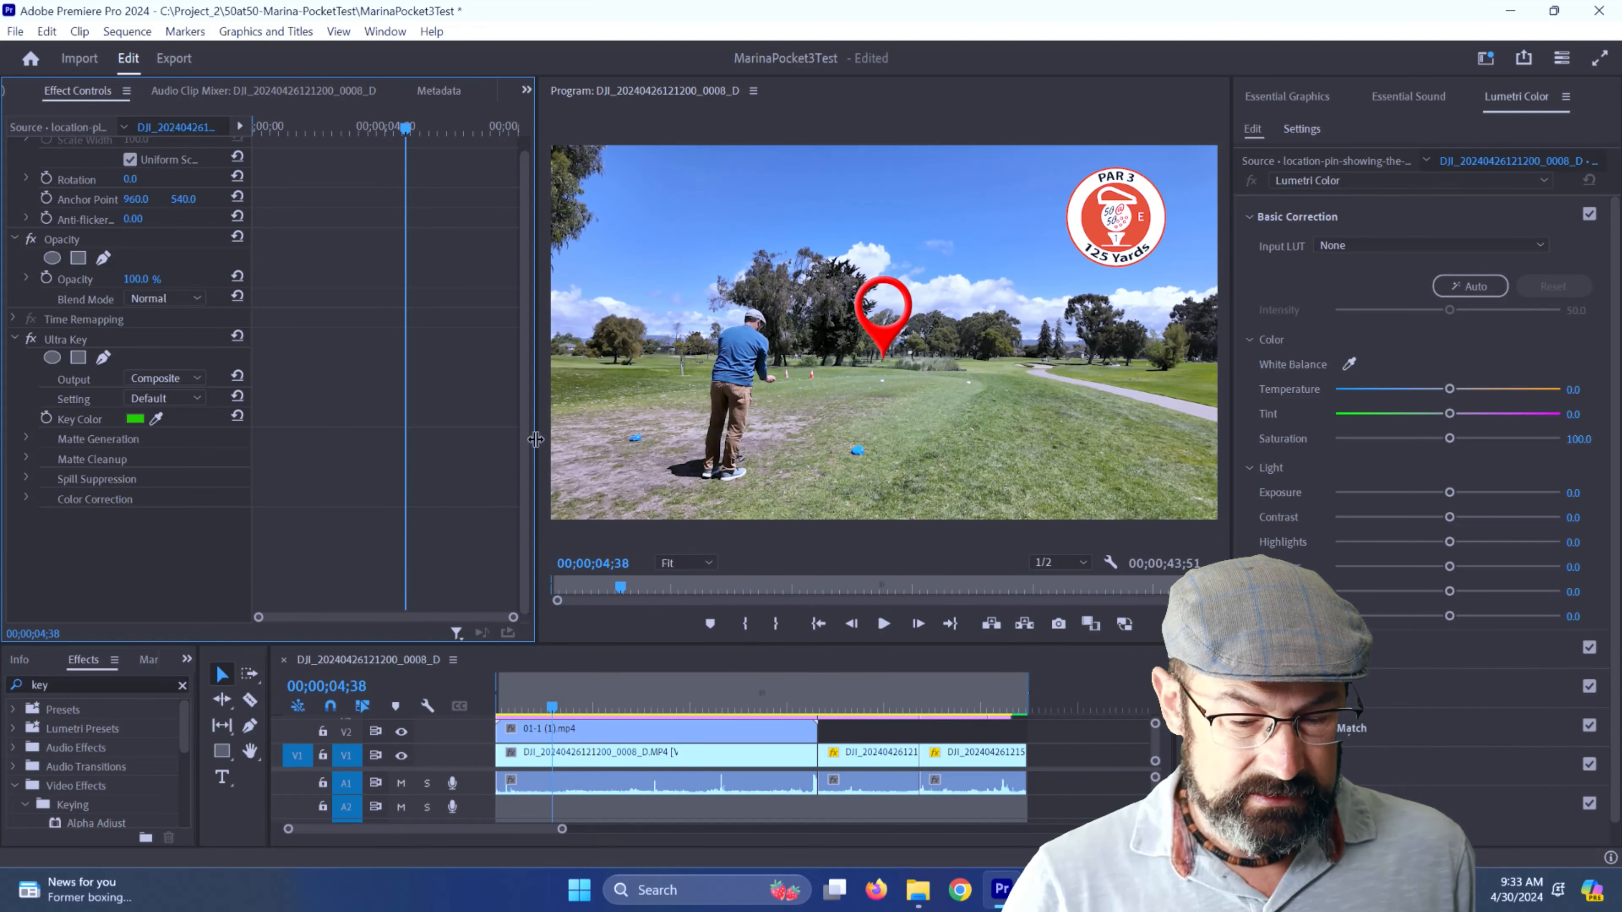
pyautogui.moveTo(537, 440); pyautogui.dragTo(445, 441)
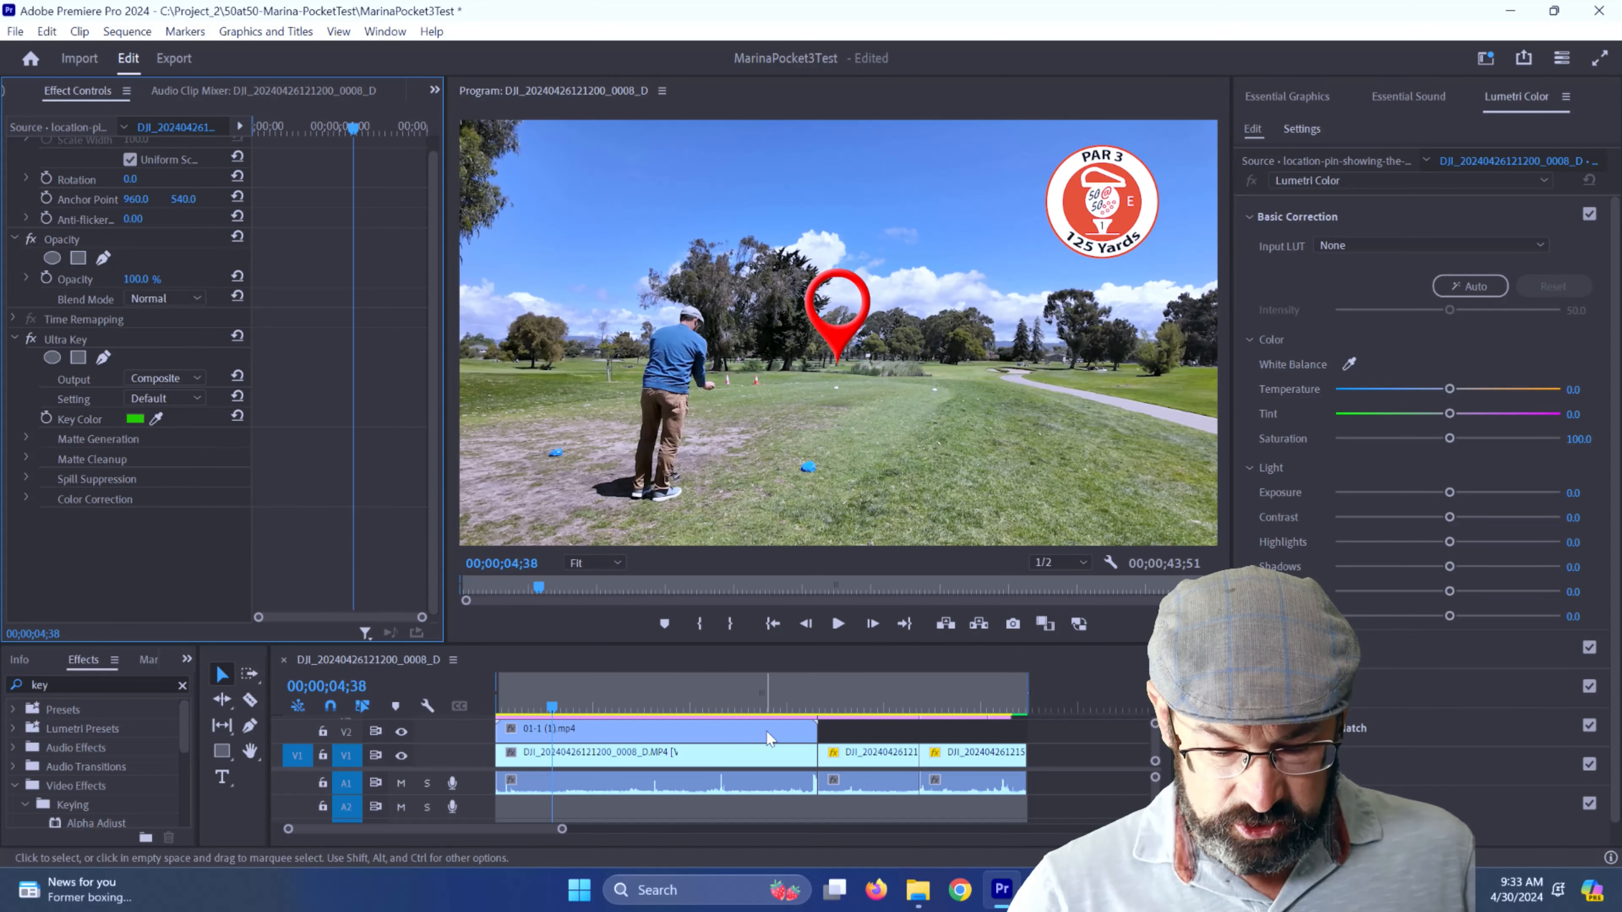
pyautogui.moveTo(1155, 724)
pyautogui.mouseDown()
pyautogui.moveTo(1158, 748)
pyautogui.moveTo(1155, 722)
pyautogui.mouseUp()
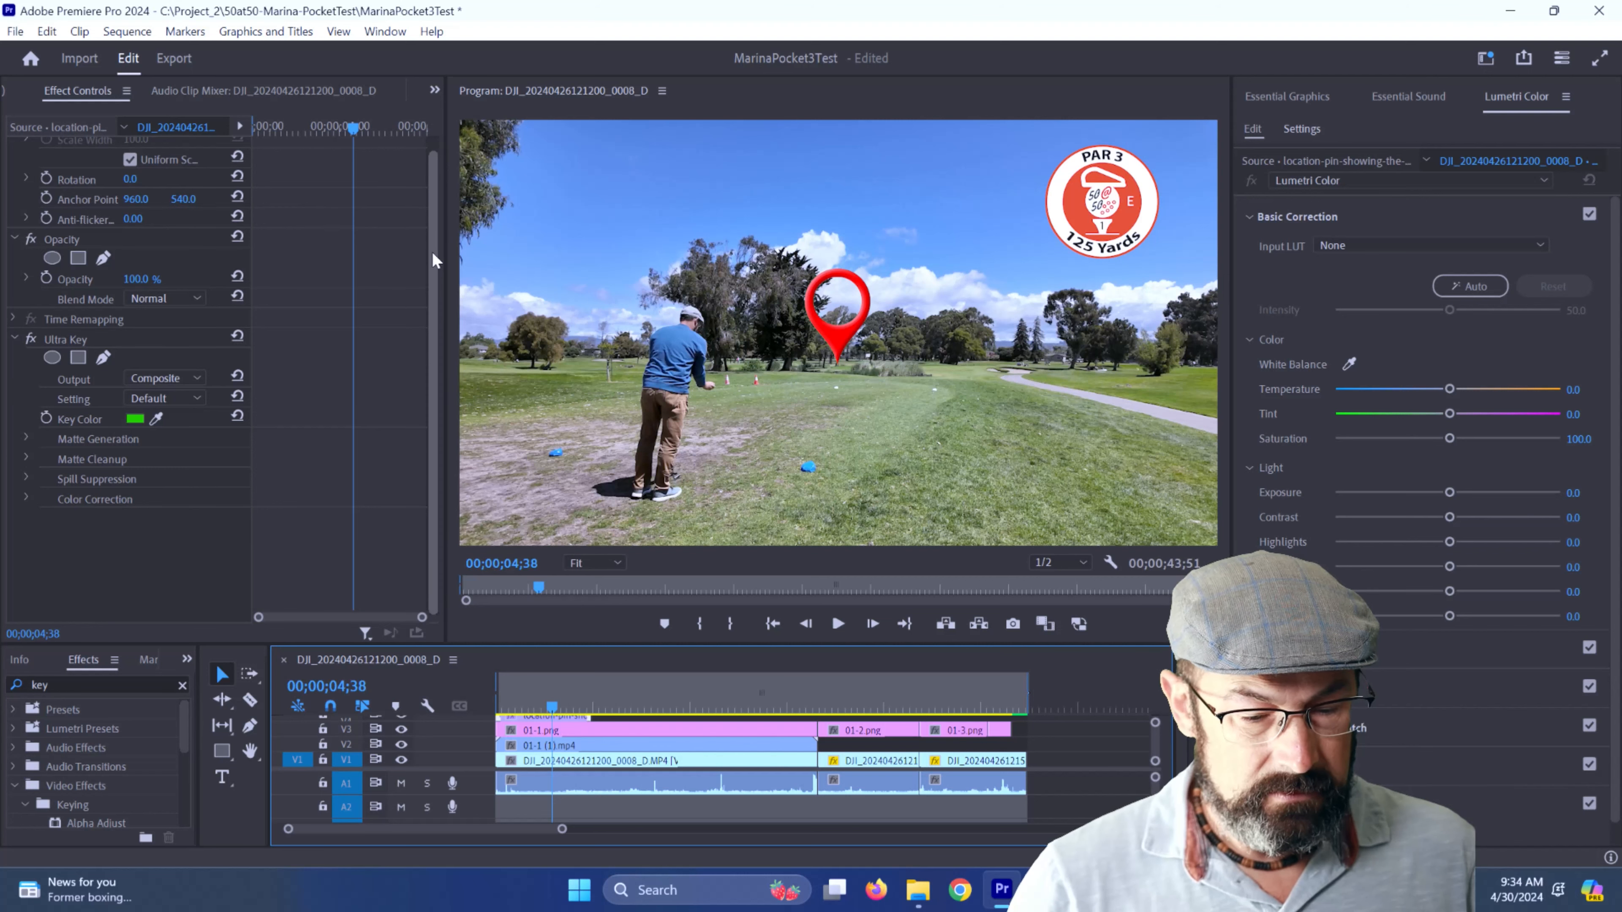
pyautogui.scroll(3, 358, 232)
pyautogui.moveTo(142, 188); pyautogui.dragTo(315, 188)
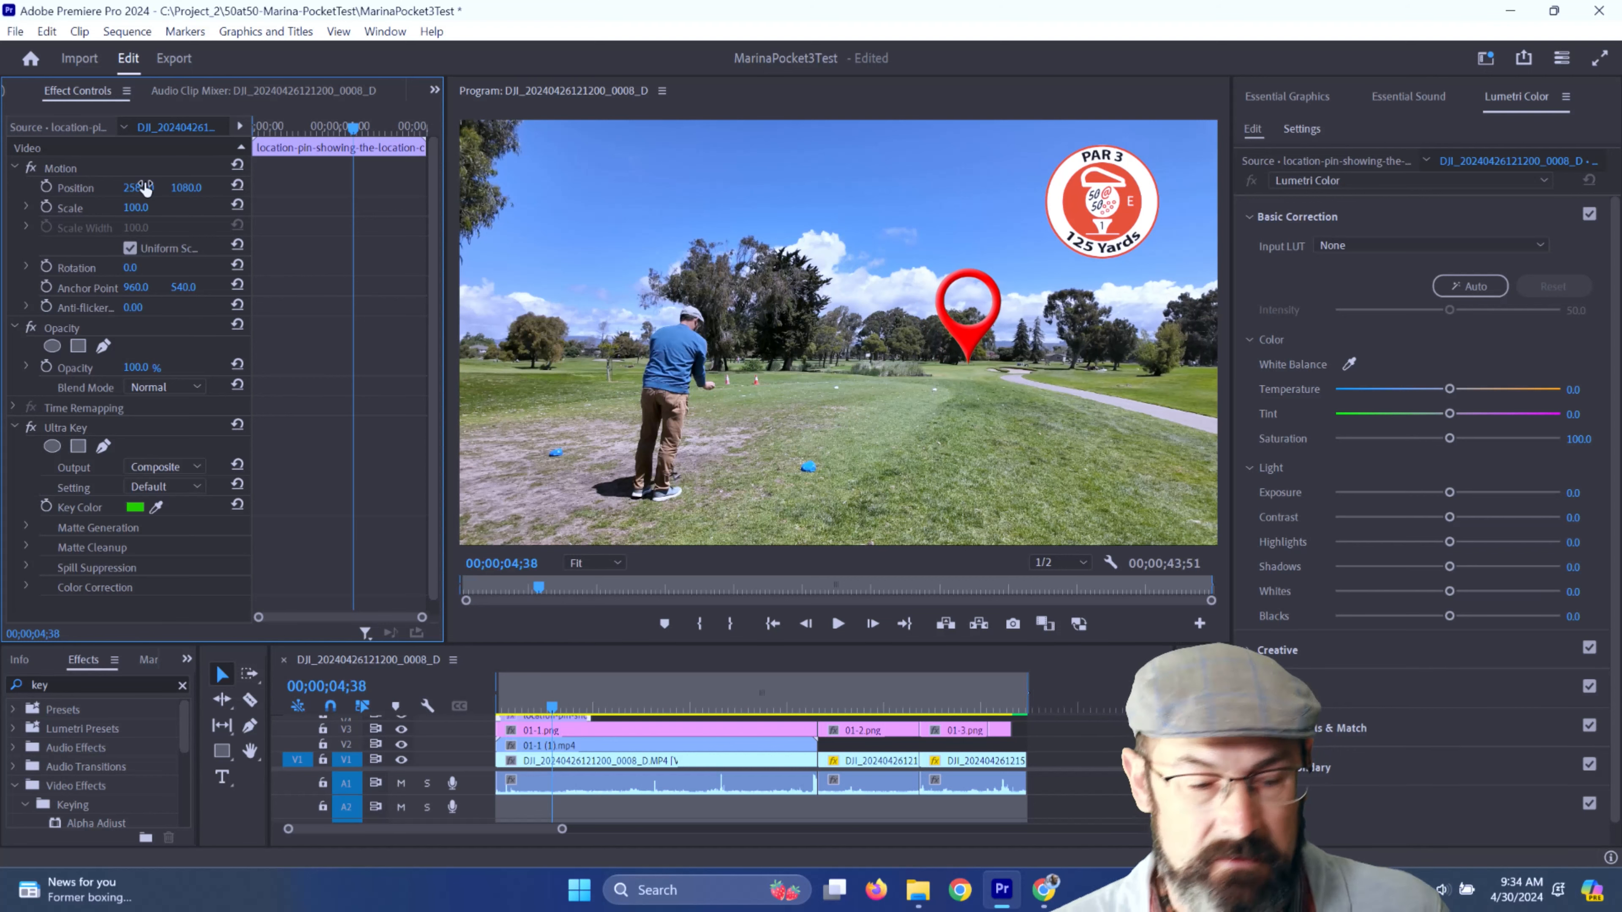
pyautogui.moveTo(180, 187); pyautogui.dragTo(128, 187)
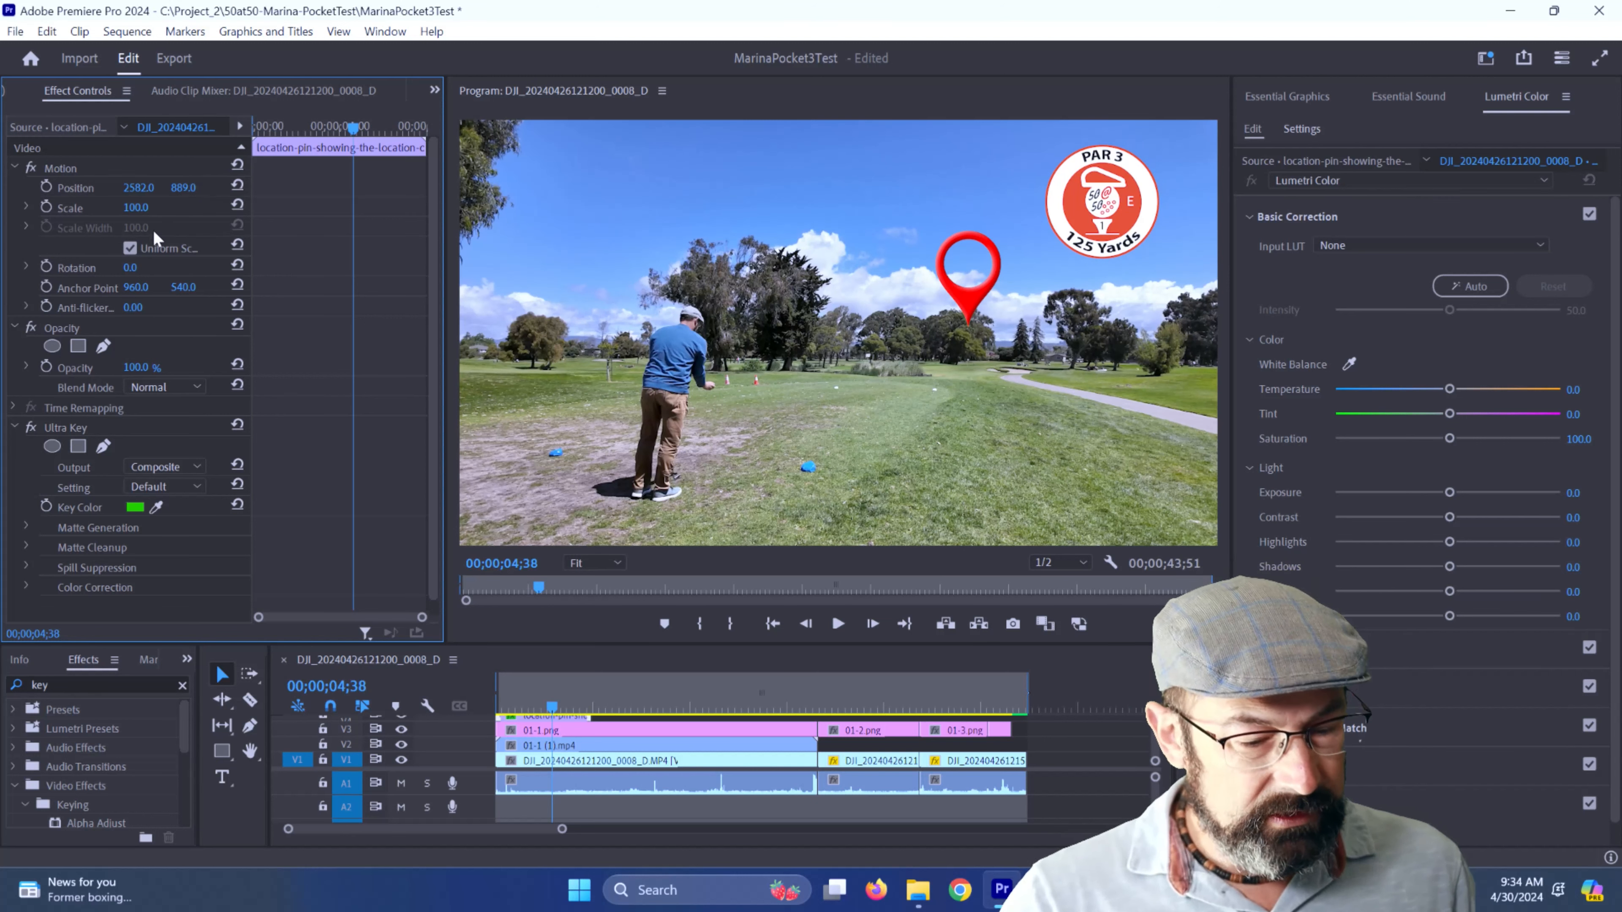
pyautogui.moveTo(135, 207); pyautogui.dragTo(258, 194)
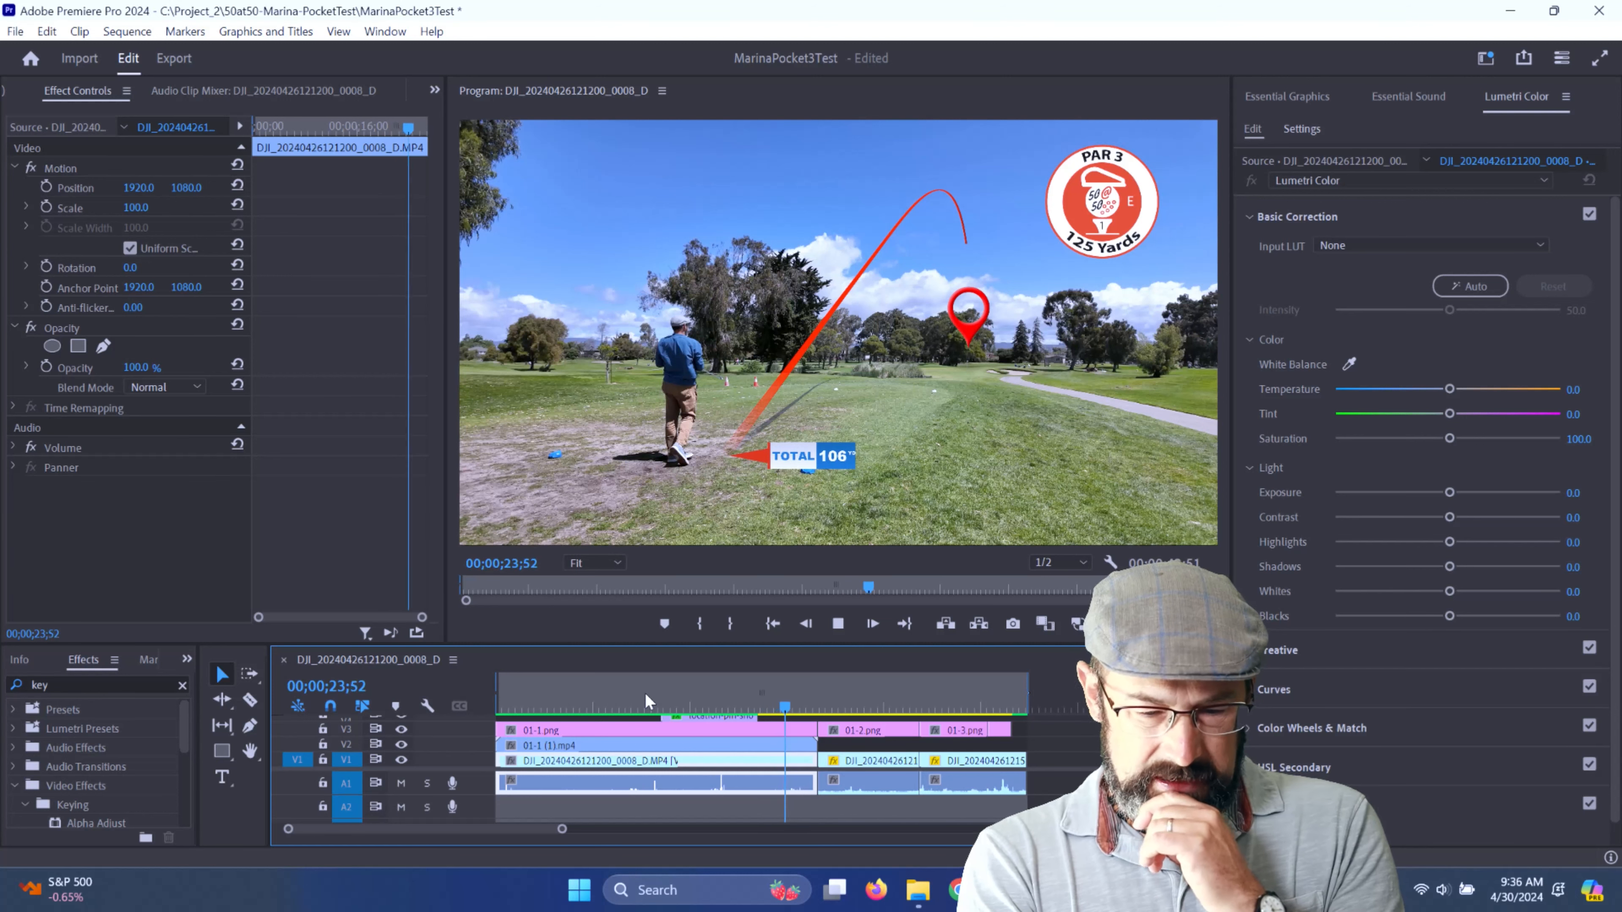
pyautogui.press('space')
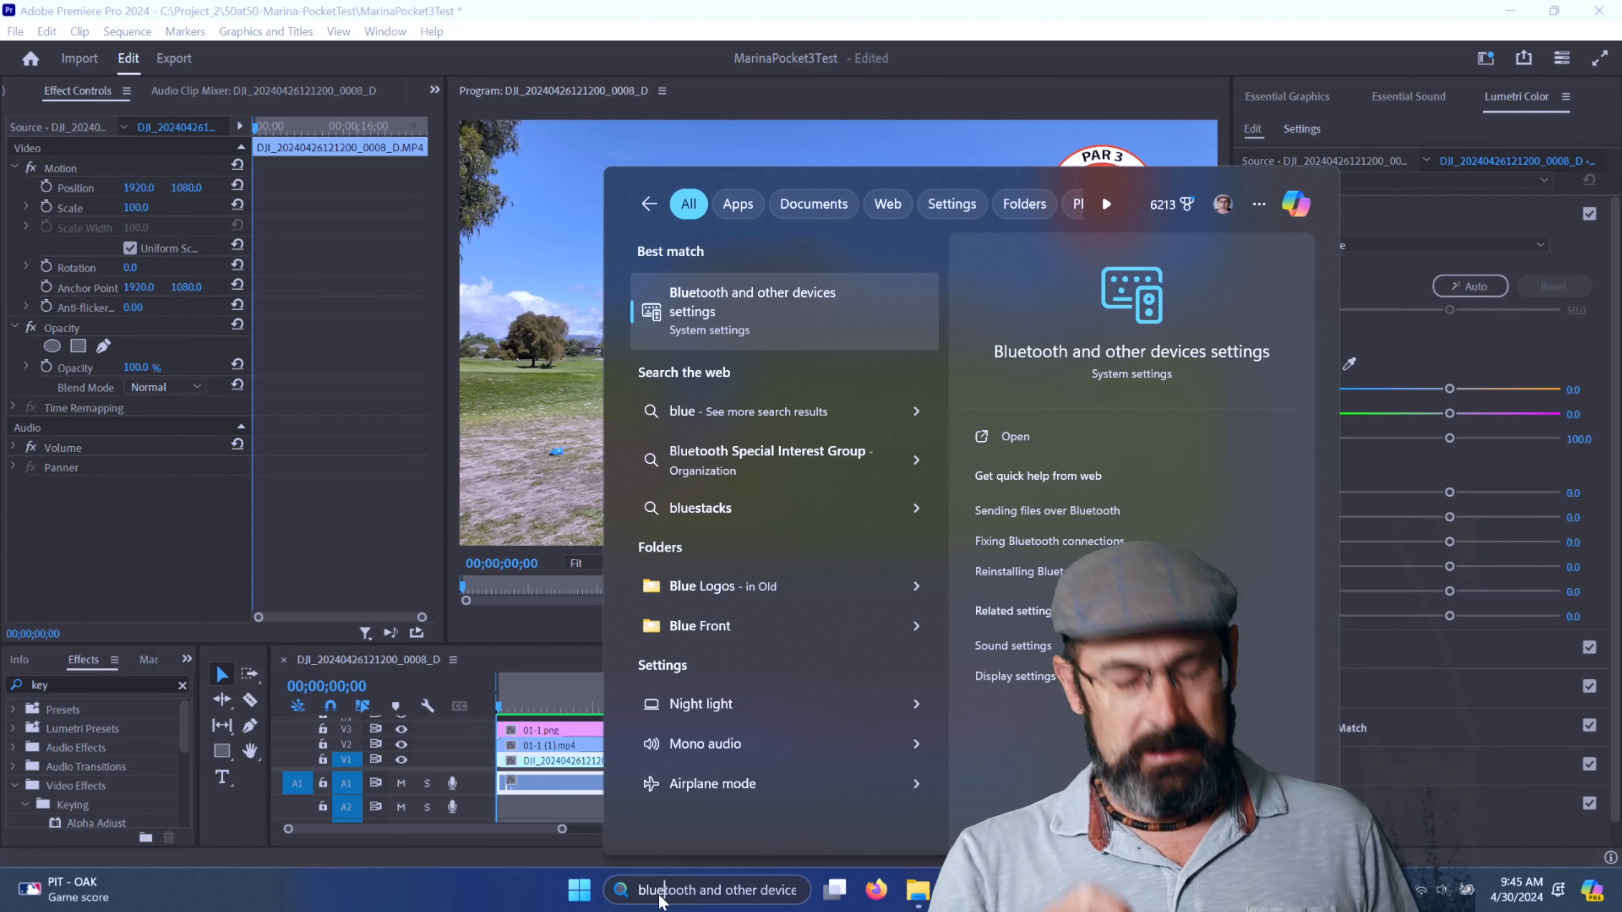
# - Set the voice-over recording source of track Audio 2 to Microphone (Wireless Microphone RX)
pyautogui.click(526, 786)
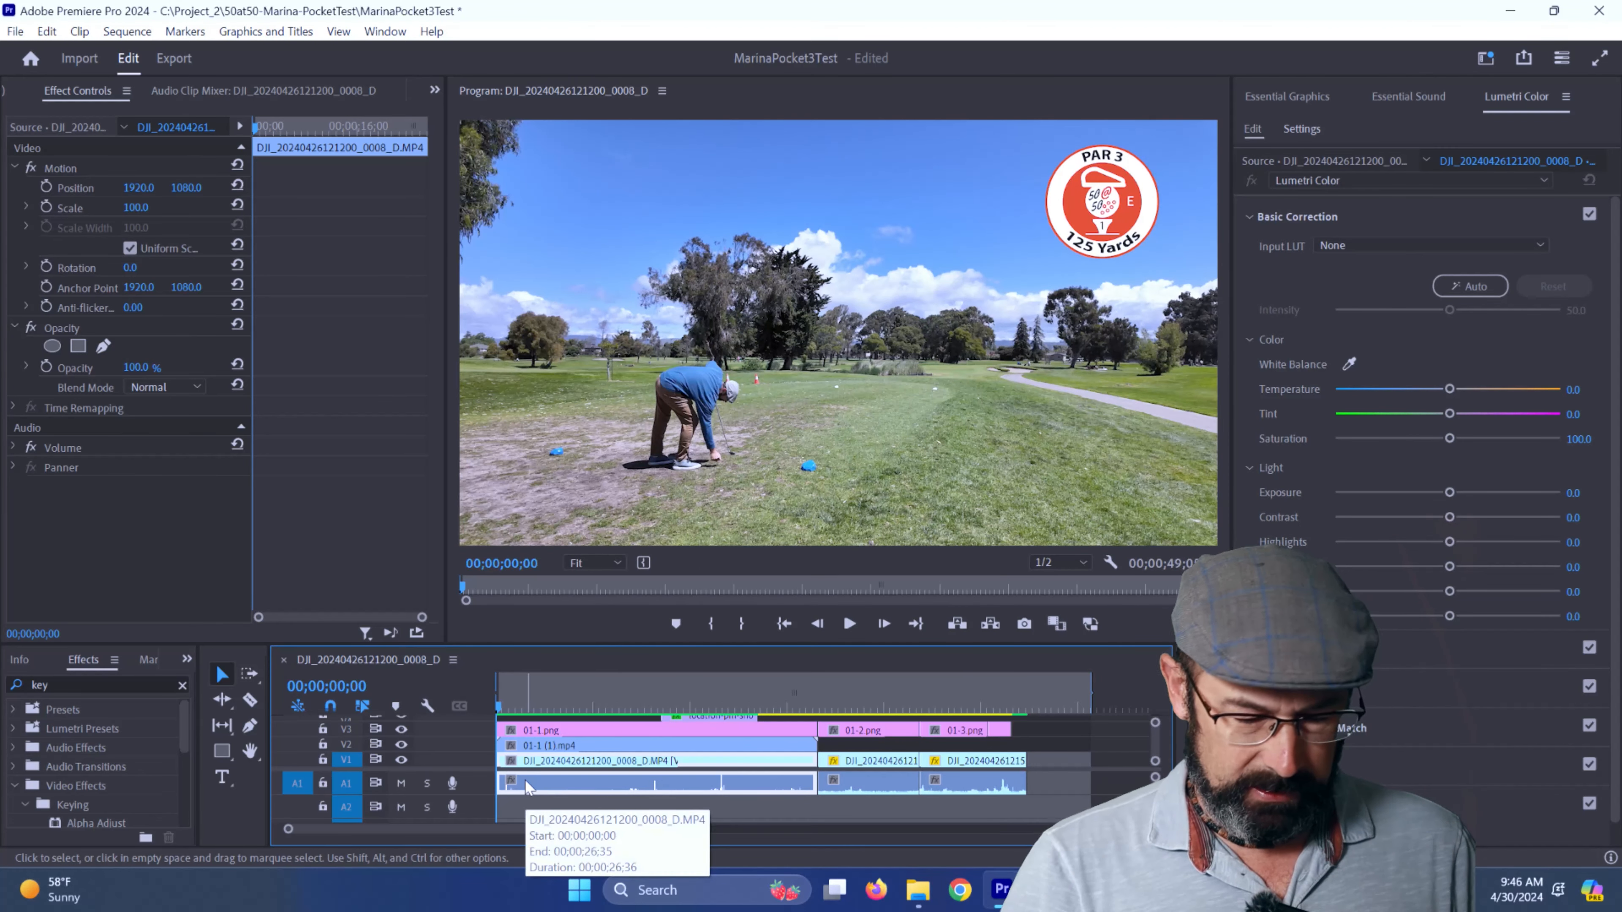
pyautogui.rightClick(479, 808)
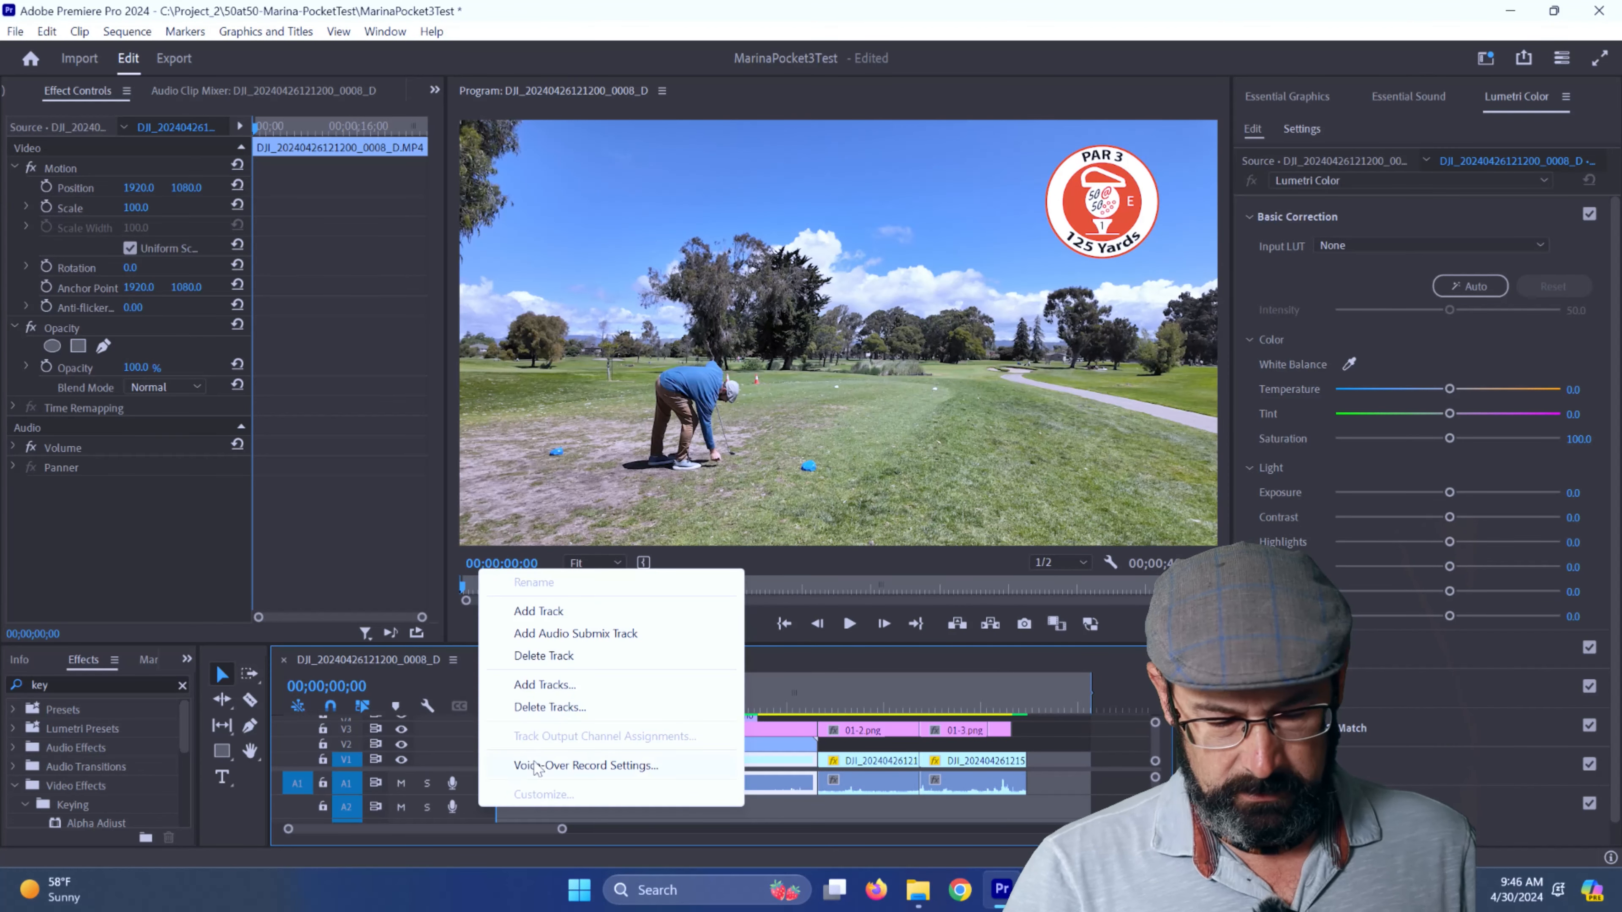
pyautogui.click(598, 767)
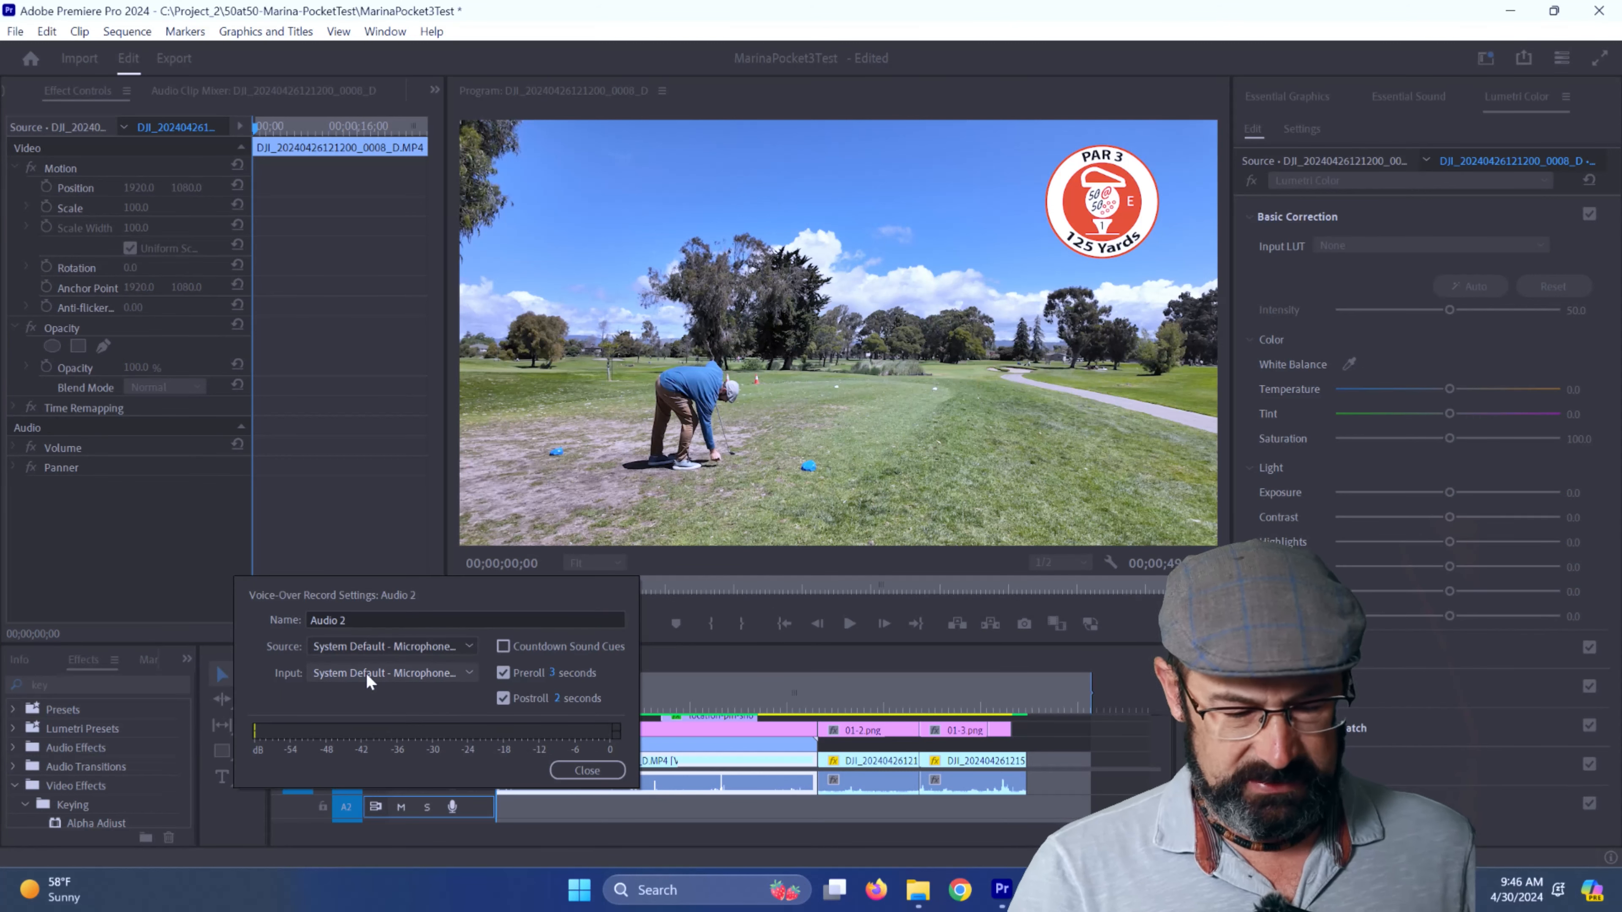
pyautogui.click(416, 648)
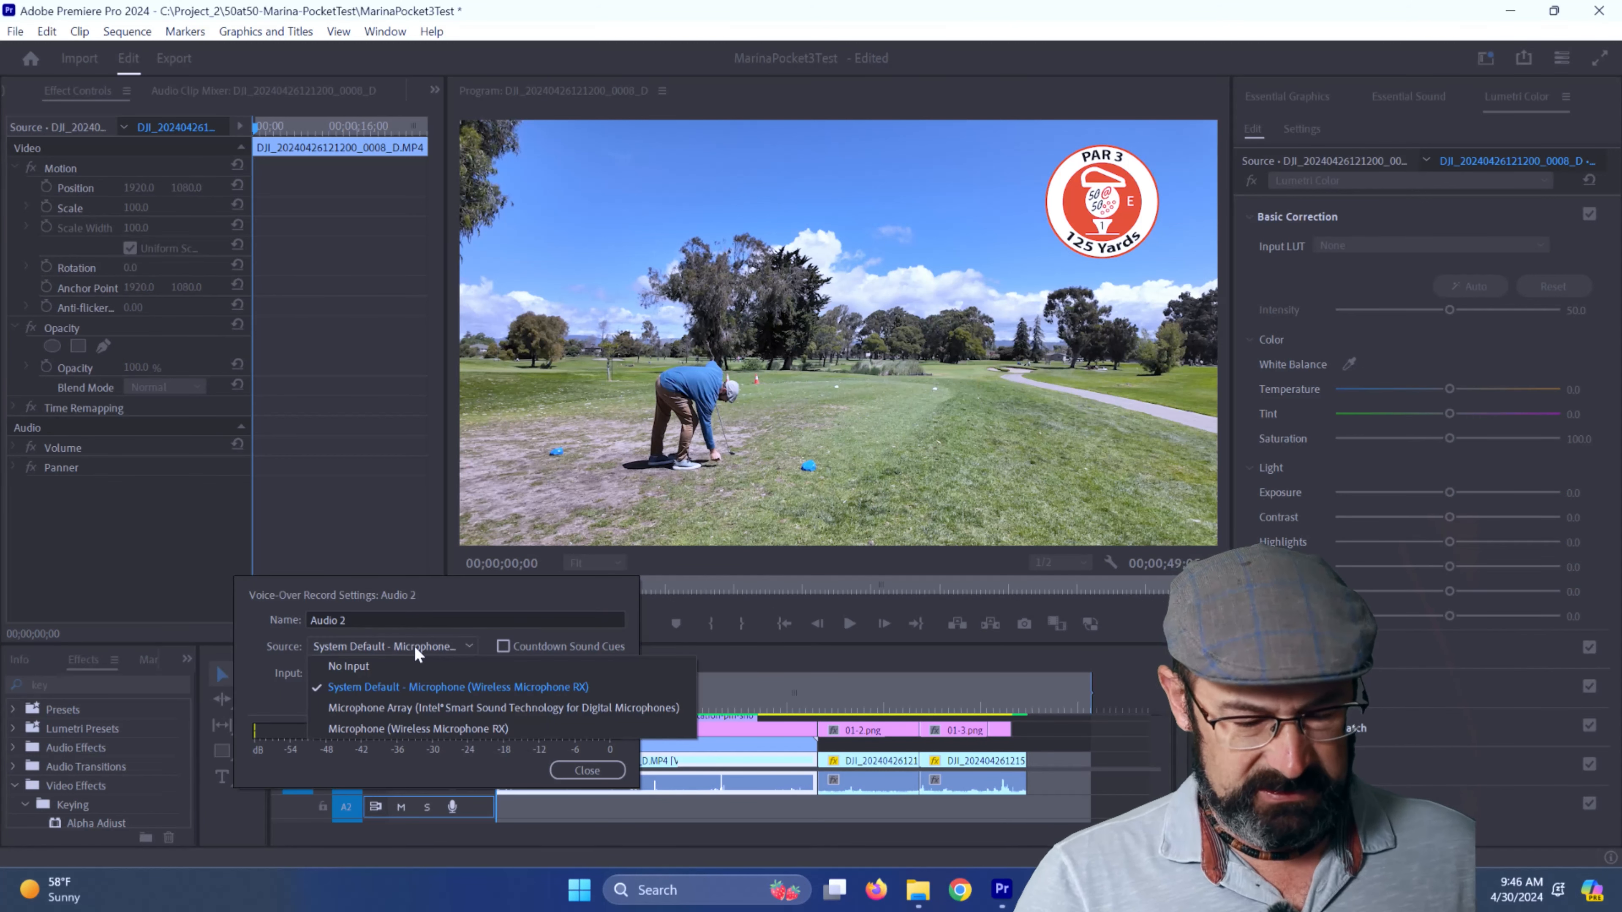
pyautogui.click(441, 728)
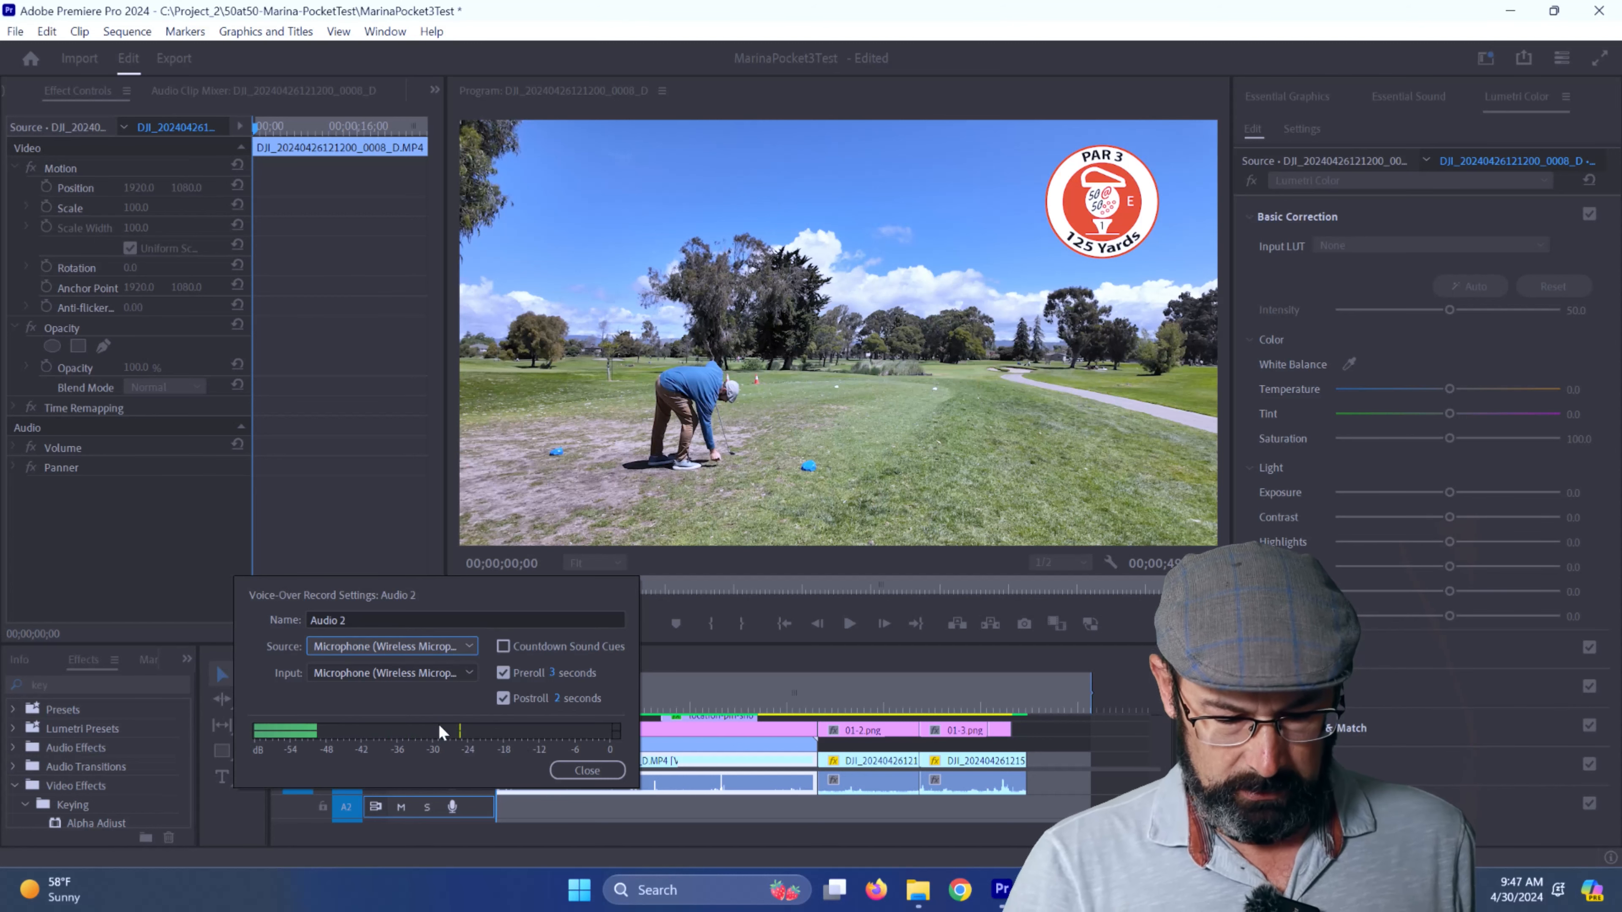
pyautogui.click(585, 770)
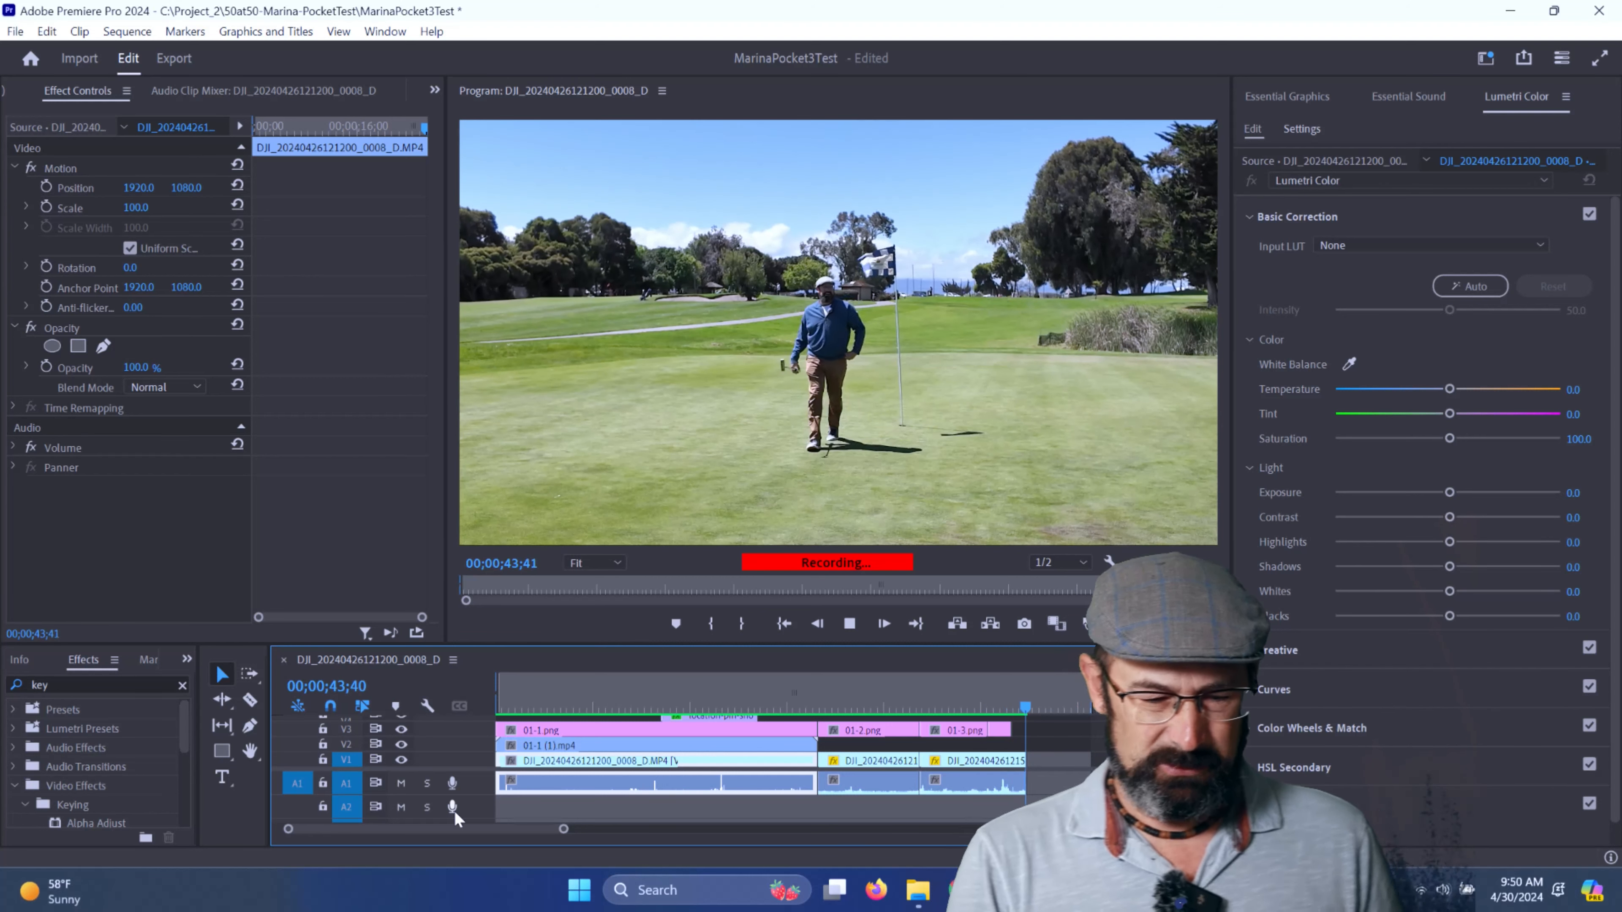
# - Finish recording the voice-over on track A2 past the final putt and play back the opening tee shot with it
pyautogui.press('space')
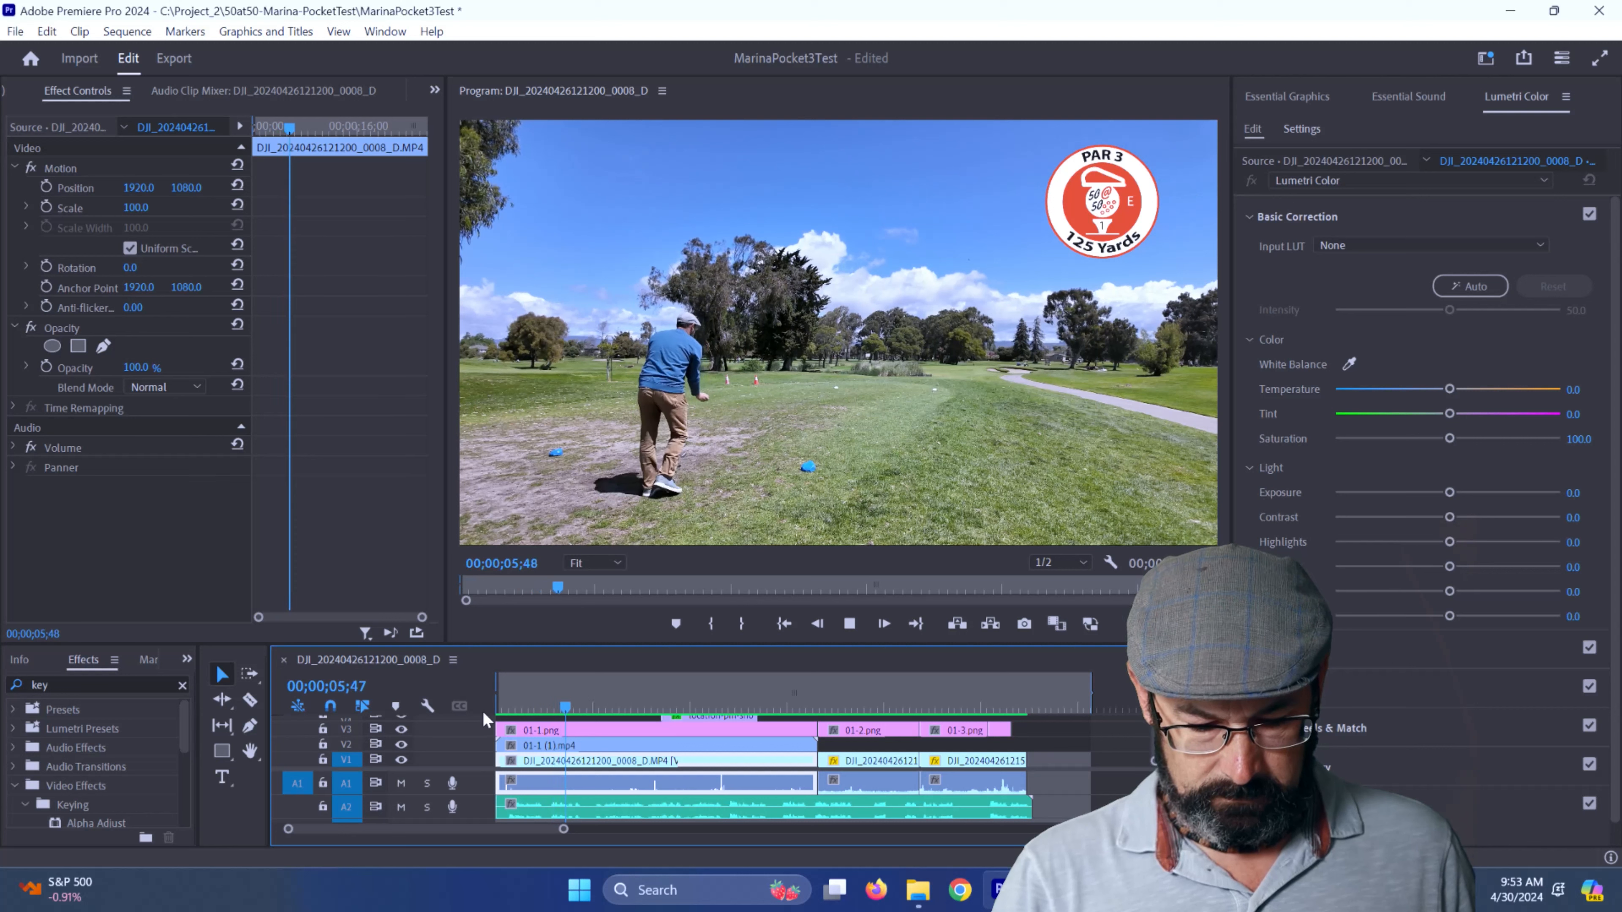
pyautogui.press('space')
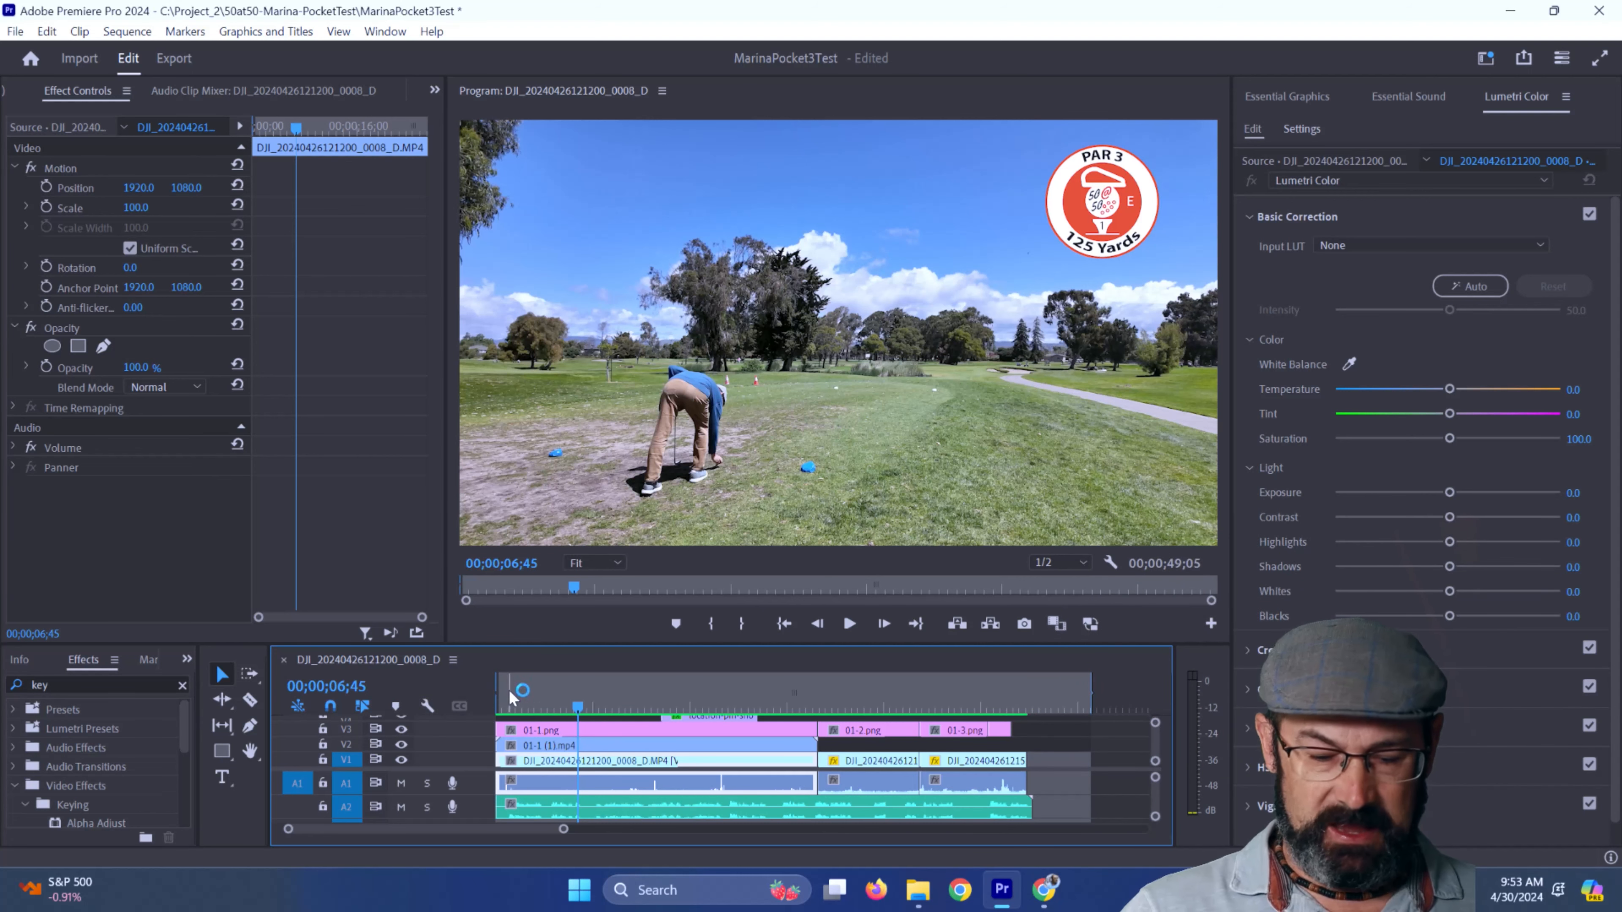
pyautogui.press('space')
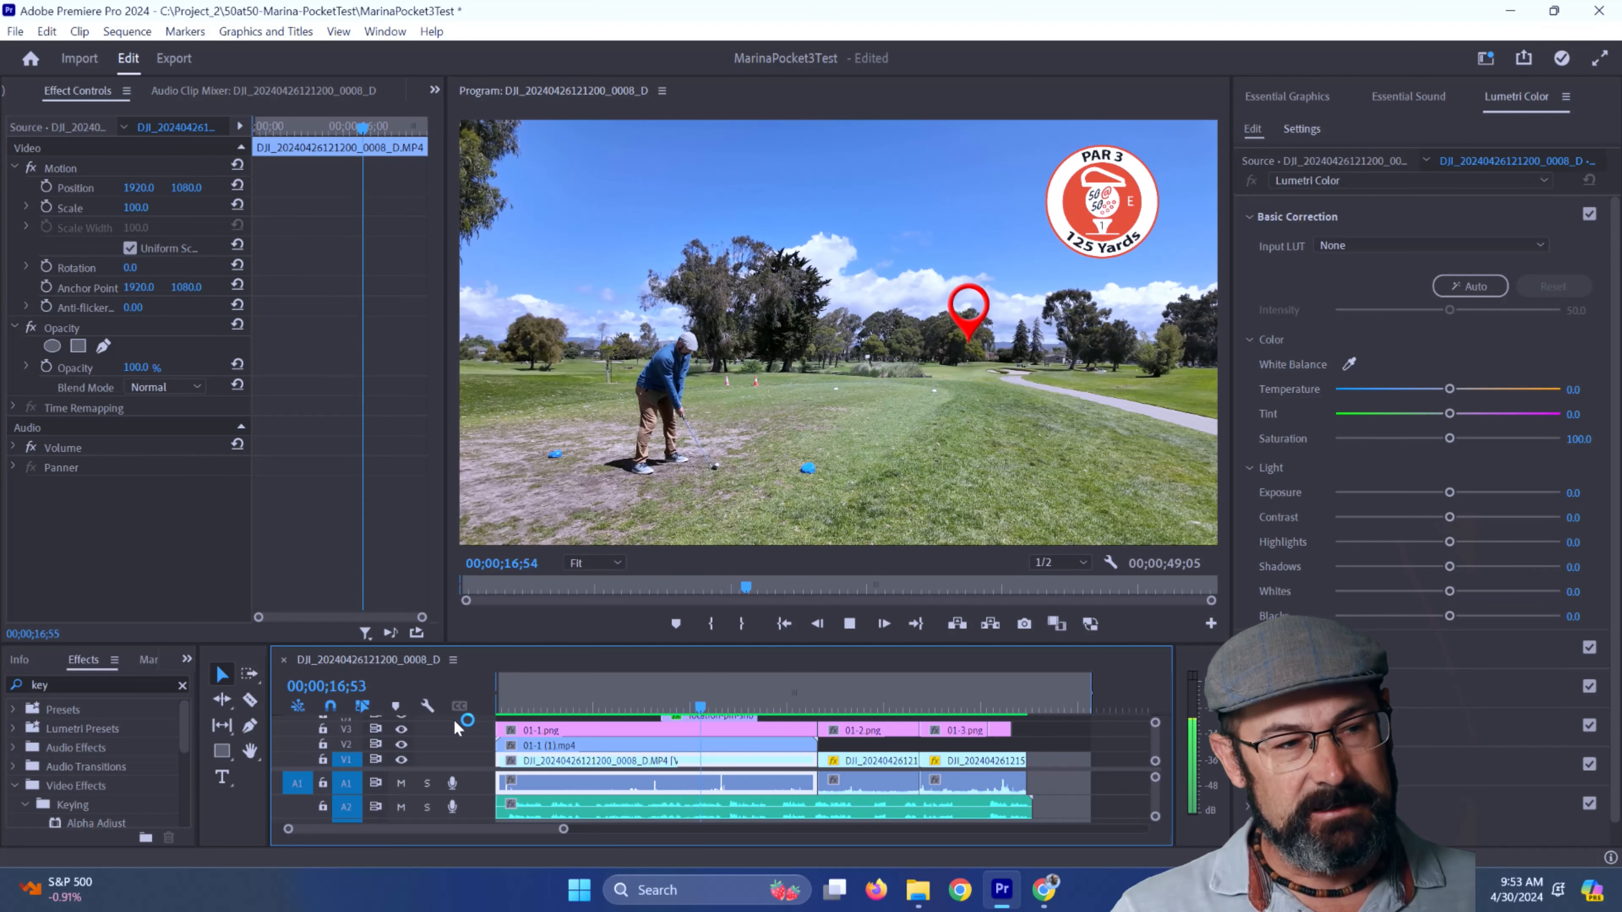
pyautogui.press('space')
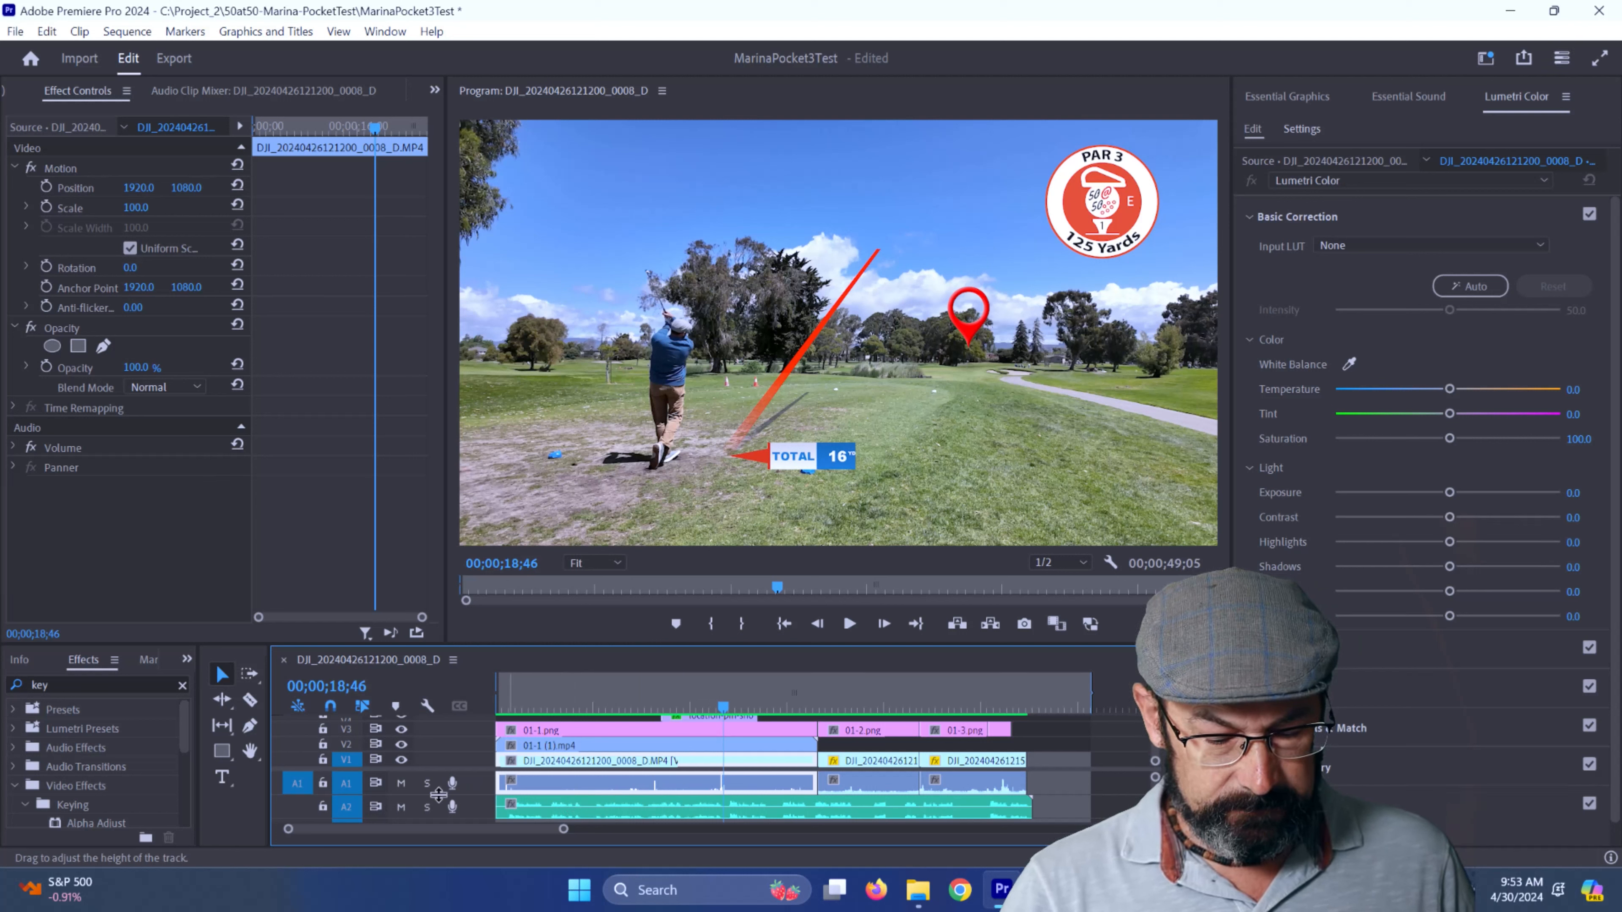
# - Increase the height of track A2, raise the voice-over clip's level to 7.1 dB and listen from about 00;00;07;17
pyautogui.scroll(-1, 481, 809)
pyautogui.moveTo(481, 809); pyautogui.dragTo(485, 831)
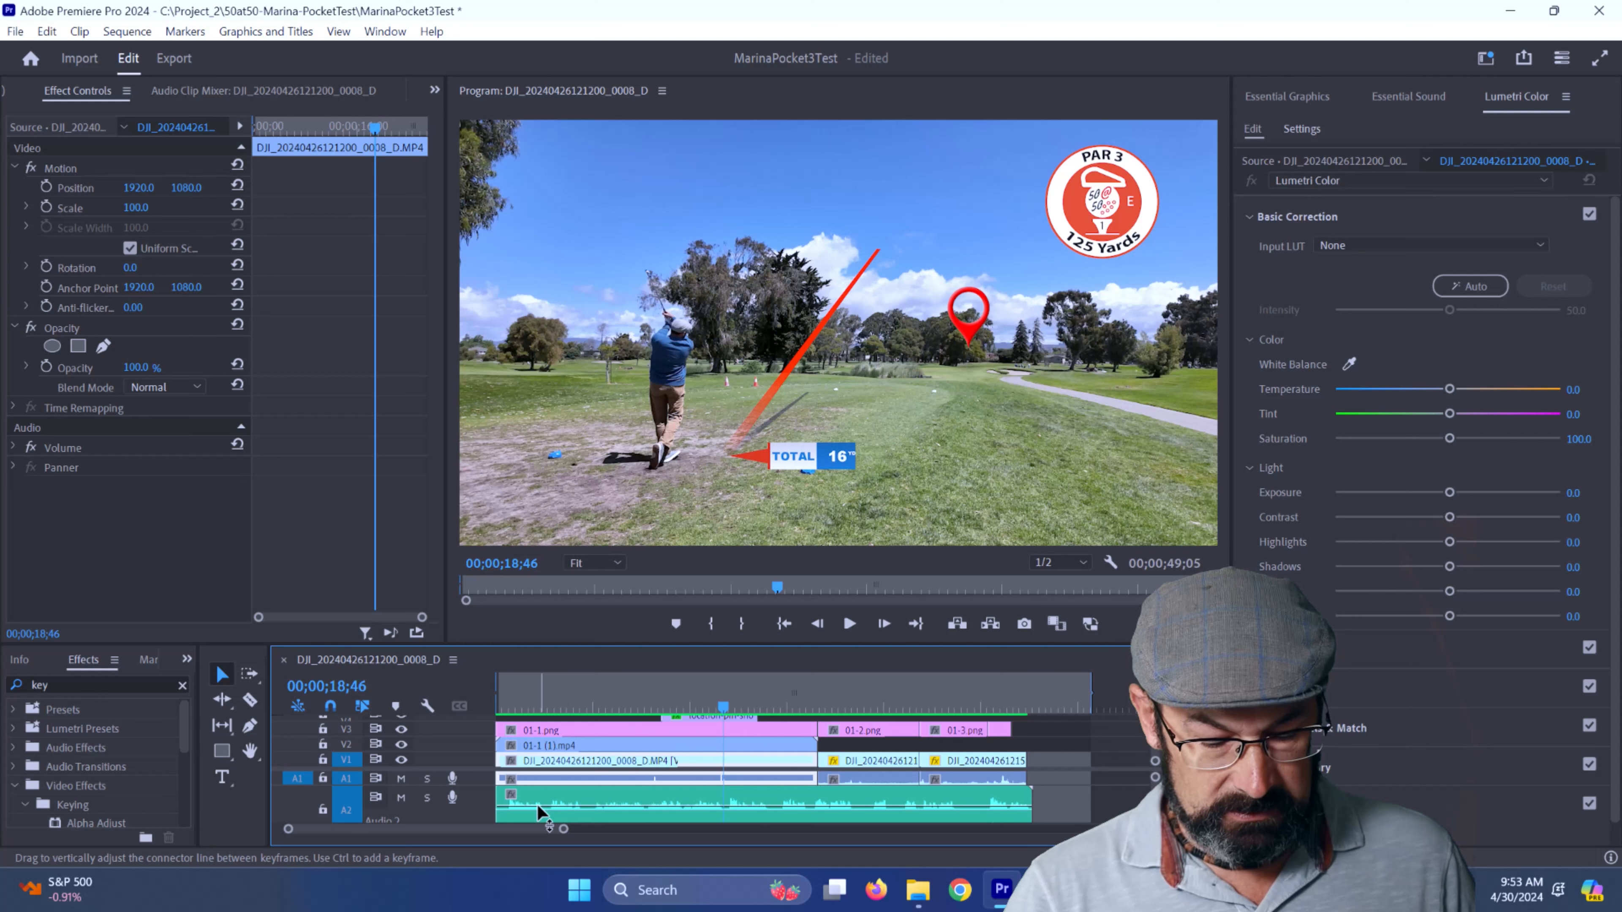
pyautogui.moveTo(536, 806); pyautogui.dragTo(538, 805)
pyautogui.click(584, 693)
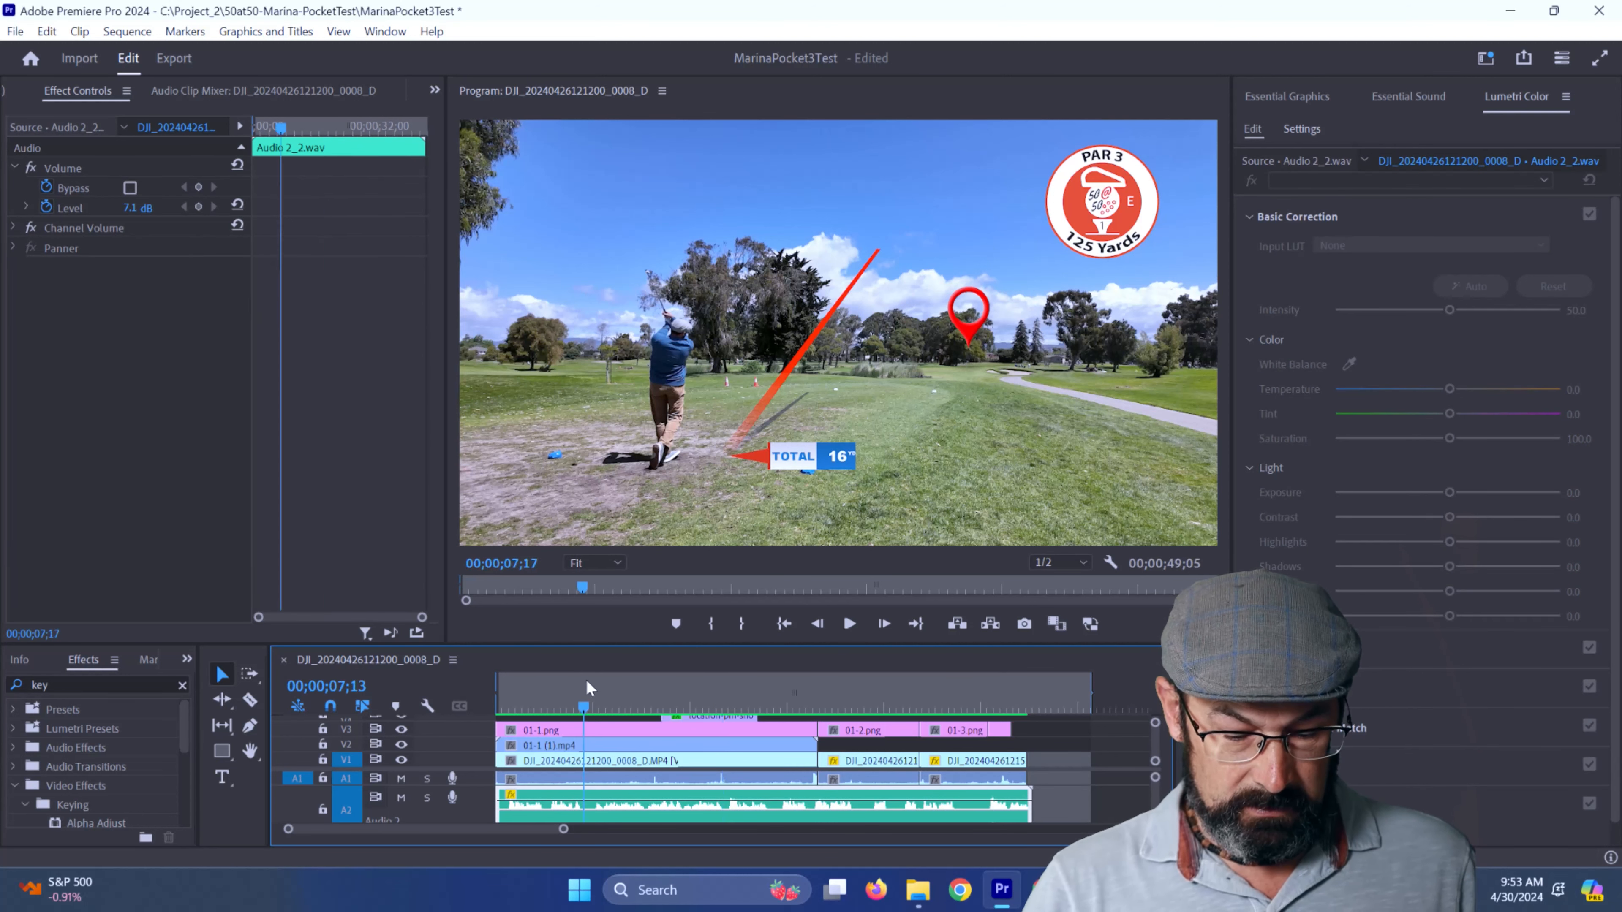
pyautogui.press('space')
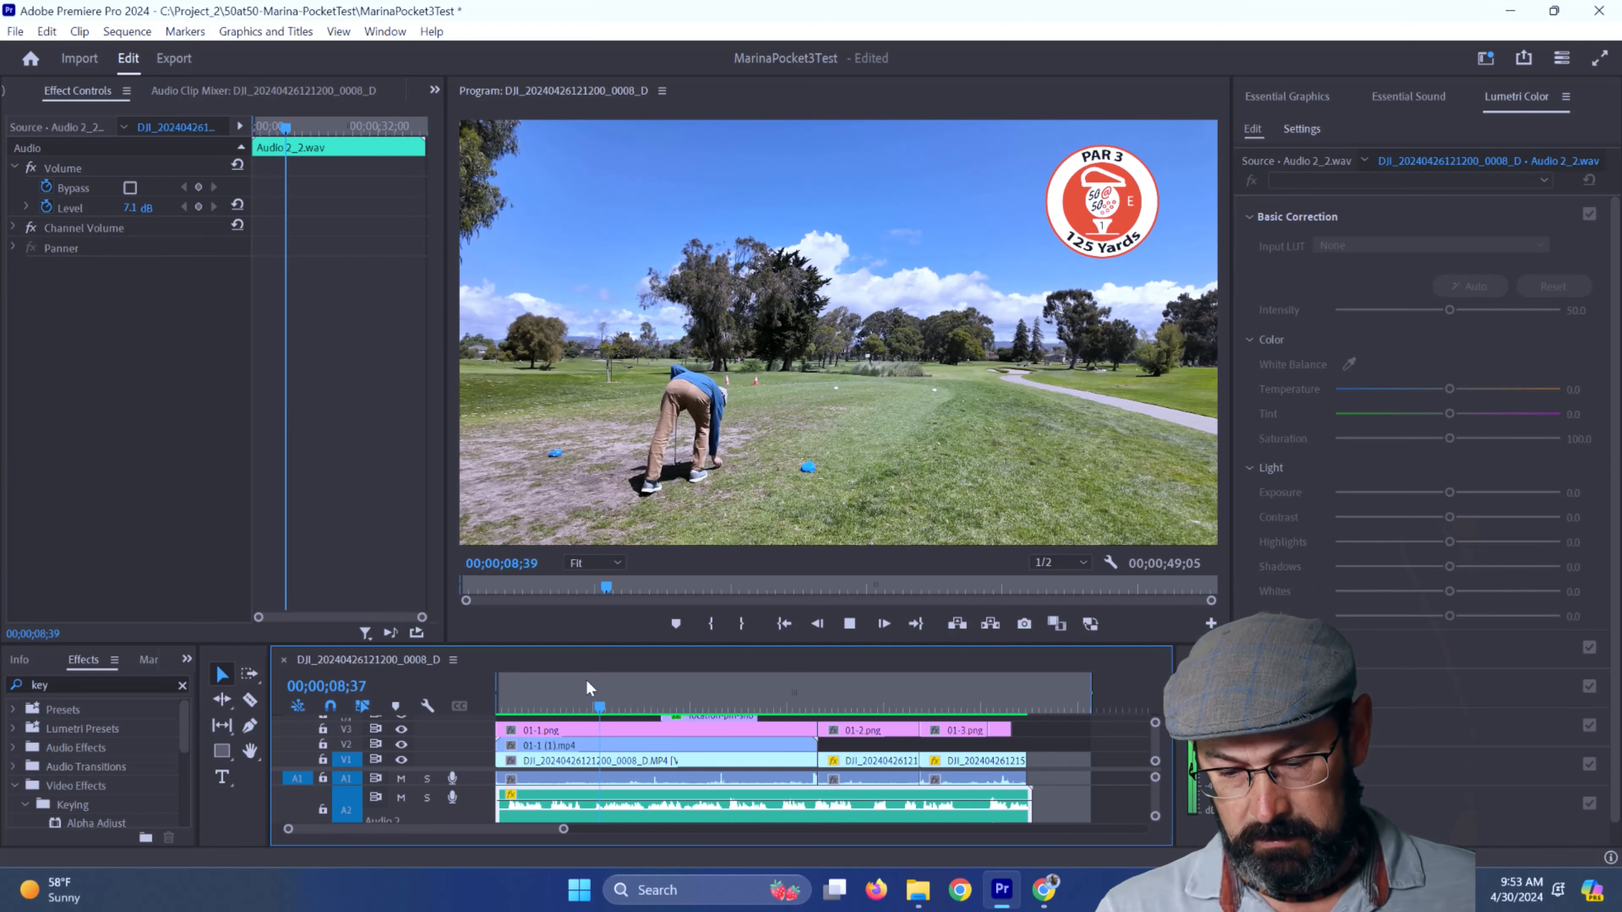
pyautogui.press('space')
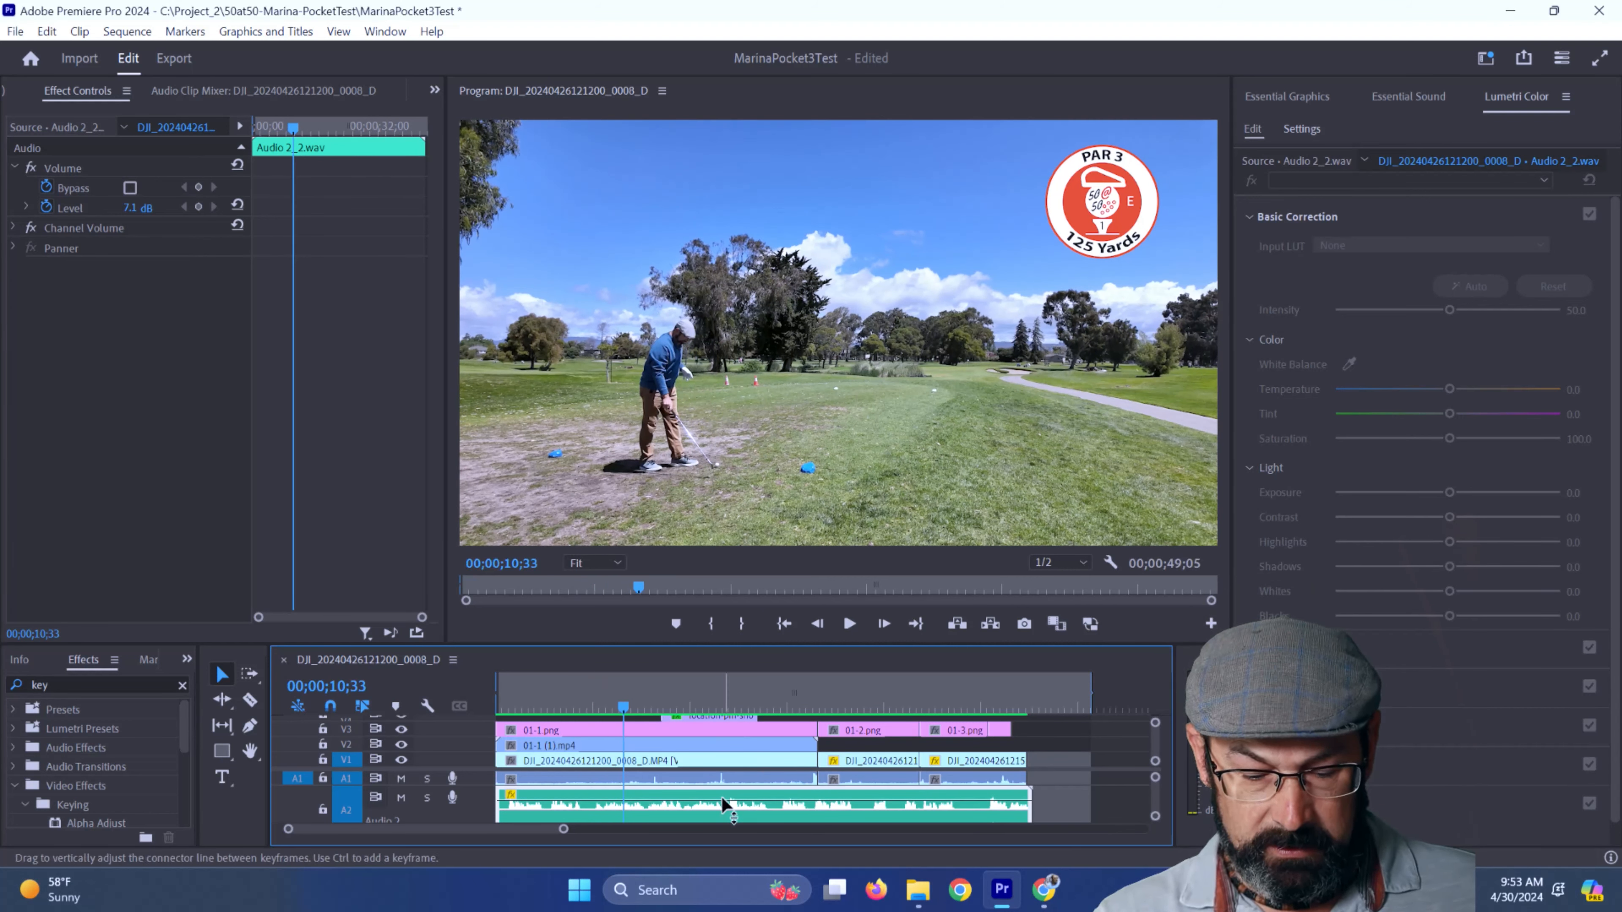
# - Raise the voice-over clip's level to 15.0 dB and listen to it through the tee shot
pyautogui.moveTo(721, 796); pyautogui.dragTo(721, 791)
pyautogui.press('space')
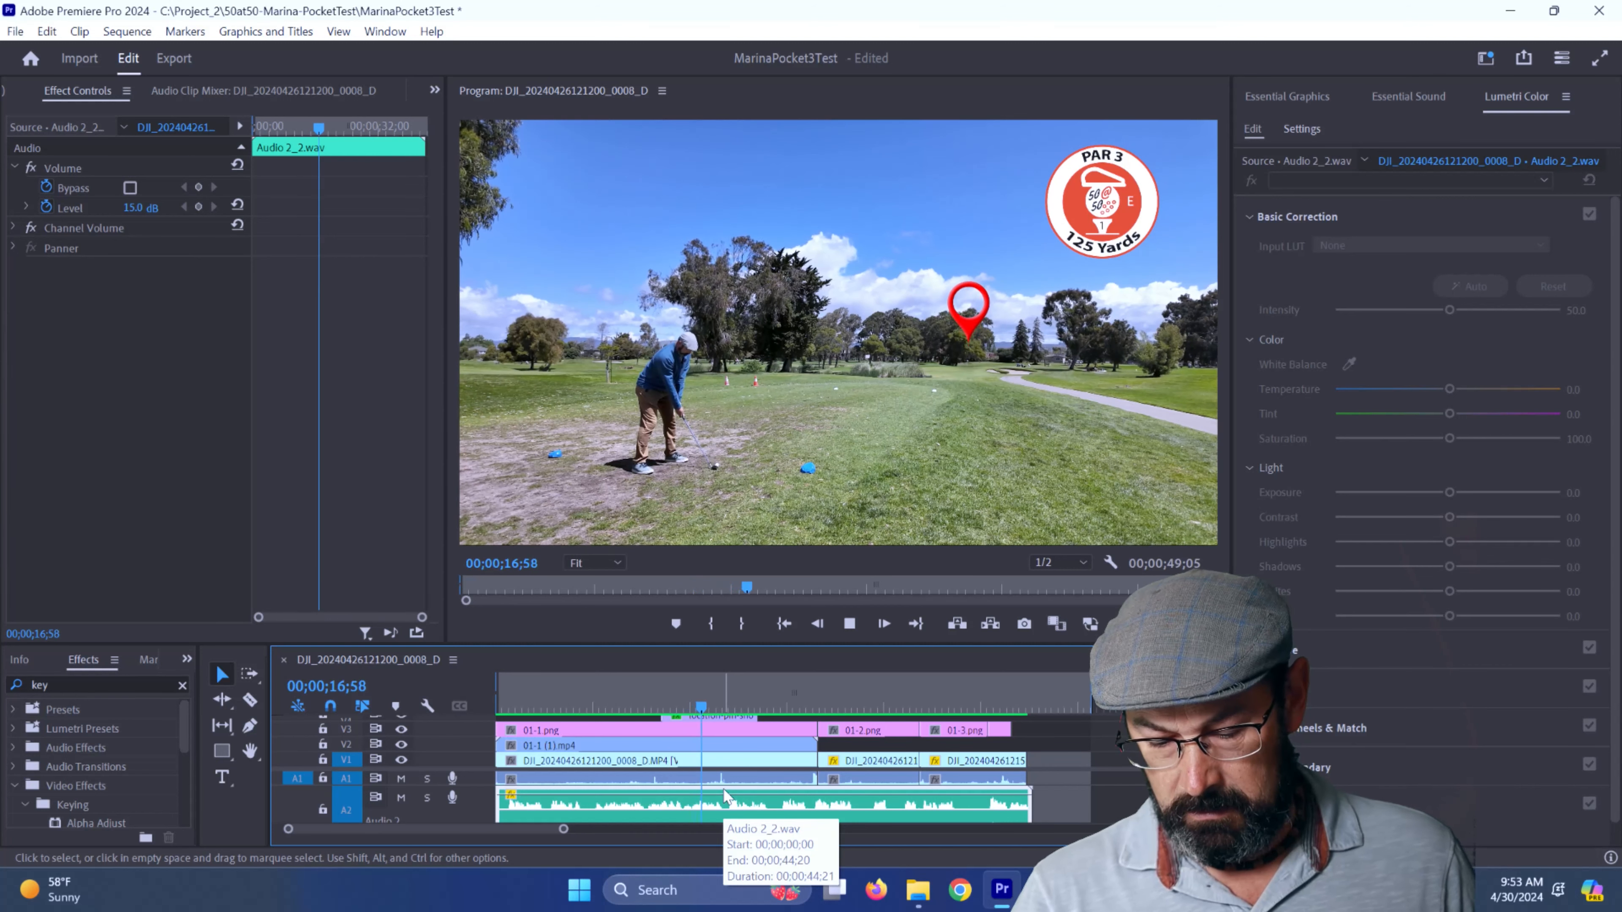
pyautogui.press('space')
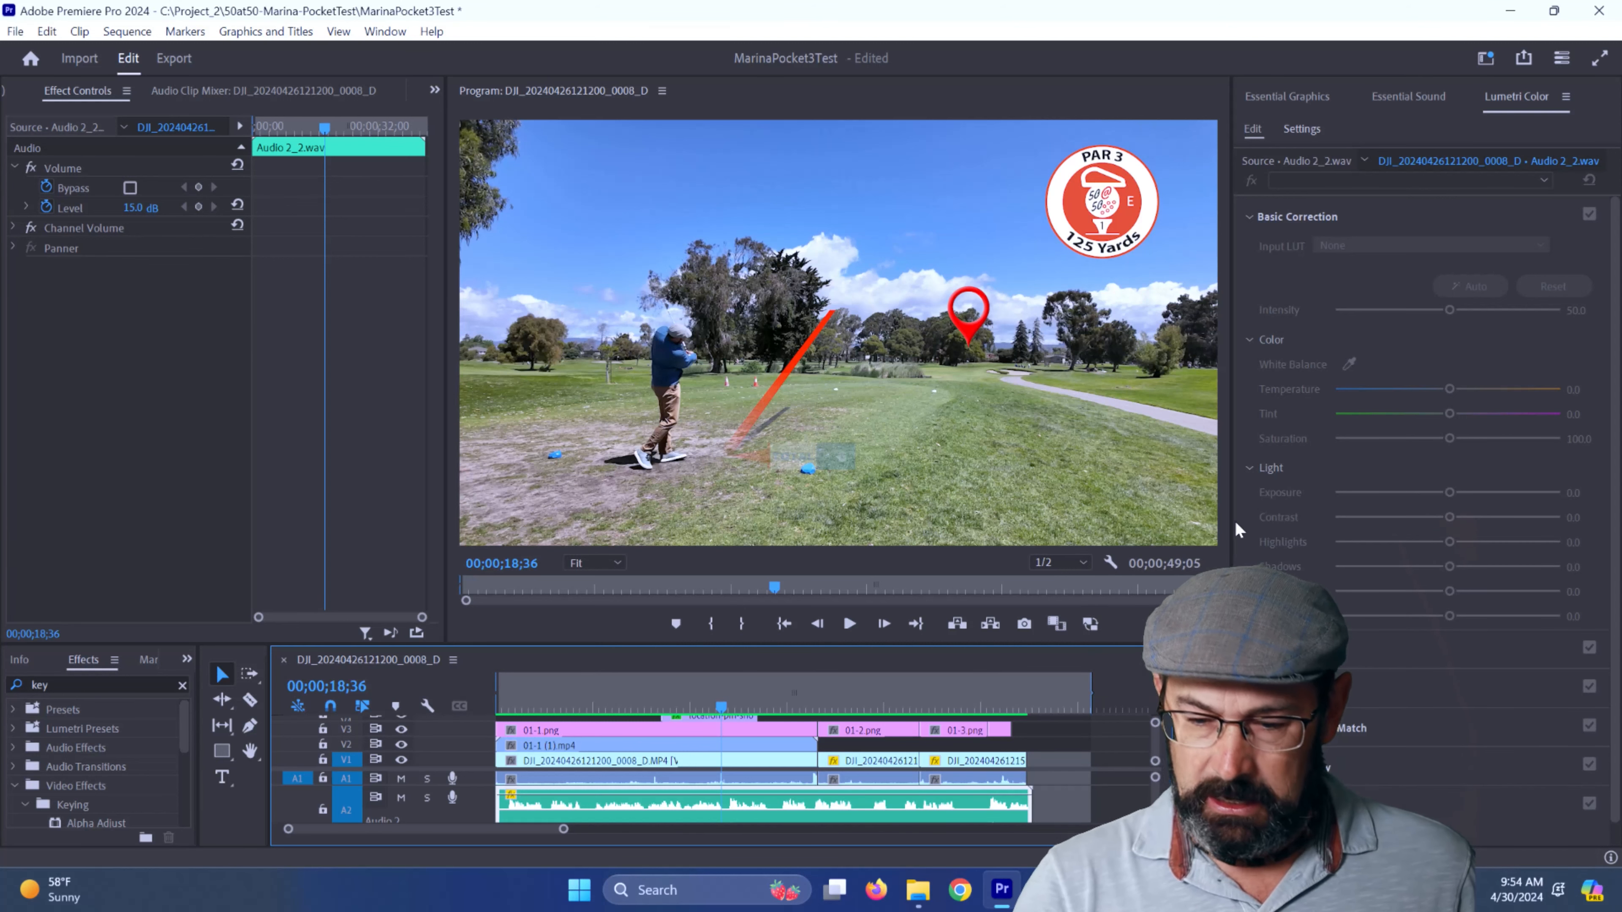
# - Play the sequence from 00;00;00;00 to review the voice-over and open the Essential Sound settings for the Audio 2_2.wav clip
pyautogui.moveTo(785, 708); pyautogui.dragTo(433, 719)
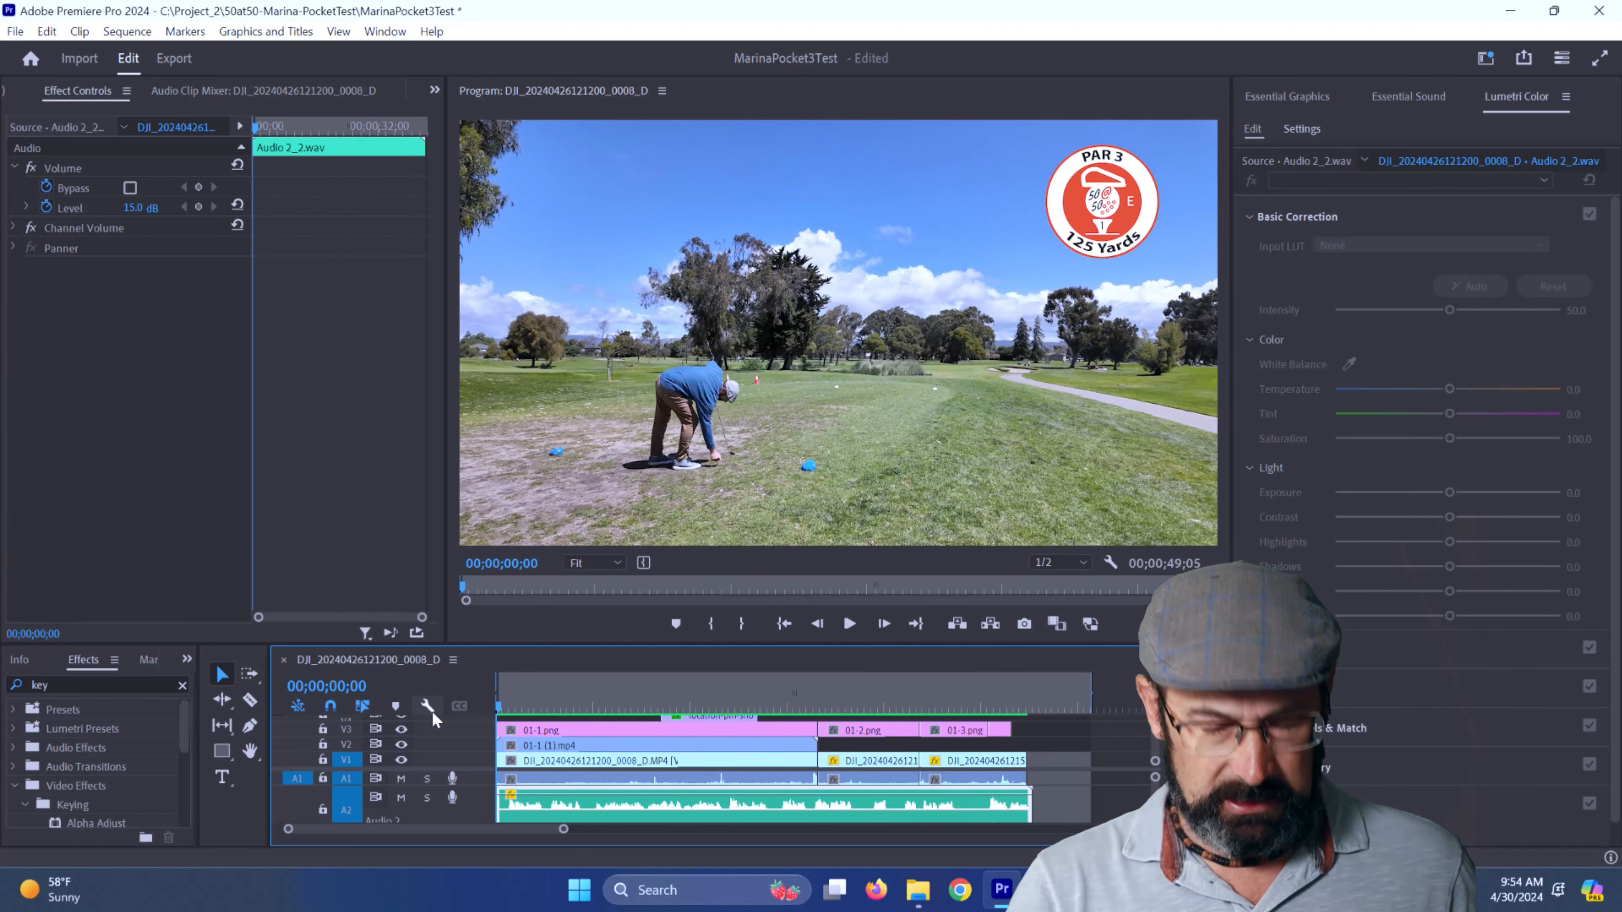
pyautogui.press('space')
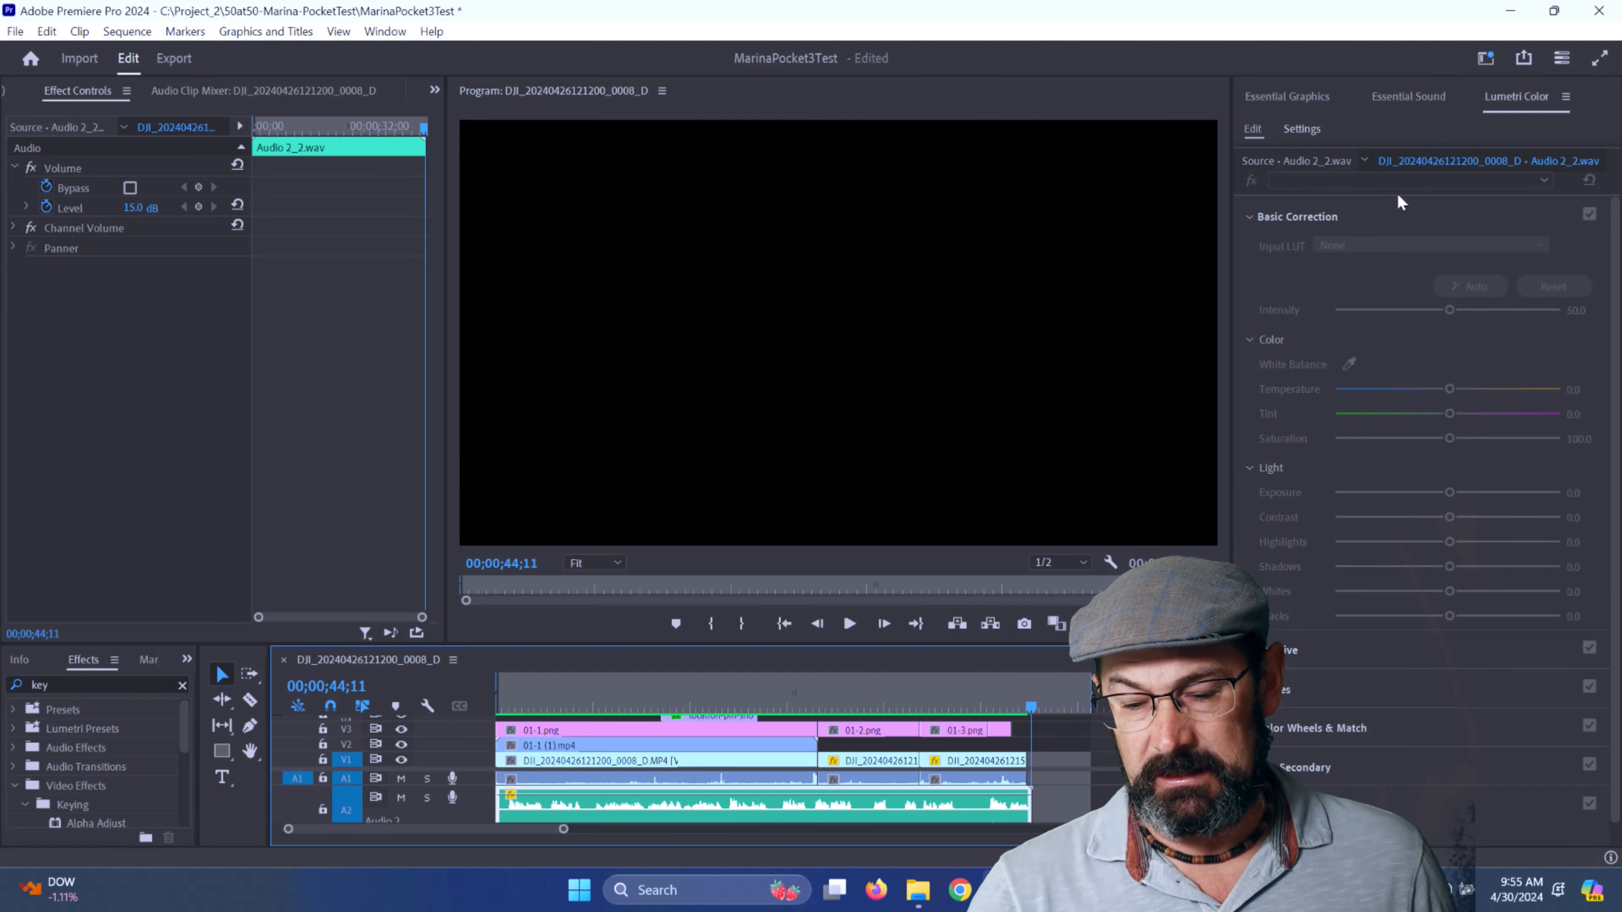
pyautogui.click(1408, 97)
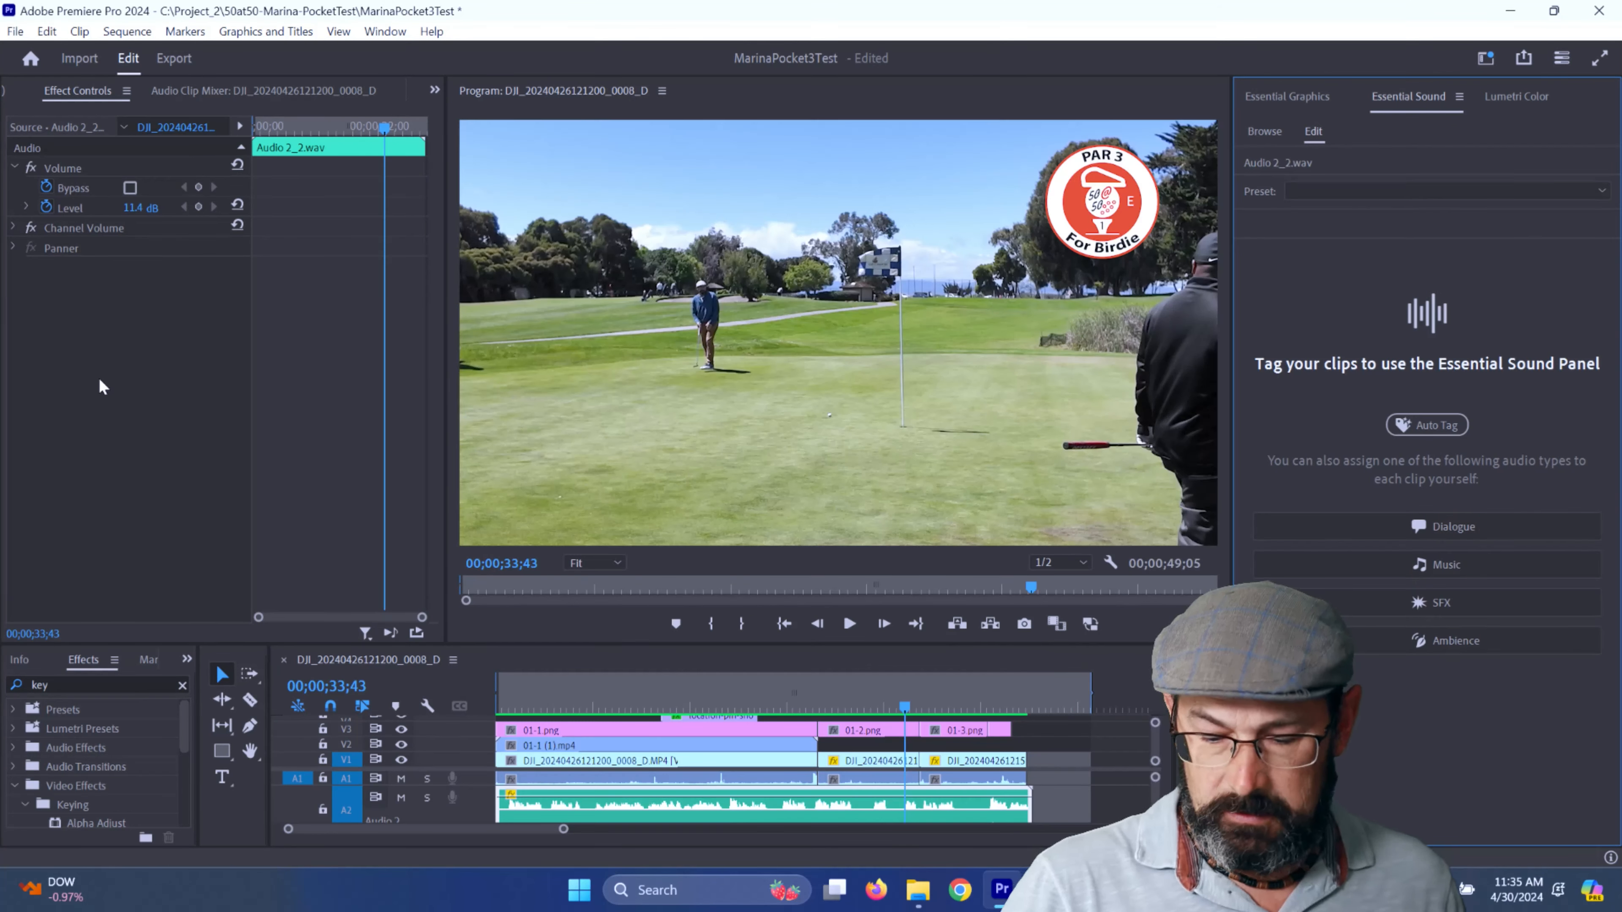
# - Tag the Audio 2_2.wav clip as Dialogue, set Enhance Speech's Mix Amount to 5.9 and switch the applied enhancement off
pyautogui.click(1444, 526)
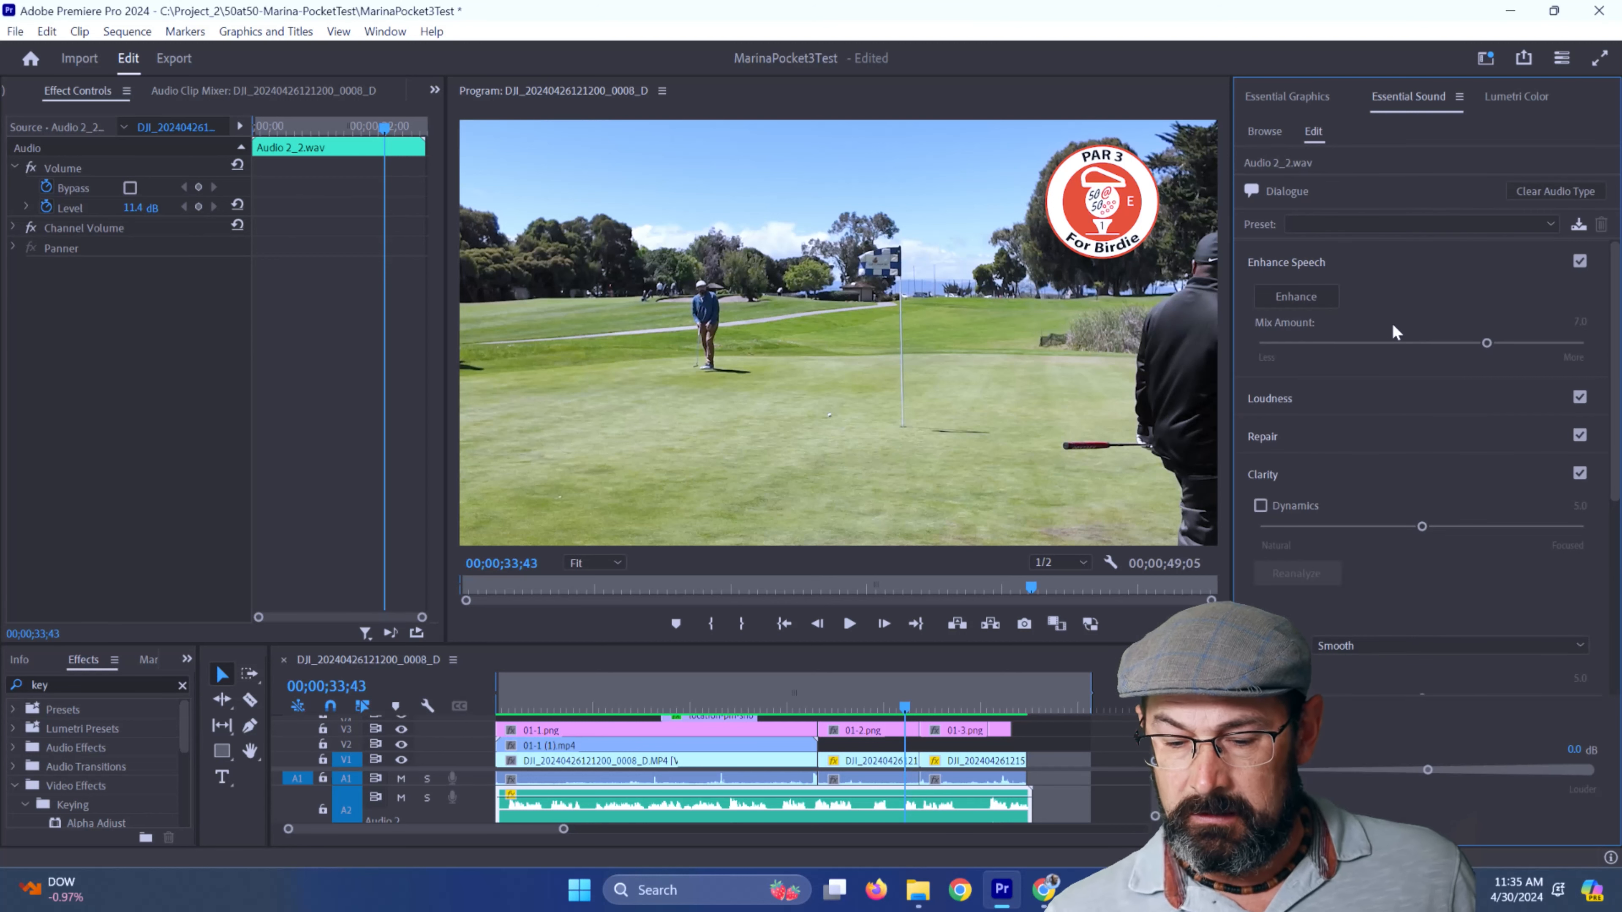
pyautogui.moveTo(1487, 345); pyautogui.dragTo(1433, 353)
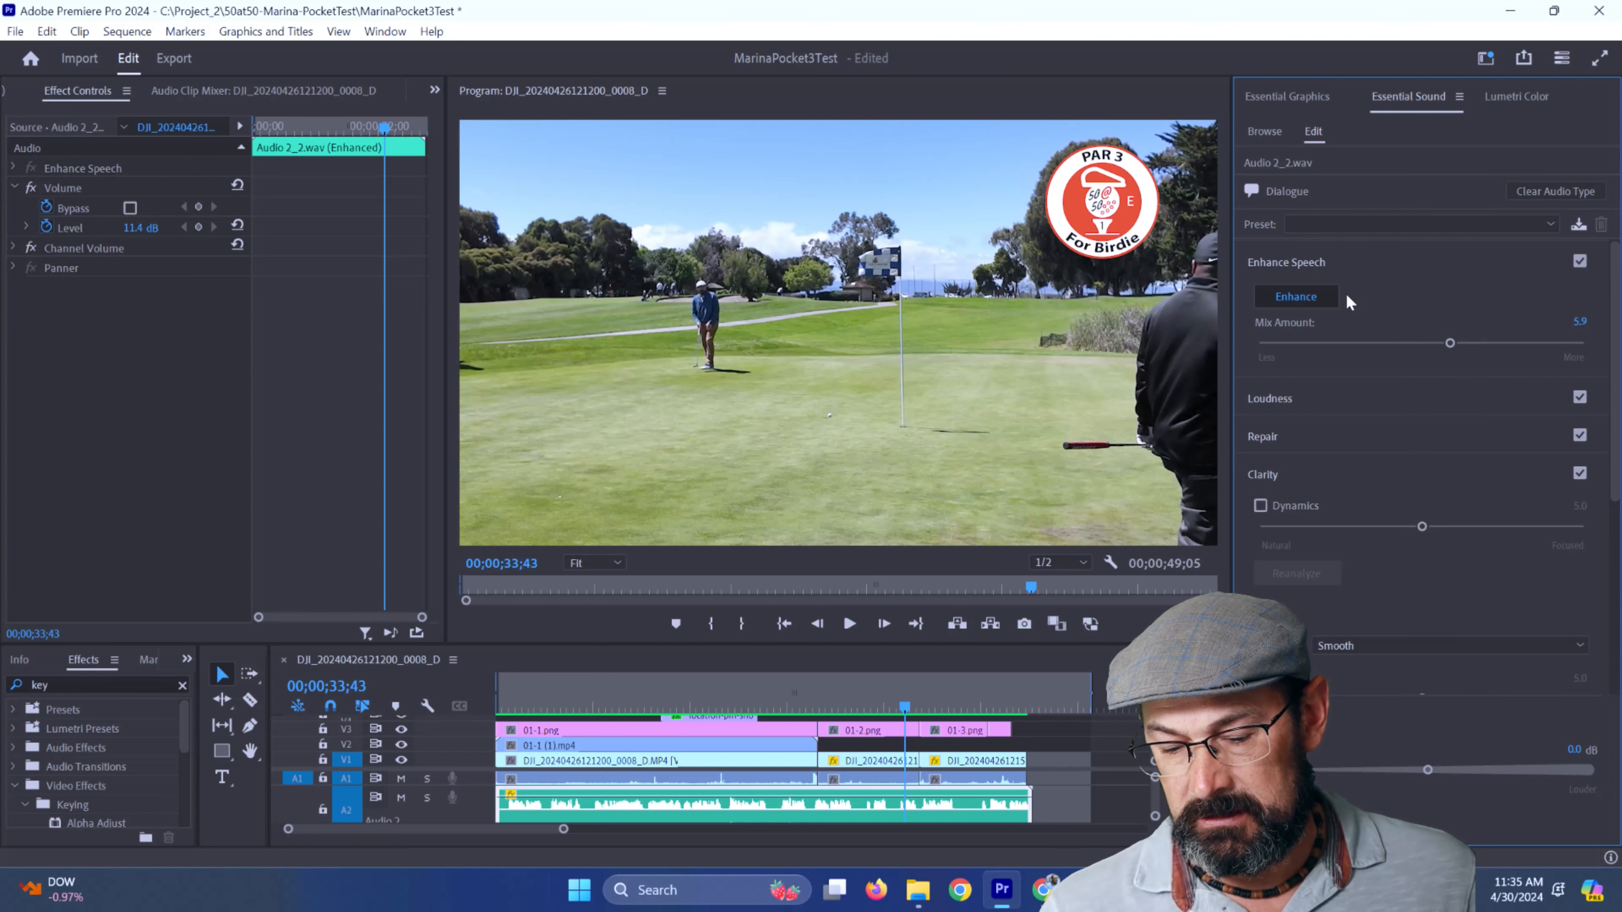
pyautogui.click(1315, 304)
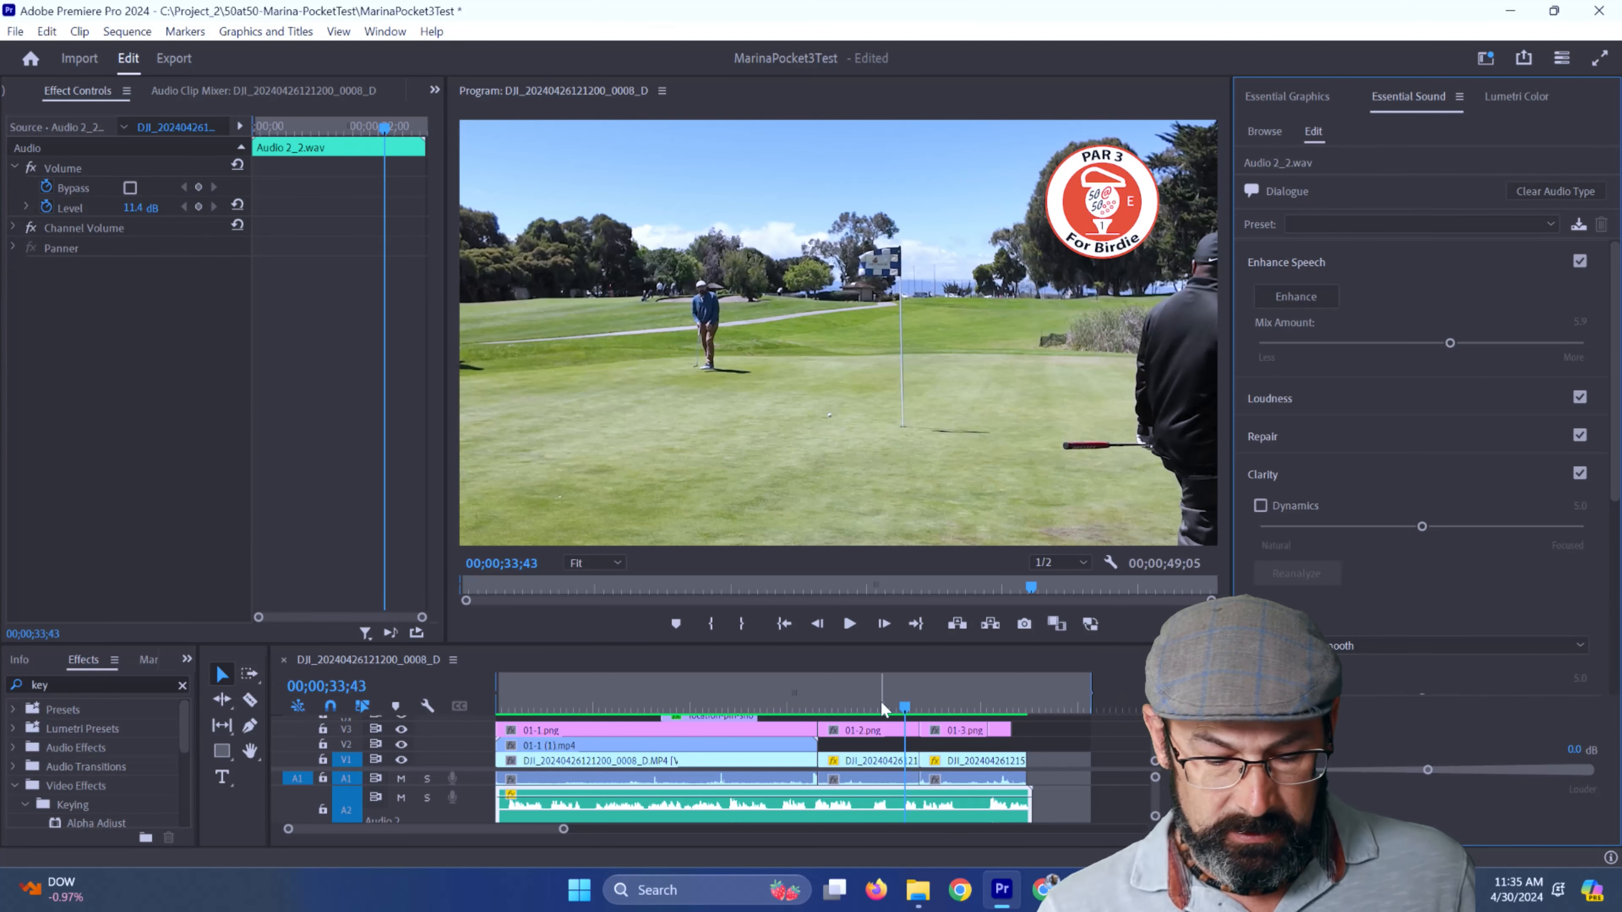
# - Play the sequence from 00;00;24;23 through to the end to review the voice-over
pyautogui.click(796, 709)
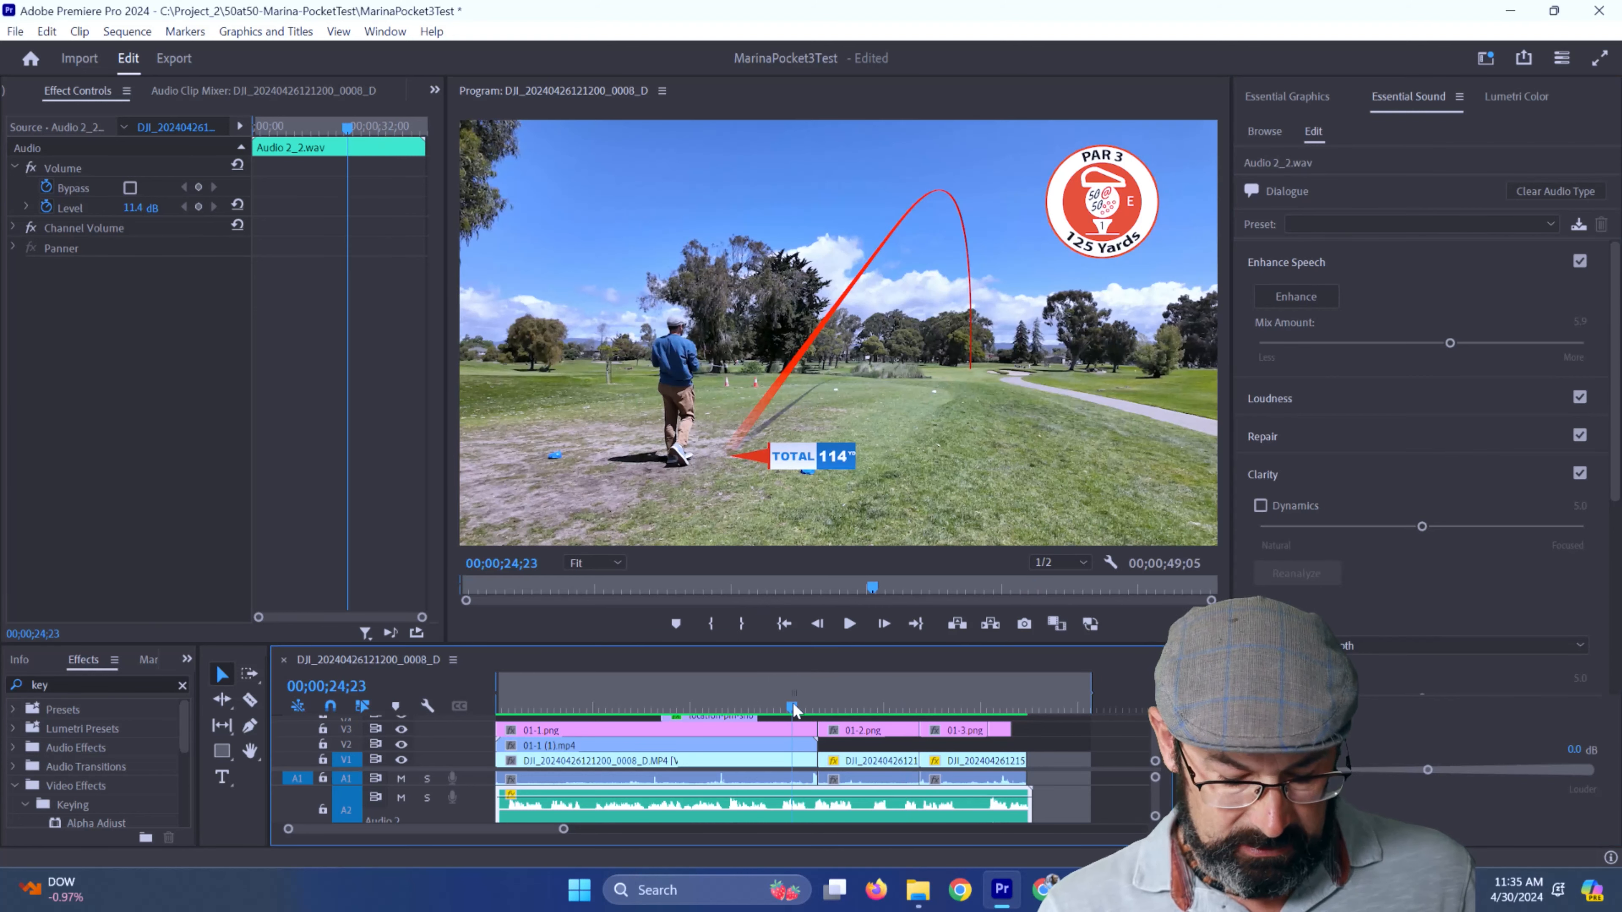
pyautogui.press('space')
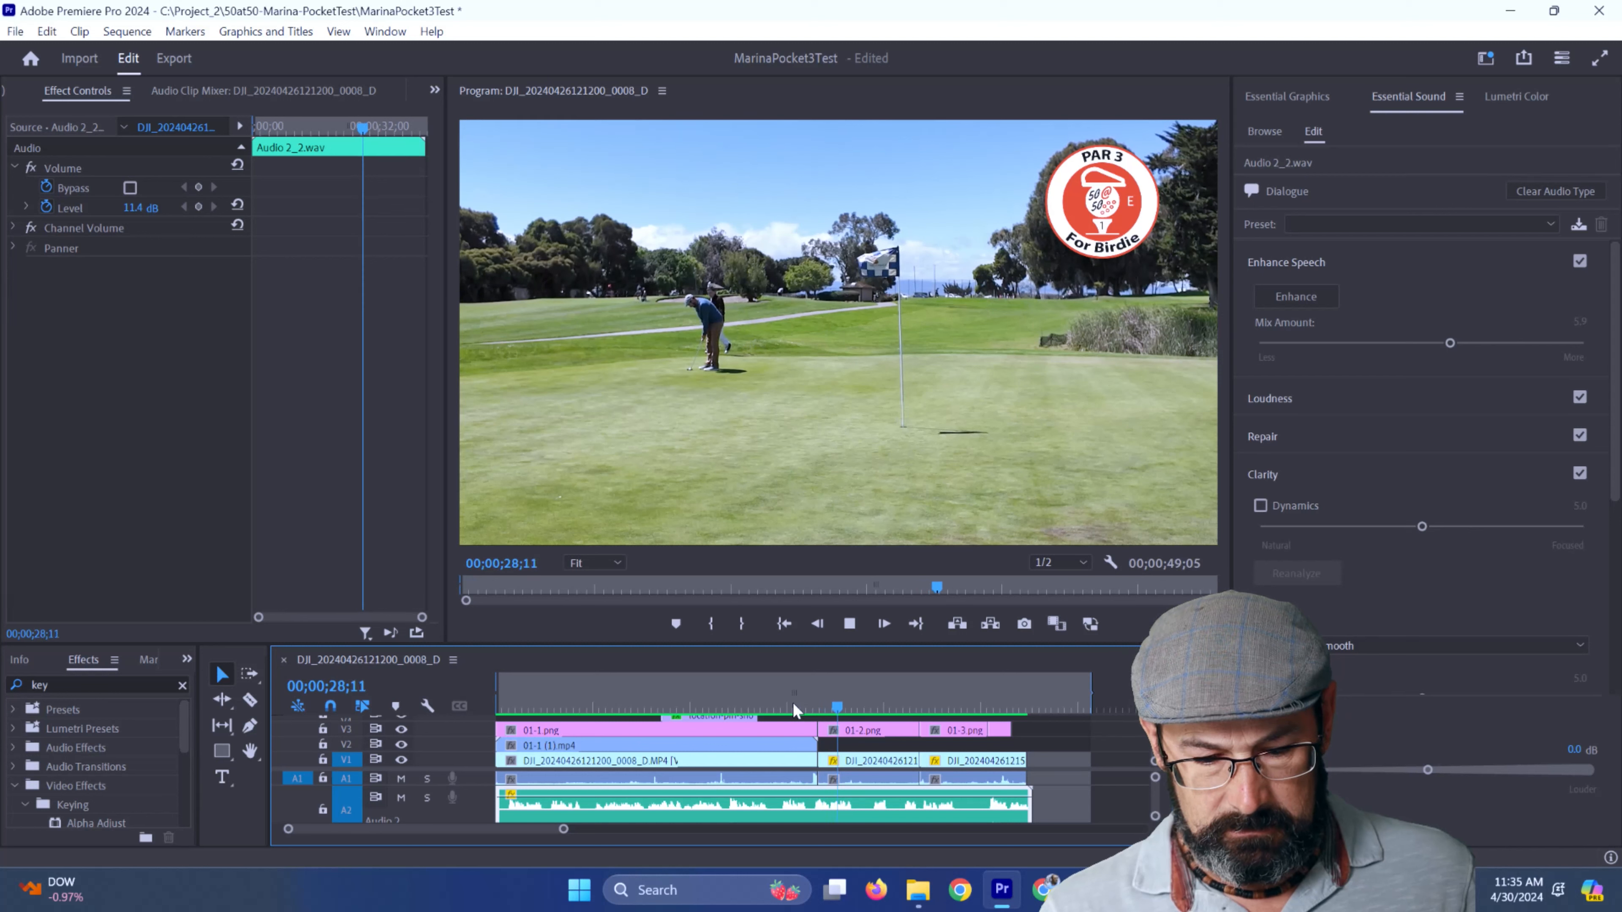
pyautogui.press('space')
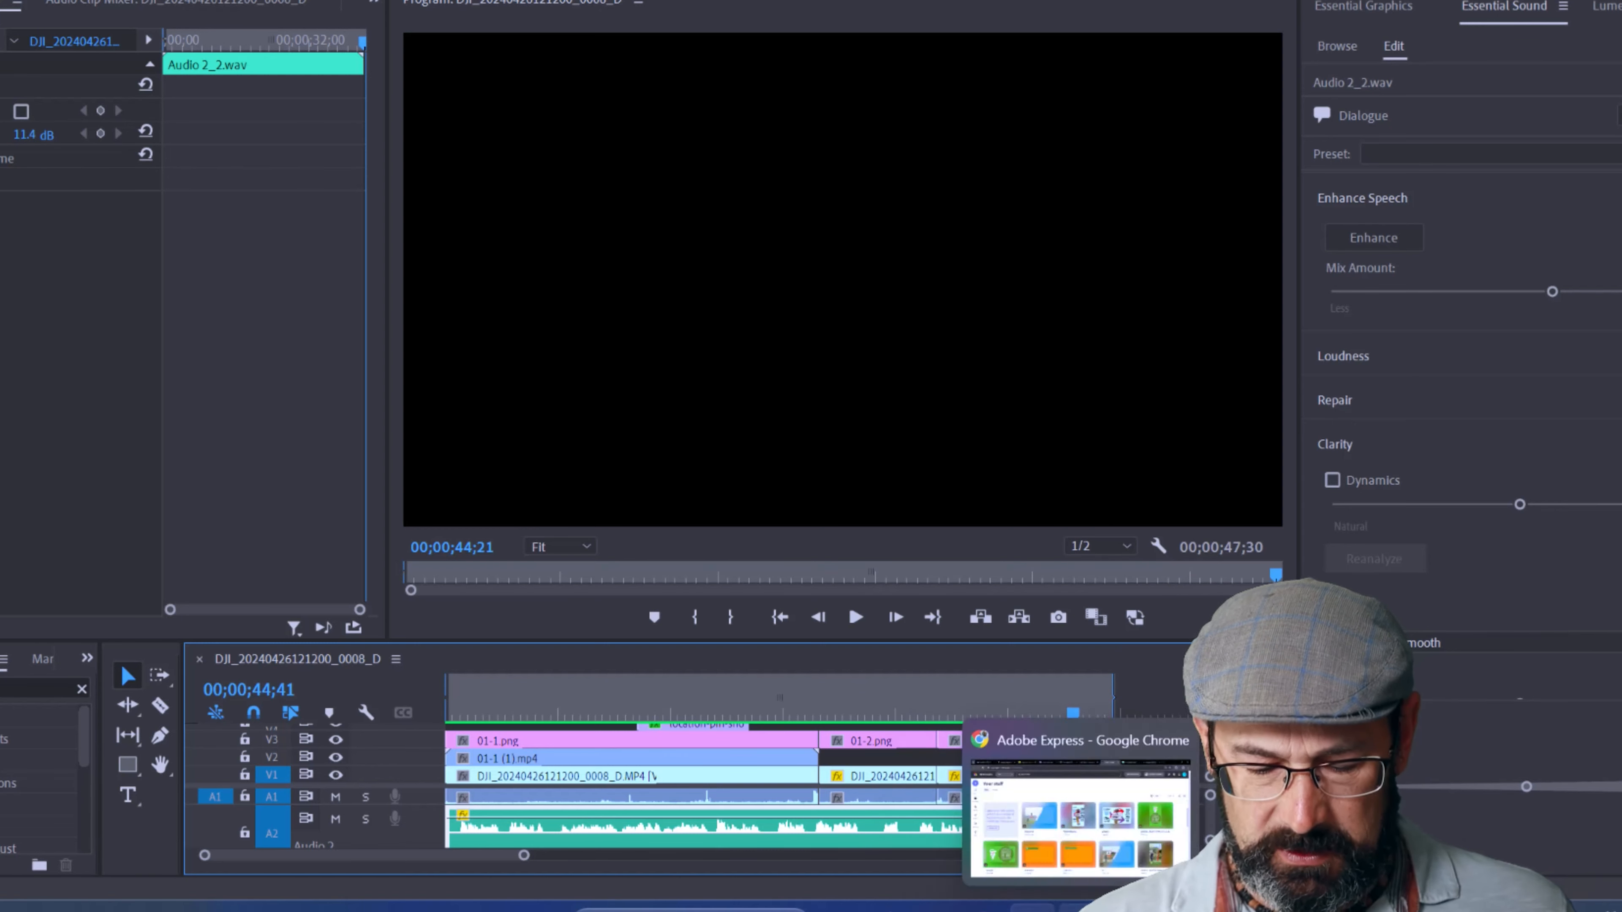
# - Switch to Adobe Express in Chrome, open the ENDCARD design, check its background and blue shape, and download it as a PNG
pyautogui.click(1079, 910)
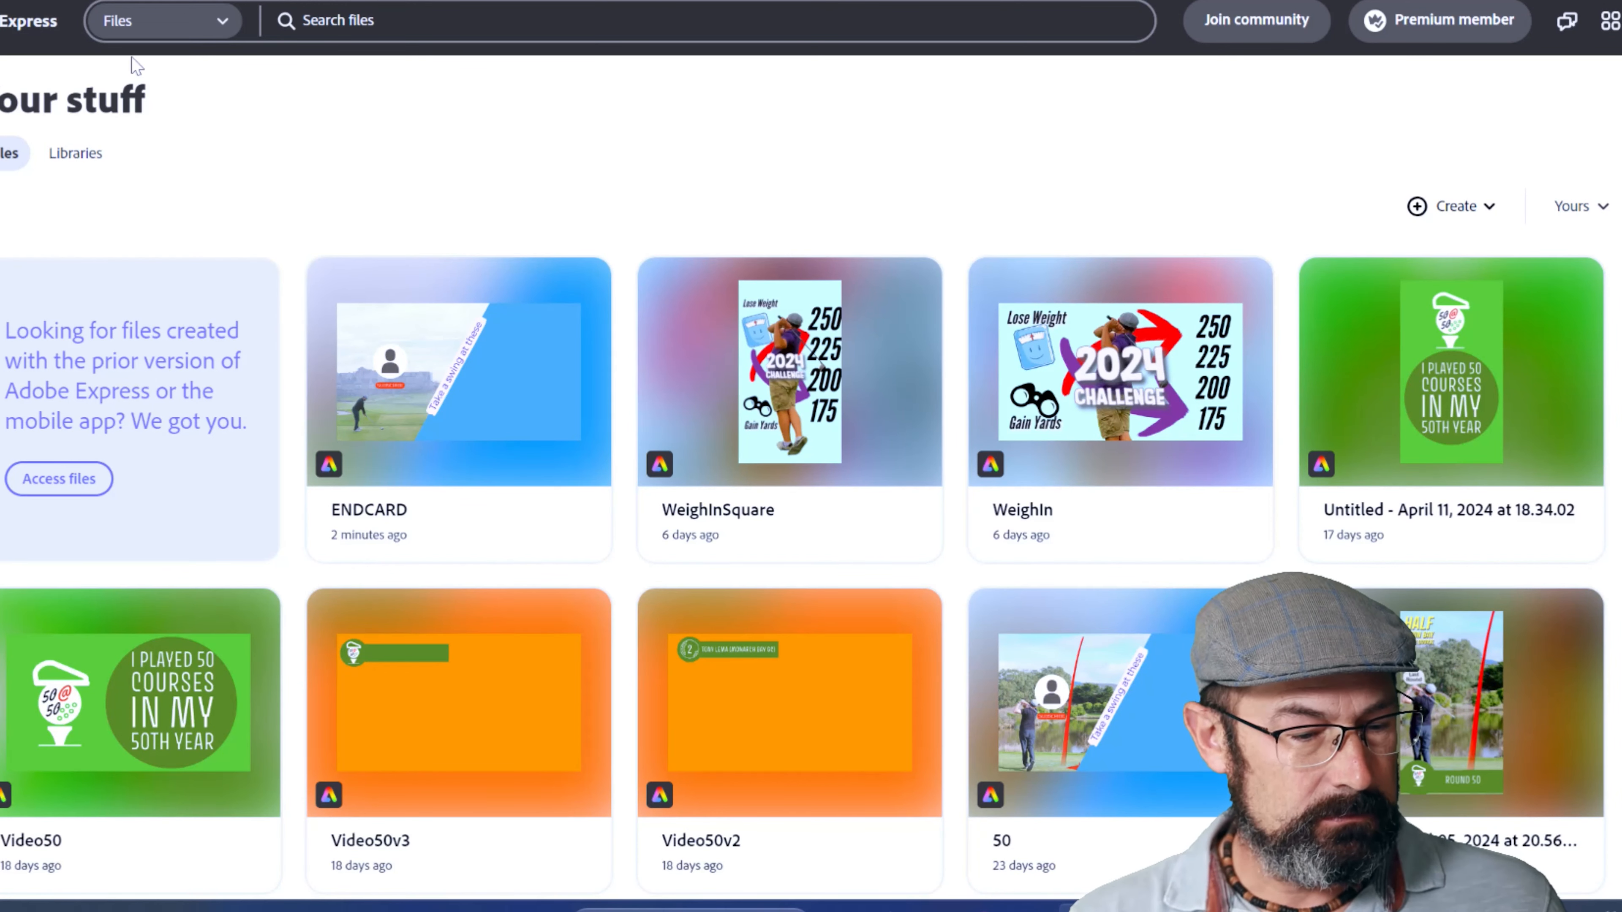
pyautogui.click(532, 397)
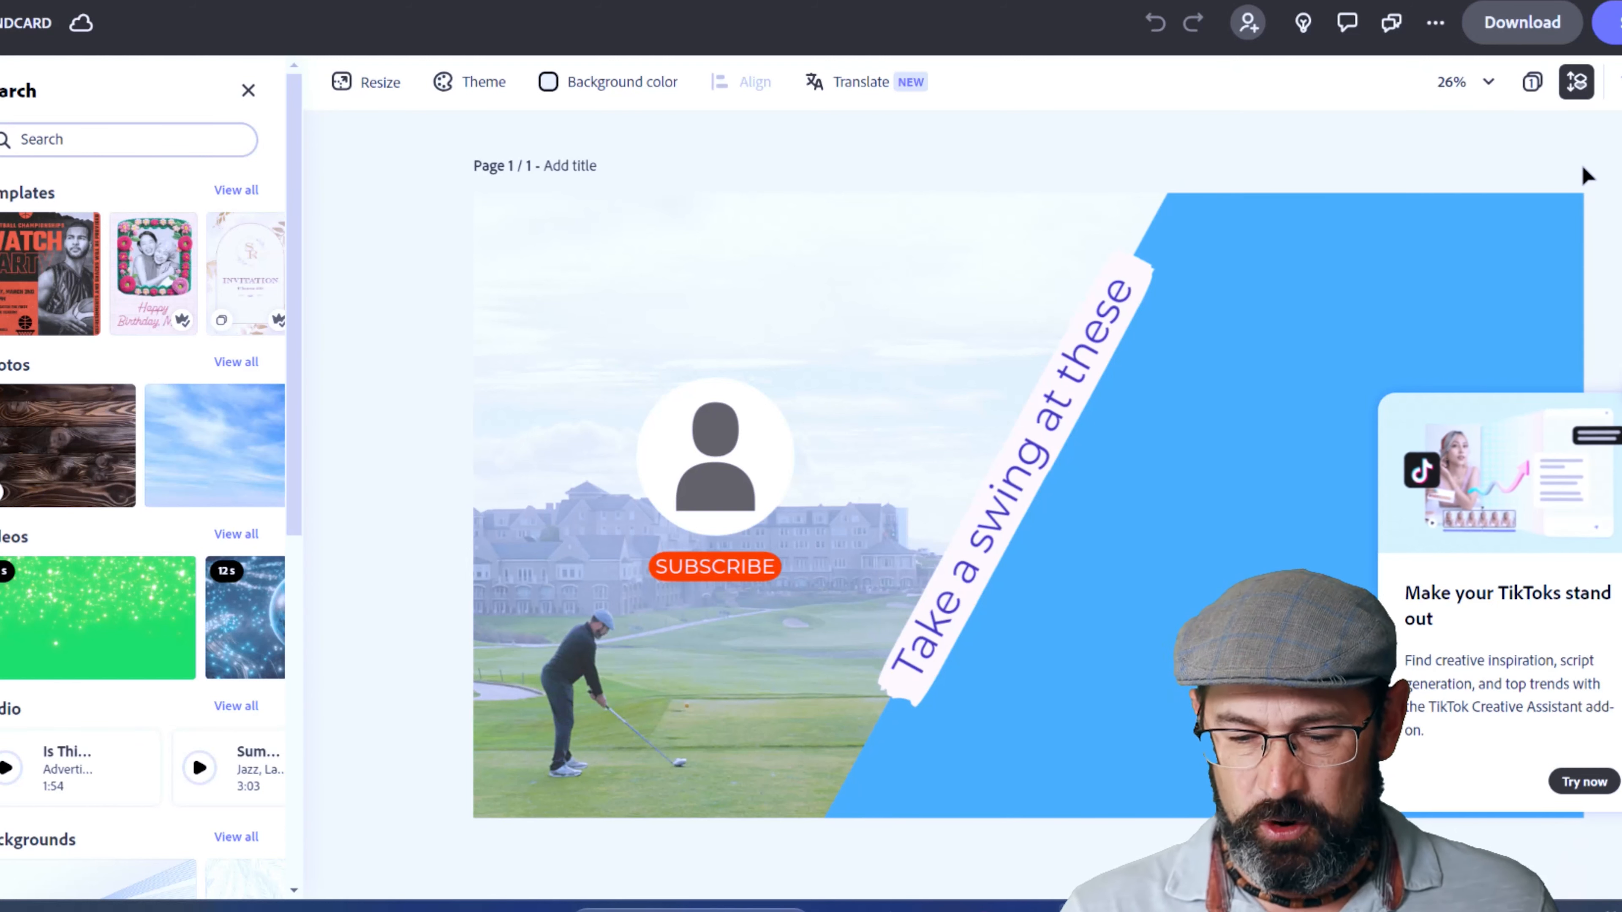
pyautogui.click(1199, 308)
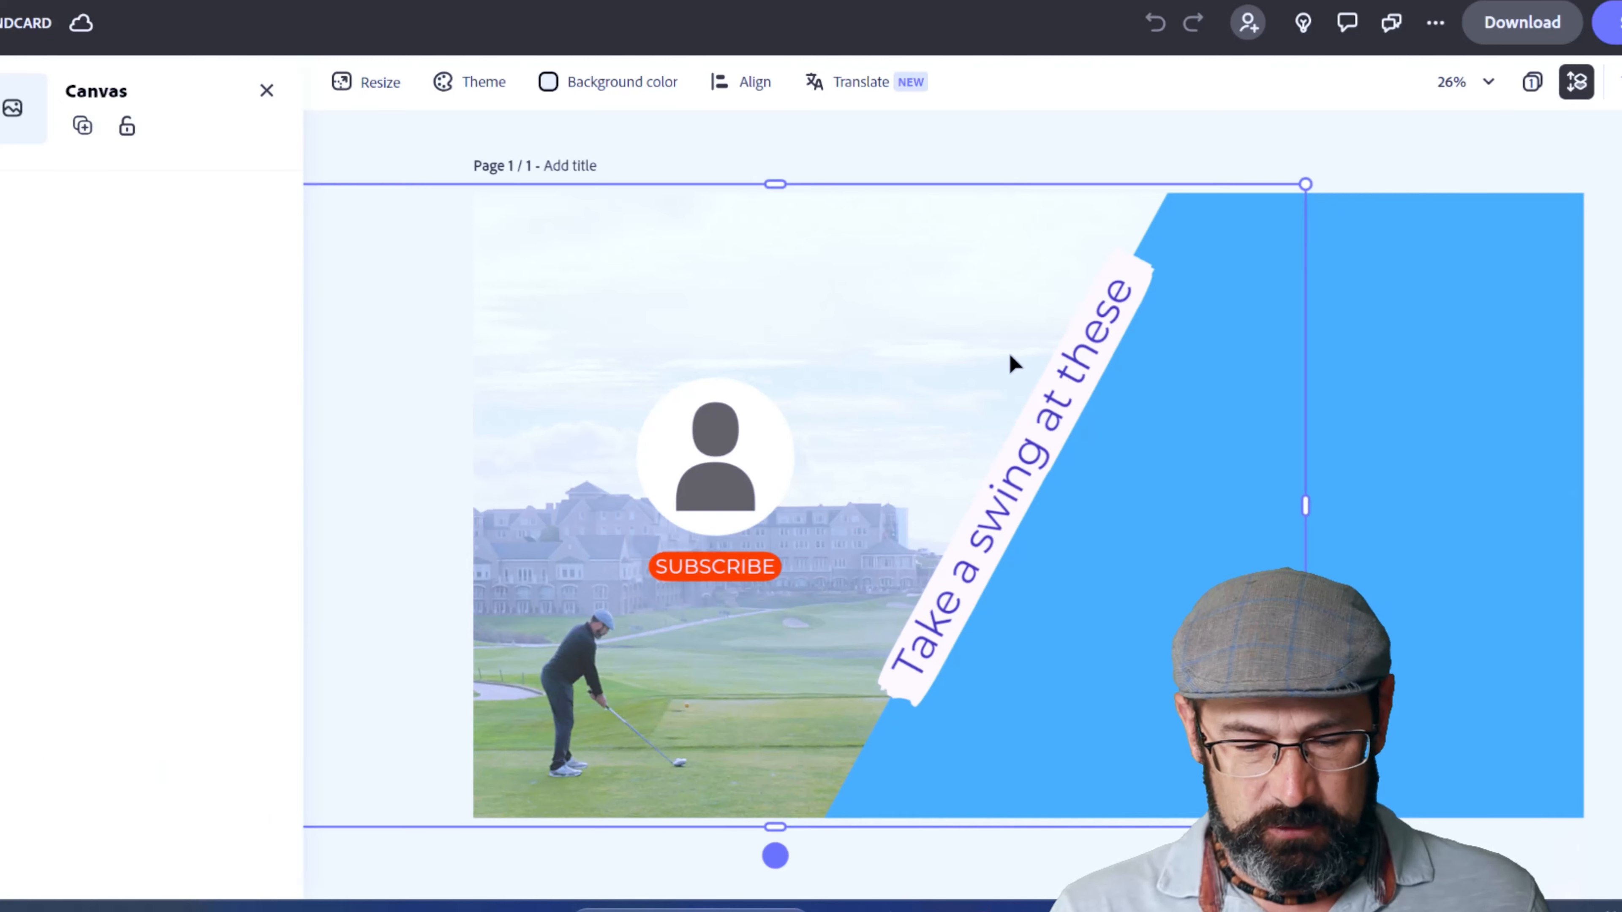
pyautogui.click(1468, 421)
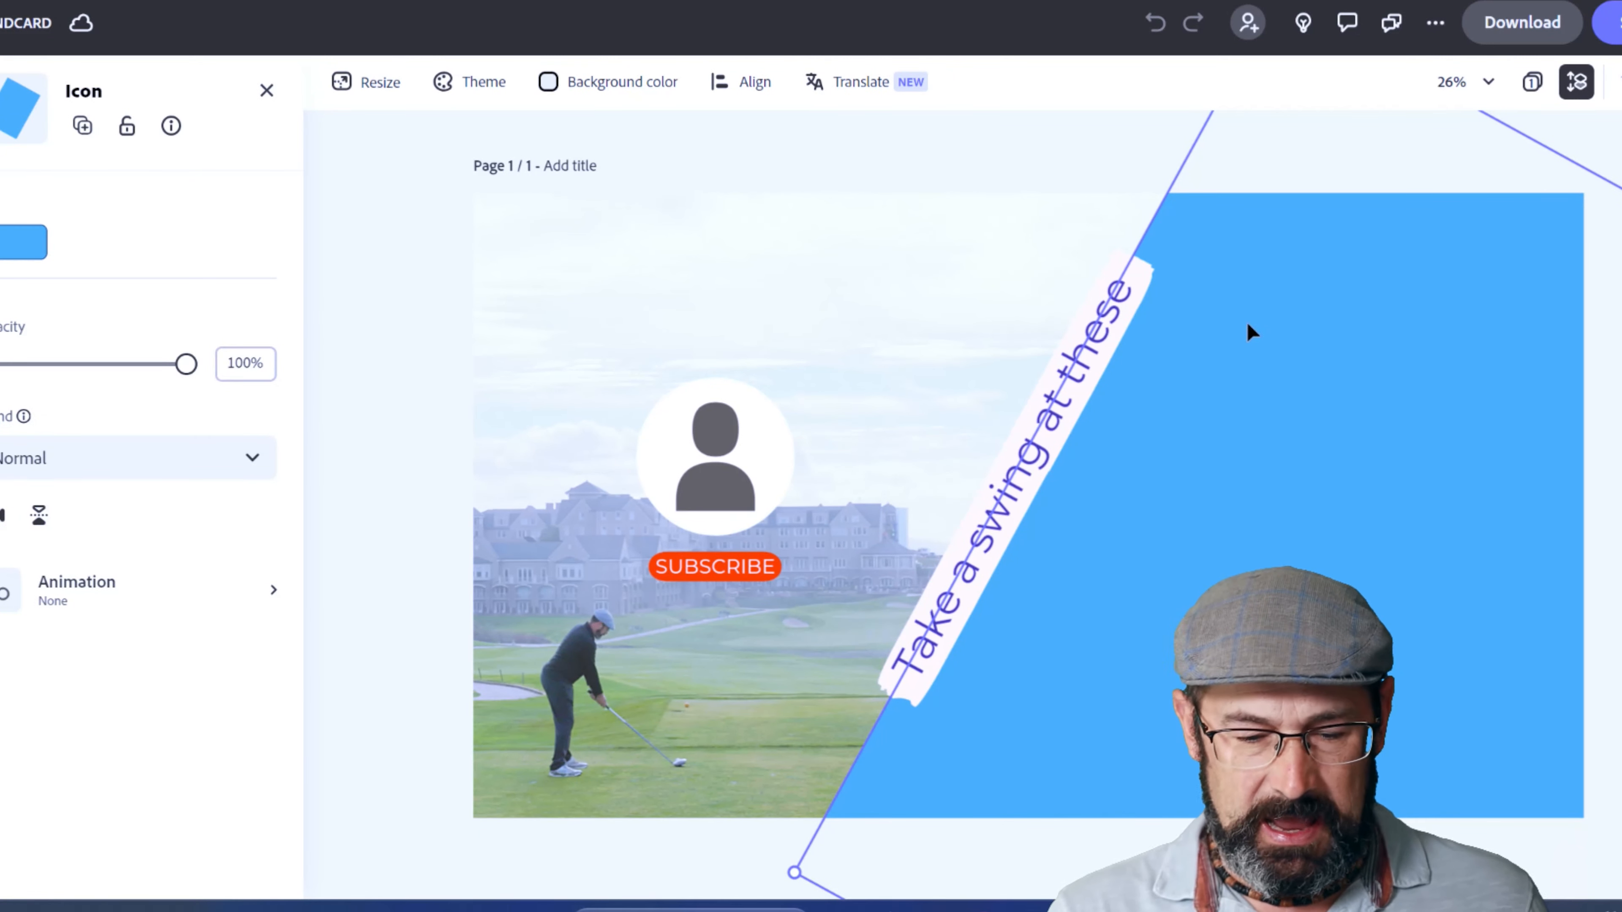
pyautogui.click(1103, 163)
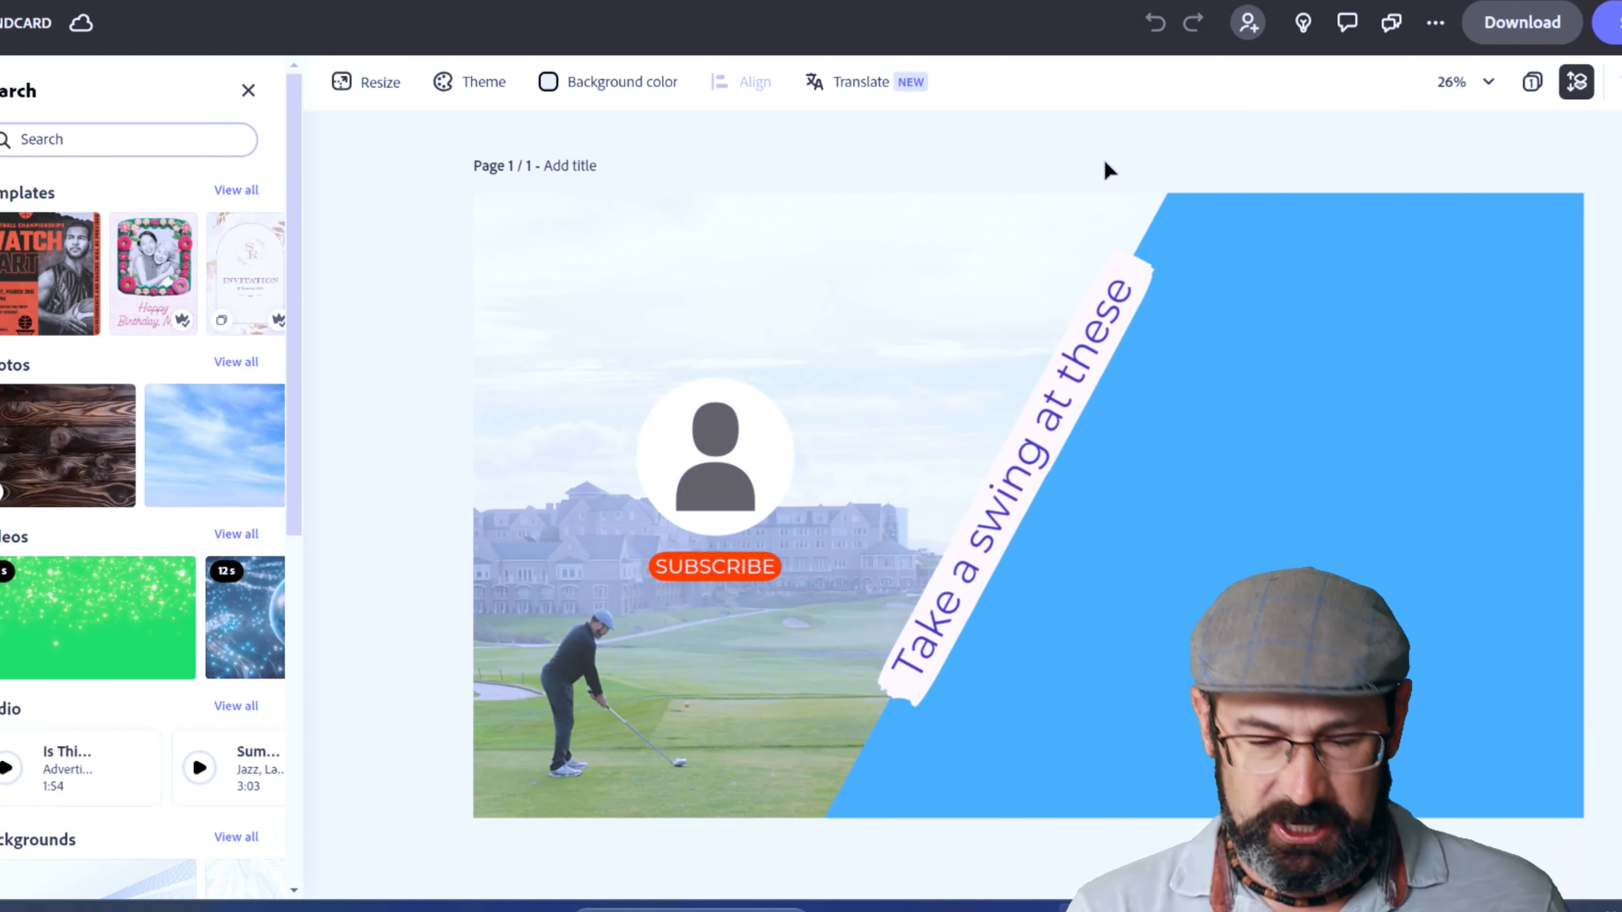
pyautogui.click(1518, 26)
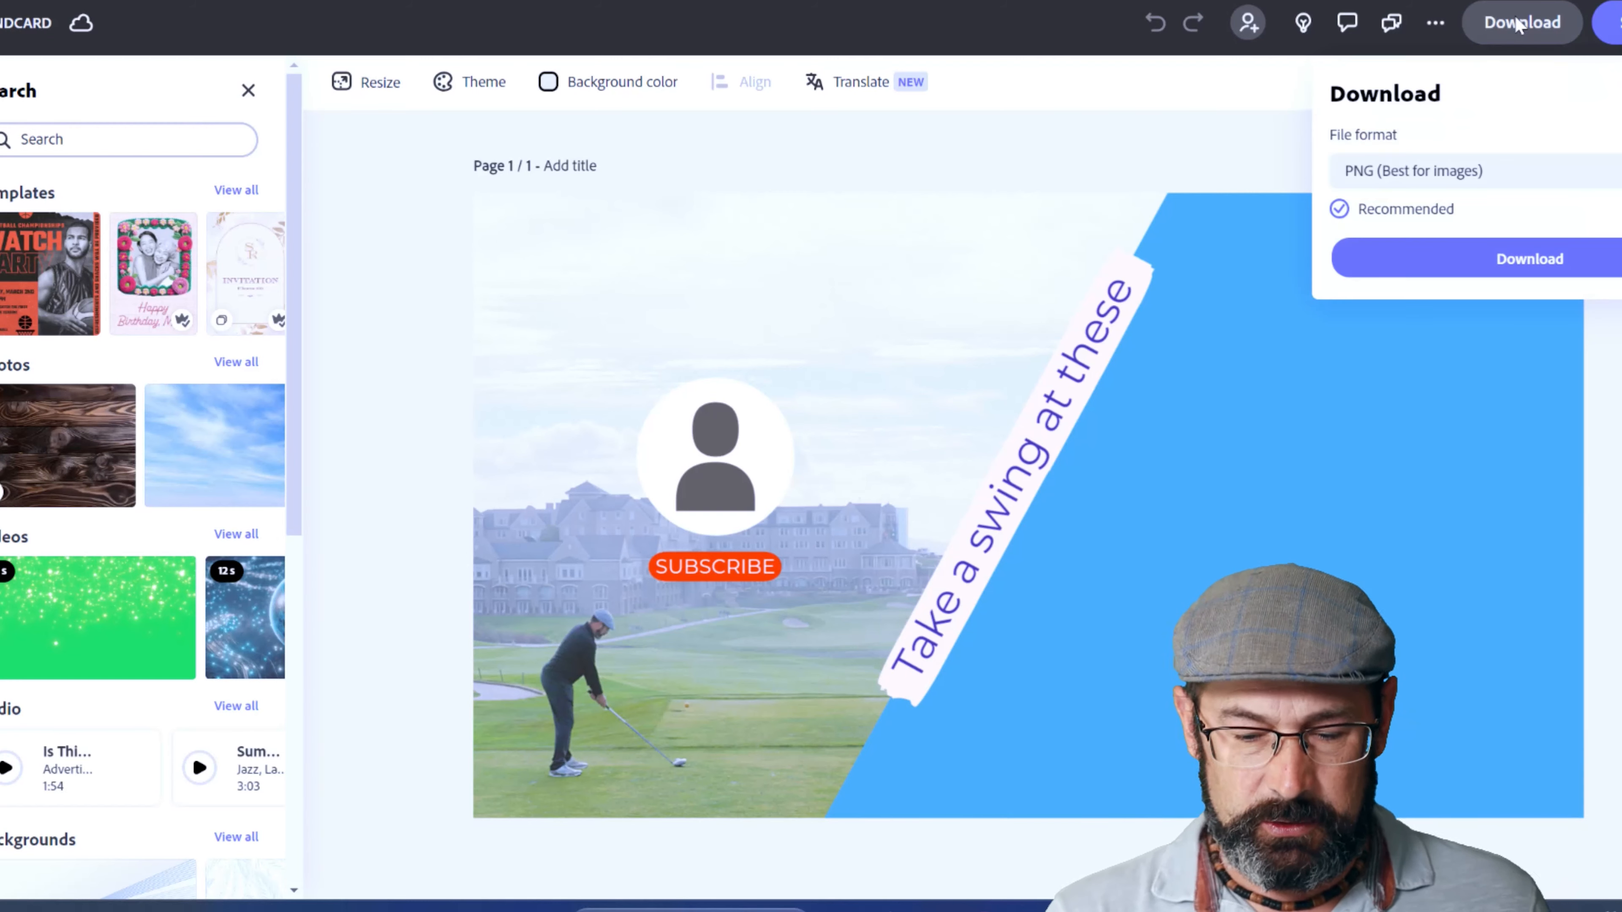
pyautogui.click(1529, 259)
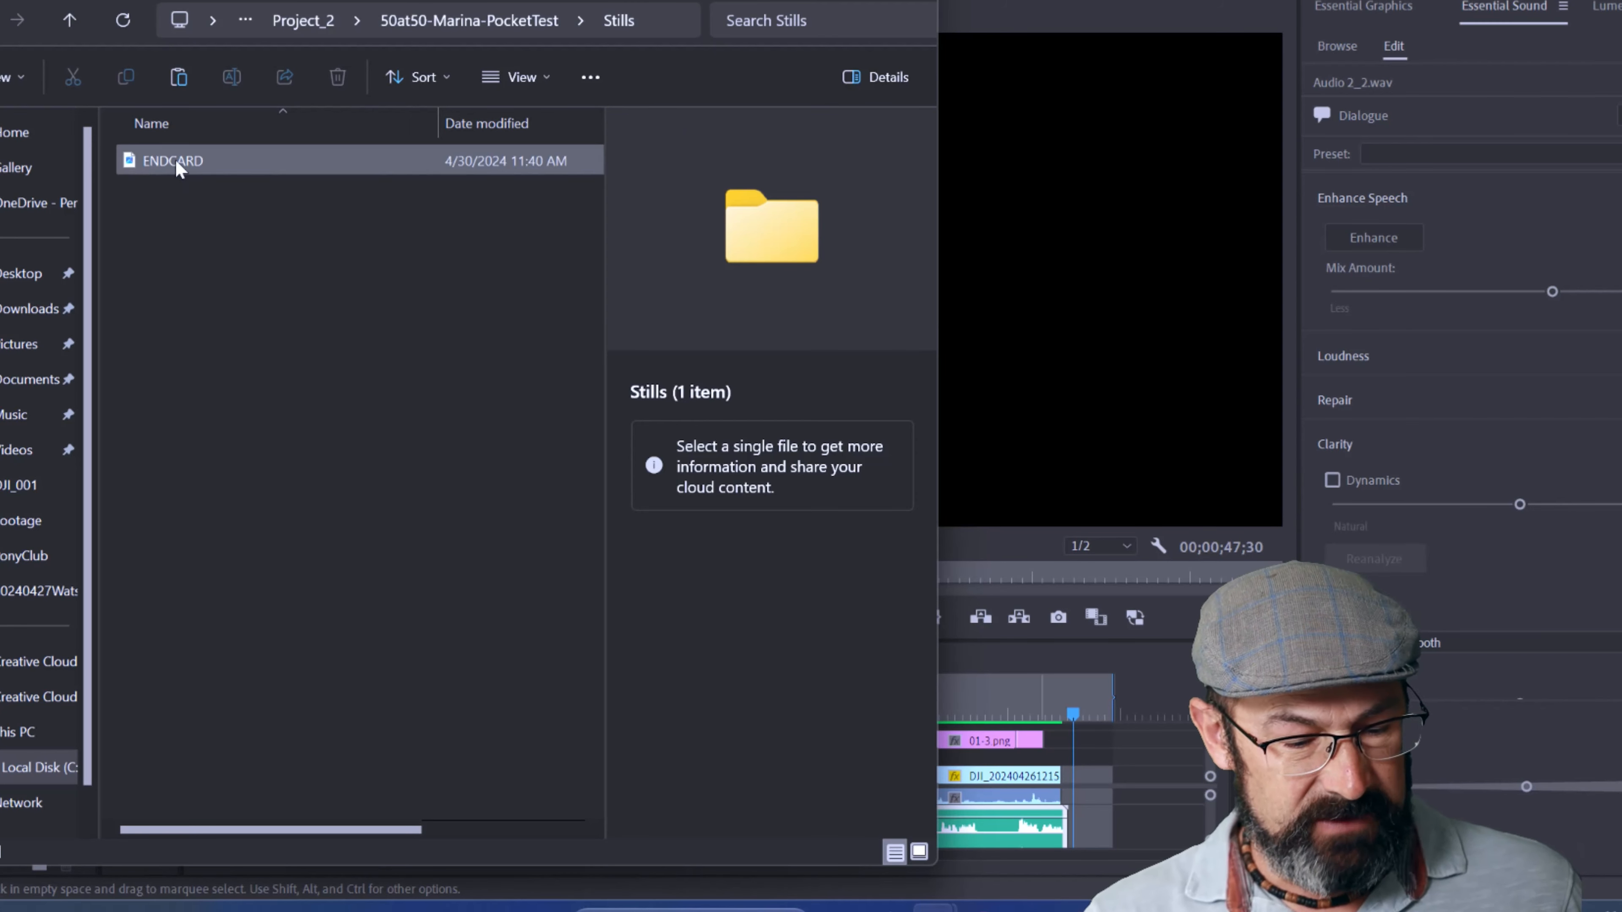
# - Place the ENDCARD image from the Stills folder on Premiere Pro track V1, directly after the last video clip
pyautogui.moveTo(175, 158); pyautogui.dragTo(1012, 788)
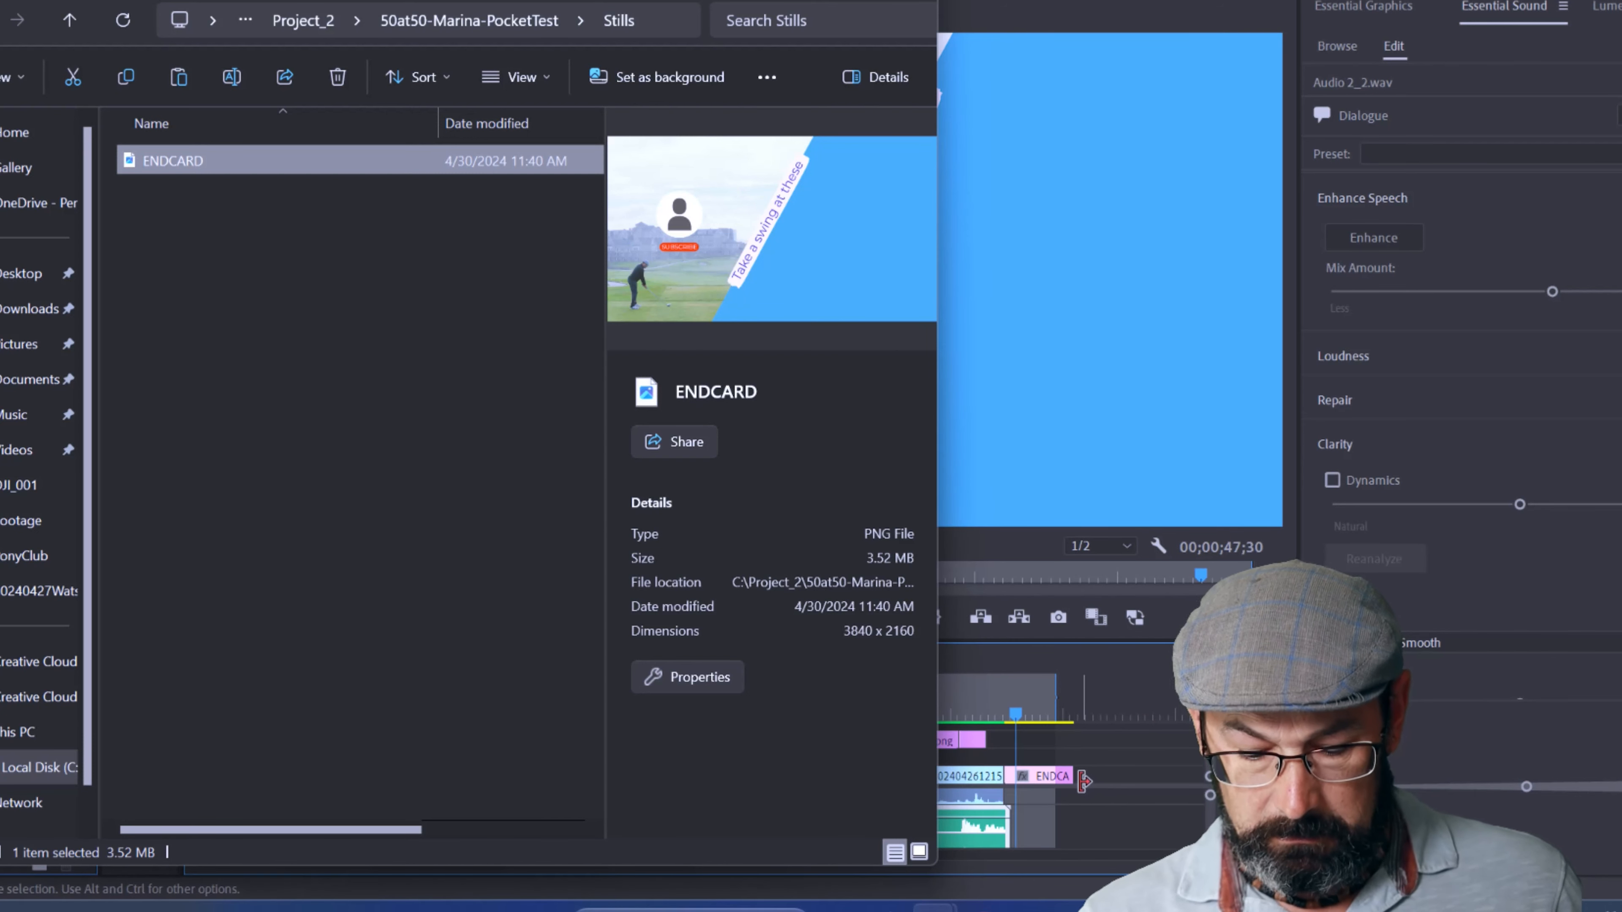
pyautogui.click(1055, 700)
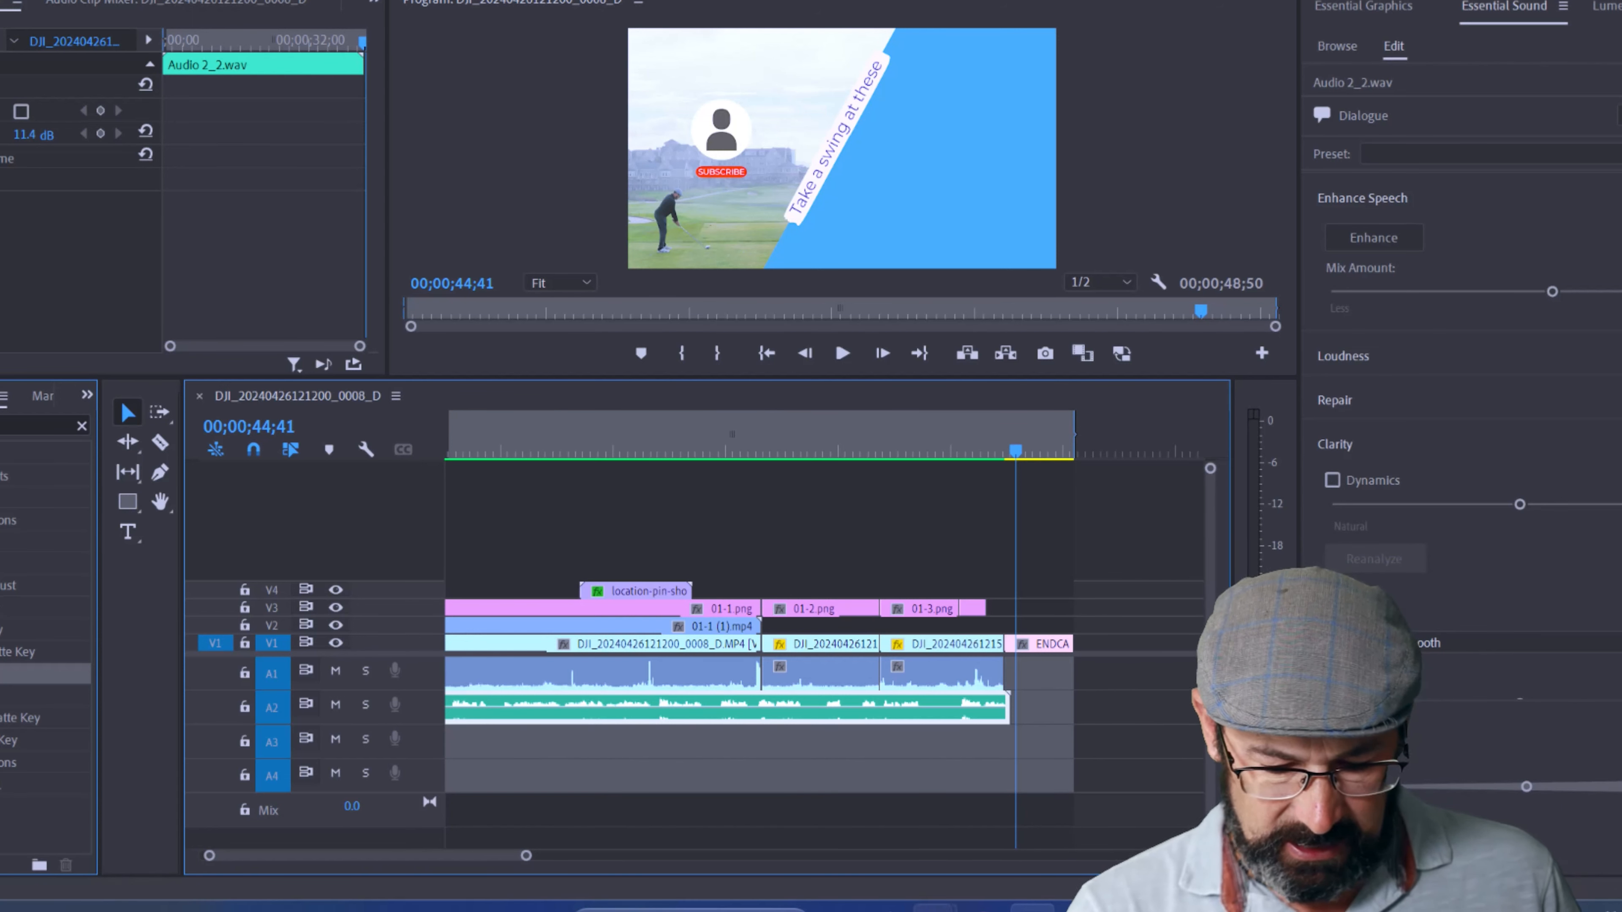
# - Add the poolside-in-paradise guitar music from the 50at50Media Sounds folder to track A3, aligned with the start of the sequence
pyautogui.moveTo(933, 907)
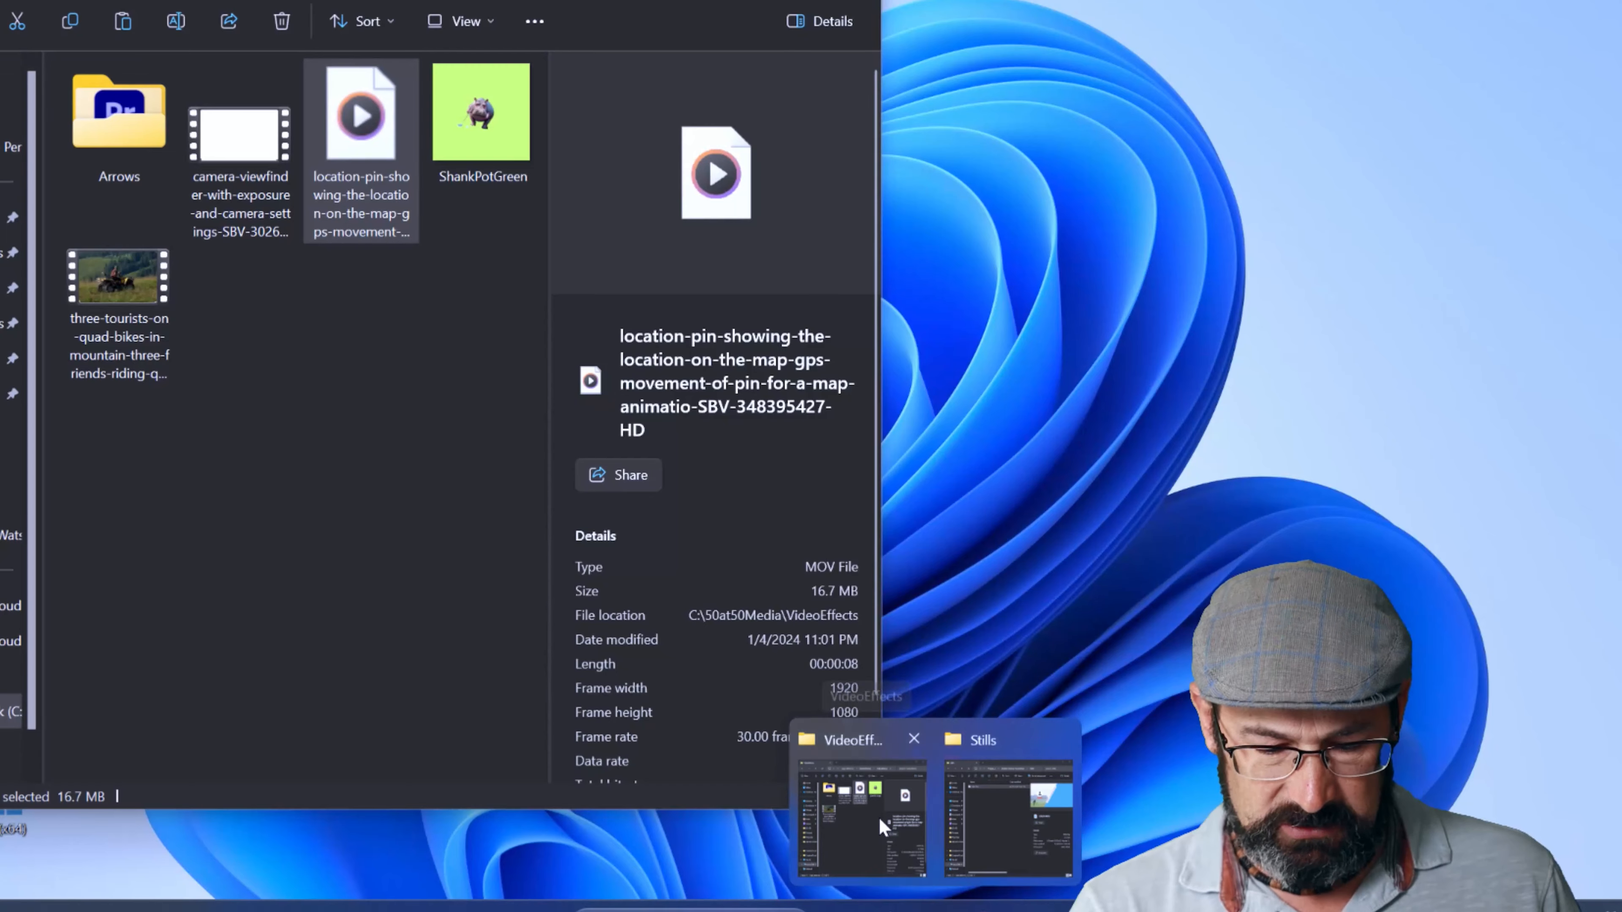
pyautogui.click(879, 815)
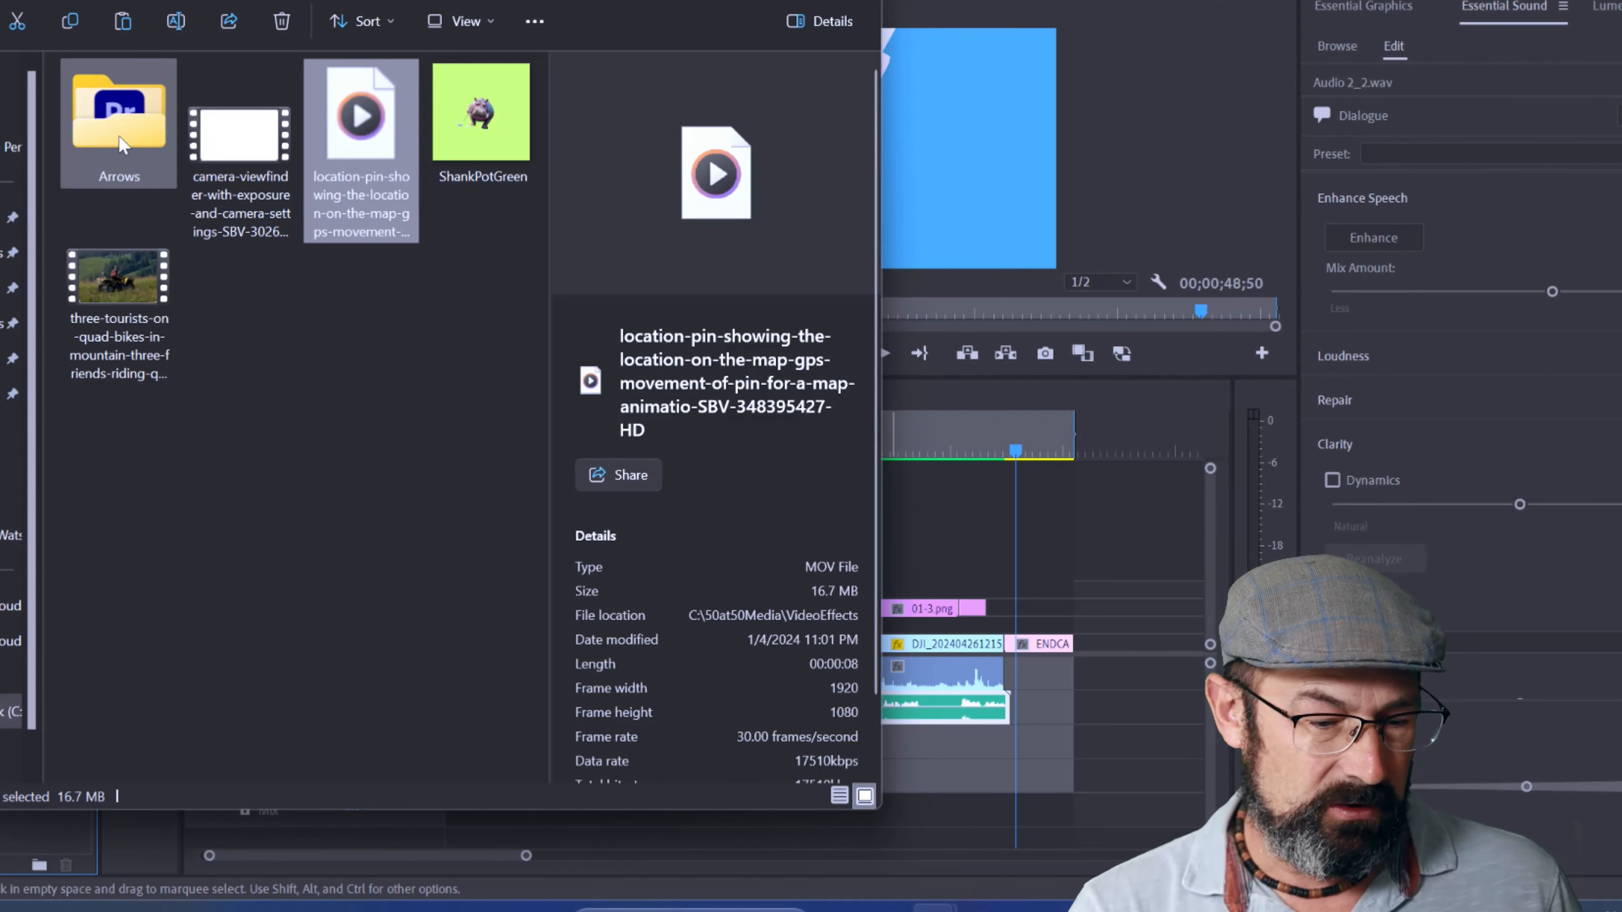
pyautogui.click(473, 1)
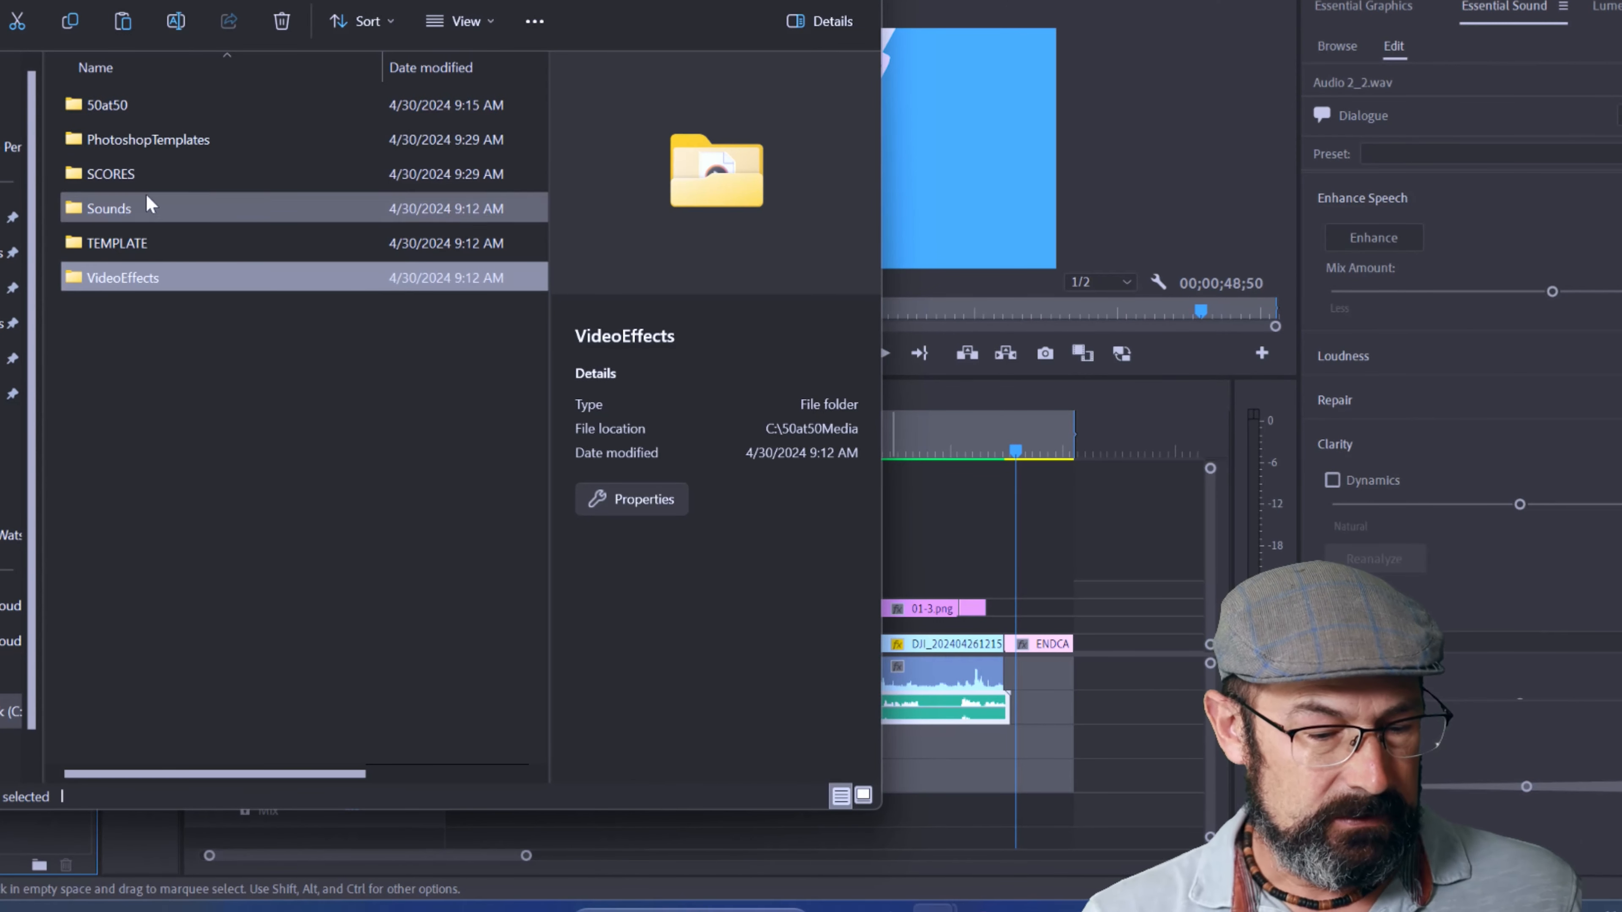
pyautogui.doubleClick(135, 209)
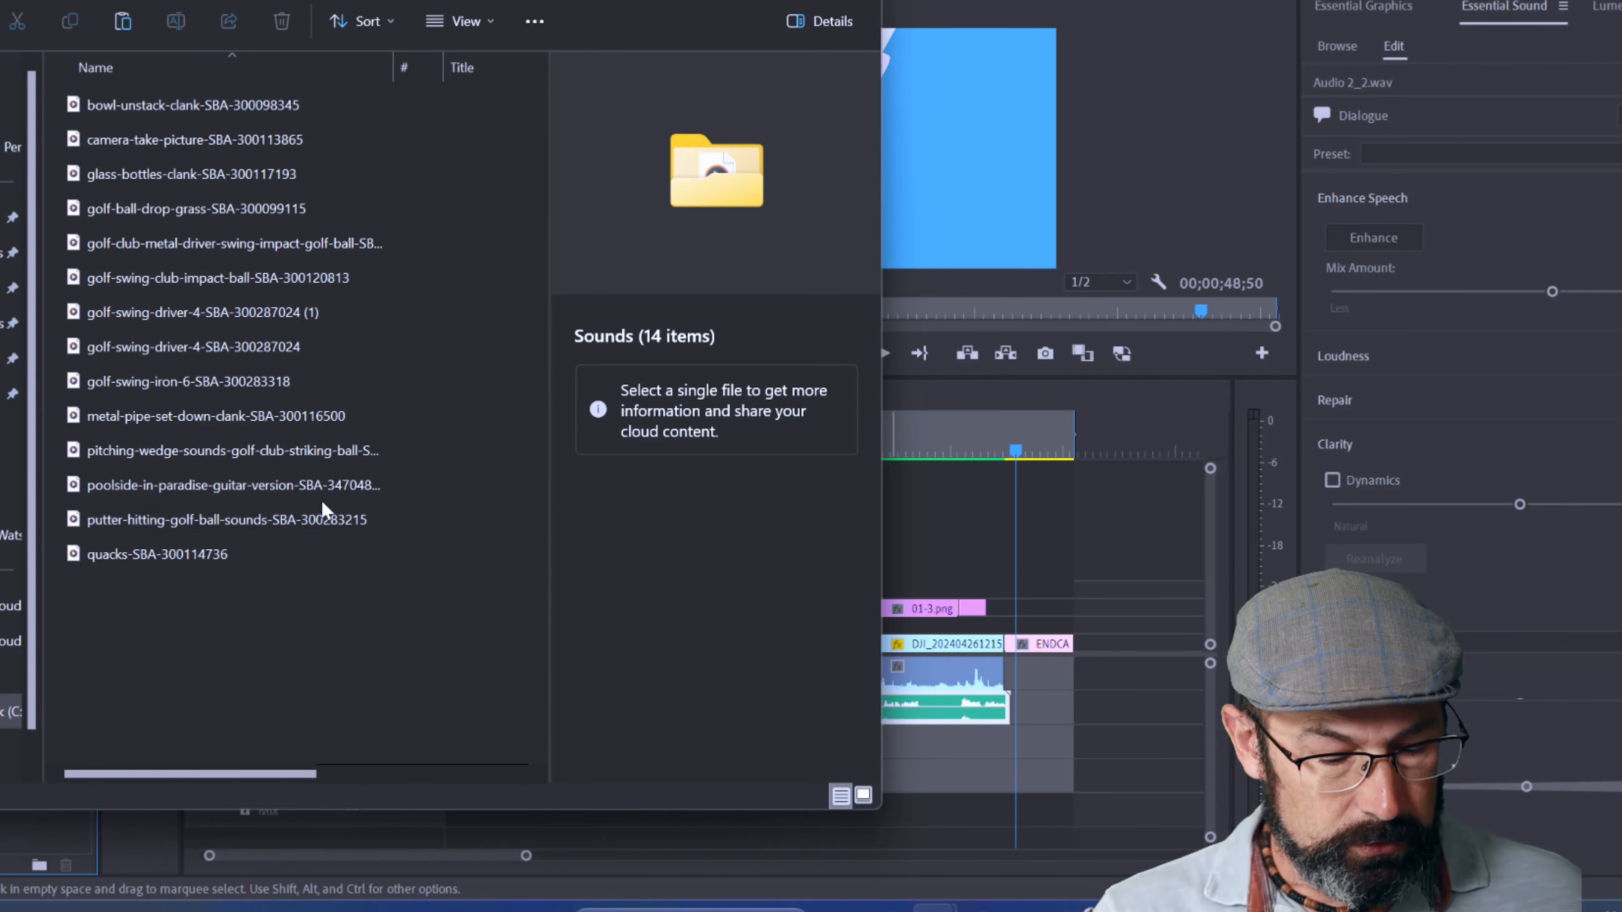
pyautogui.click(291, 494)
pyautogui.moveTo(291, 493); pyautogui.dragTo(918, 740)
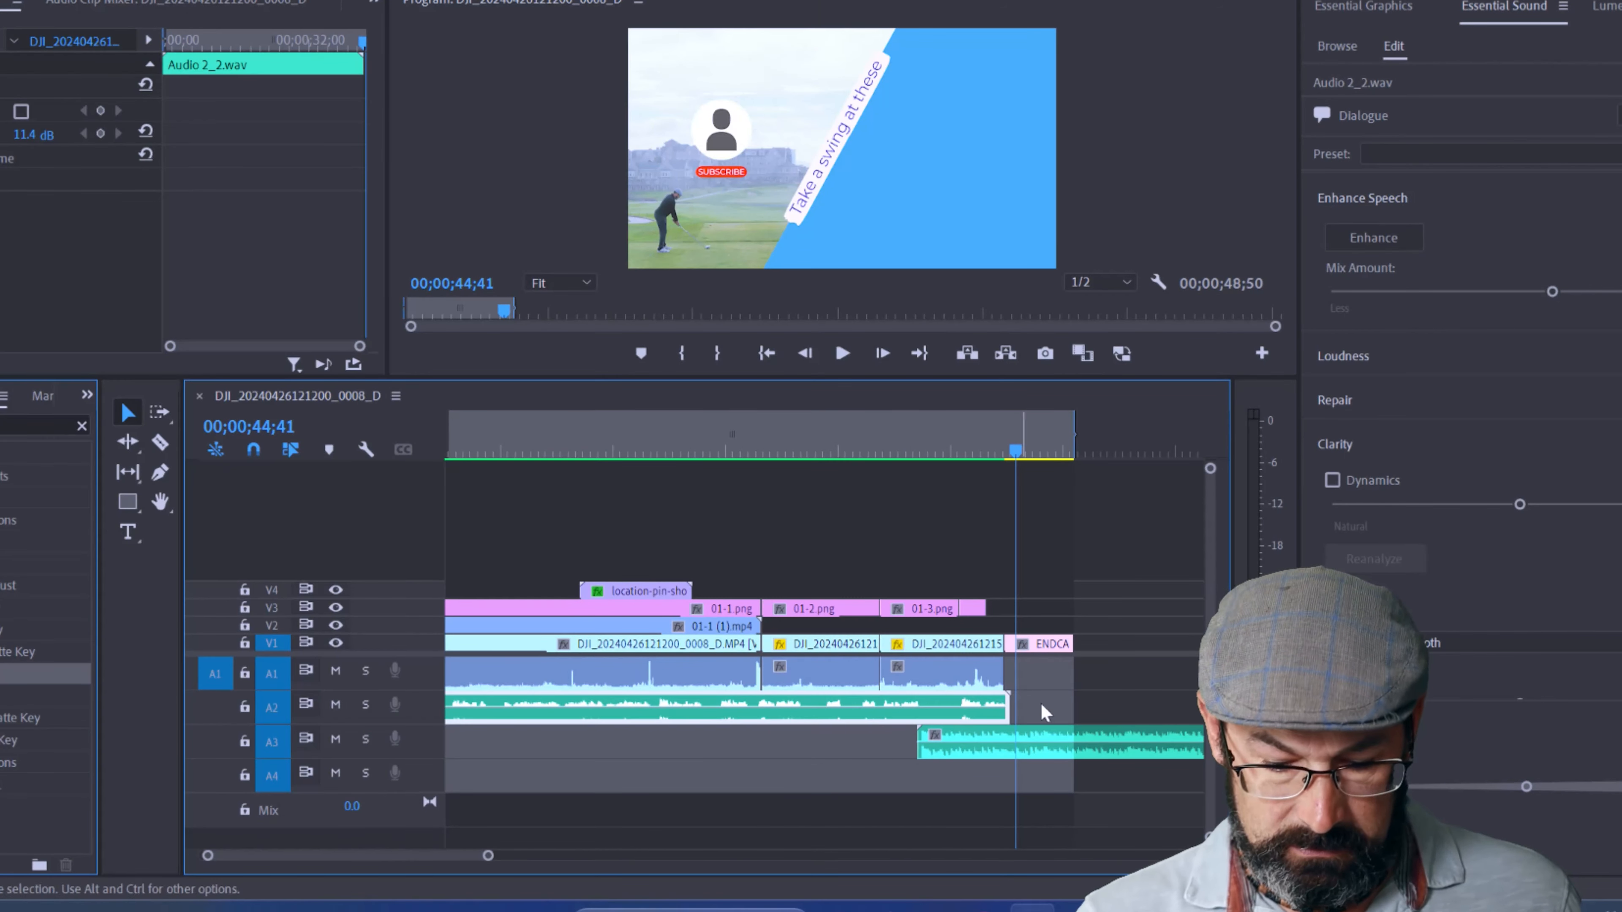
pyautogui.moveTo(1135, 754); pyautogui.dragTo(641, 766)
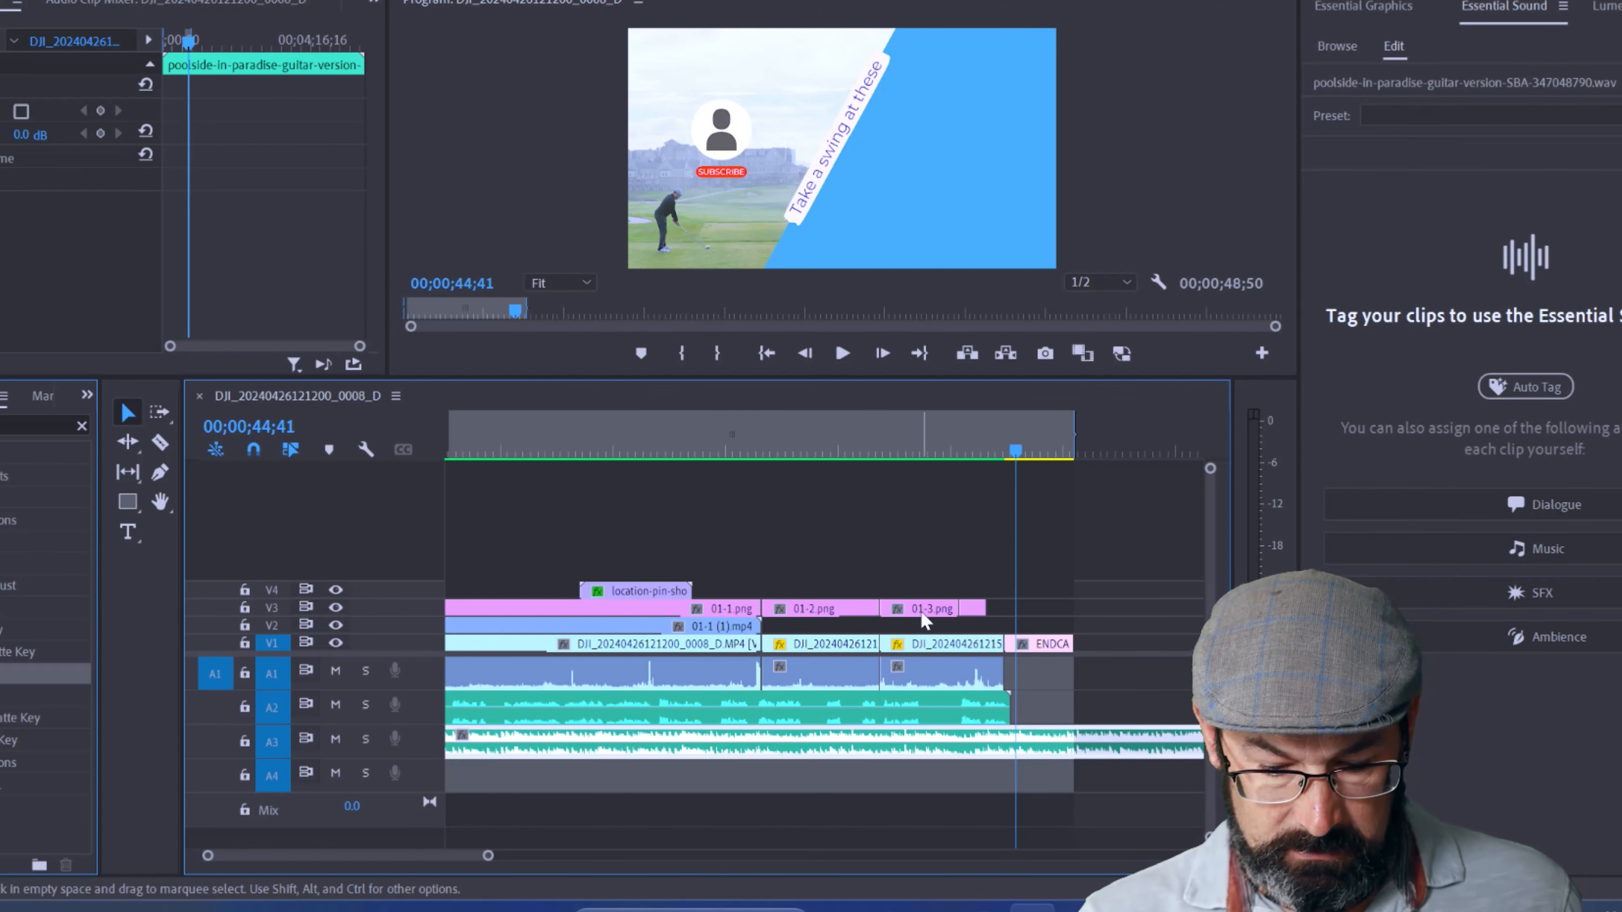
# - Play the opening of the sequence from 00;00;00;00 to hear the music under the voice-over
pyautogui.moveTo(494, 444); pyautogui.dragTo(401, 442)
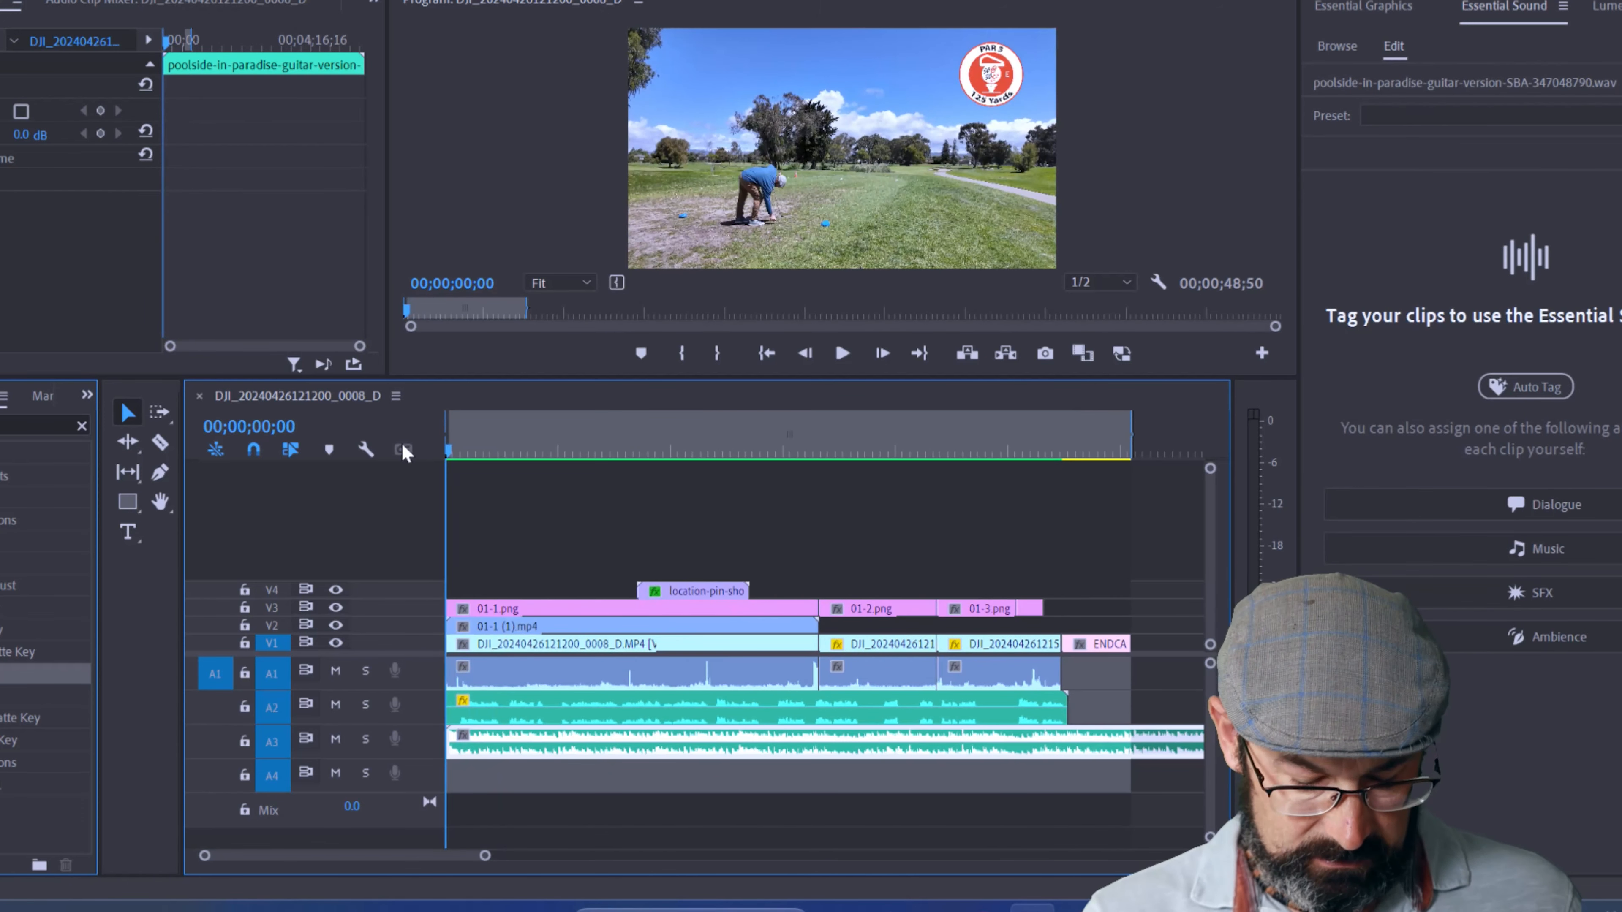
pyautogui.press('space')
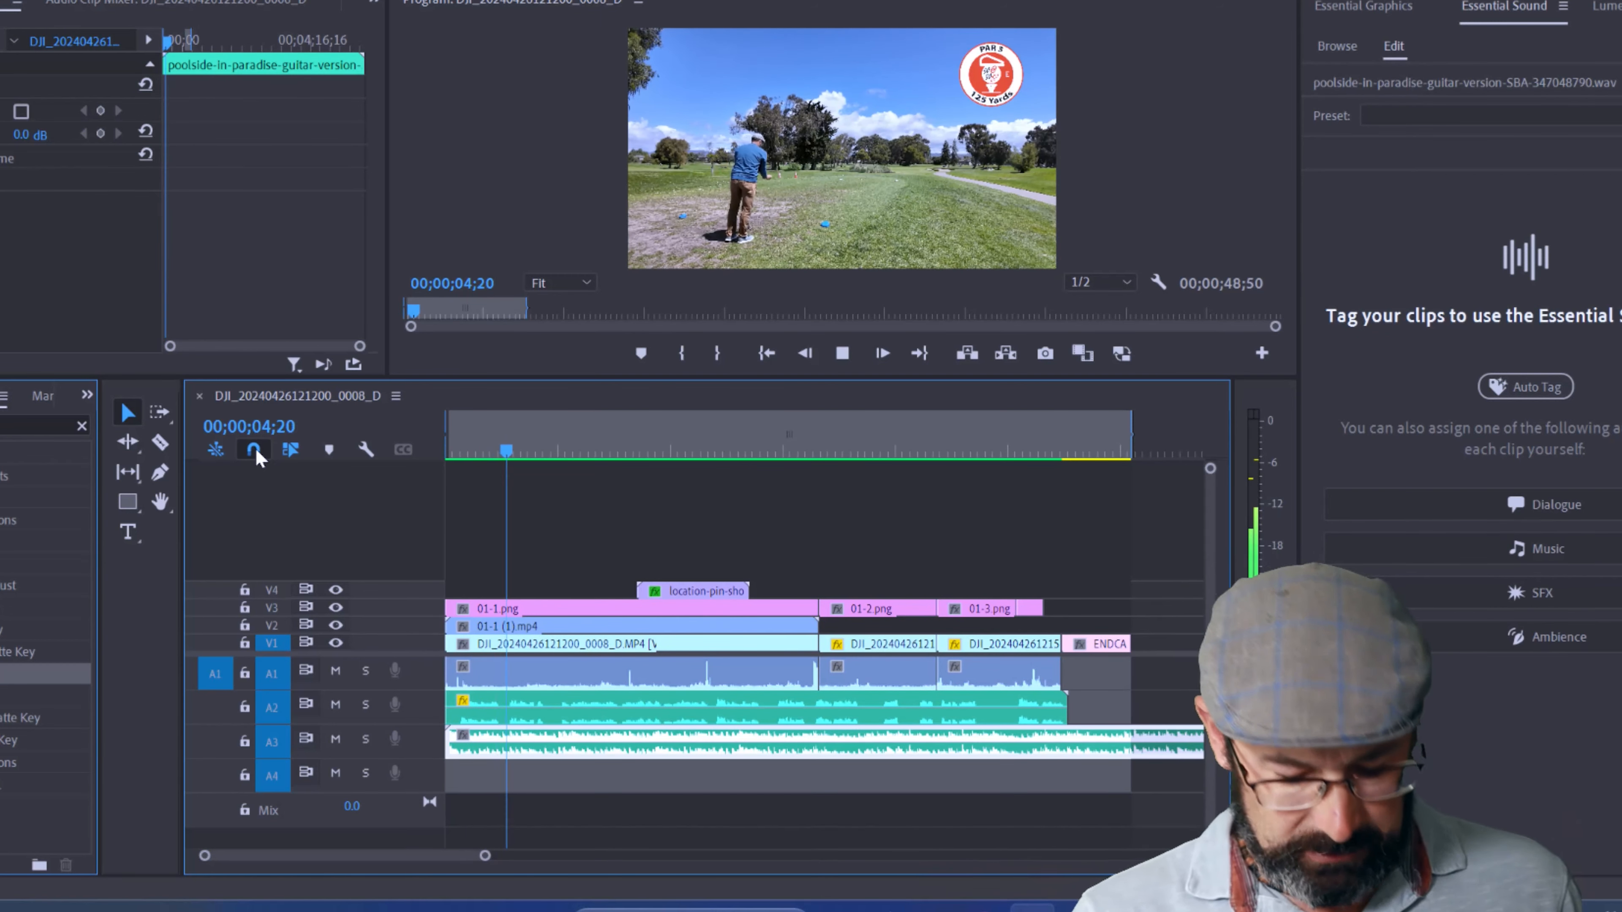
pyautogui.press('space')
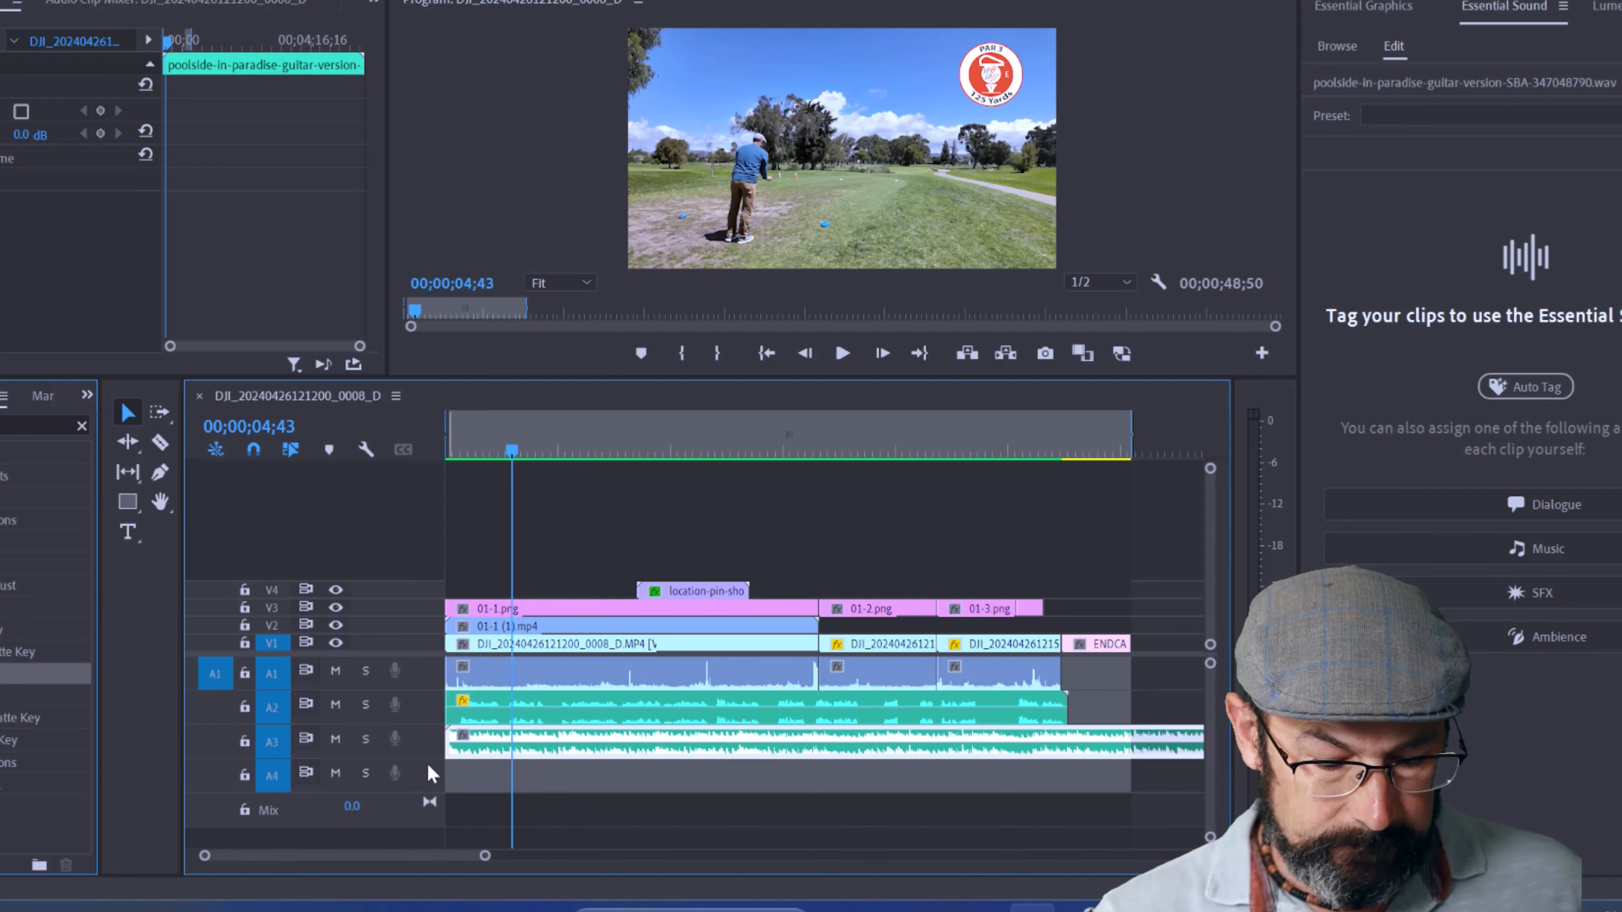
# - Increase the height of track A3, lower the music clip's level to -20.2 dB and listen from the sequence start
pyautogui.moveTo(425, 759); pyautogui.dragTo(504, 837)
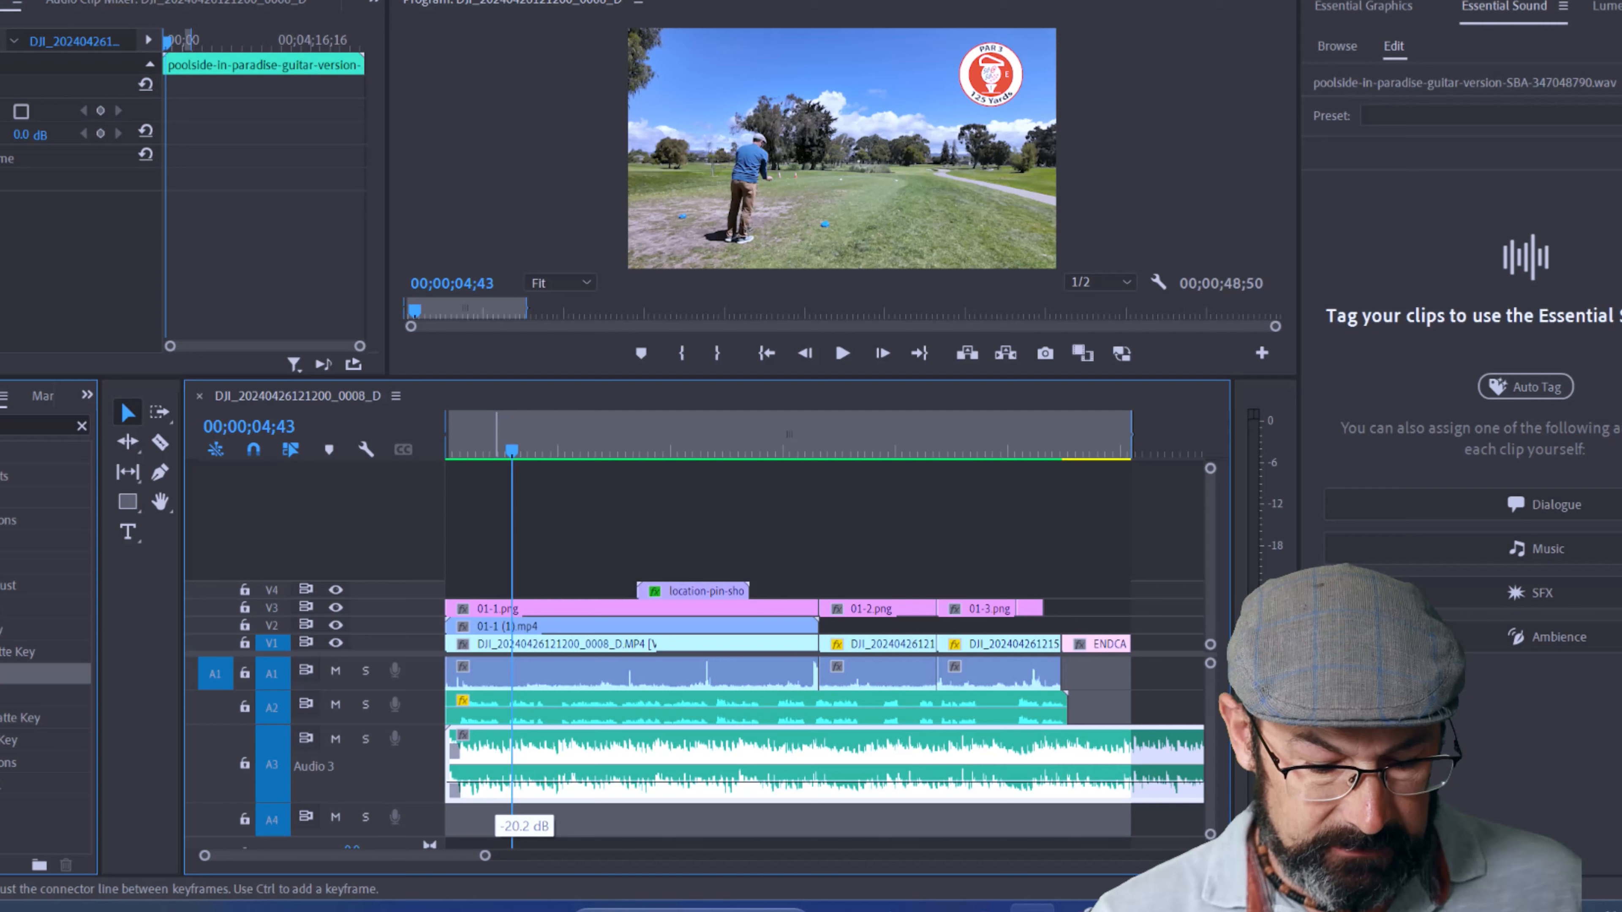
pyautogui.moveTo(457, 455); pyautogui.dragTo(406, 452)
pyautogui.press('space')
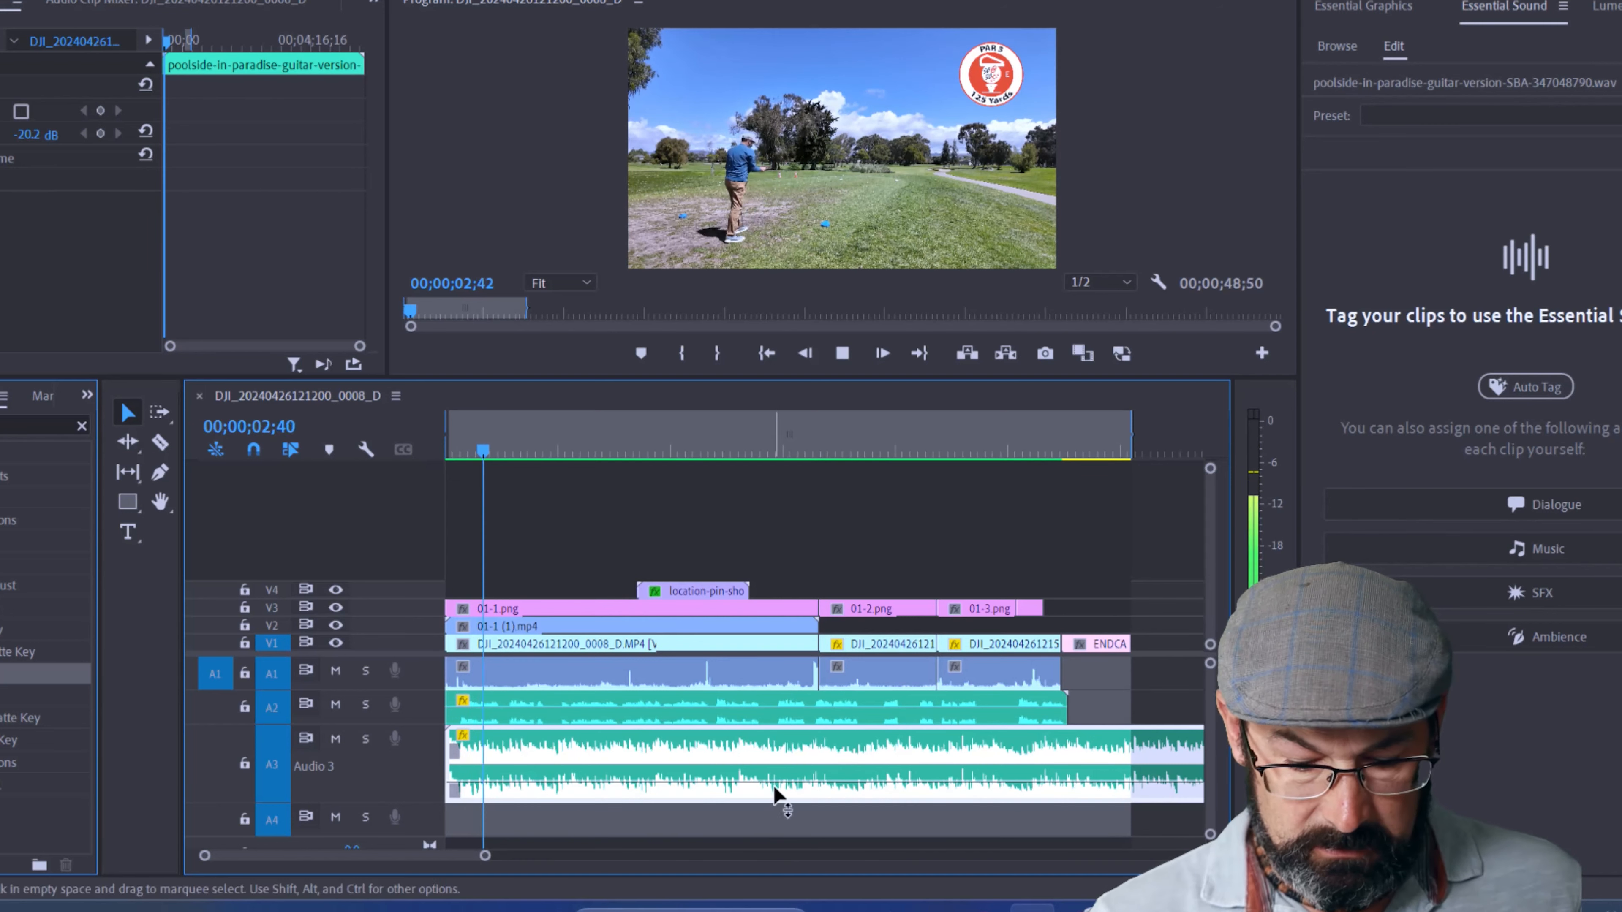
# - Raise the music clip's level to -12.5 dB during playback and stop after listening to the opening
pyautogui.moveTo(787, 783); pyautogui.dragTo(784, 779)
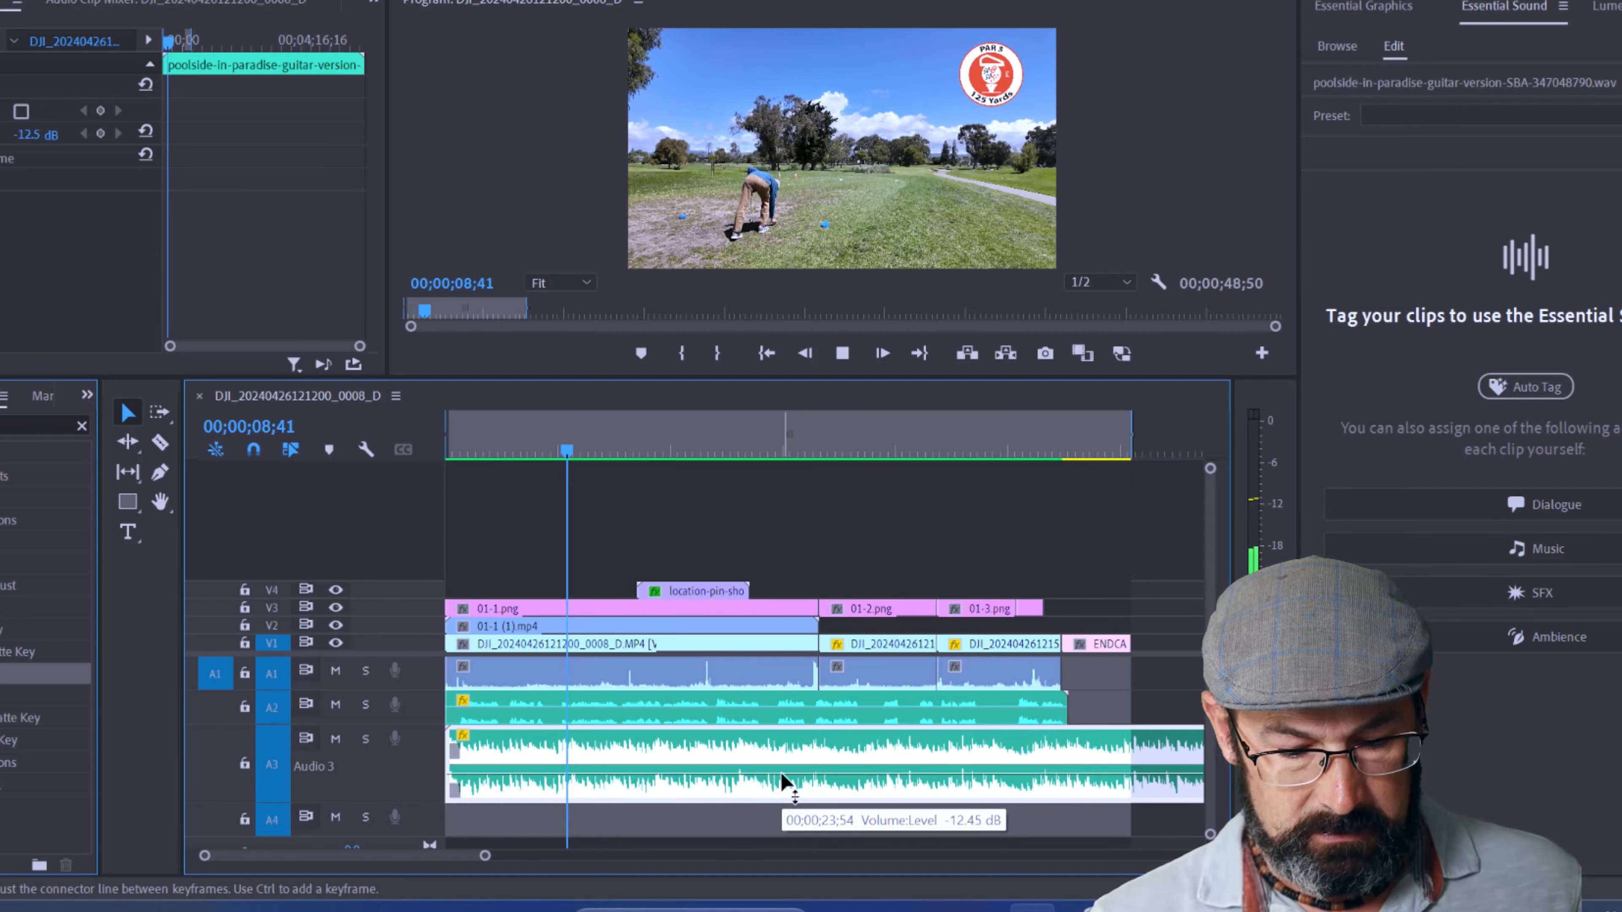
pyautogui.press('space')
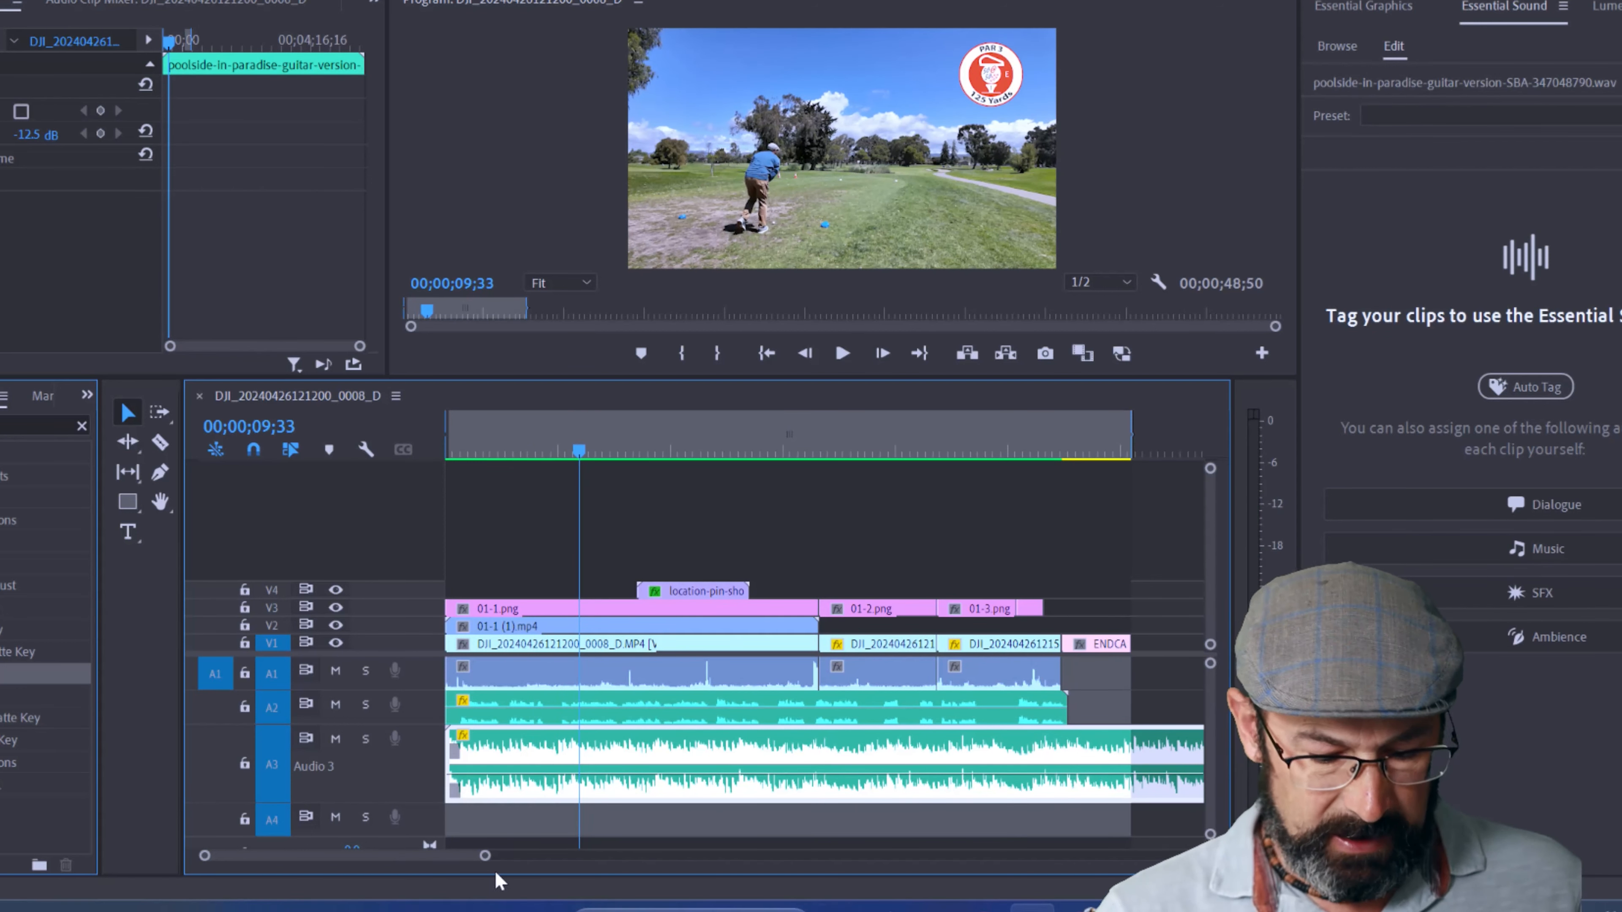
# - Trim the end of the music clip on track A3 to match the end of the ENDCARD image
pyautogui.moveTo(490, 859); pyautogui.dragTo(999, 859)
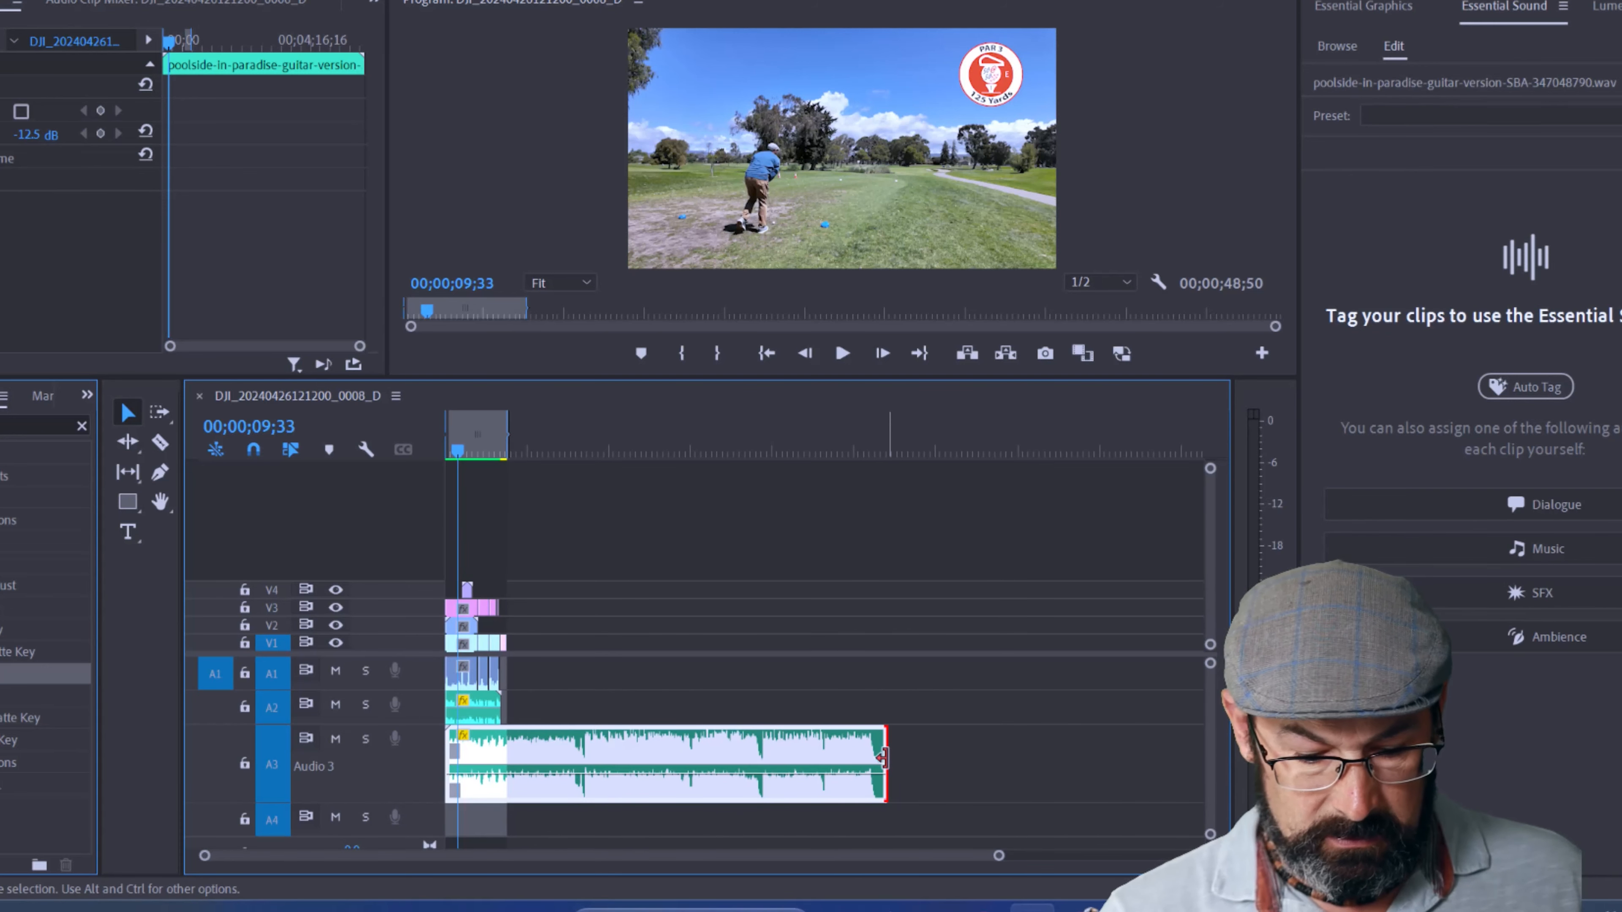
pyautogui.moveTo(882, 758); pyautogui.dragTo(506, 758)
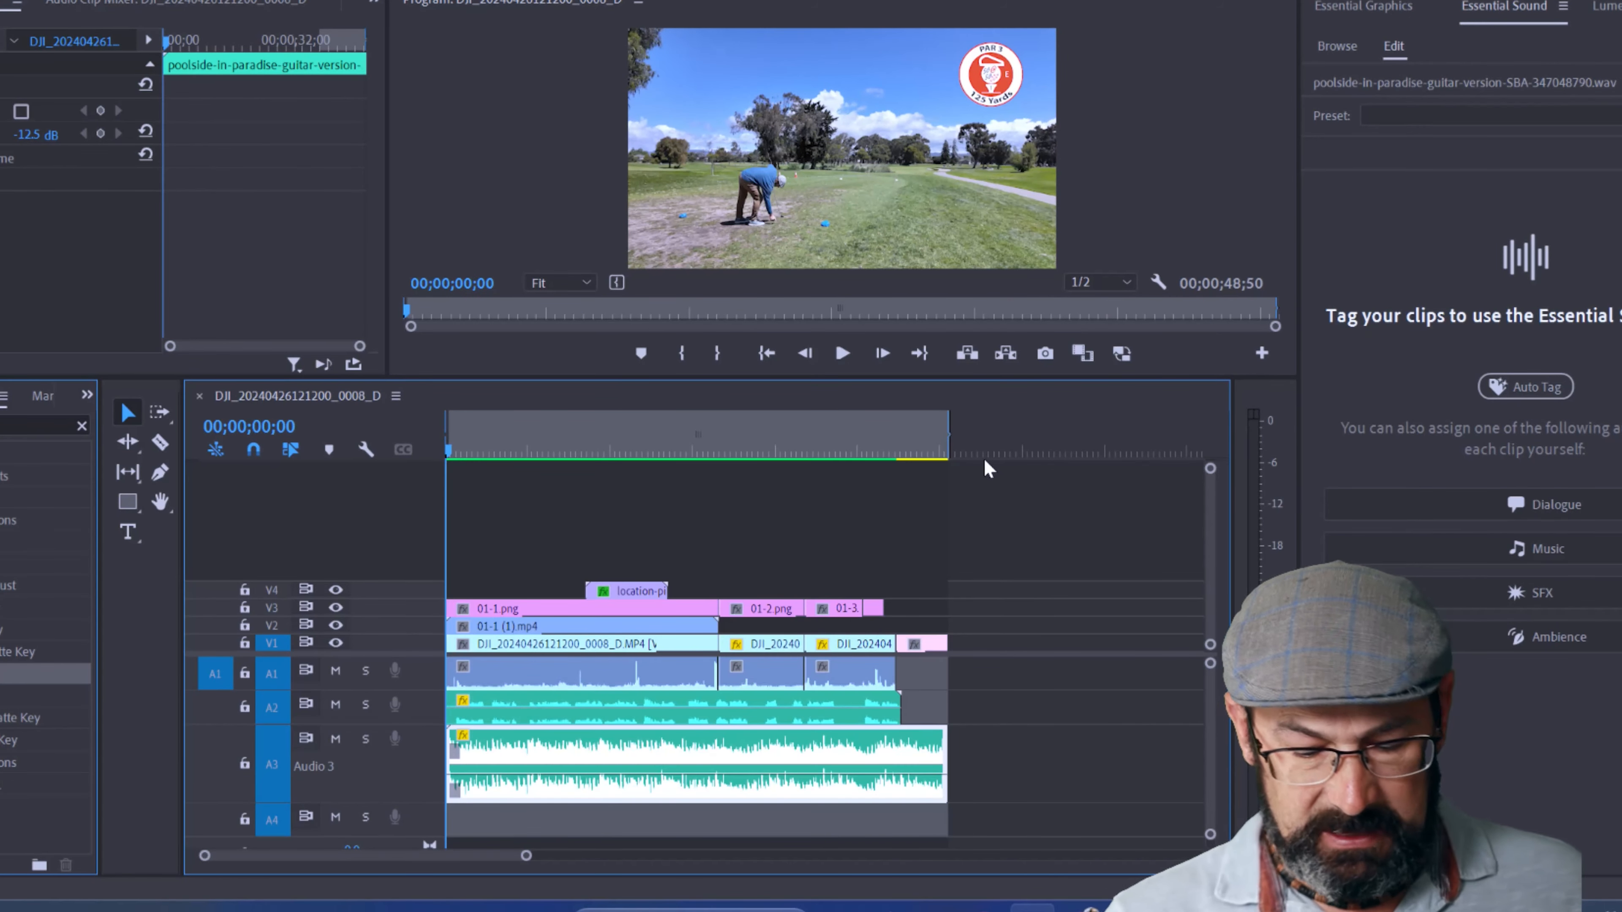
# - Increase the height of track A3 and add a volume keyframe to the music clip at 00;00;44;57
pyautogui.click(913, 436)
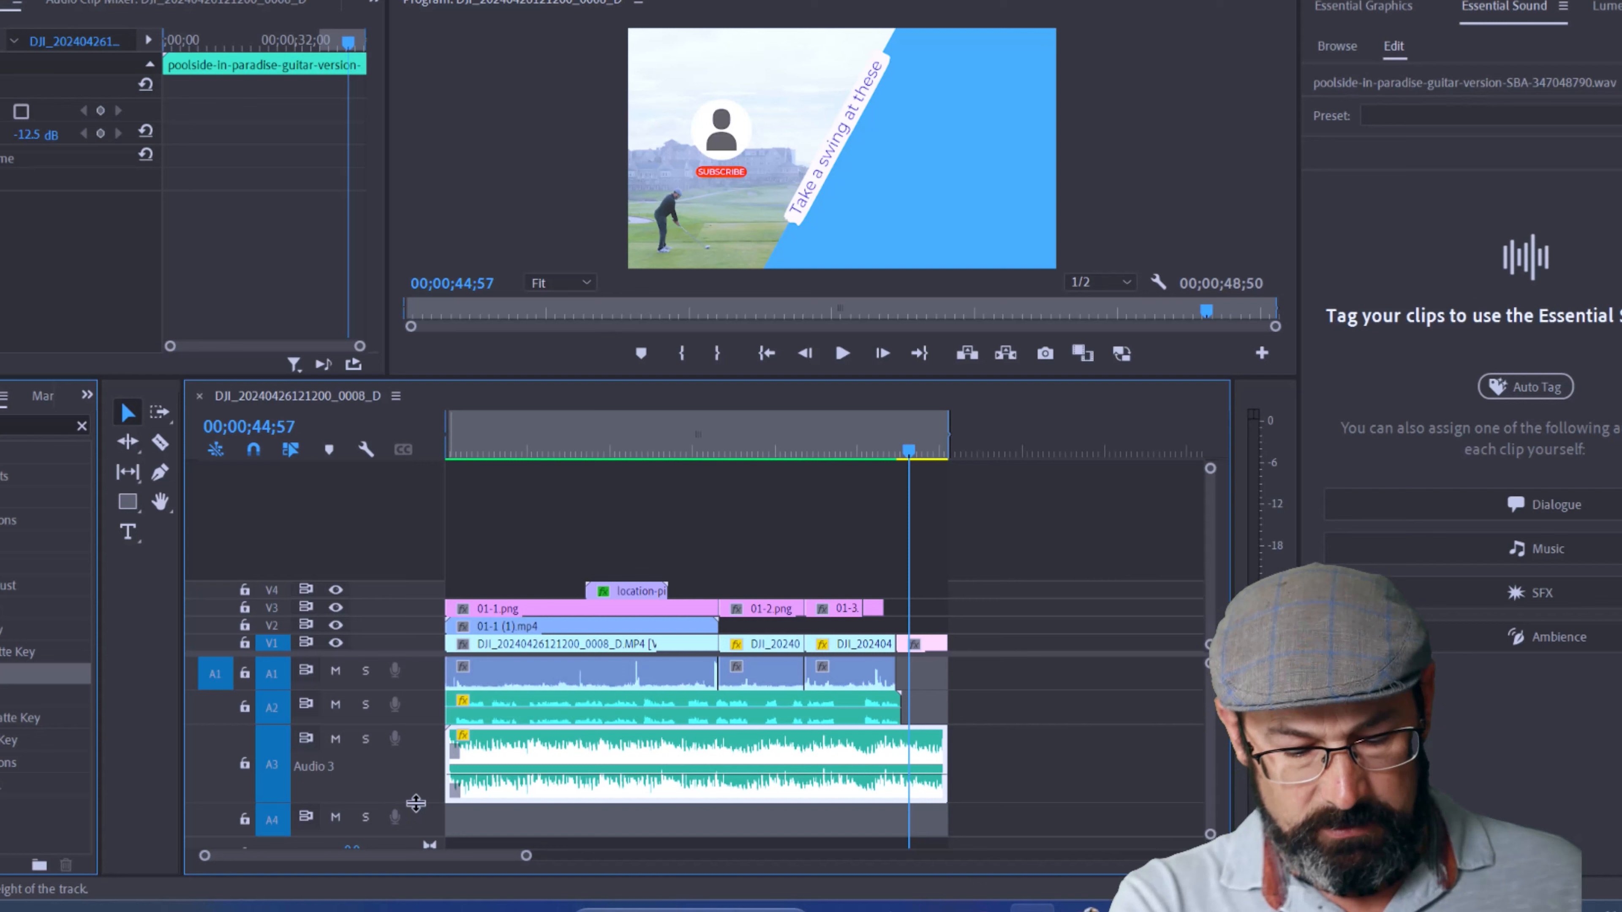
pyautogui.moveTo(416, 803); pyautogui.dragTo(421, 850)
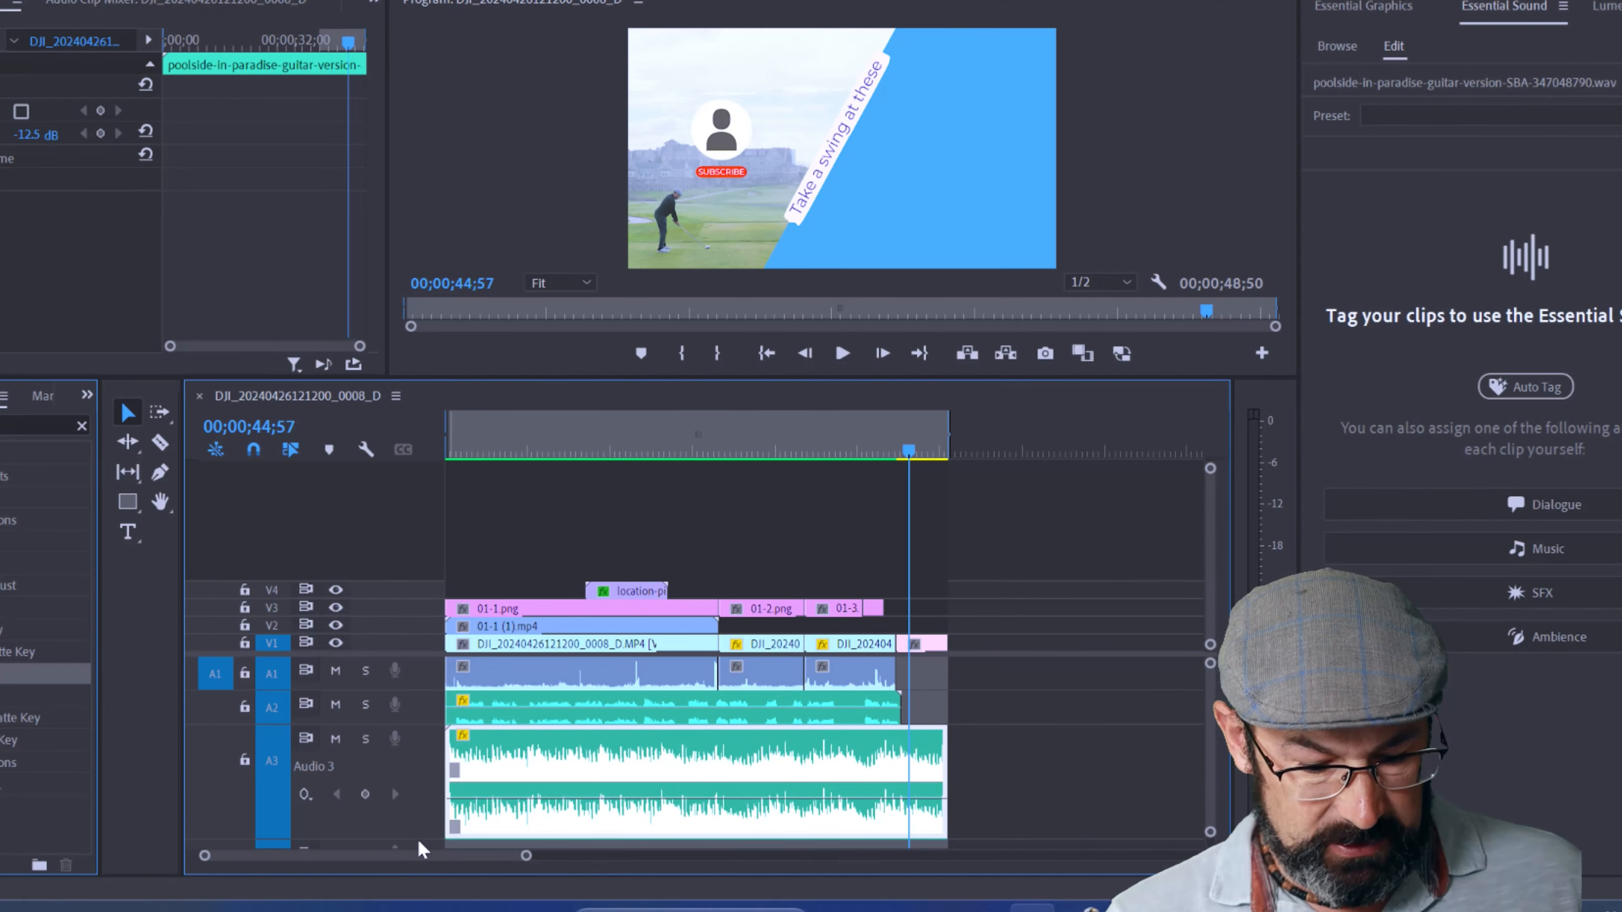
pyautogui.click(365, 796)
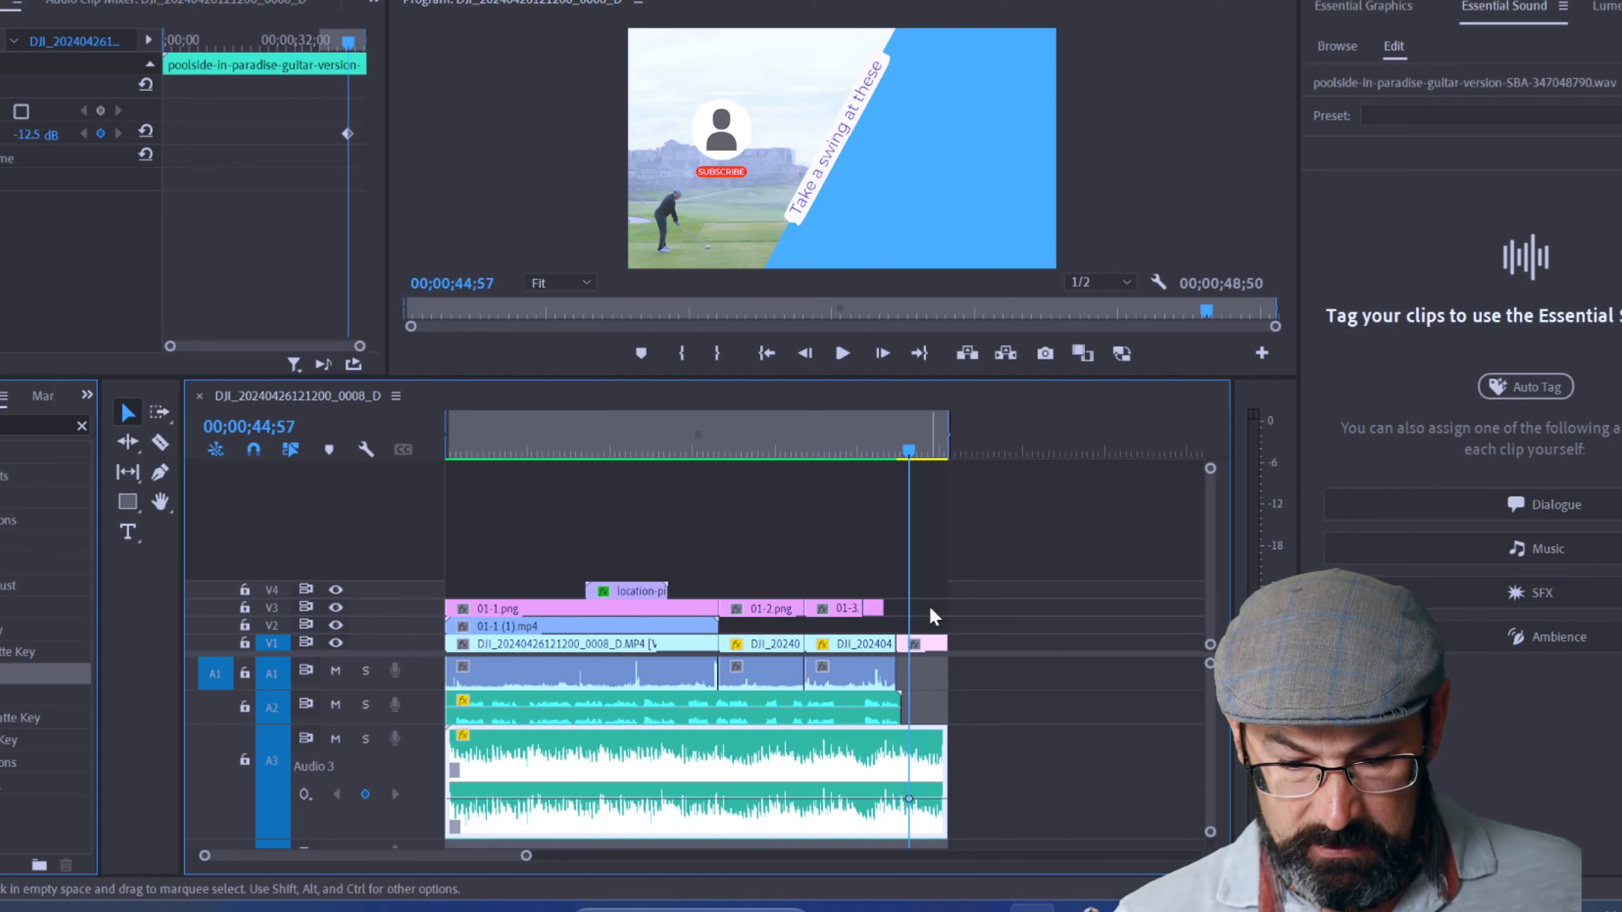
# - Add a second volume keyframe, move it to the music clip's end at 00;00;48;50 and -999.0 dB, and play the fade-out
pyautogui.click(925, 451)
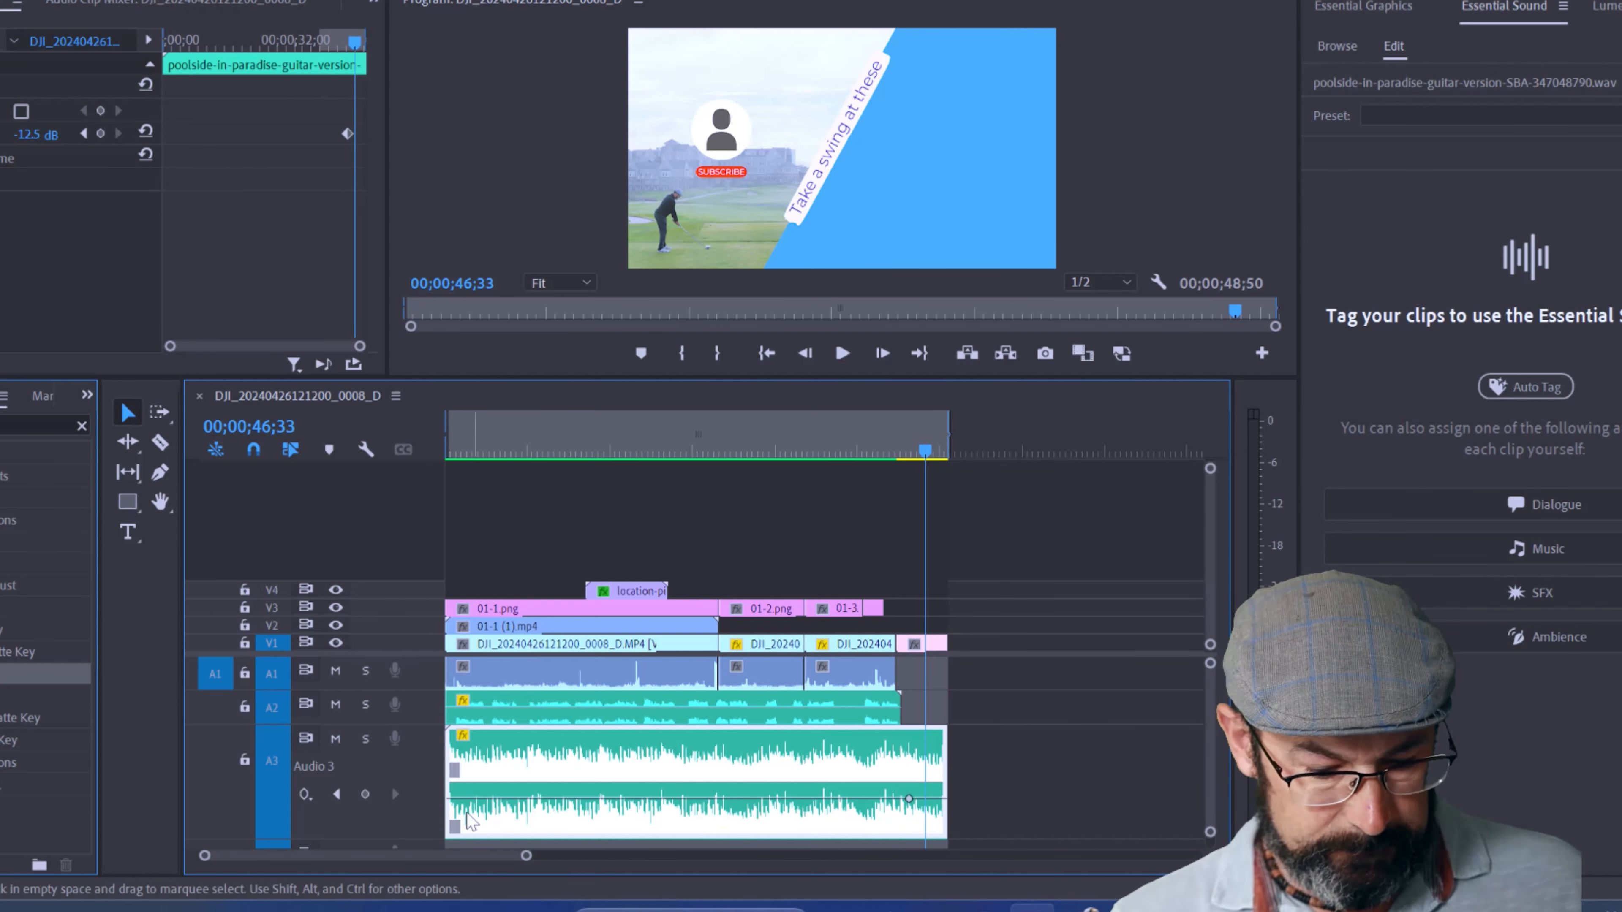
pyautogui.click(365, 796)
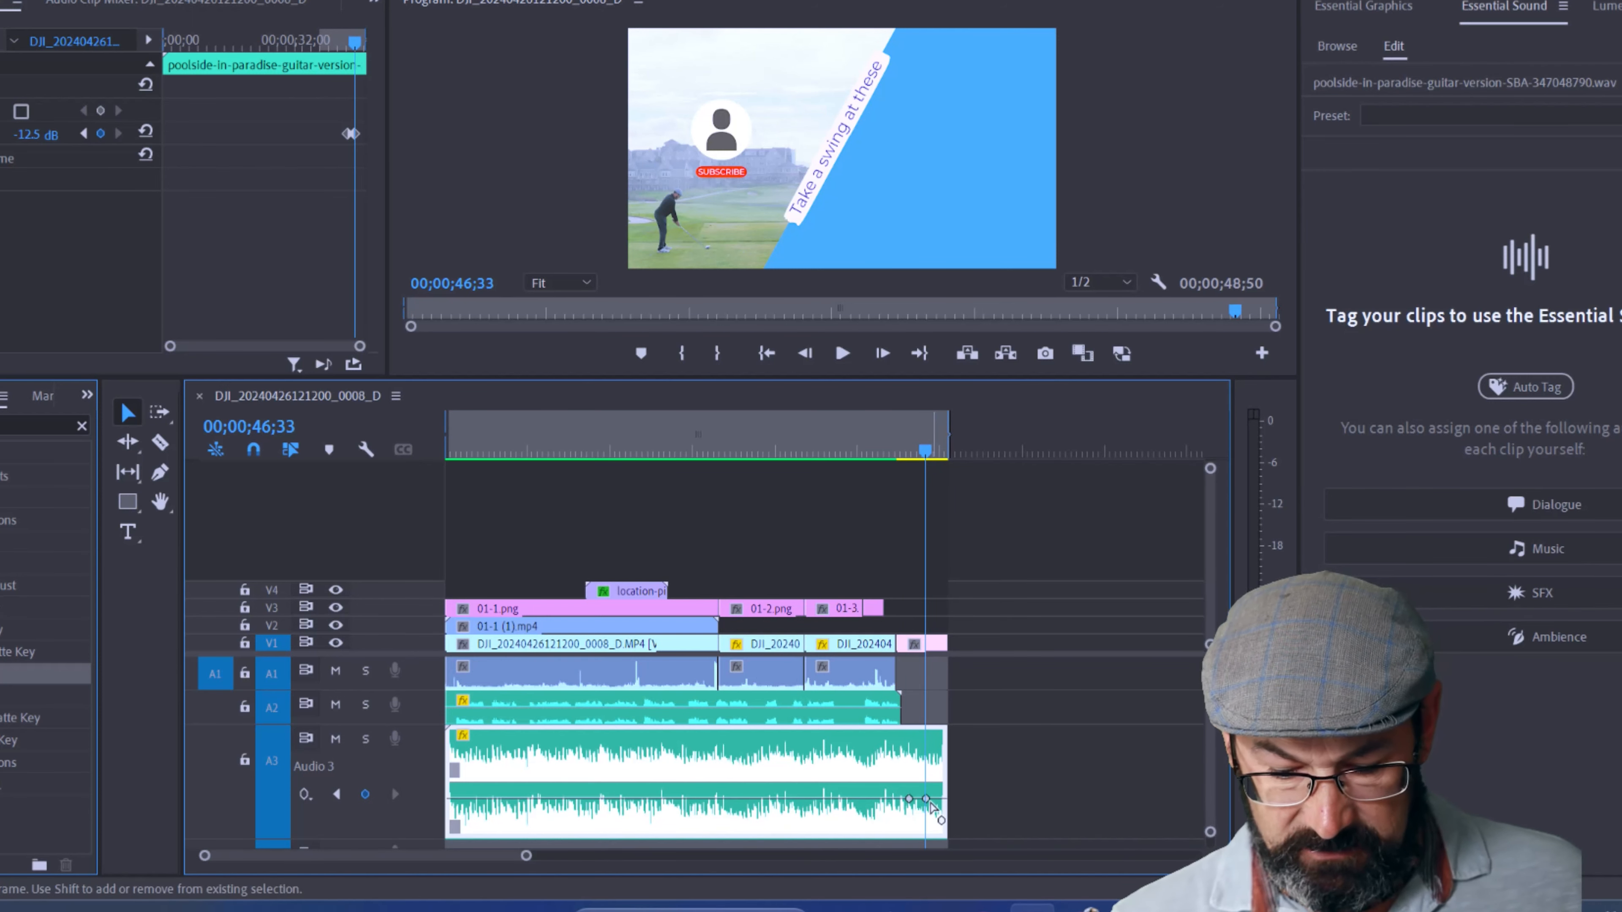
pyautogui.moveTo(926, 801); pyautogui.dragTo(946, 831)
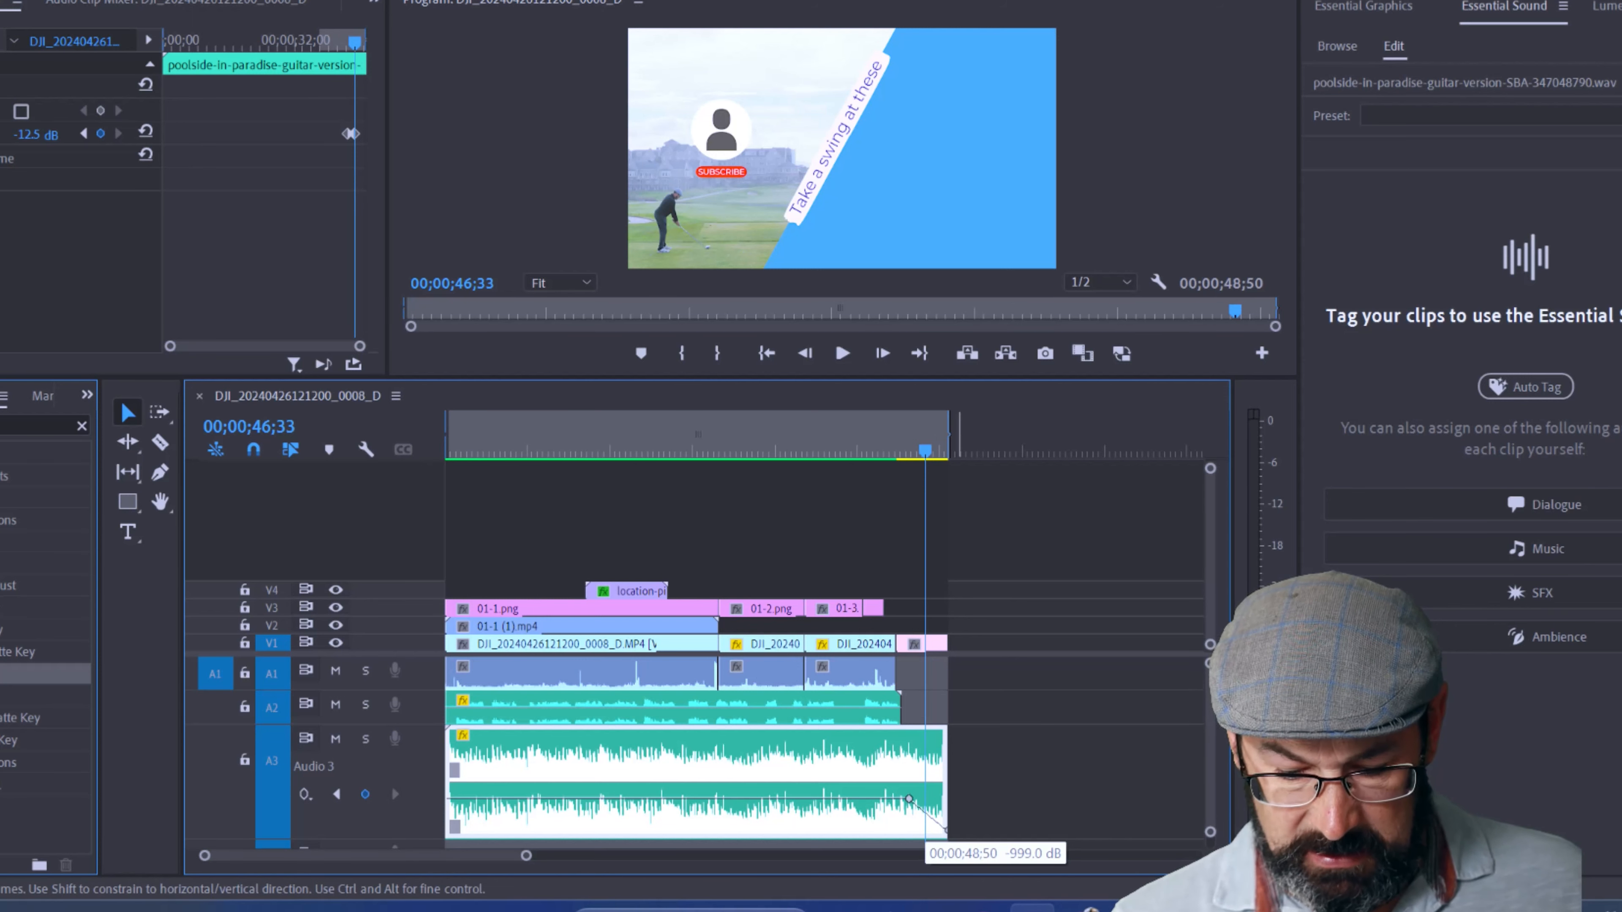
pyautogui.click(887, 439)
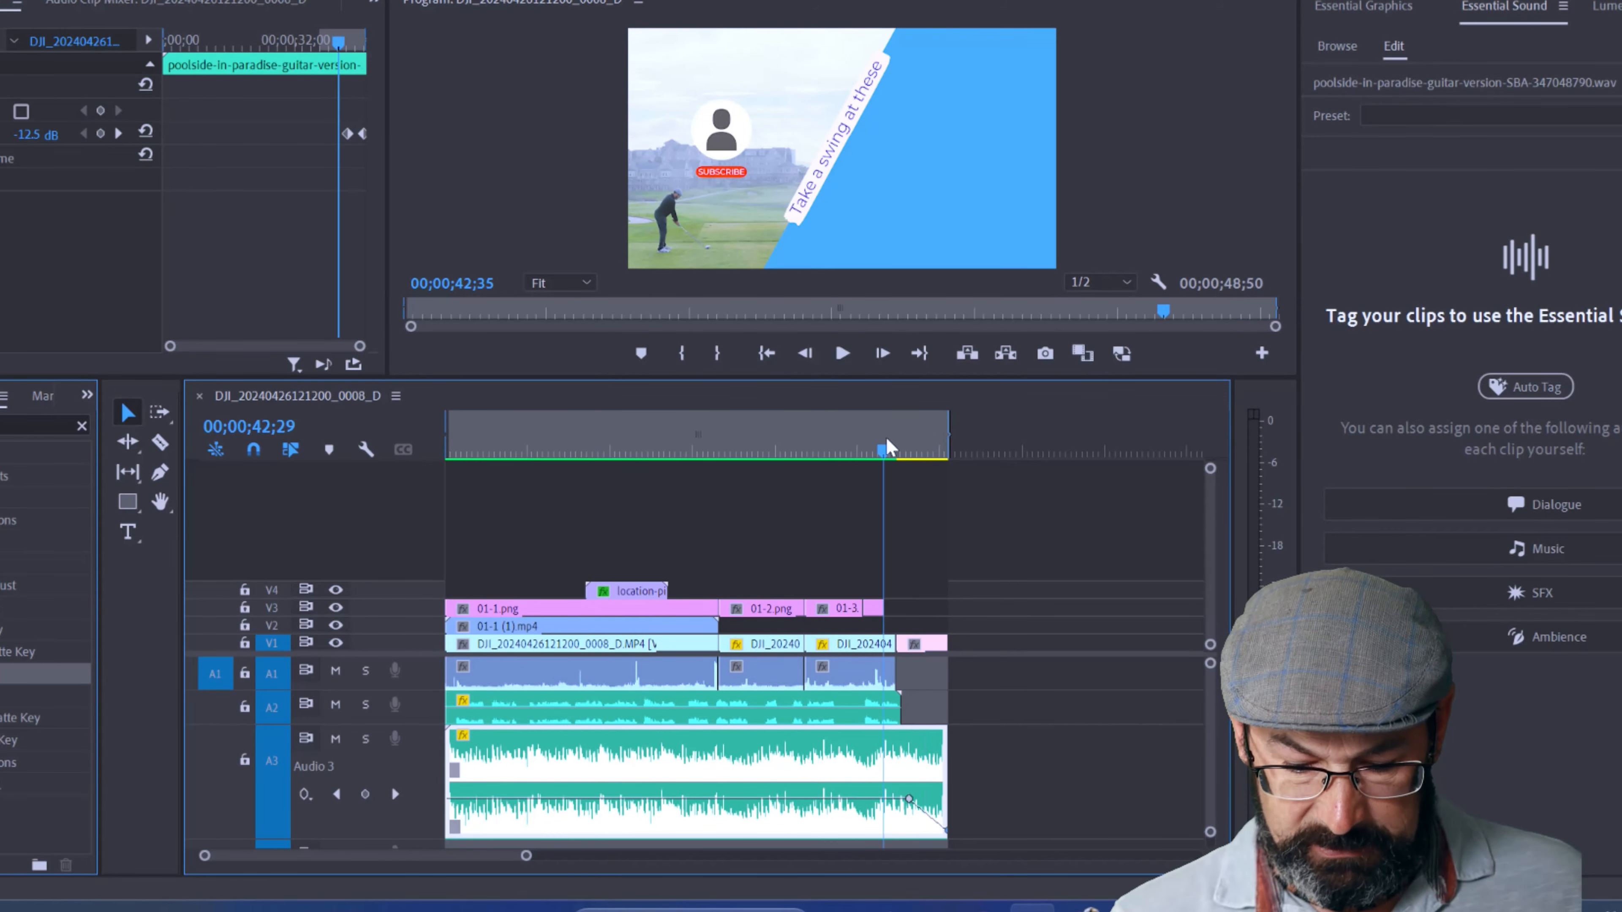
pyautogui.press('space')
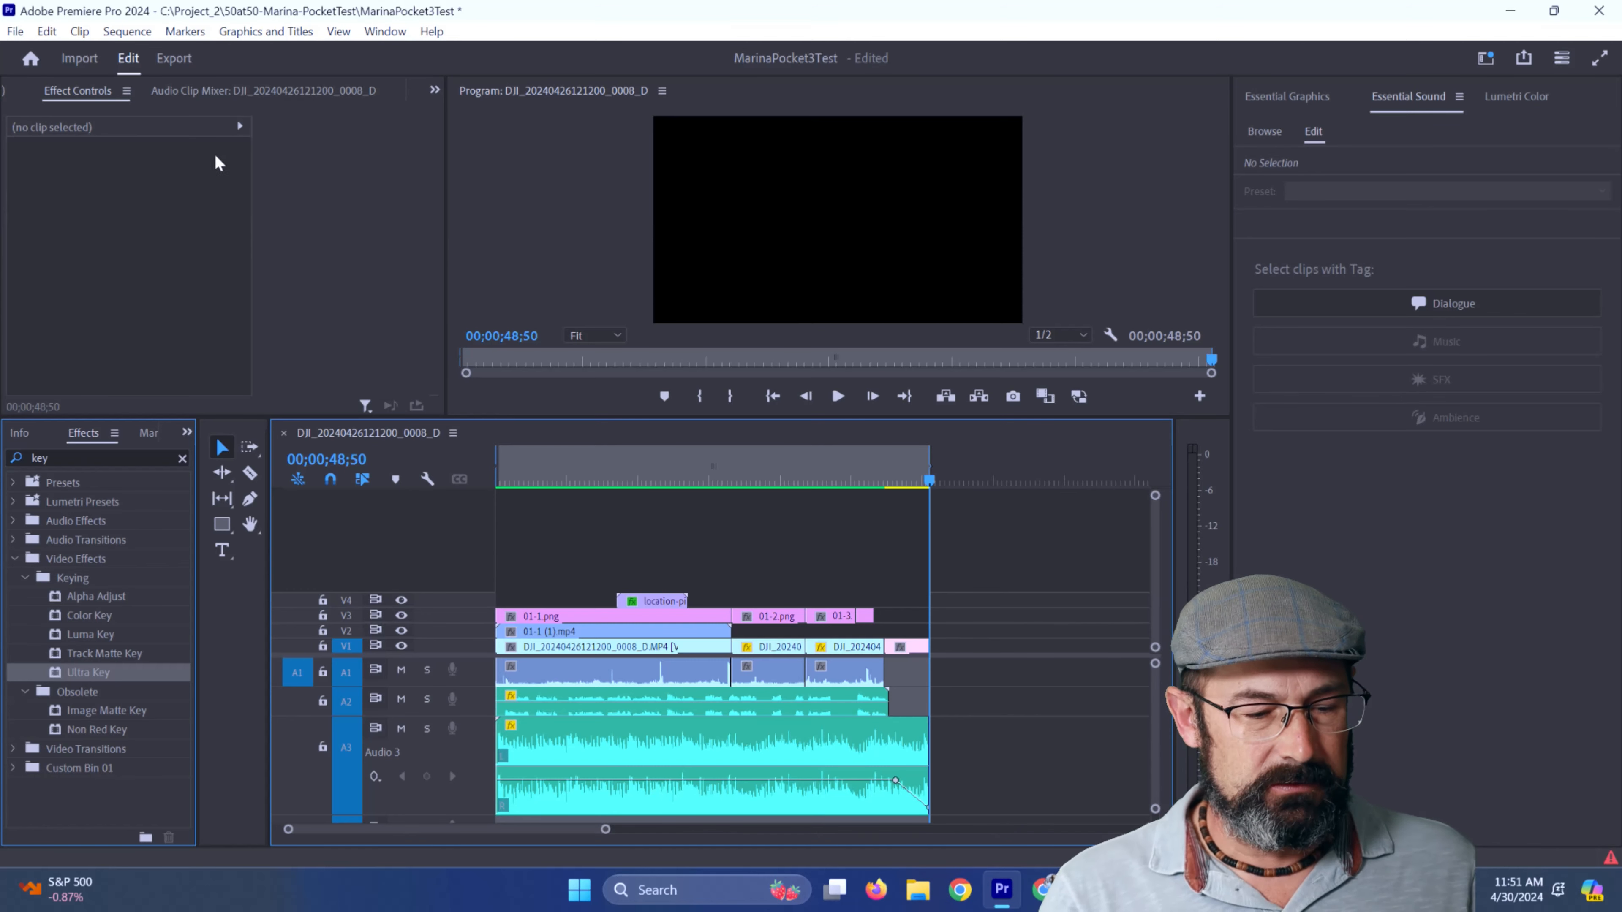
# - Open the sequence's export settings and choose the YouTube 2160p 4K Ultra HD preset after searching the presets for "you"
pyautogui.click(185, 59)
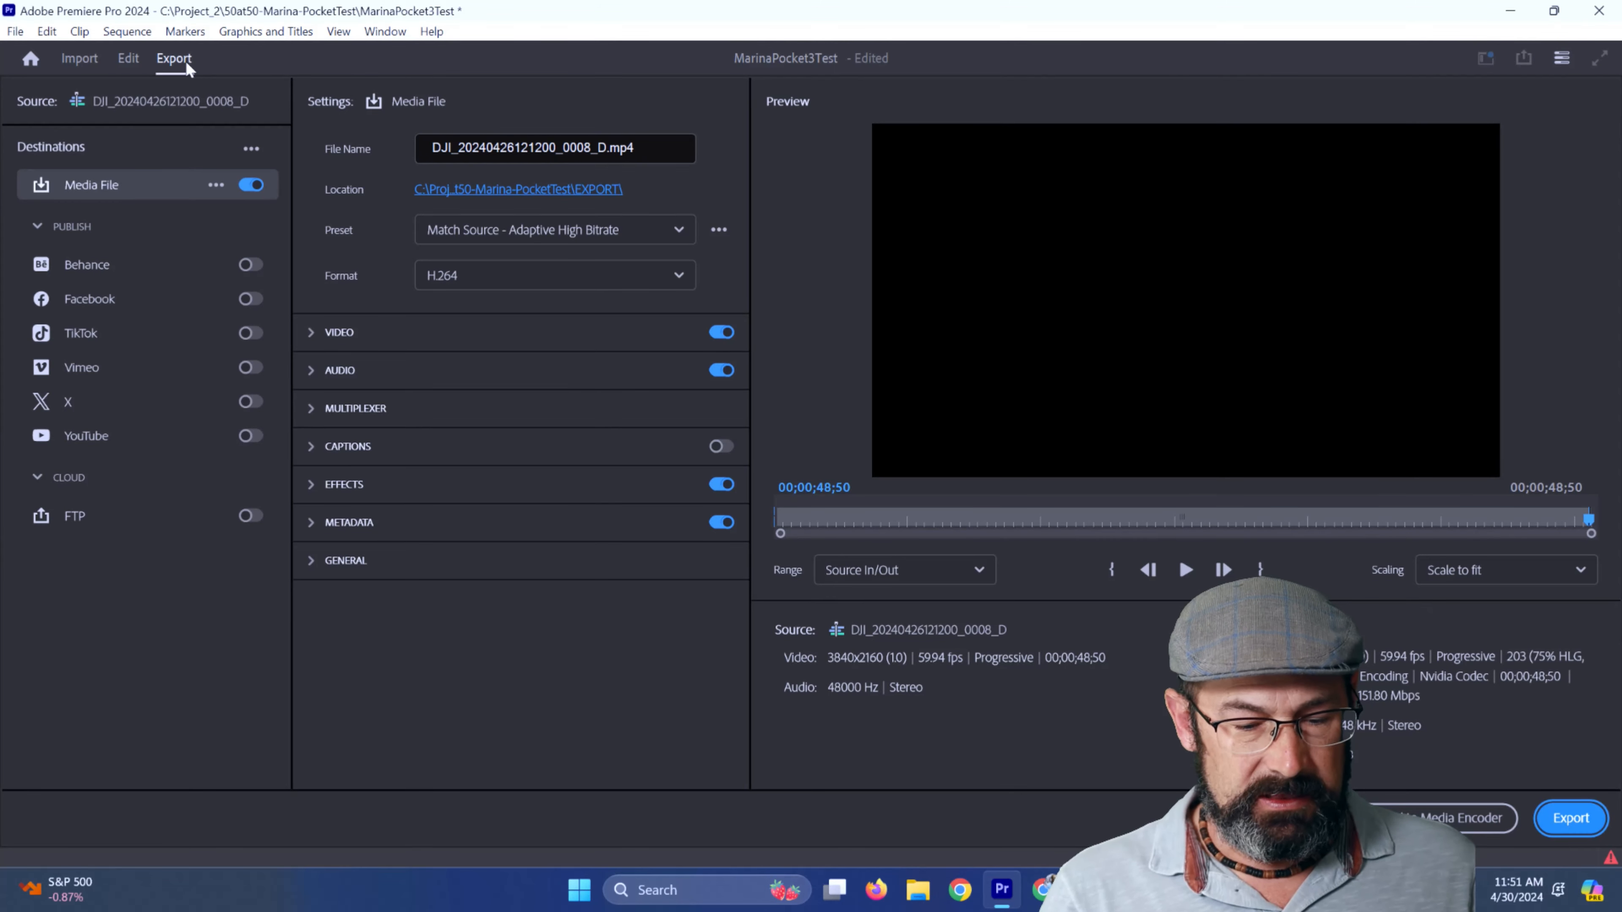
pyautogui.click(719, 232)
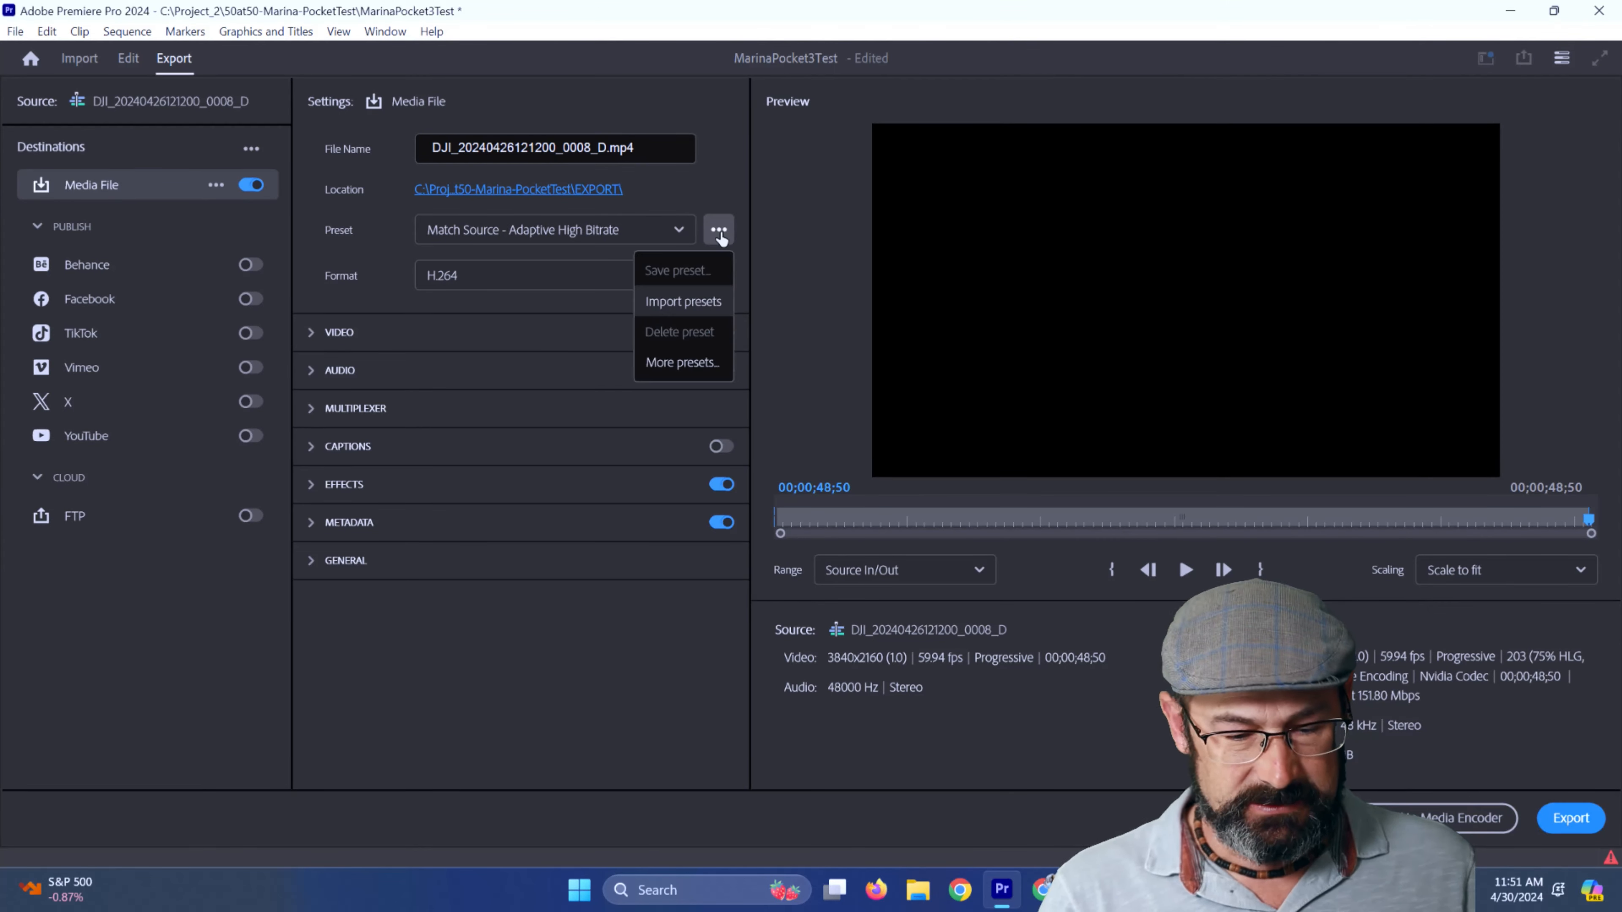
pyautogui.click(682, 363)
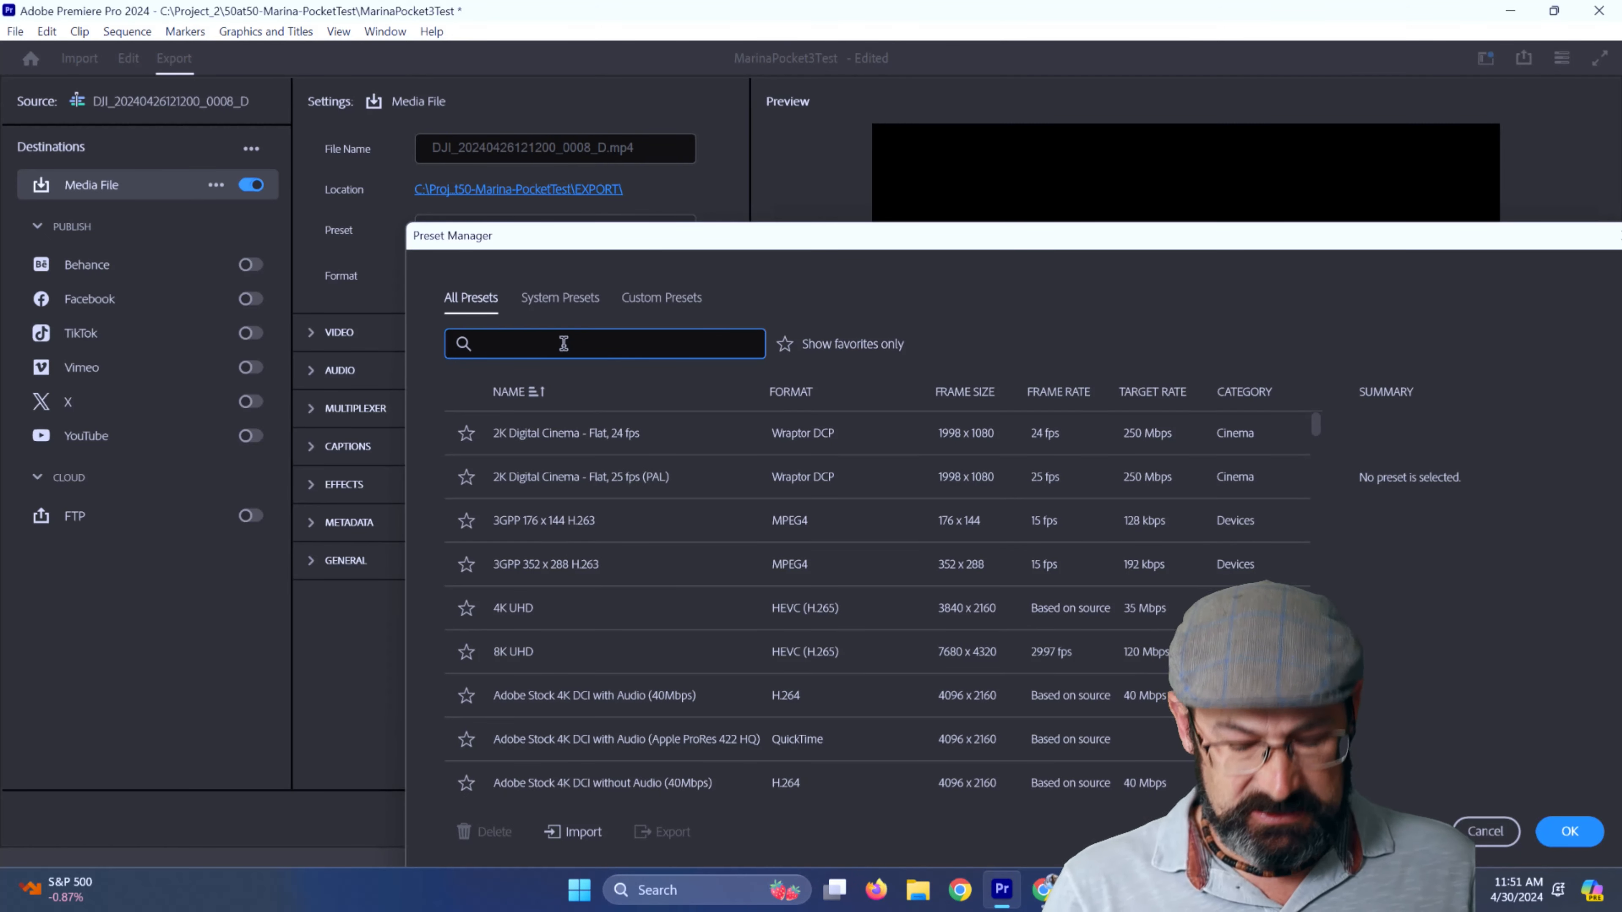
pyautogui.write('you')
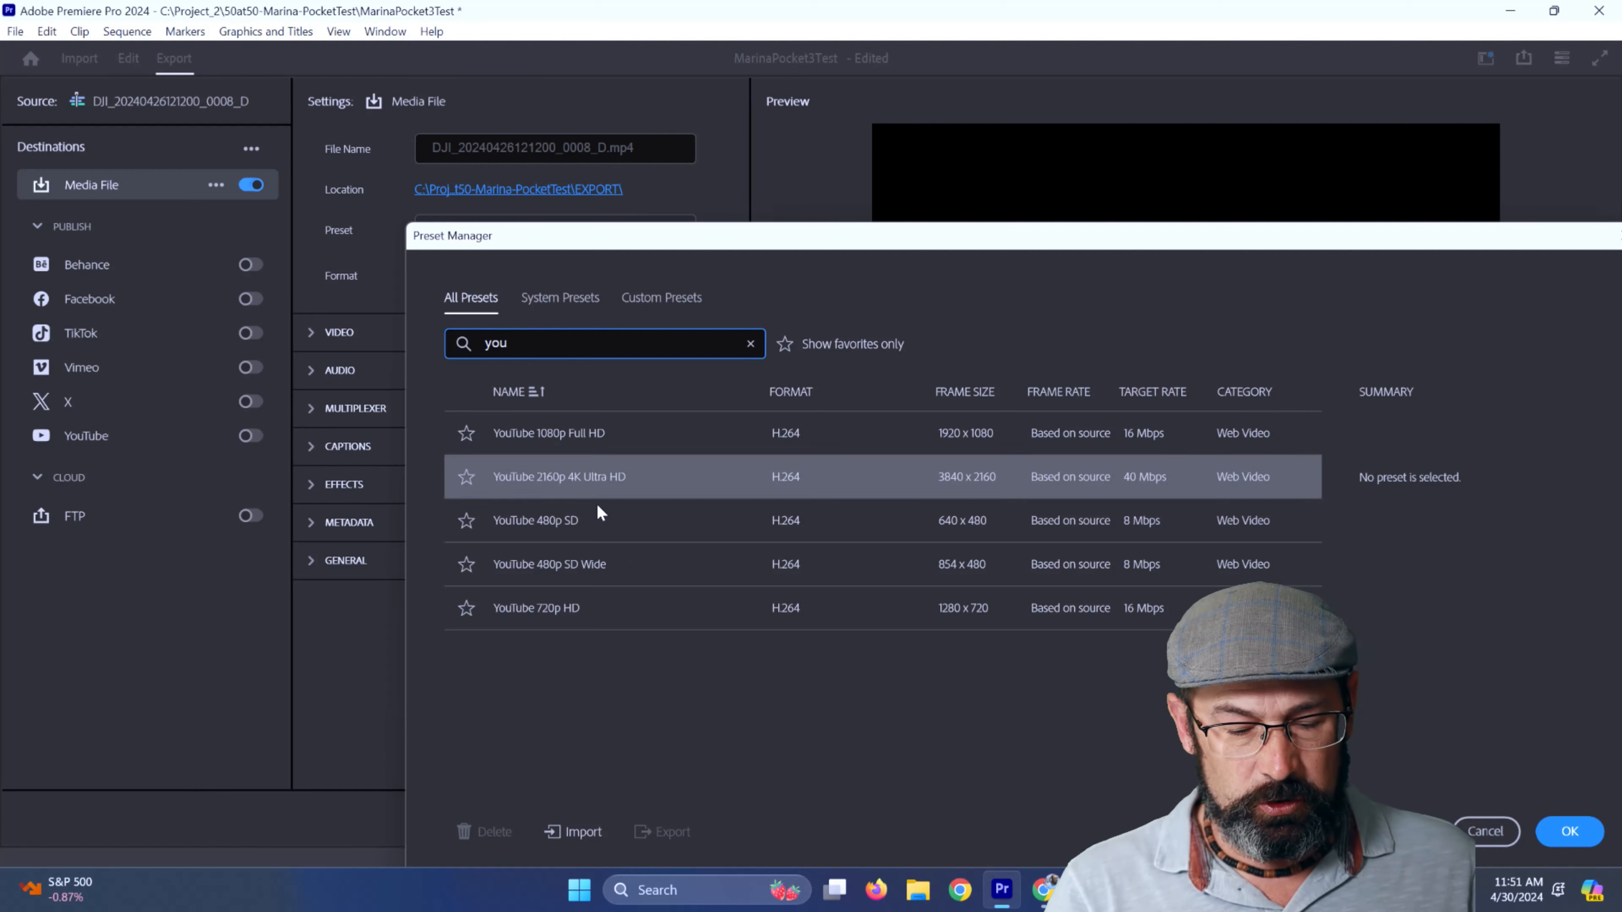
pyautogui.click(548, 482)
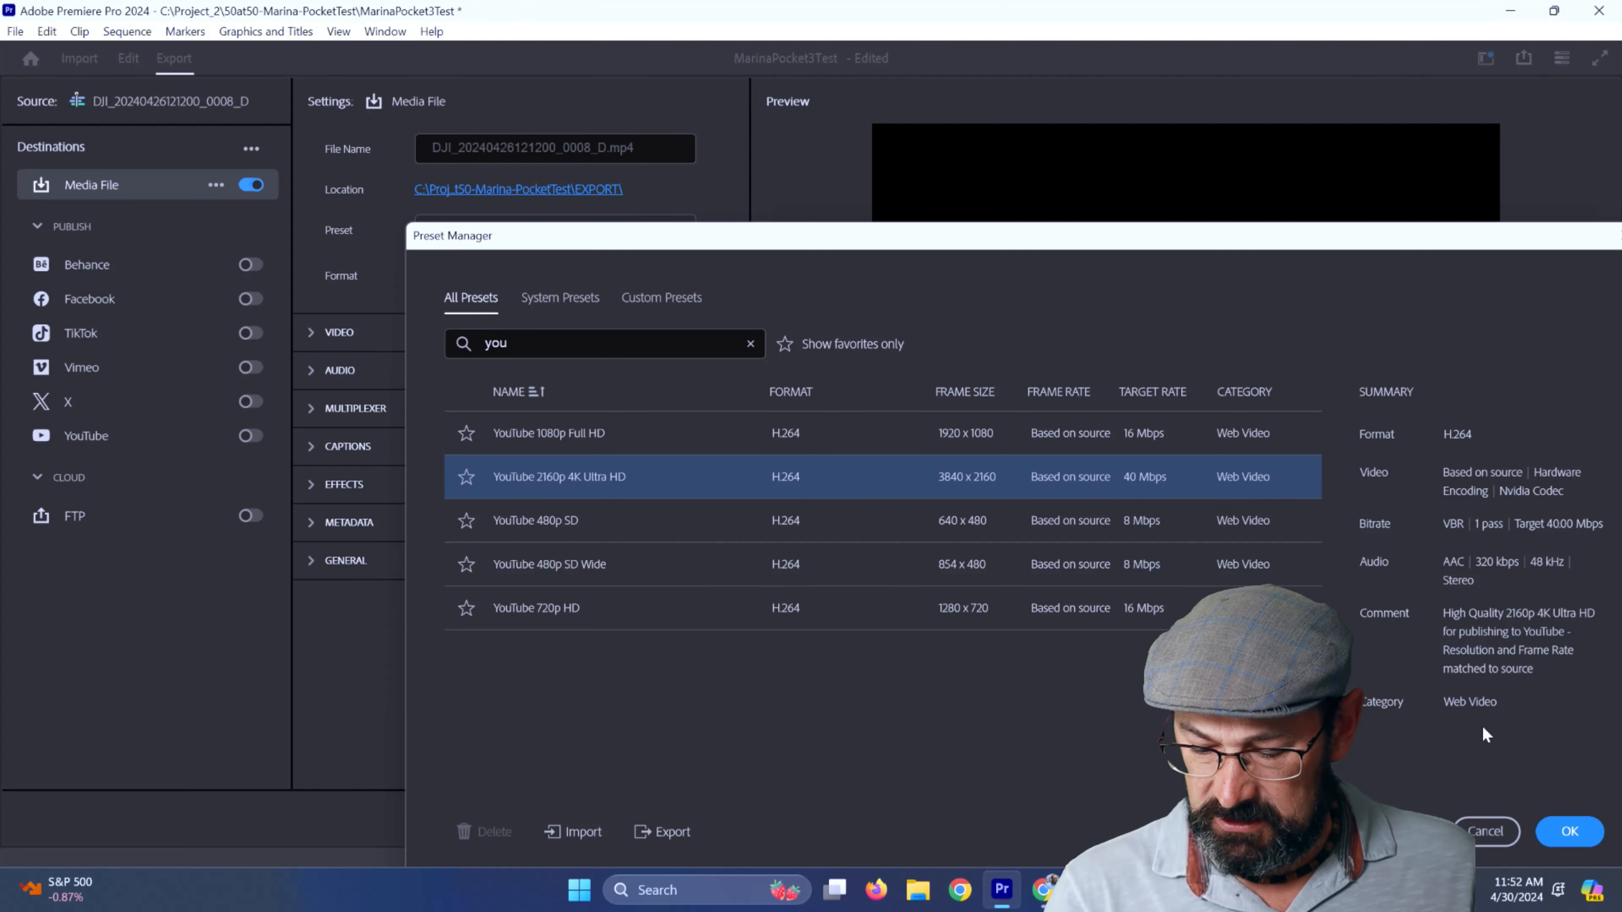
pyautogui.click(1571, 830)
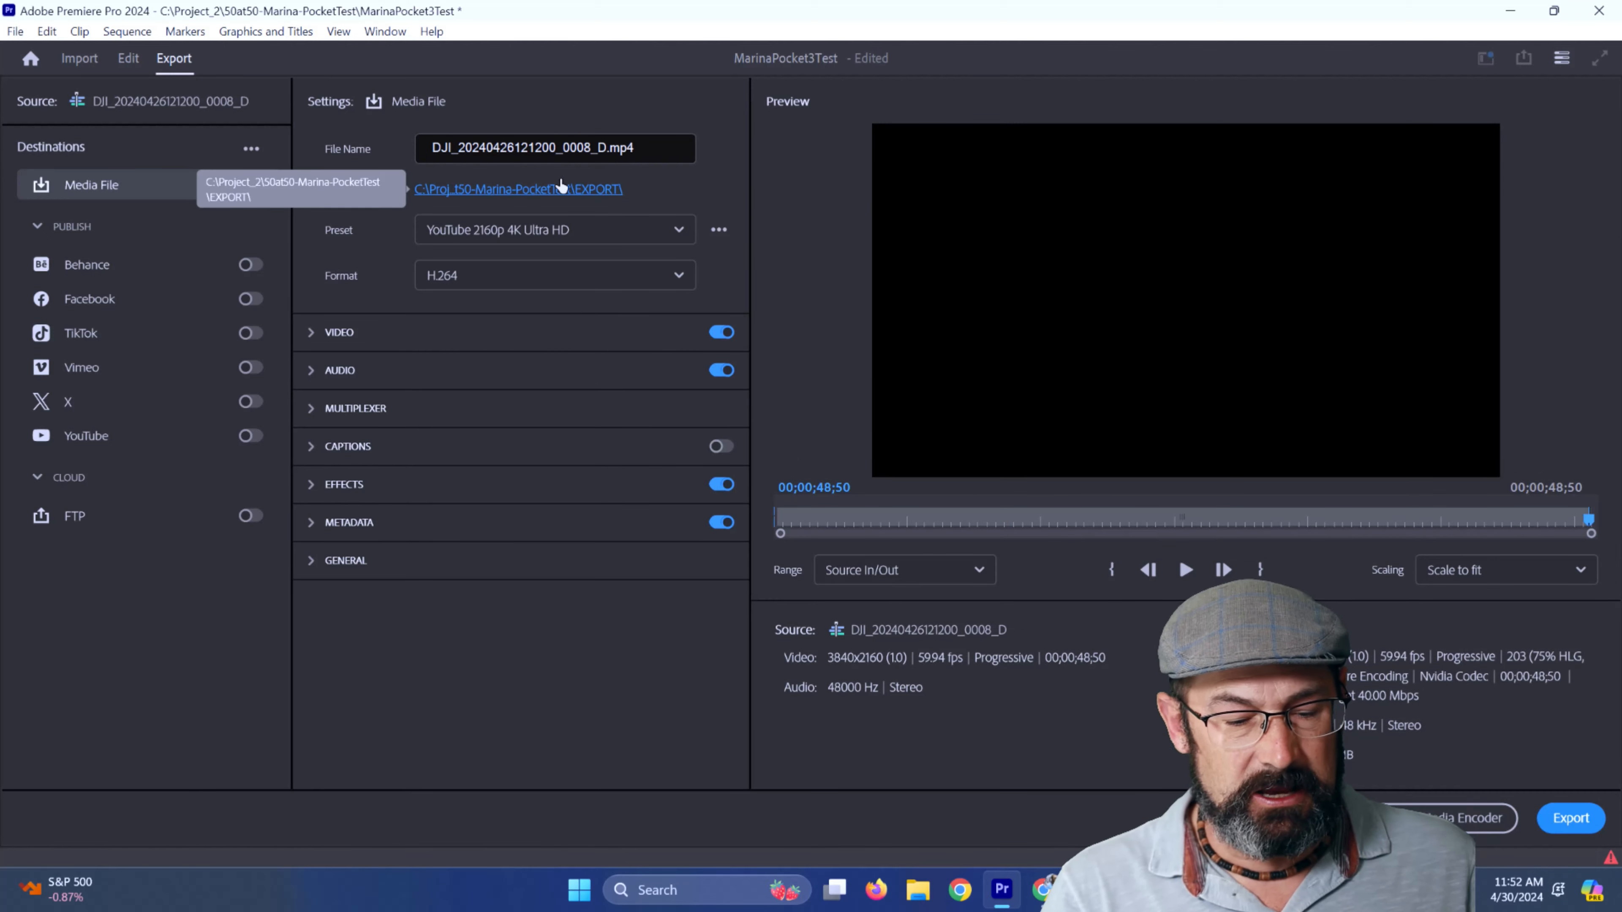
# - Name the output file MarinaPocket3v1.mp4 and start the export
pyautogui.click(606, 148)
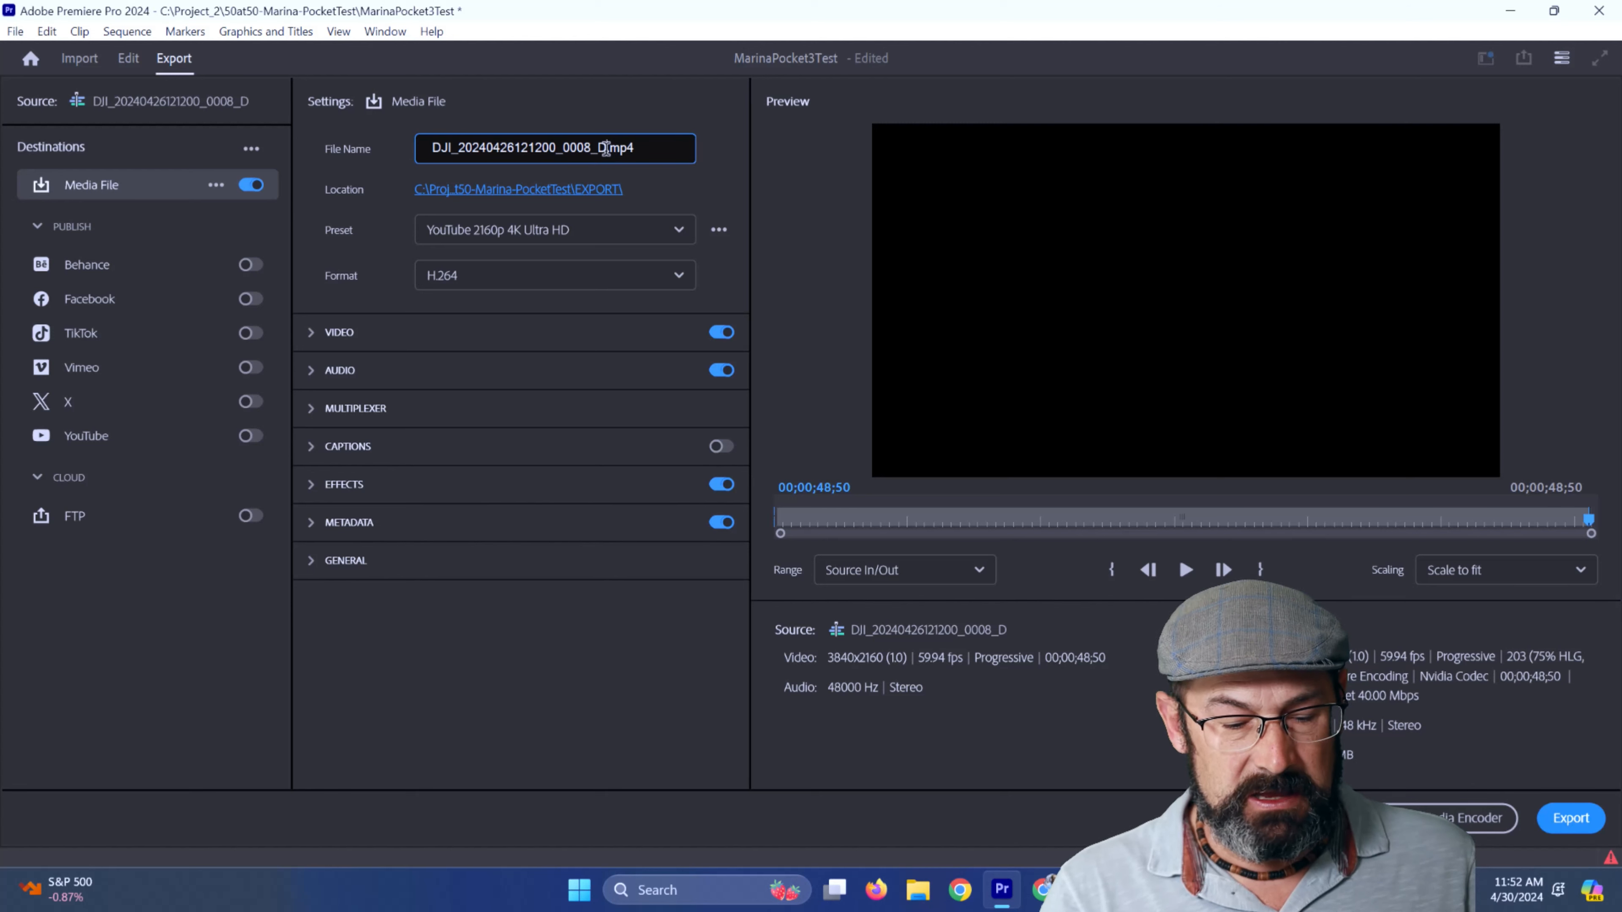
pyautogui.moveTo(606, 148); pyautogui.dragTo(315, 174)
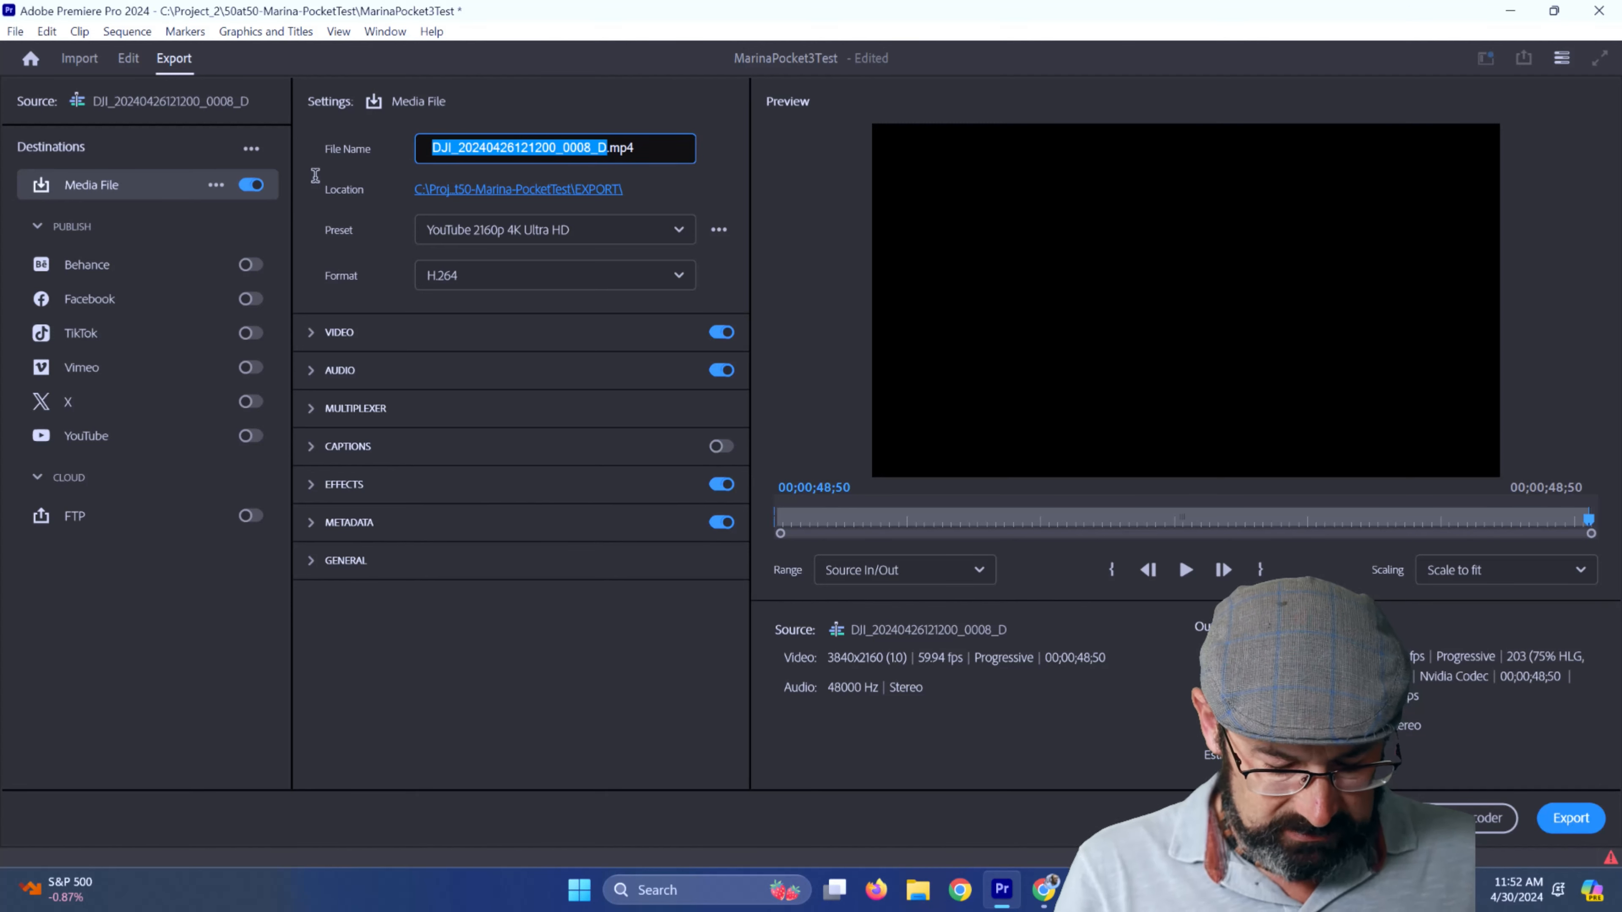
pyautogui.write('Ma')
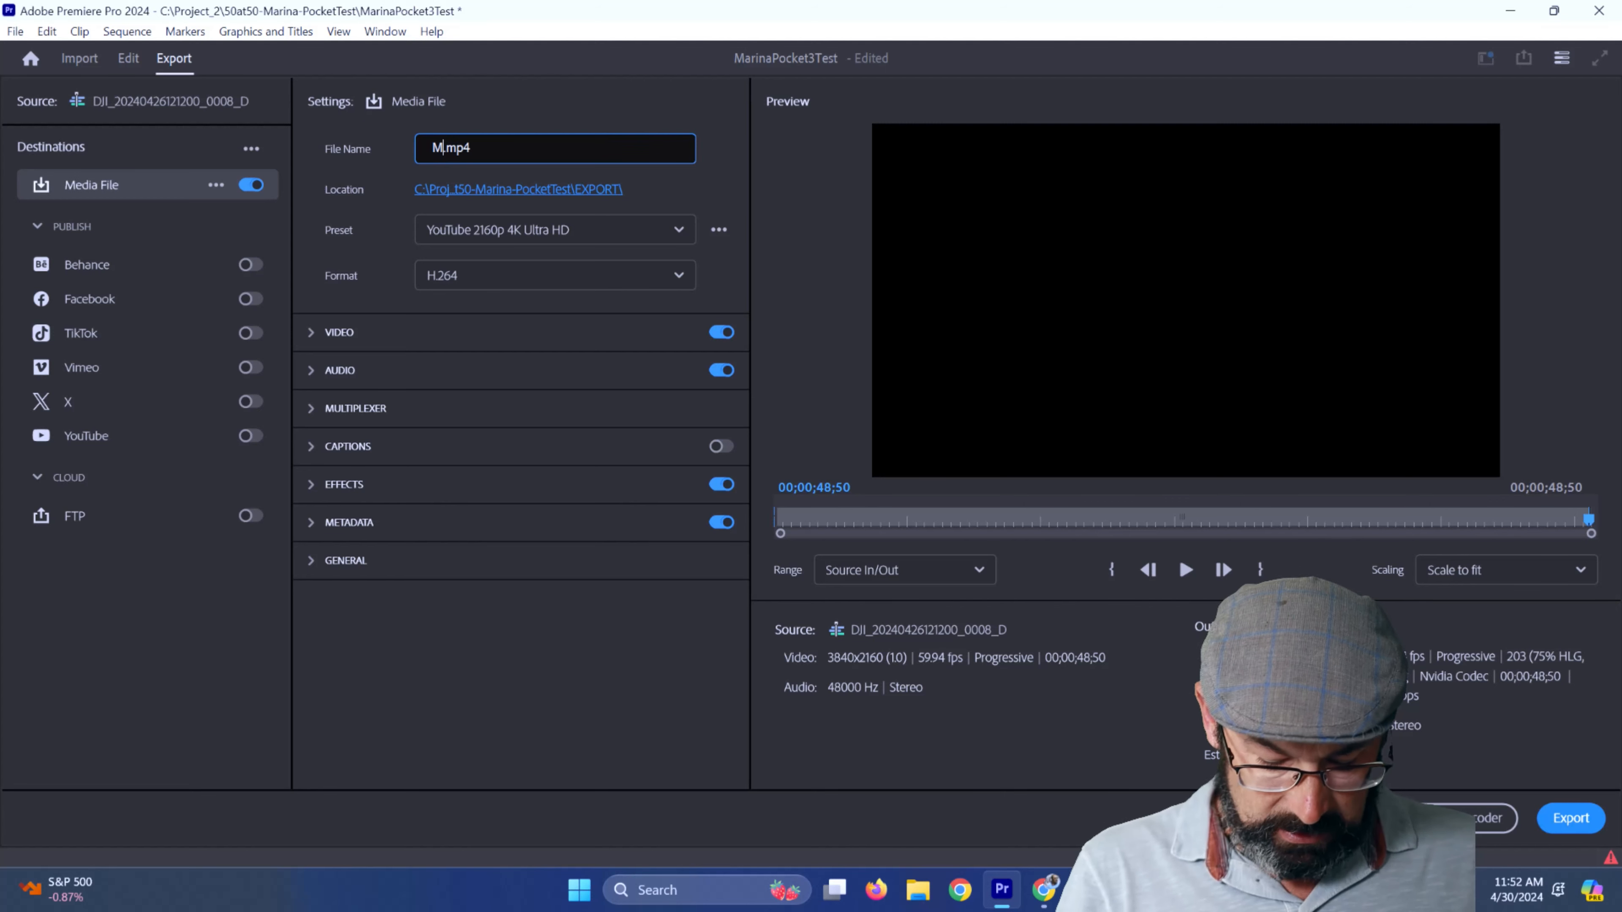
pyautogui.write('rine')
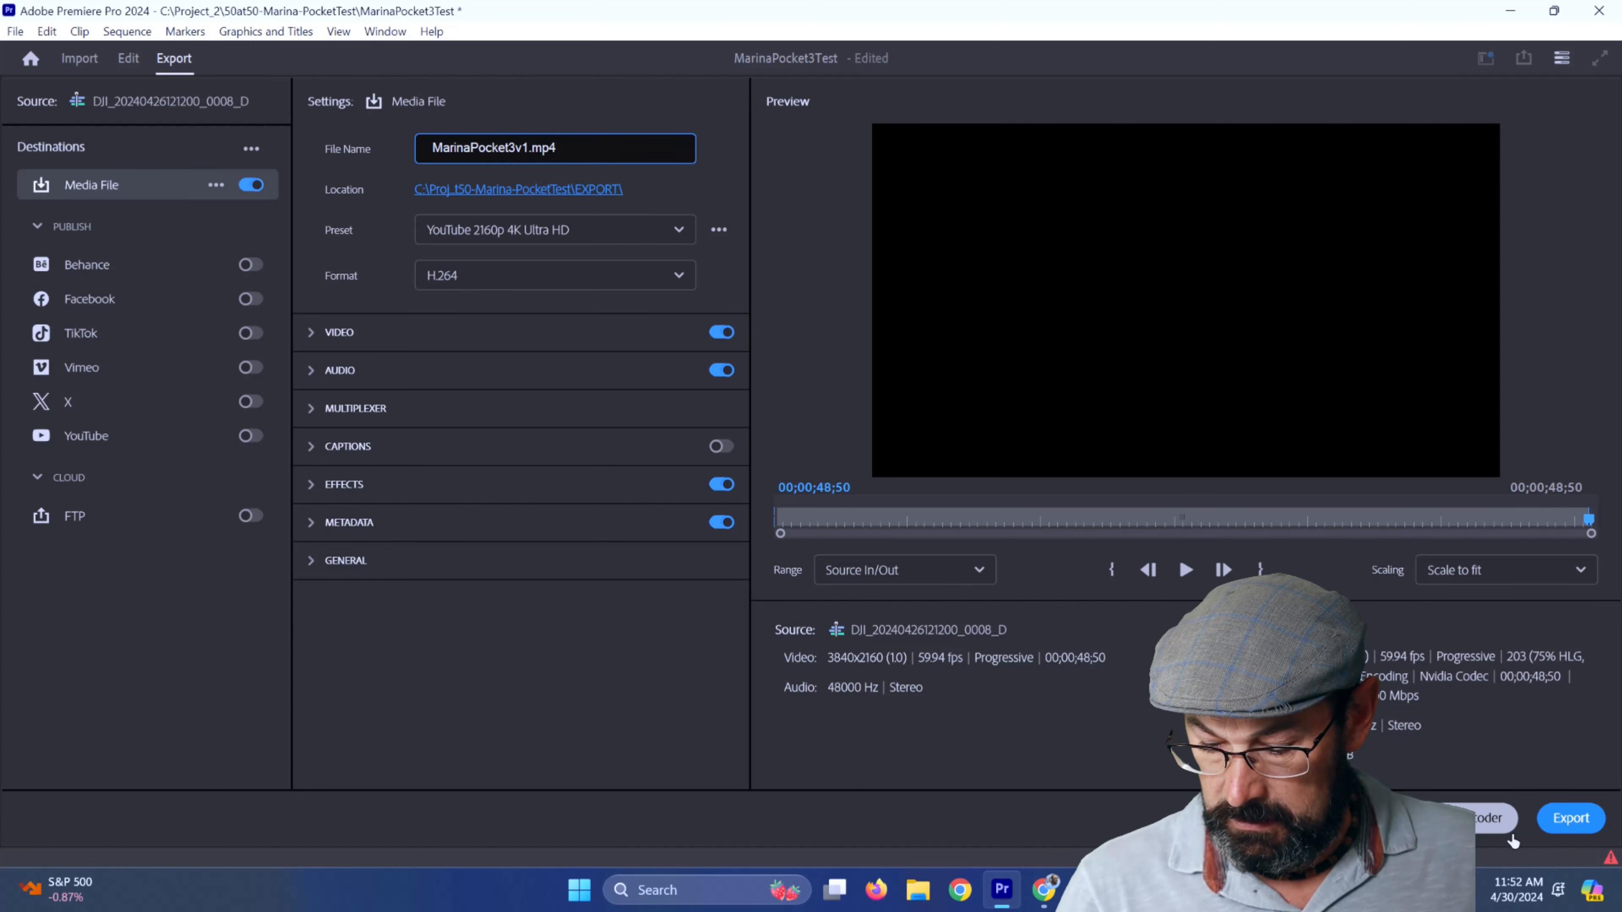
pyautogui.click(1570, 817)
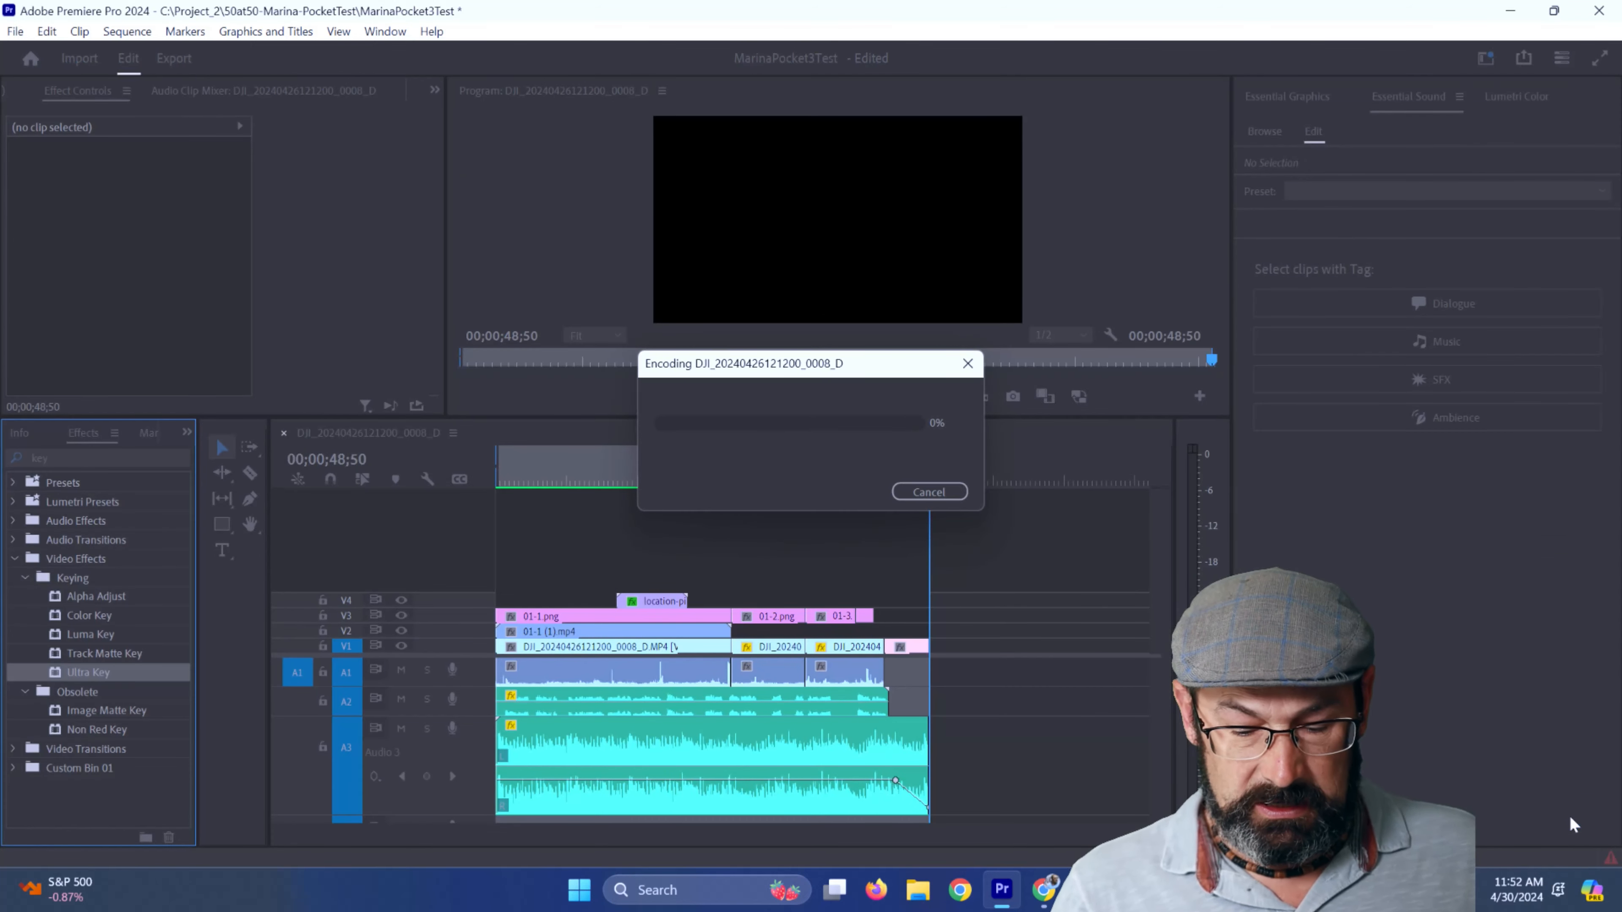